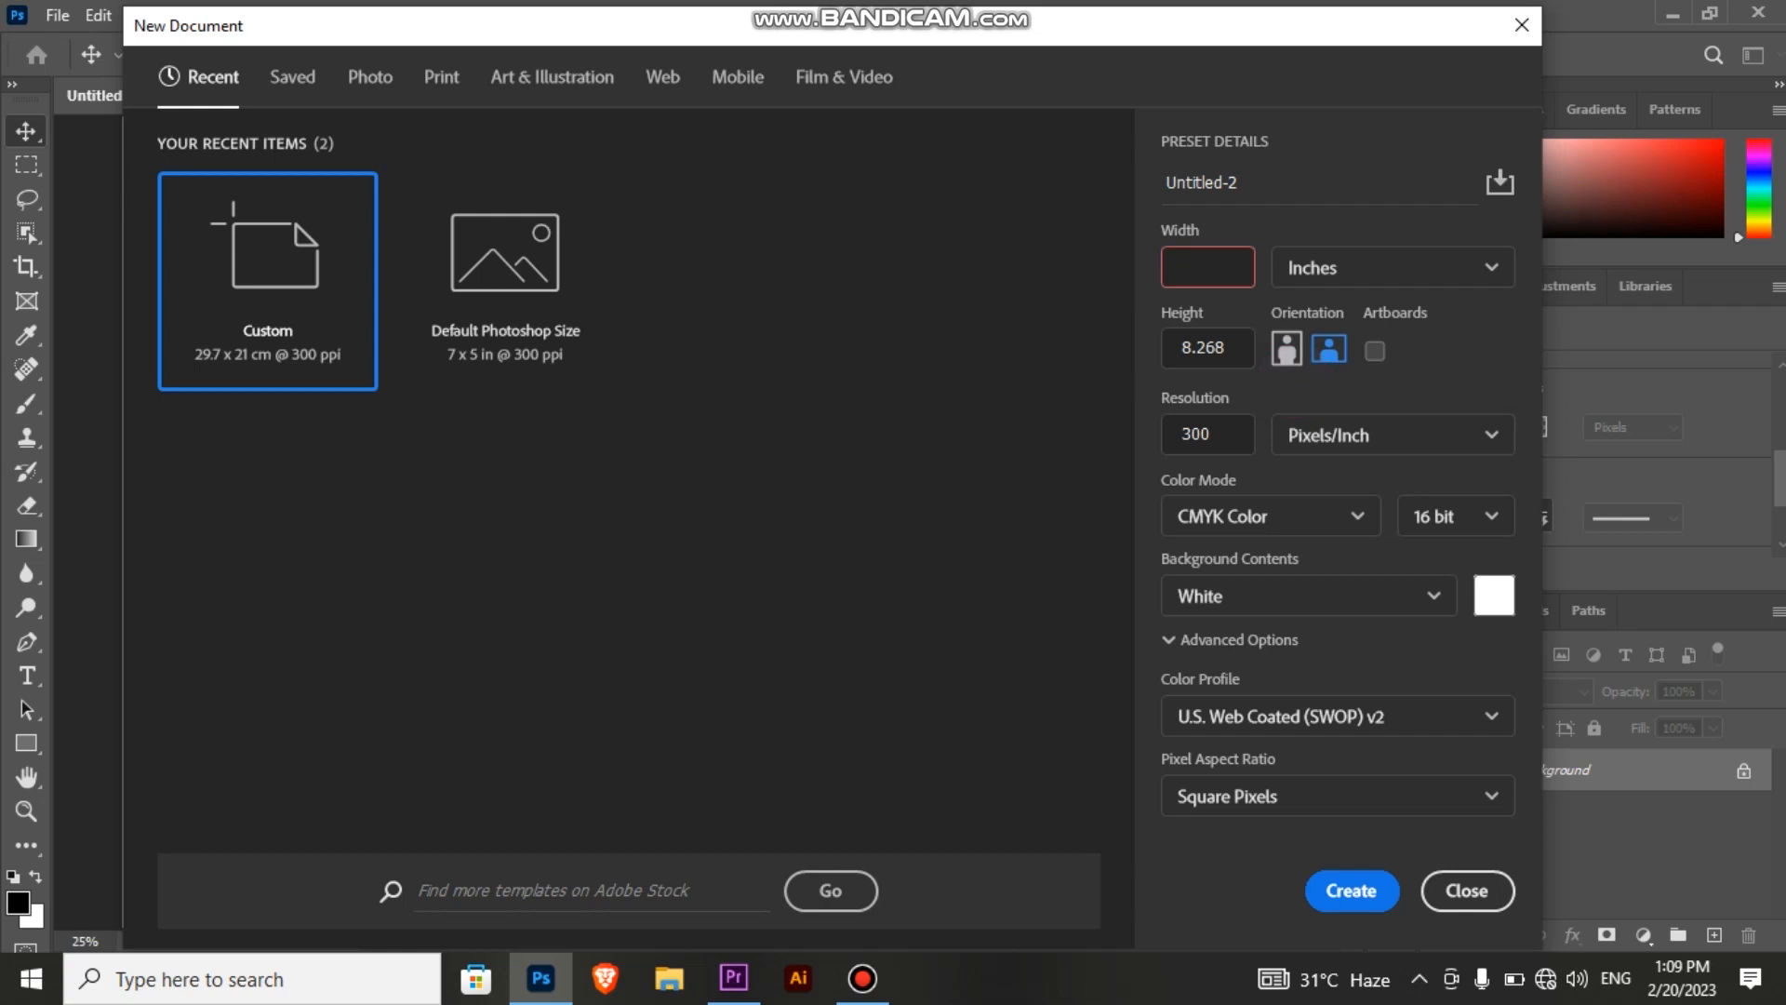
# Step: Create a 15 x 8 inch document at 300 pixels/inch in 16-bit CMYK with a white background
pyautogui.doubleClick(1242, 354)
pyautogui.press('BackSpace')
pyautogui.write('8')
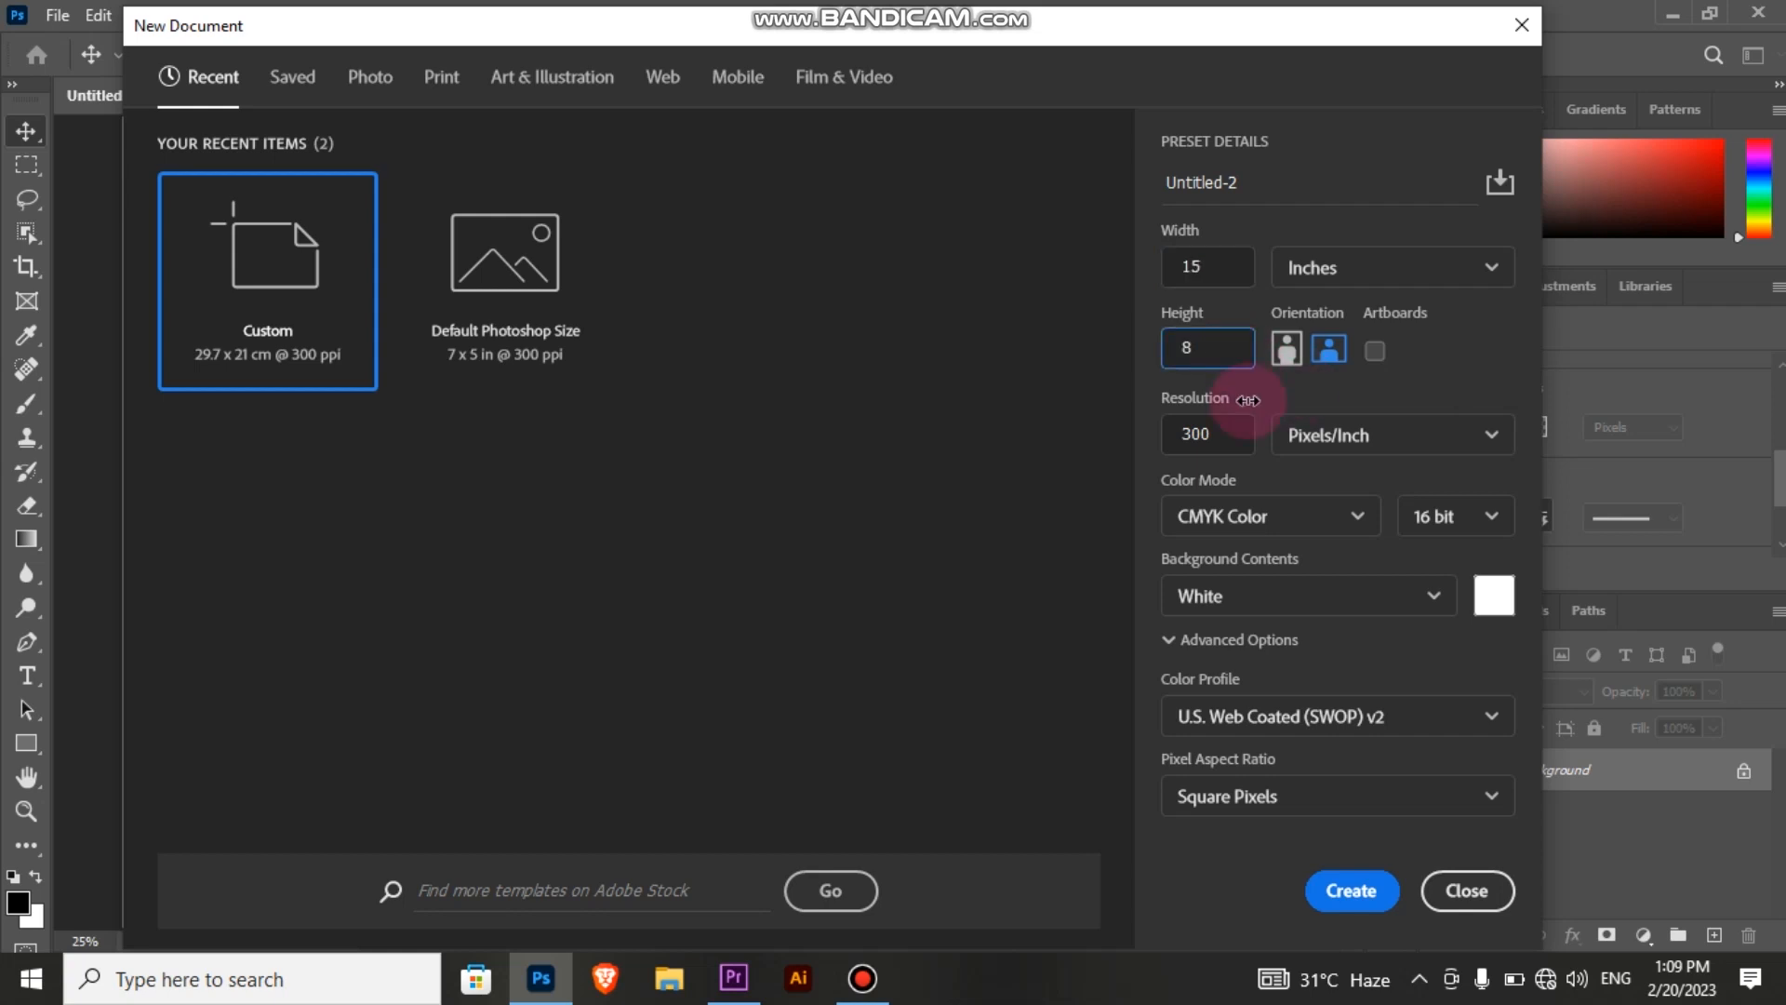
pyautogui.click(1349, 443)
pyautogui.click(1309, 519)
pyautogui.click(1342, 688)
pyautogui.click(1456, 516)
pyautogui.click(1437, 614)
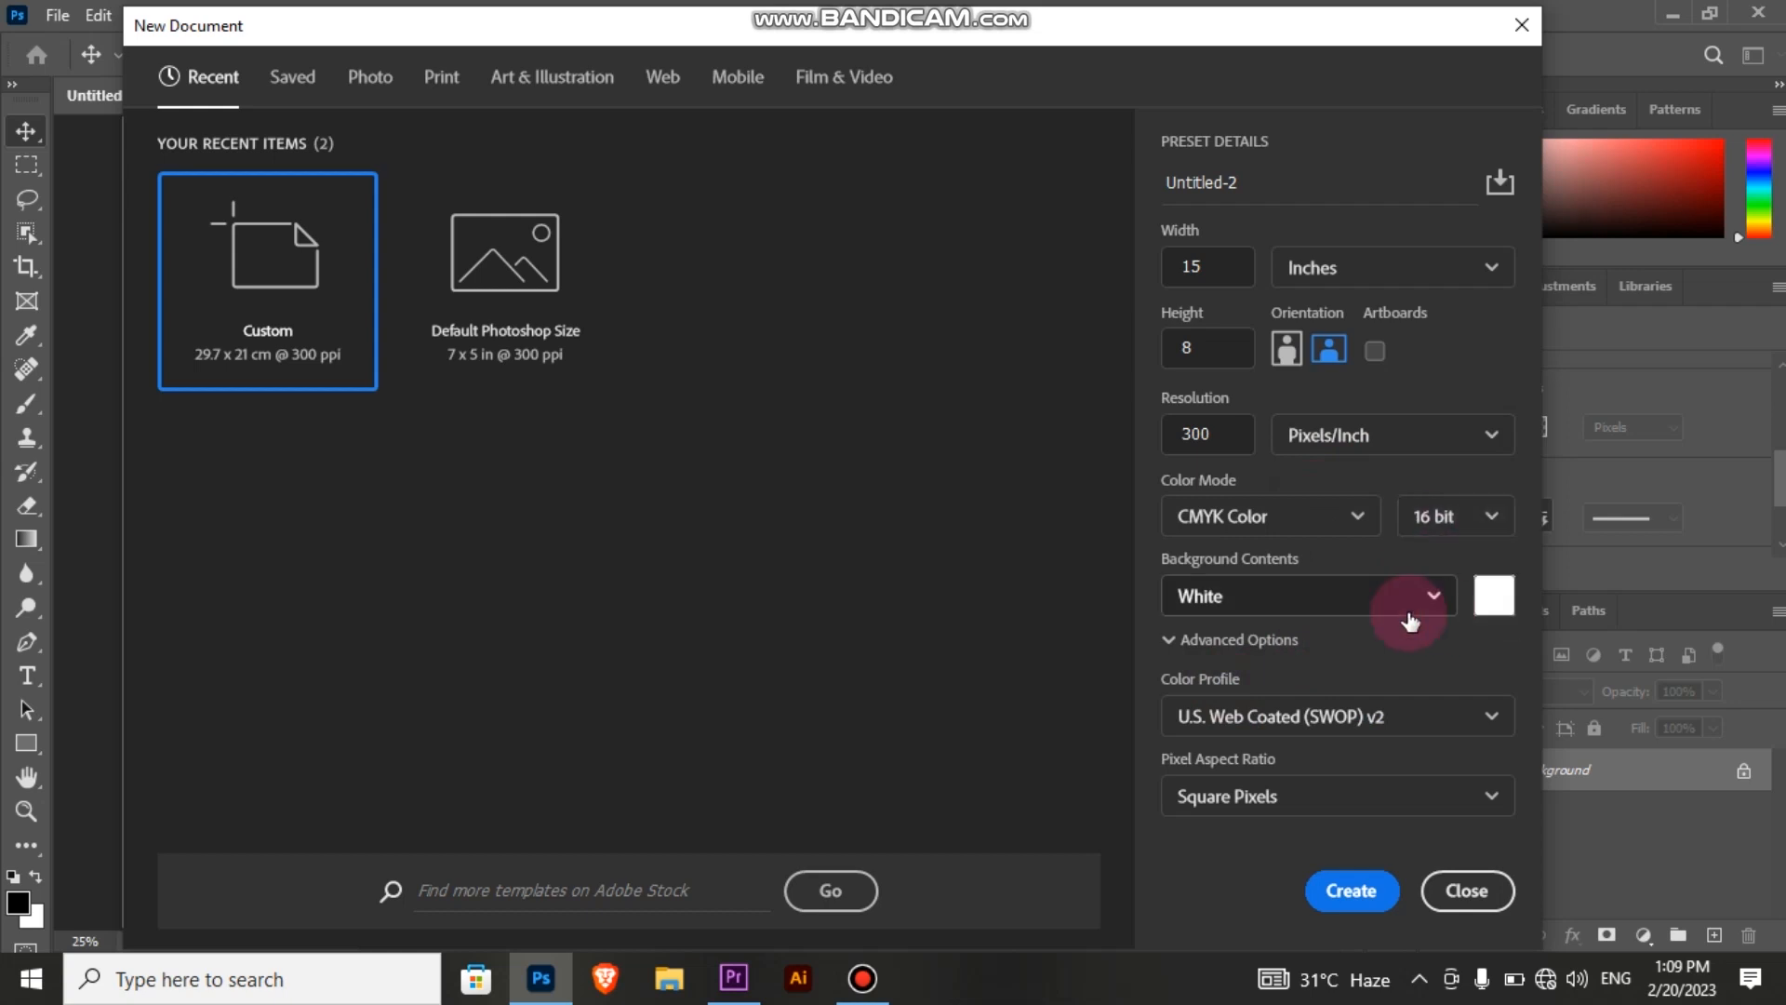
pyautogui.click(1421, 600)
pyautogui.click(1393, 647)
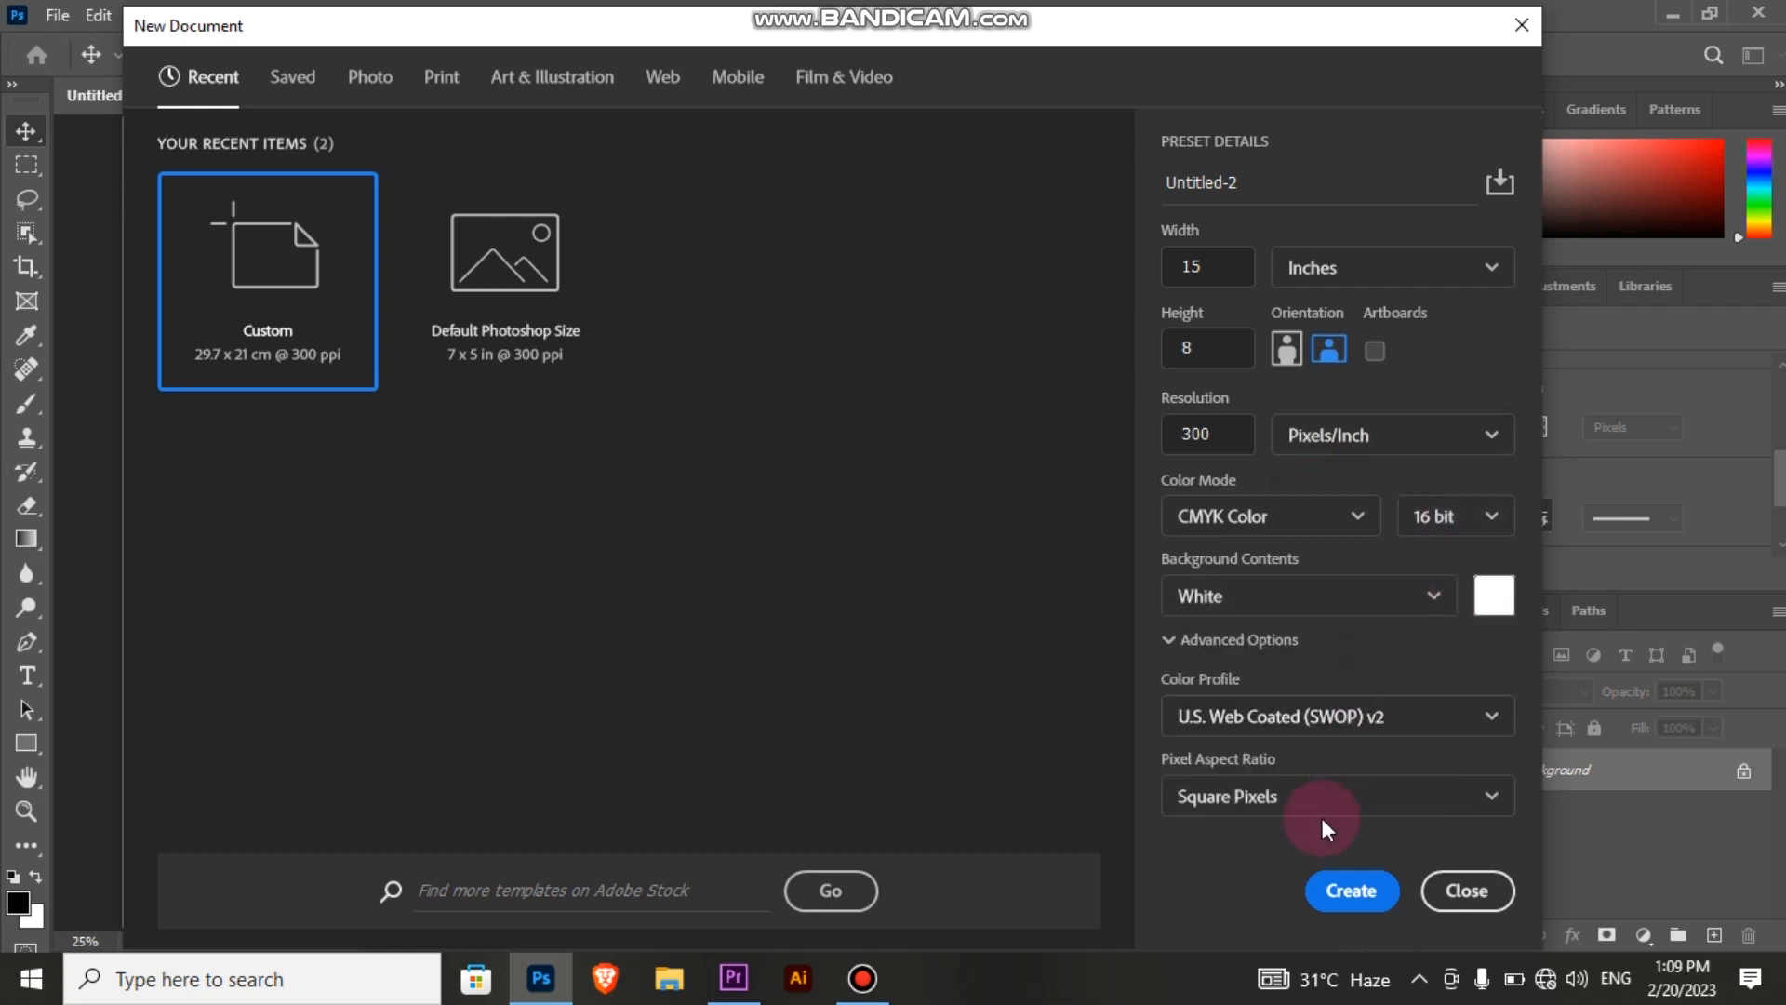
pyautogui.click(1354, 891)
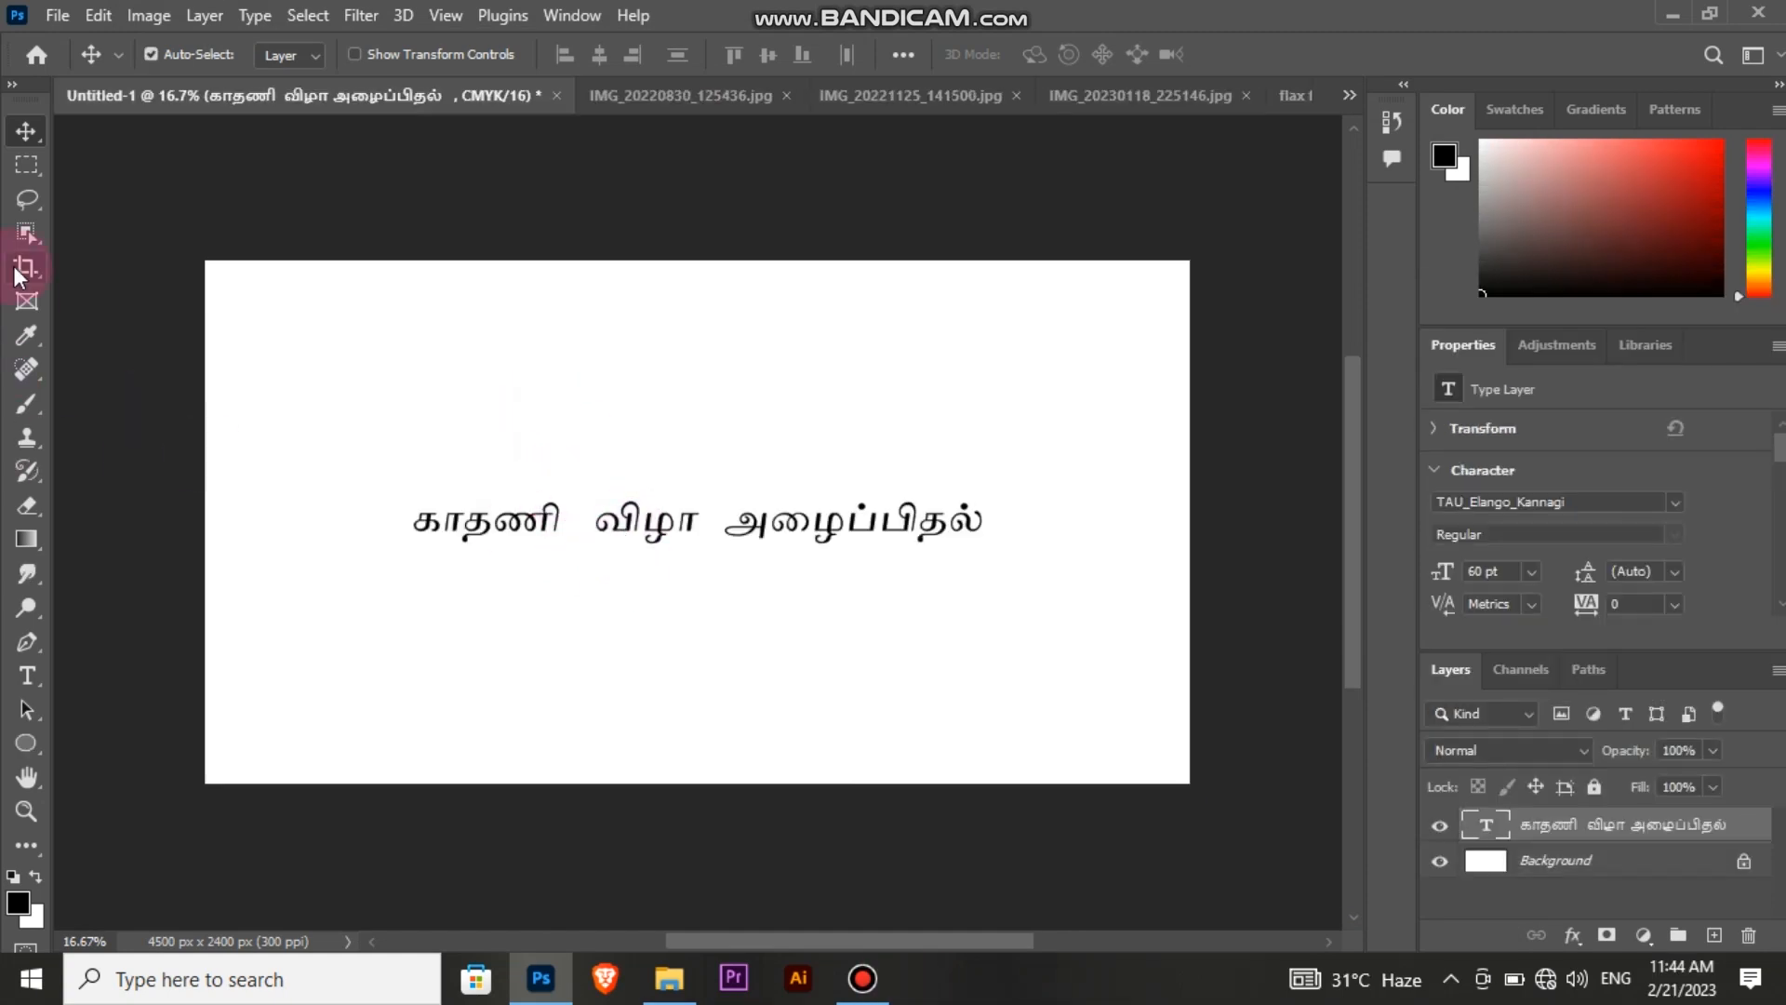
# Step: Delete the last word of the Tamil text so the line reads "காதணி விழா"
pyautogui.click(26, 678)
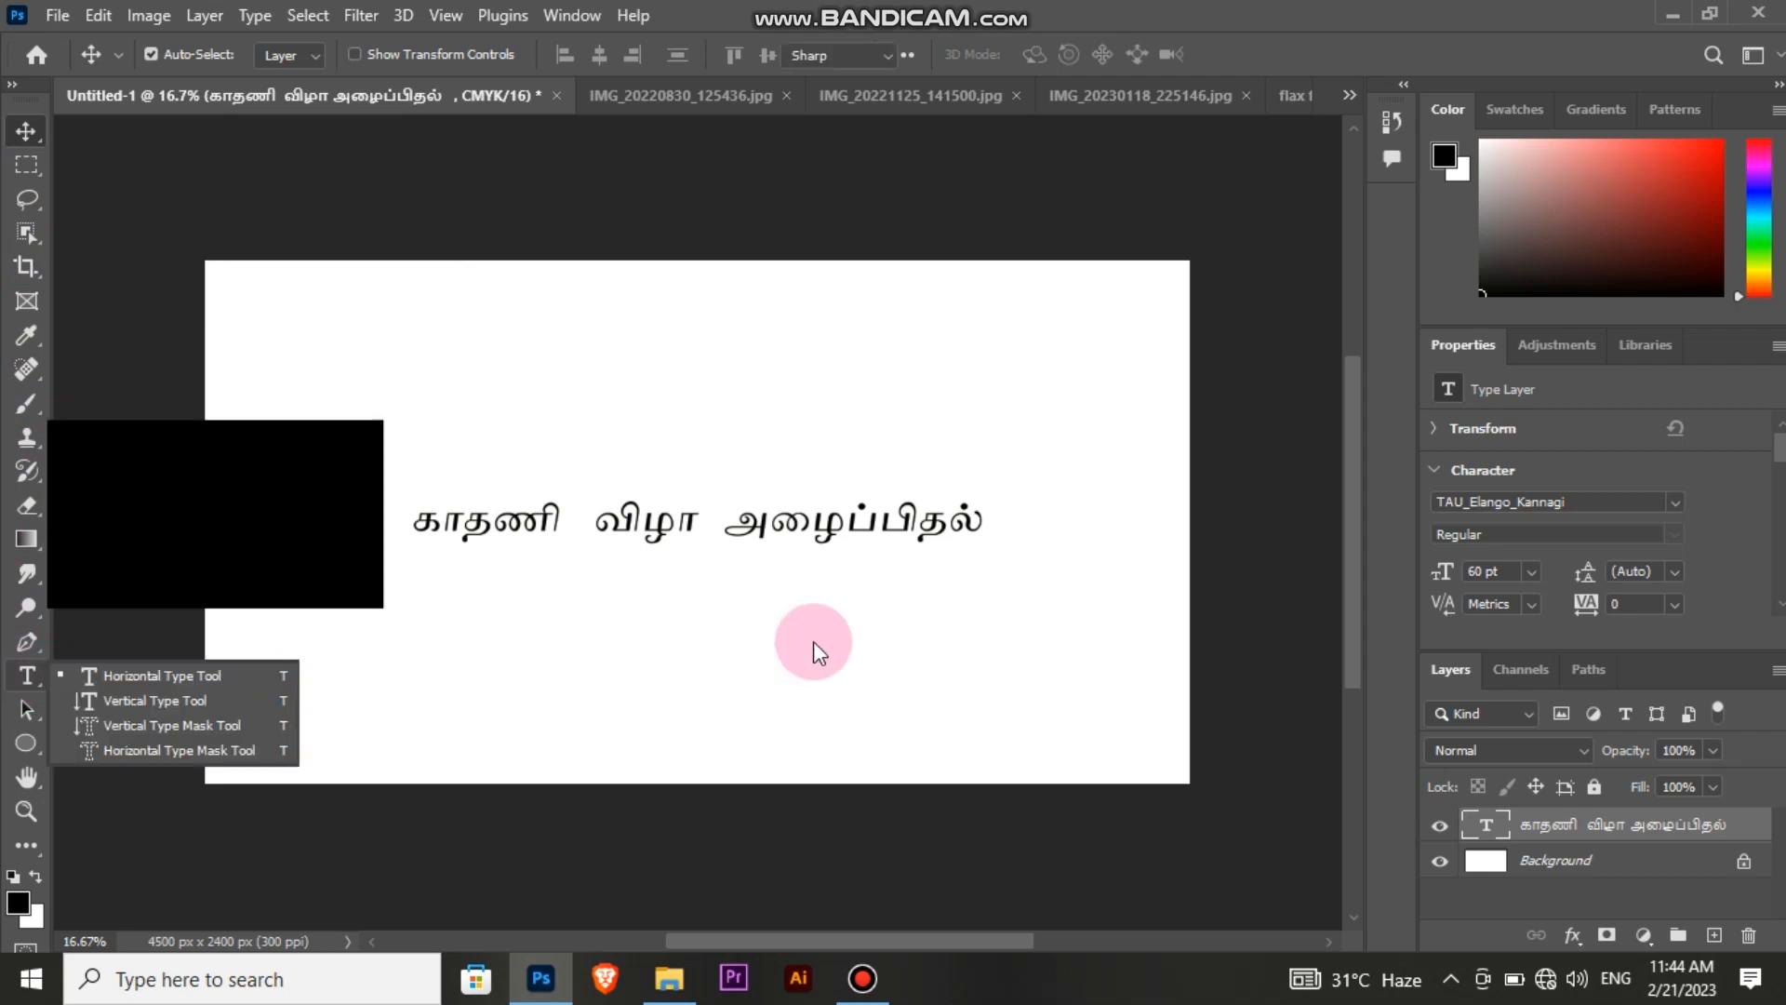
pyautogui.click(968, 523)
pyautogui.click(969, 528)
pyautogui.press('BackSpace')
pyautogui.press('BackSpace')
pyautogui.press('BackSpace')
pyautogui.press('BackSpace')
pyautogui.press('BackSpace')
pyautogui.press('BackSpace')
pyautogui.press('BackSpace')
pyautogui.press('BackSpace')
pyautogui.press('BackSpace')
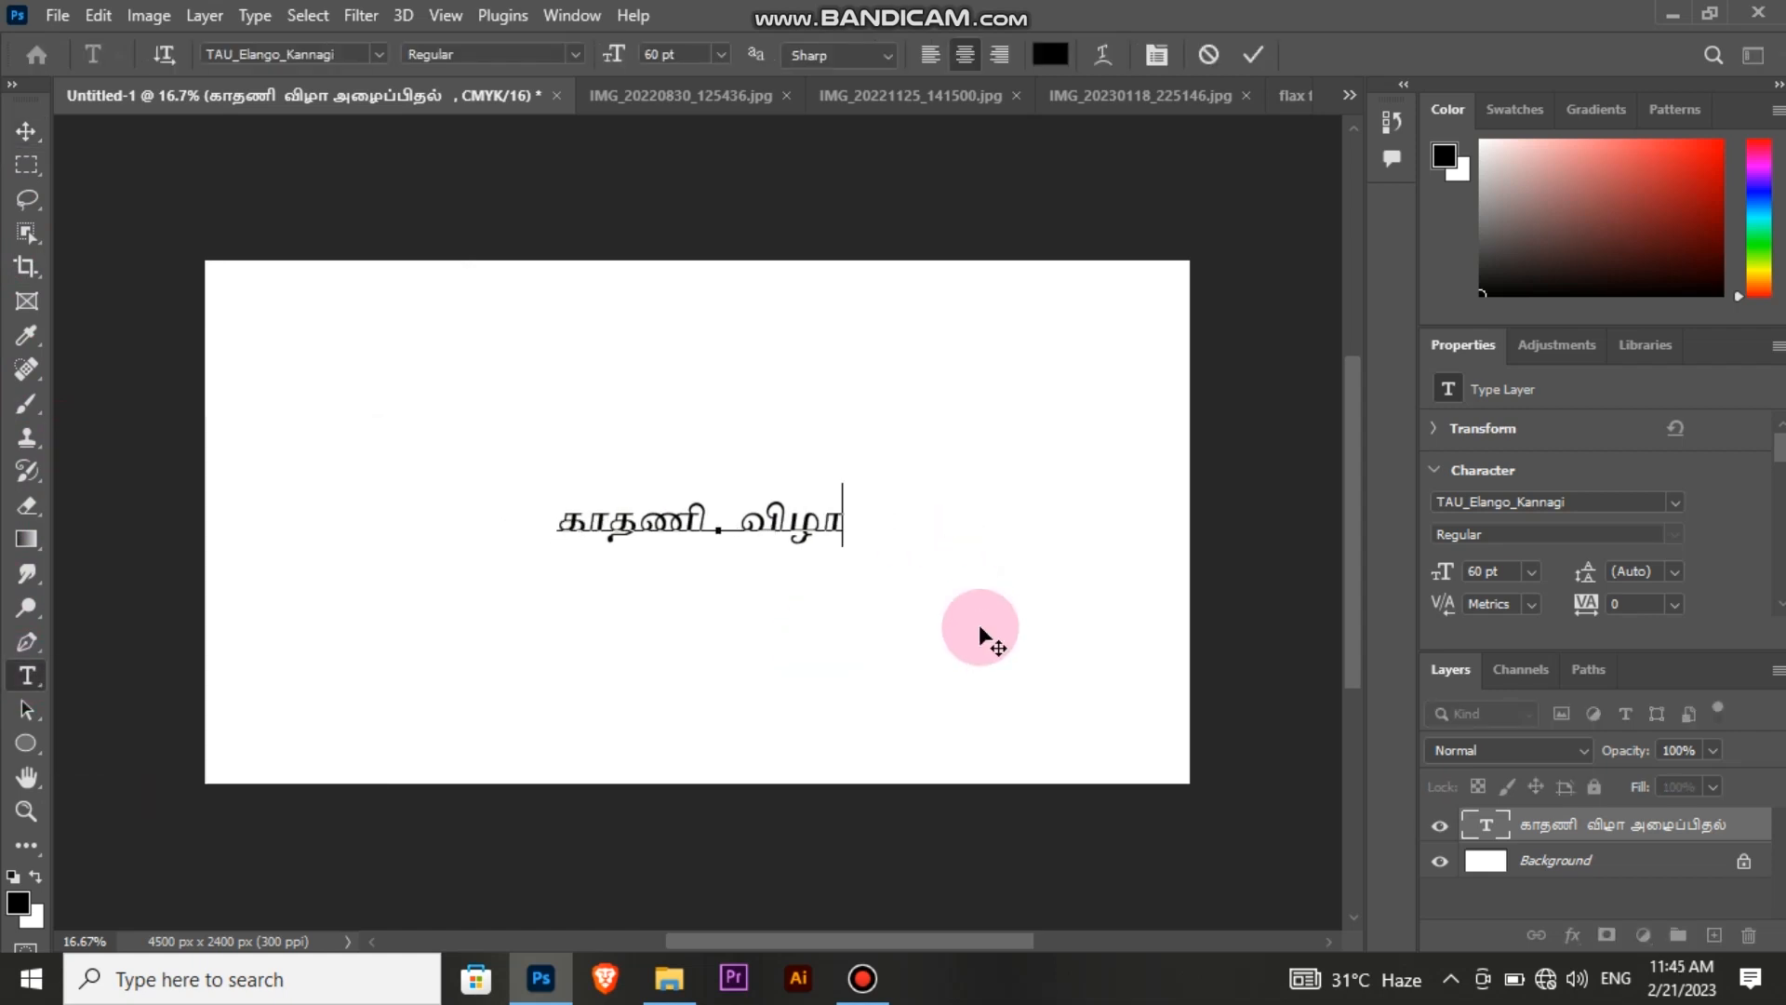
pyautogui.click(1256, 54)
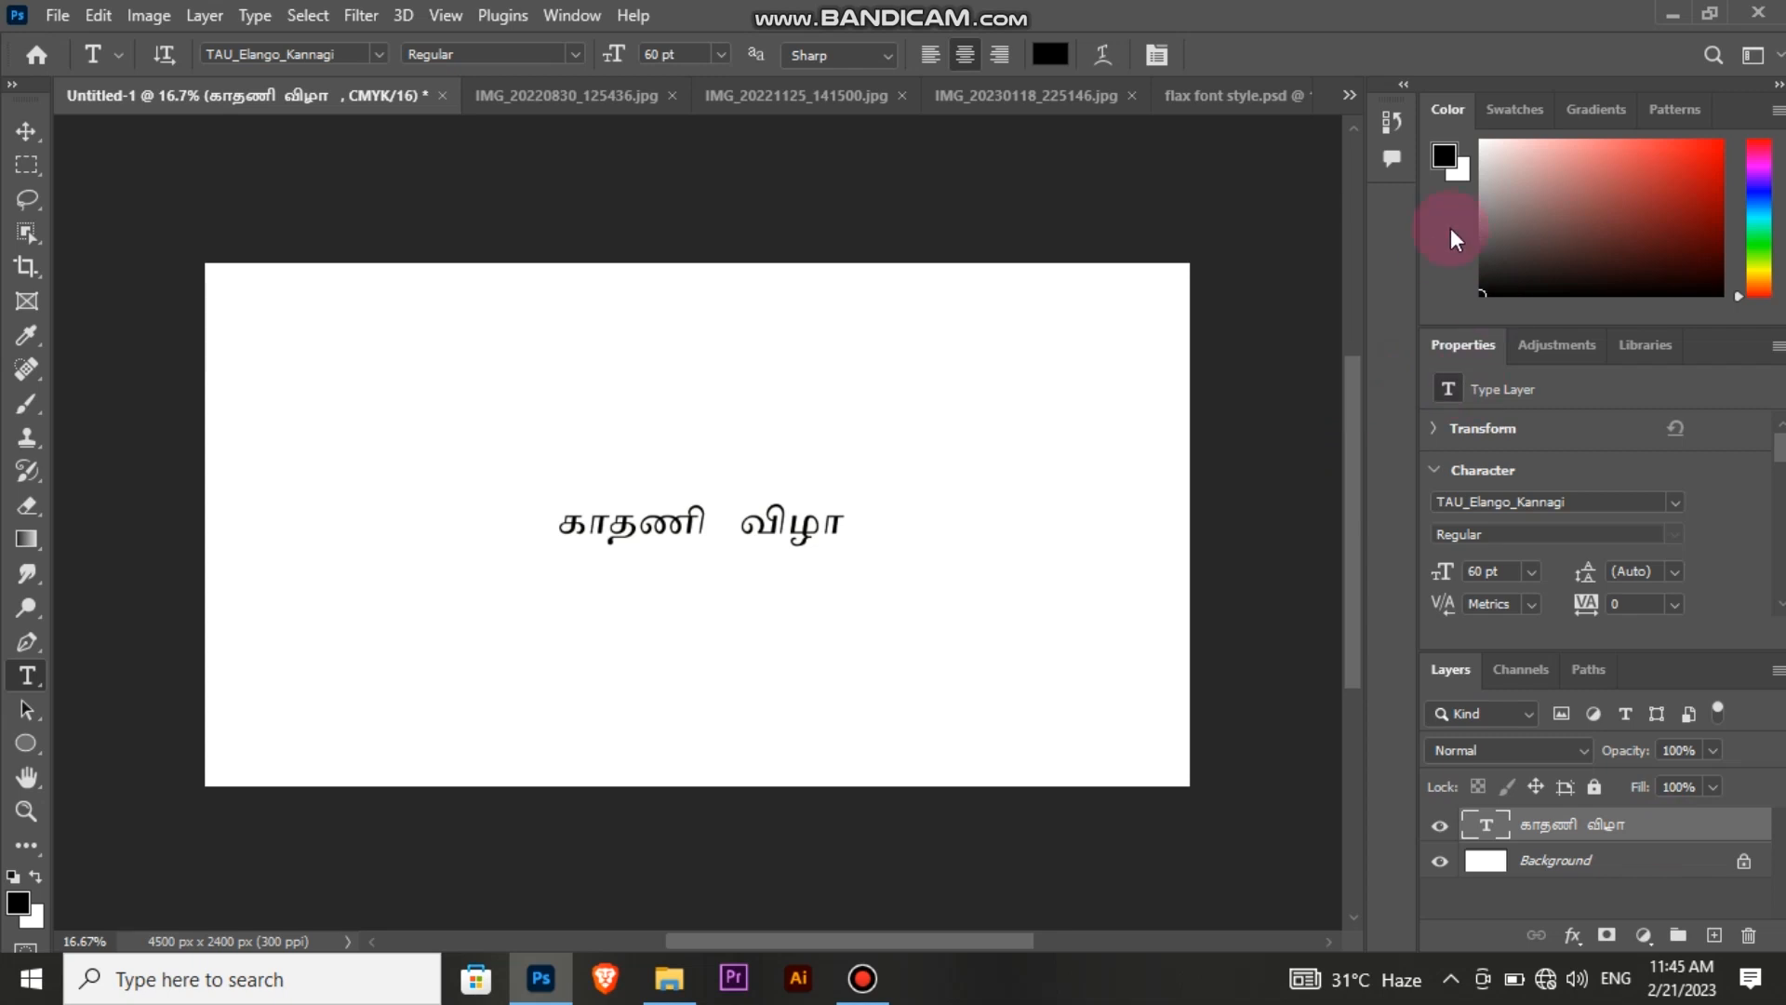
# Step: Enlarge the text "காதணி விழா" to about 76 pt with Free Transform
pyautogui.hotkey('ctrl', 't')
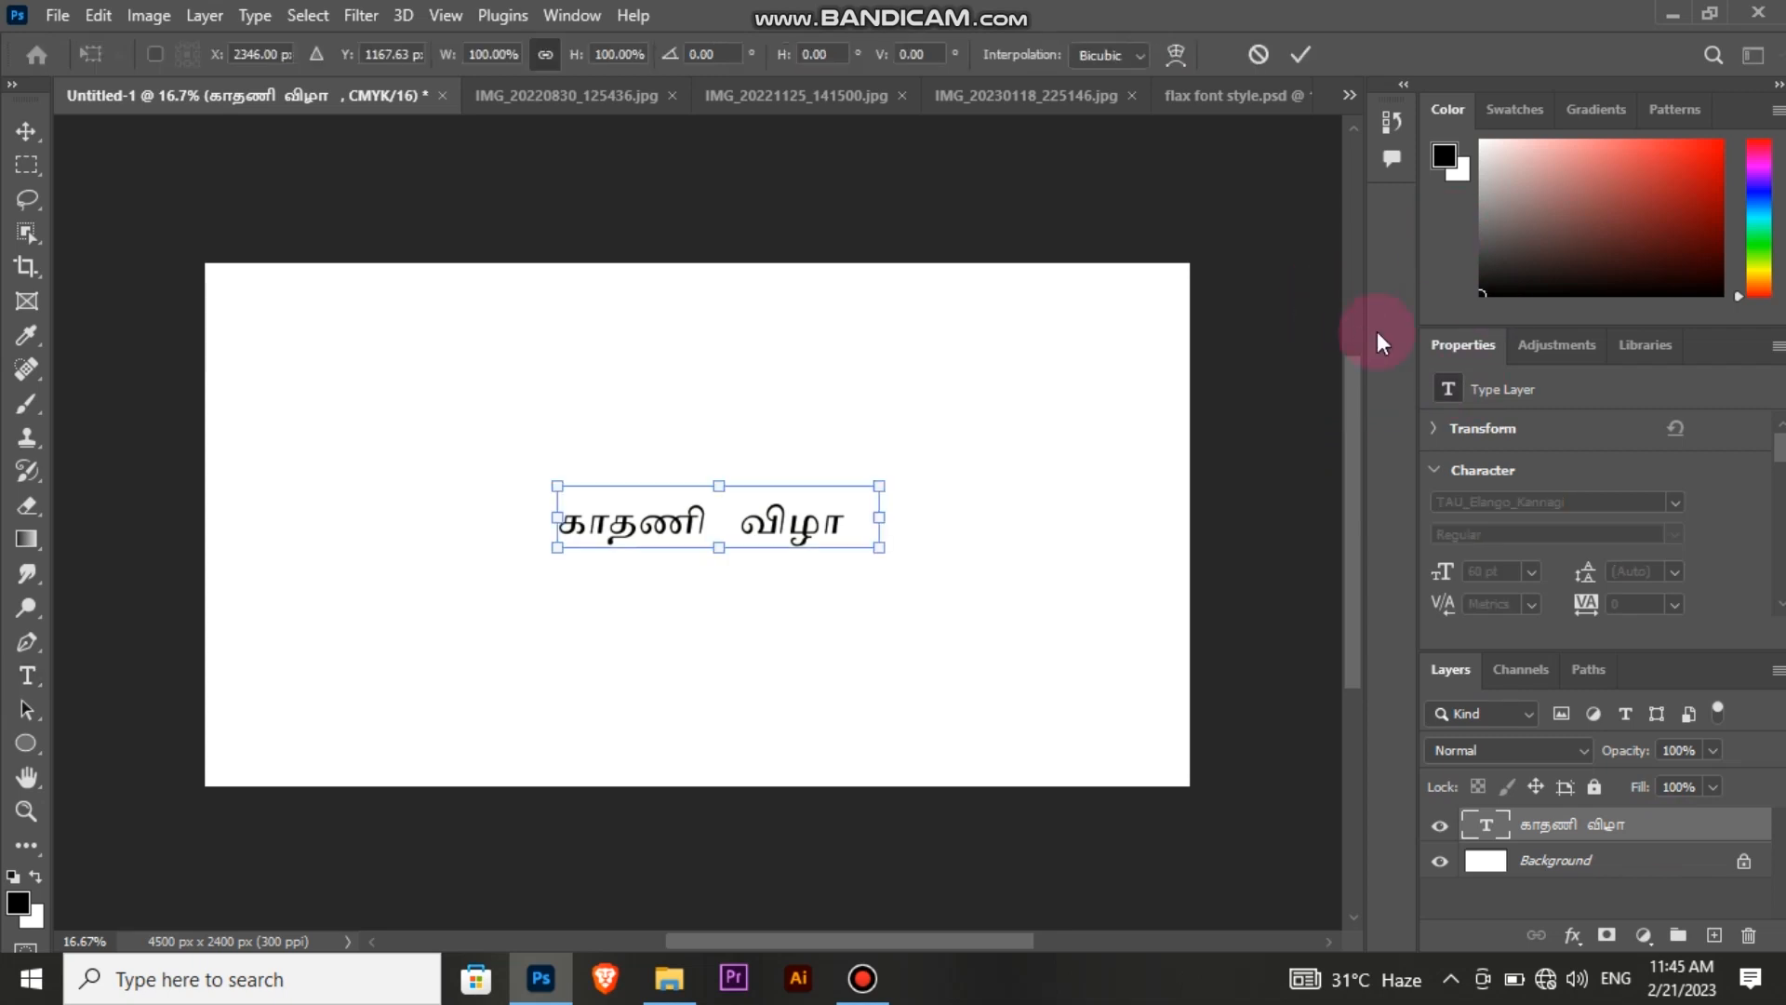
pyautogui.click(1561, 348)
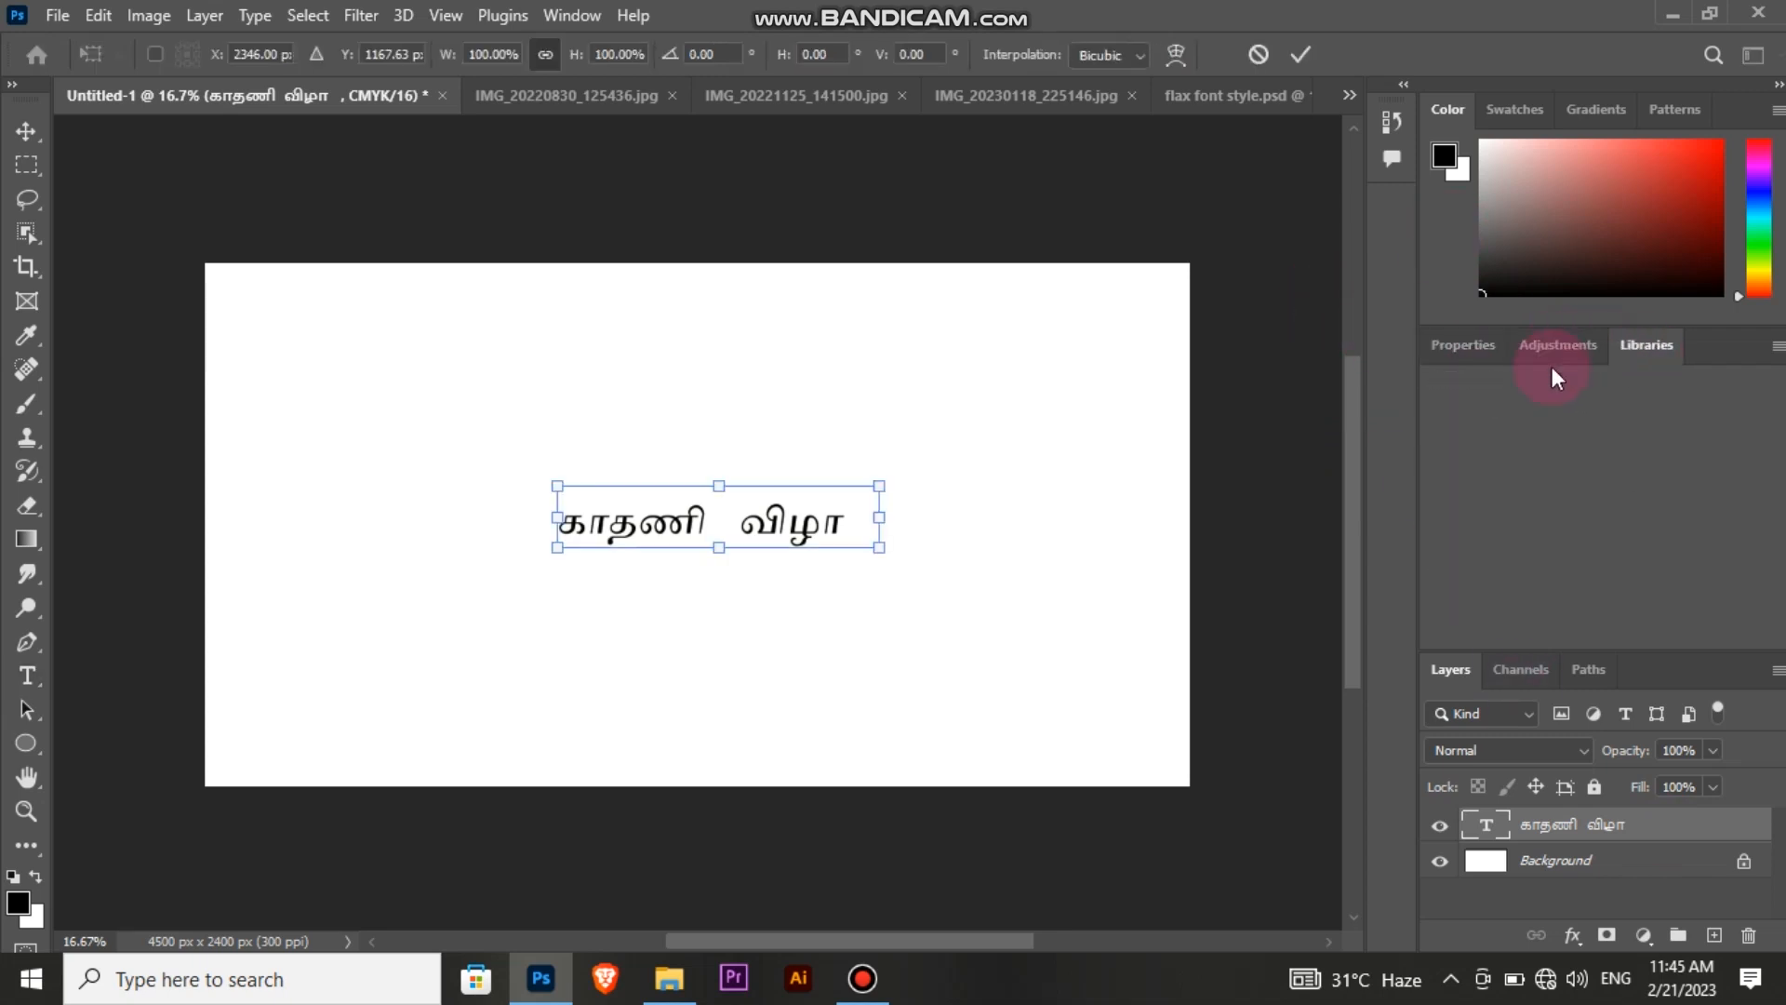
pyautogui.click(1461, 366)
pyautogui.click(1390, 115)
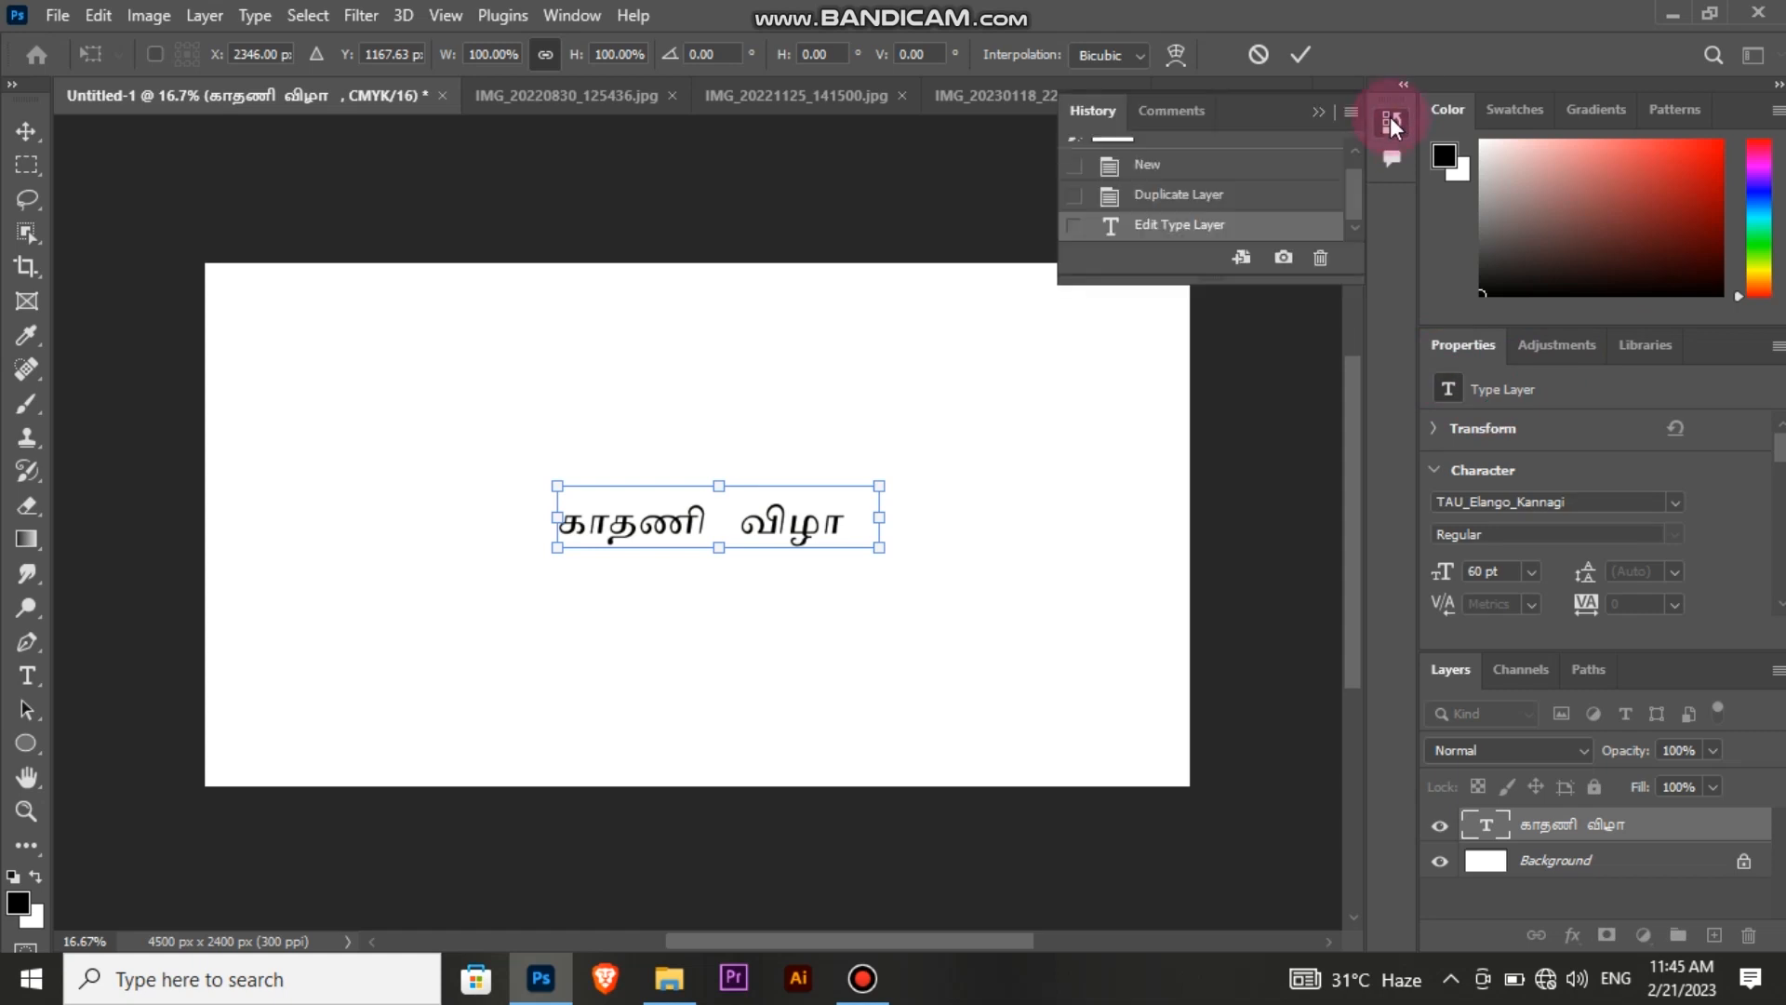
pyautogui.click(1507, 526)
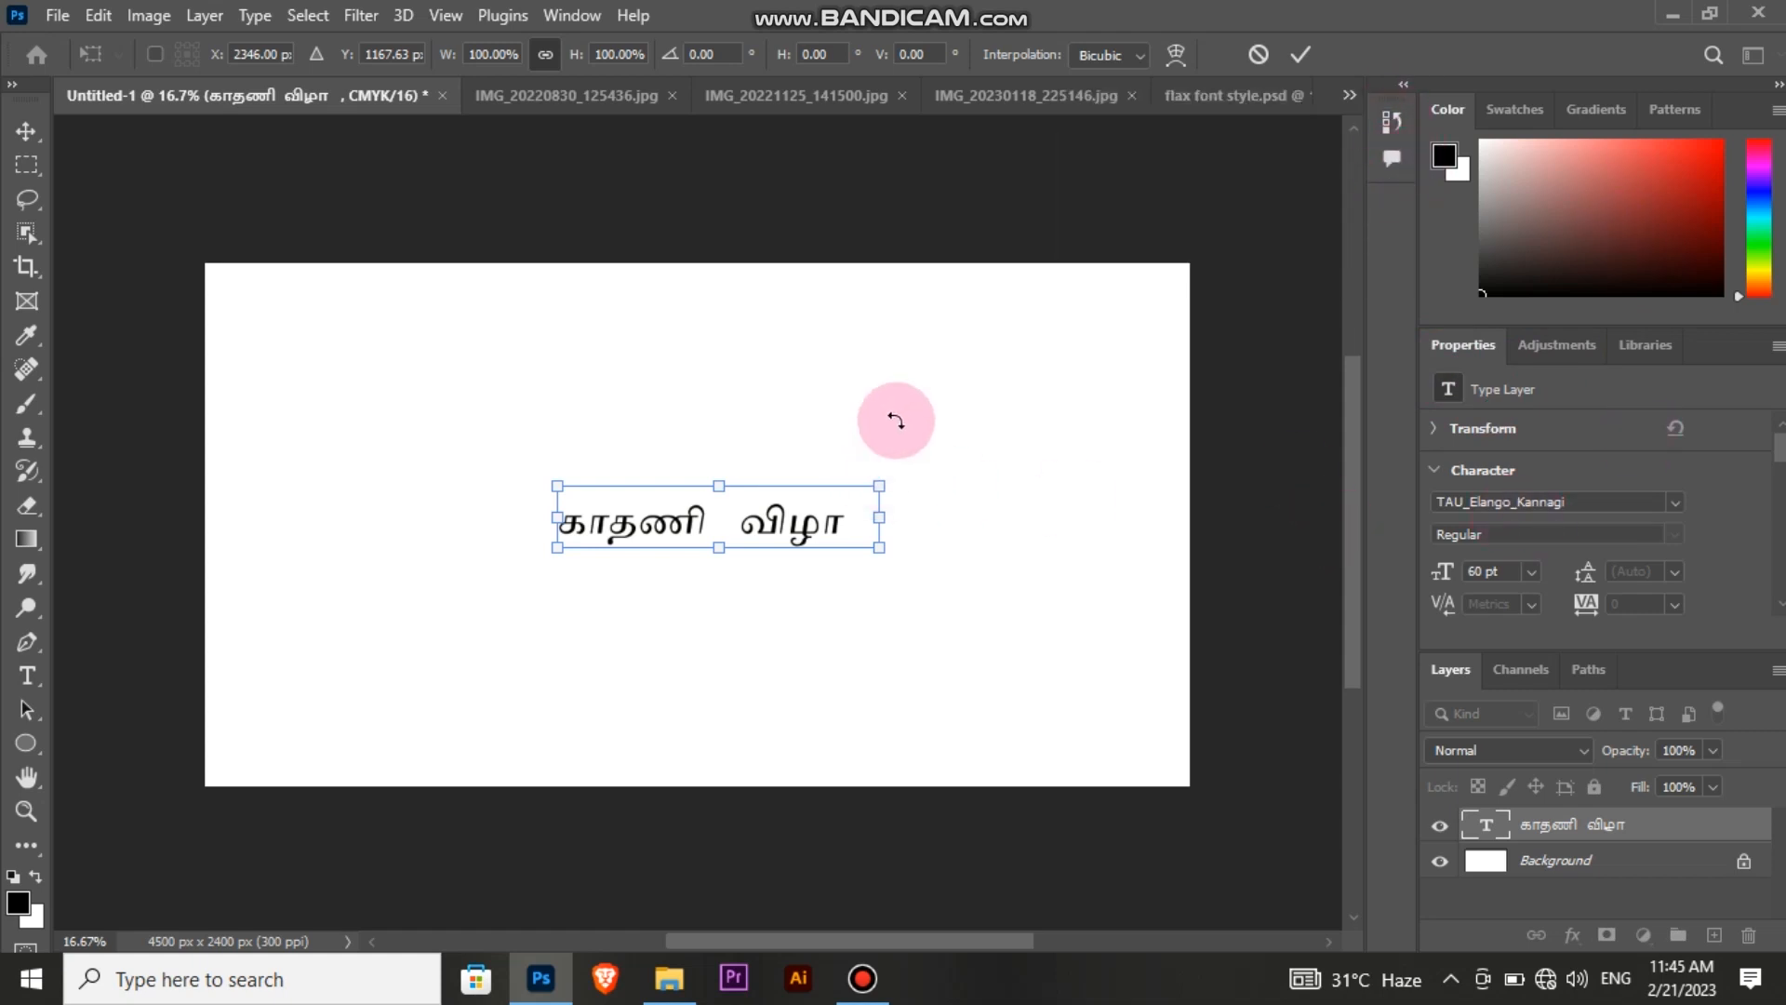
pyautogui.moveTo(953, 427); pyautogui.dragTo(907, 467)
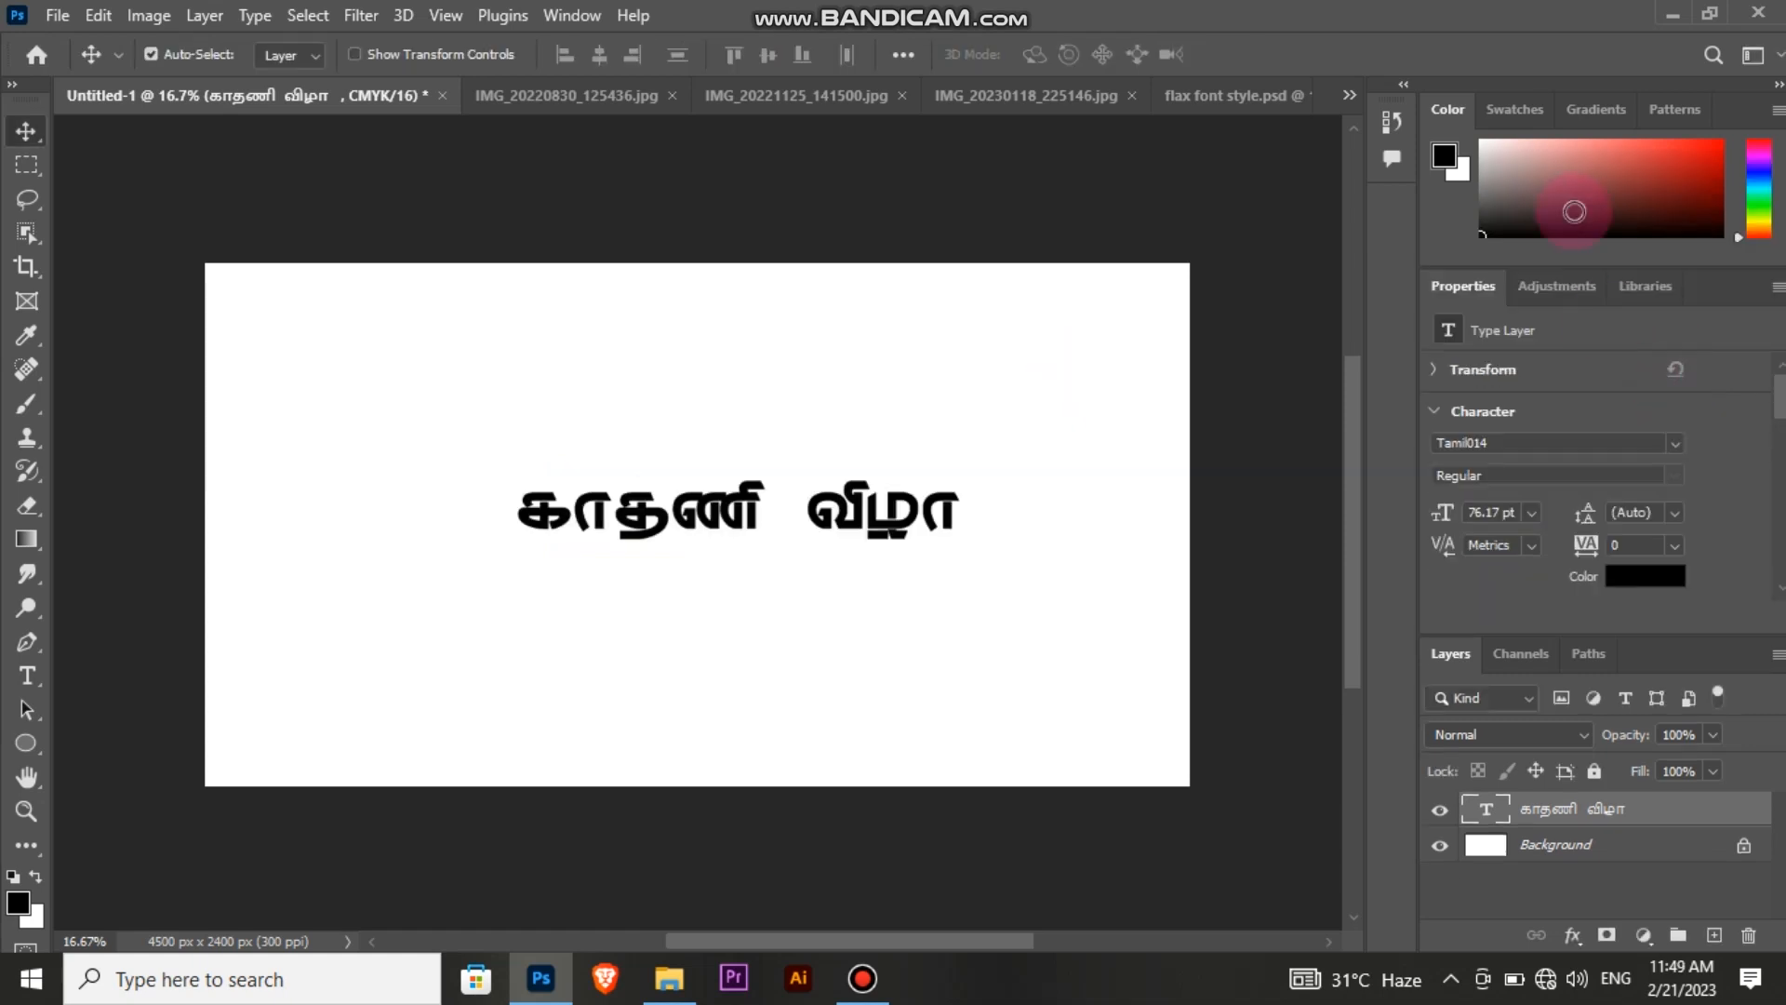
# Step: Change the text color of the title to green #4fba73
pyautogui.click(1556, 279)
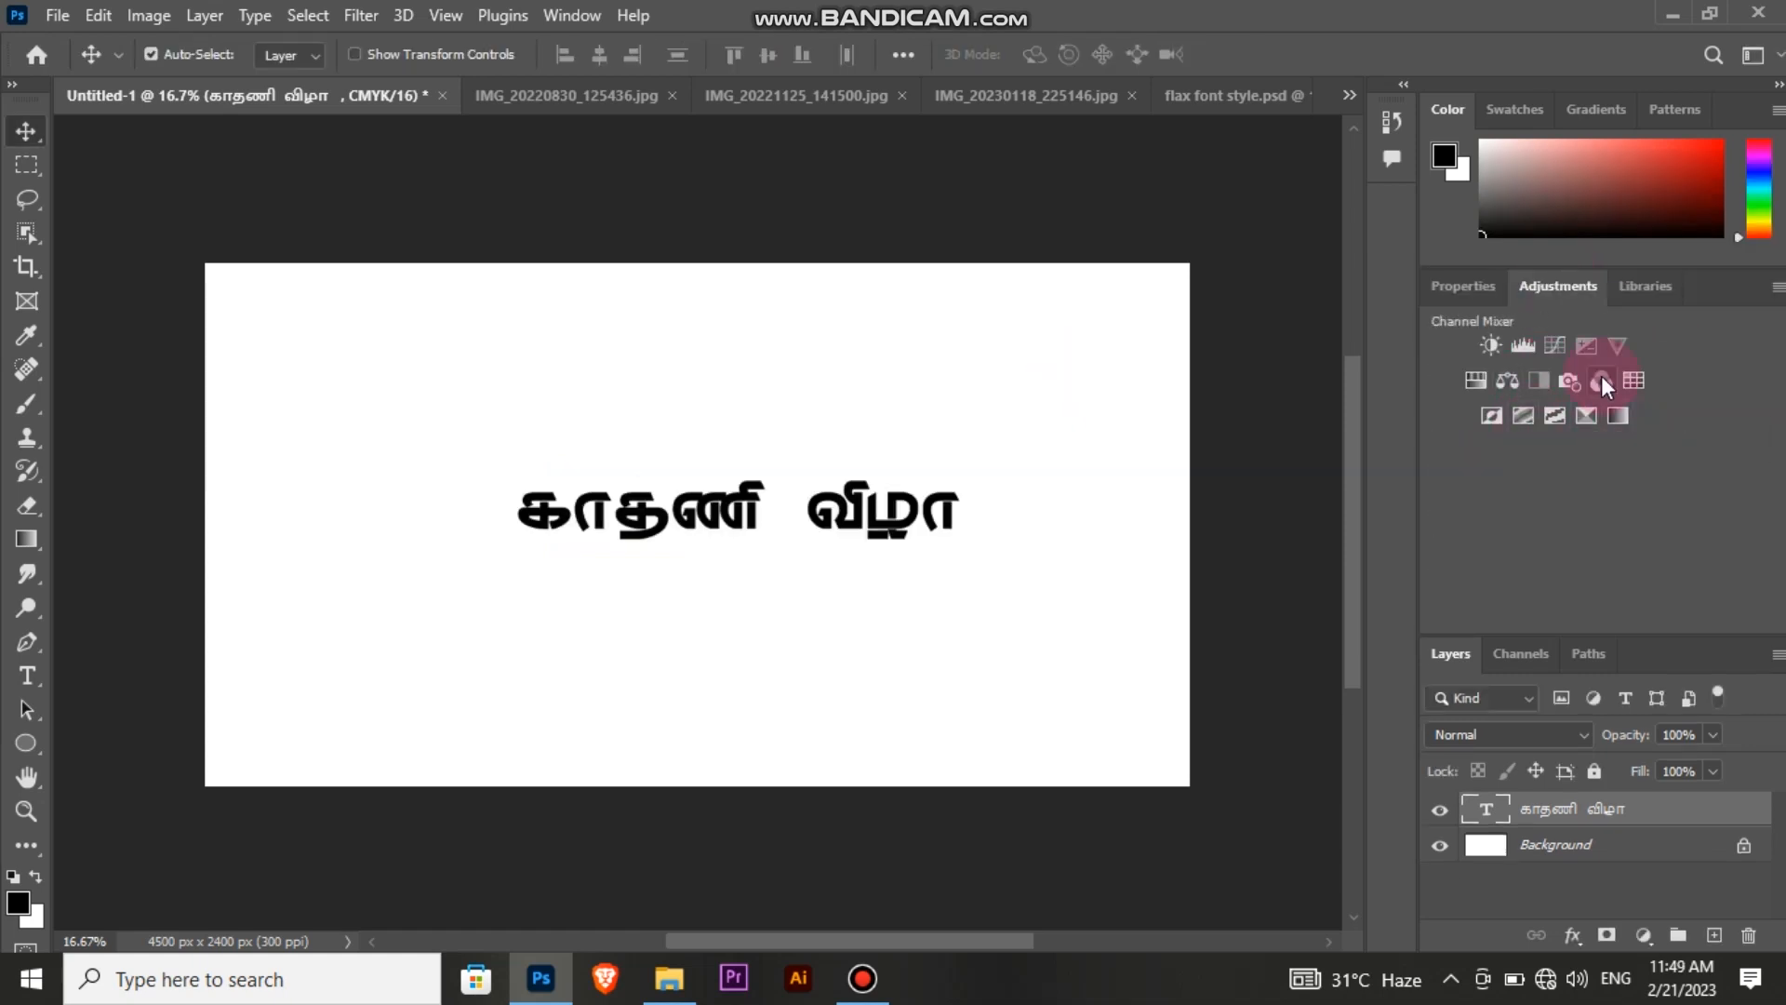
pyautogui.click(1623, 409)
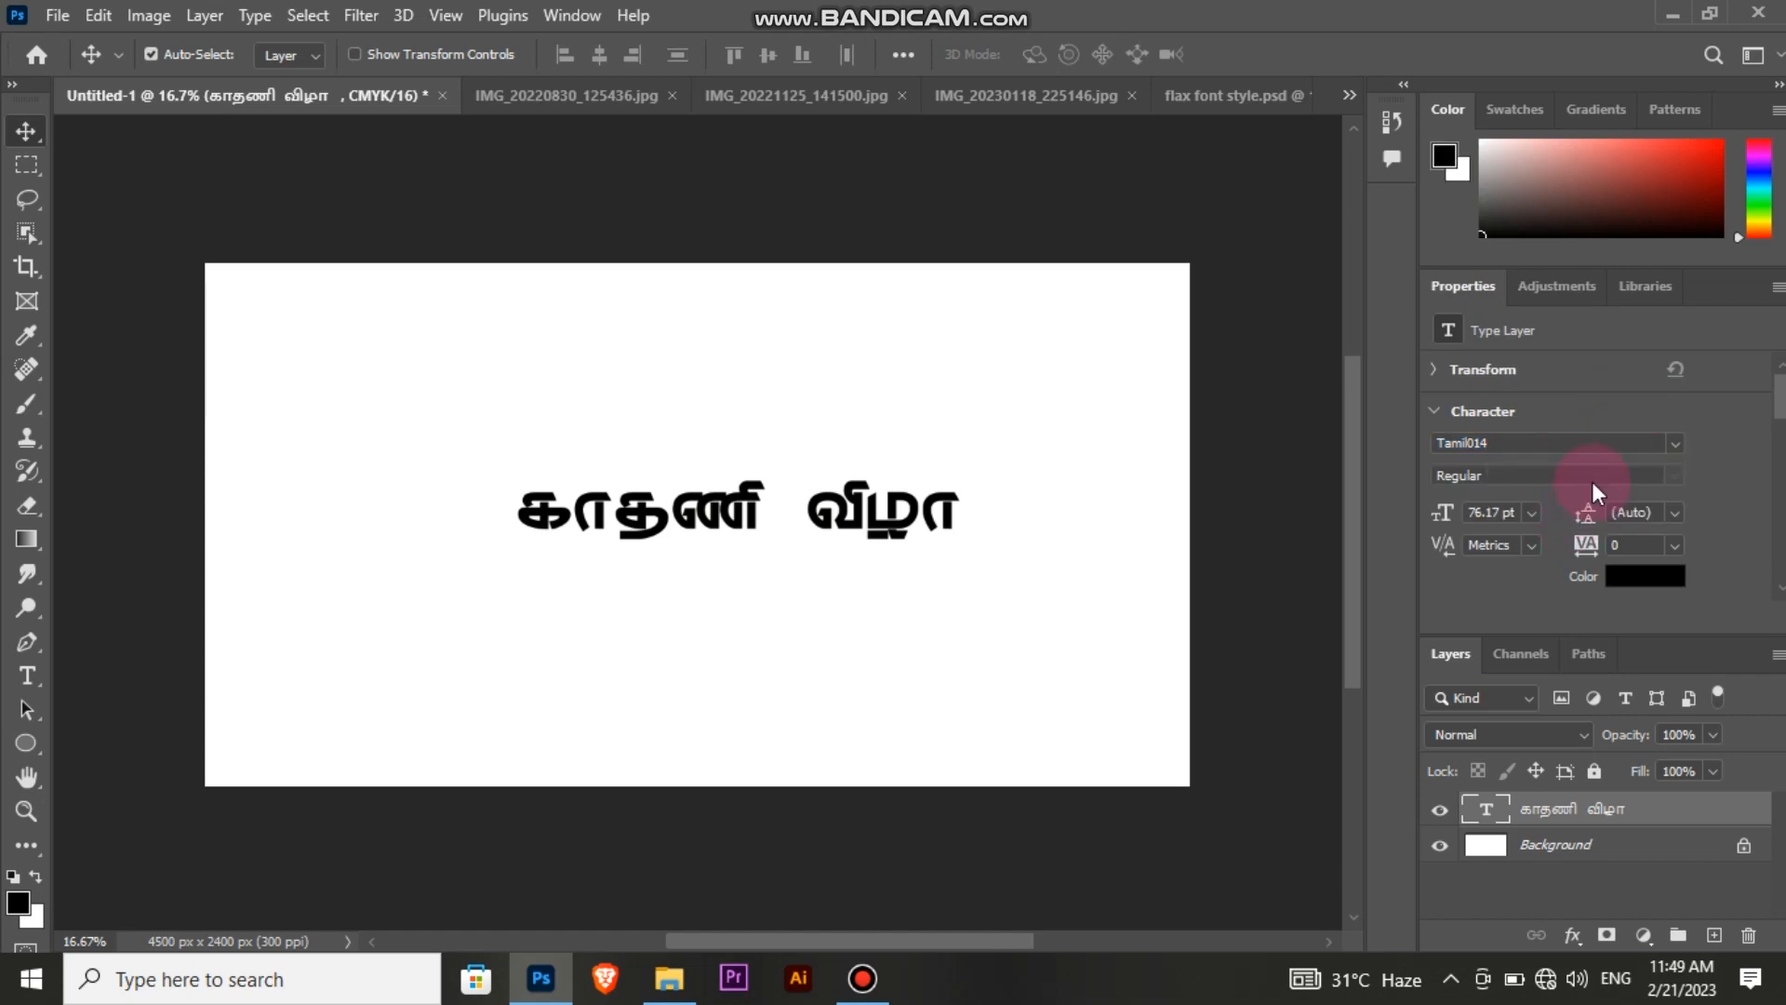
pyautogui.click(1628, 576)
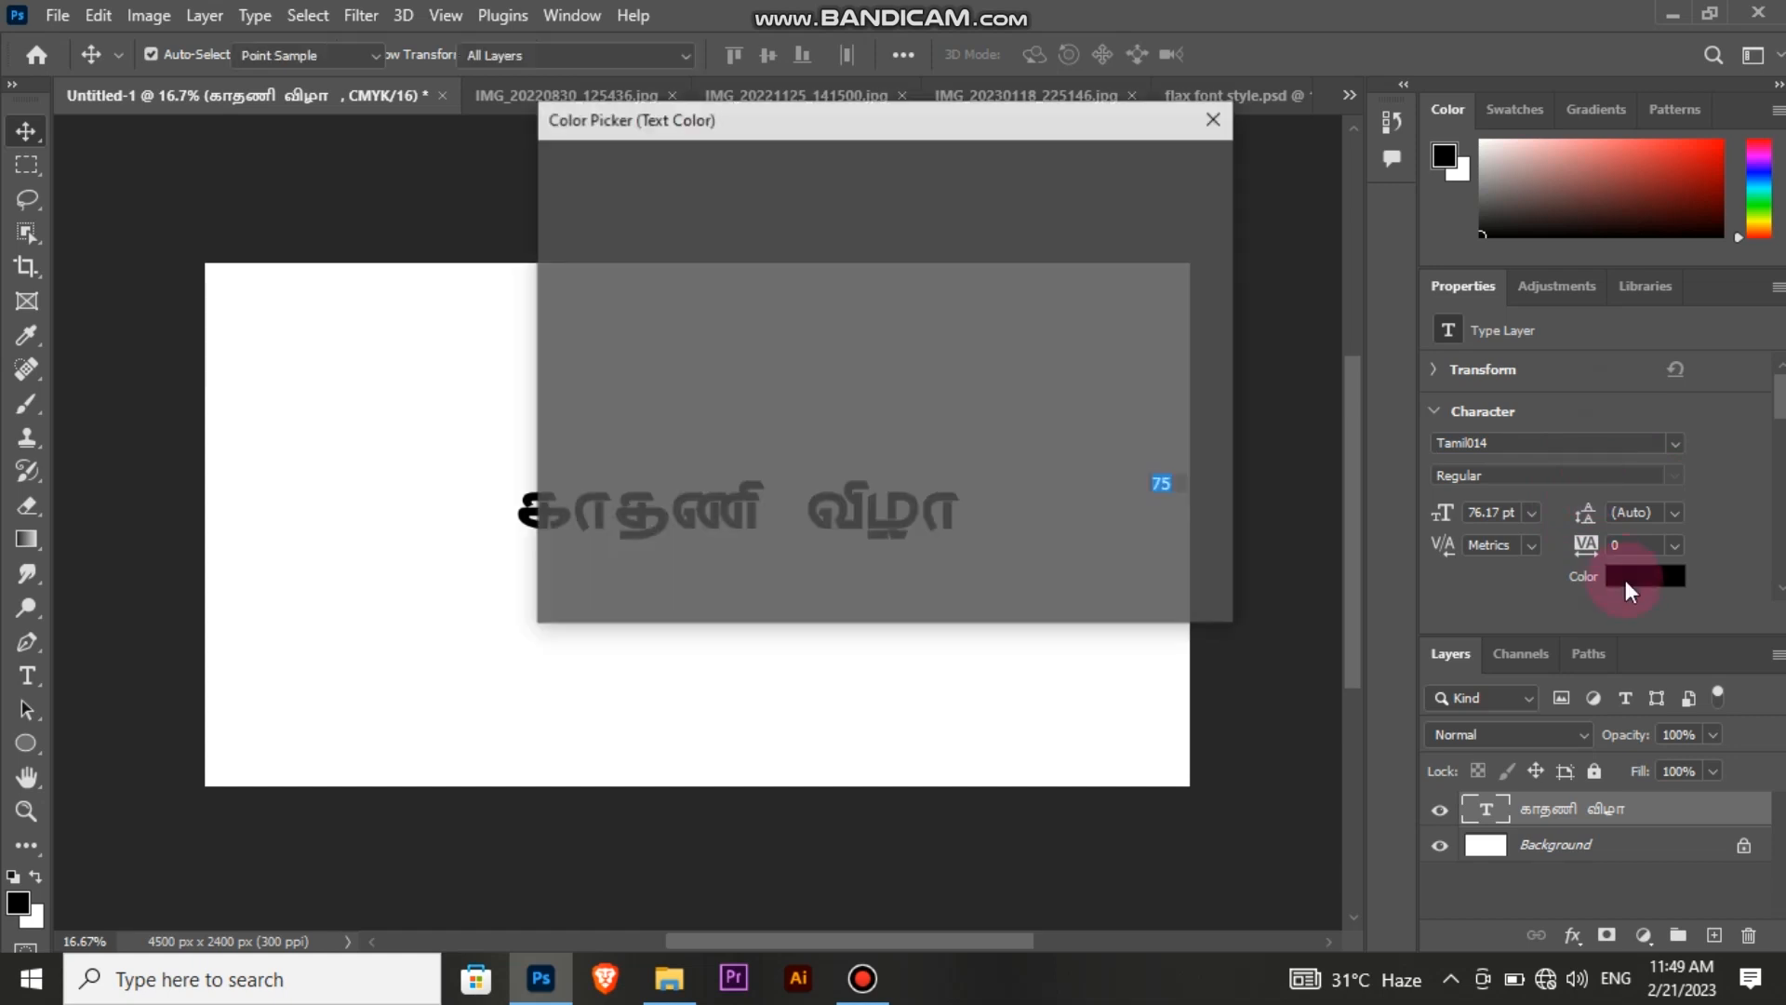
pyautogui.moveTo(985, 120); pyautogui.dragTo(1456, 227)
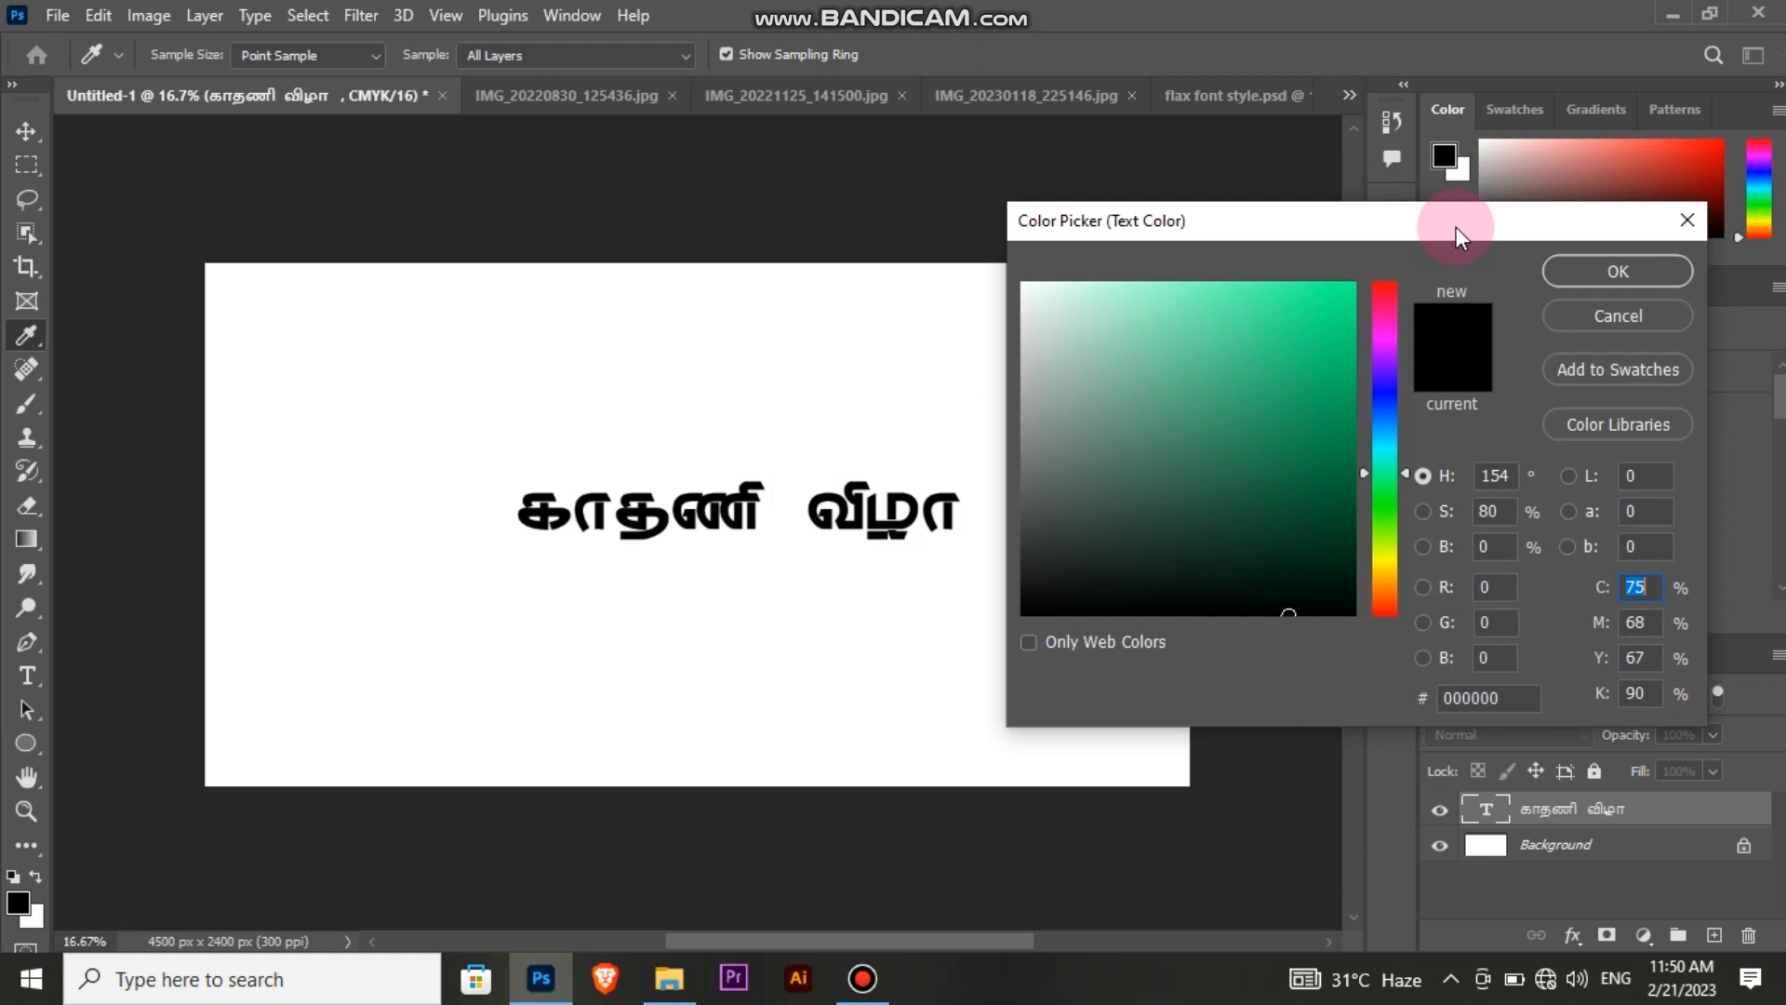
pyautogui.click(1353, 332)
pyautogui.click(1574, 271)
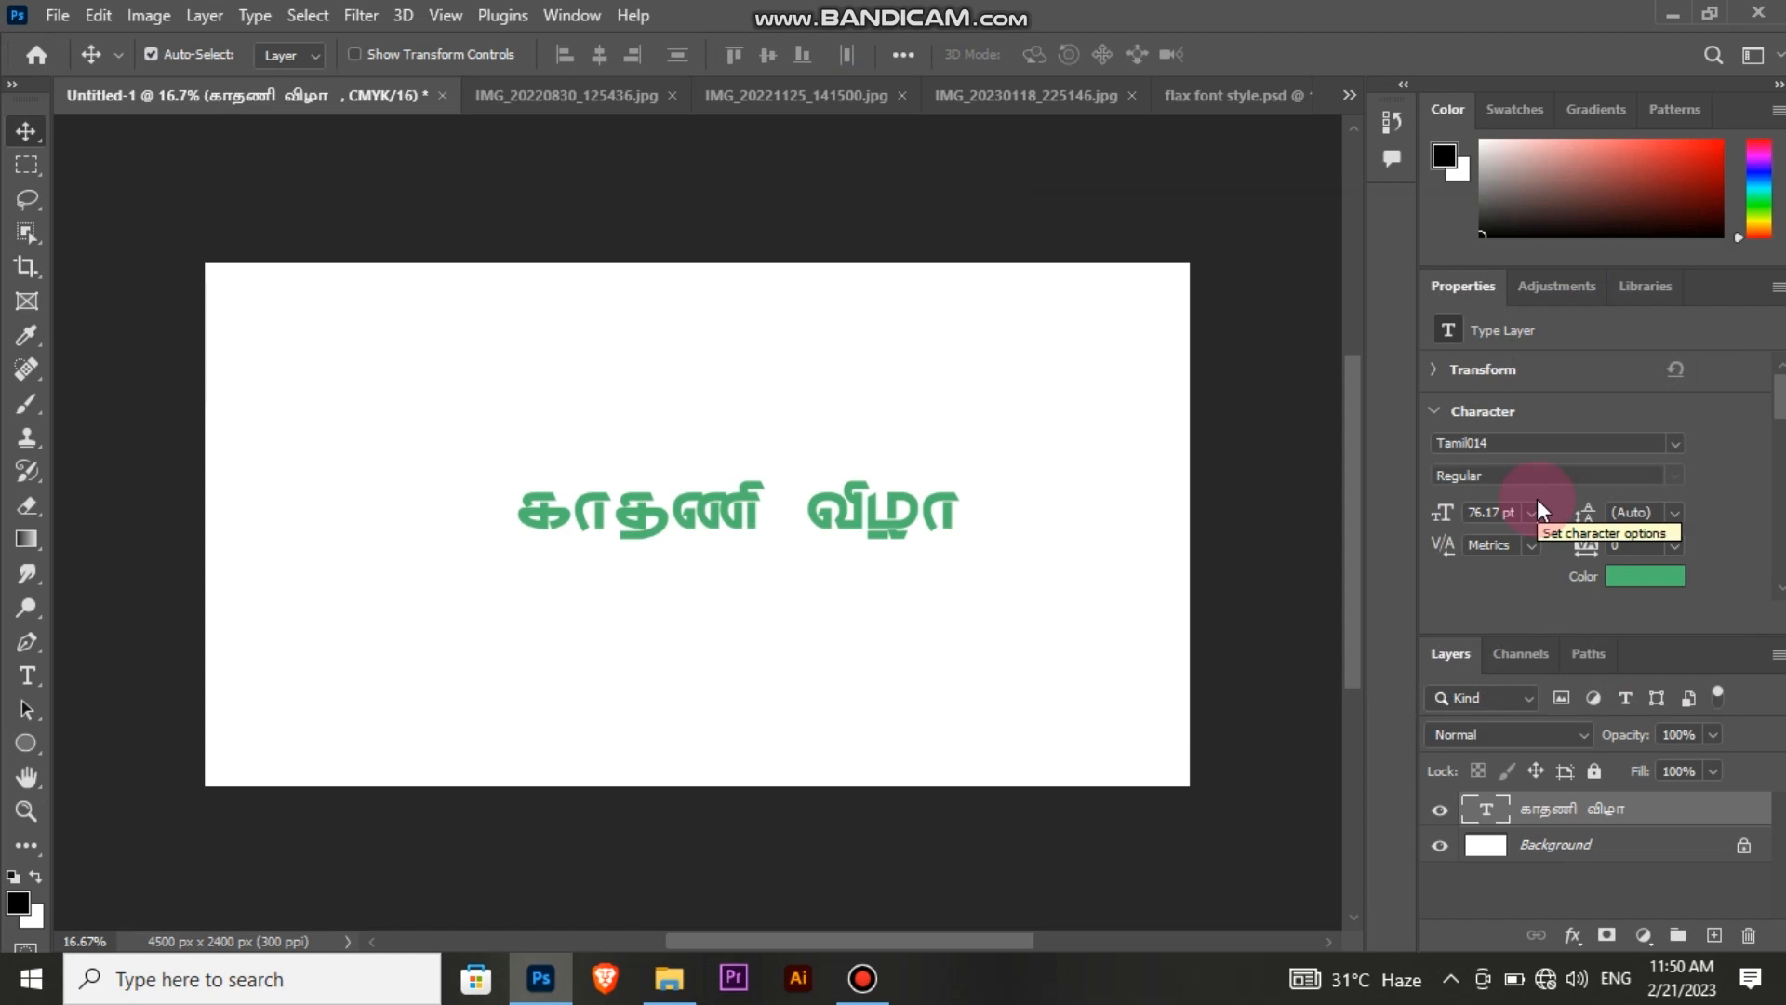
pyautogui.click(1598, 113)
pyautogui.click(1667, 763)
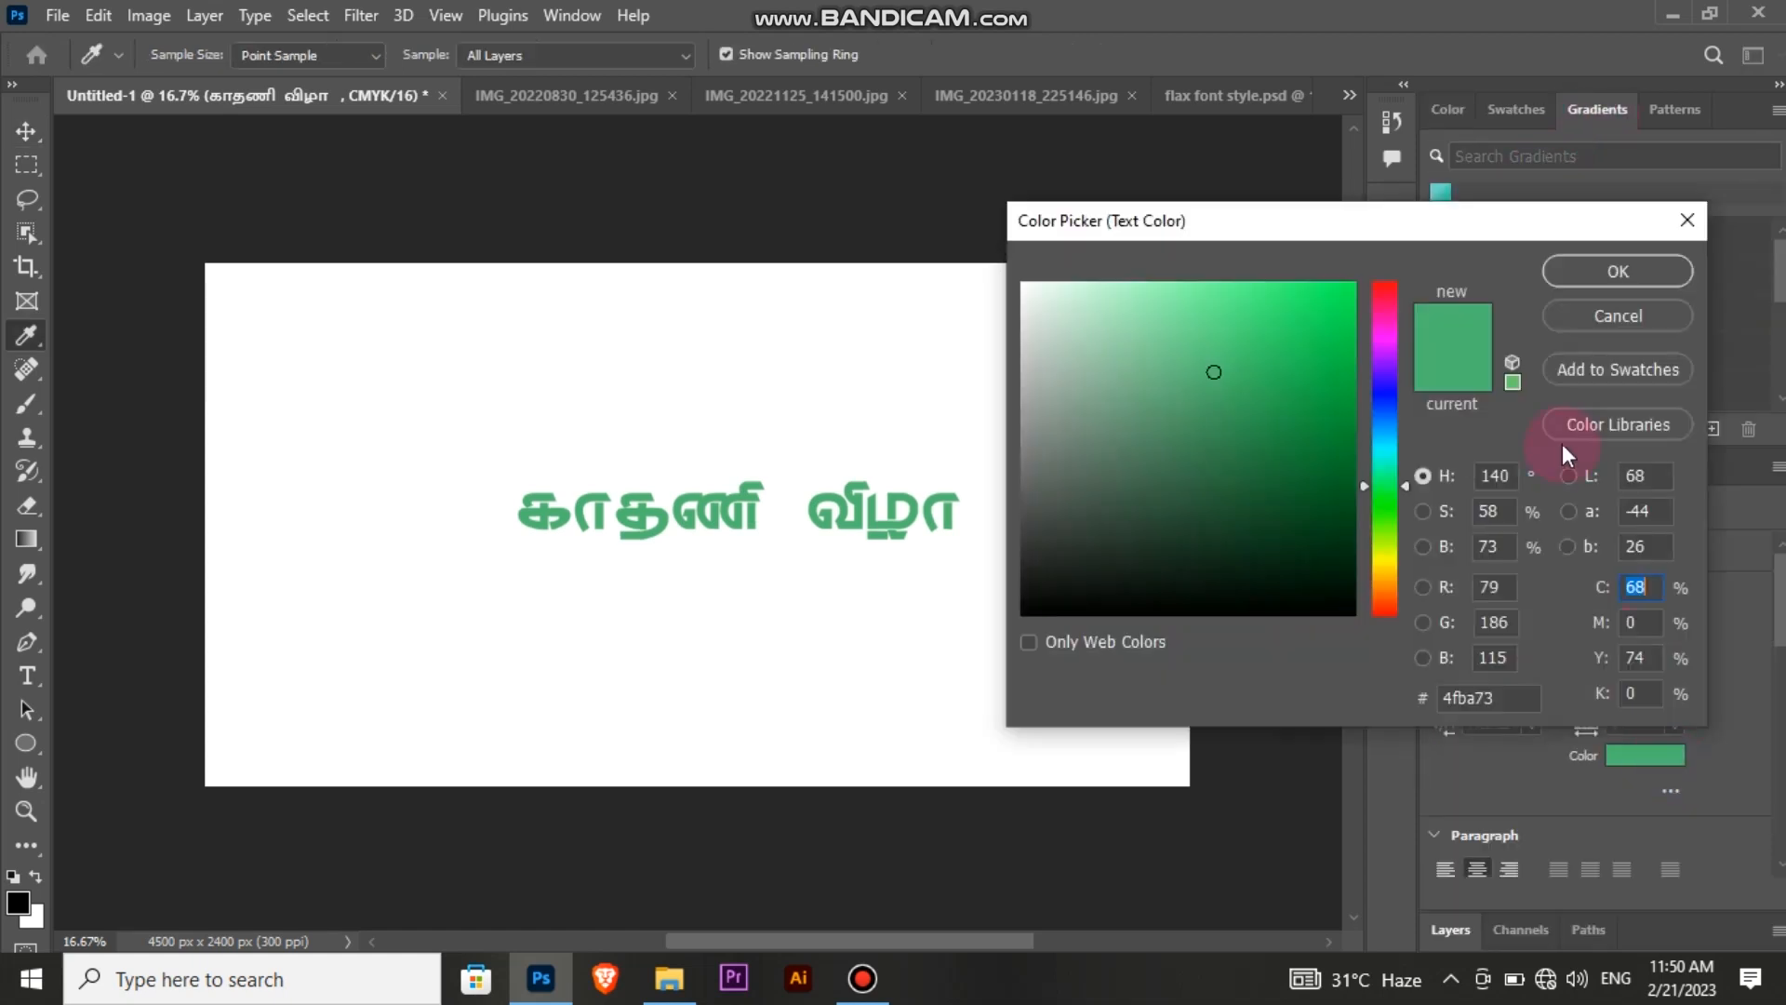
pyautogui.click(1623, 309)
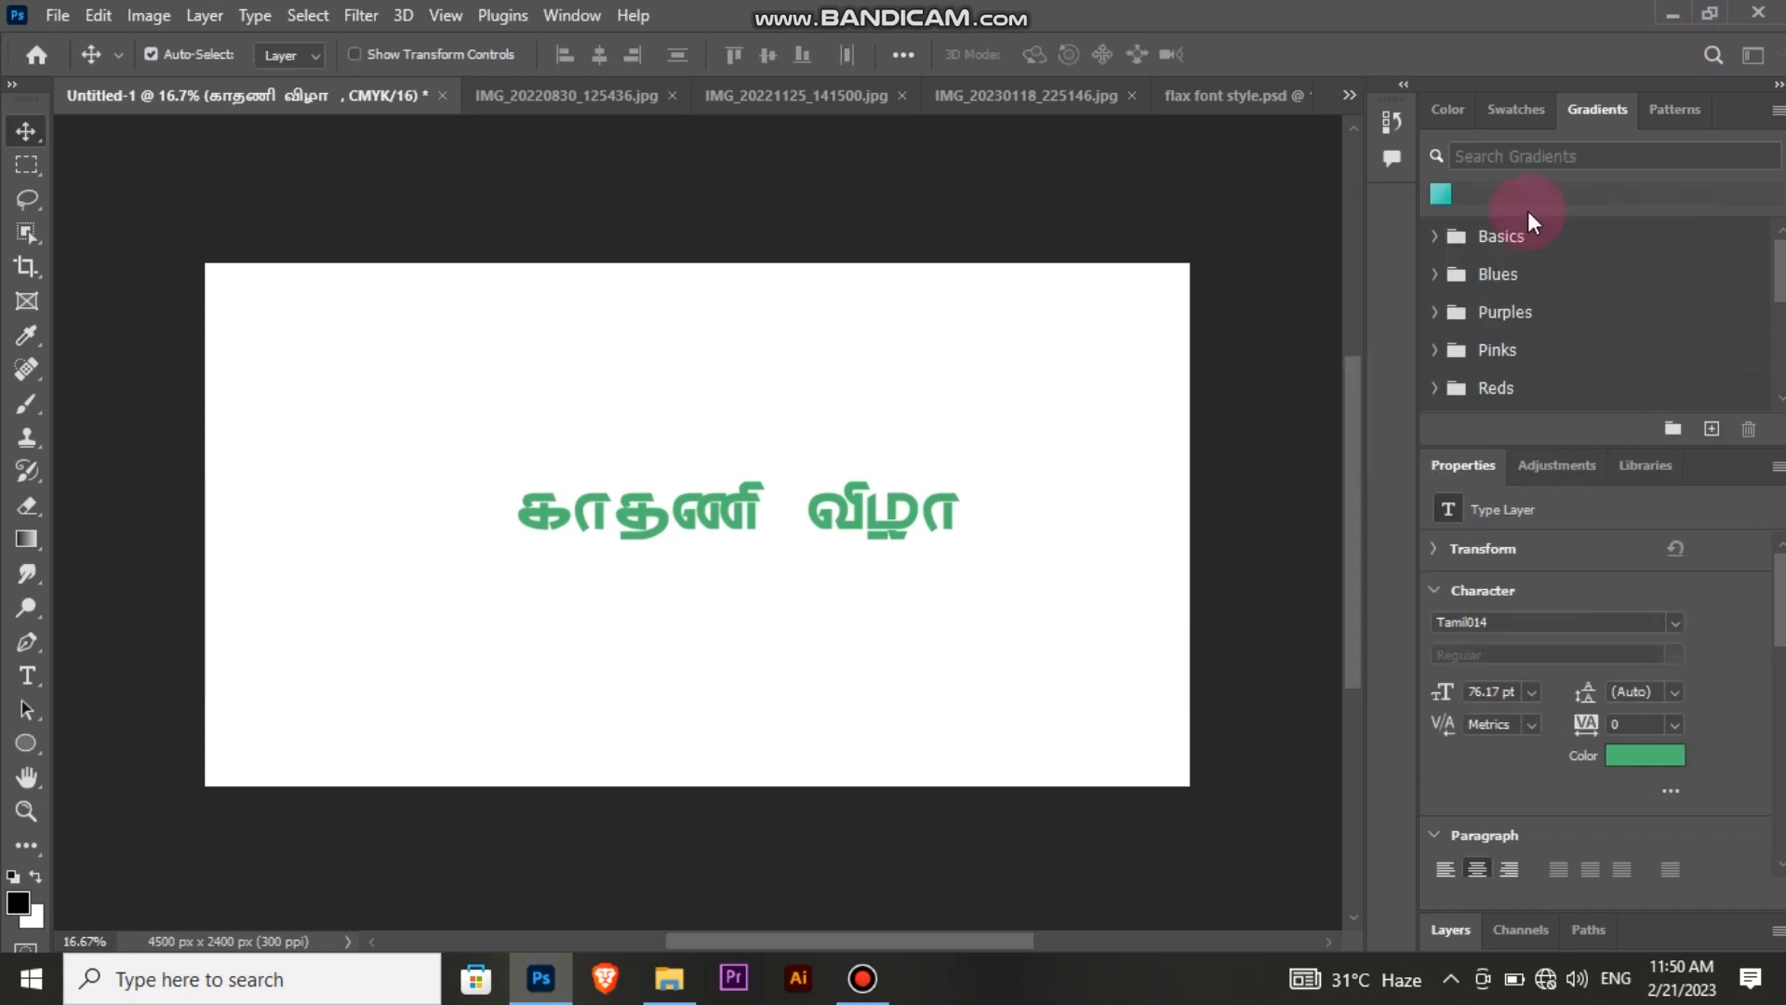
pyautogui.click(1526, 107)
pyautogui.click(1454, 109)
pyautogui.moveTo(1779, 619); pyautogui.dragTo(1782, 826)
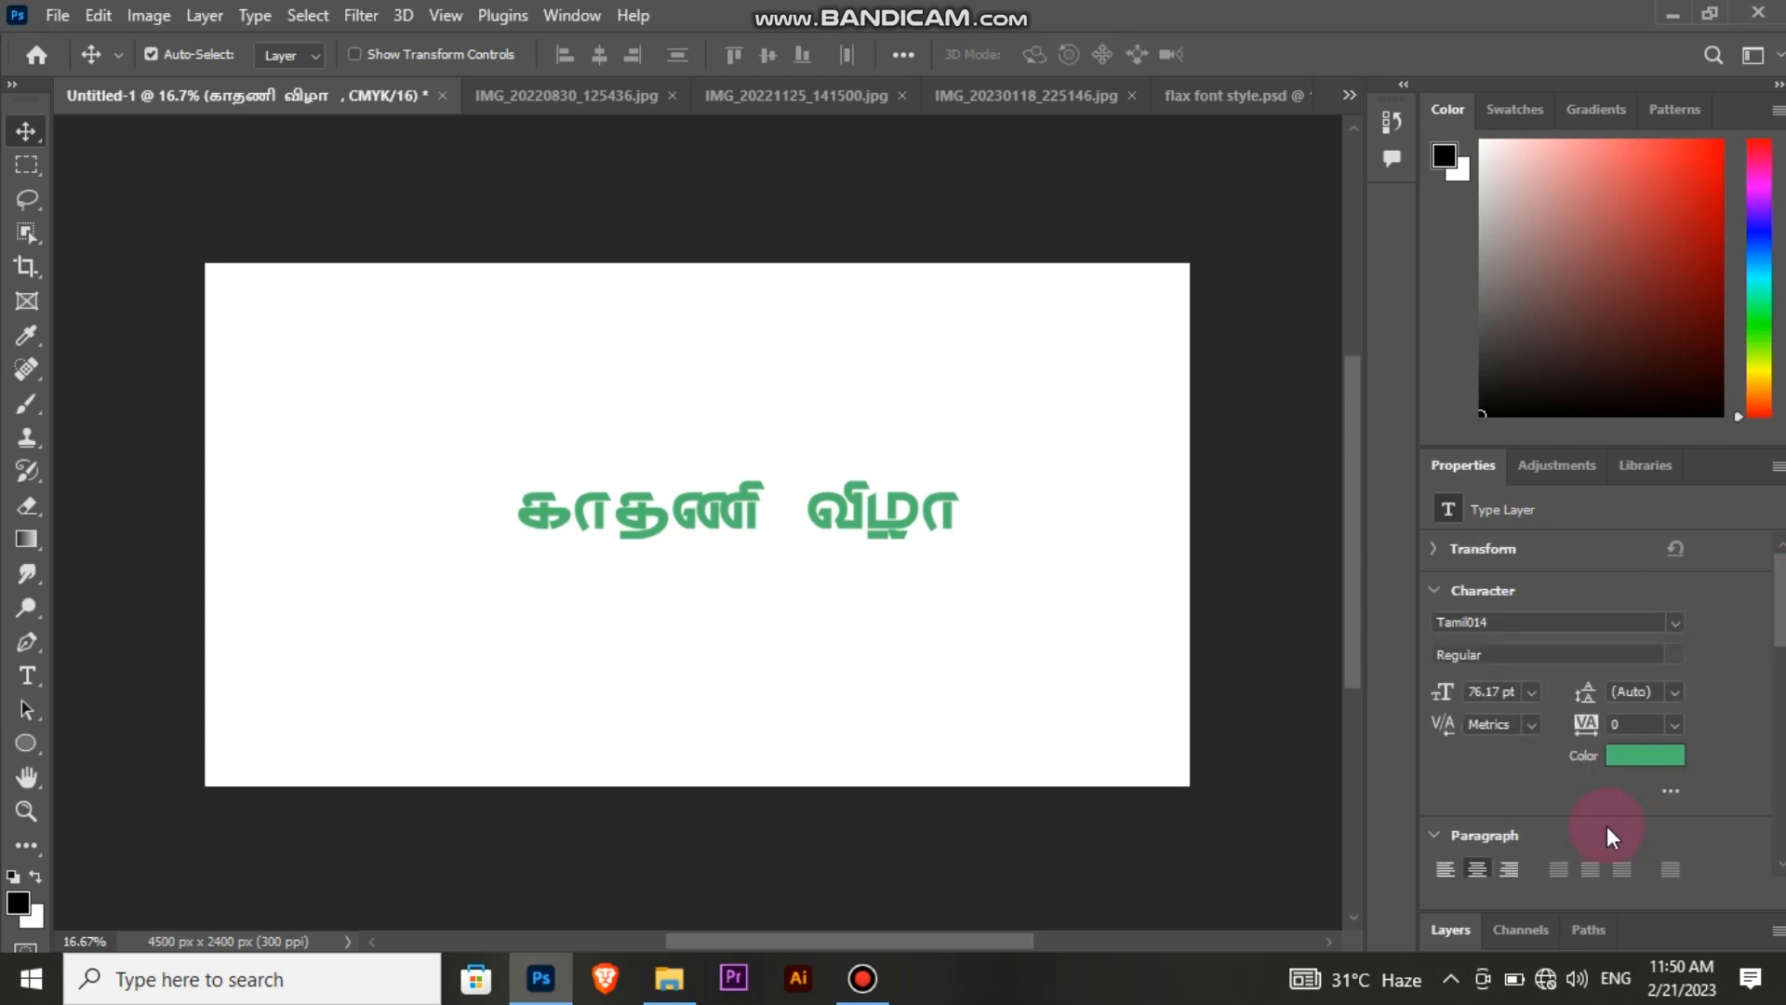
# Step: Add a Gradient Overlay effect to the "காதணி விழா" text layer
pyautogui.click(1495, 927)
pyautogui.click(1447, 791)
pyautogui.click(1661, 835)
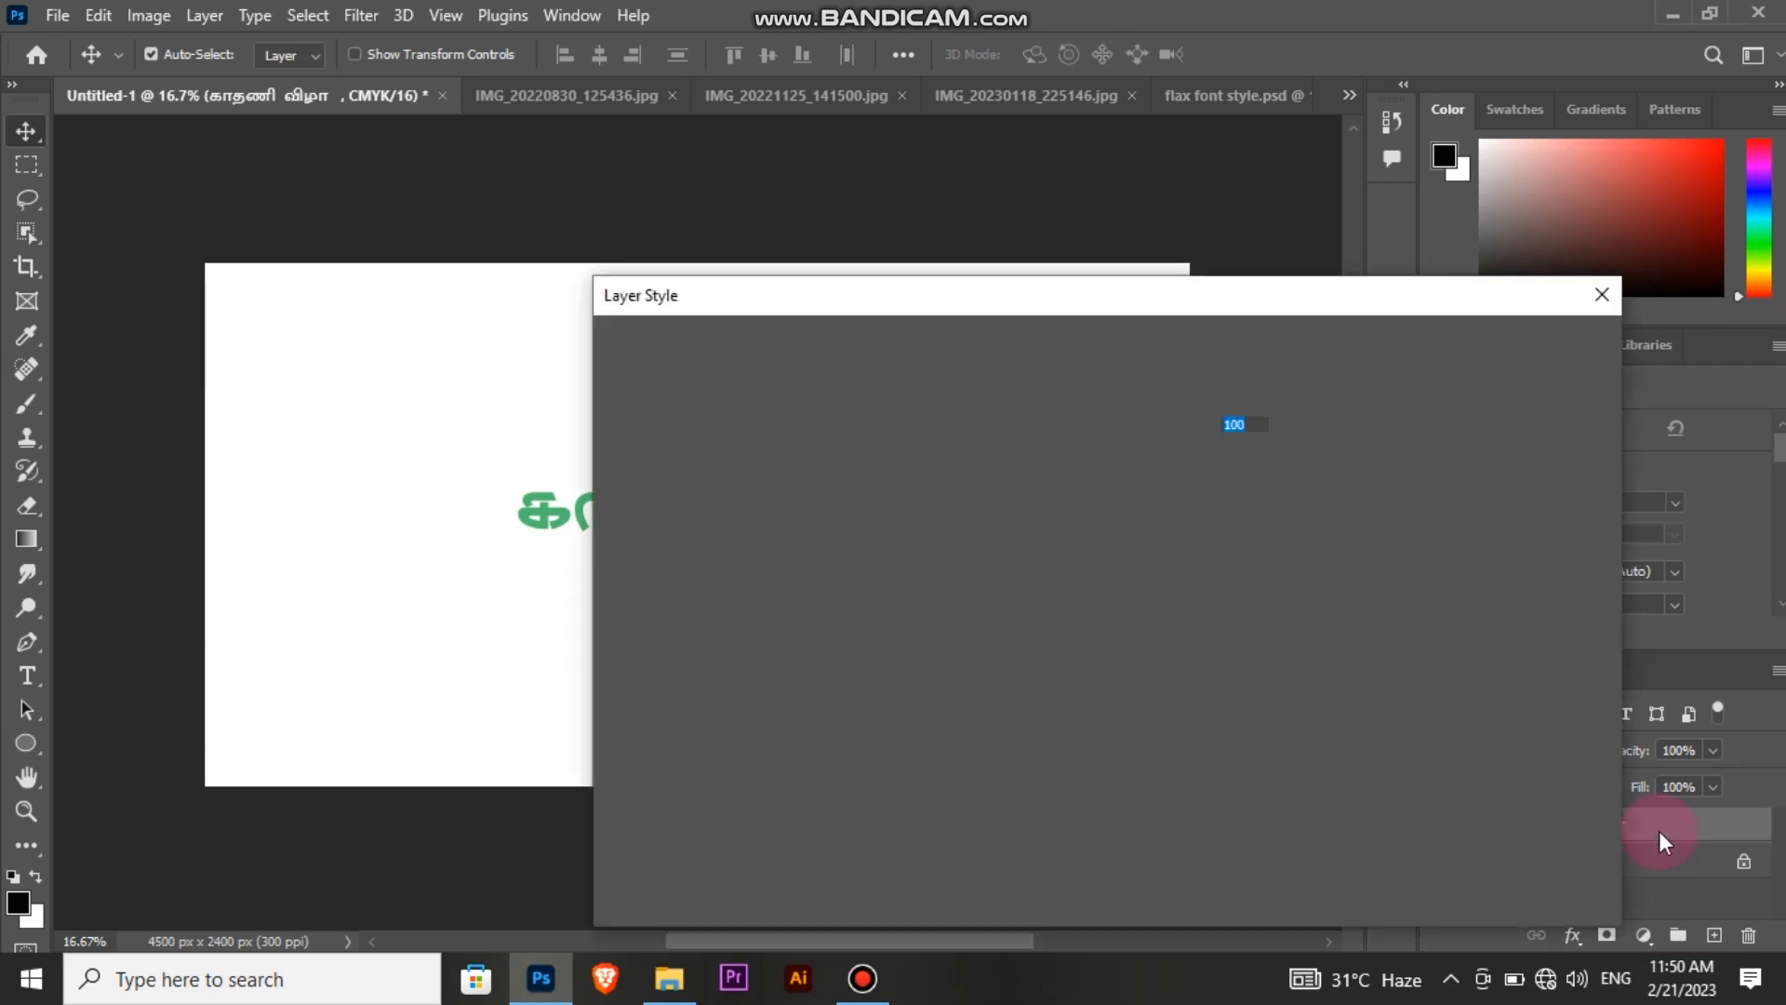
pyautogui.click(758, 688)
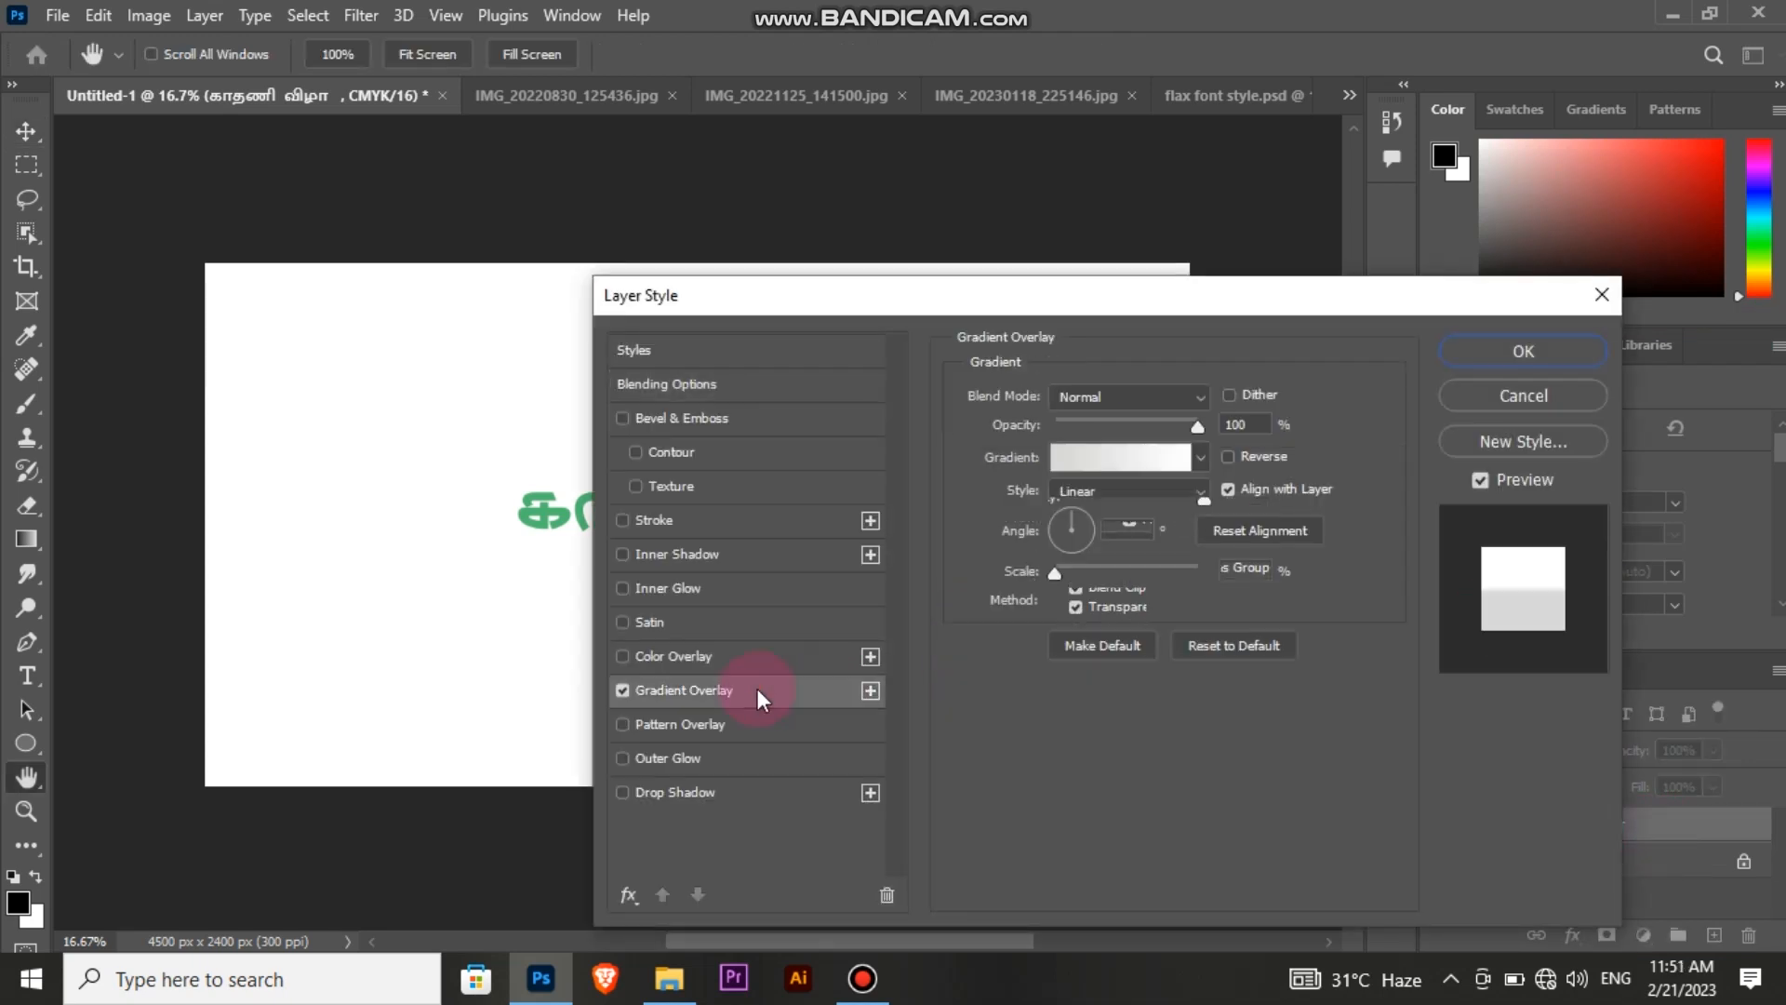
# Step: Move the overlay gradient's starting color stop to 1% and recolor it teal green
pyautogui.click(1136, 452)
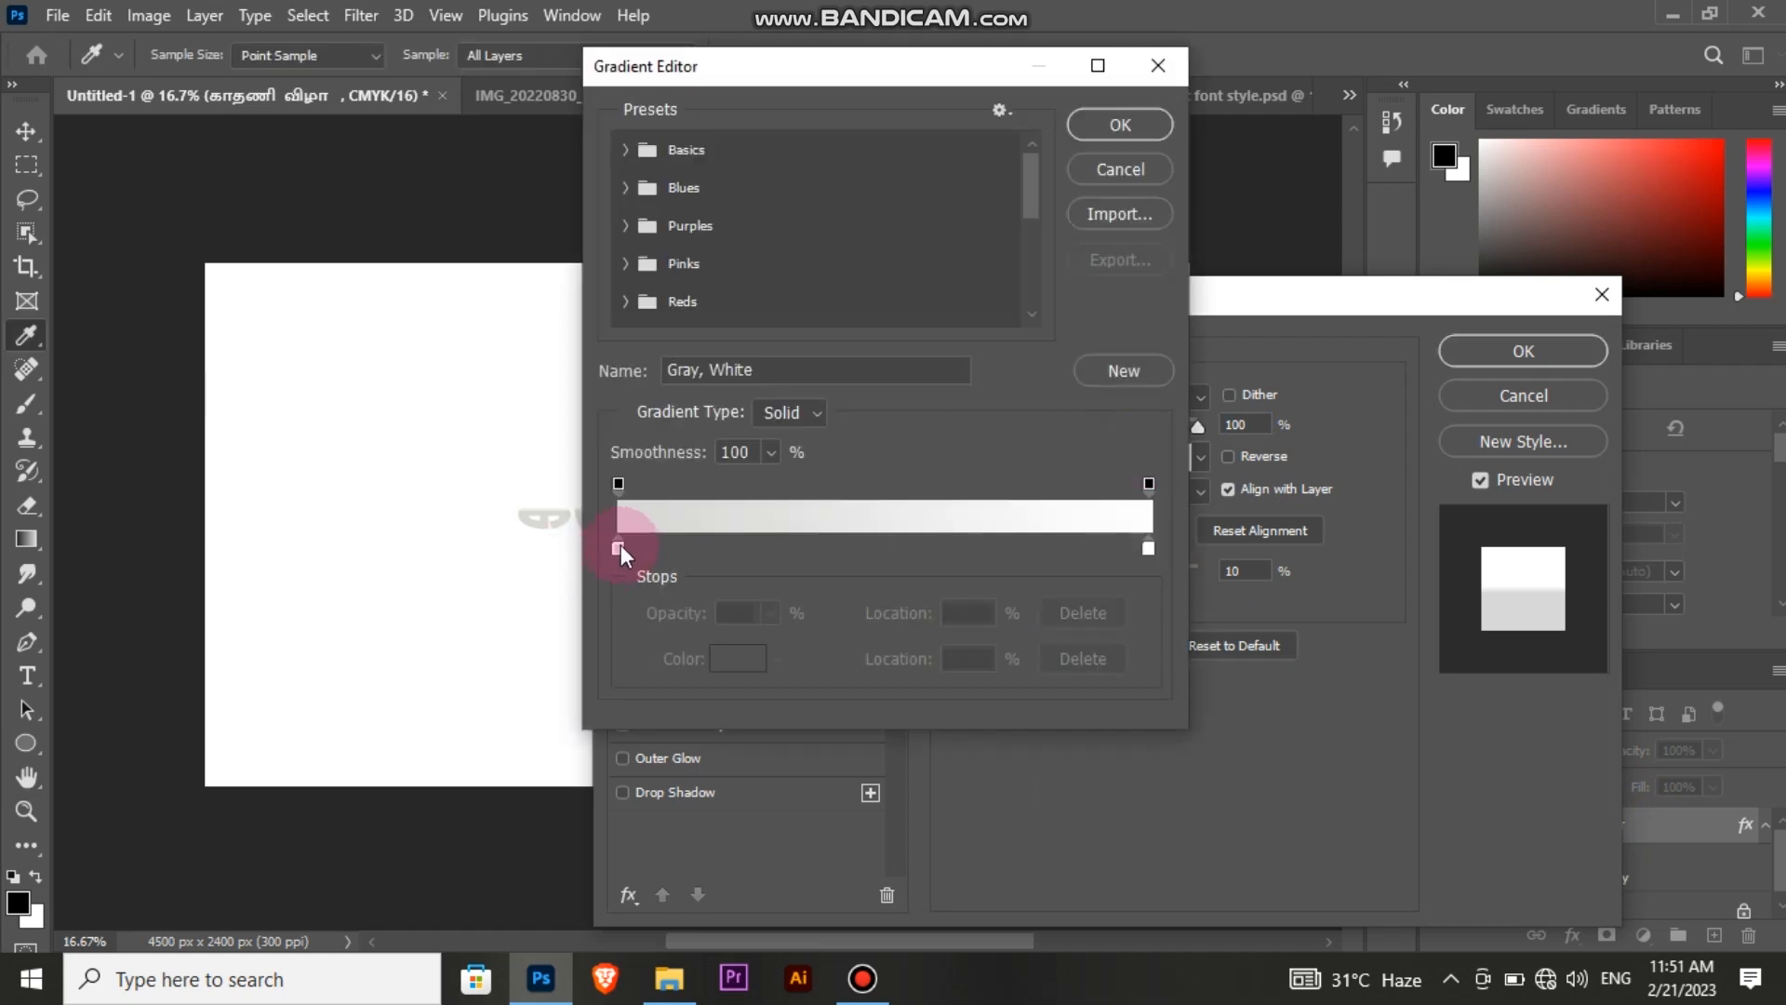
pyautogui.moveTo(620, 548); pyautogui.dragTo(624, 549)
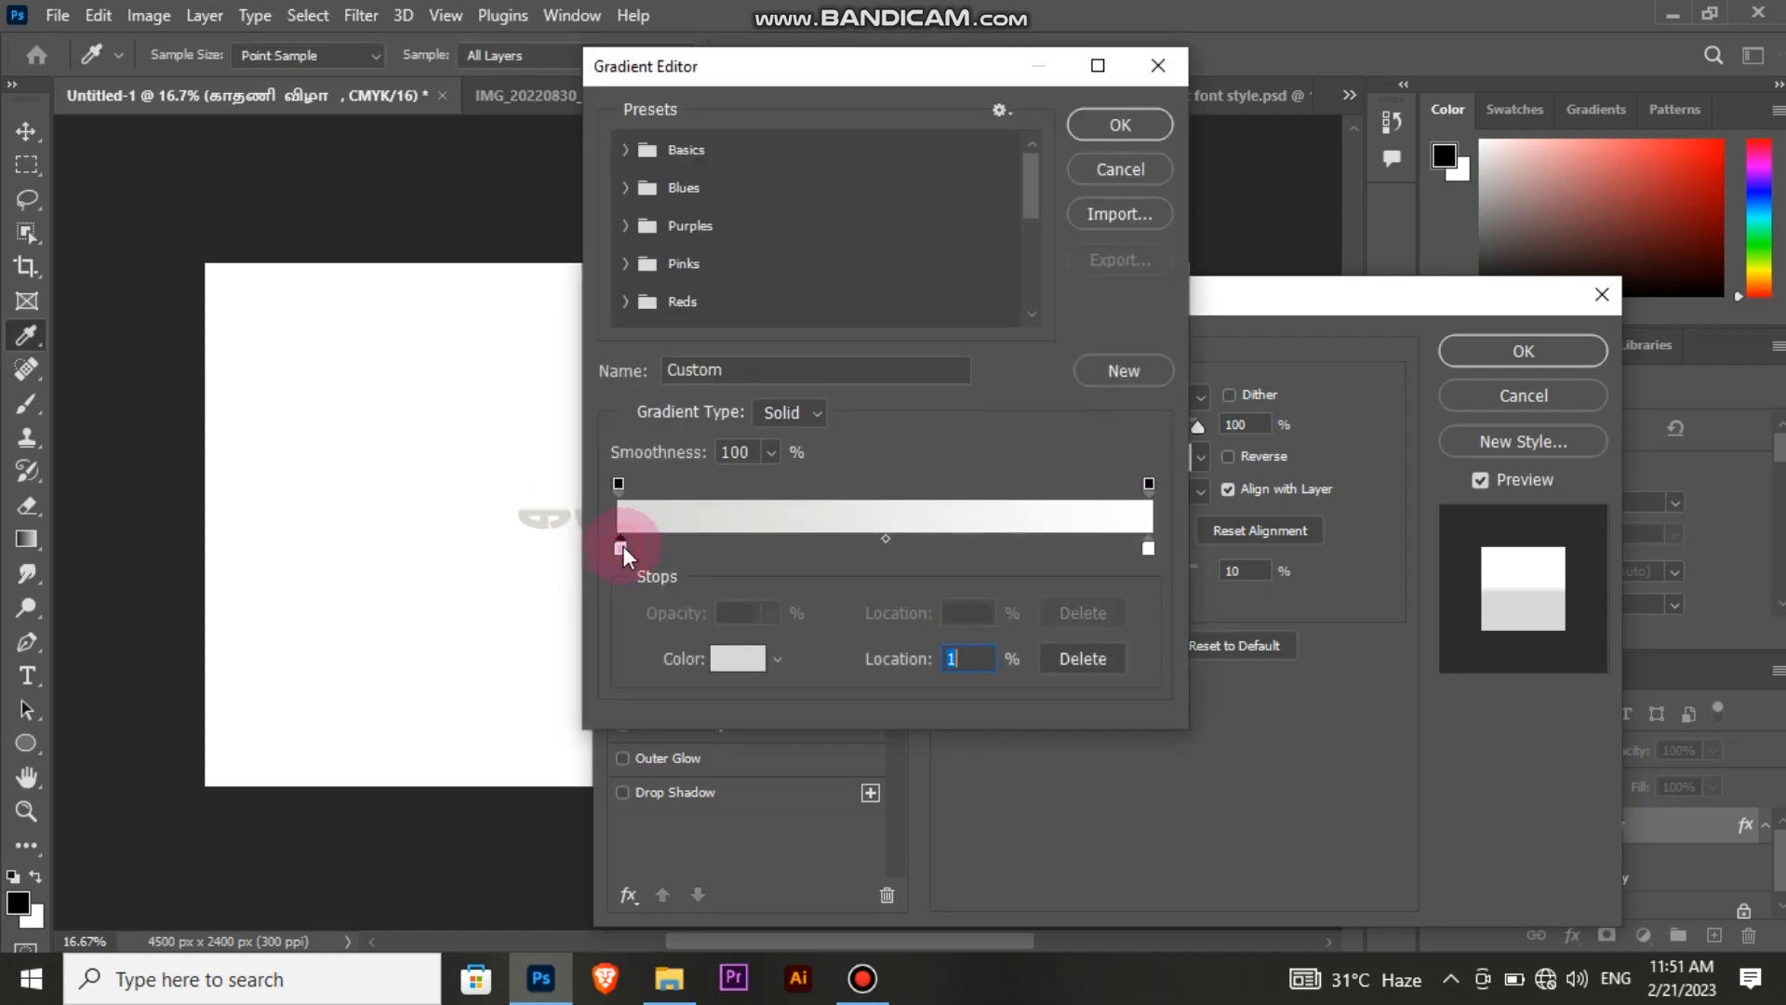
pyautogui.doubleClick(624, 546)
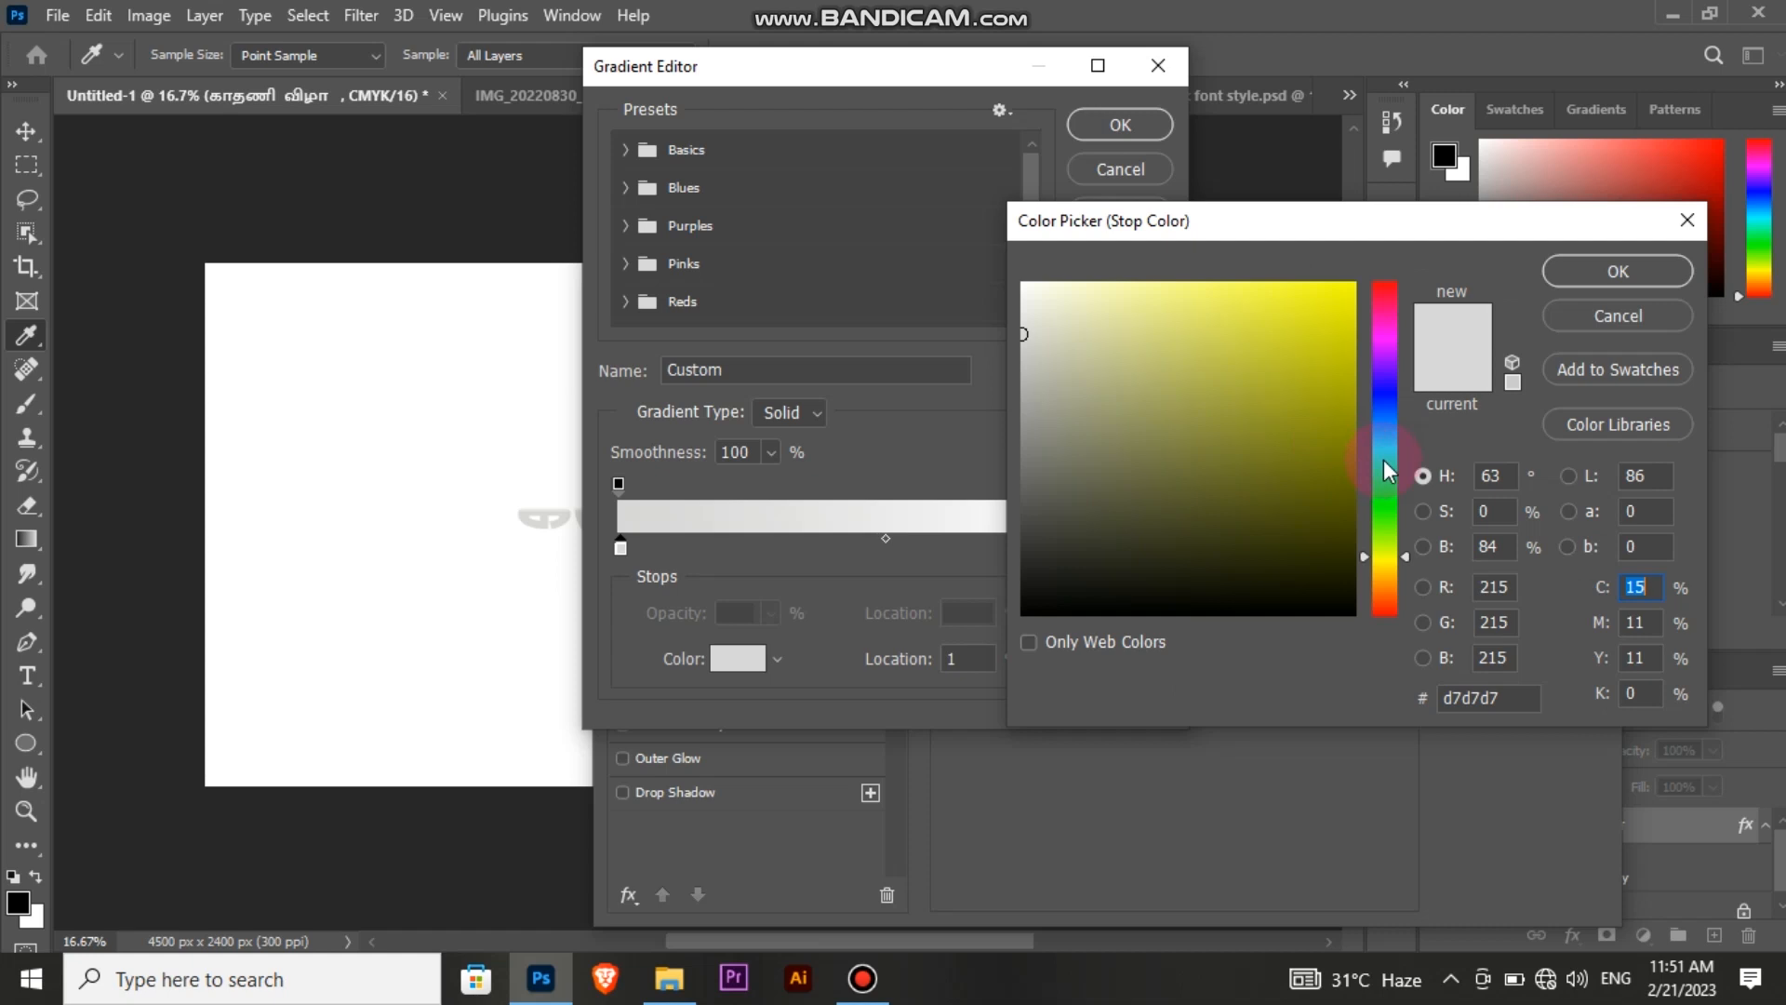
pyautogui.click(1383, 460)
pyautogui.click(1351, 451)
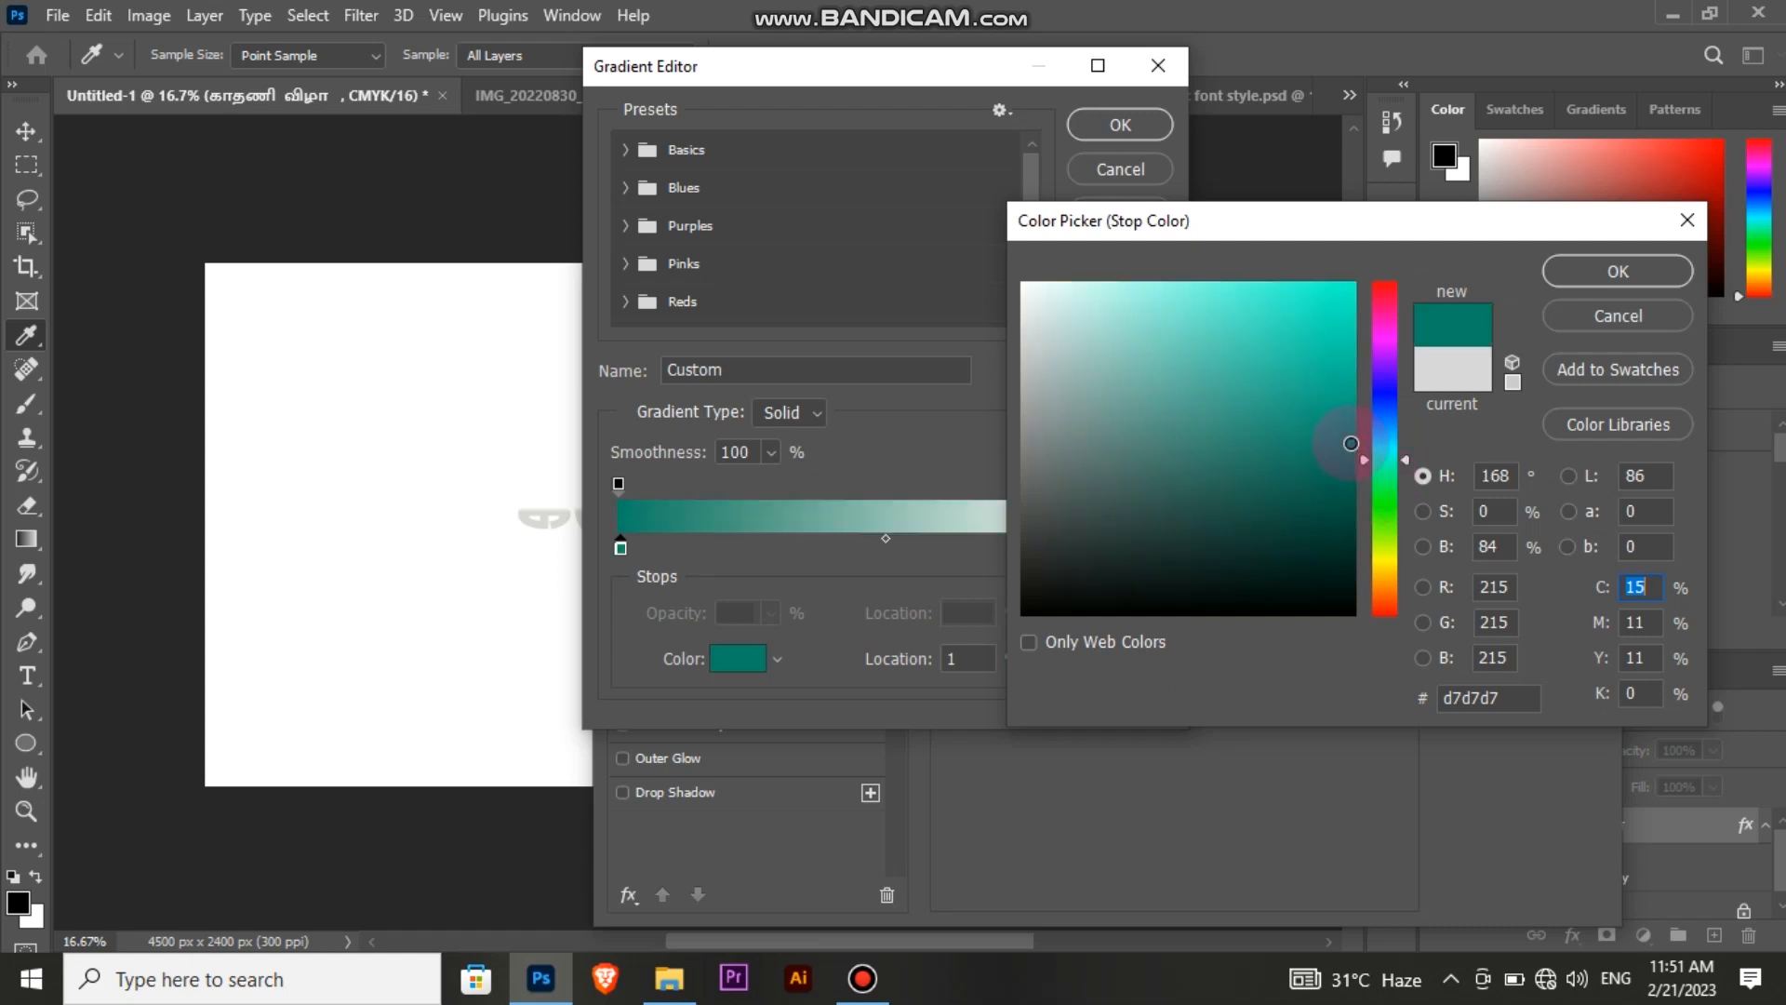
pyautogui.click(1597, 279)
# Step: Recolor the gradient's end stop at 100% to a darker teal and apply the edited gradient
pyautogui.click(1148, 548)
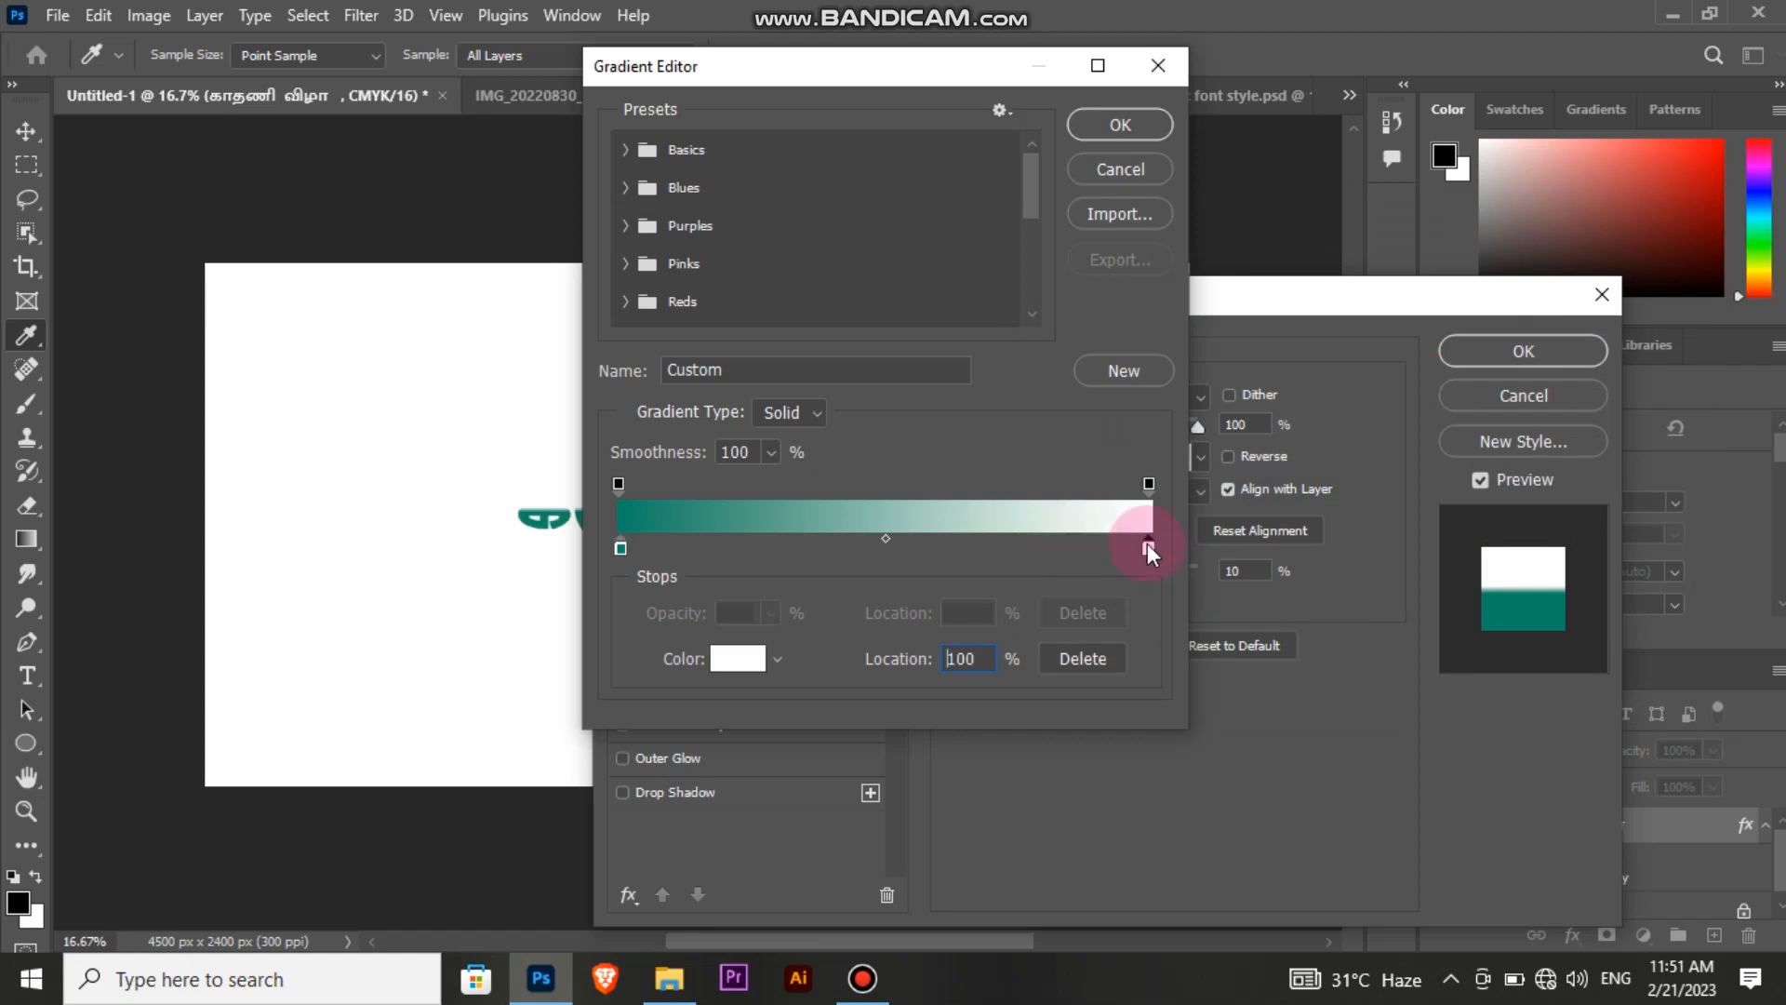
pyautogui.doubleClick(1148, 545)
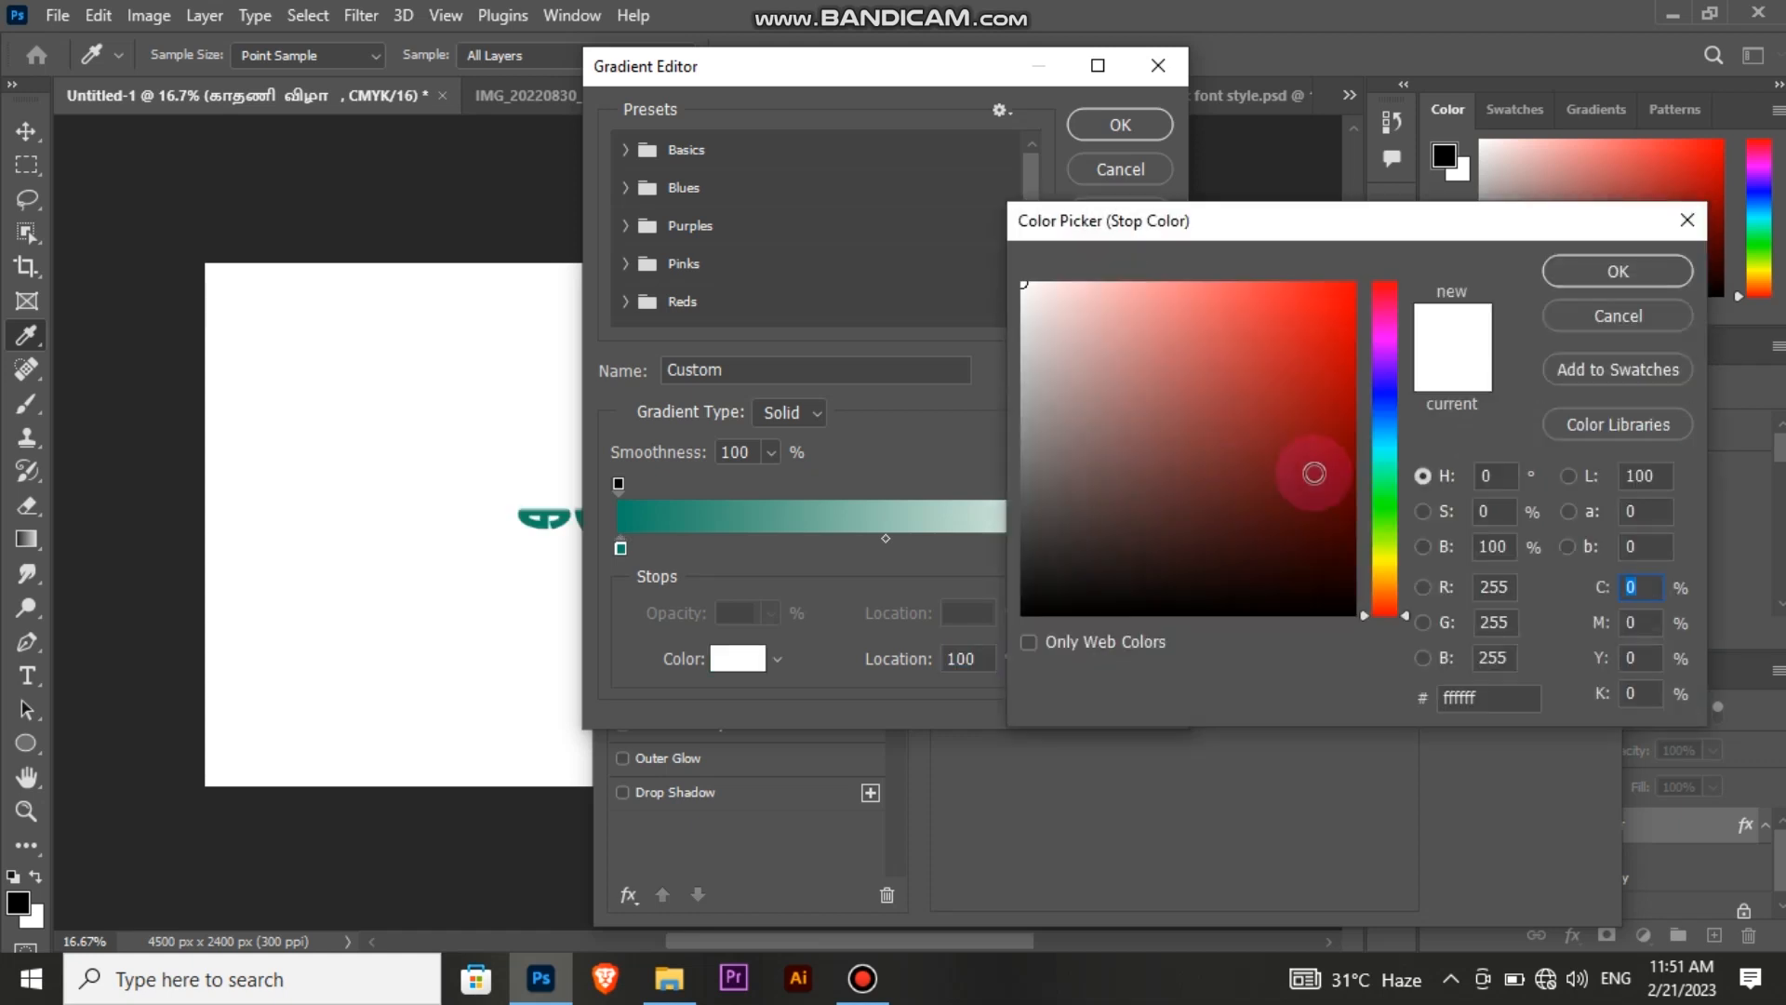
pyautogui.click(1384, 460)
pyautogui.click(1350, 493)
pyautogui.click(1608, 278)
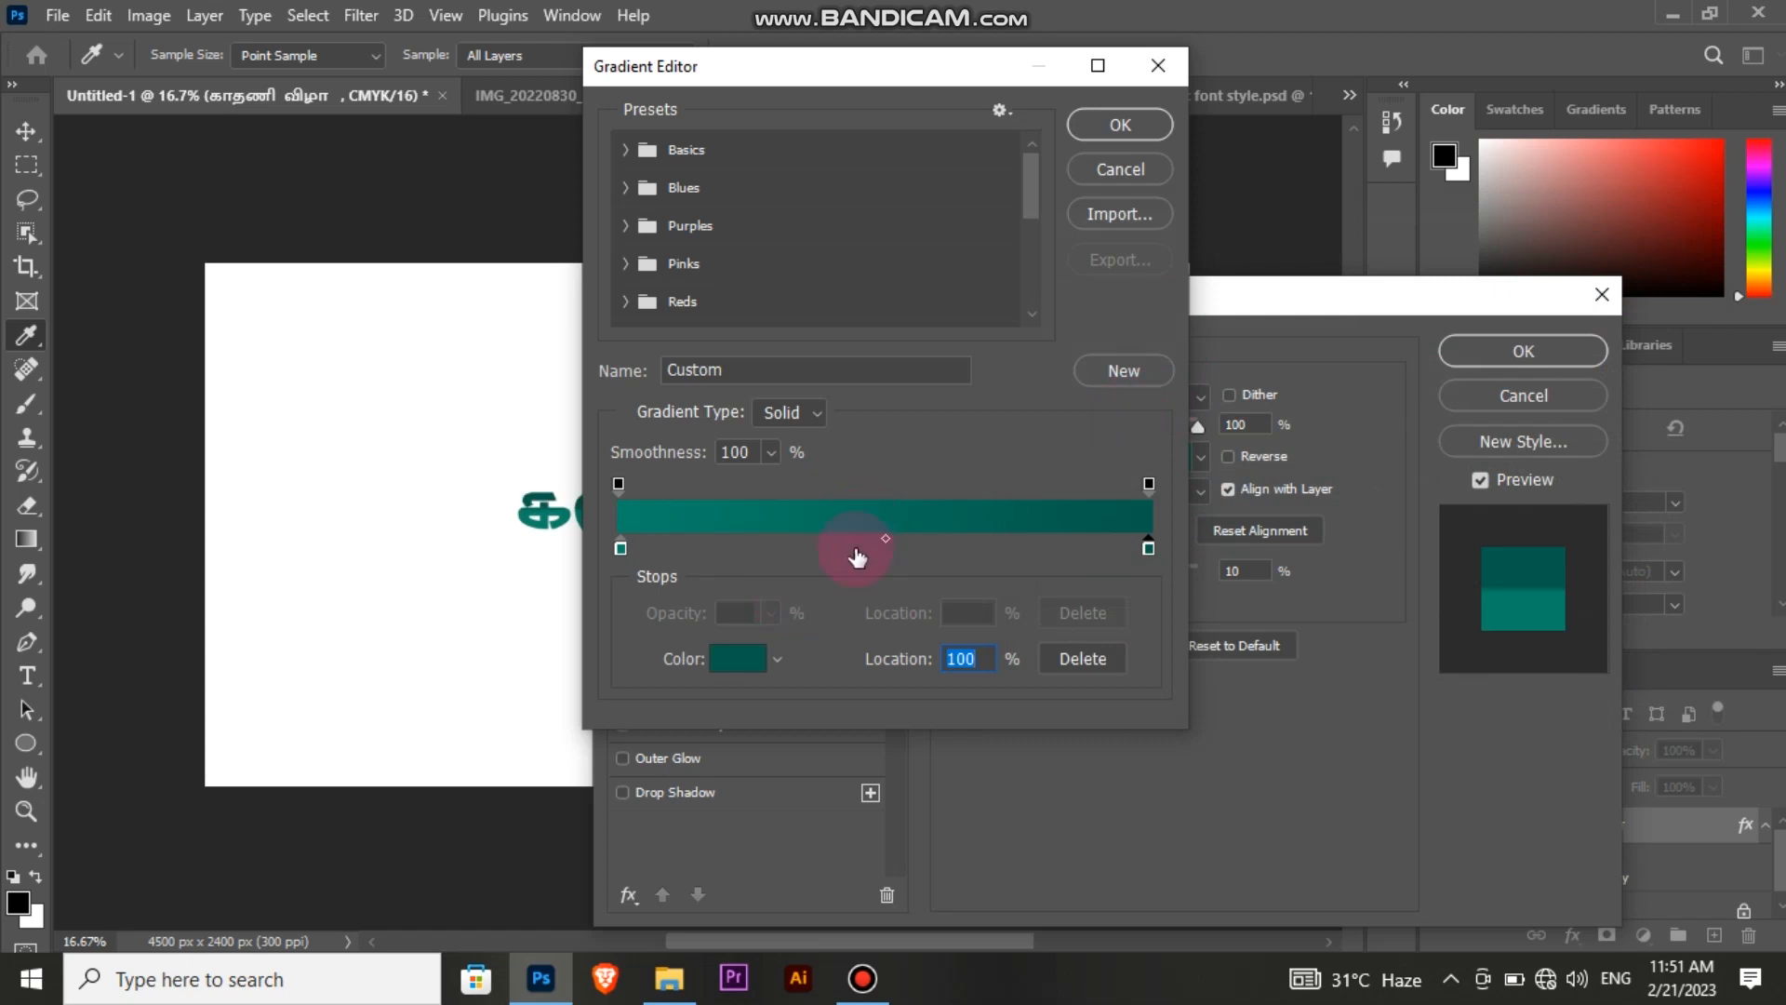
pyautogui.click(1119, 127)
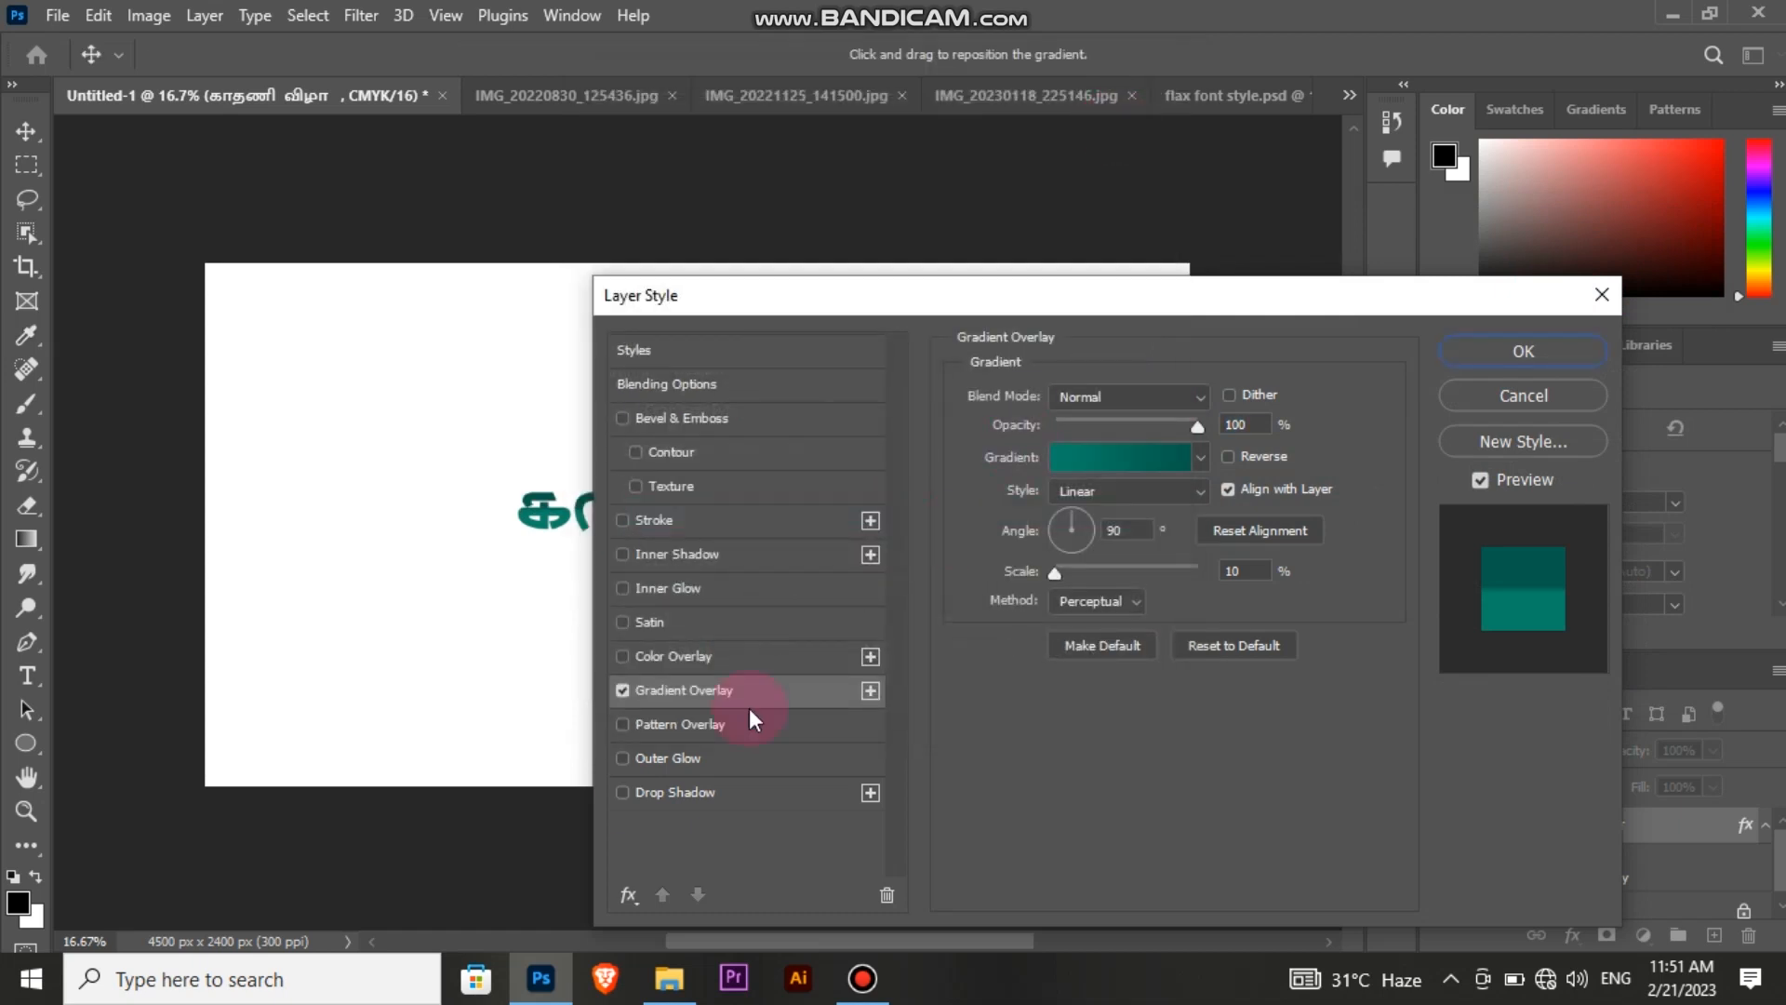
# Step: Add an outside Stroke effect to the text and set its color to yellow #ffd200
pyautogui.click(668, 519)
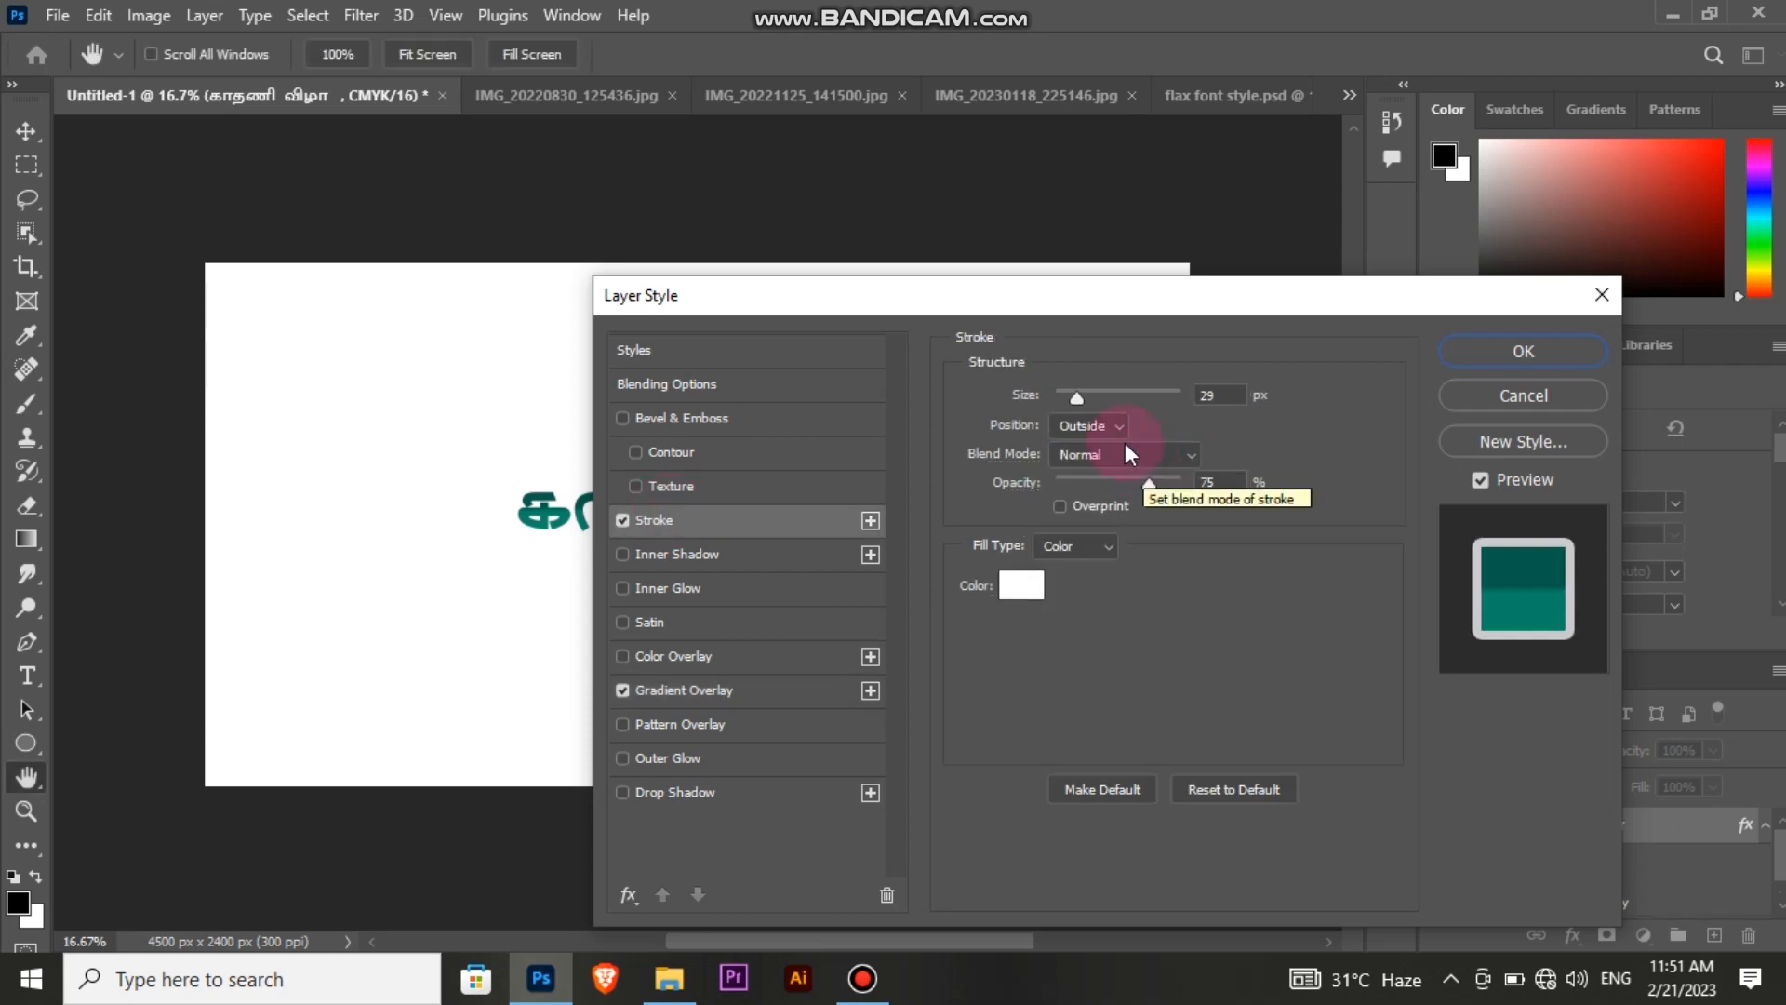
pyautogui.click(1021, 584)
pyautogui.moveTo(1386, 562); pyautogui.dragTo(1385, 569)
pyautogui.moveTo(1327, 281); pyautogui.dragTo(1578, 315)
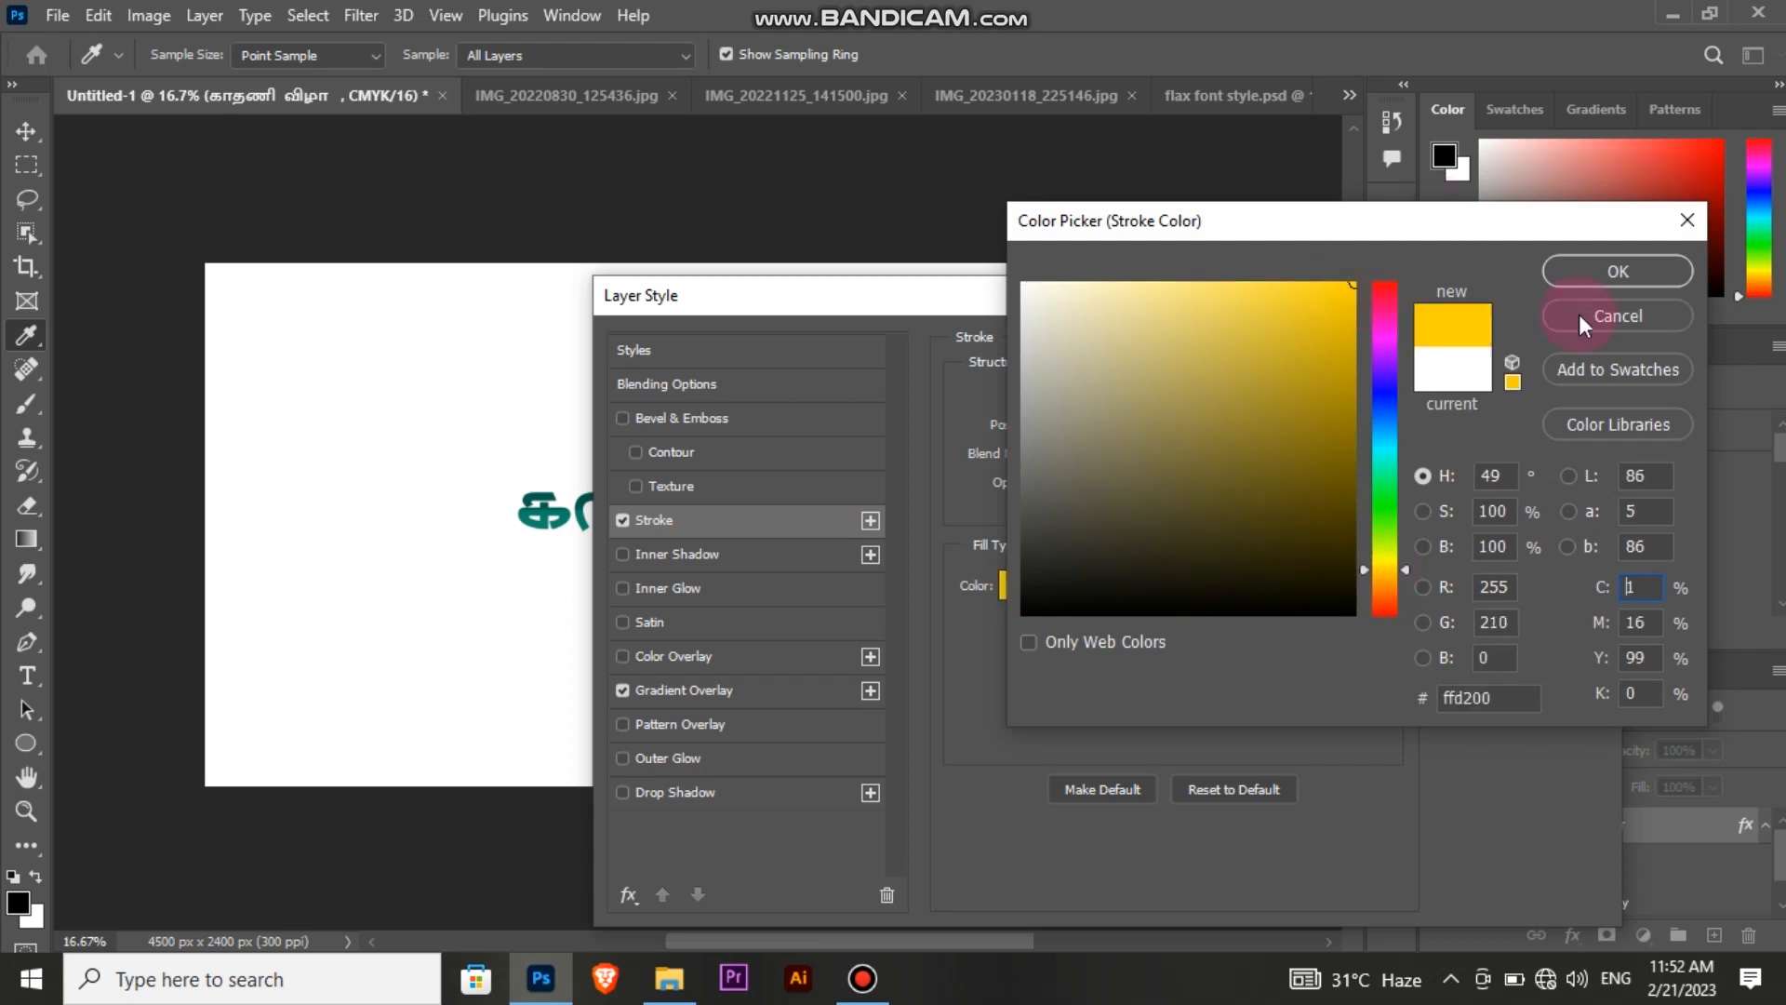
pyautogui.click(1615, 269)
# Step: Set the stroke size to 7 px and apply the layer style to the text
pyautogui.moveTo(1080, 389); pyautogui.dragTo(1080, 389)
pyautogui.write('2')
pyautogui.press('Up')
pyautogui.press('Up')
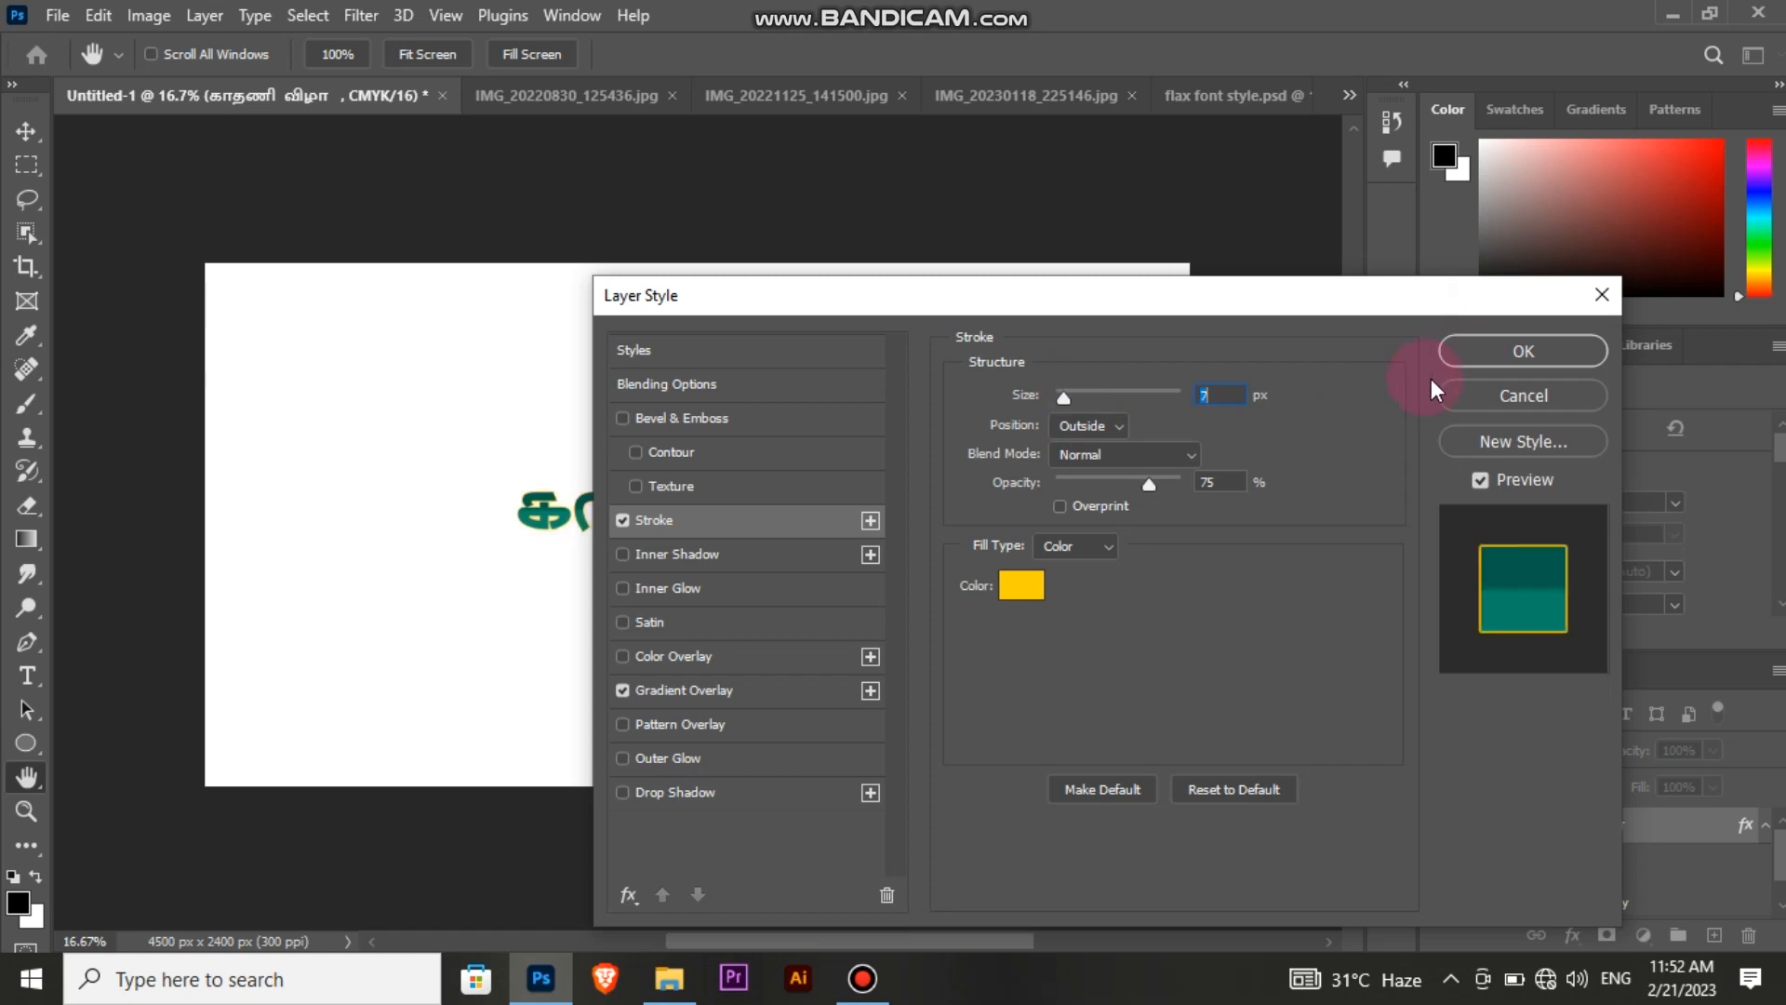
pyautogui.click(1541, 349)
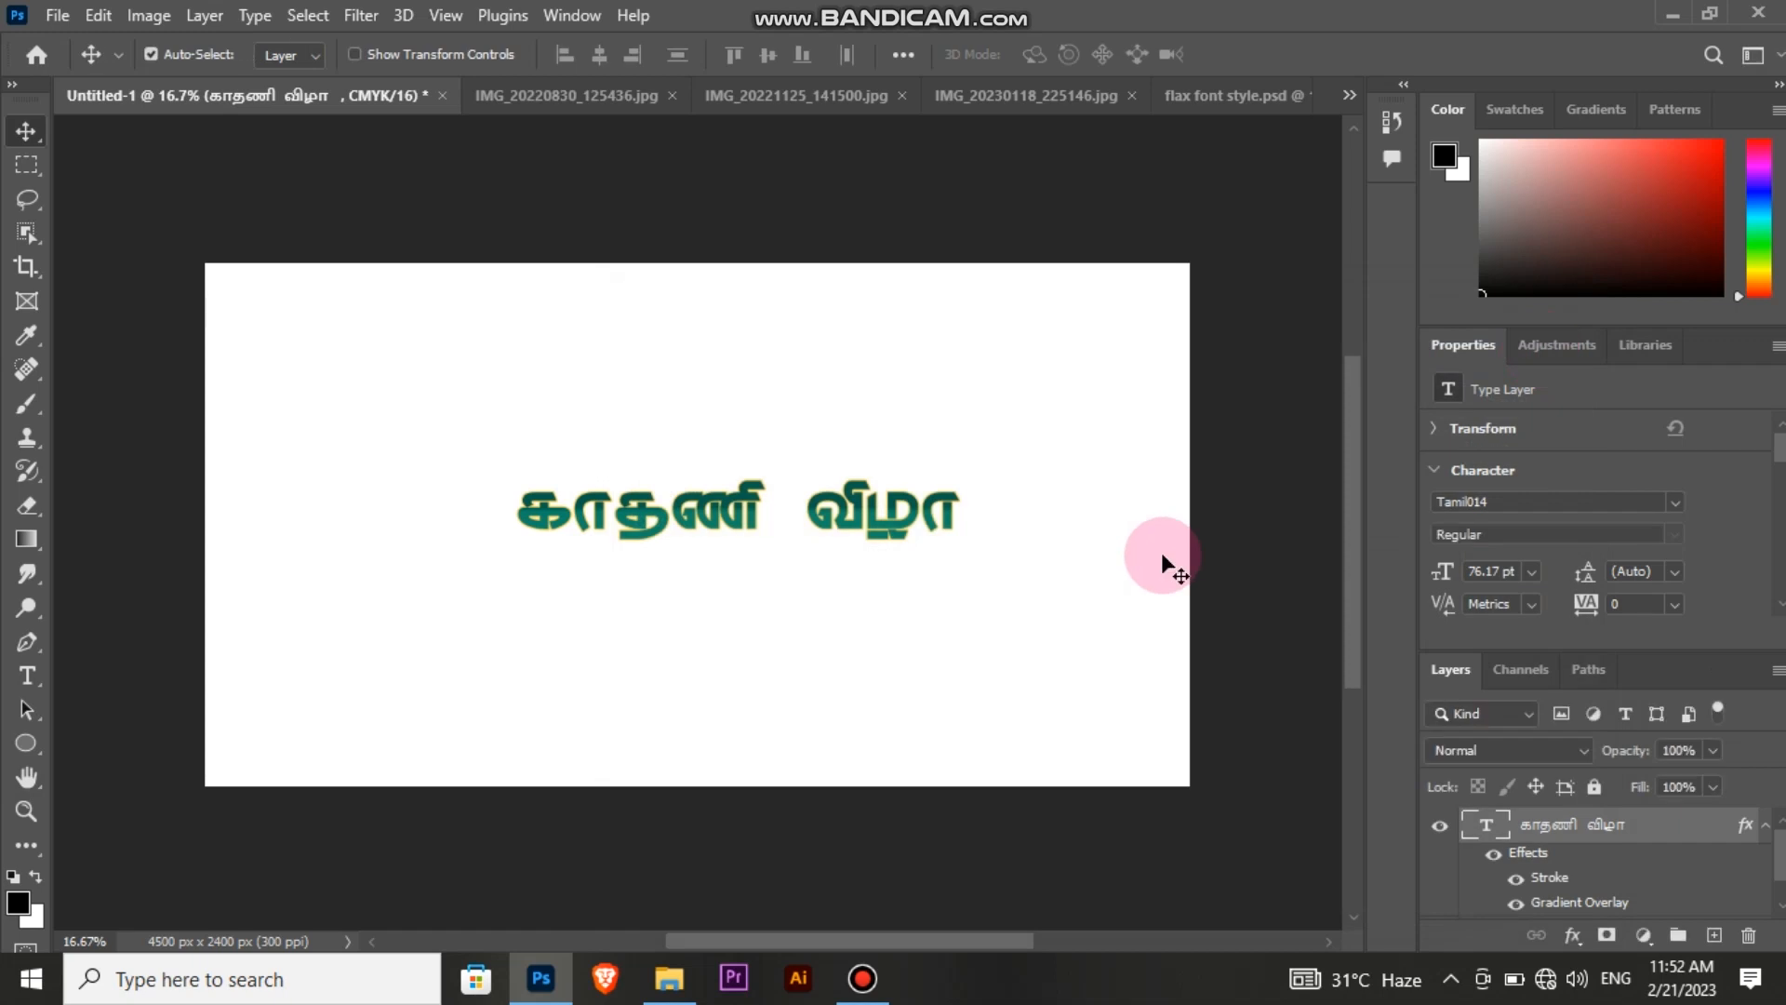
# Step: Try a Drop Shadow on the title with 31% opacity, 8 px distance, 14% spread, 18 px size and 47% noise
pyautogui.doubleClick(1655, 841)
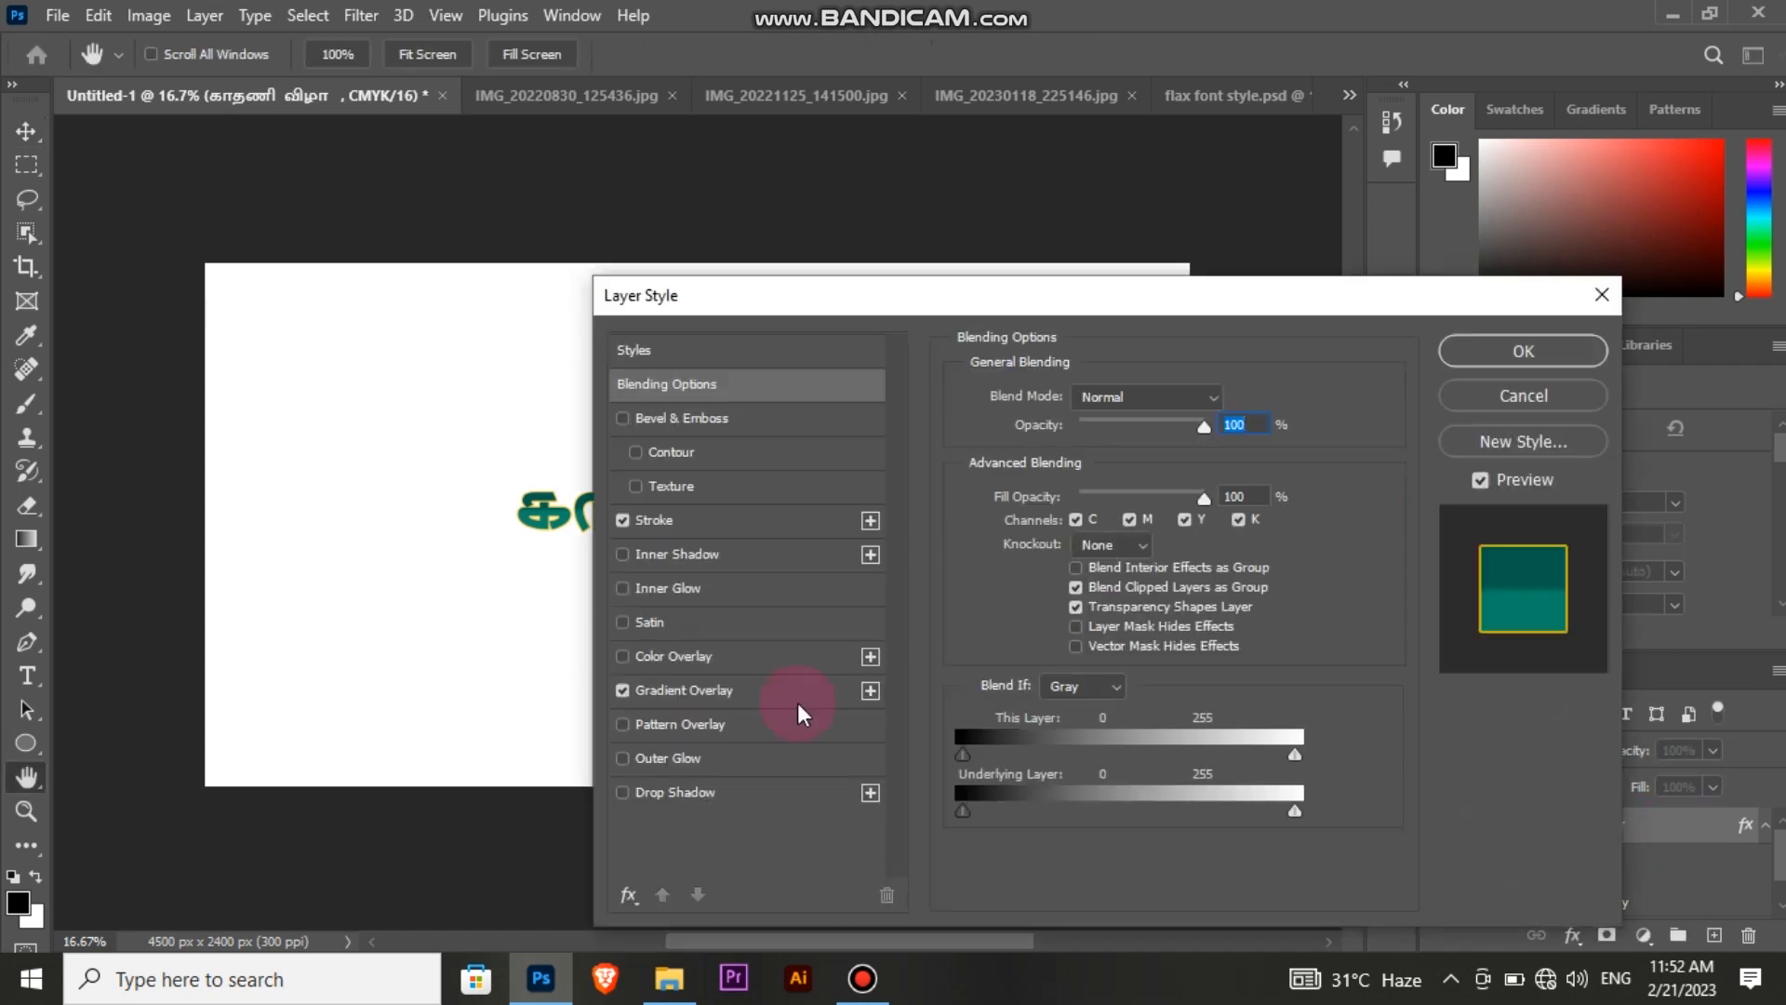
pyautogui.click(696, 791)
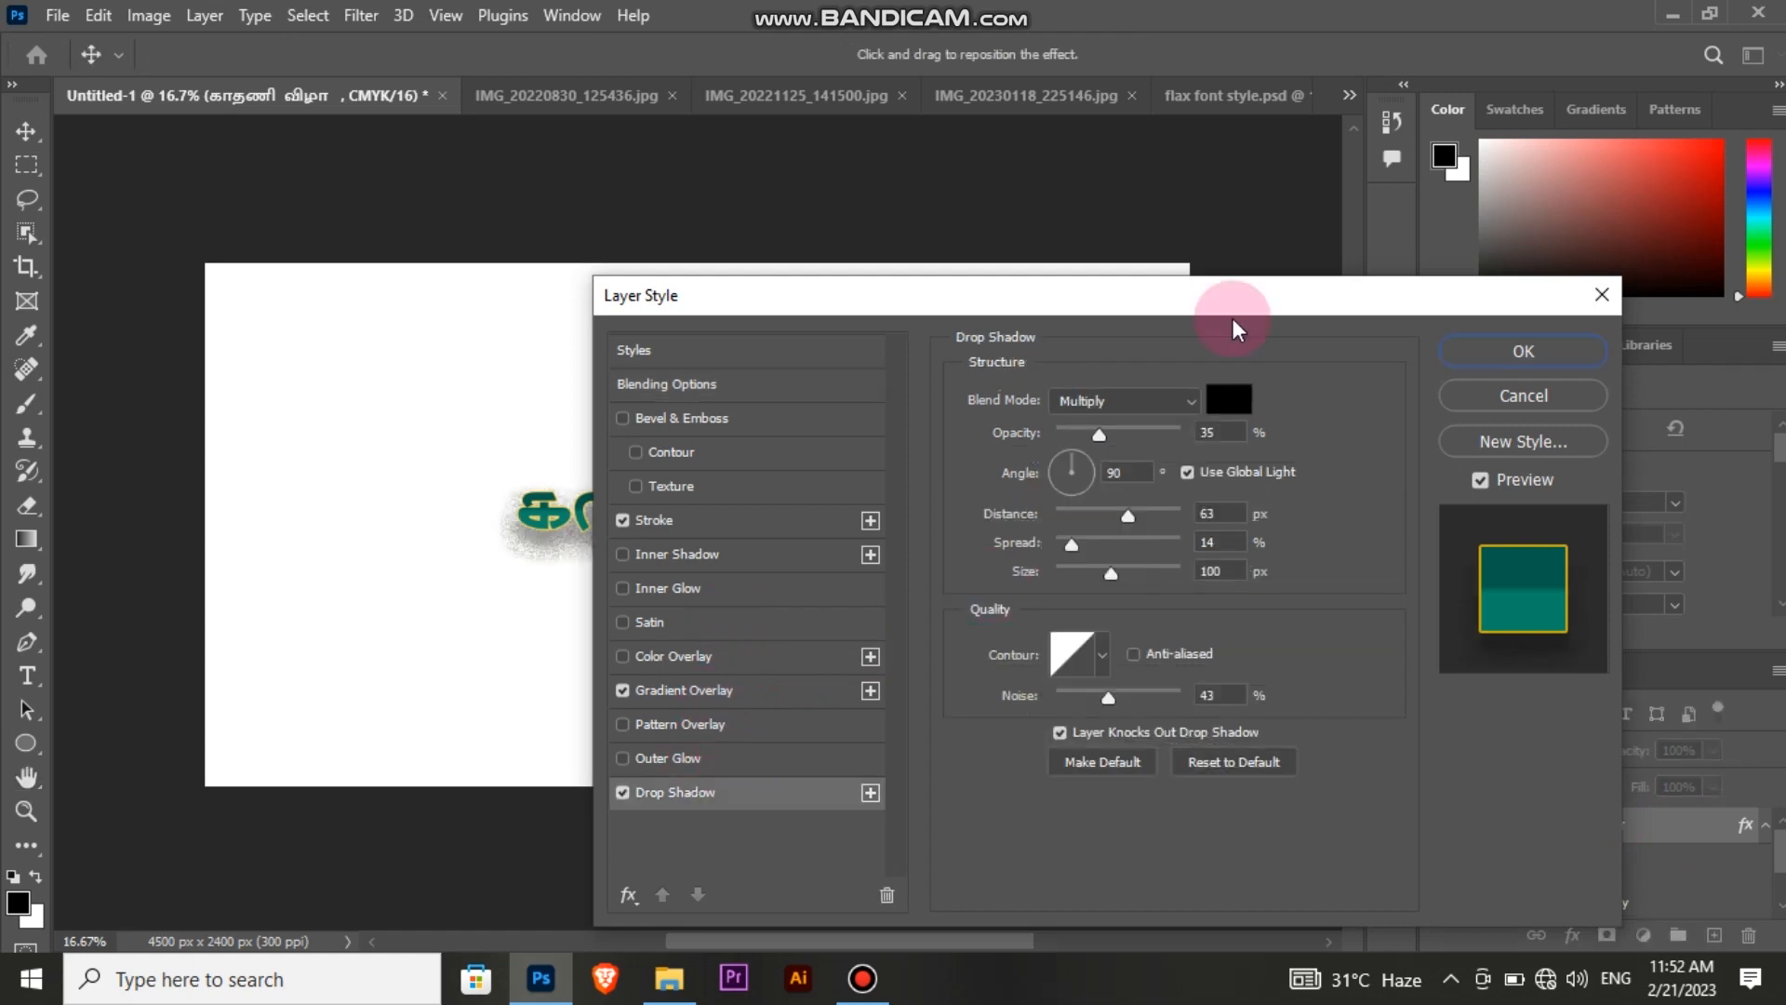
pyautogui.moveTo(1212, 300); pyautogui.dragTo(1374, 257)
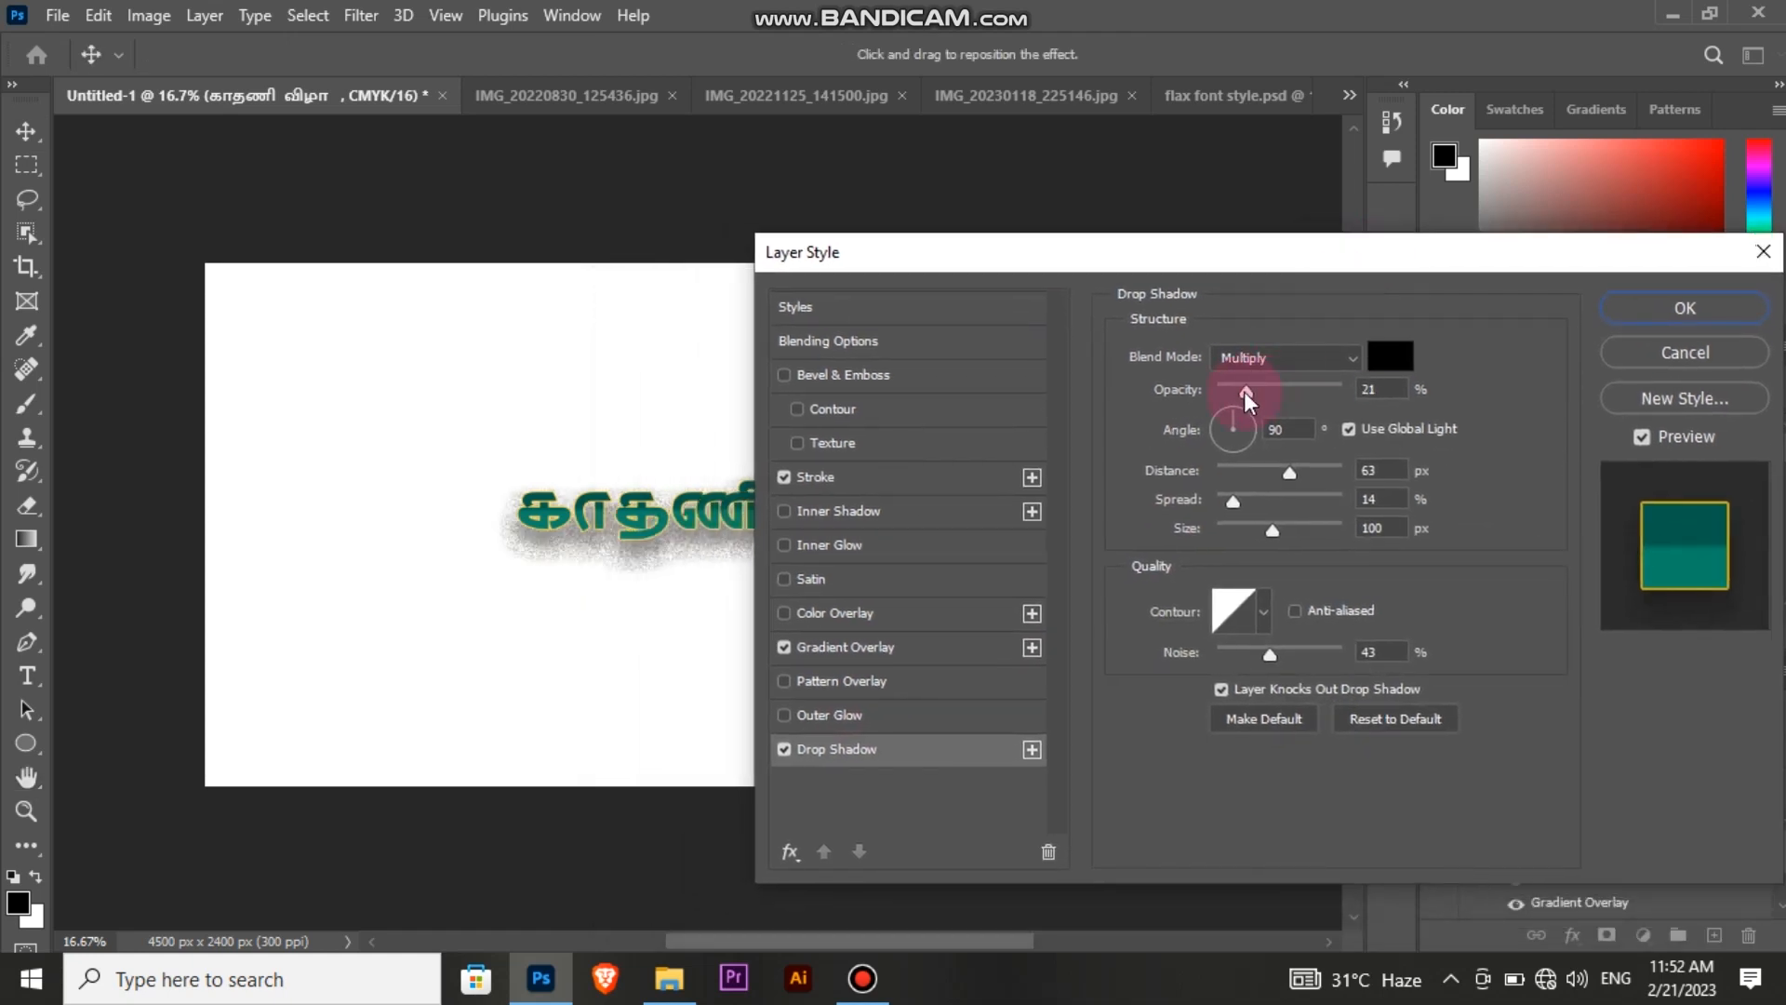
pyautogui.moveTo(1245, 390); pyautogui.dragTo(1242, 390)
pyautogui.moveTo(1288, 471); pyautogui.dragTo(1228, 470)
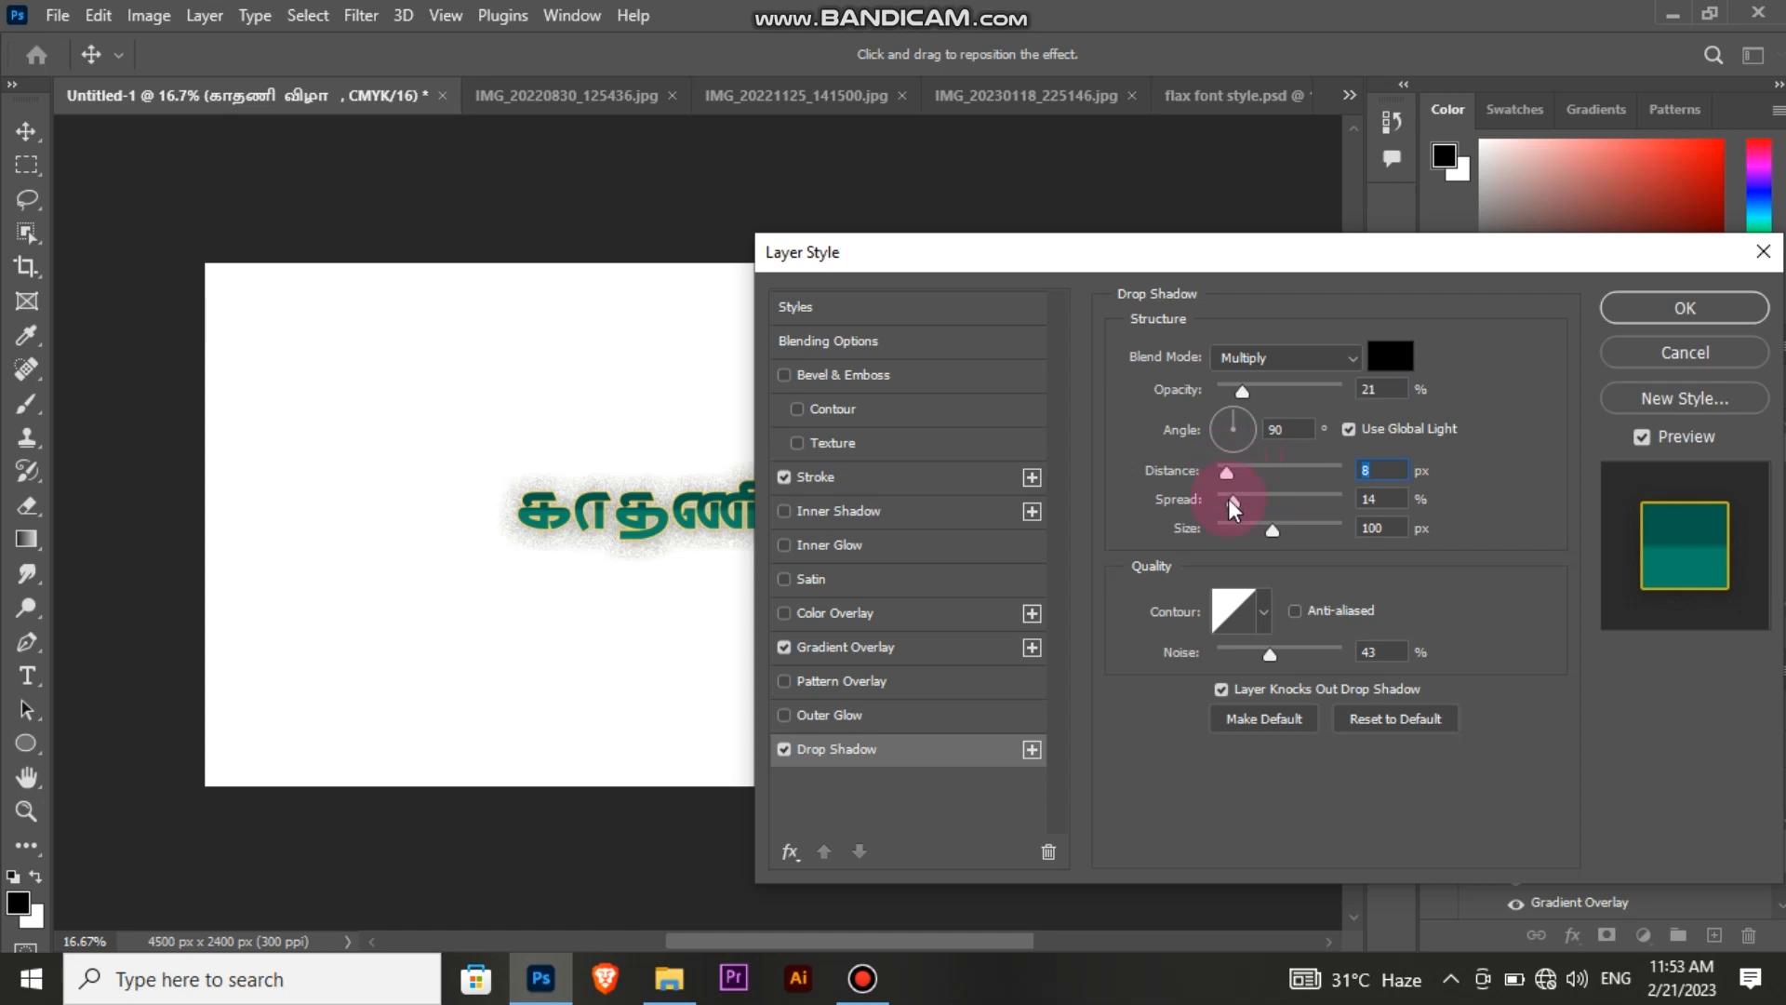
pyautogui.moveTo(1275, 534); pyautogui.dragTo(1234, 528)
pyautogui.moveTo(1262, 653)
pyautogui.mouseDown()
pyautogui.moveTo(1247, 651)
pyautogui.moveTo(1276, 656)
pyautogui.mouseUp()
pyautogui.moveTo(1239, 393)
pyautogui.mouseDown()
pyautogui.moveTo(1299, 383)
pyautogui.moveTo(1258, 387)
pyautogui.mouseUp()
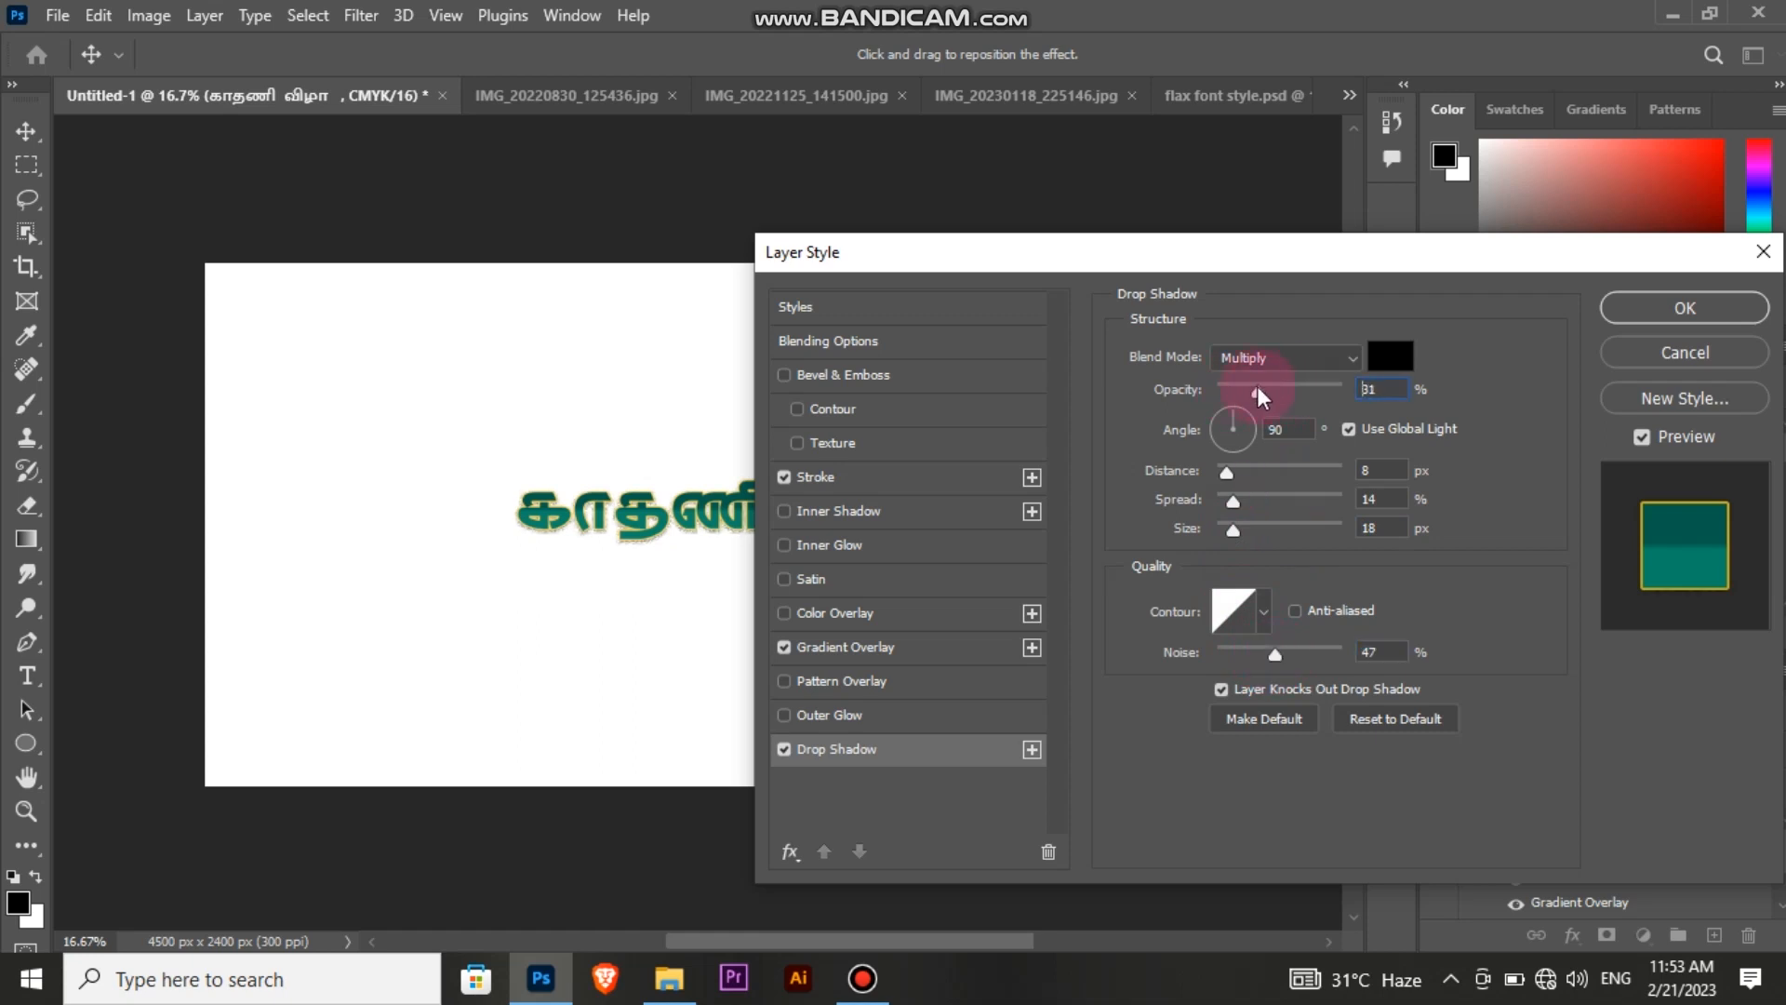
pyautogui.click(784, 750)
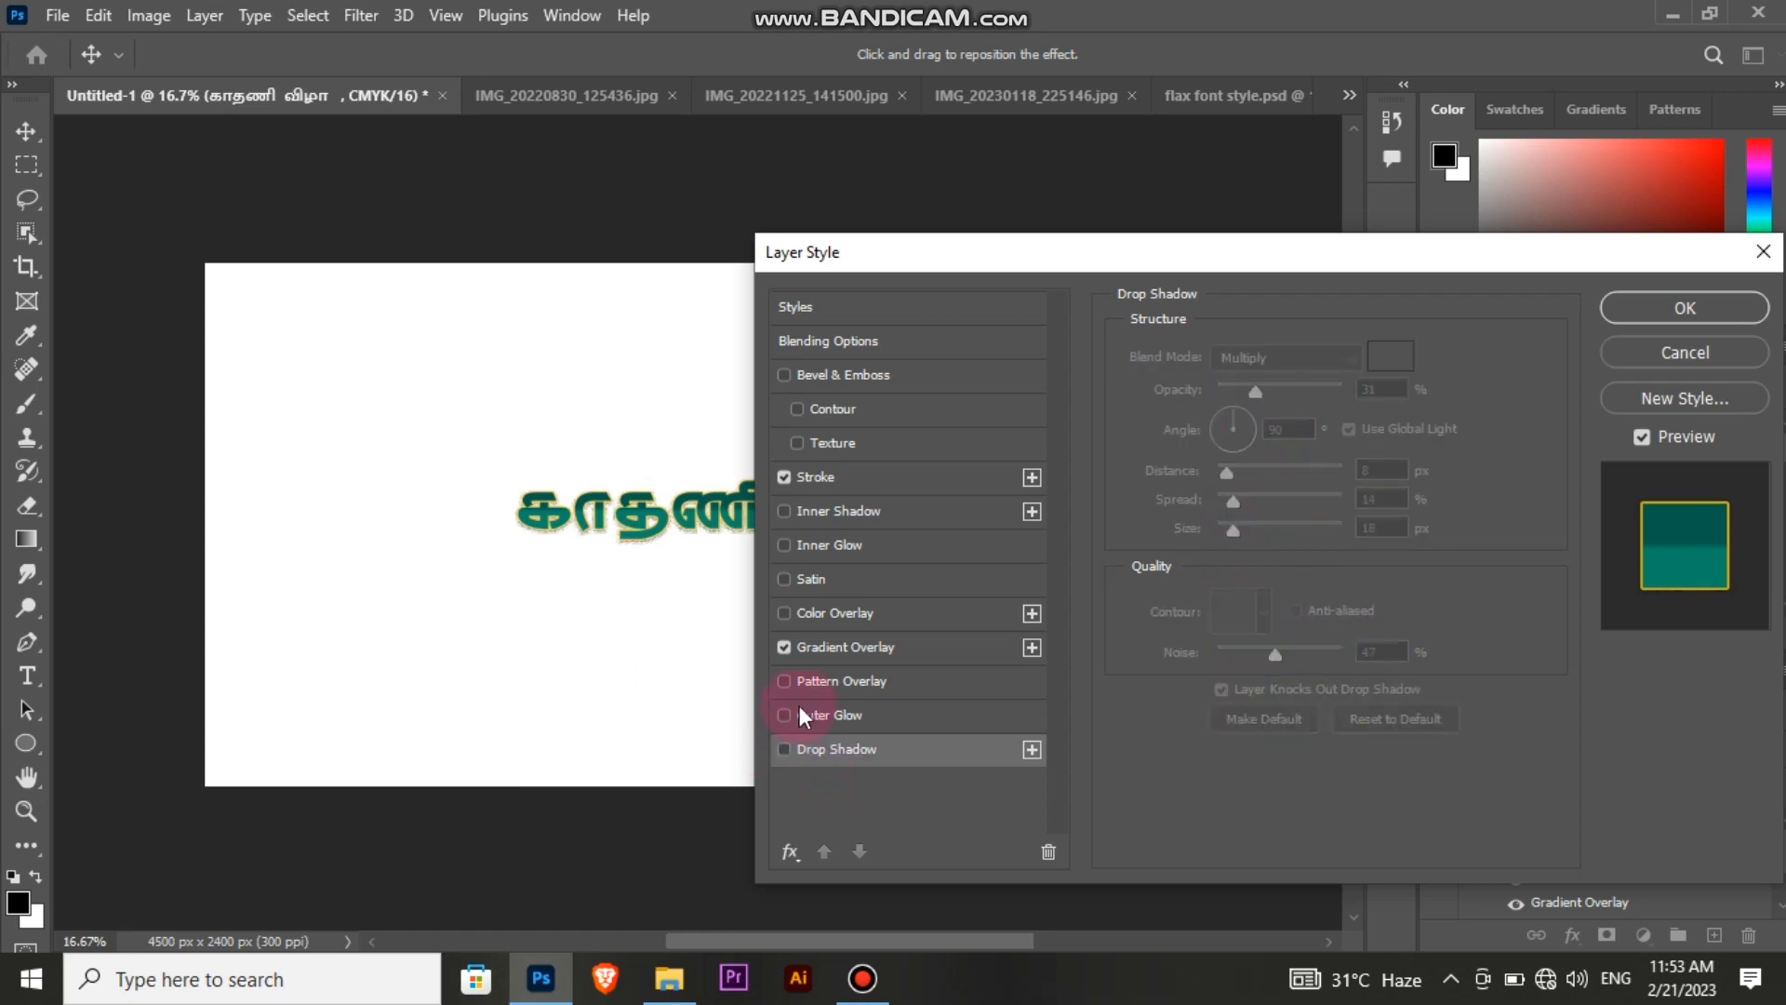
# Step: Try an Outer Glow on the title, remove it and close its layer style settings
pyautogui.click(819, 713)
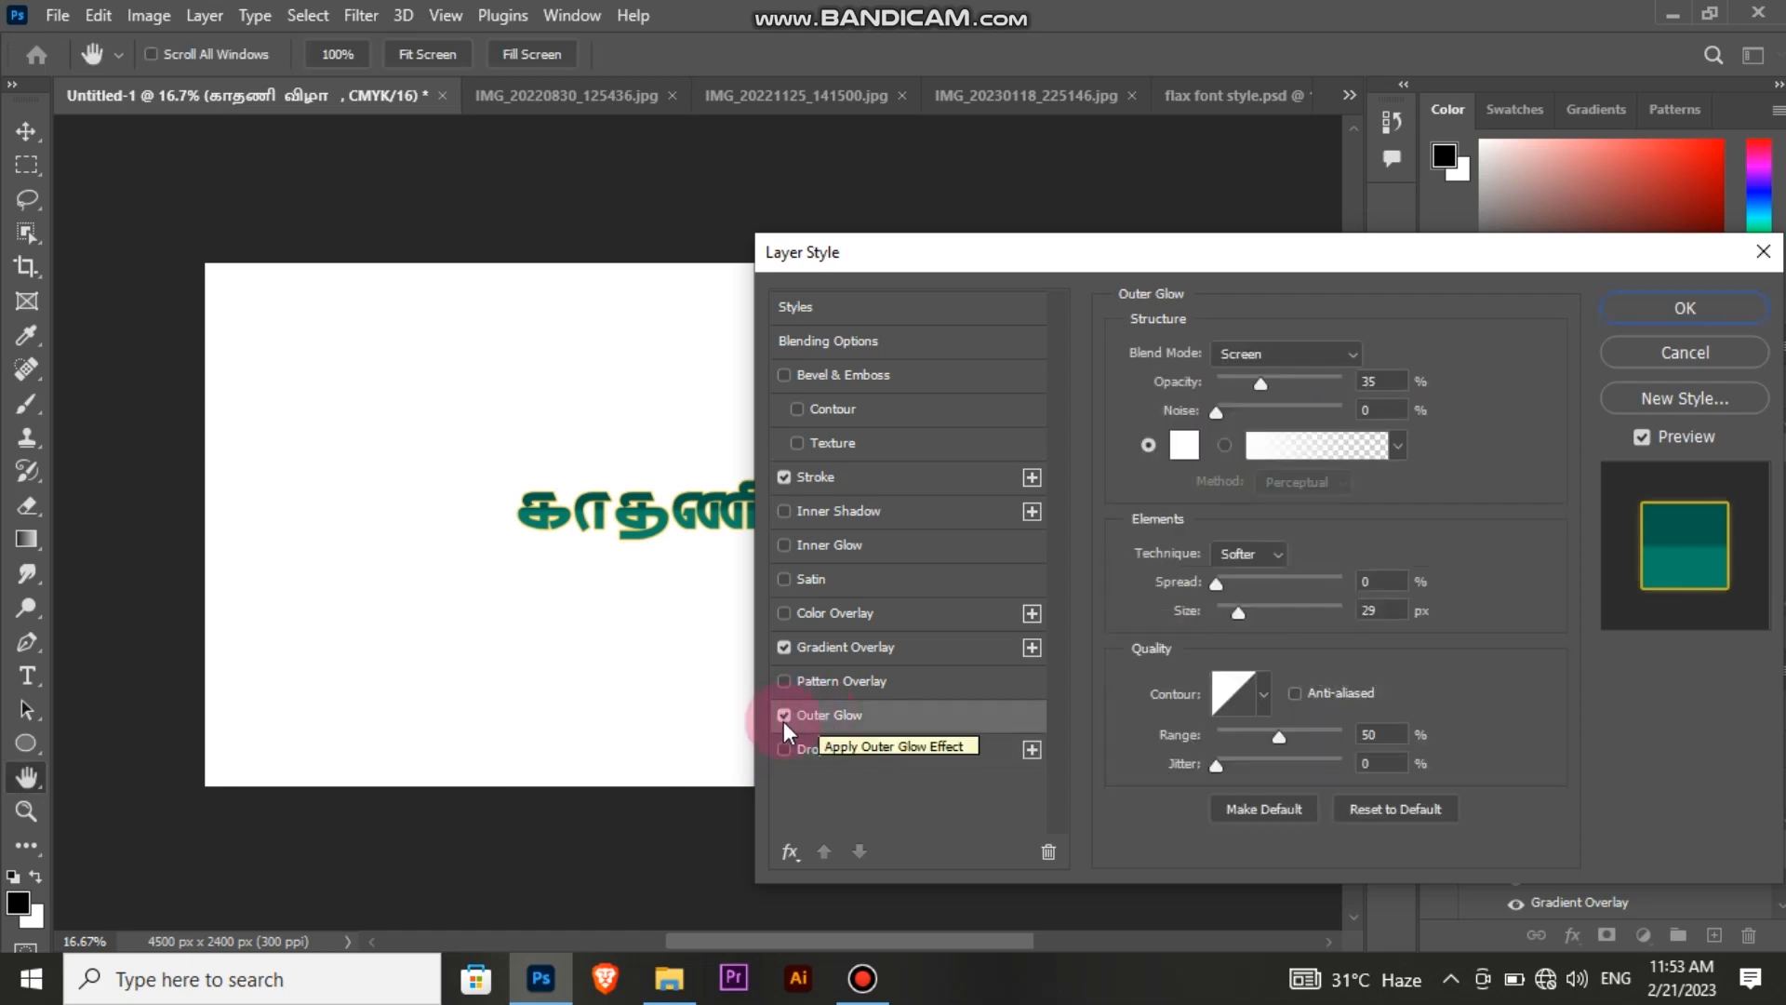
pyautogui.click(785, 715)
pyautogui.click(1665, 309)
# Step: Move the title text up near the top edge of the canvas
pyautogui.press('v')
pyautogui.moveTo(674, 461); pyautogui.dragTo(657, 337)
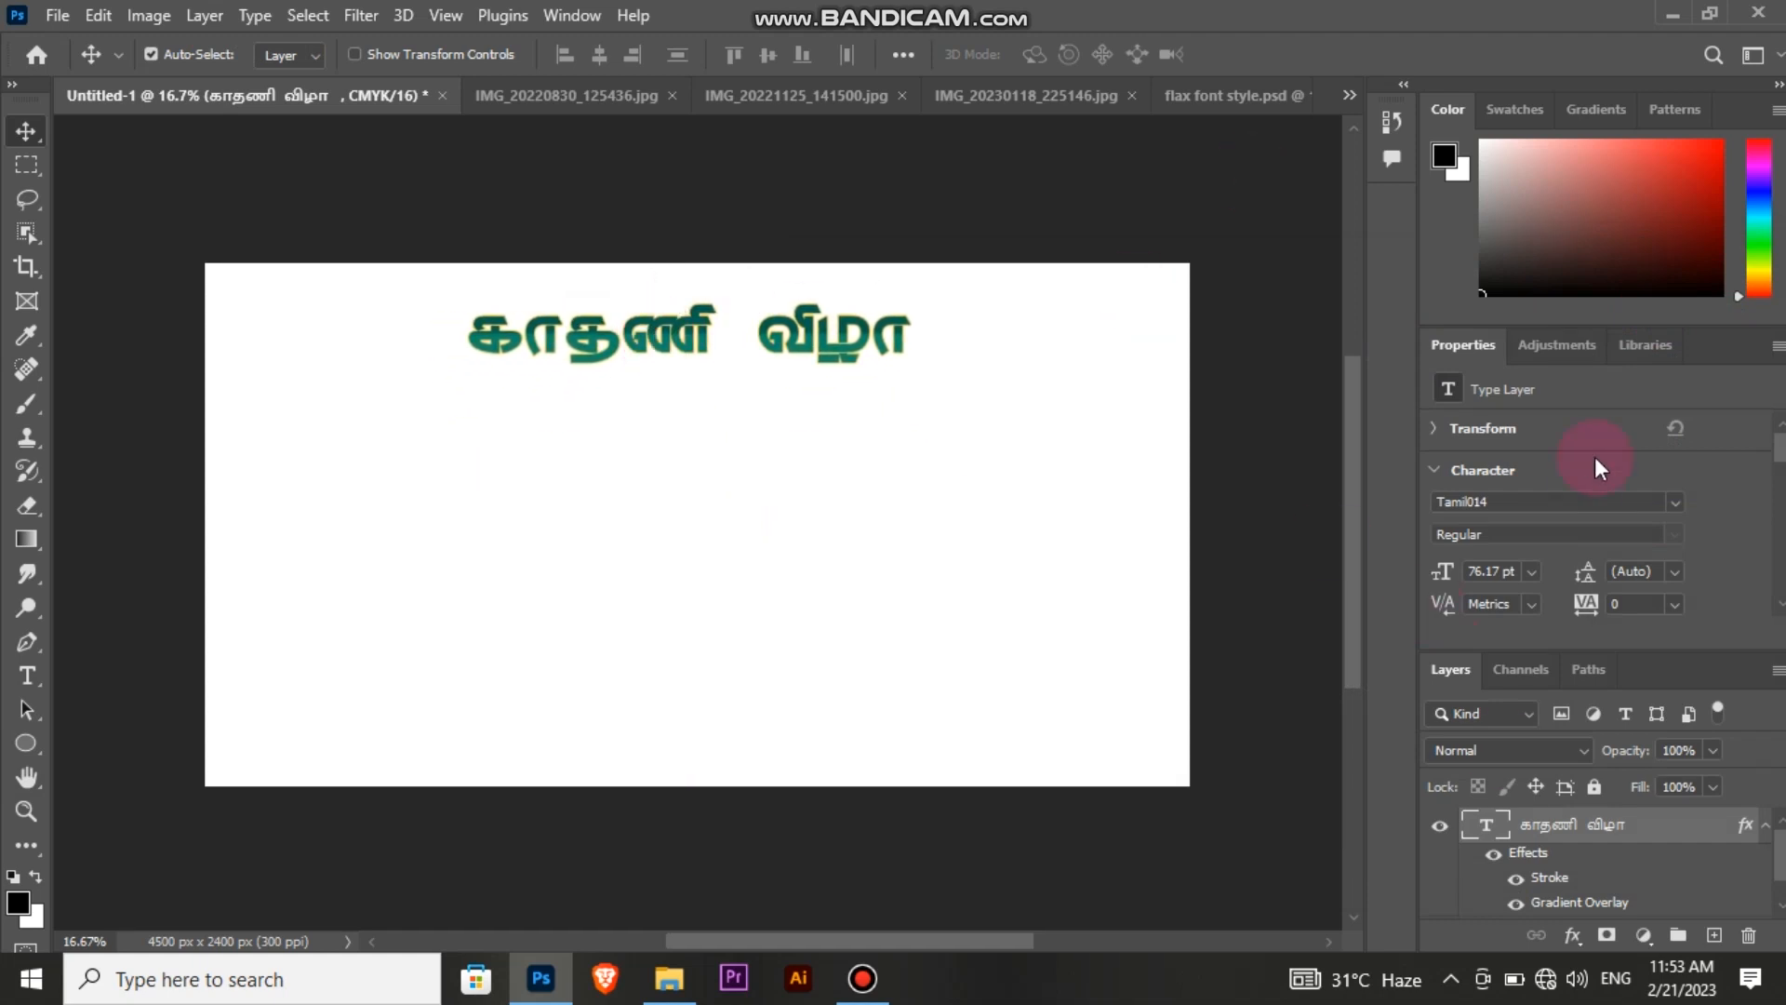
pyautogui.scroll(-3, 1772, 548)
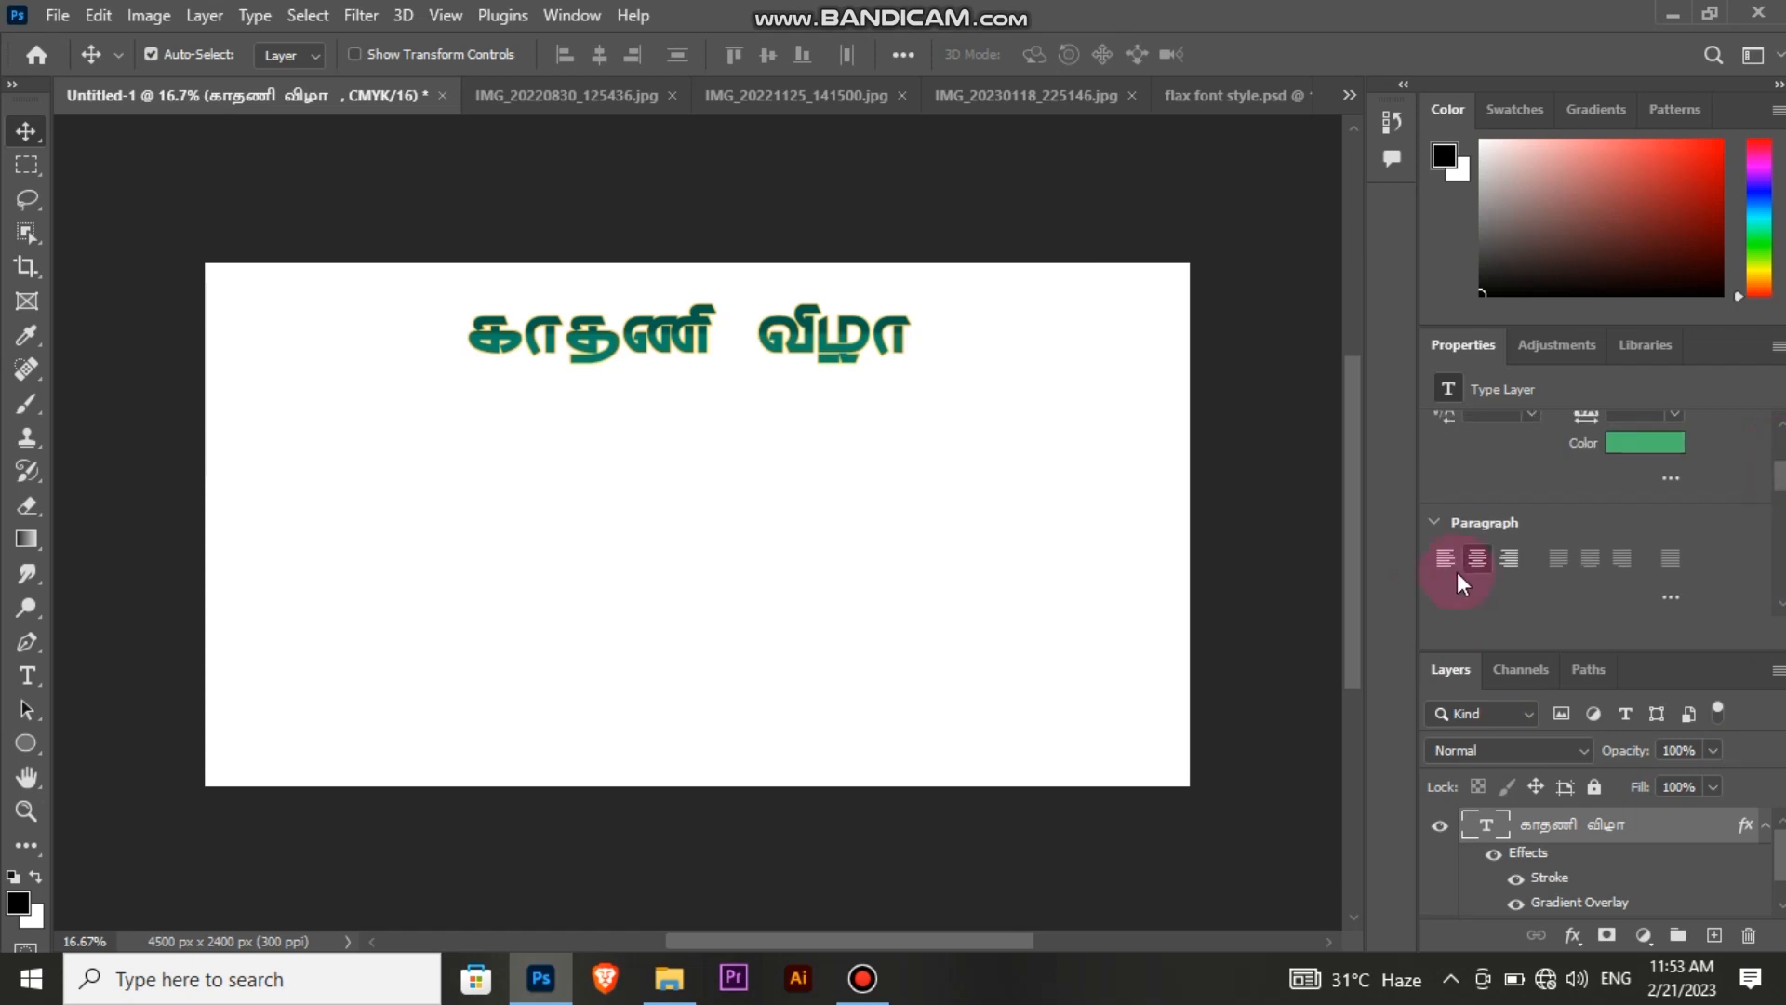
pyautogui.scroll(3, 1582, 521)
pyautogui.click(932, 538)
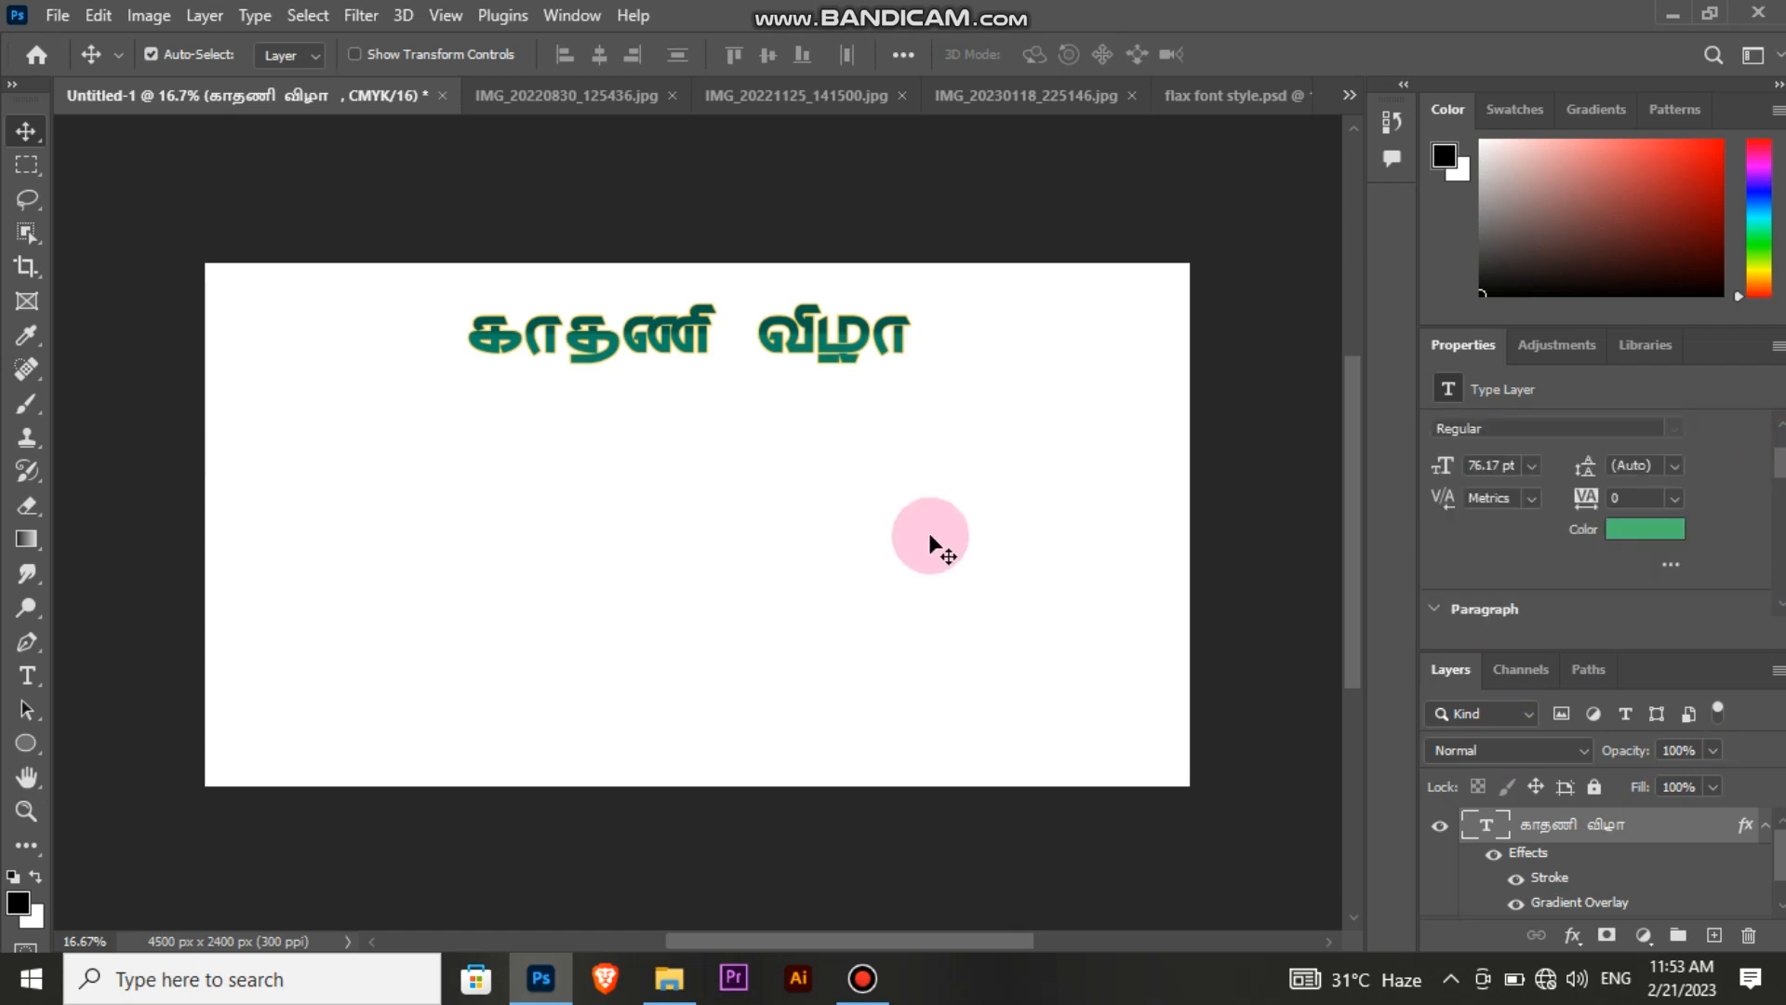
# Step: Copy the text layer "அன்புச்செல்வங்கள்" from flax font style.psd into the Untitled-1 document, below the title
pyautogui.click(1193, 103)
pyautogui.click(845, 526)
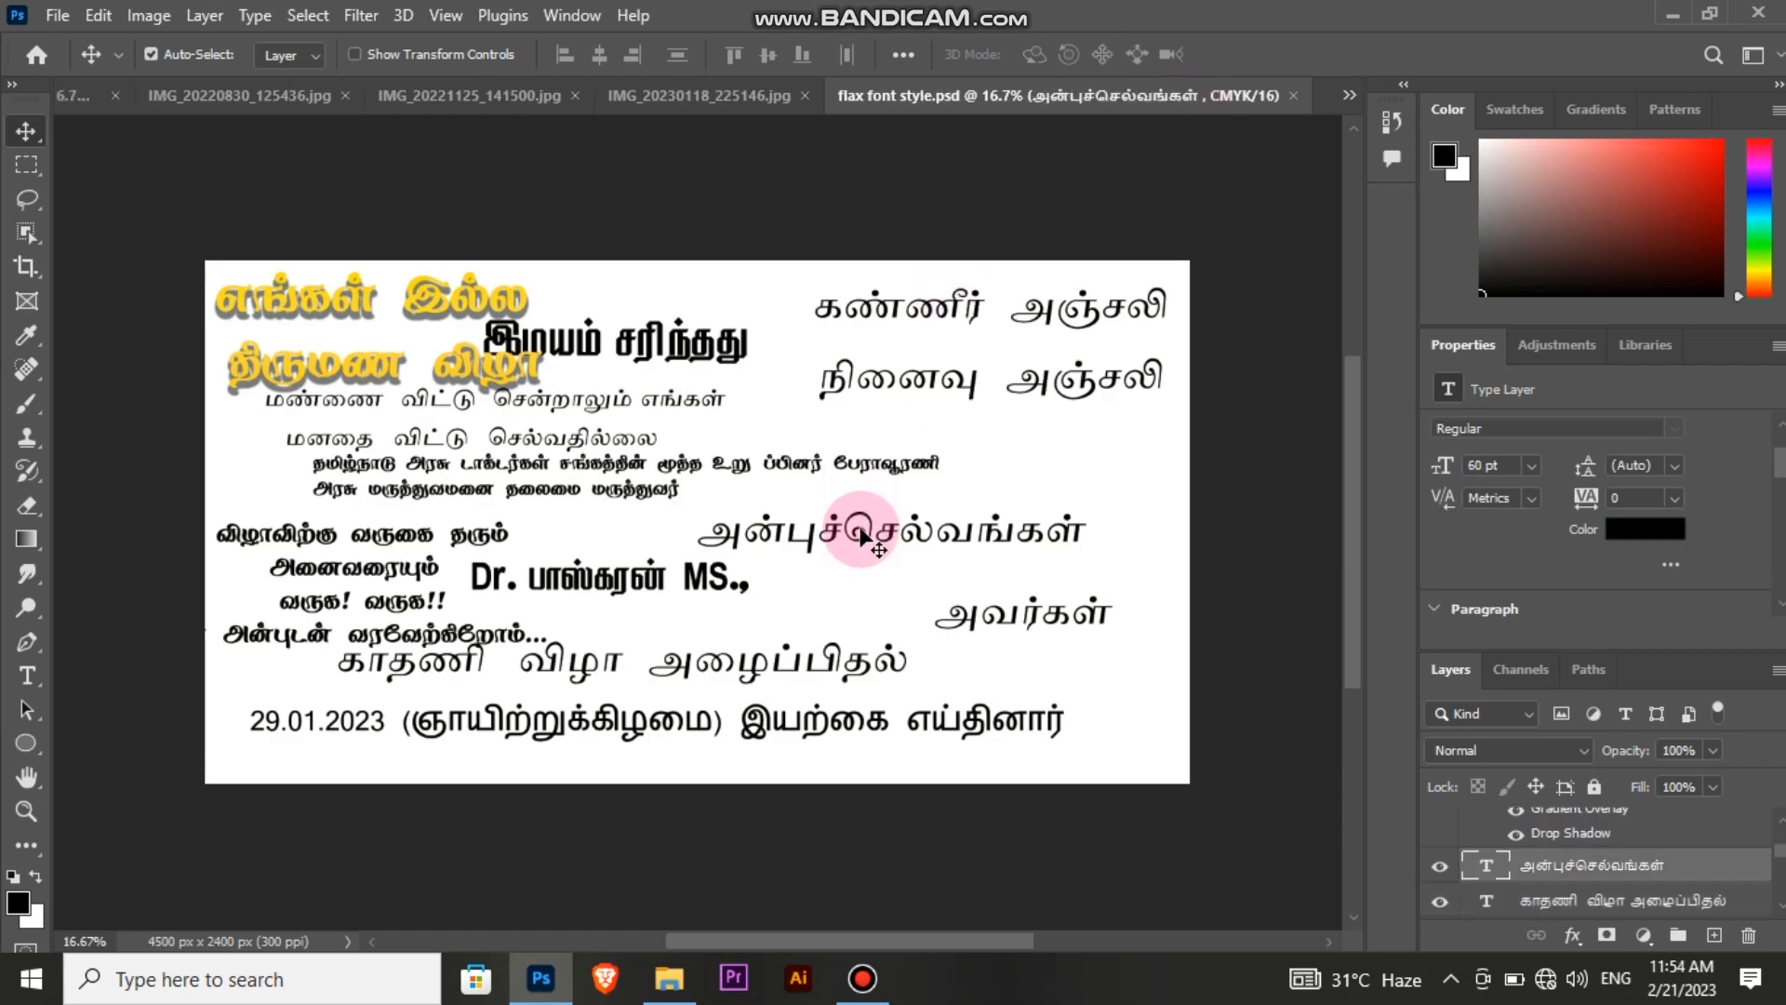
pyautogui.click(210, 99)
pyautogui.moveTo(209, 99); pyautogui.dragTo(752, 486)
# Step: Change the font of the "அன்புச்செல்வங்கள்" text to Tamil012
pyautogui.click(1520, 744)
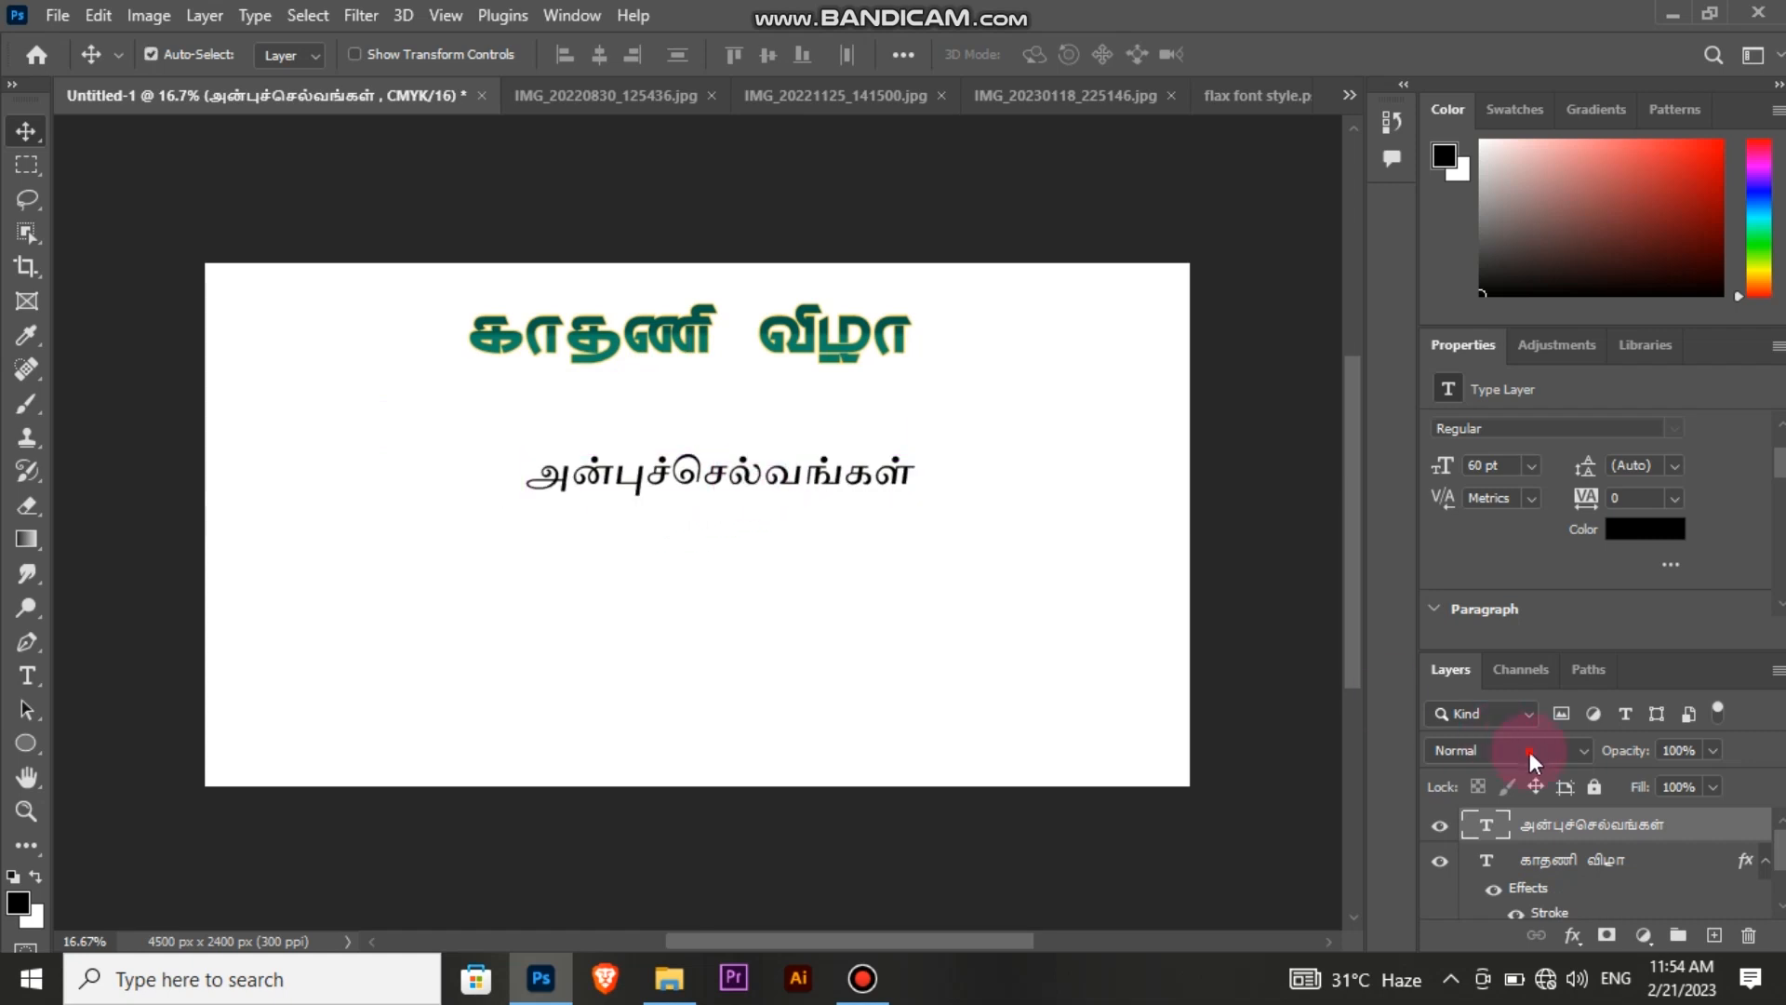
pyautogui.click(1414, 715)
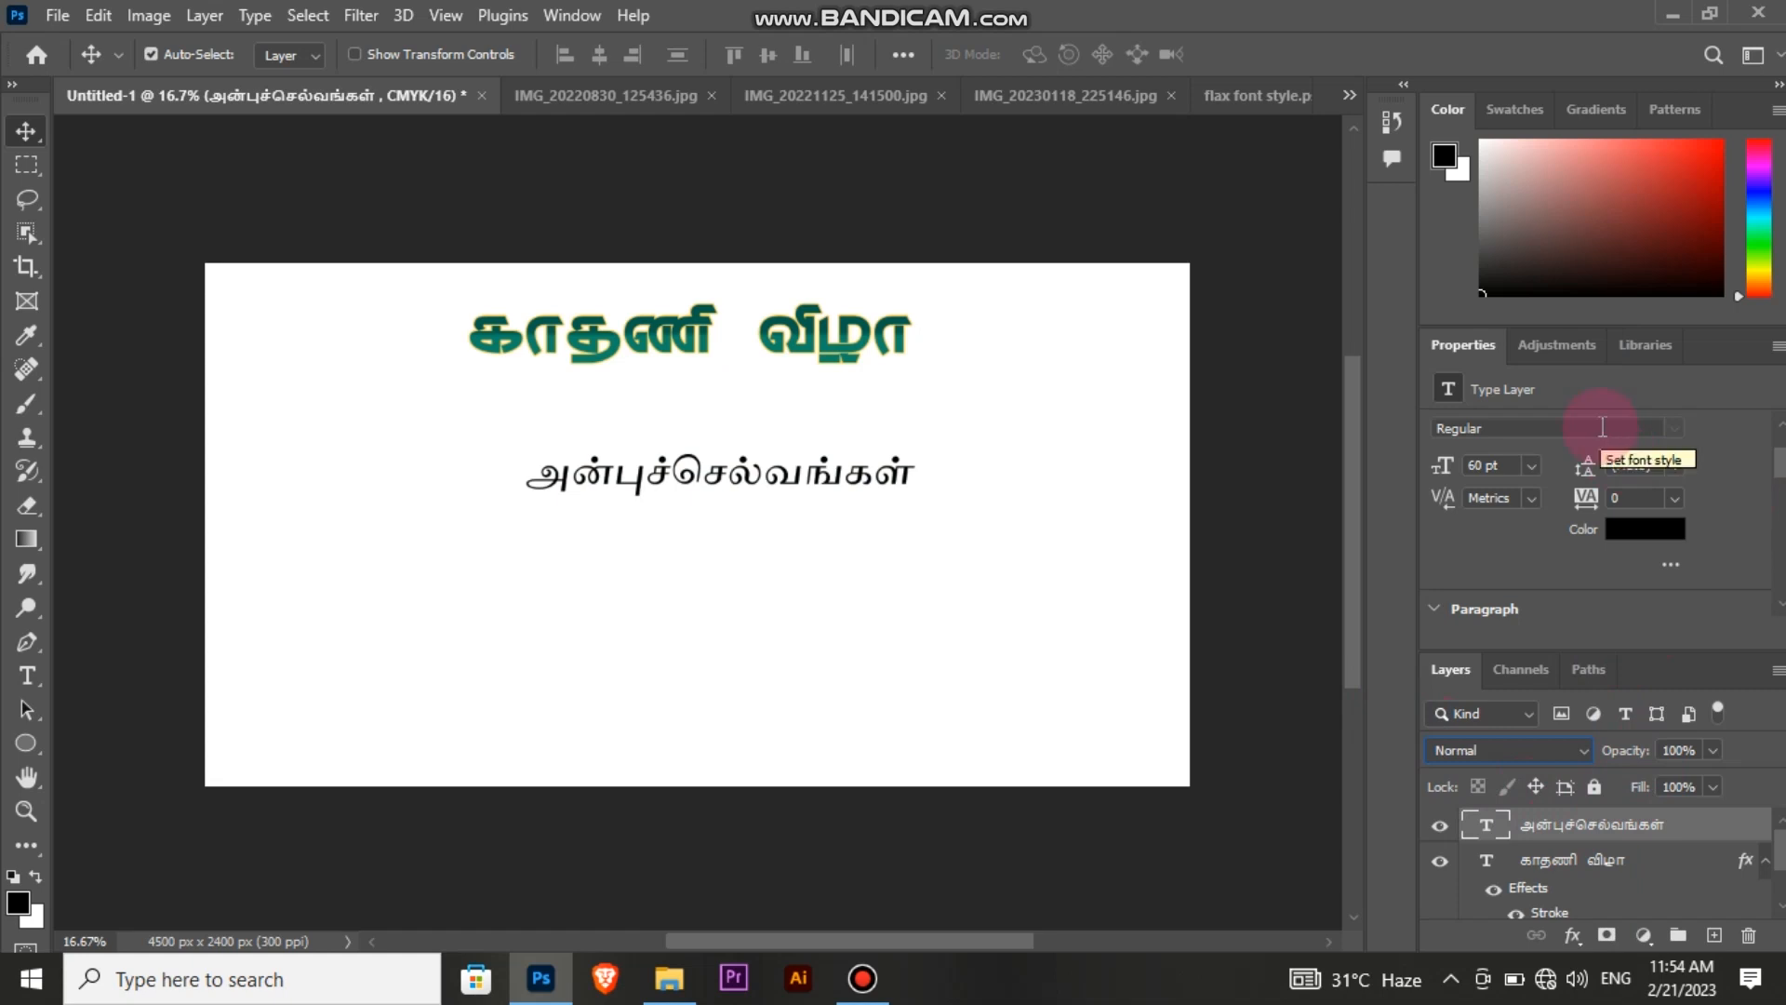
pyautogui.scroll(3, 1693, 477)
pyautogui.click(1674, 503)
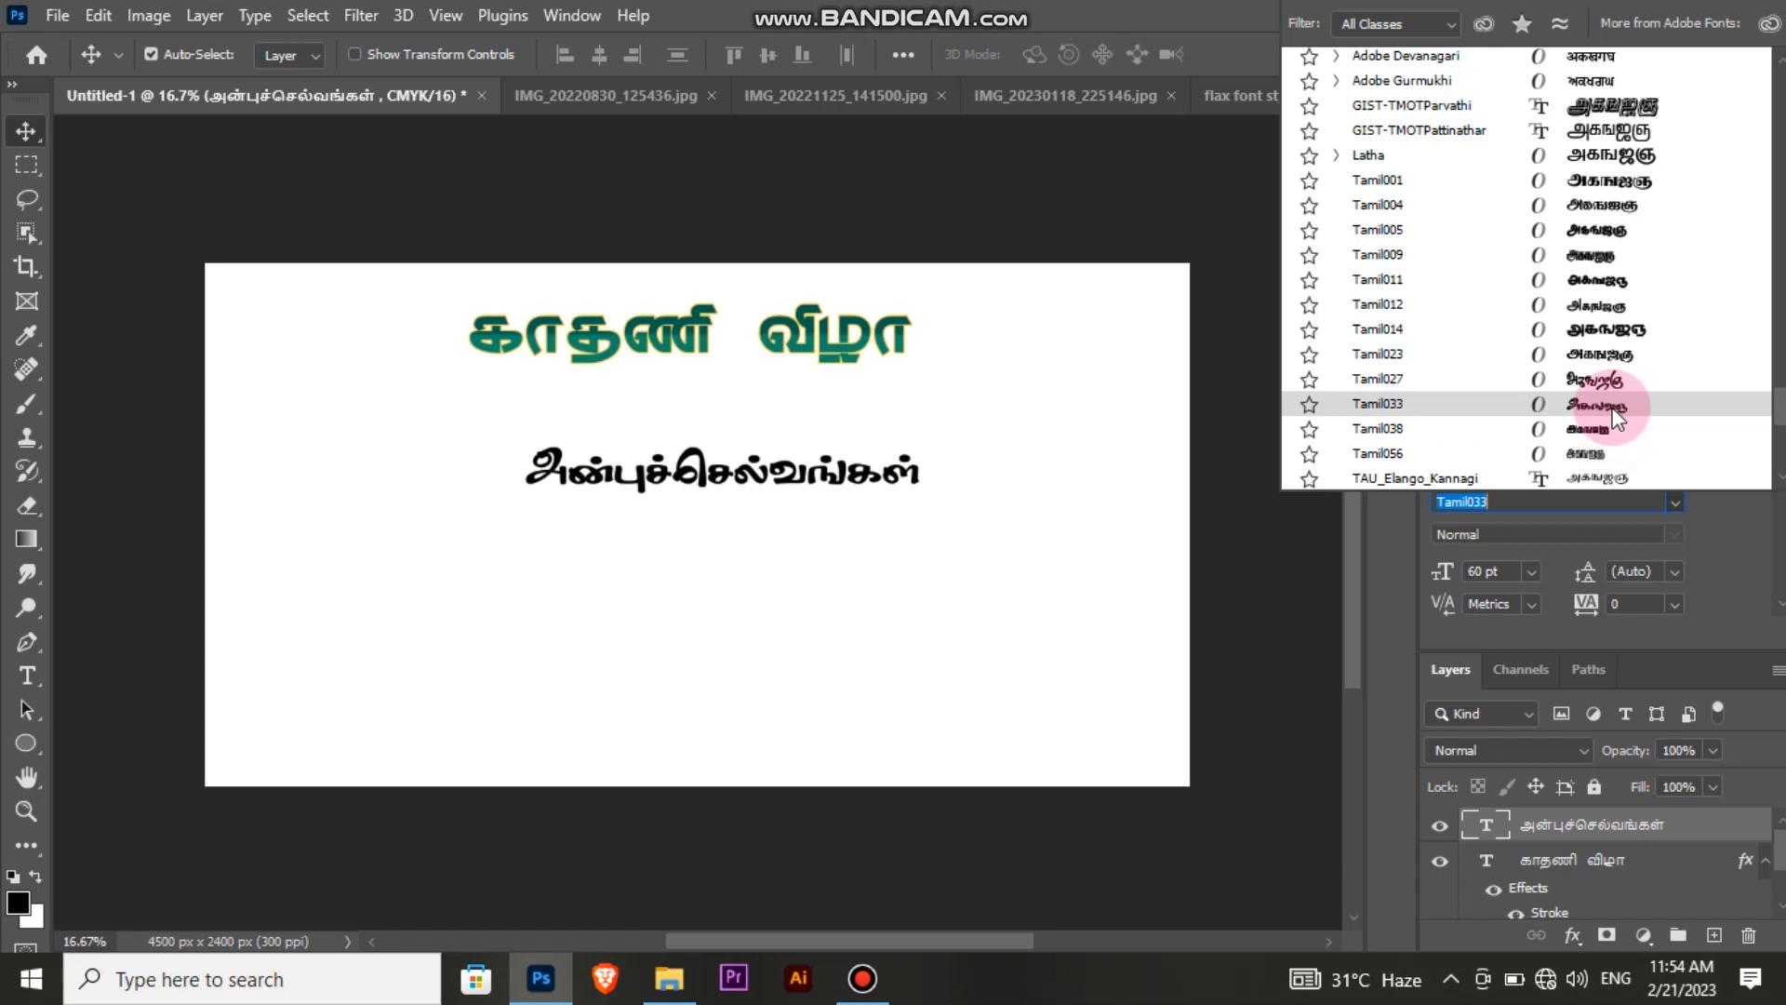
pyautogui.click(1622, 307)
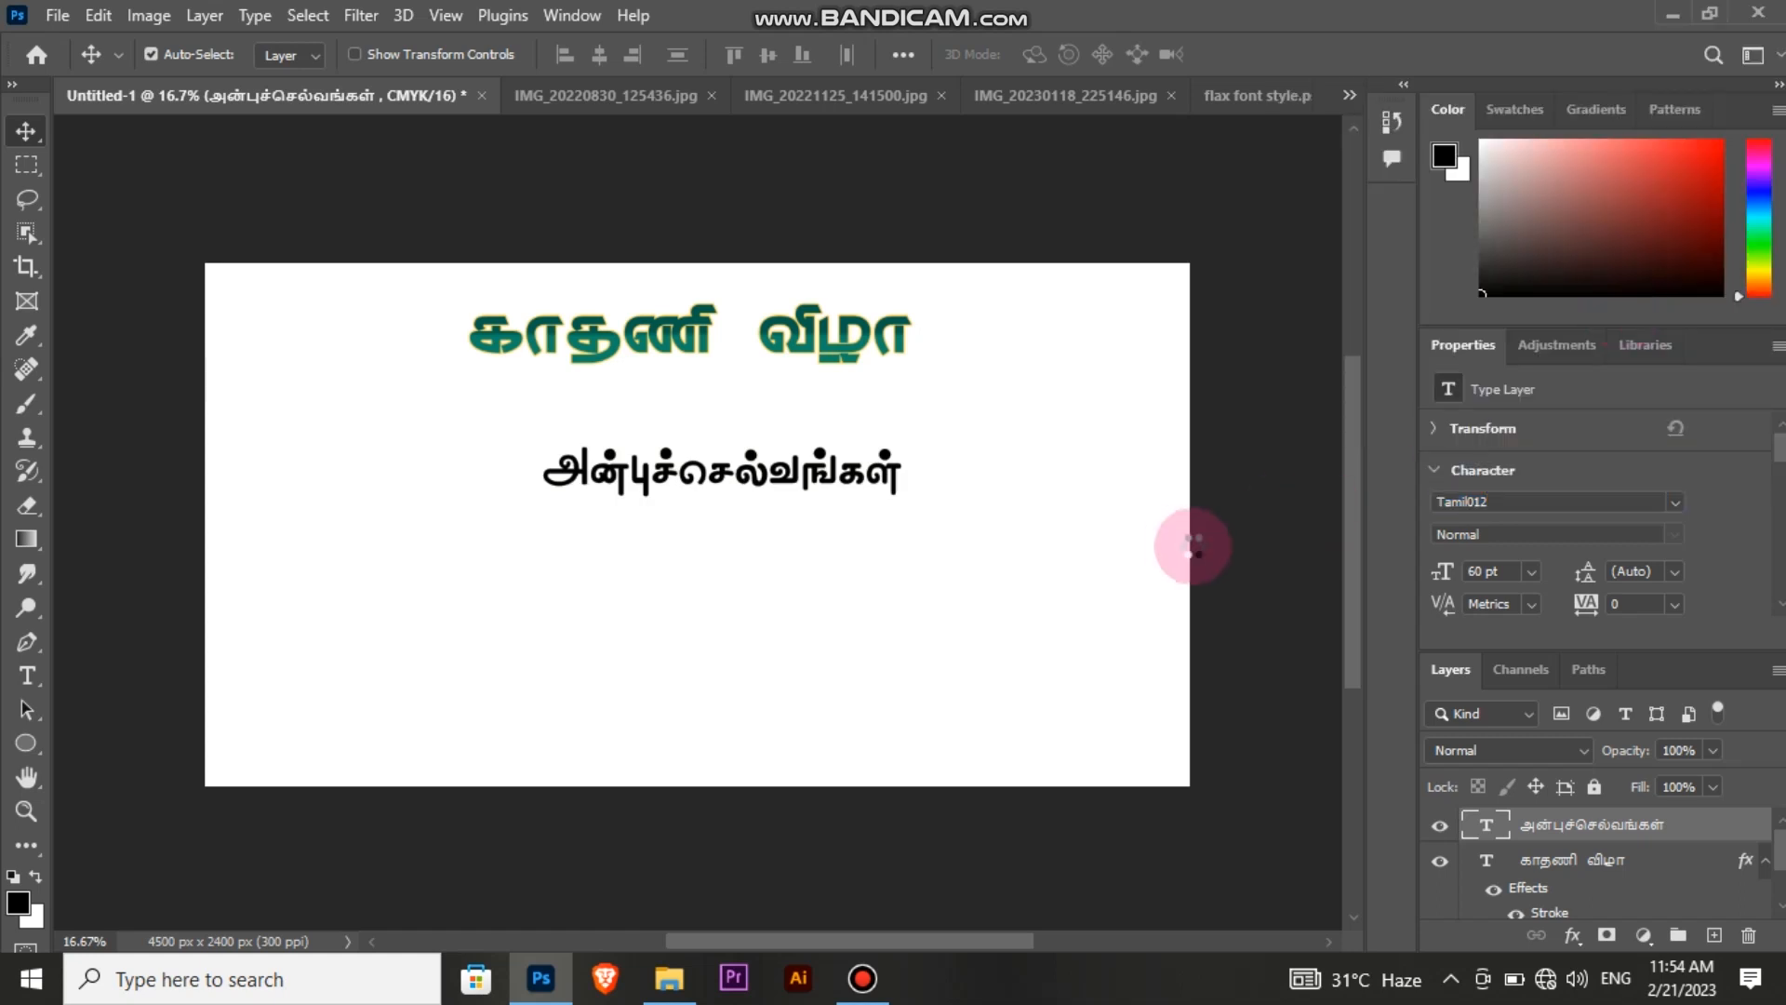
# Step: Recolor the "அன்புச்செல்வங்கள்" text bright yellow
pyautogui.scroll(-3, 1779, 470)
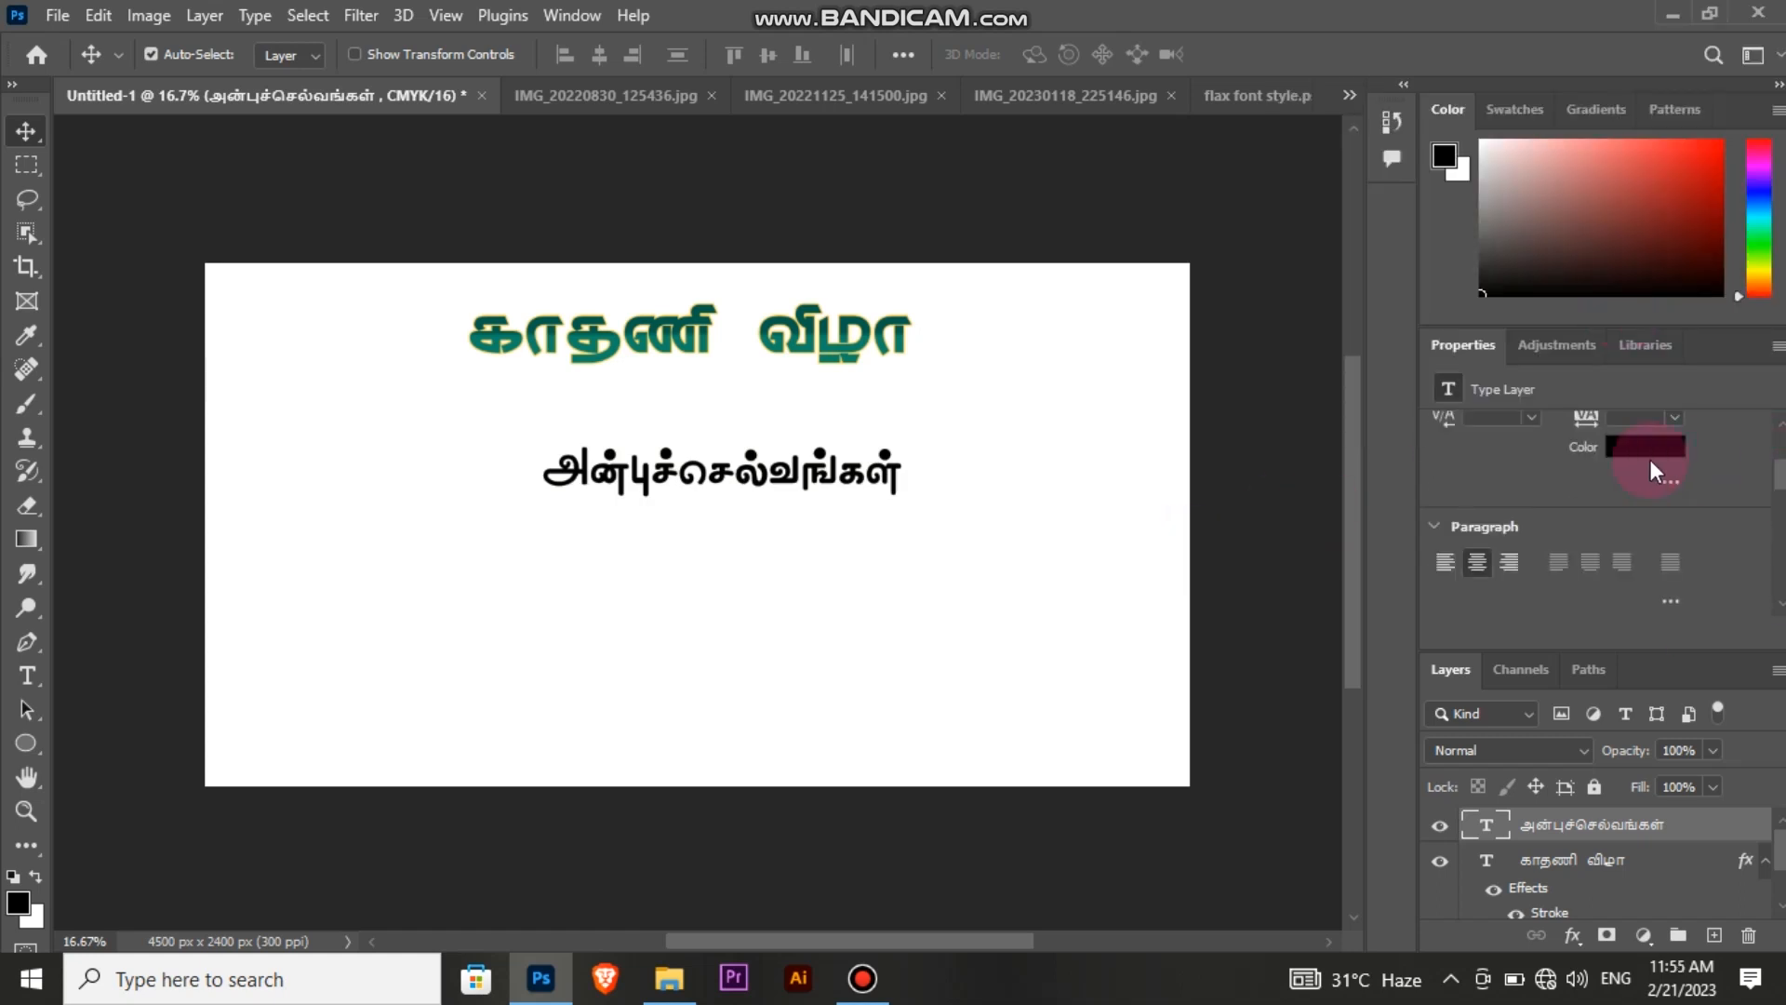
pyautogui.click(1644, 445)
pyautogui.click(1385, 565)
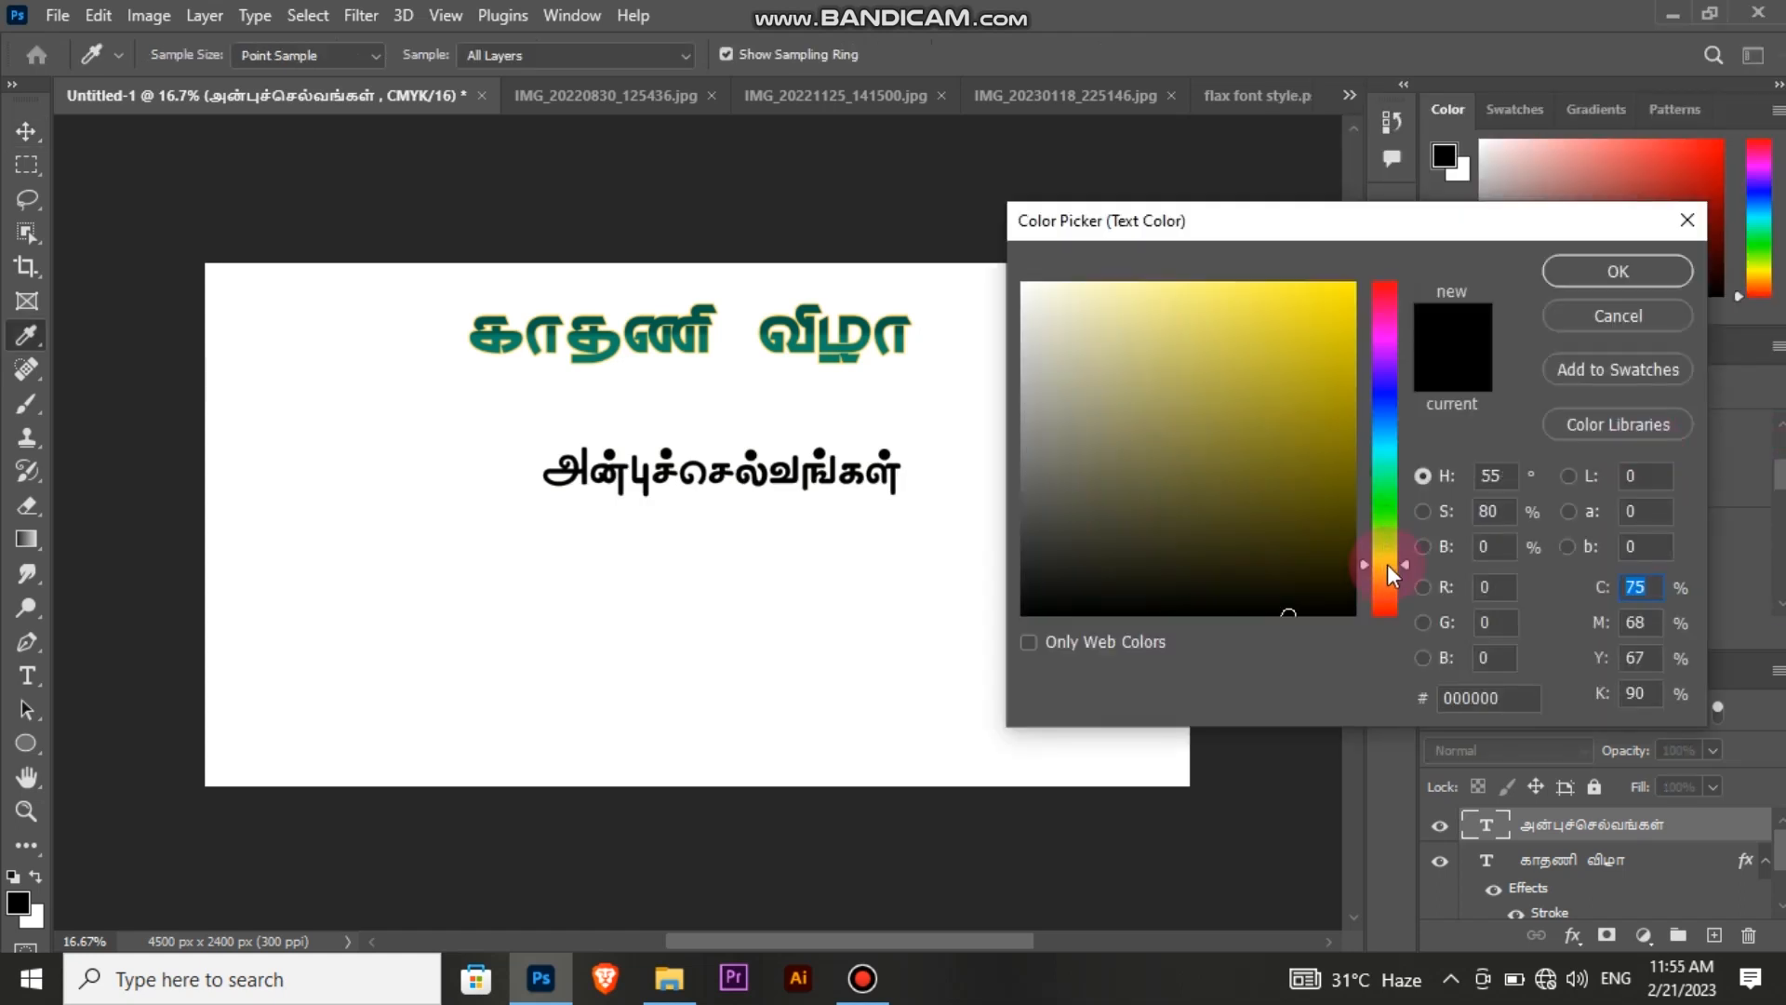
pyautogui.moveTo(1387, 573); pyautogui.dragTo(1394, 566)
pyautogui.moveTo(1350, 298); pyautogui.dragTo(1366, 240)
pyautogui.moveTo(1400, 569); pyautogui.dragTo(1403, 566)
pyautogui.click(1619, 269)
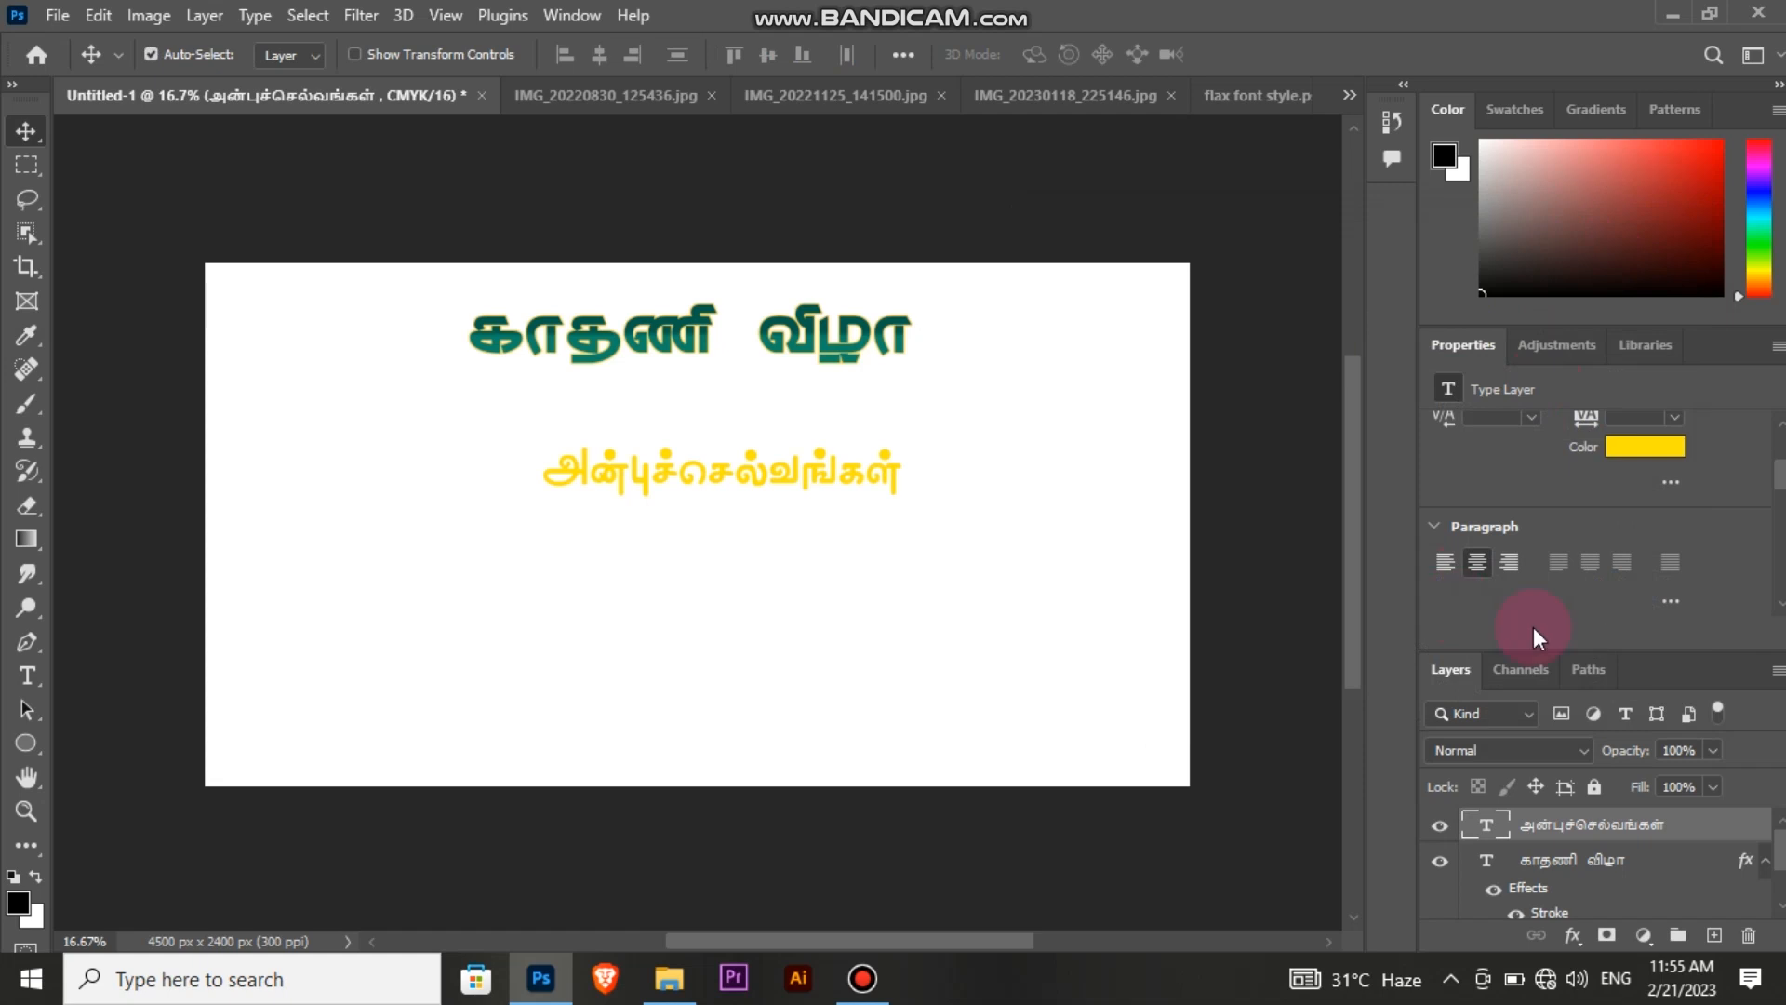
# Step: Add an outside Stroke to the "அன்புச்செல்வங்கள்" text in red #ff0000 with a size of 8 px
pyautogui.doubleClick(1704, 831)
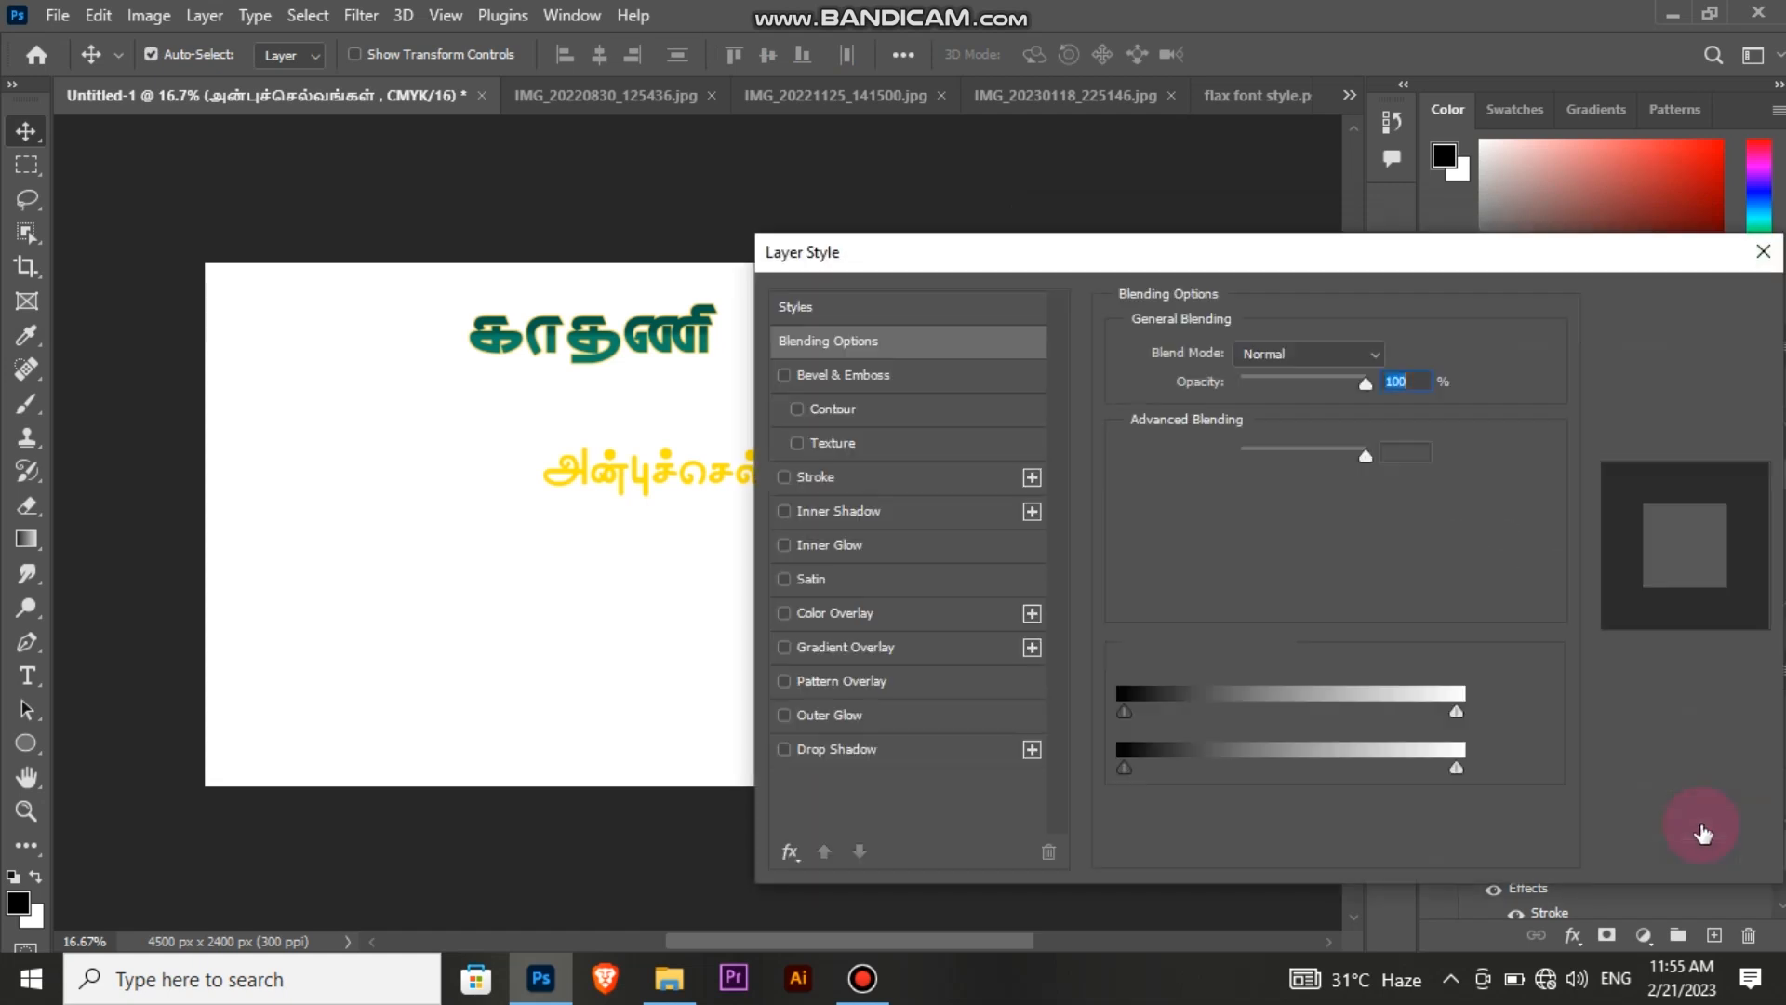
pyautogui.click(867, 477)
pyautogui.click(1186, 542)
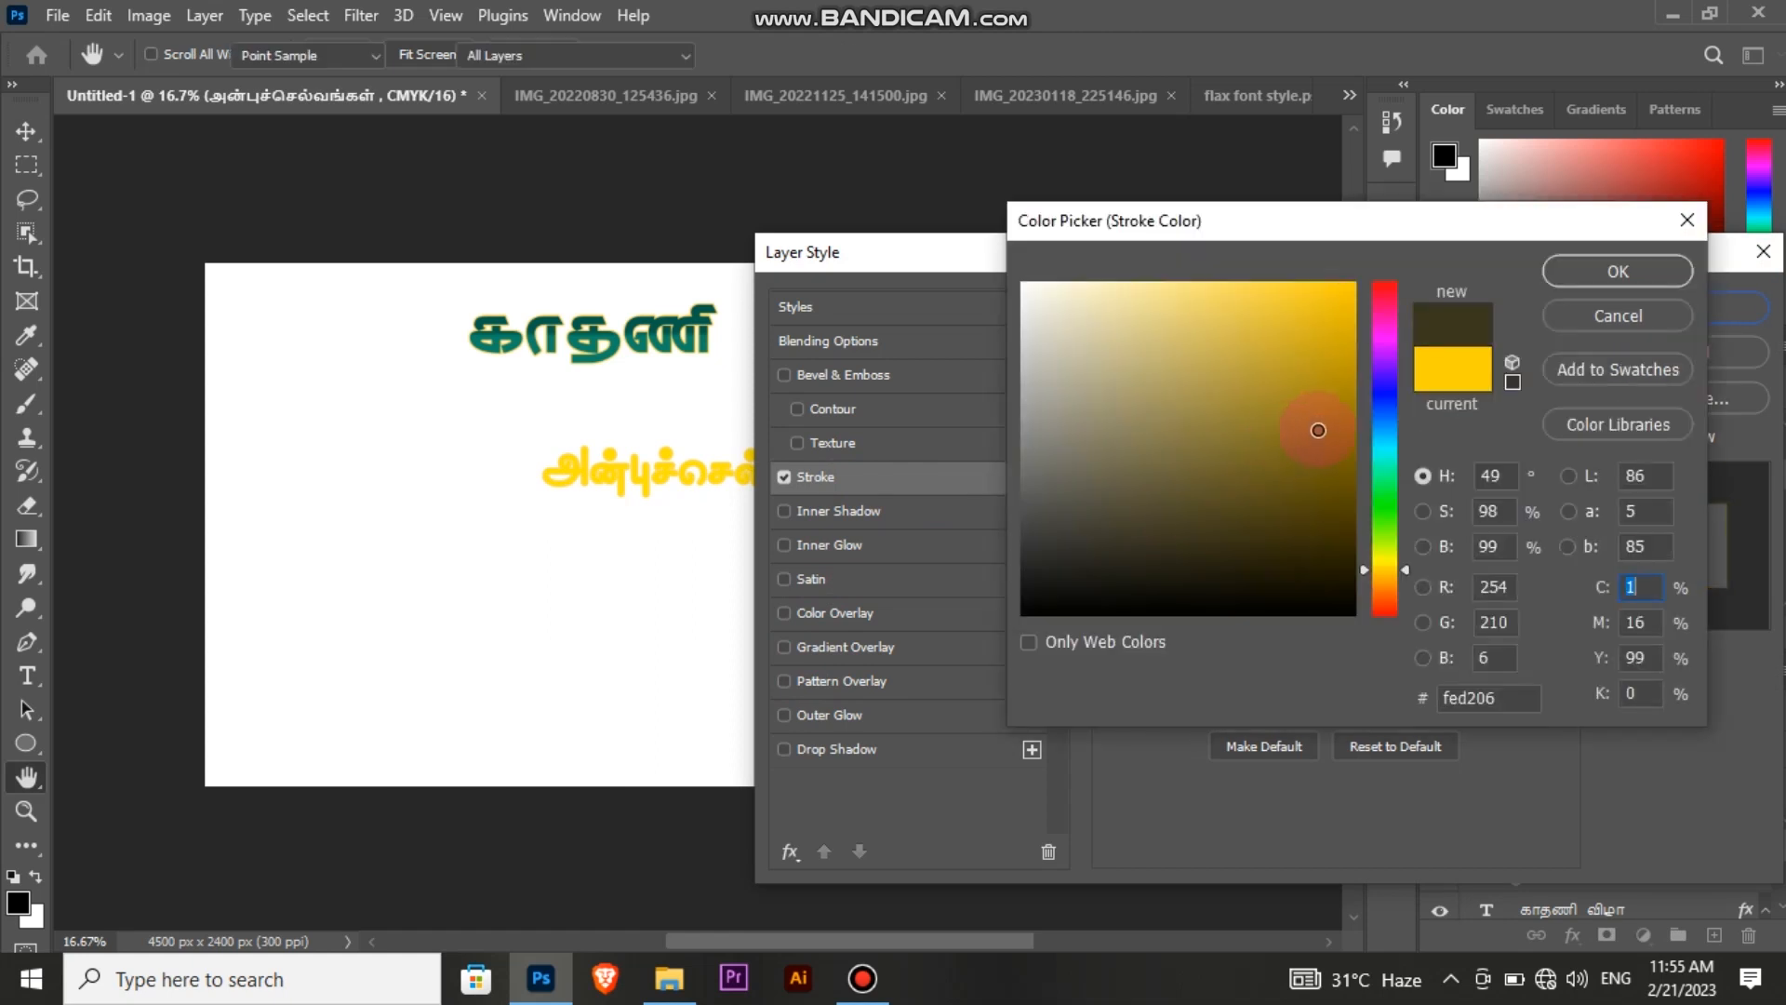
pyautogui.click(1185, 537)
pyautogui.moveTo(1385, 284); pyautogui.dragTo(1390, 220)
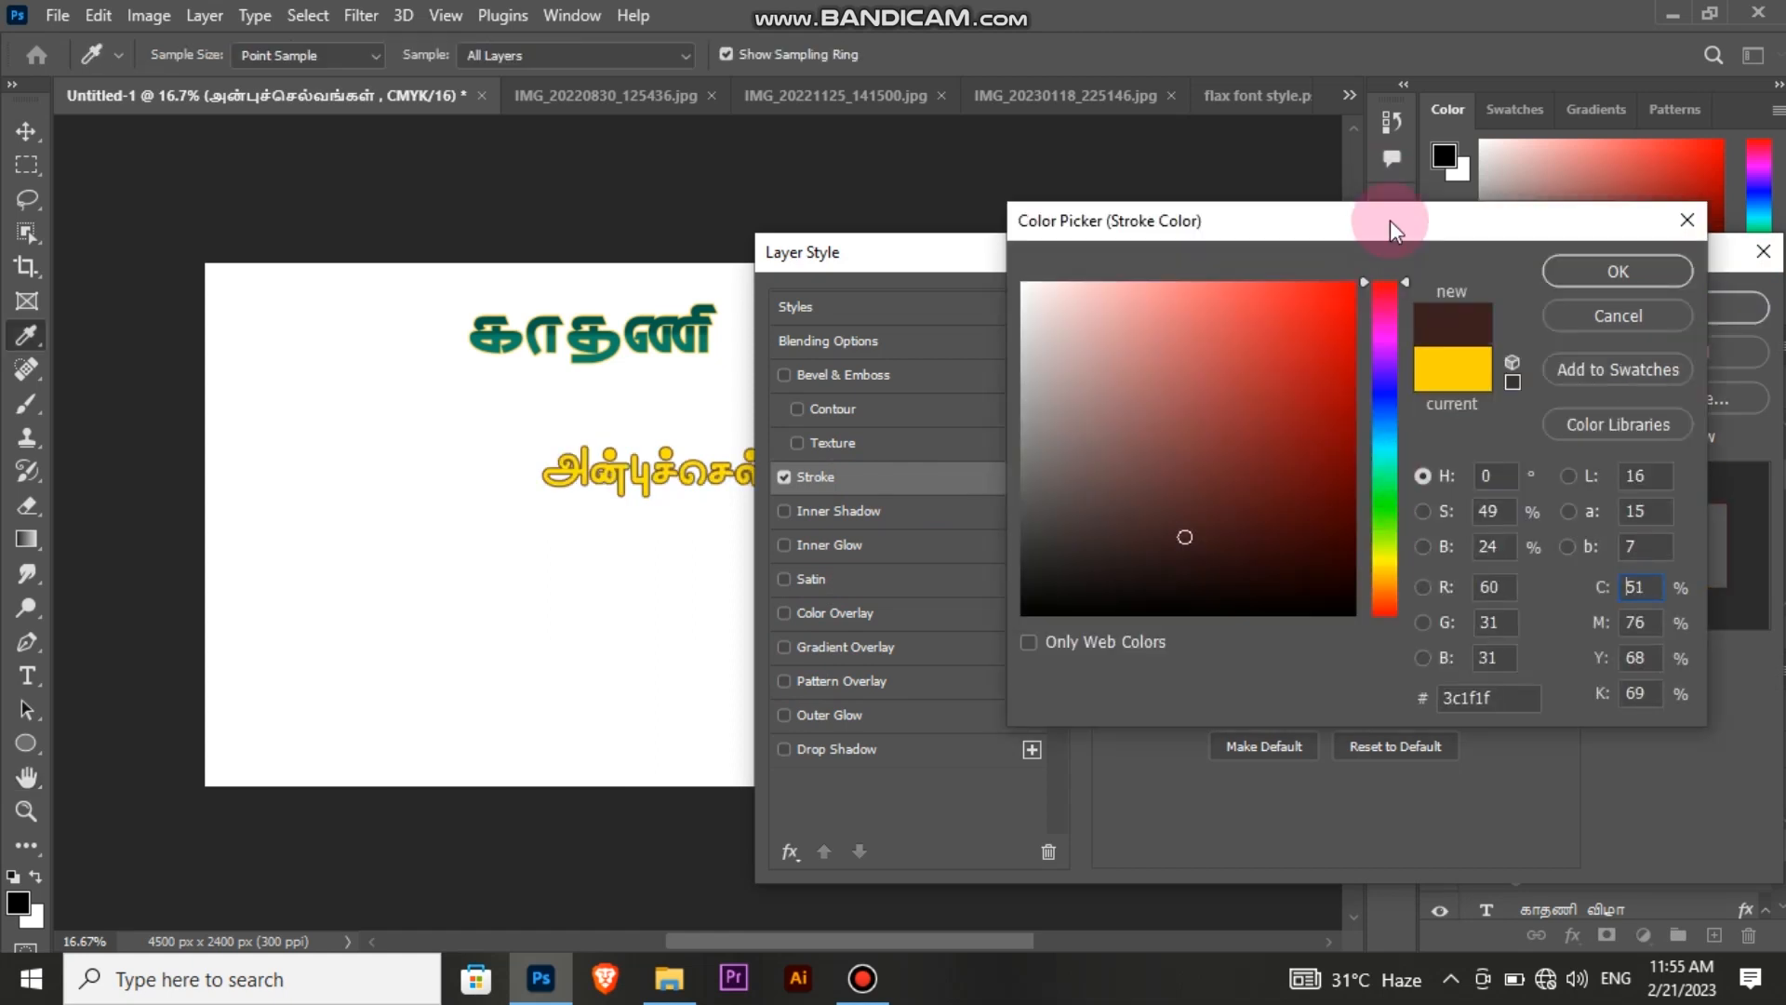
pyautogui.moveTo(1348, 296); pyautogui.dragTo(1368, 240)
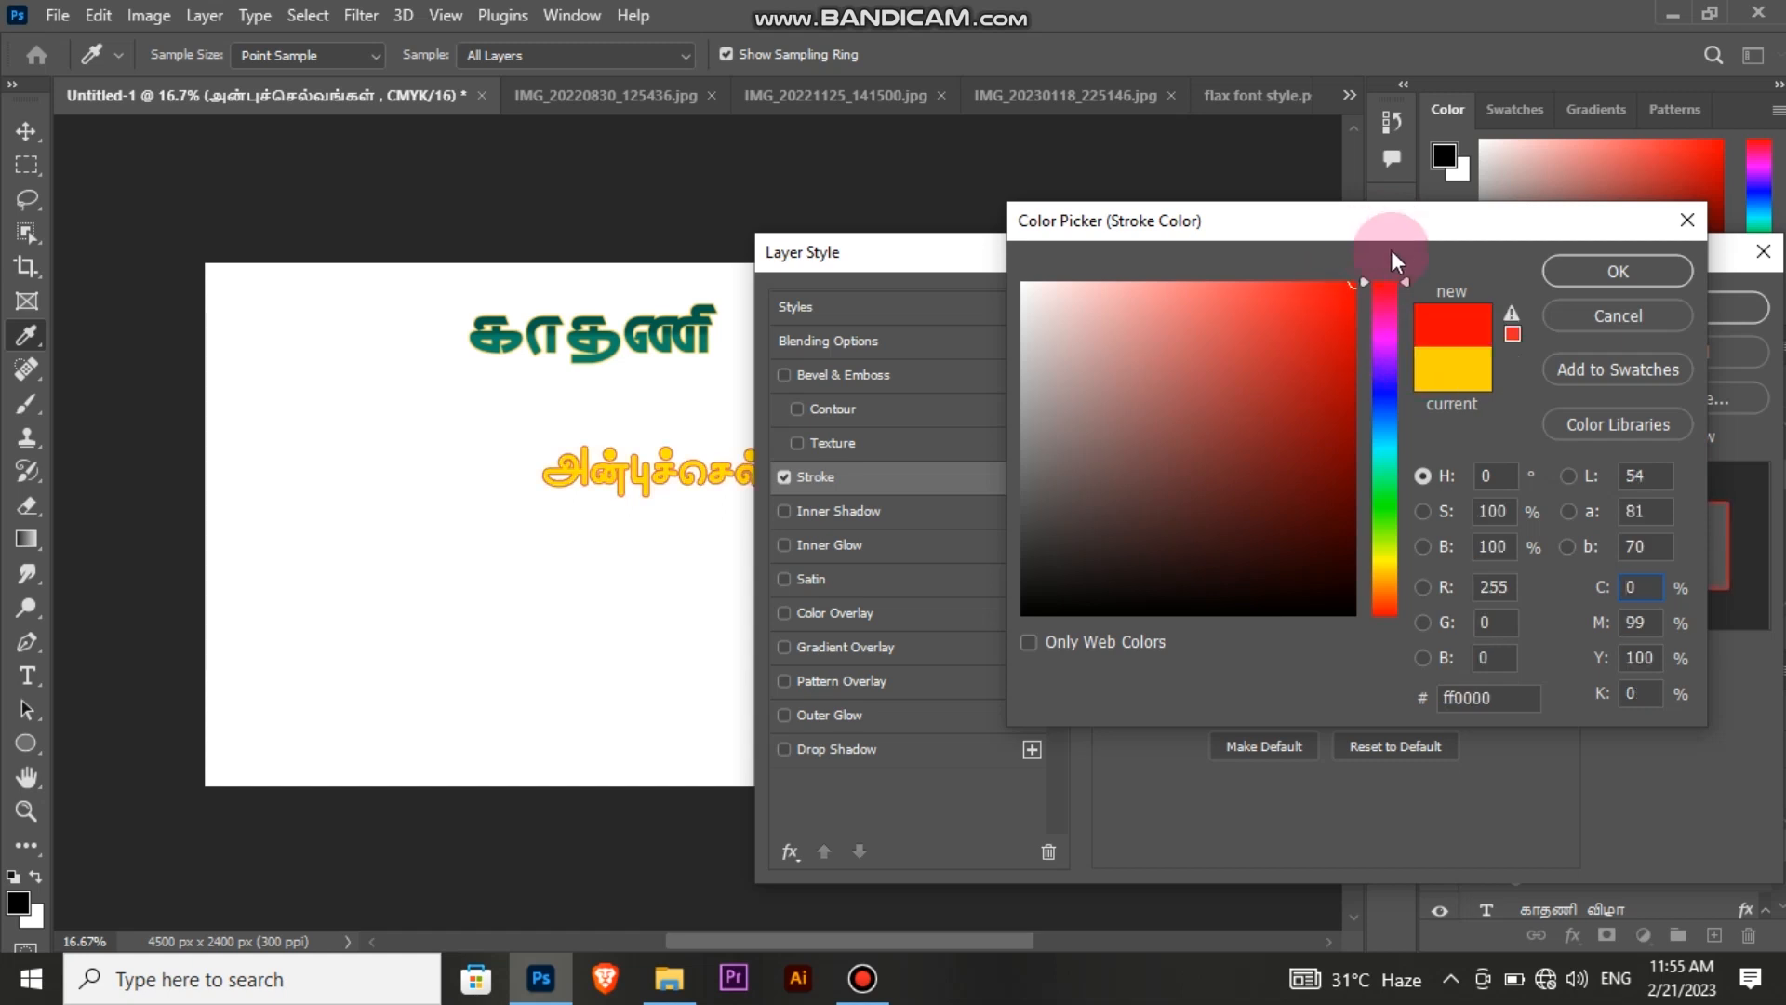
pyautogui.click(1561, 278)
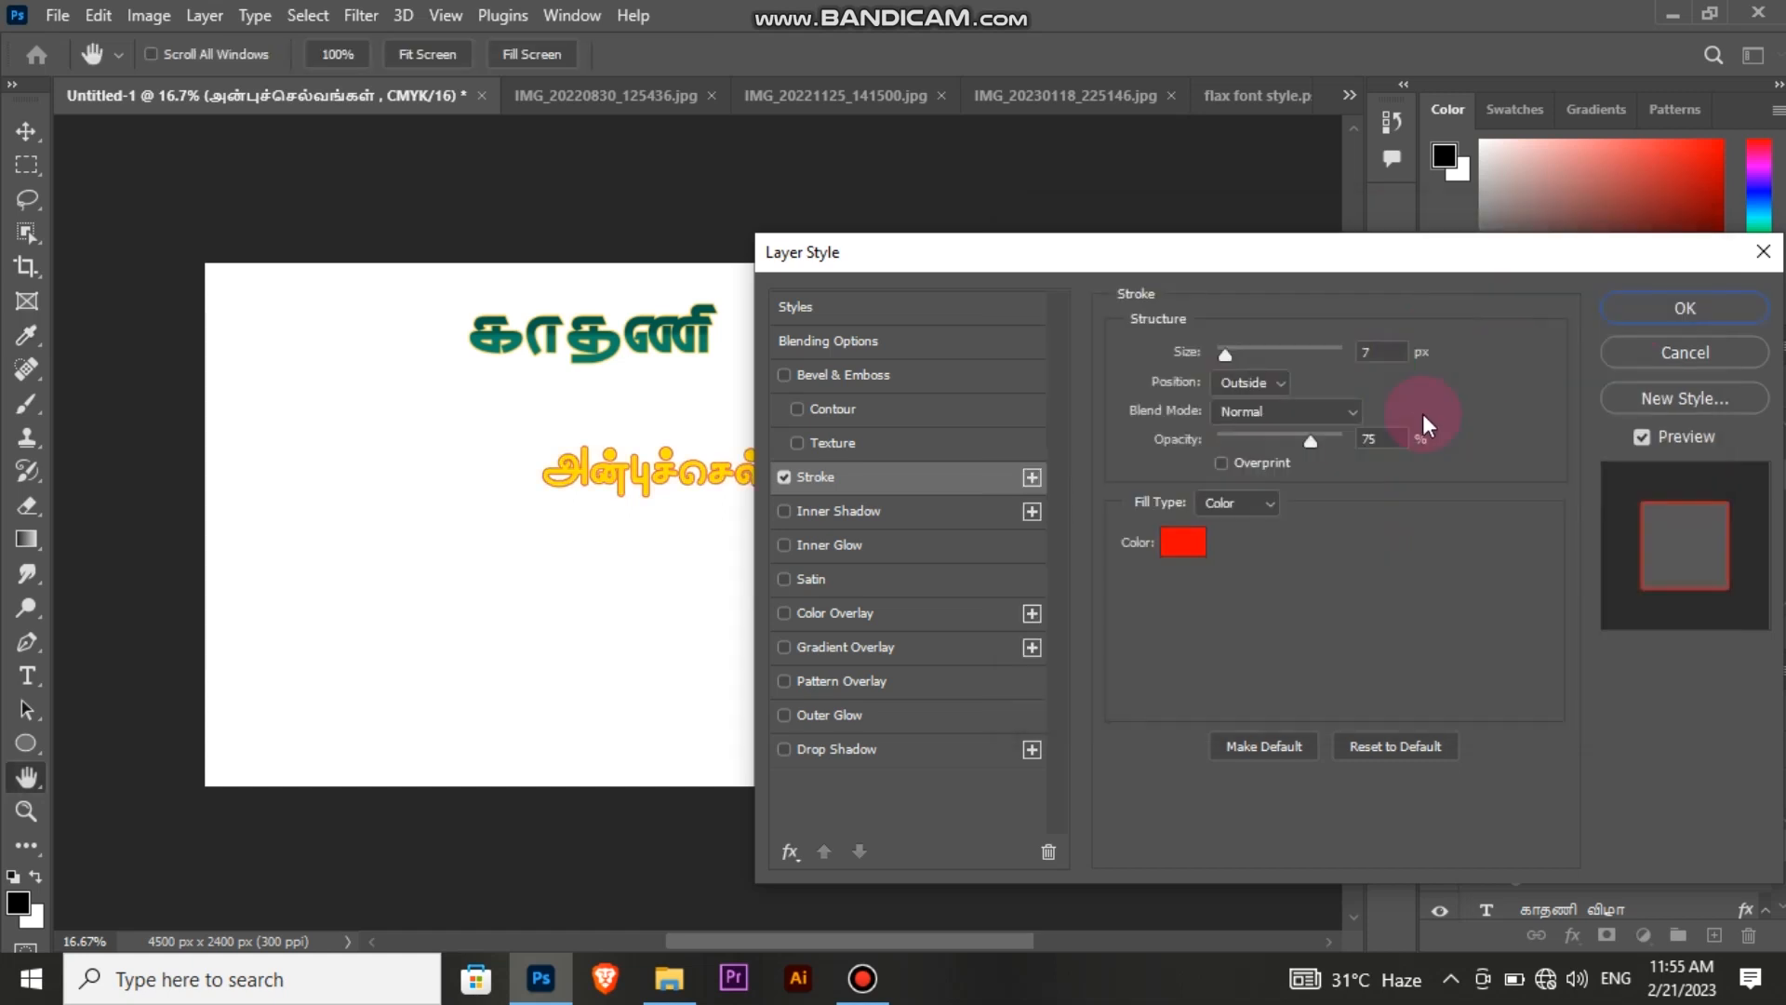
pyautogui.click(1226, 354)
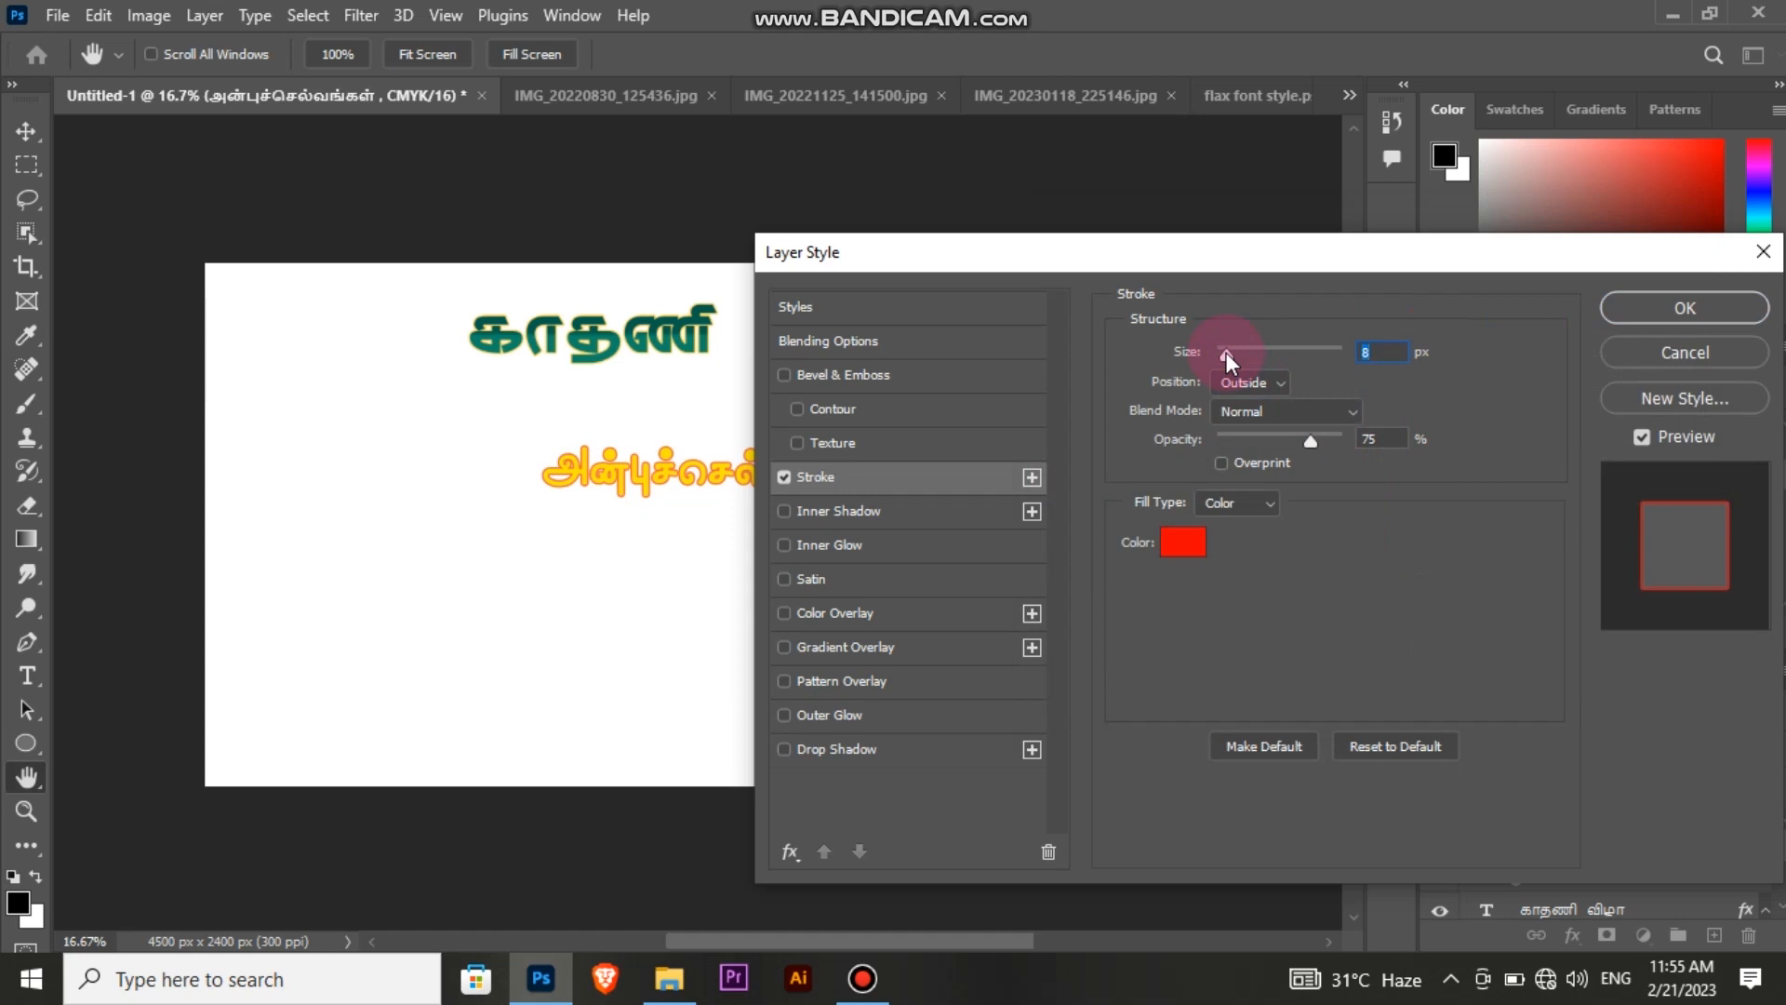
pyautogui.click(1637, 314)
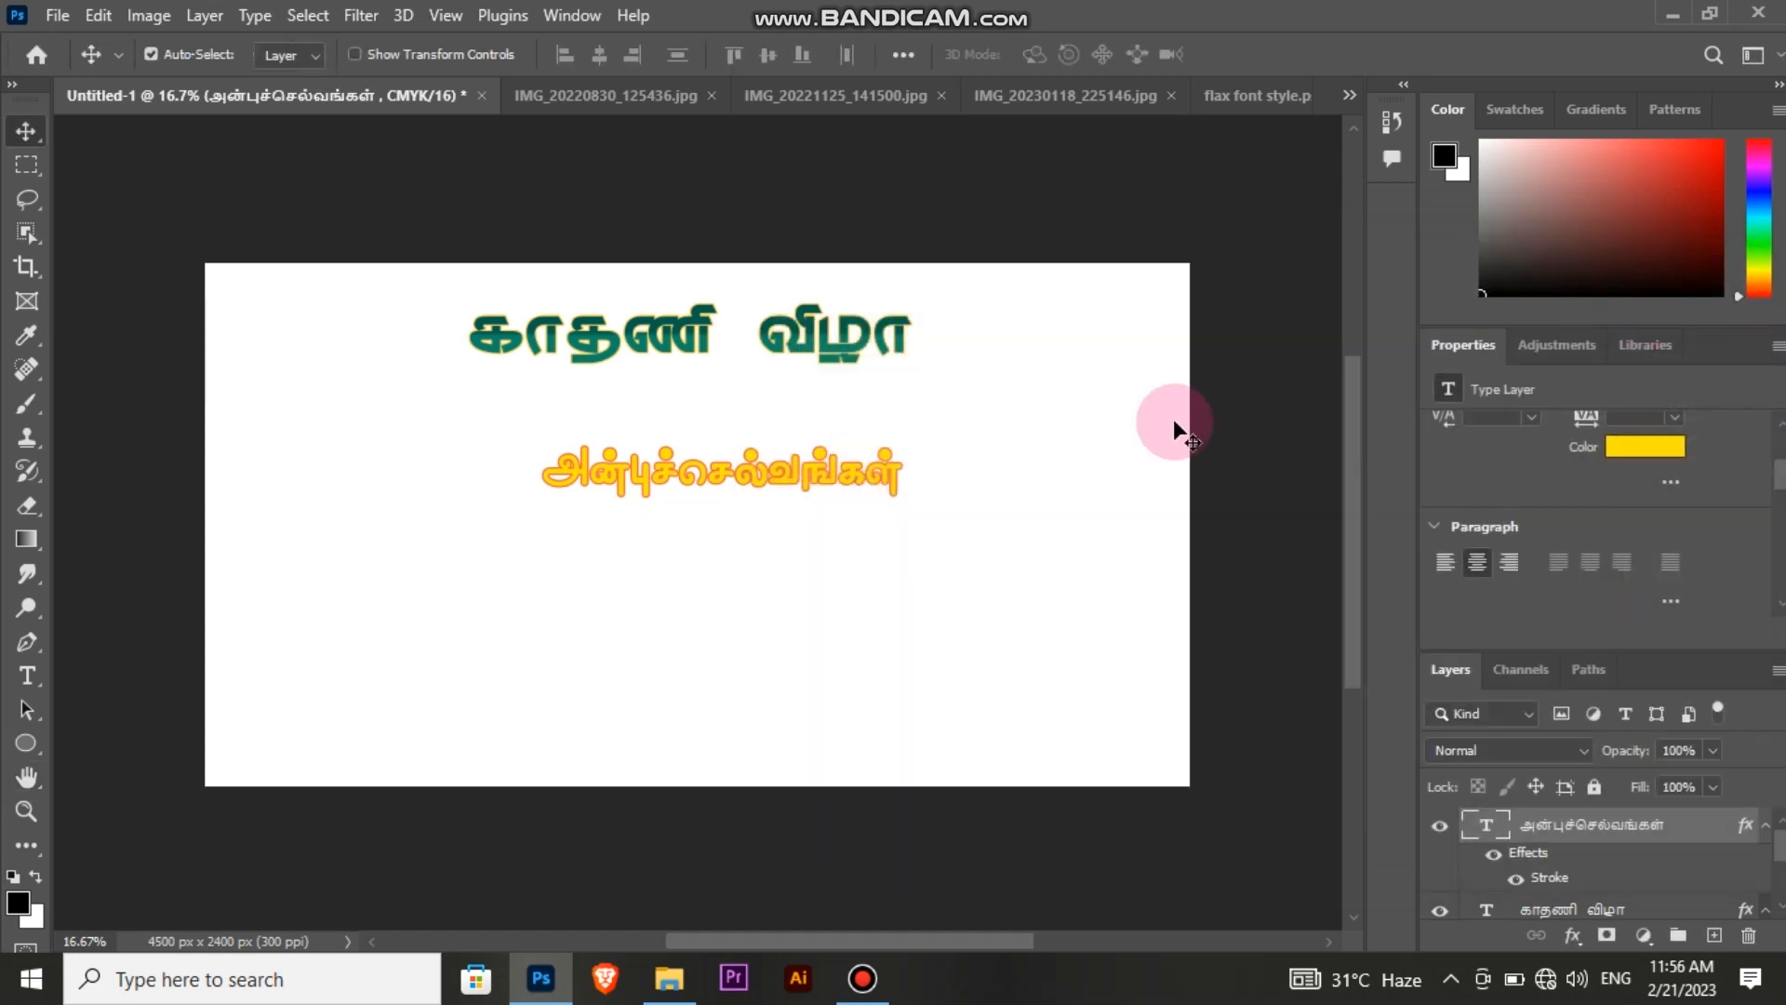
# Step: Scale down the "அன்புச்செல்வங்கள்" text and apply the 83.08% scaling of the four-line welcome text
pyautogui.hotkey('ctrl', 't')
pyautogui.moveTo(926, 476); pyautogui.dragTo(794, 472)
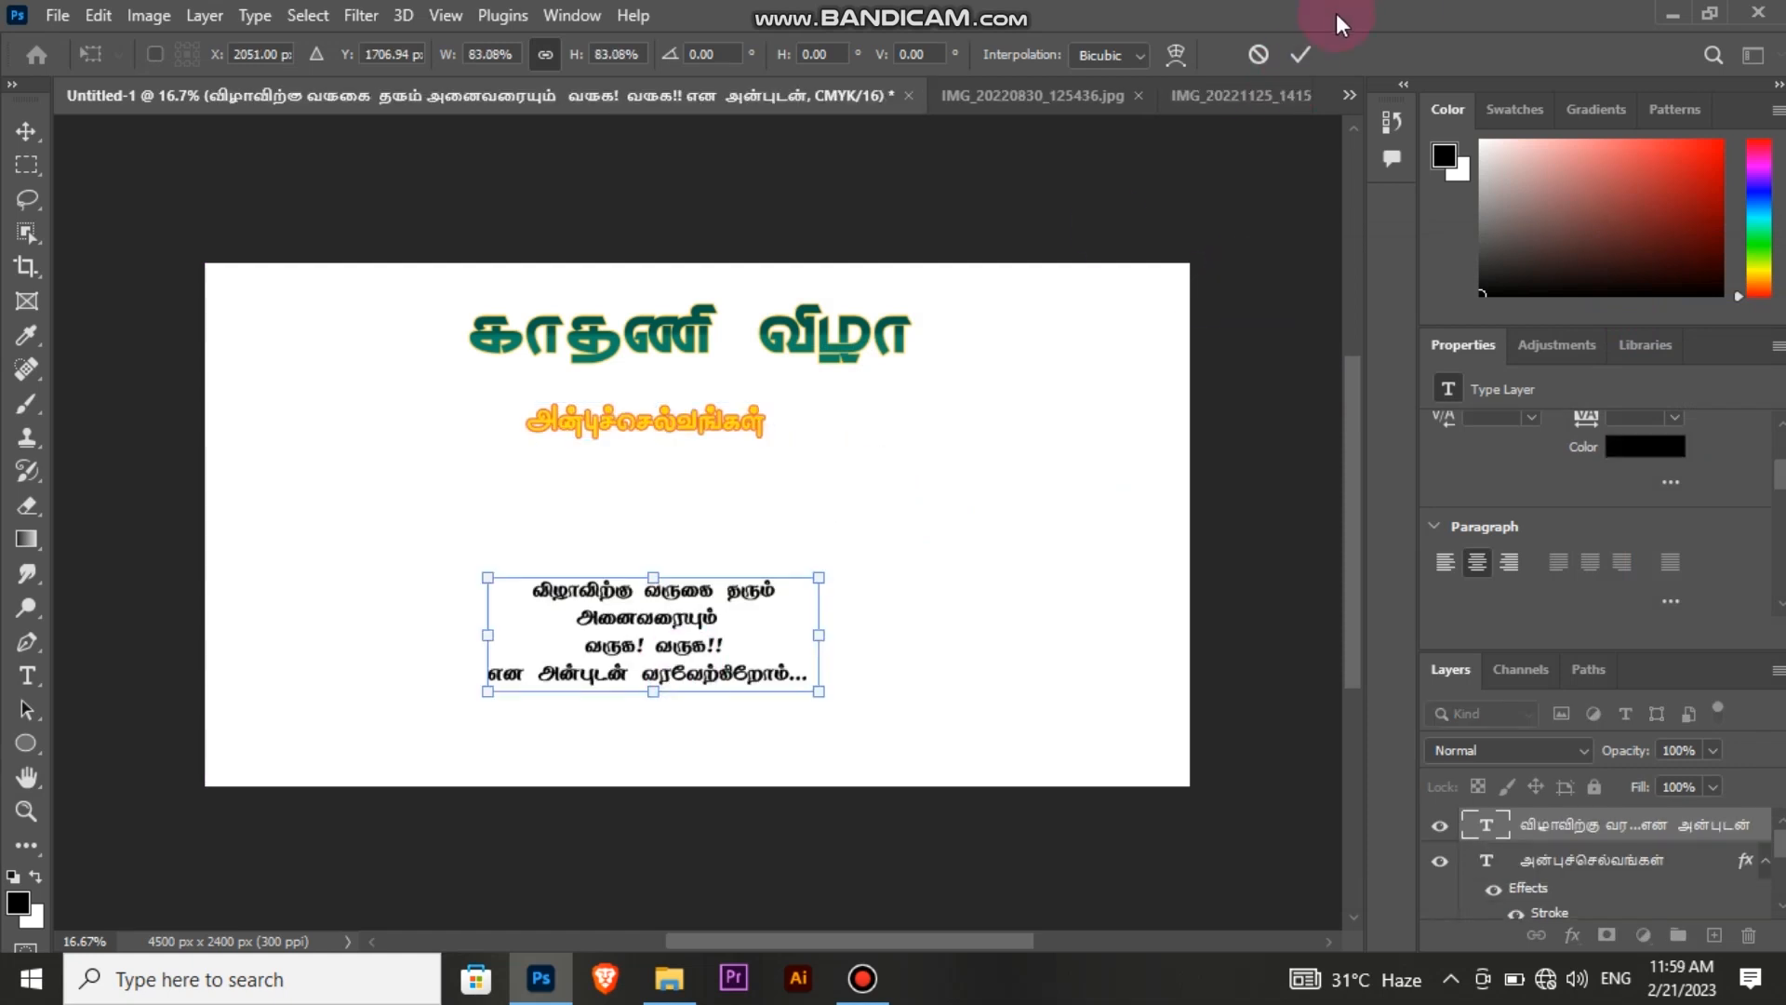
pyautogui.press('Return')
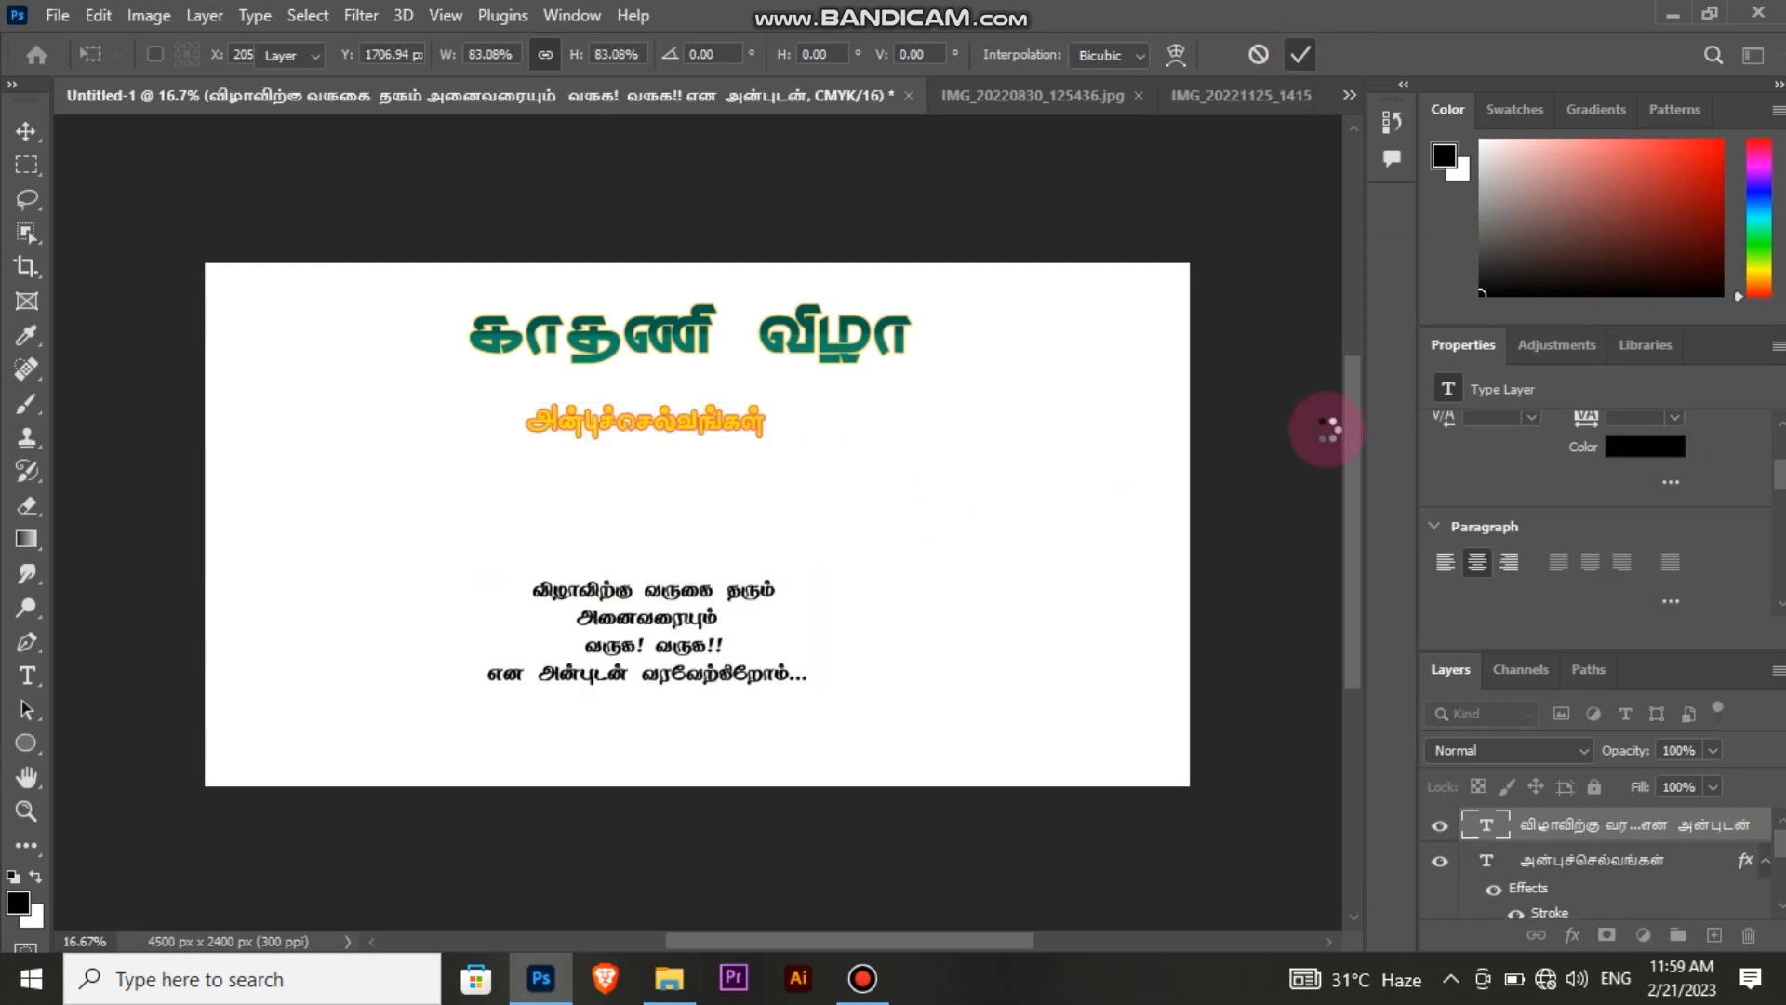
pyautogui.click(26, 676)
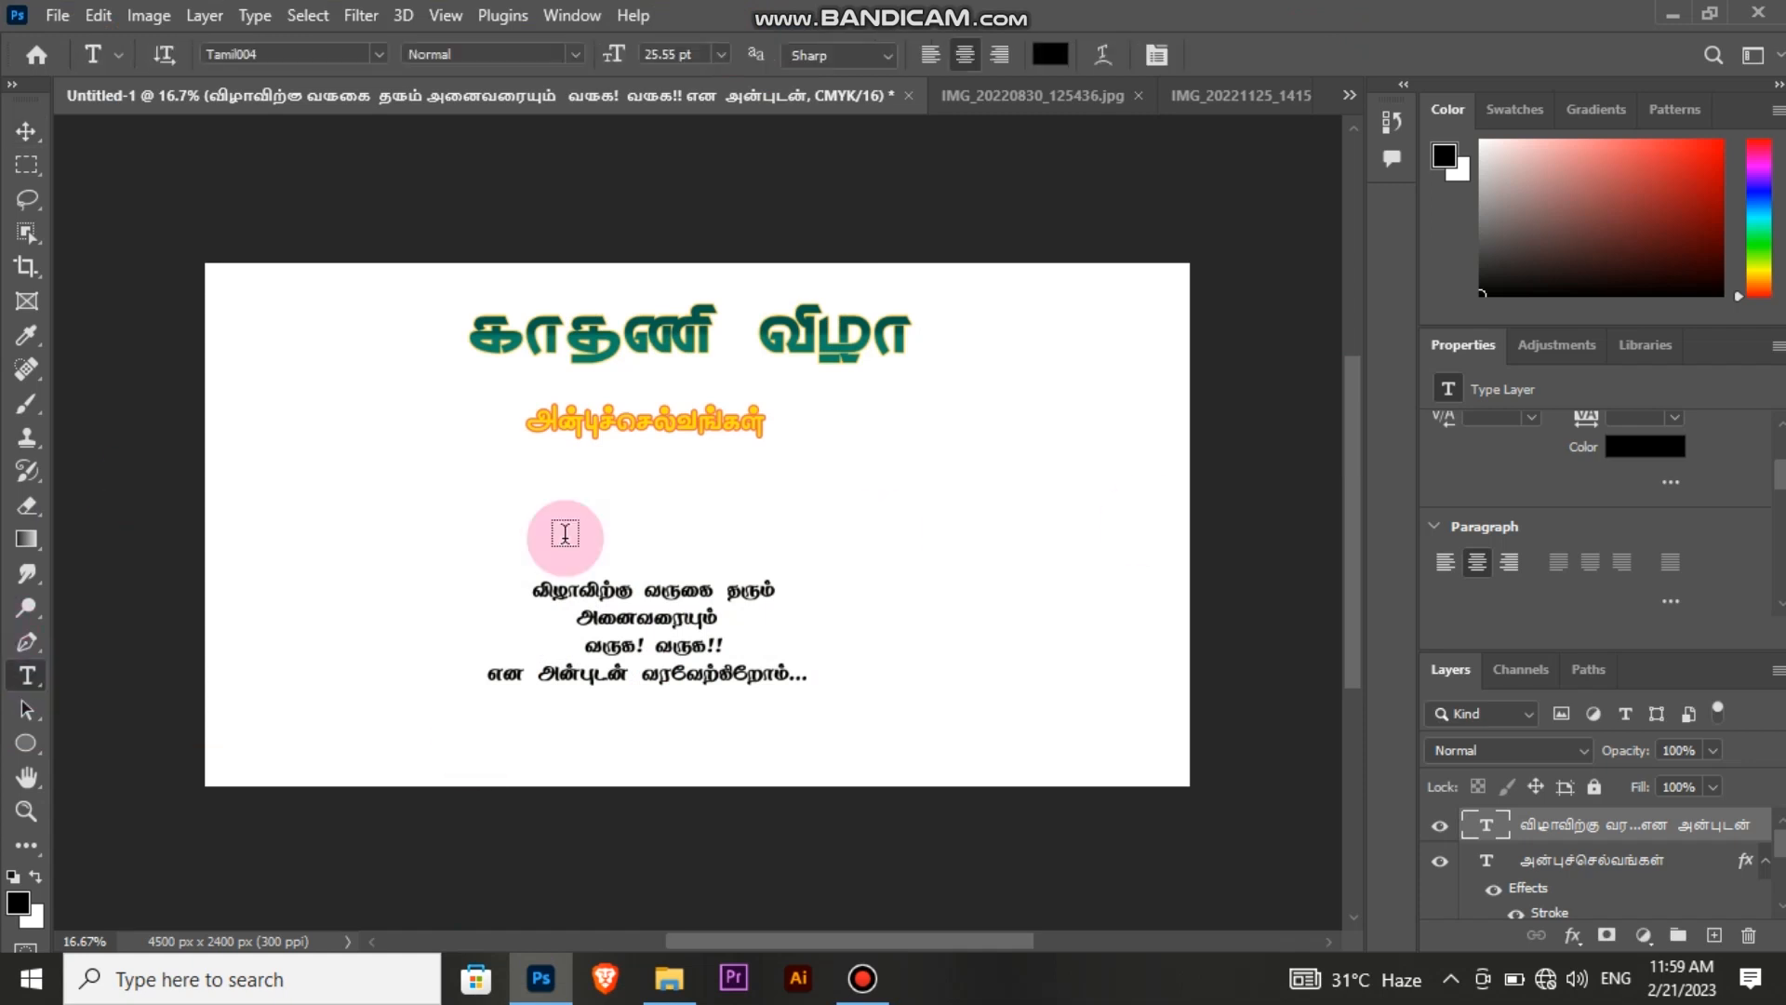
pyautogui.moveTo(534, 590); pyautogui.dragTo(784, 592)
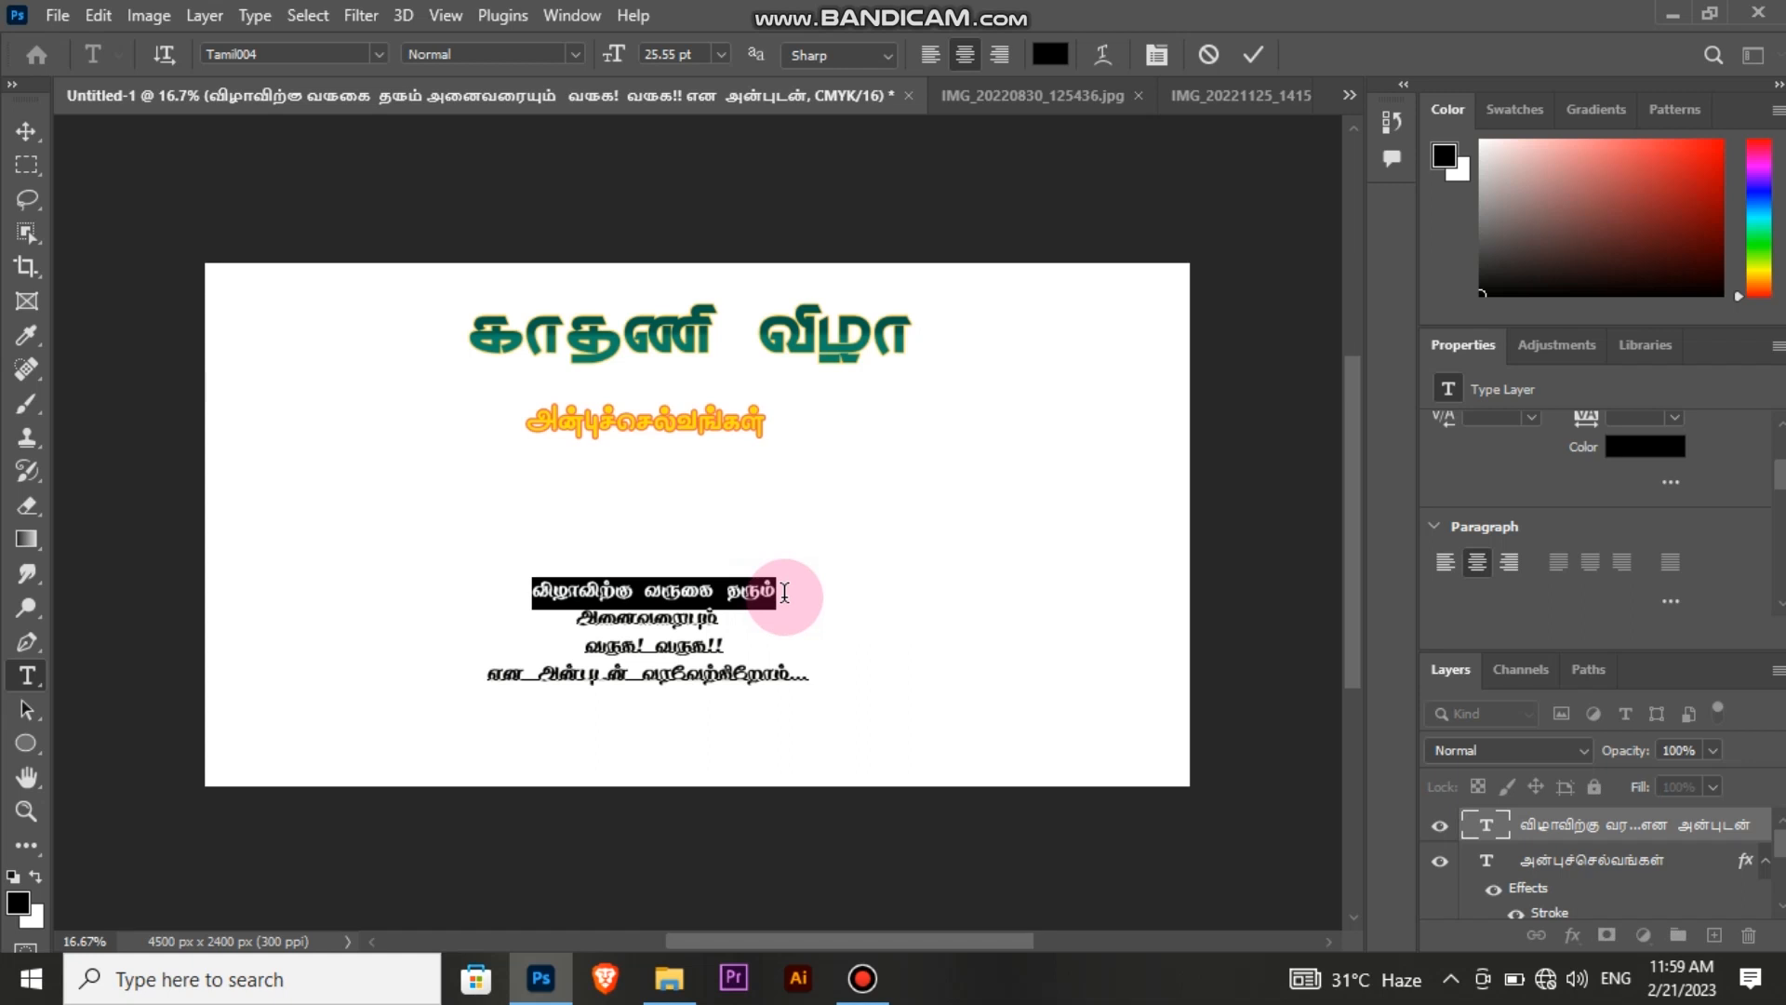
pyautogui.click(26, 130)
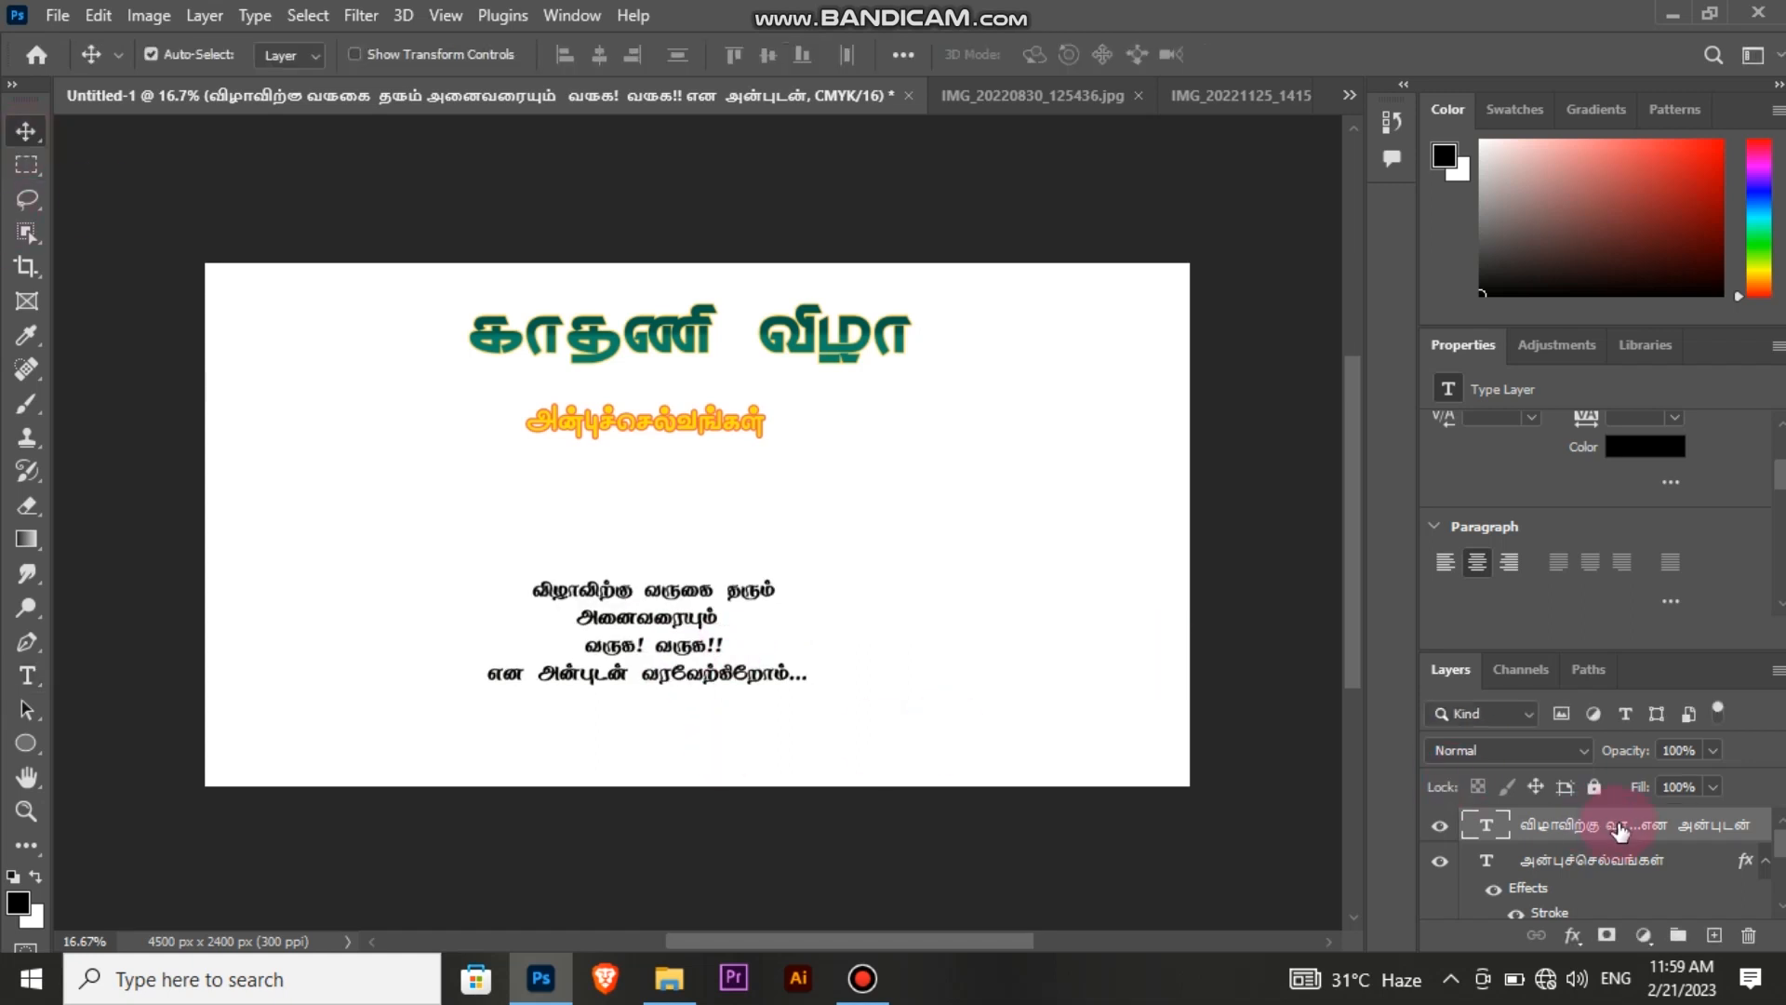
# Step: Recolor the four-line welcome text yellow #ffd200
pyautogui.click(1645, 447)
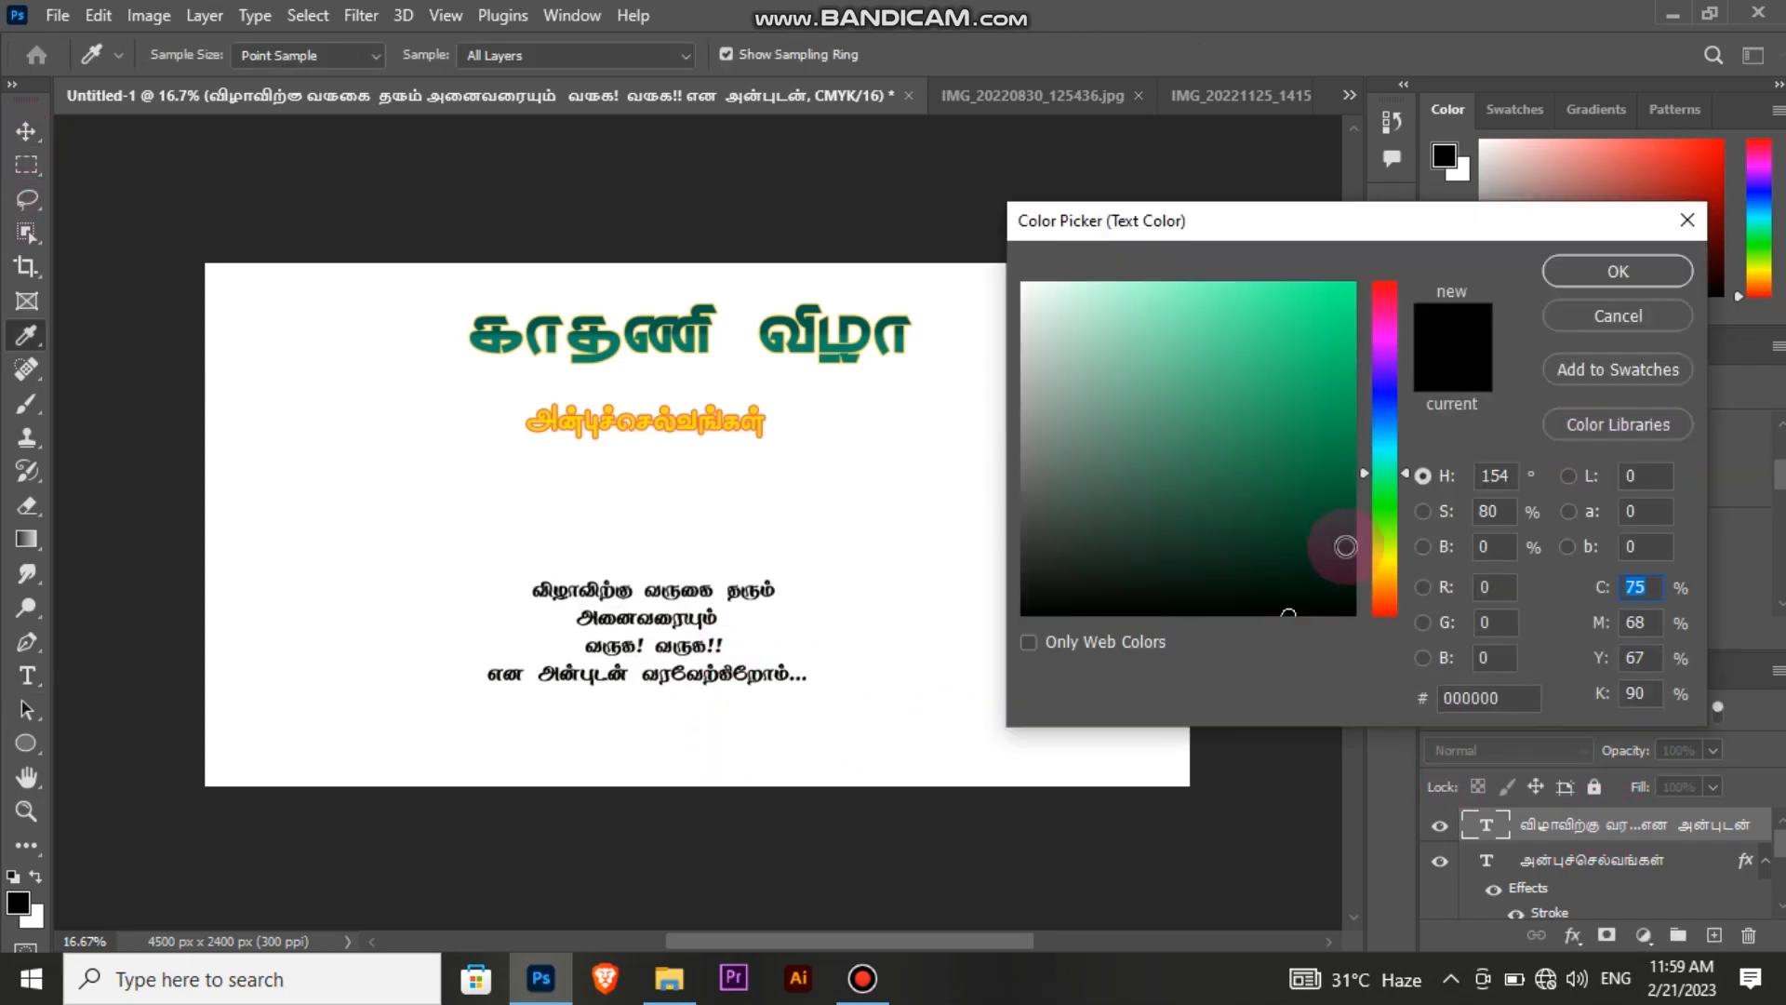
pyautogui.click(1325, 496)
pyautogui.moveTo(1386, 406); pyautogui.dragTo(1388, 294)
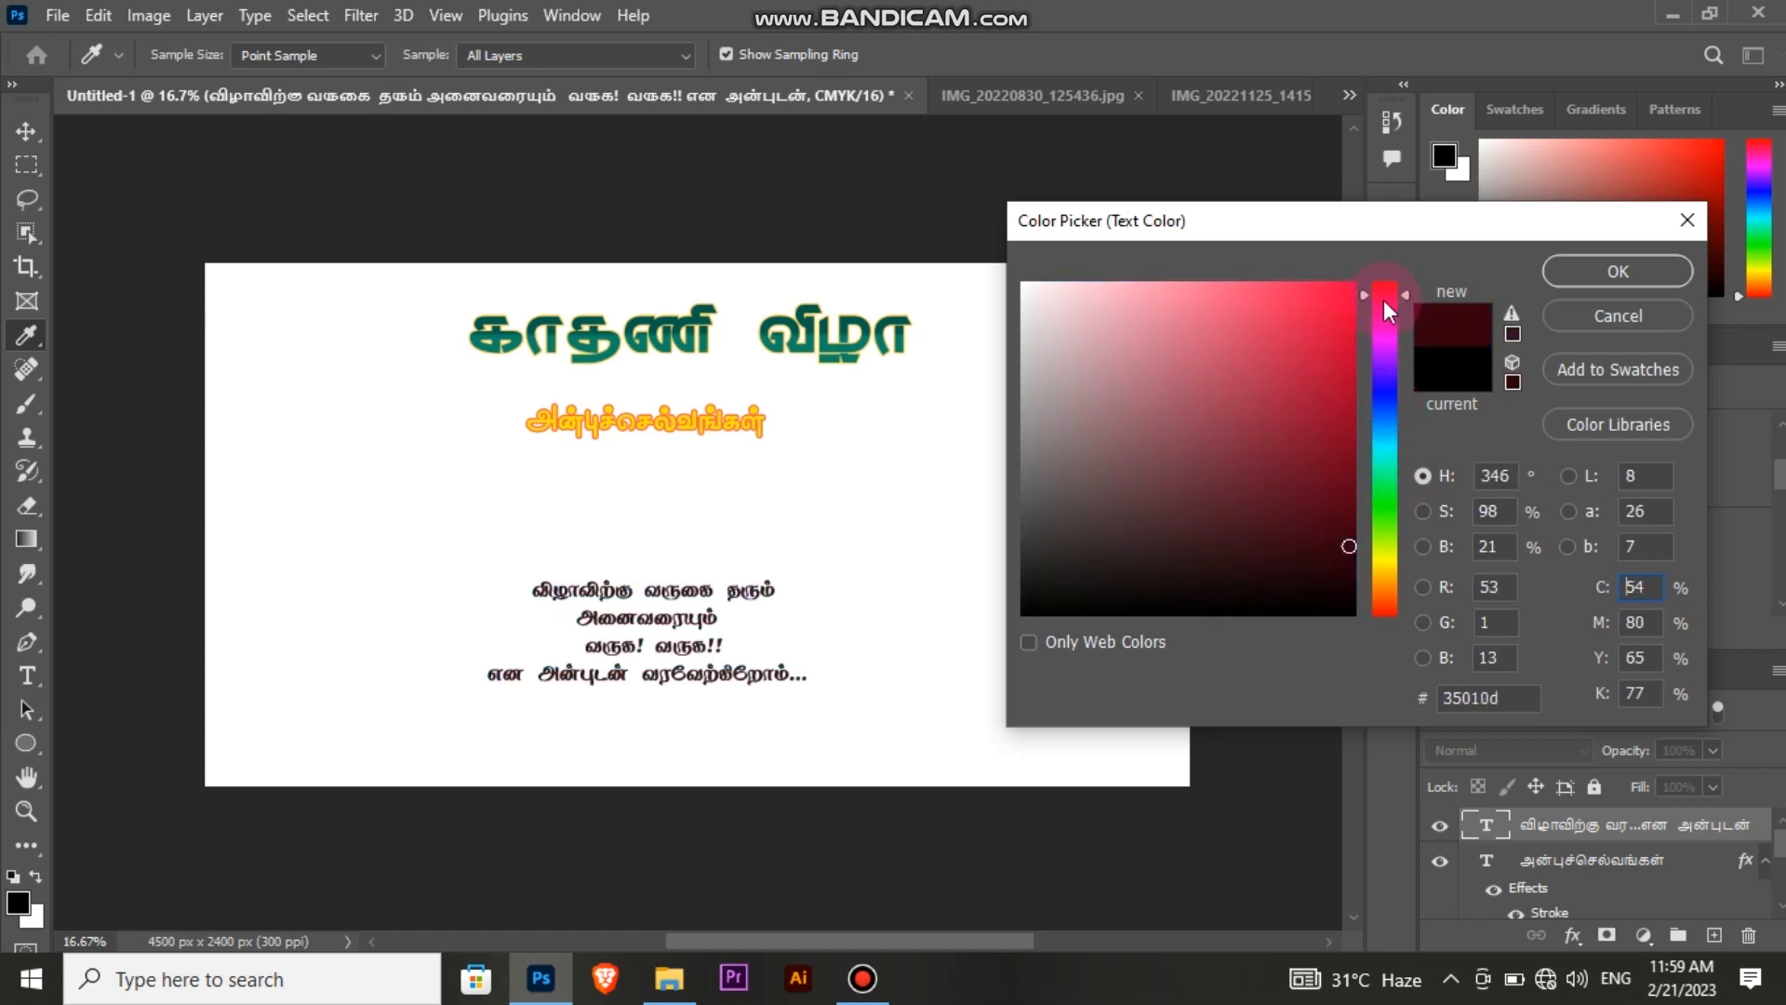
pyautogui.moveTo(1384, 577); pyautogui.dragTo(1394, 570)
pyautogui.moveTo(1349, 287); pyautogui.dragTo(1386, 224)
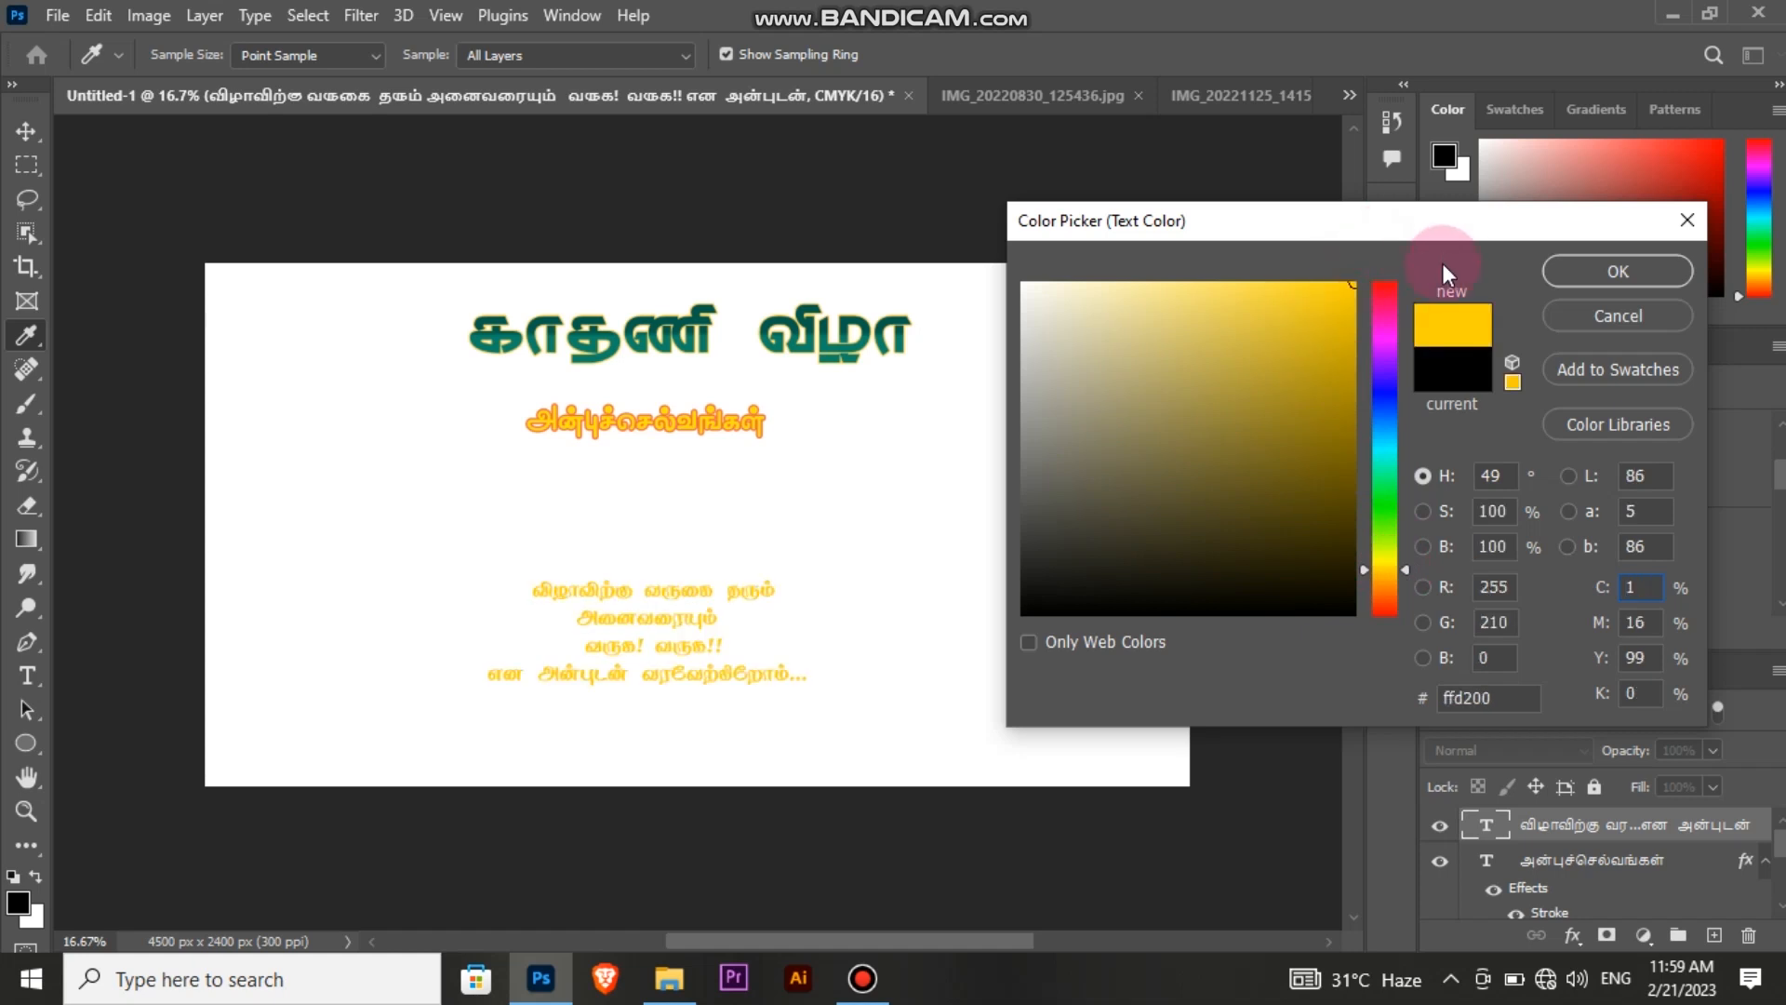
pyautogui.click(1546, 272)
# Step: Add a black #000000 outside Stroke with a size of 3 px to the four-line welcome text
pyautogui.click(1766, 825)
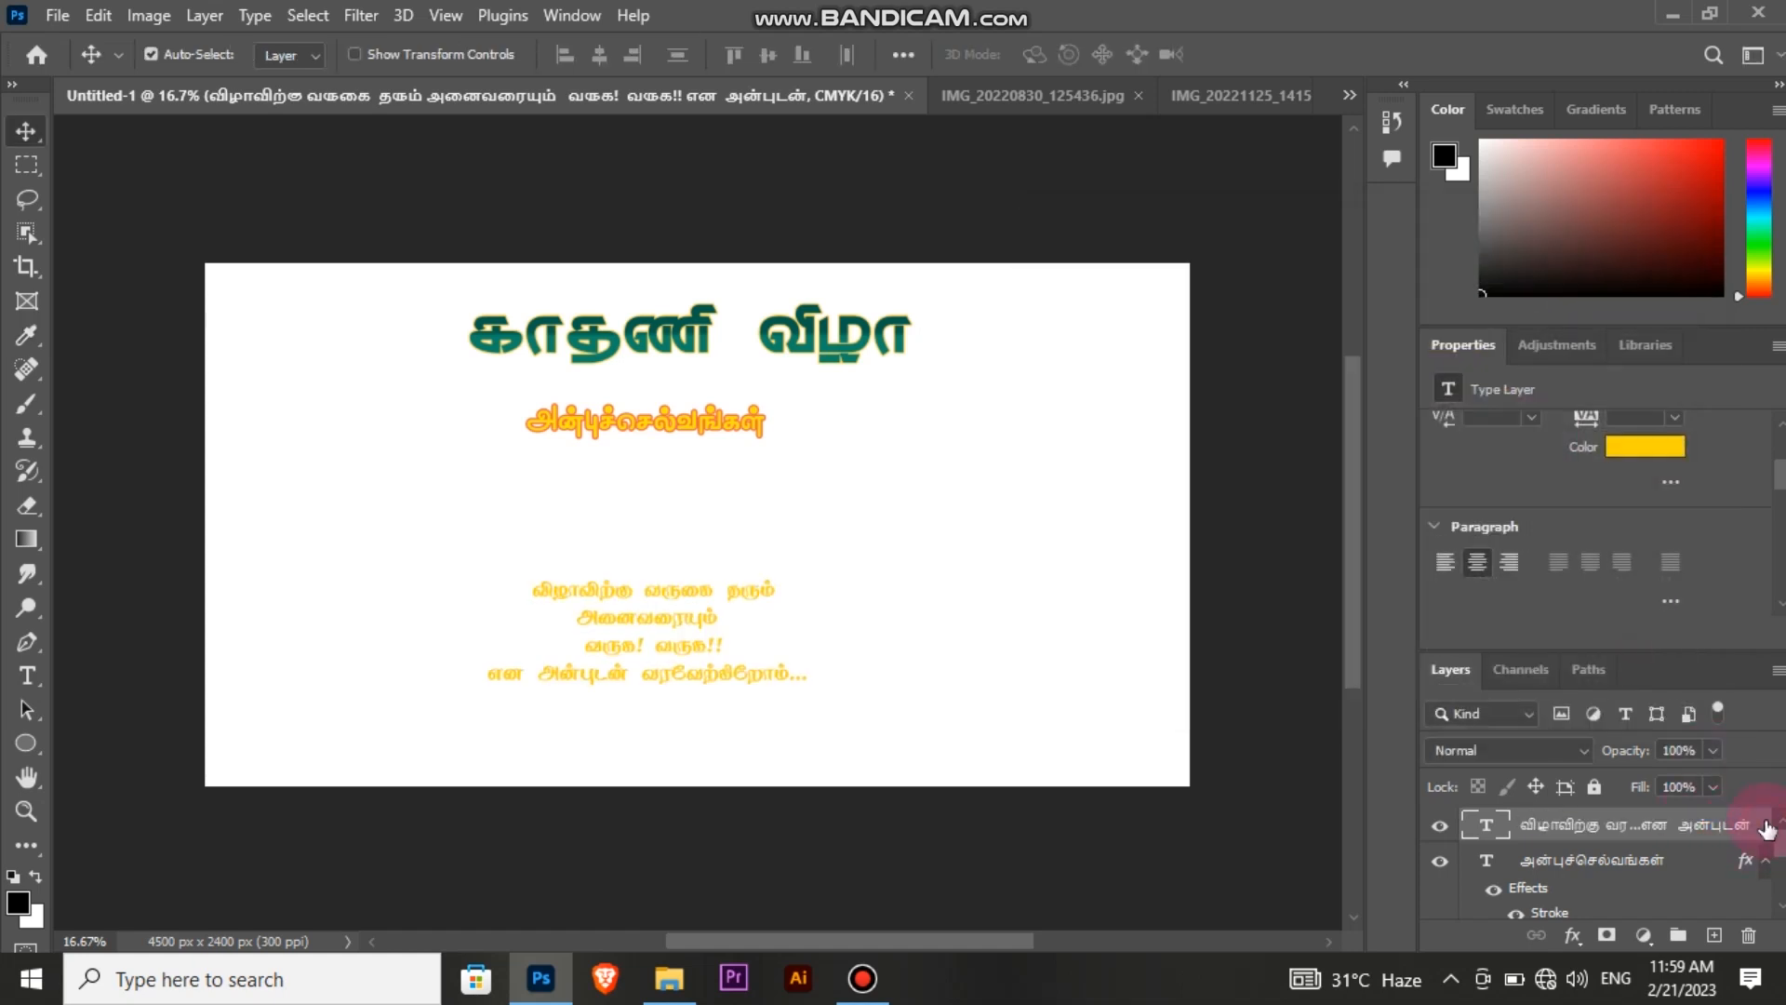
pyautogui.doubleClick(1766, 825)
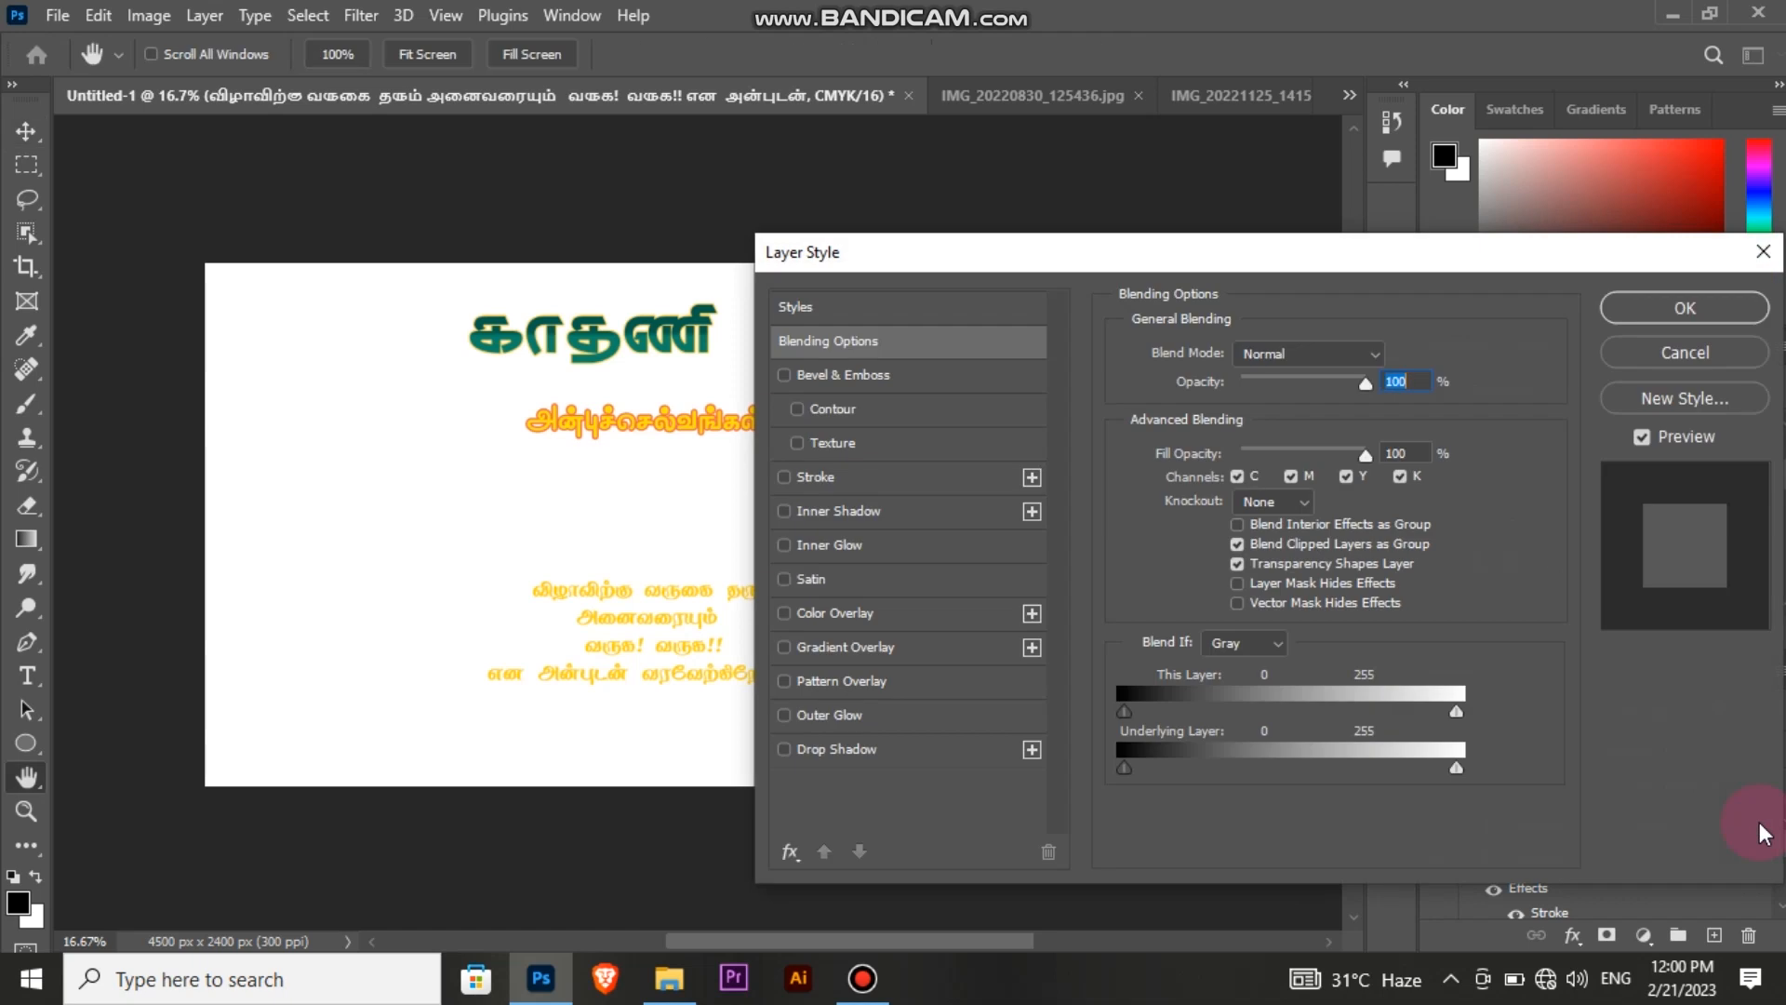
pyautogui.click(828, 481)
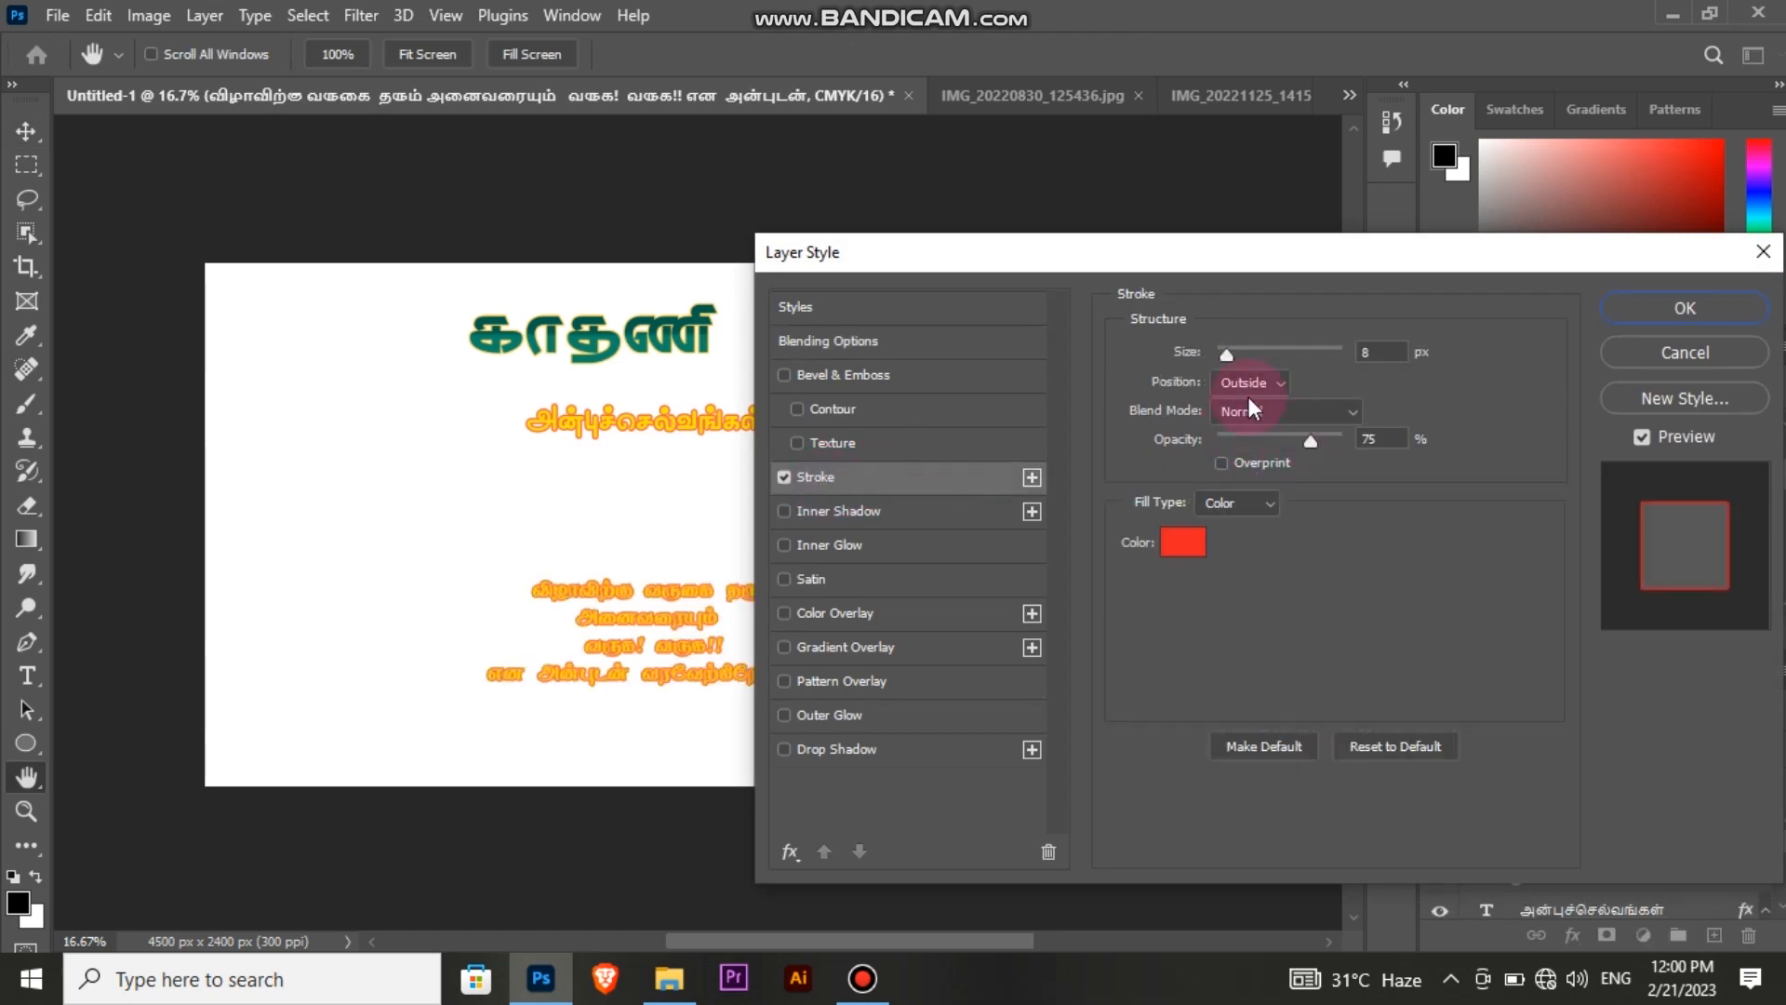
pyautogui.click(1184, 543)
pyautogui.click(1025, 610)
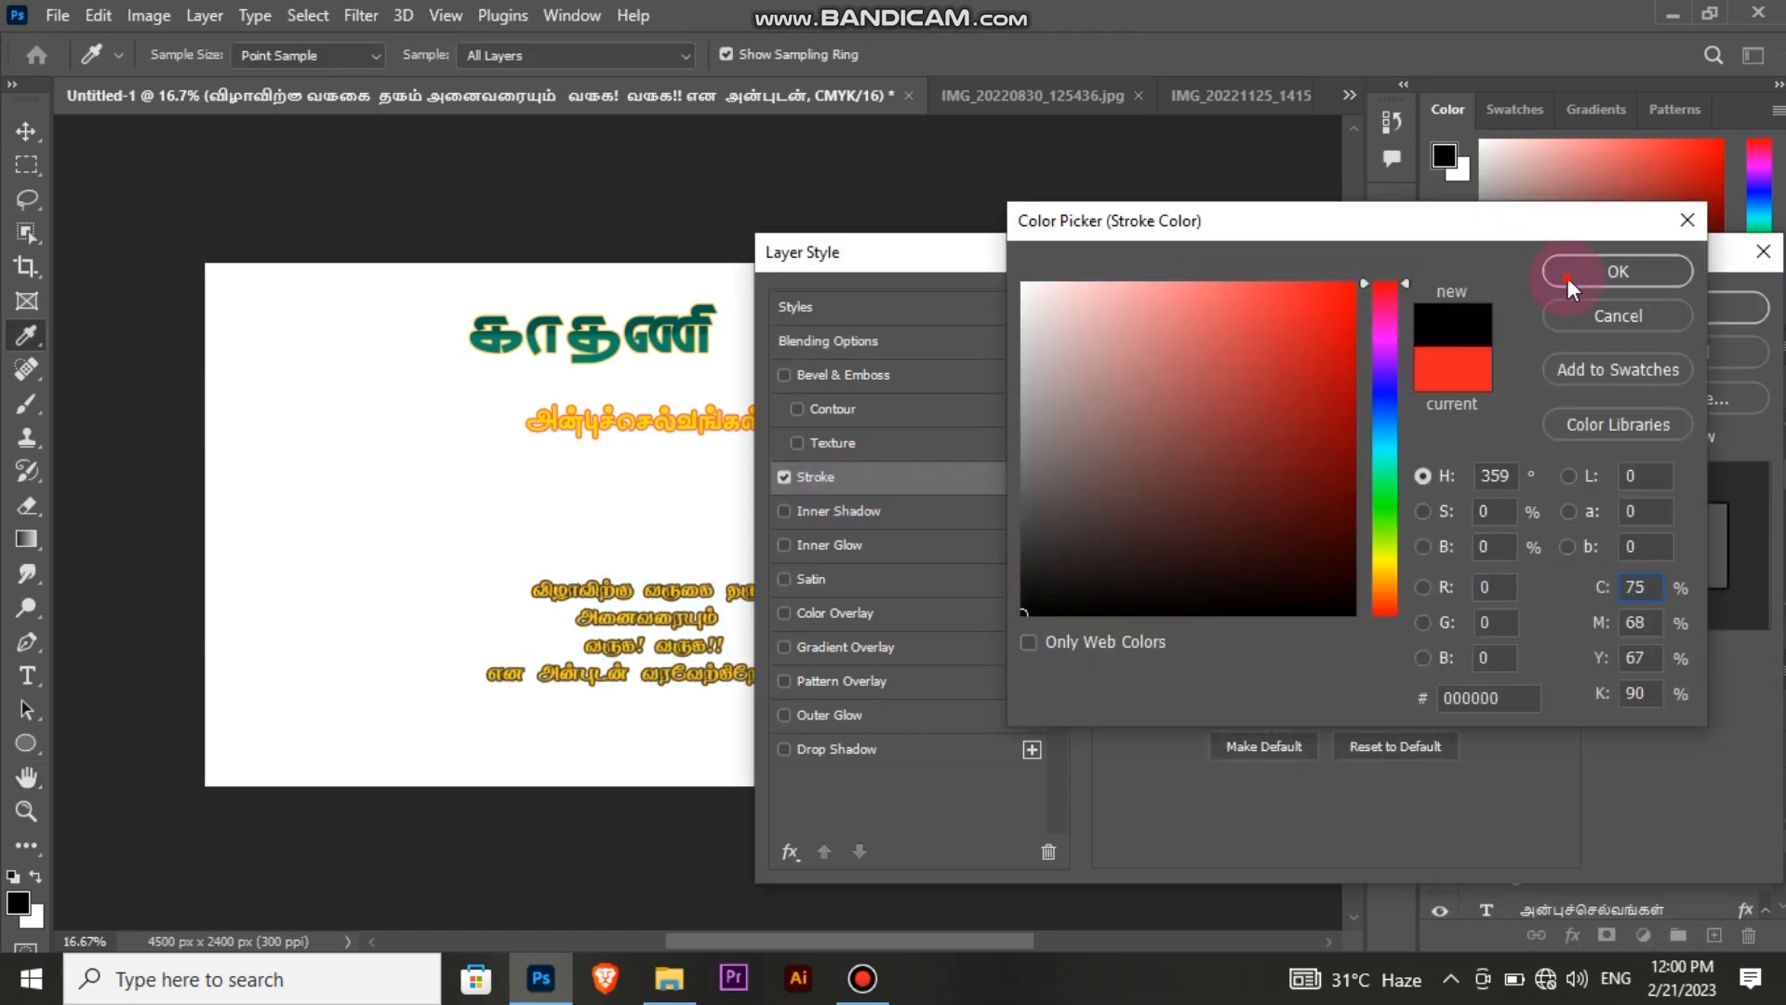
pyautogui.click(1550, 272)
pyautogui.click(1225, 354)
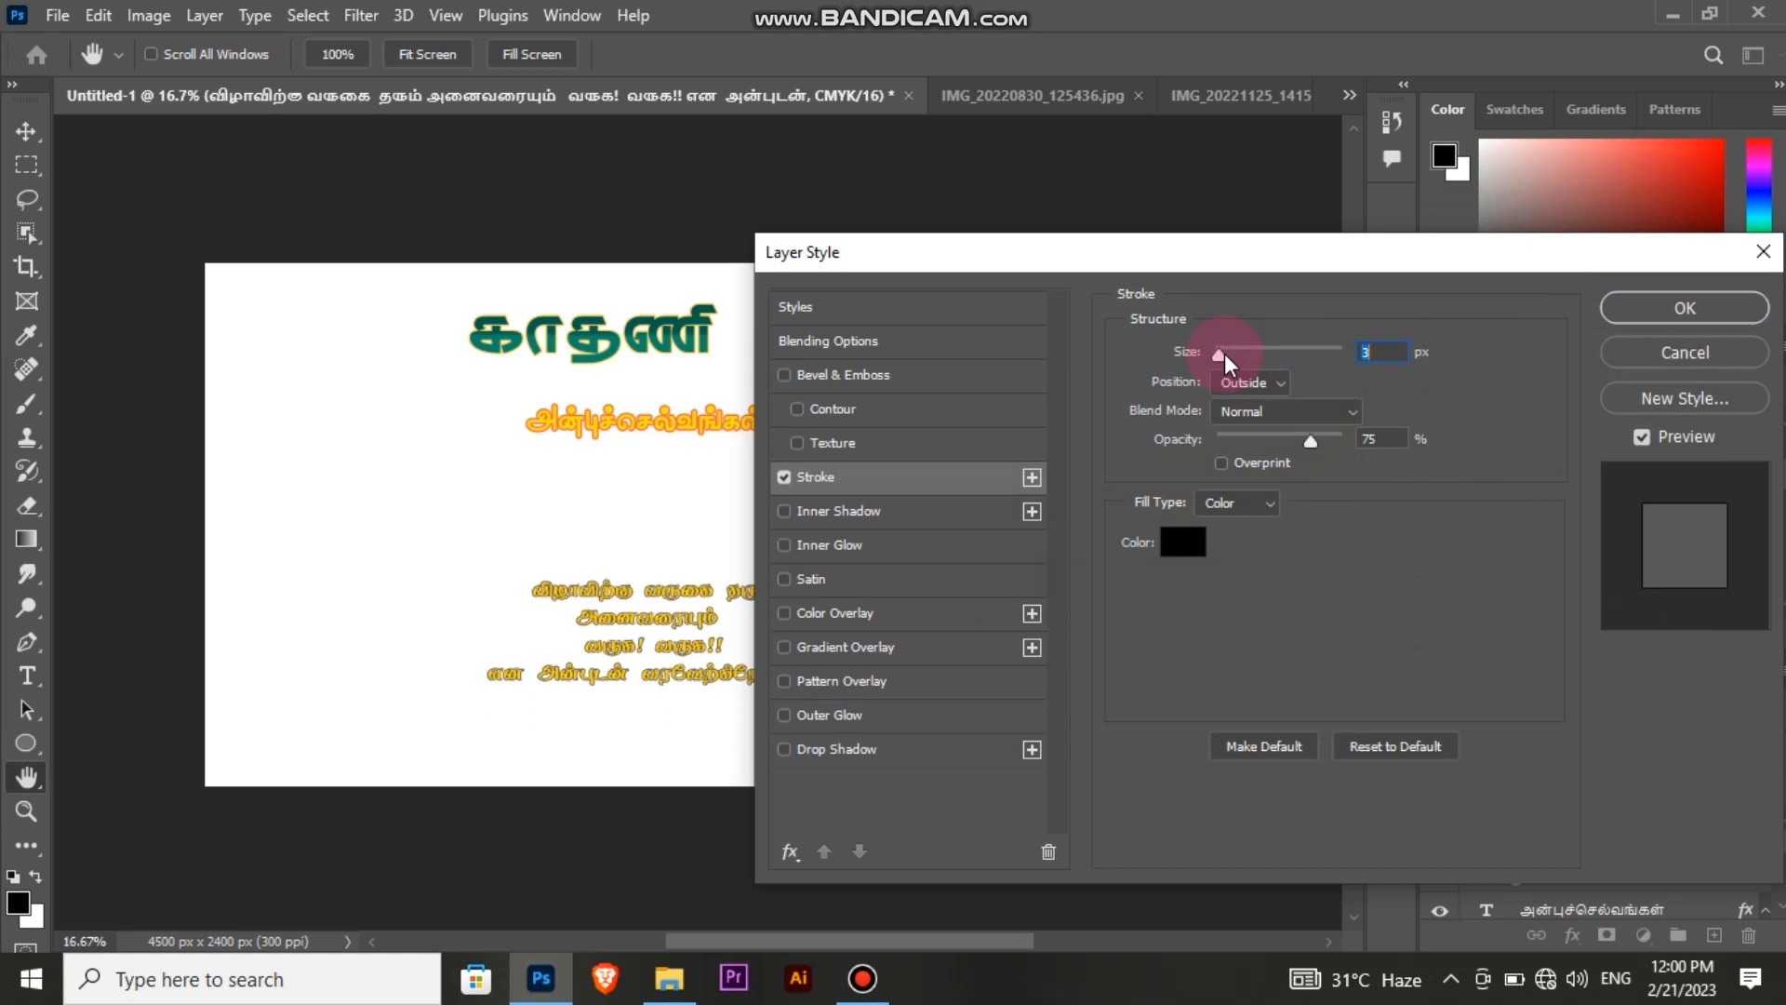
pyautogui.click(1187, 547)
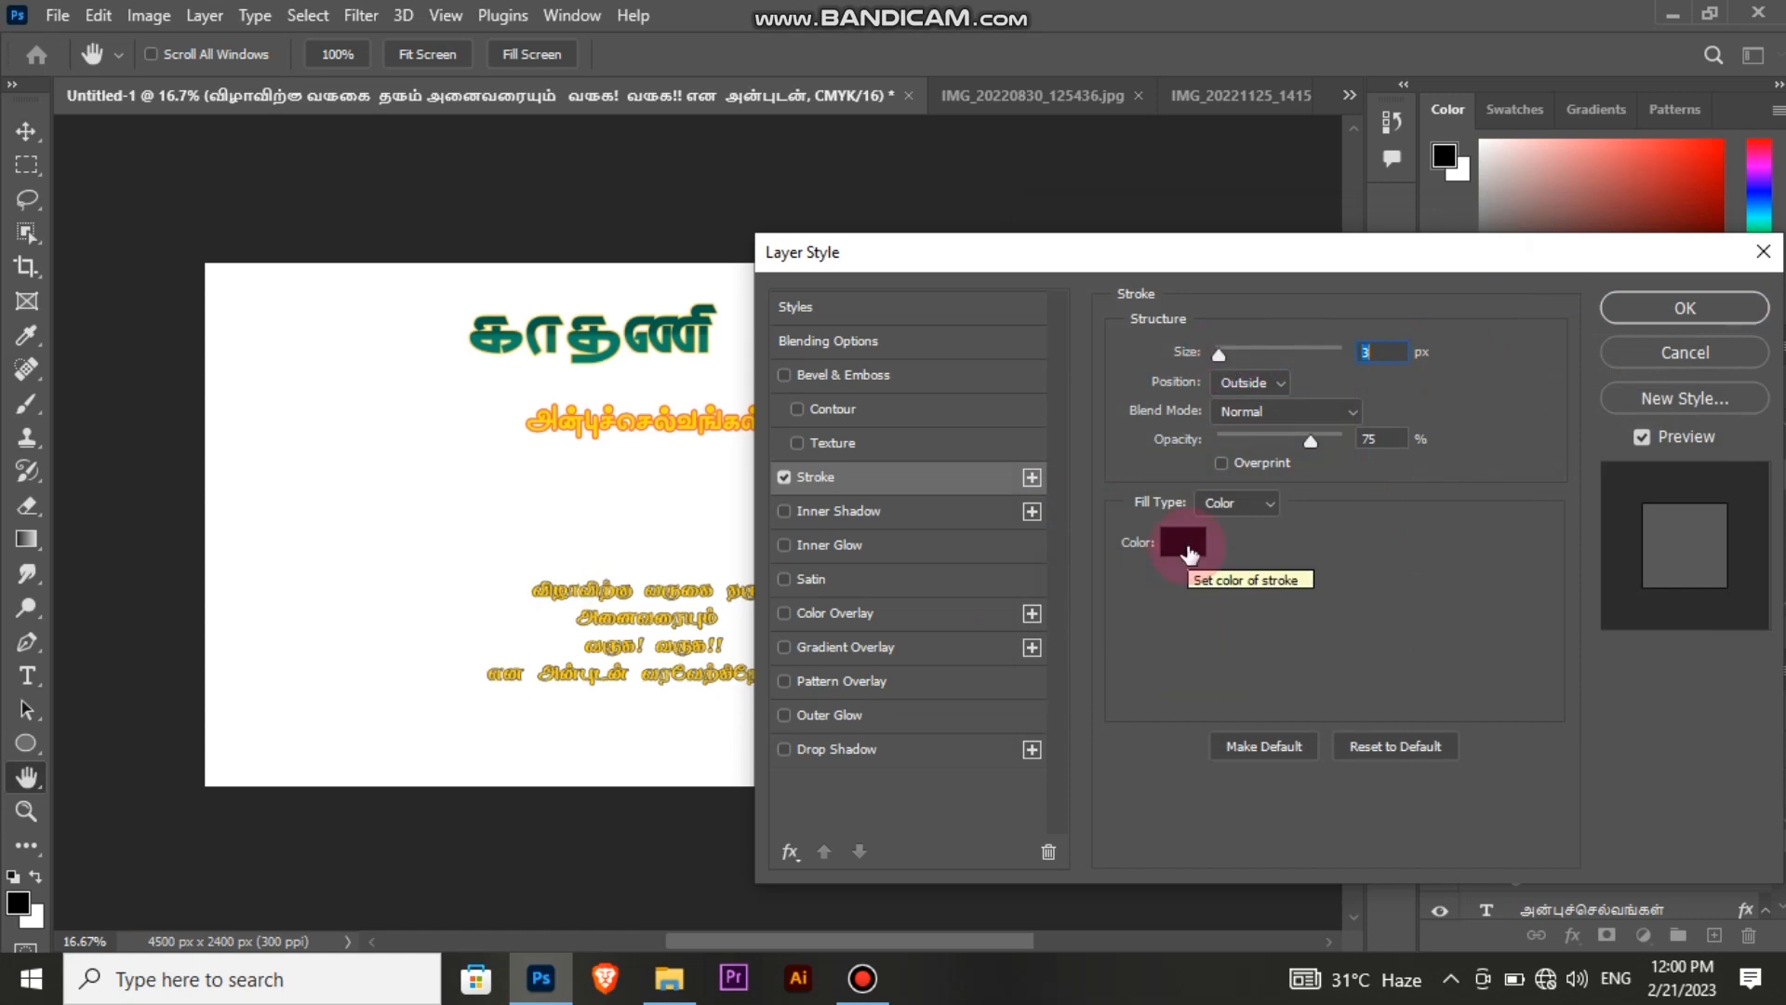
pyautogui.click(1188, 549)
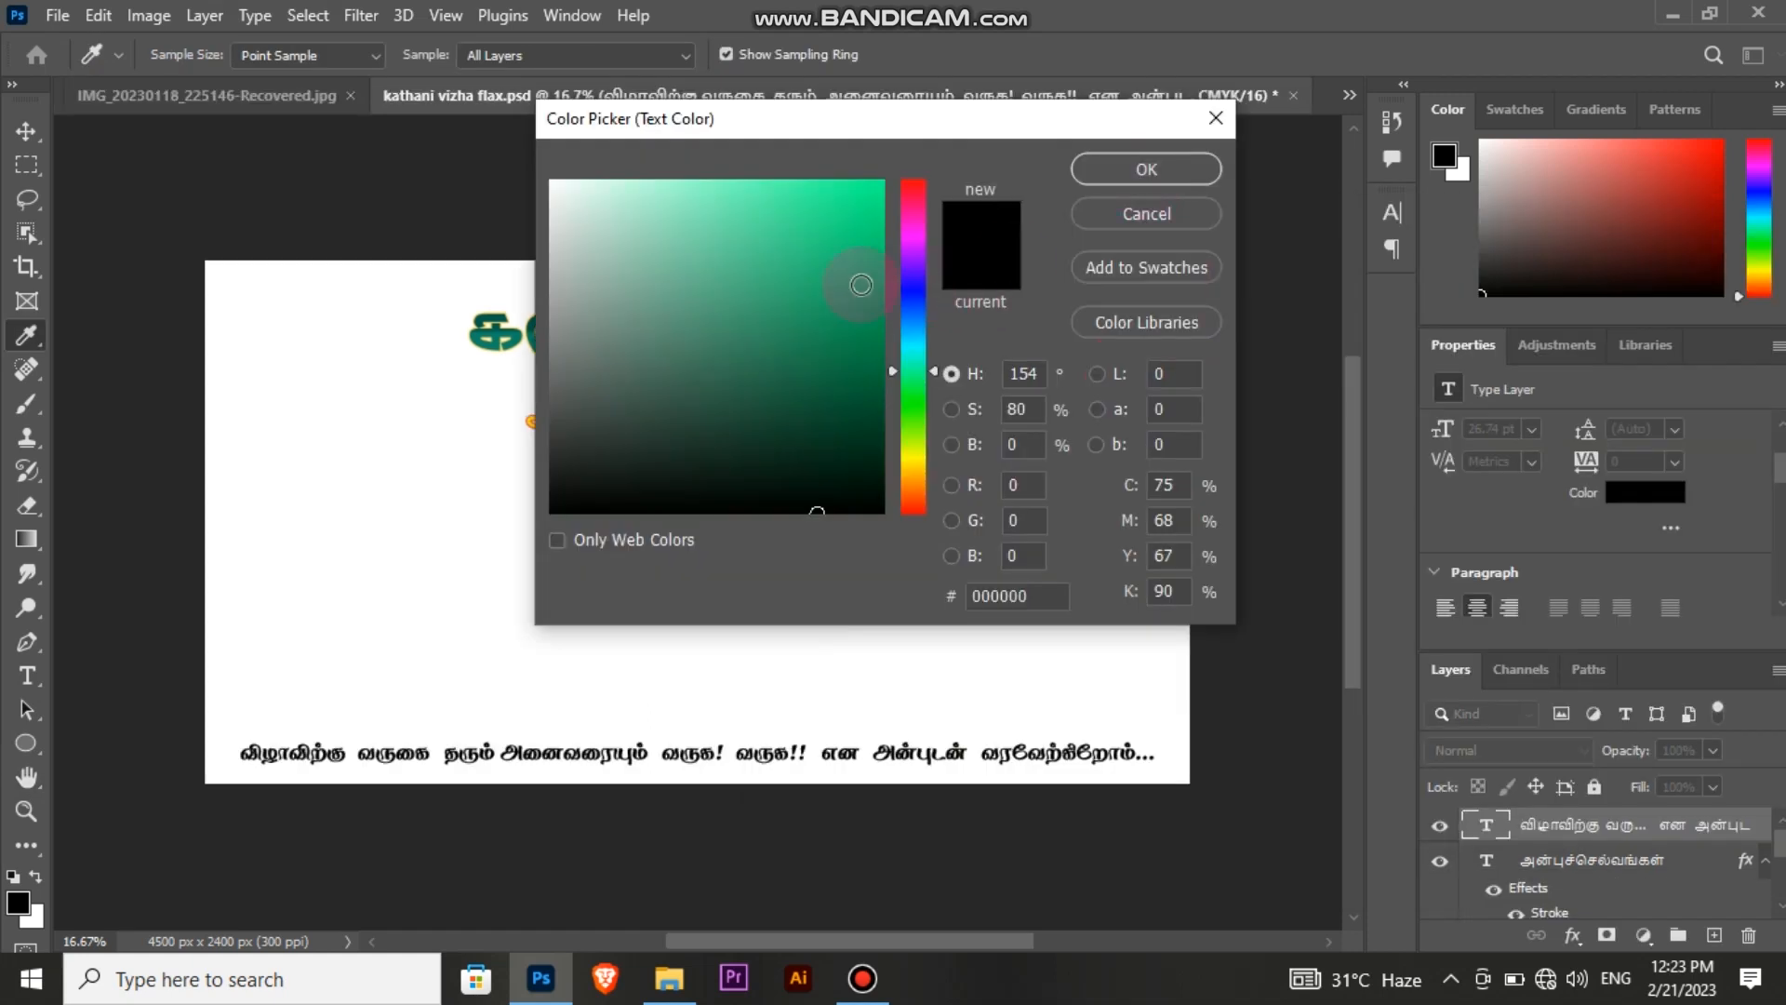
# Step: Recolor the single-line welcome text along the banner's lower edge a bright golden yellow
pyautogui.moveTo(915, 307); pyautogui.dragTo(930, 466)
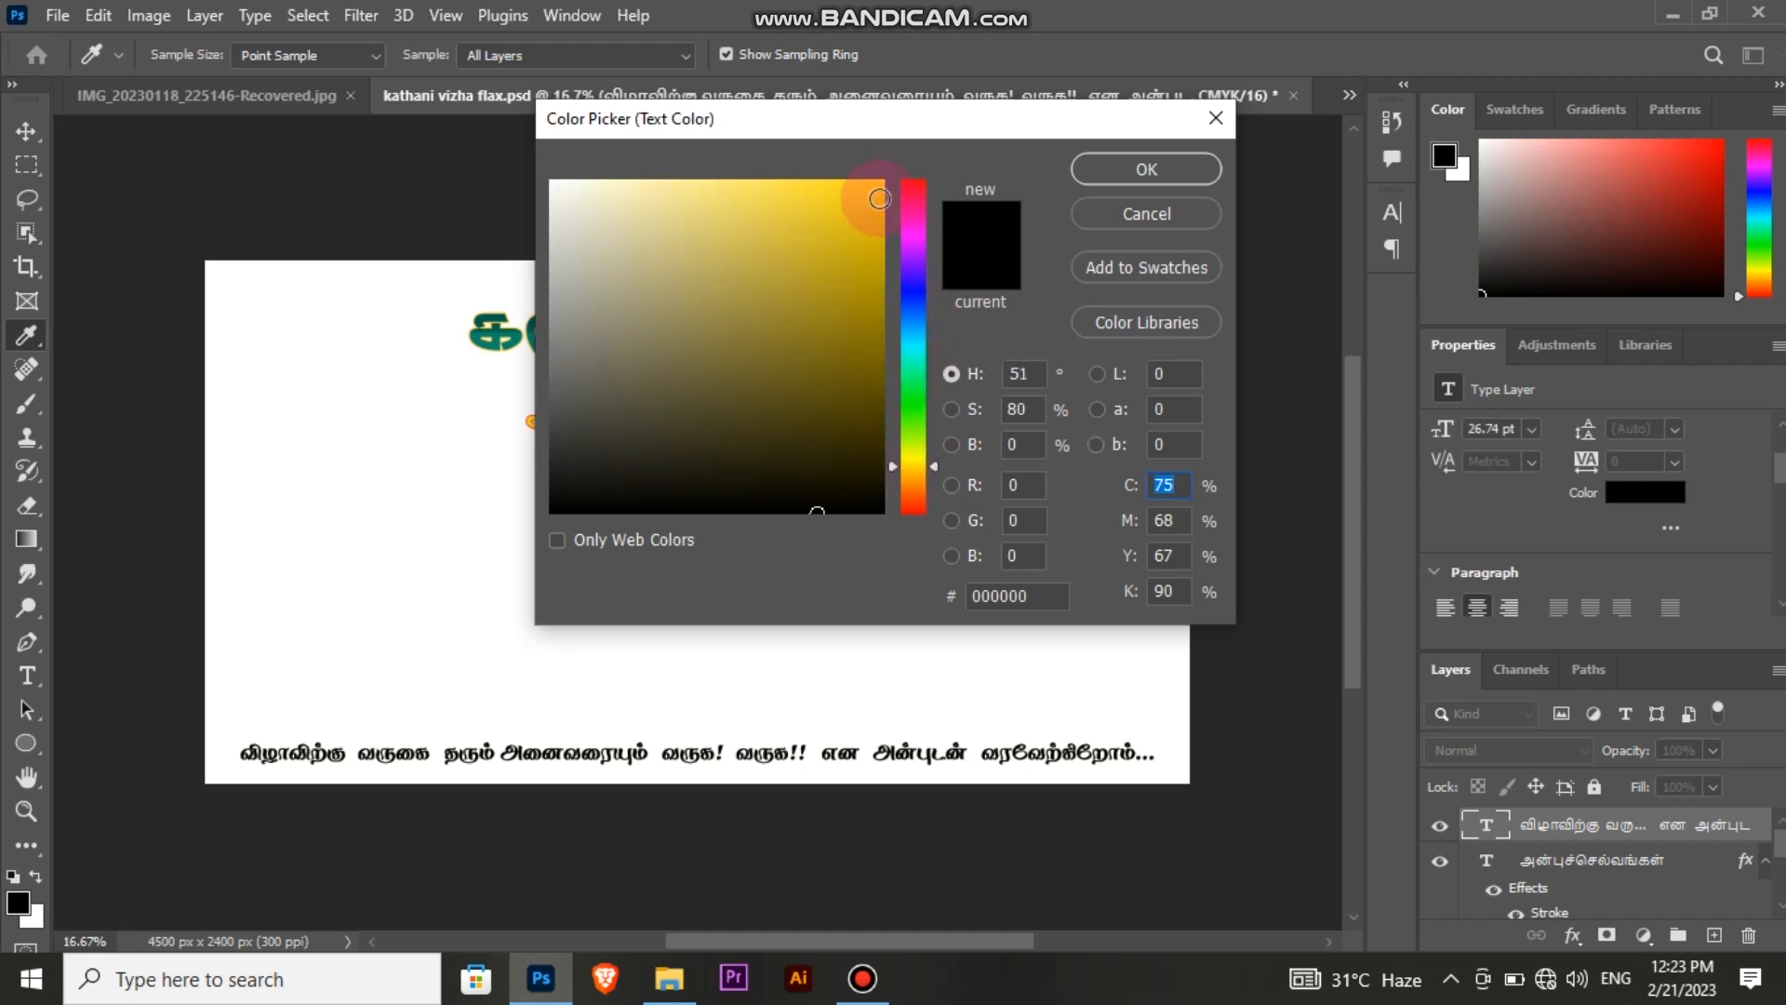
pyautogui.click(882, 181)
pyautogui.click(1180, 168)
pyautogui.click(1468, 572)
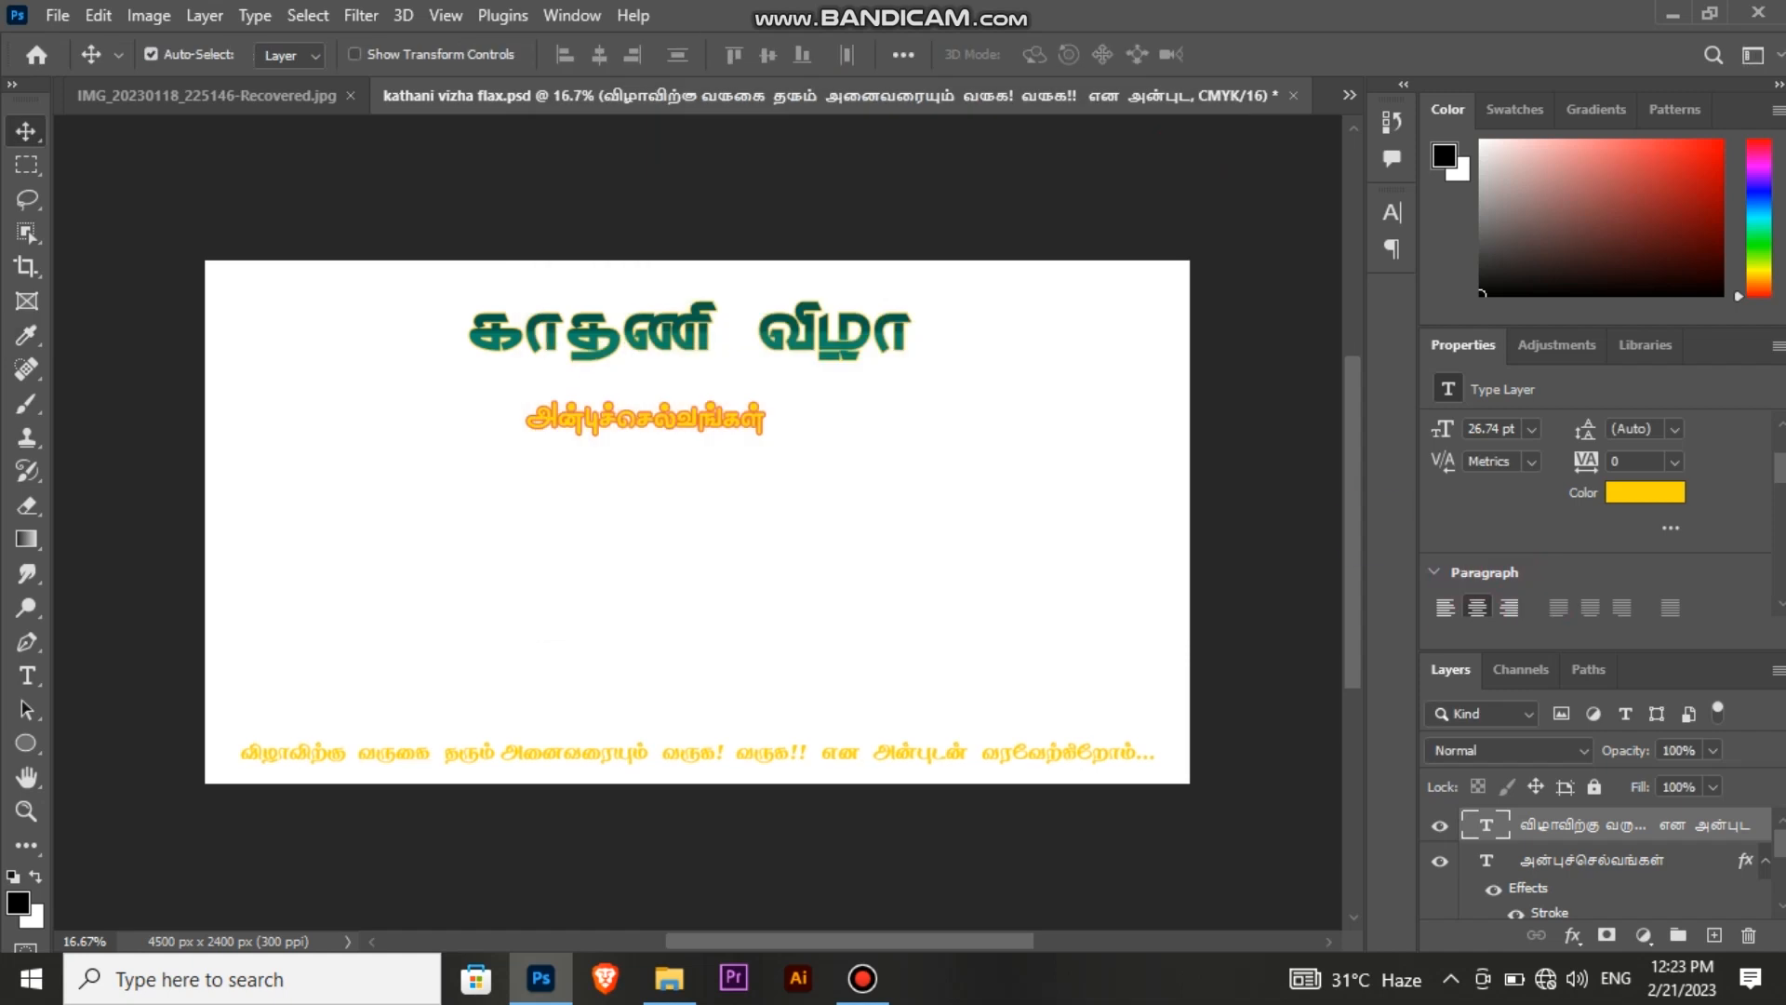
# Step: Try a black inside Stroke with a size of 1 px on the single-line welcome text
pyautogui.doubleClick(1757, 827)
pyautogui.click(1765, 827)
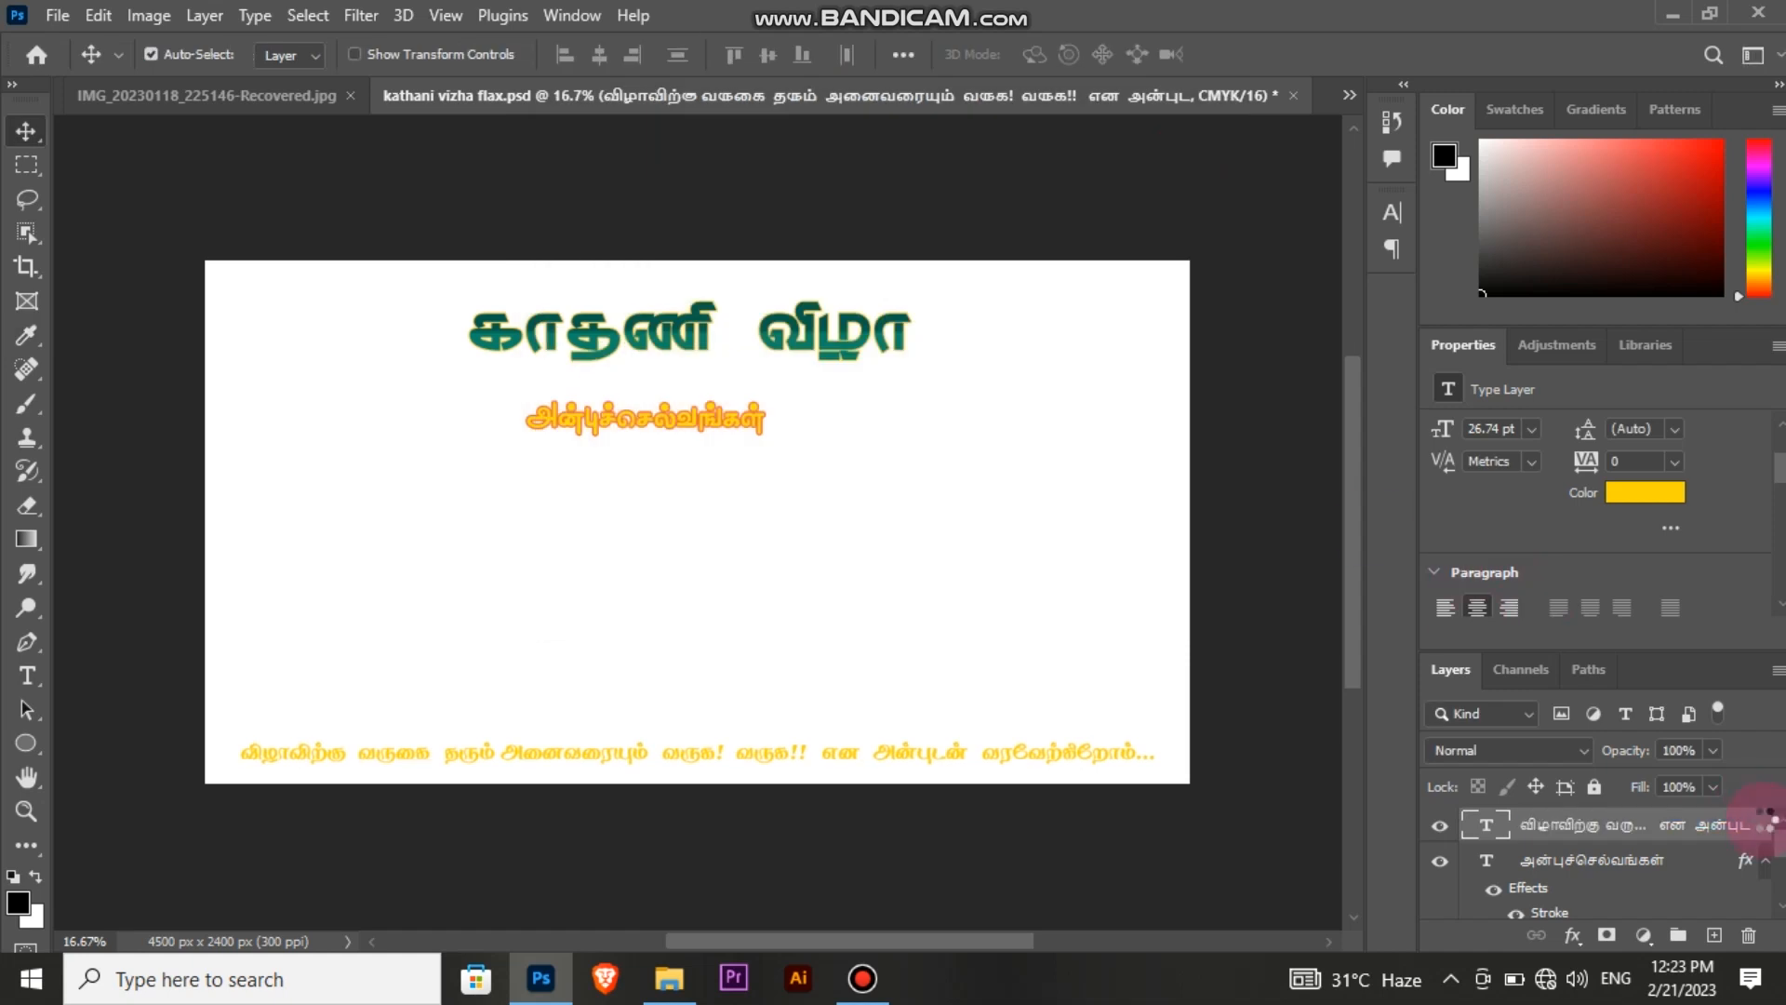
pyautogui.click(673, 521)
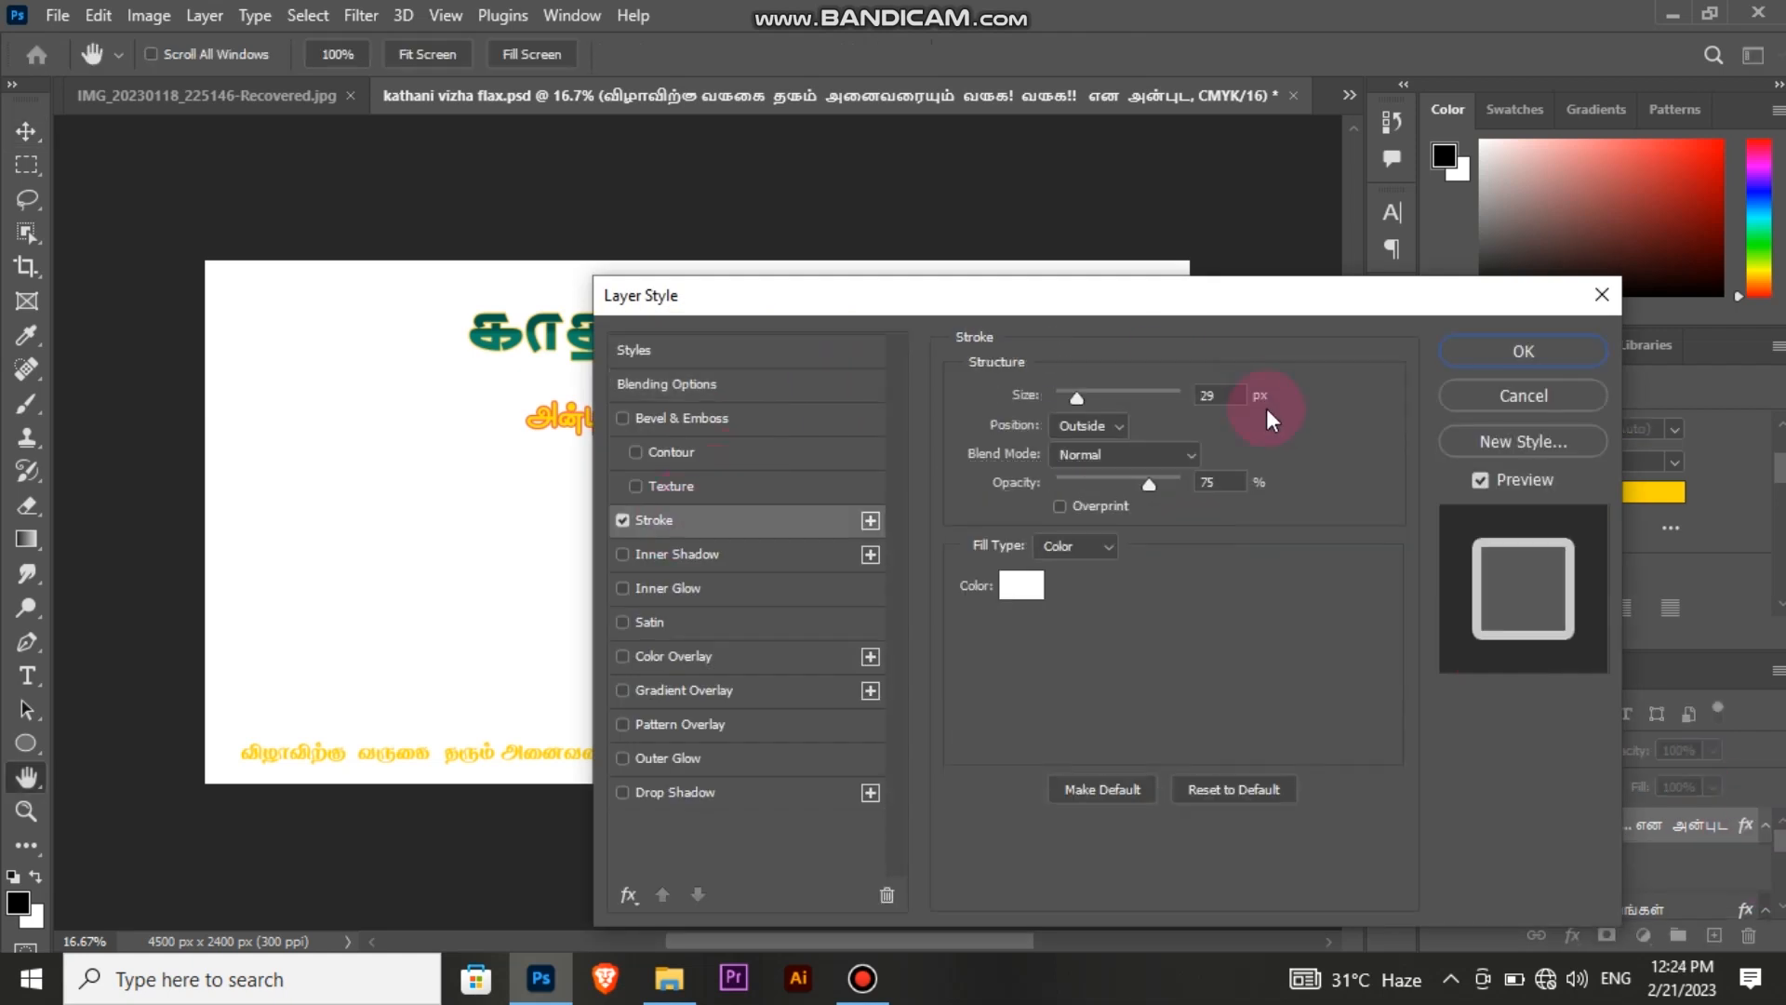
pyautogui.moveTo(1149, 303); pyautogui.dragTo(1215, 276)
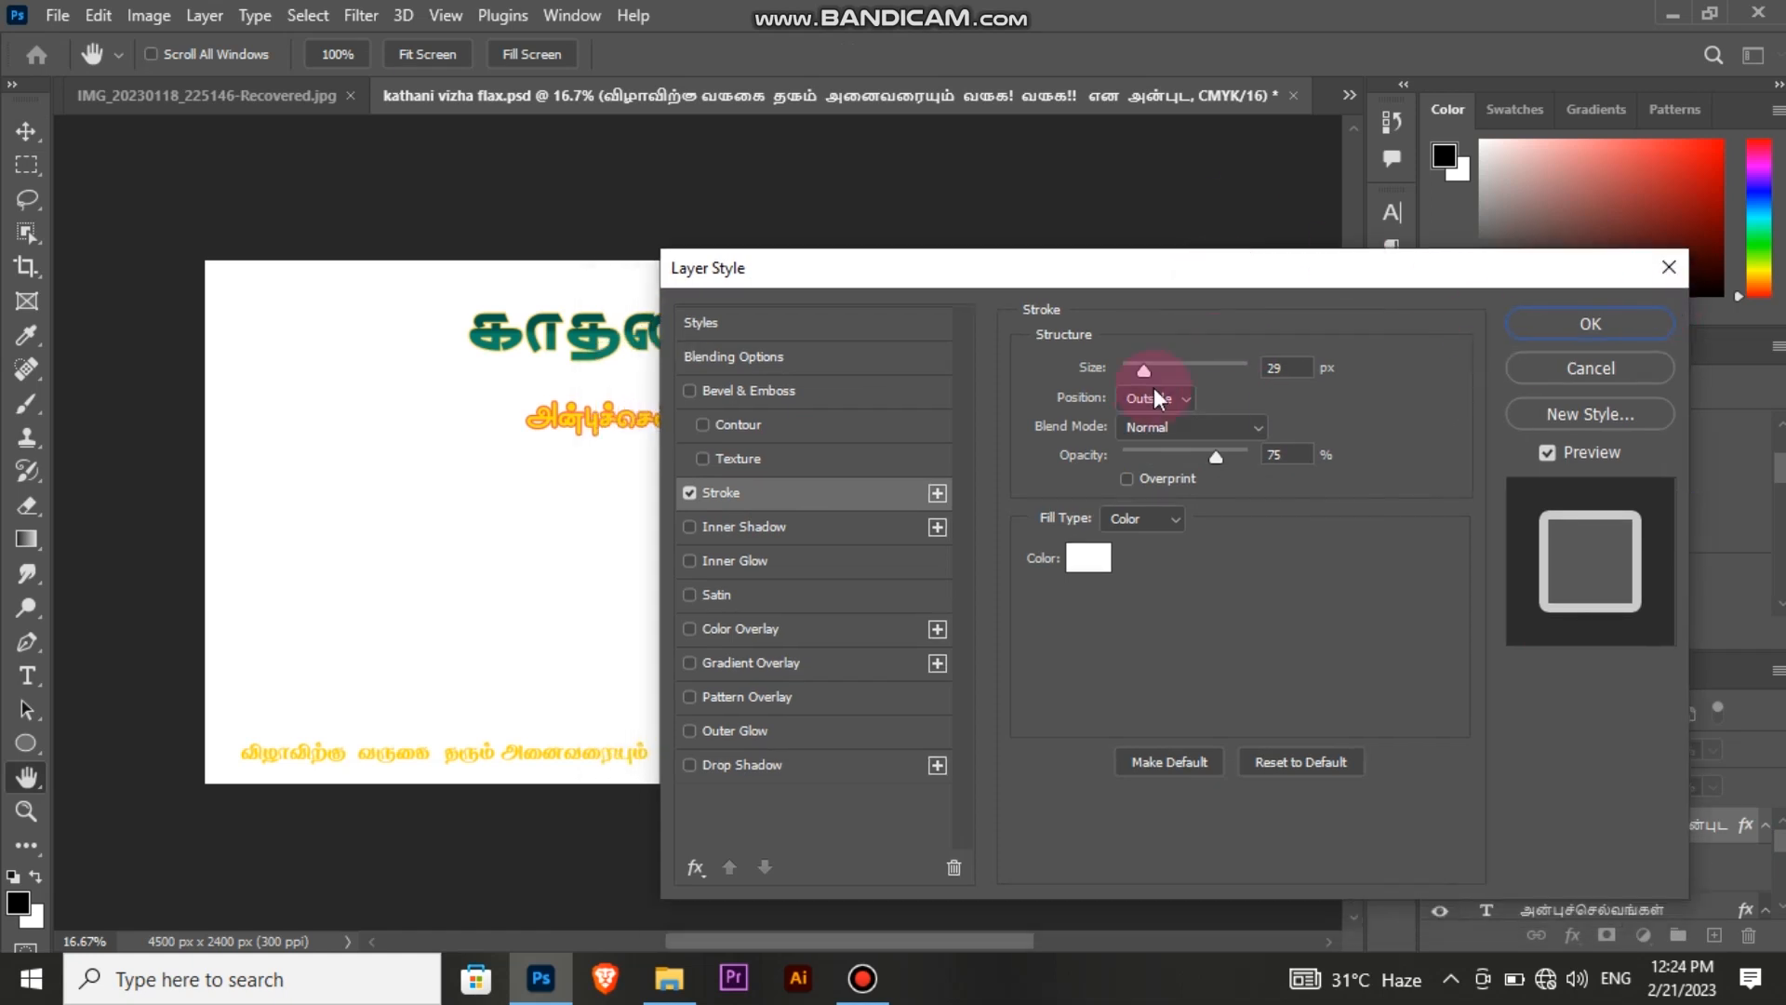
pyautogui.moveTo(1171, 388); pyautogui.dragTo(1139, 371)
pyautogui.click(1089, 558)
pyautogui.moveTo(861, 474); pyautogui.dragTo(901, 539)
pyautogui.click(1145, 168)
pyautogui.moveTo(1132, 367); pyautogui.dragTo(1141, 368)
pyautogui.scroll(-1, 1169, 396)
pyautogui.click(690, 492)
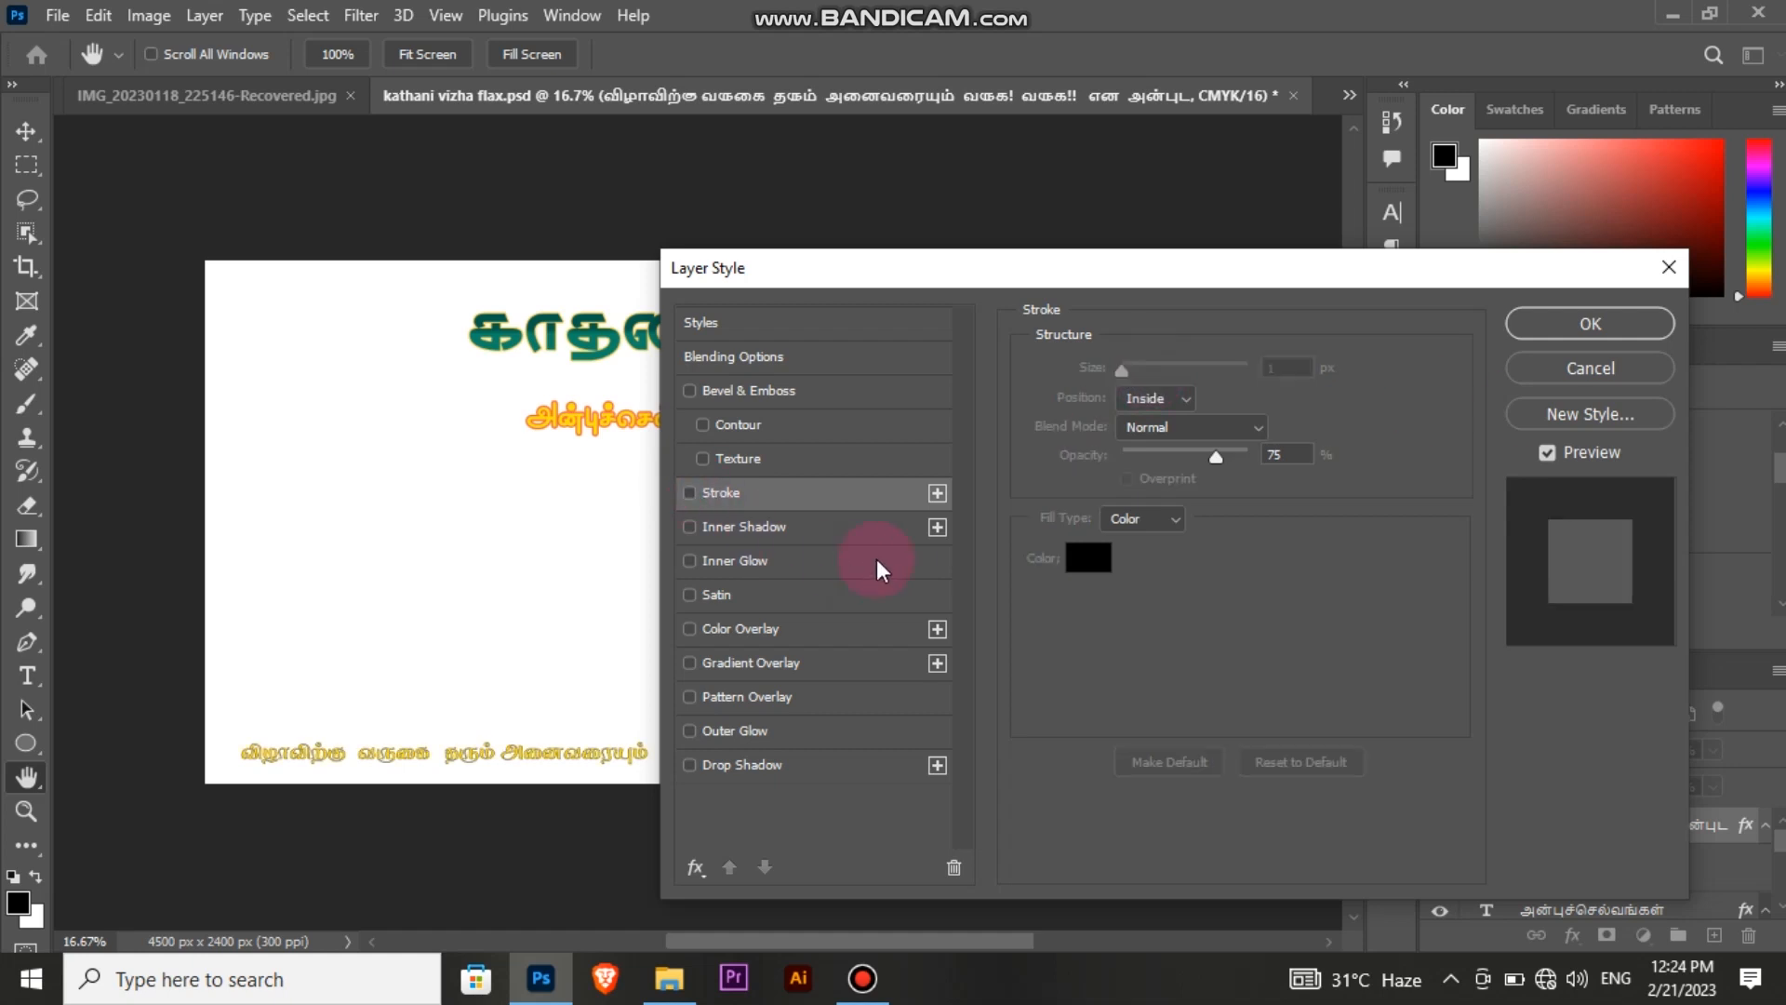
pyautogui.click(1046, 522)
# Step: Try a Drop Shadow on the single-line welcome text with 8% opacity, 23 px distance and 46 px size
pyautogui.click(725, 732)
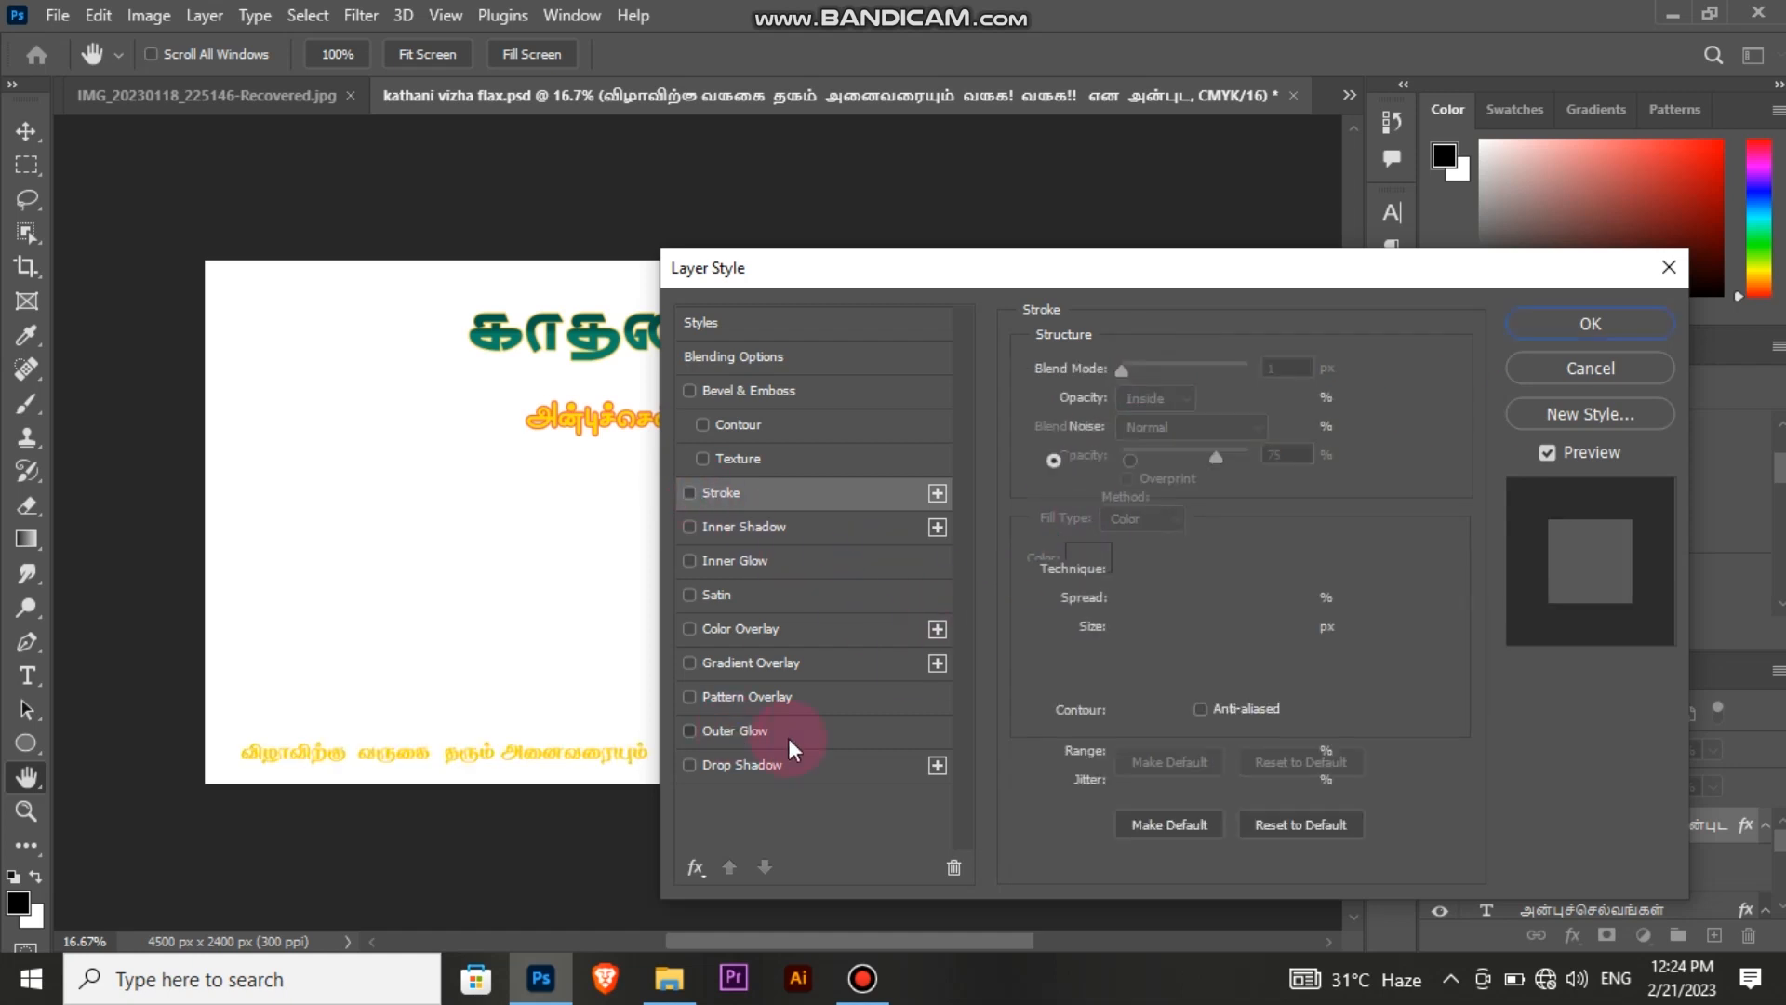
pyautogui.click(692, 731)
pyautogui.click(690, 765)
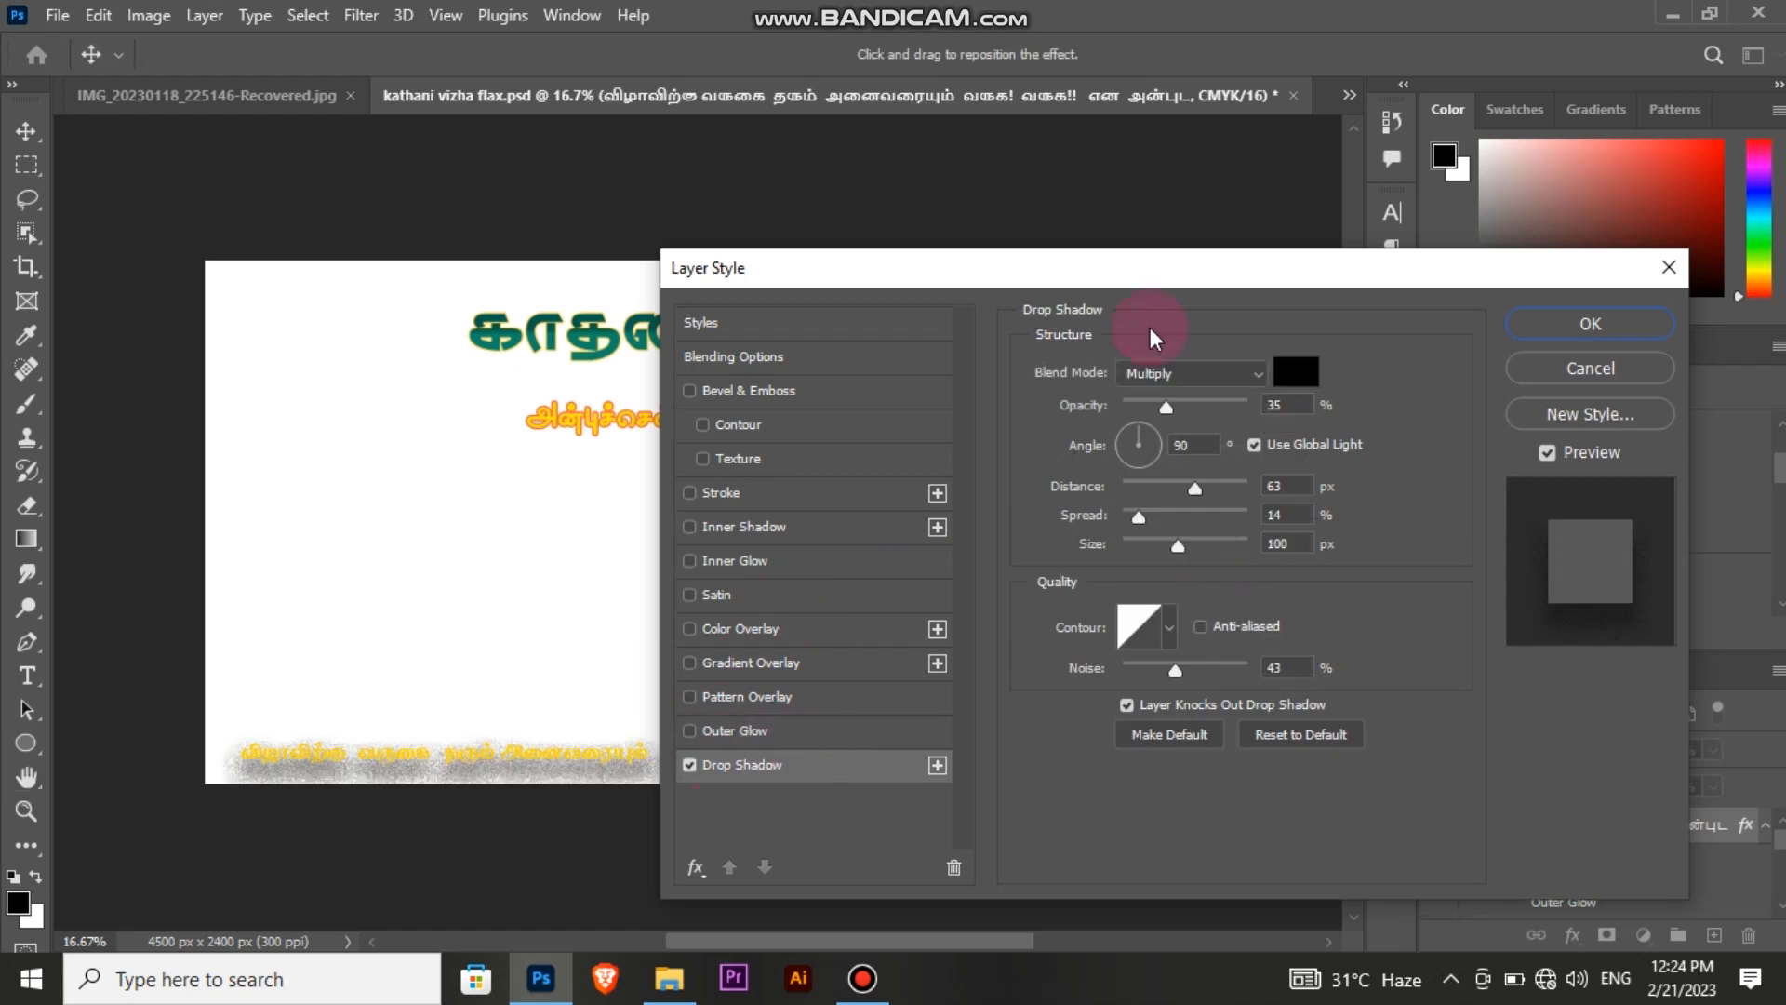
pyautogui.click(1137, 404)
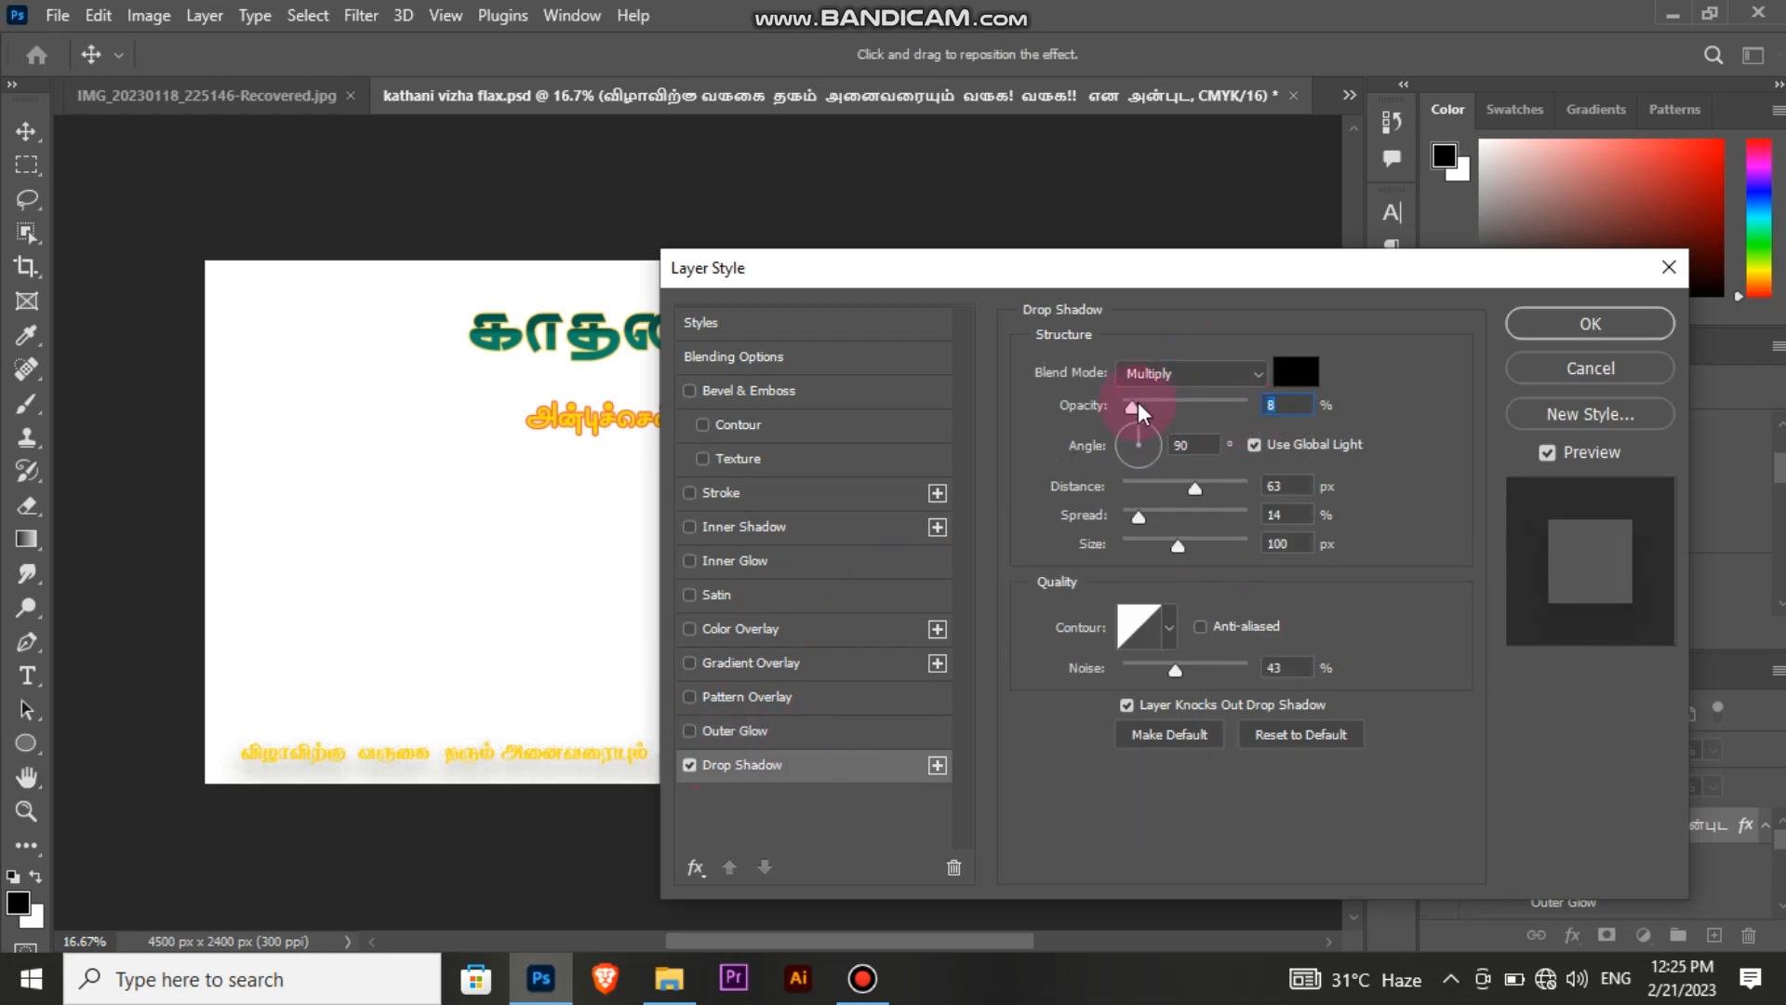
pyautogui.moveTo(1160, 480); pyautogui.dragTo(1154, 488)
pyautogui.click(1154, 540)
pyautogui.click(690, 763)
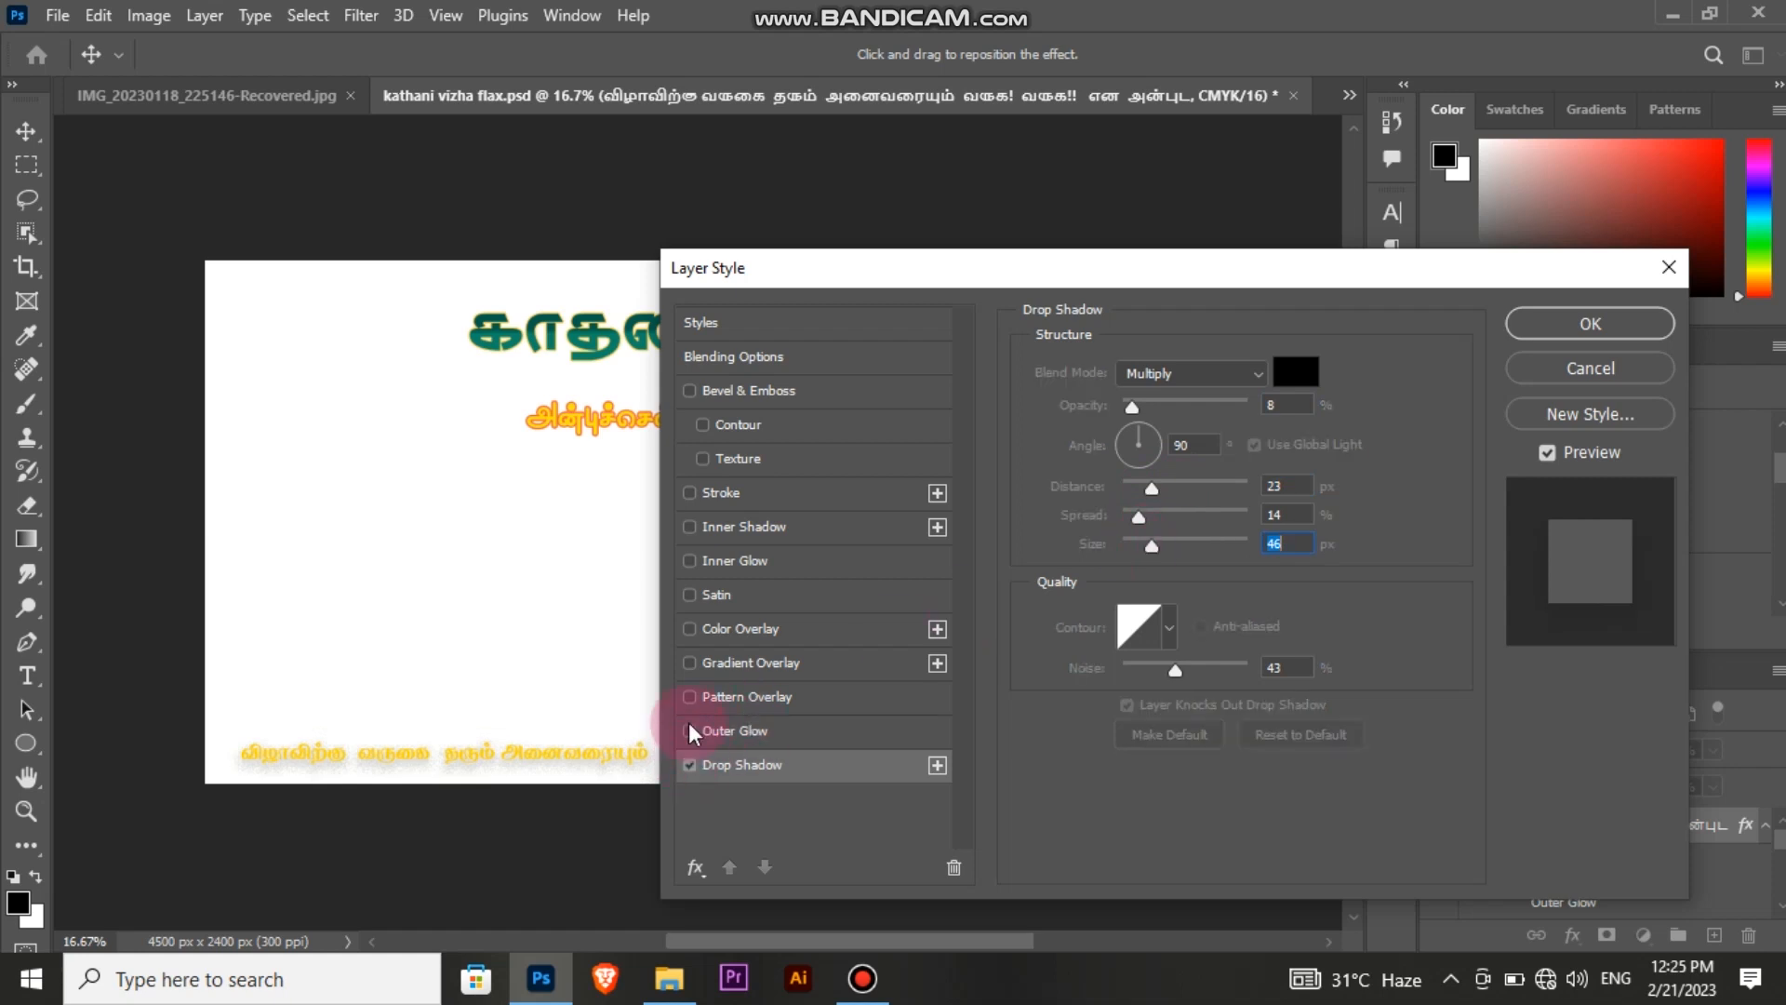
# Step: Apply an Inner Shadow with 15% opacity to the single-line welcome text
pyautogui.click(790, 526)
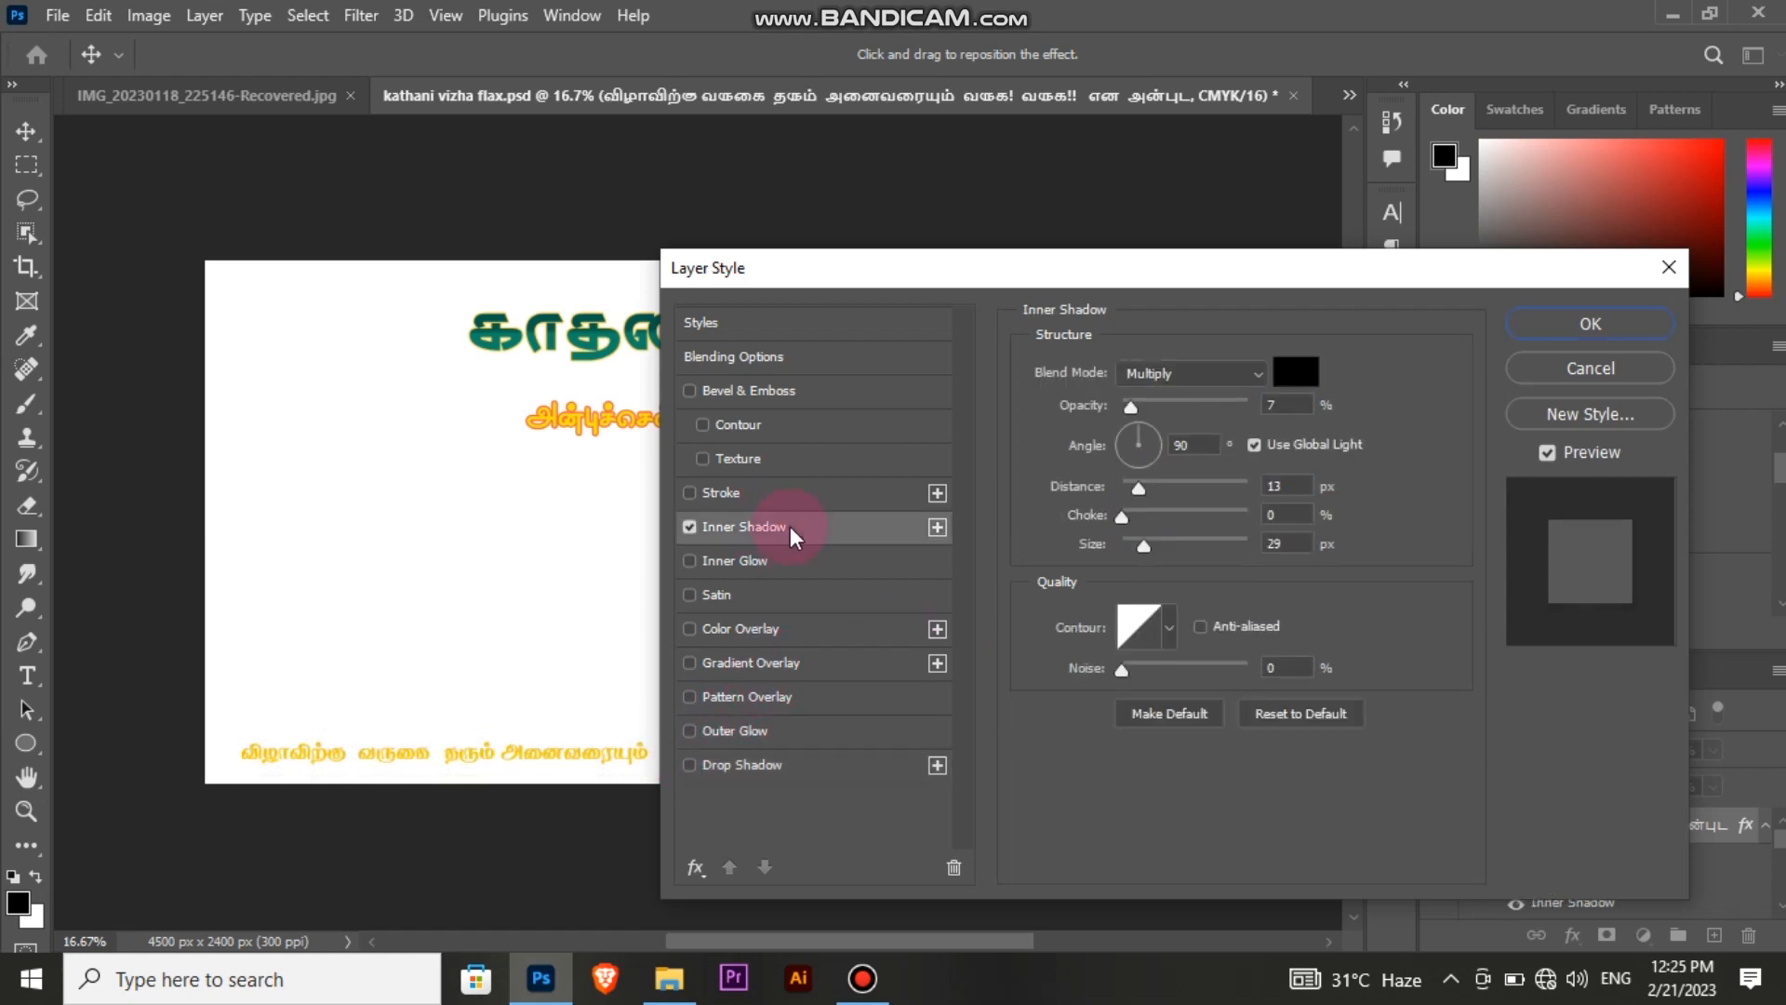
pyautogui.moveTo(1143, 408); pyautogui.dragTo(1164, 407)
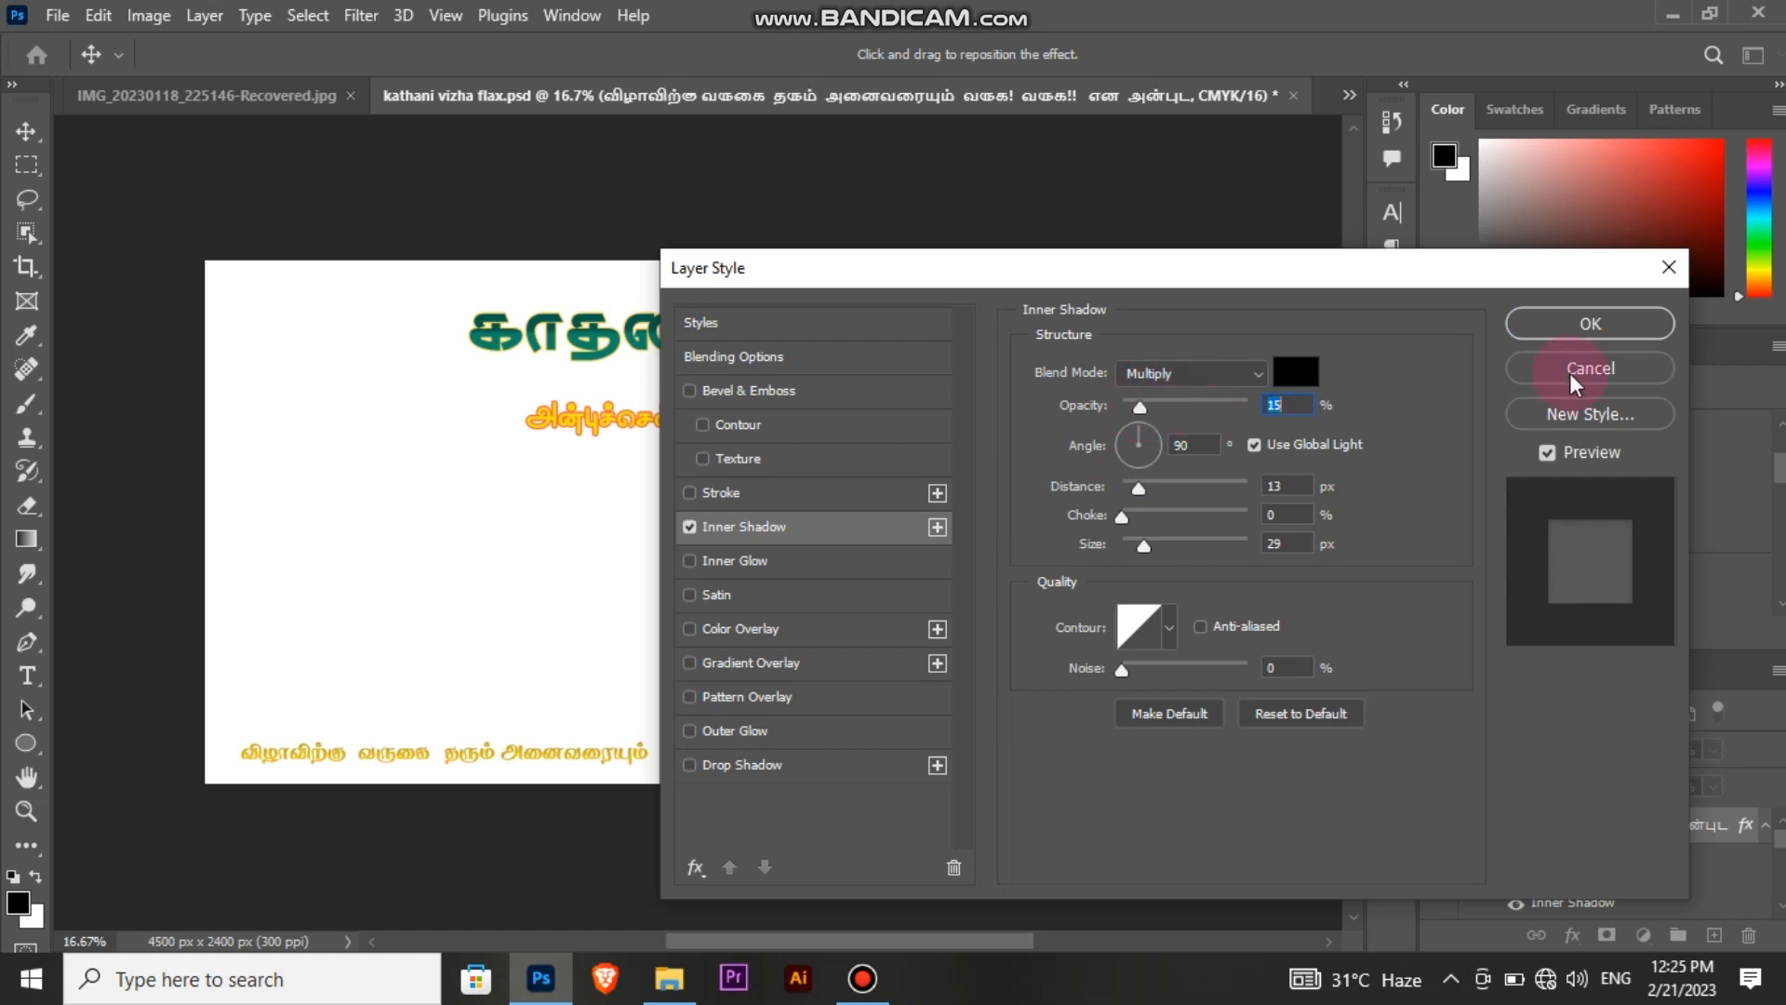
pyautogui.click(1573, 328)
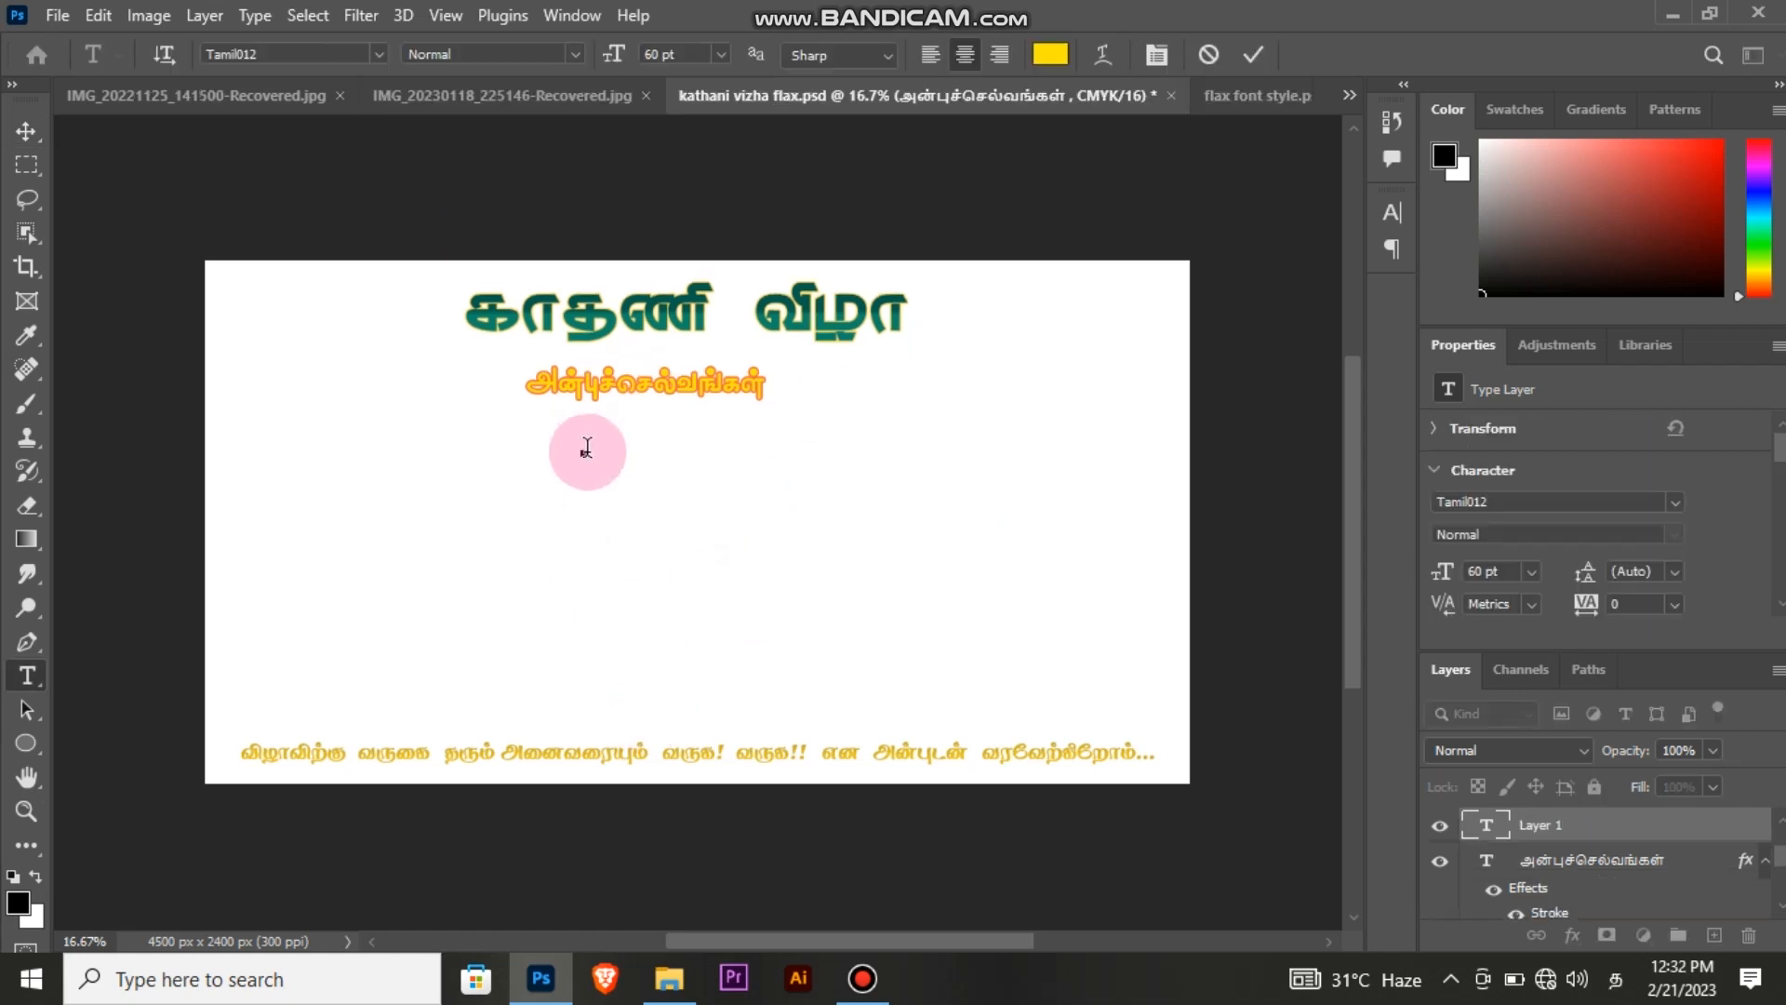
# Step: Enter the child's name in Tamil, preceded by its initial, as a new text layer below the "அன்புச்செல்வங்கள்" subtitle
pyautogui.write('manoj')
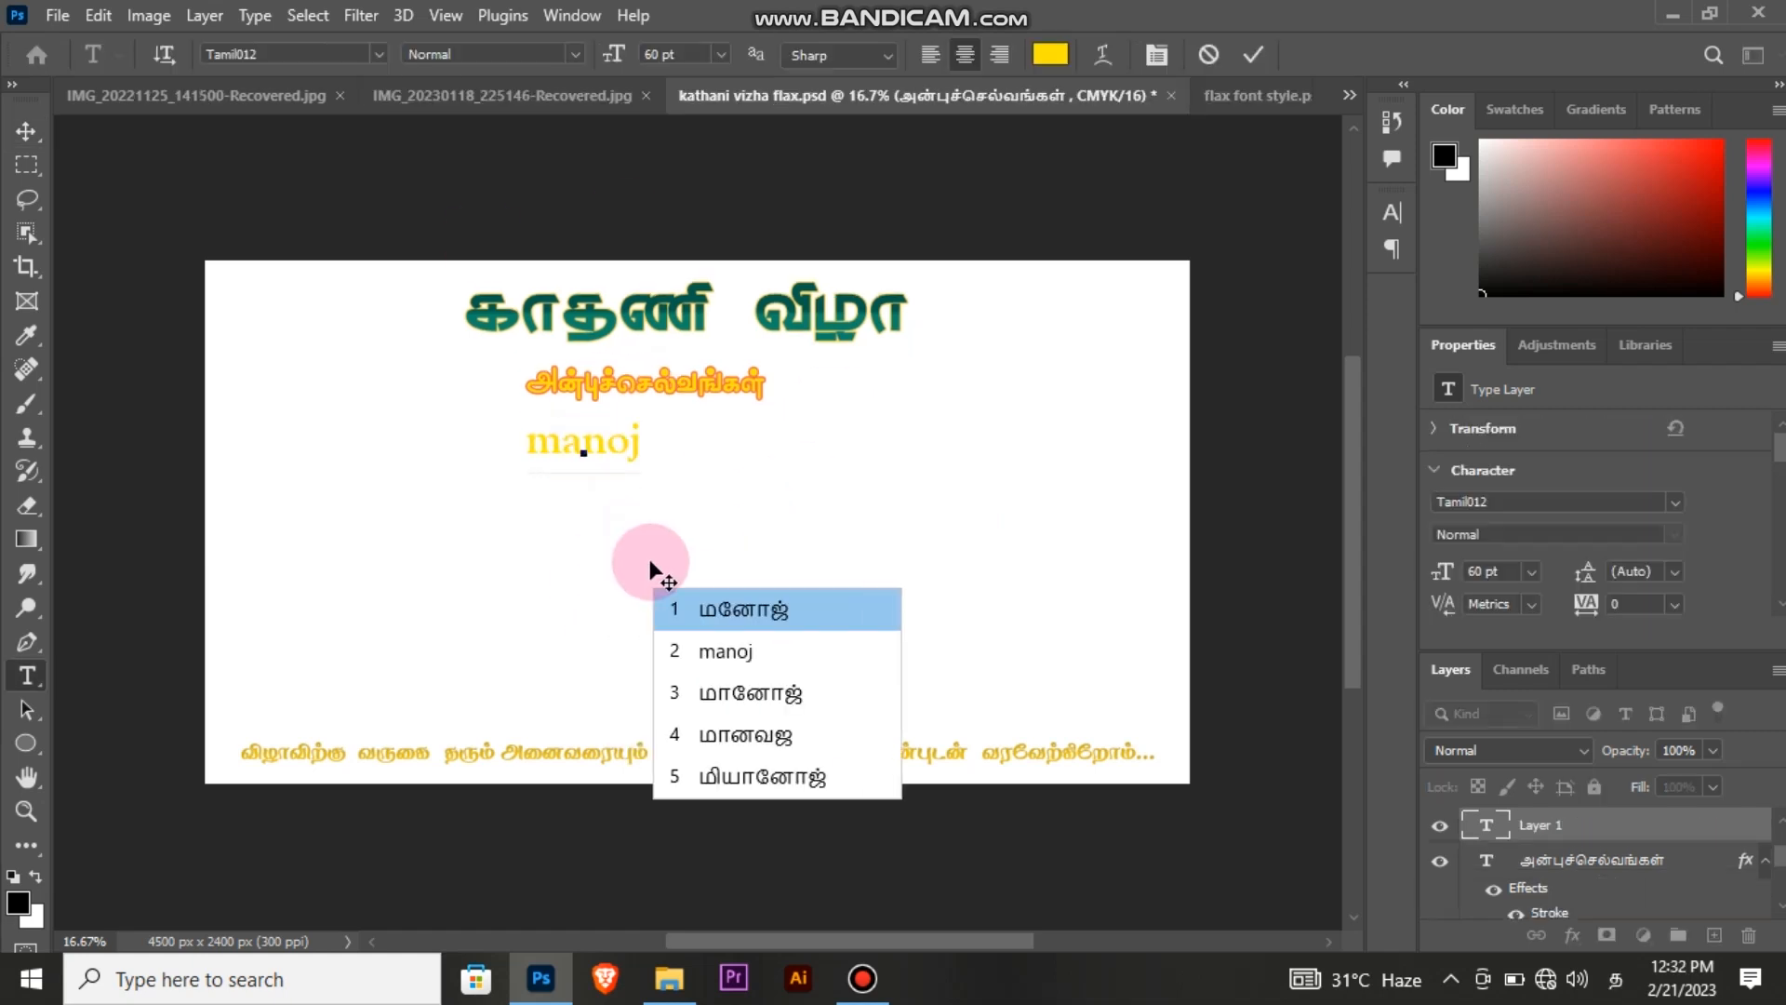
pyautogui.click(733, 610)
pyautogui.press('BackSpace')
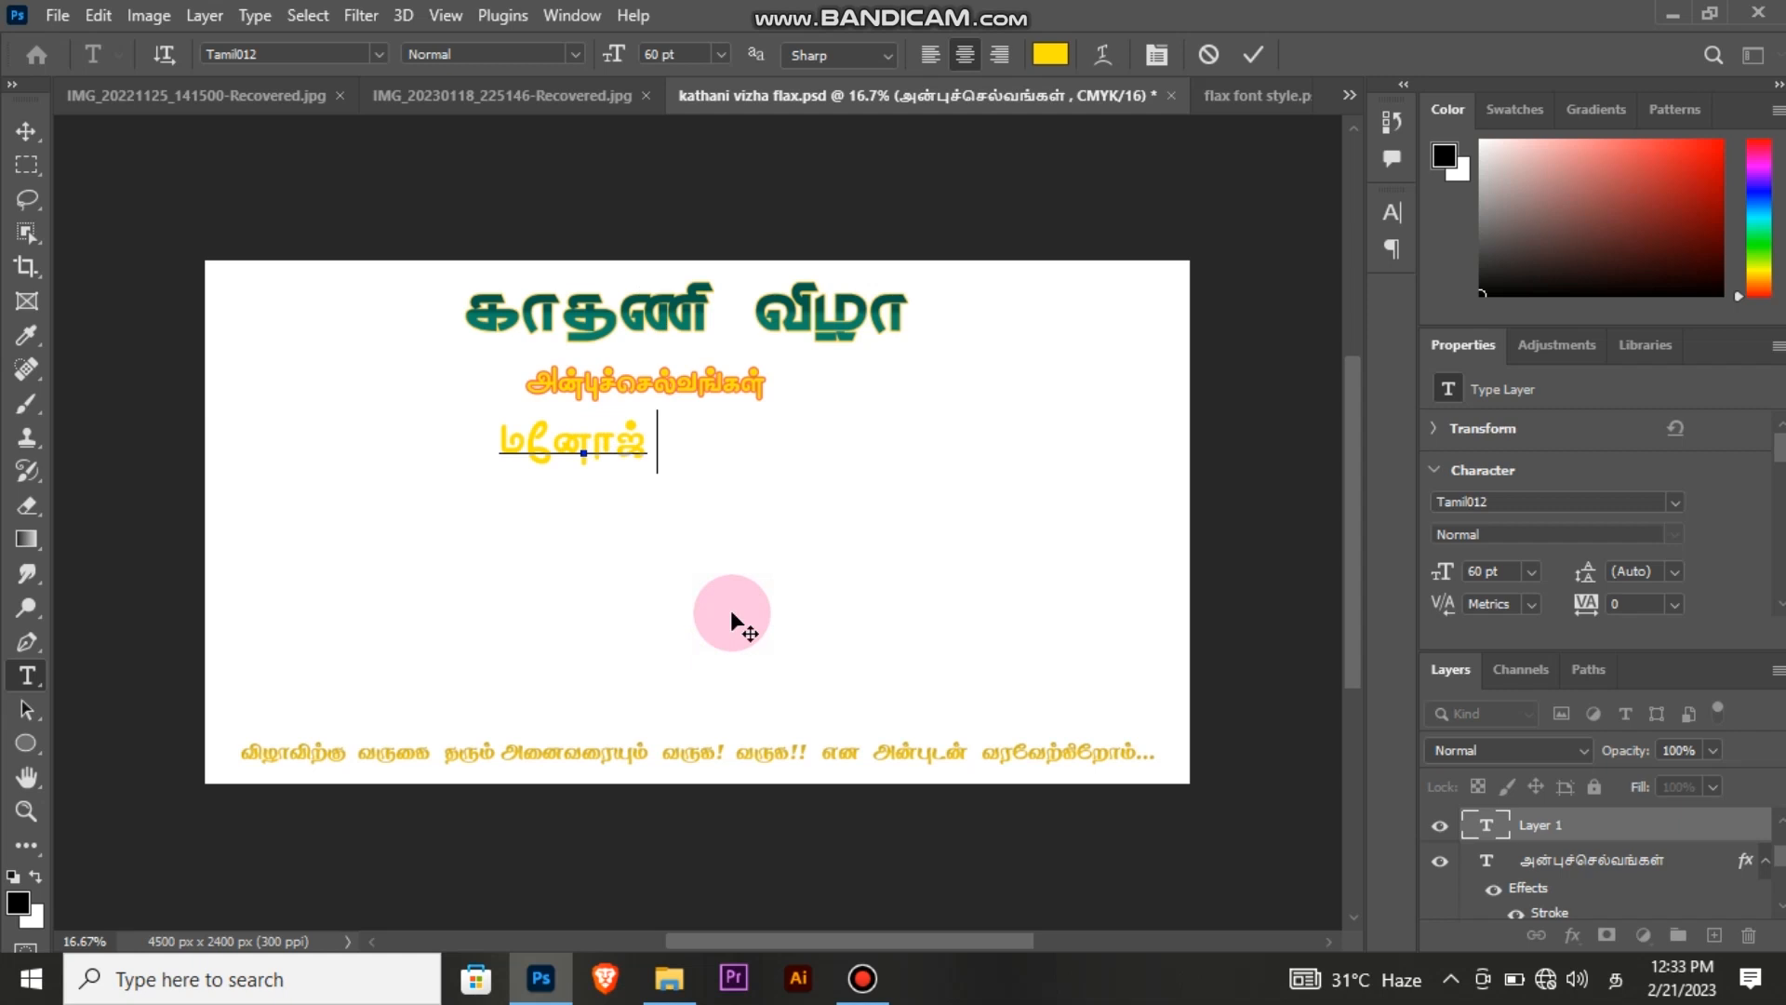
pyautogui.press('Home')
pyautogui.write('G.')
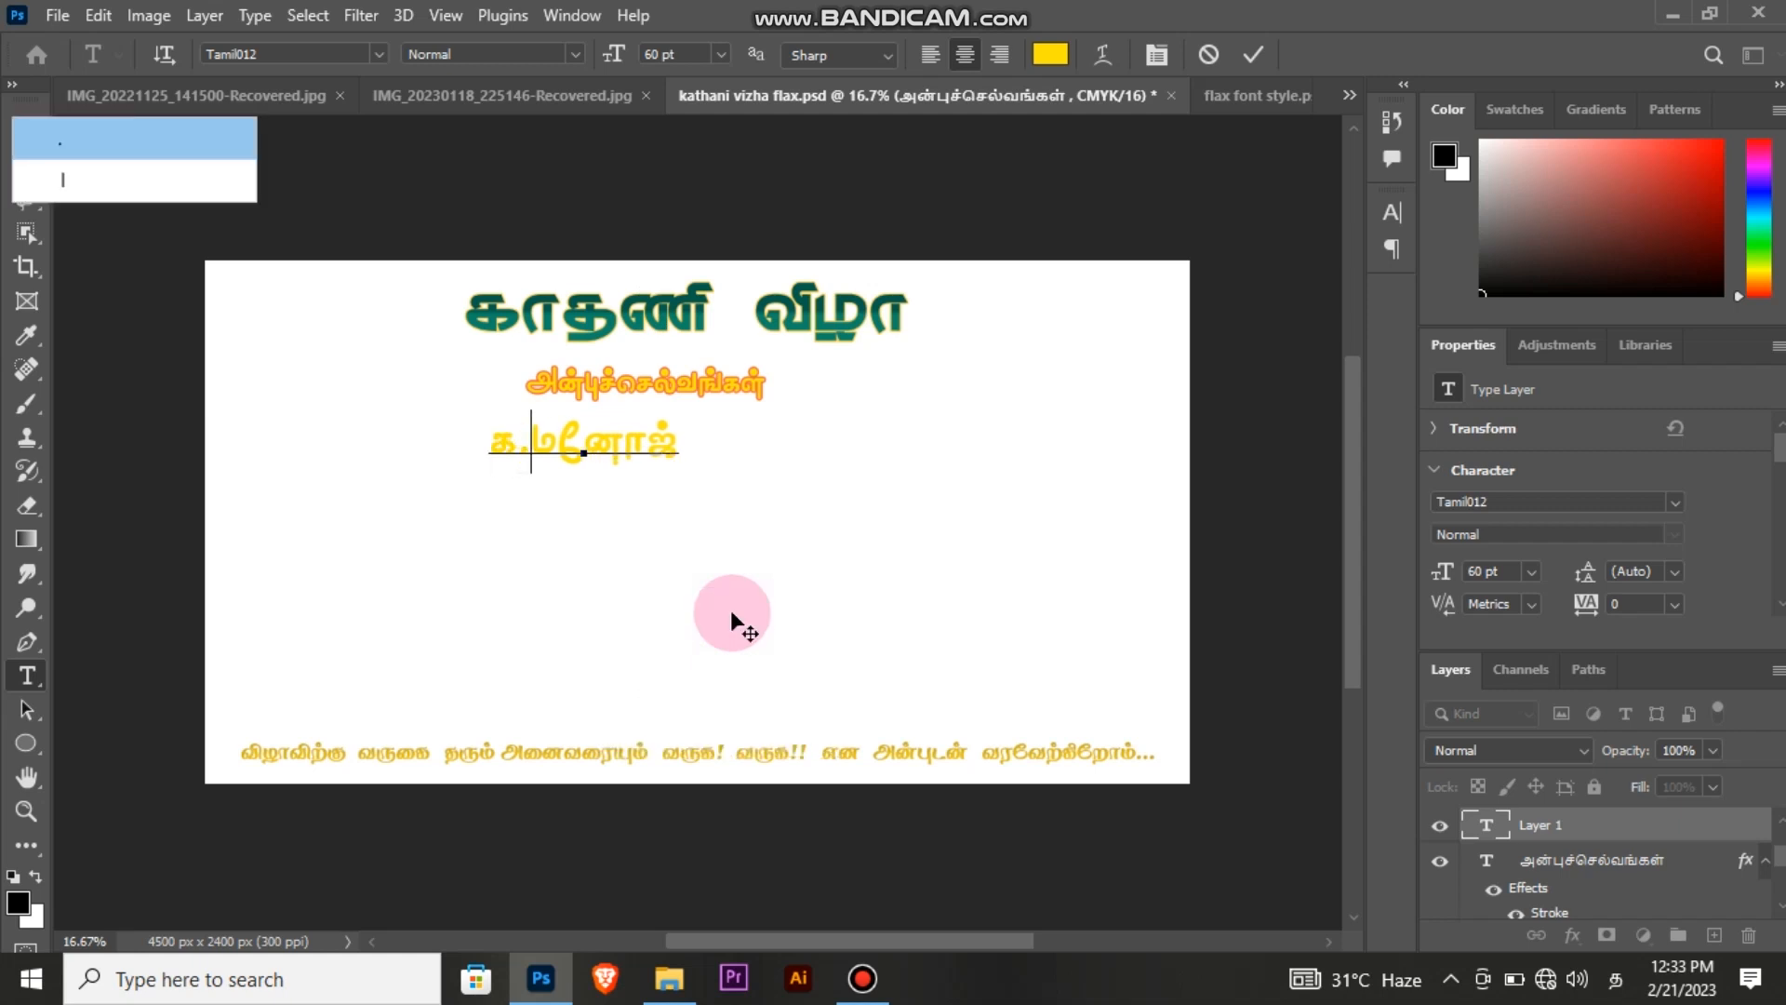
pyautogui.press('BackSpace')
pyautogui.press('BackSpace')
pyautogui.write('gaa')
pyautogui.click(733, 611)
pyautogui.write('.')
pyautogui.click(673, 484)
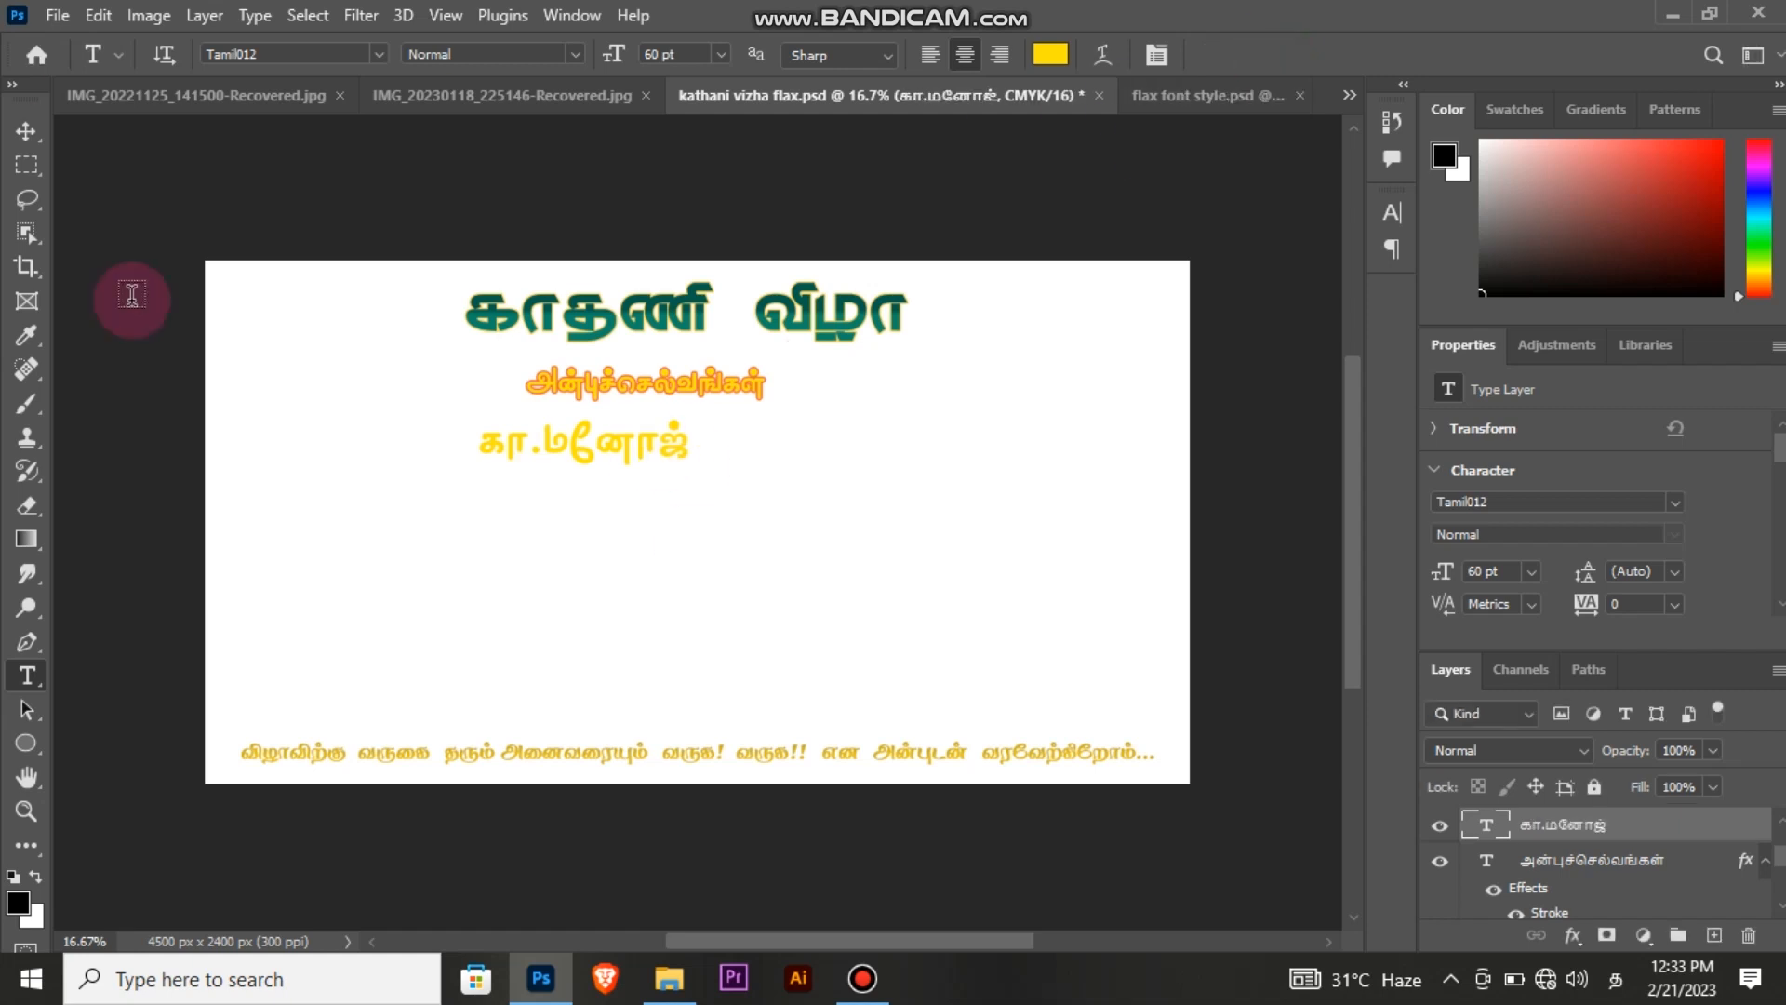
# Step: Center the name text under the "அன்புச்செல்வங்கள்" subtitle and recolor it bright red
pyautogui.click(21, 138)
pyautogui.moveTo(577, 456); pyautogui.dragTo(738, 471)
pyautogui.scroll(-2, 1582, 521)
pyautogui.click(1671, 537)
pyautogui.click(913, 513)
pyautogui.click(881, 187)
pyautogui.click(1097, 170)
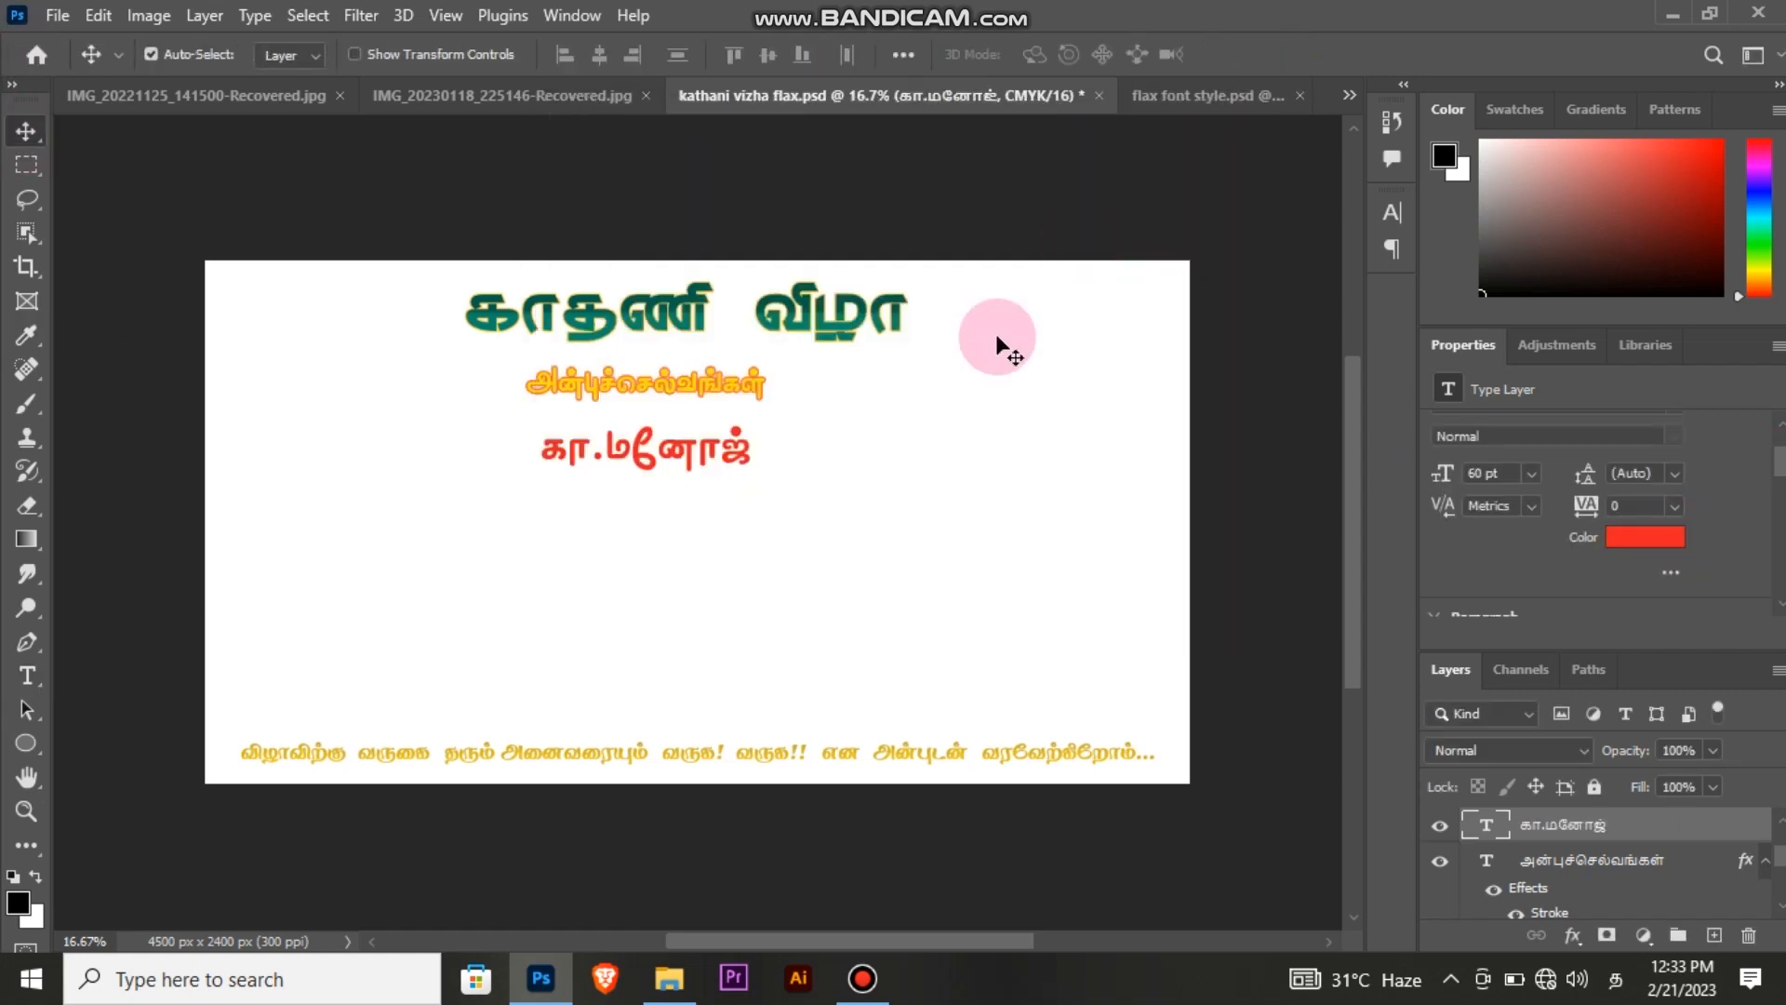
pyautogui.moveTo(688, 387); pyautogui.dragTo(687, 404)
pyautogui.hotkey('ctrl', 'z')
pyautogui.doubleClick(686, 454)
pyautogui.click(1253, 55)
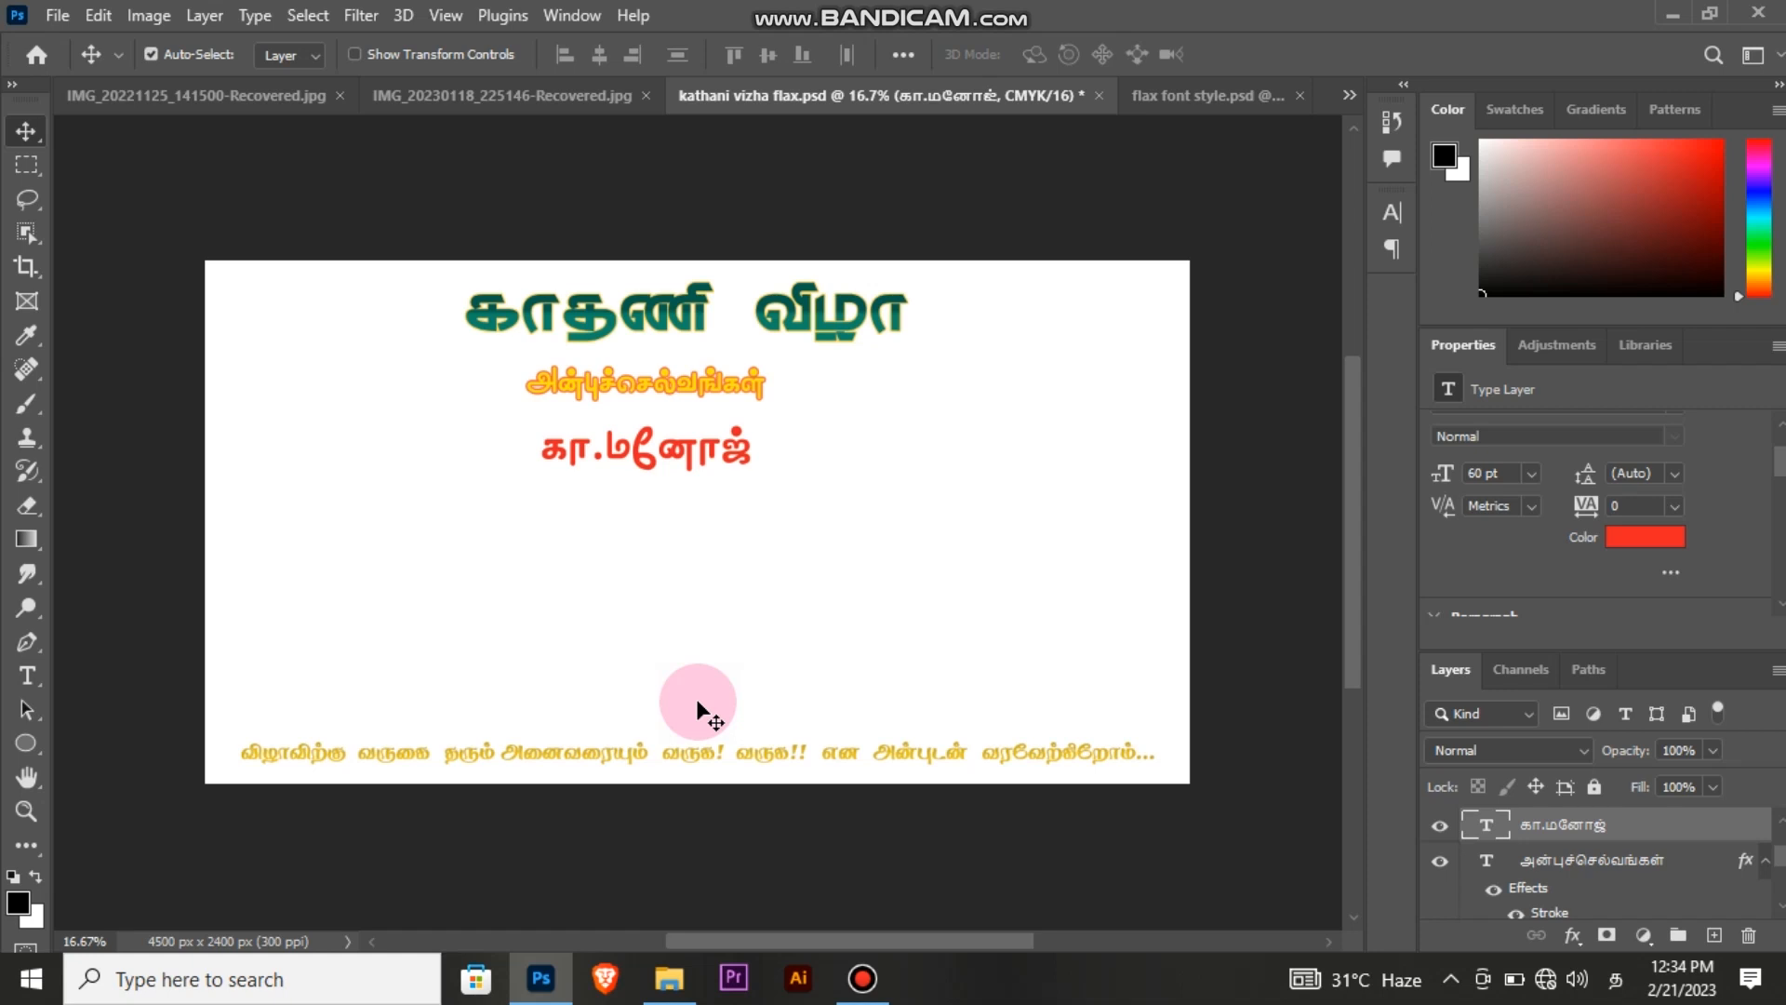
# Step: Draw a black upright rectangle about 327 x 441 px below the name text and shift it slightly to the right
pyautogui.rightClick(35, 744)
pyautogui.click(177, 742)
pyautogui.moveTo(580, 482); pyautogui.dragTo(652, 578)
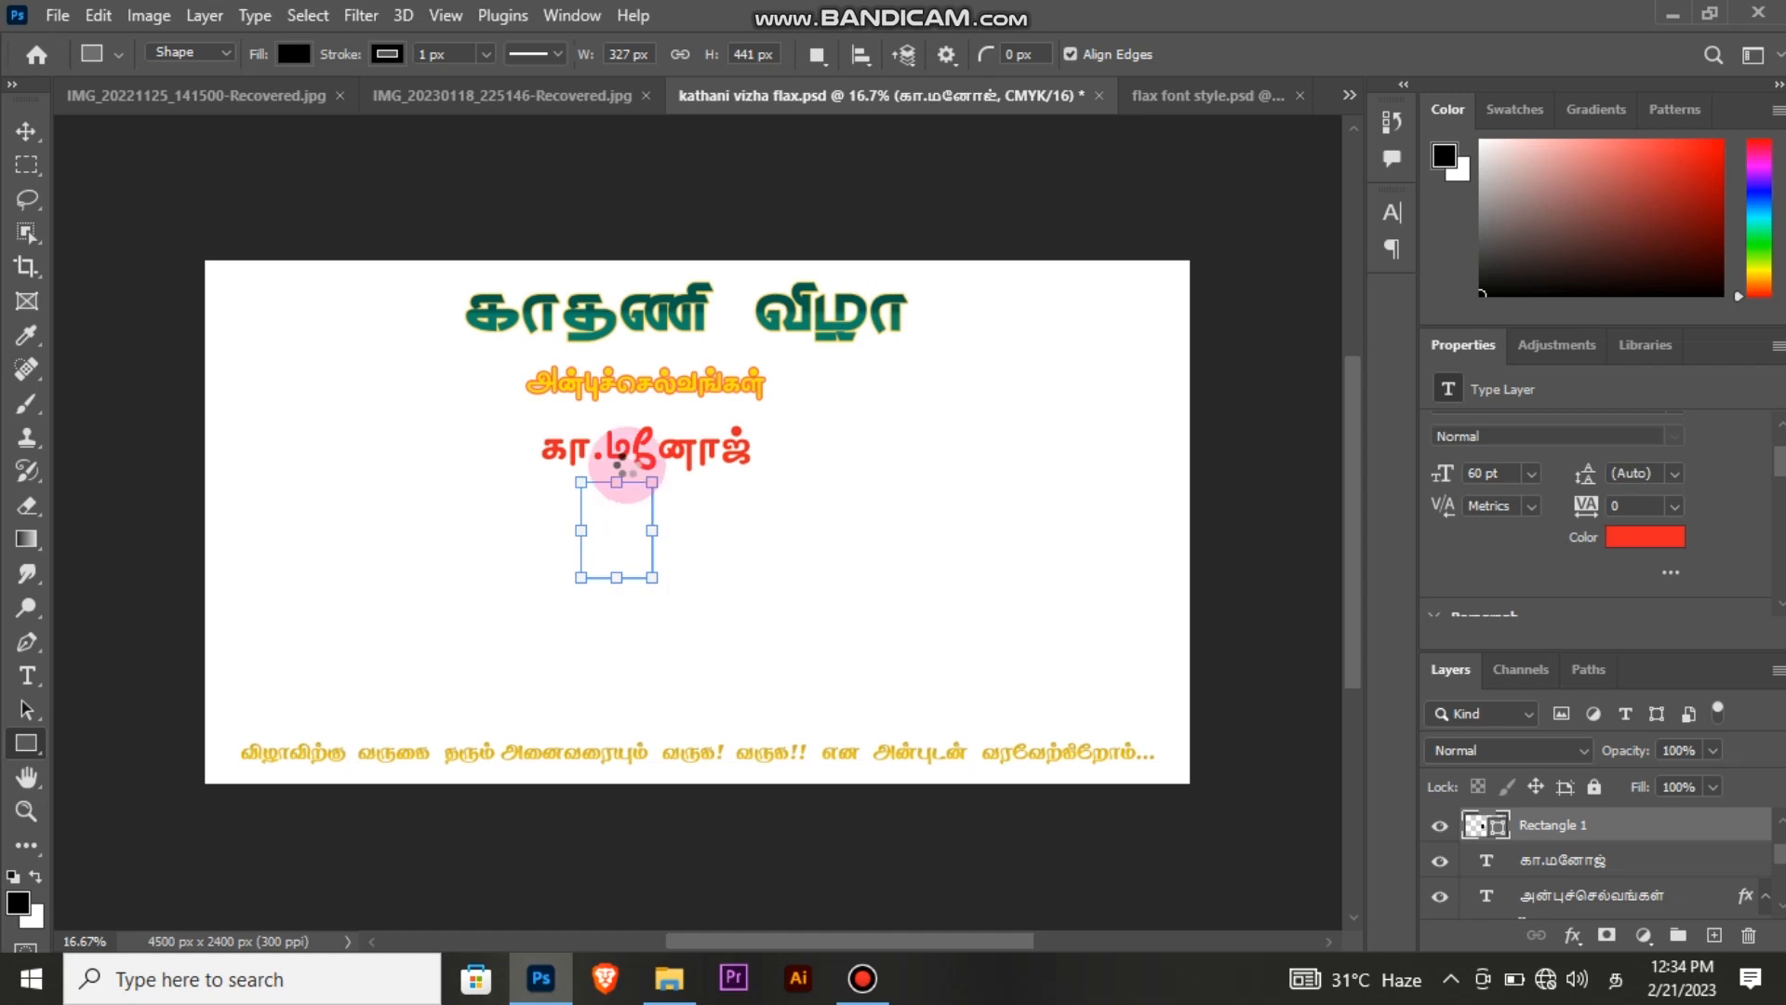
pyautogui.press('v')
pyautogui.click(635, 545)
pyautogui.moveTo(634, 549); pyautogui.dragTo(647, 549)
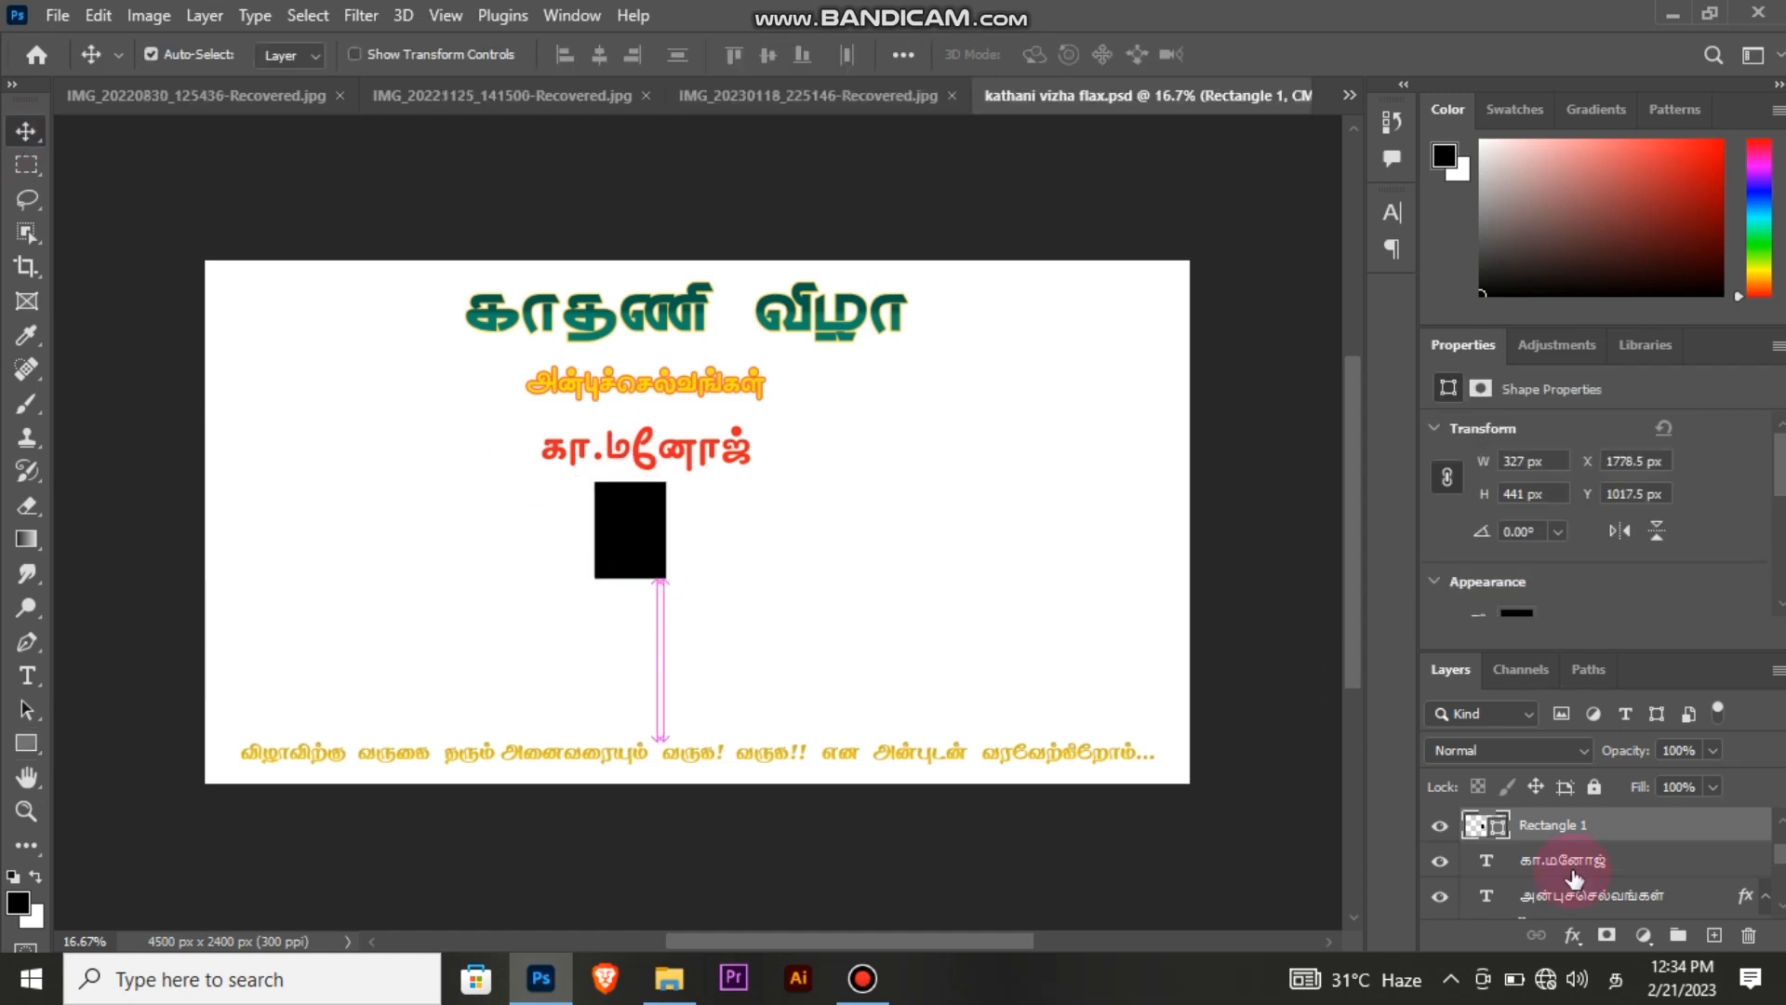
# Step: Add a white inside Stroke with a size of 6 px to the black rectangle
pyautogui.doubleClick(1649, 827)
pyautogui.click(752, 495)
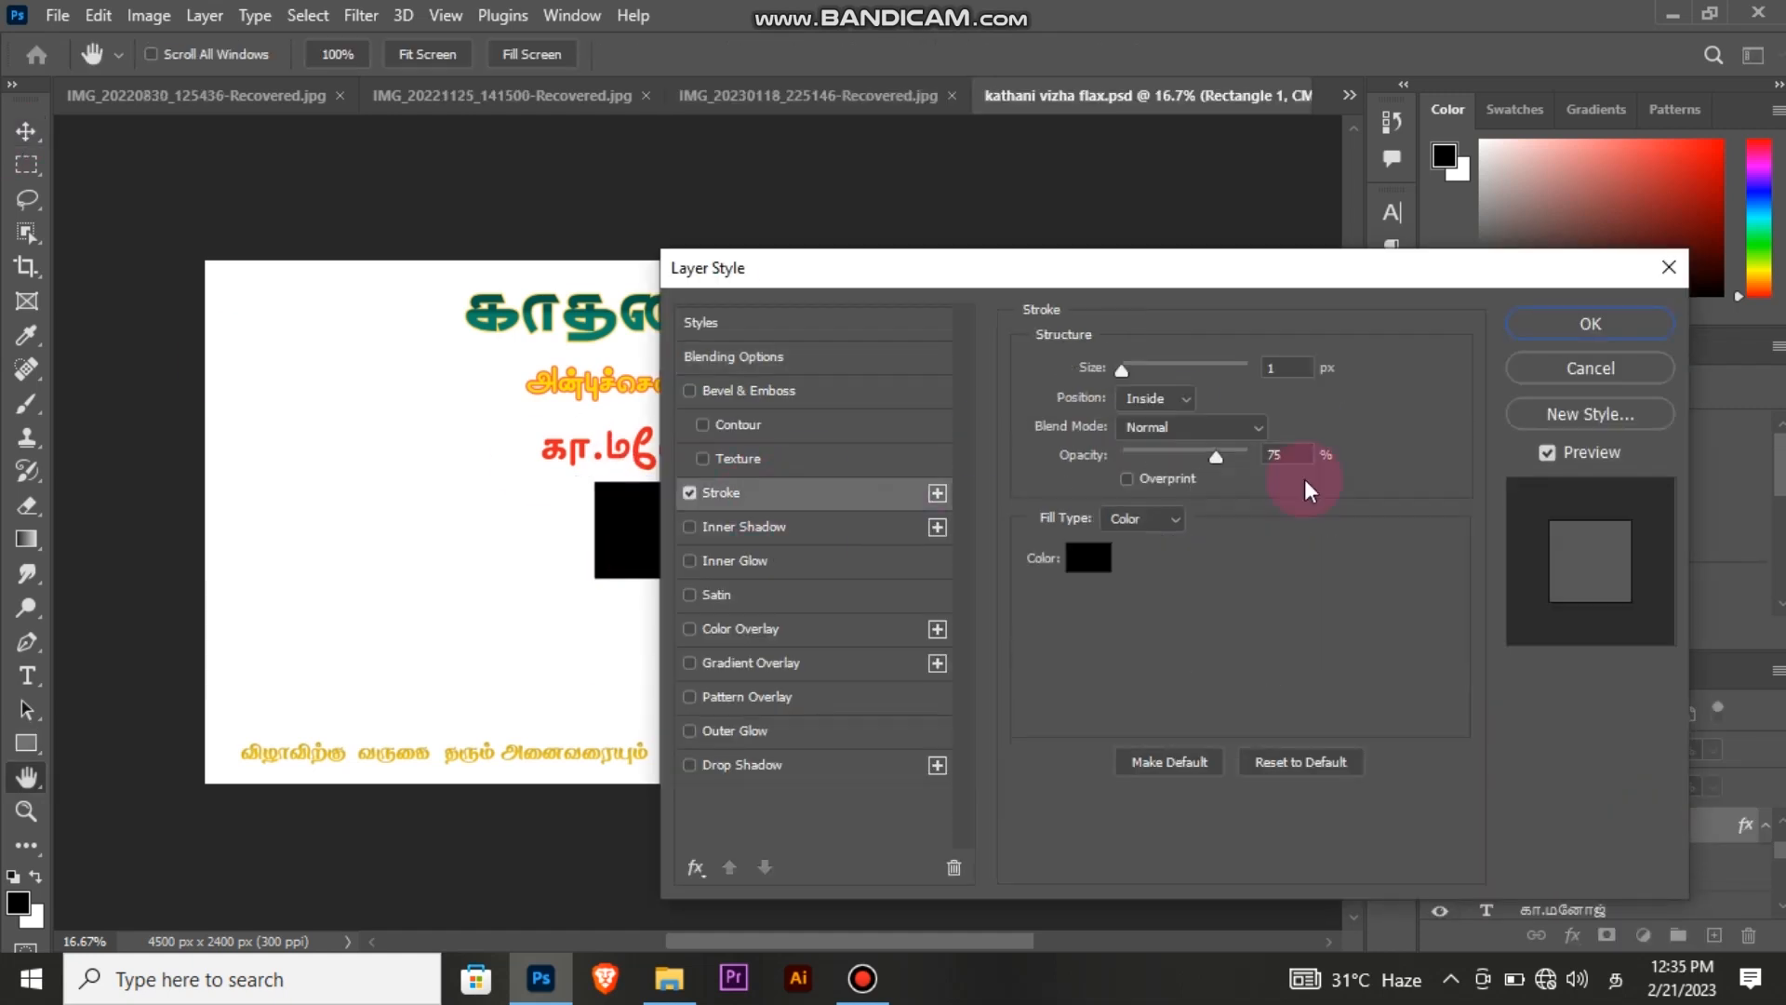
pyautogui.click(1094, 550)
pyautogui.click(1079, 181)
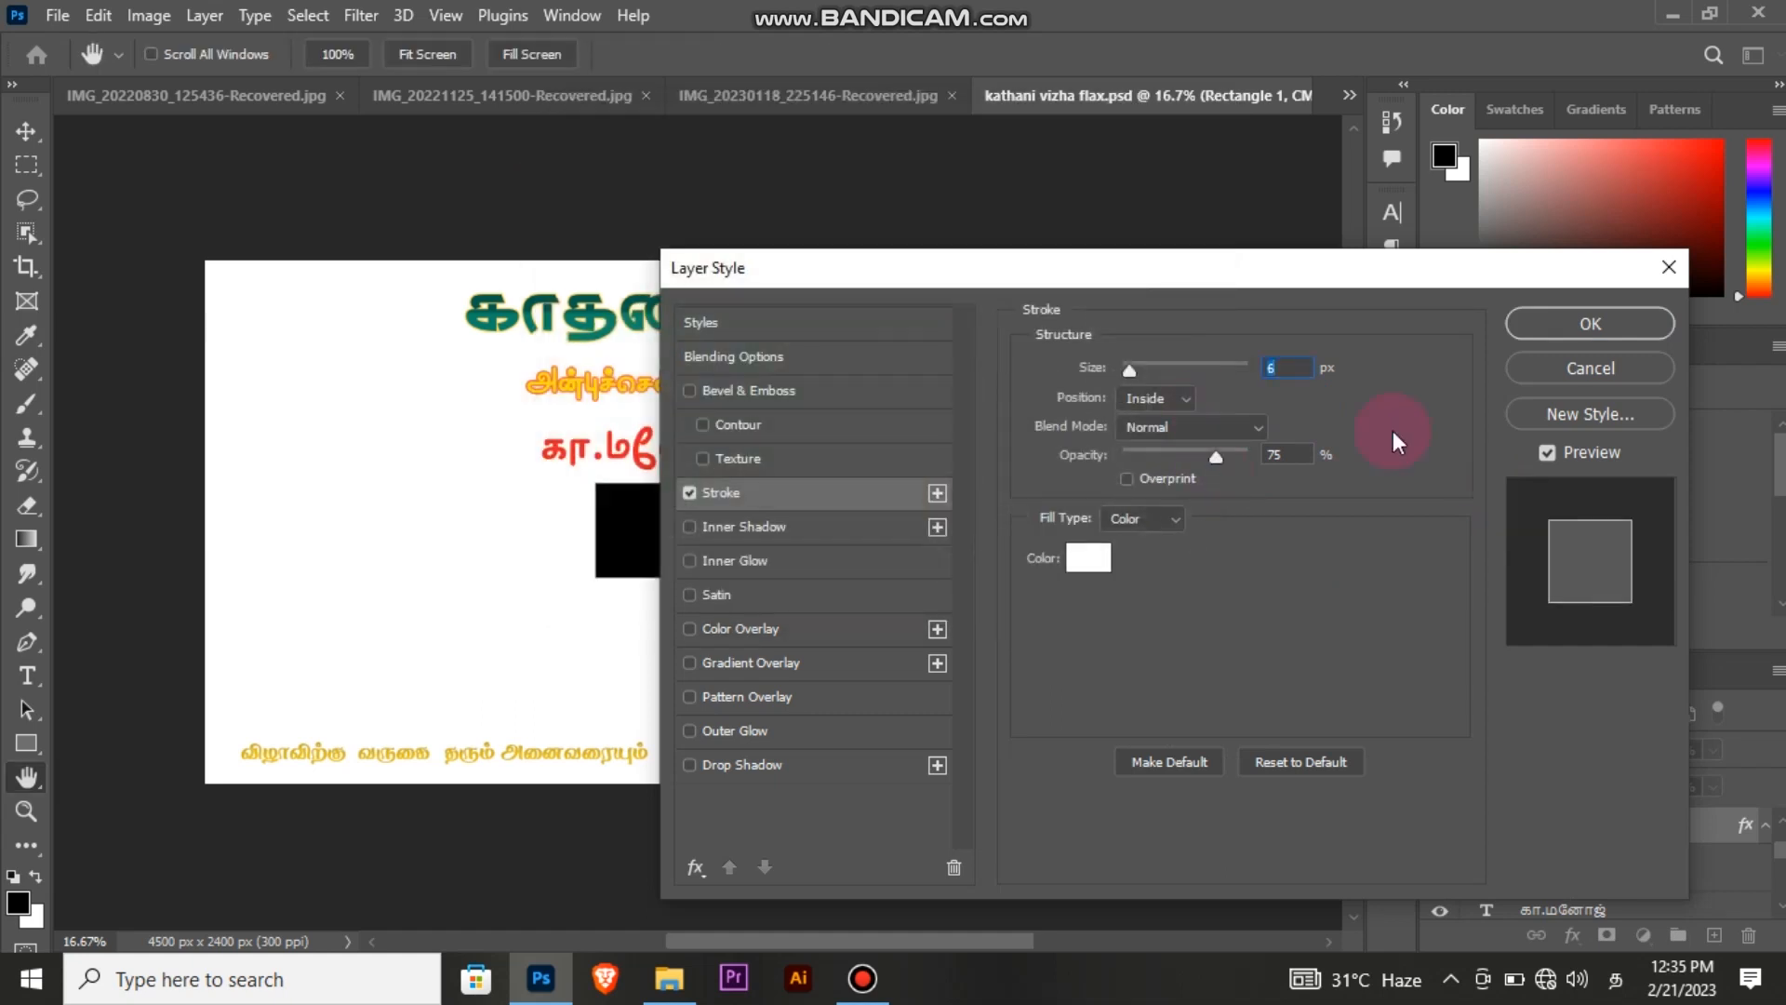
pyautogui.press('Return')
# Step: Create a paragraph text inside the black rectangle and enter "25" in it
pyautogui.click(26, 676)
pyautogui.click(723, 544)
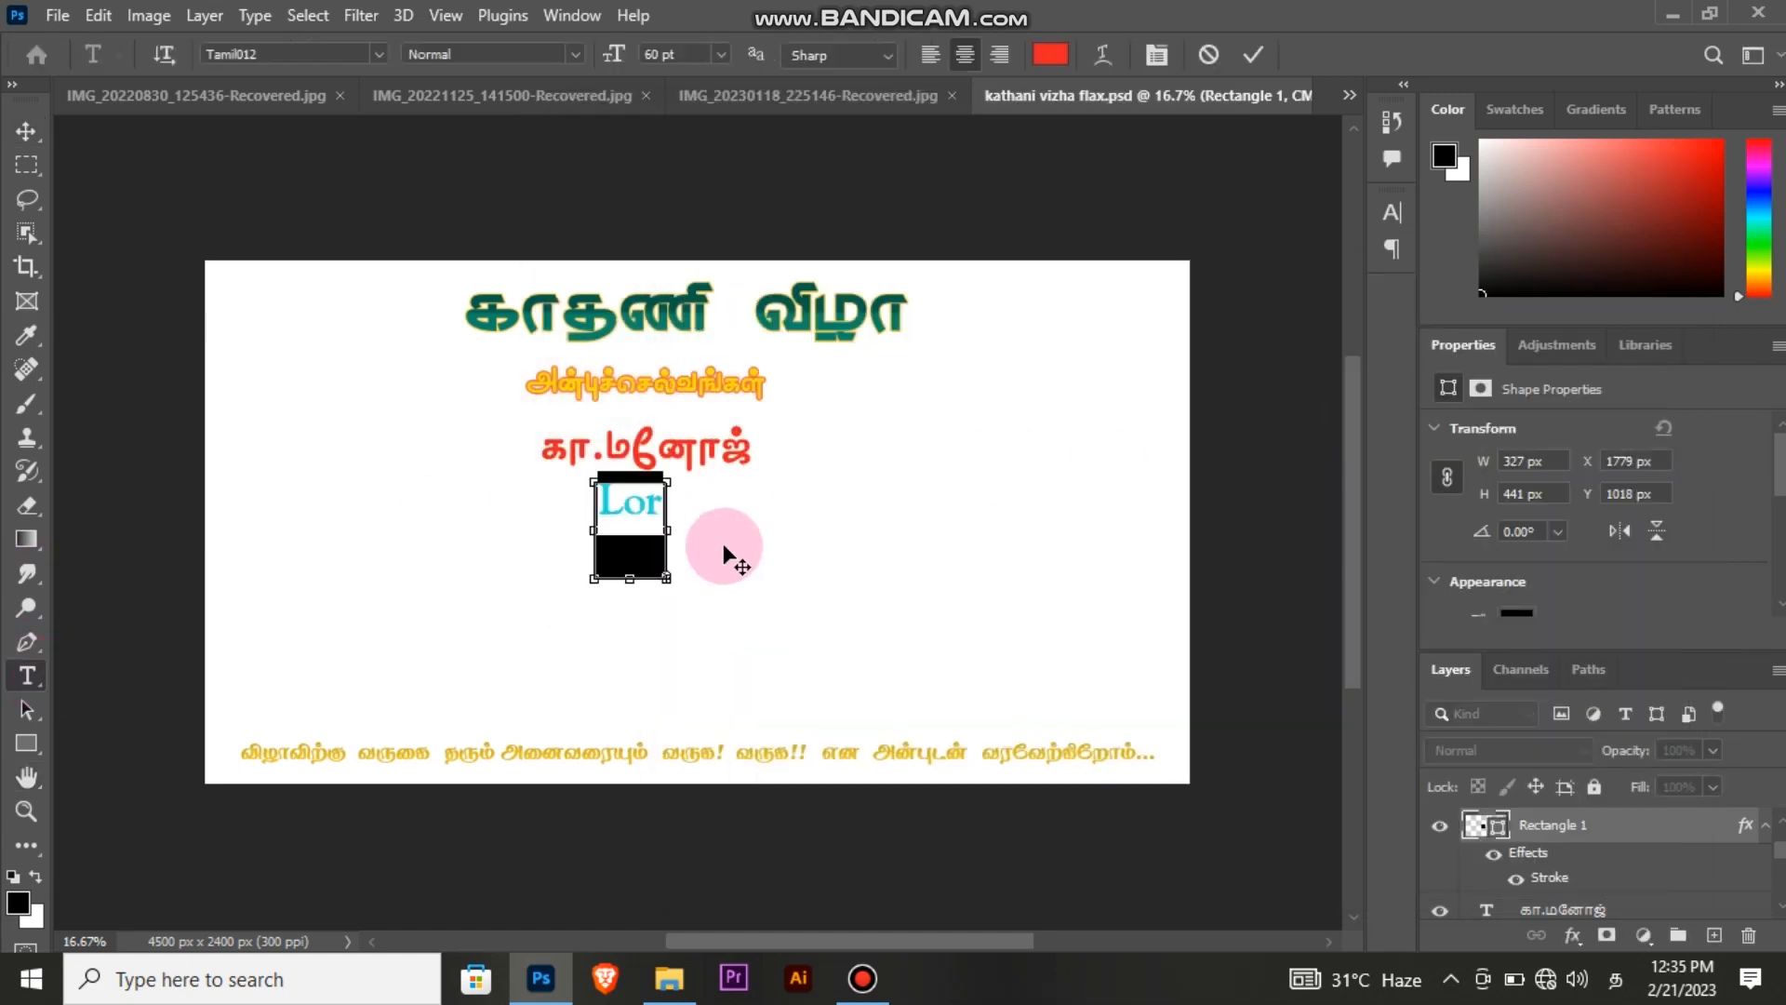
pyautogui.press('BackSpace')
pyautogui.write('25j')
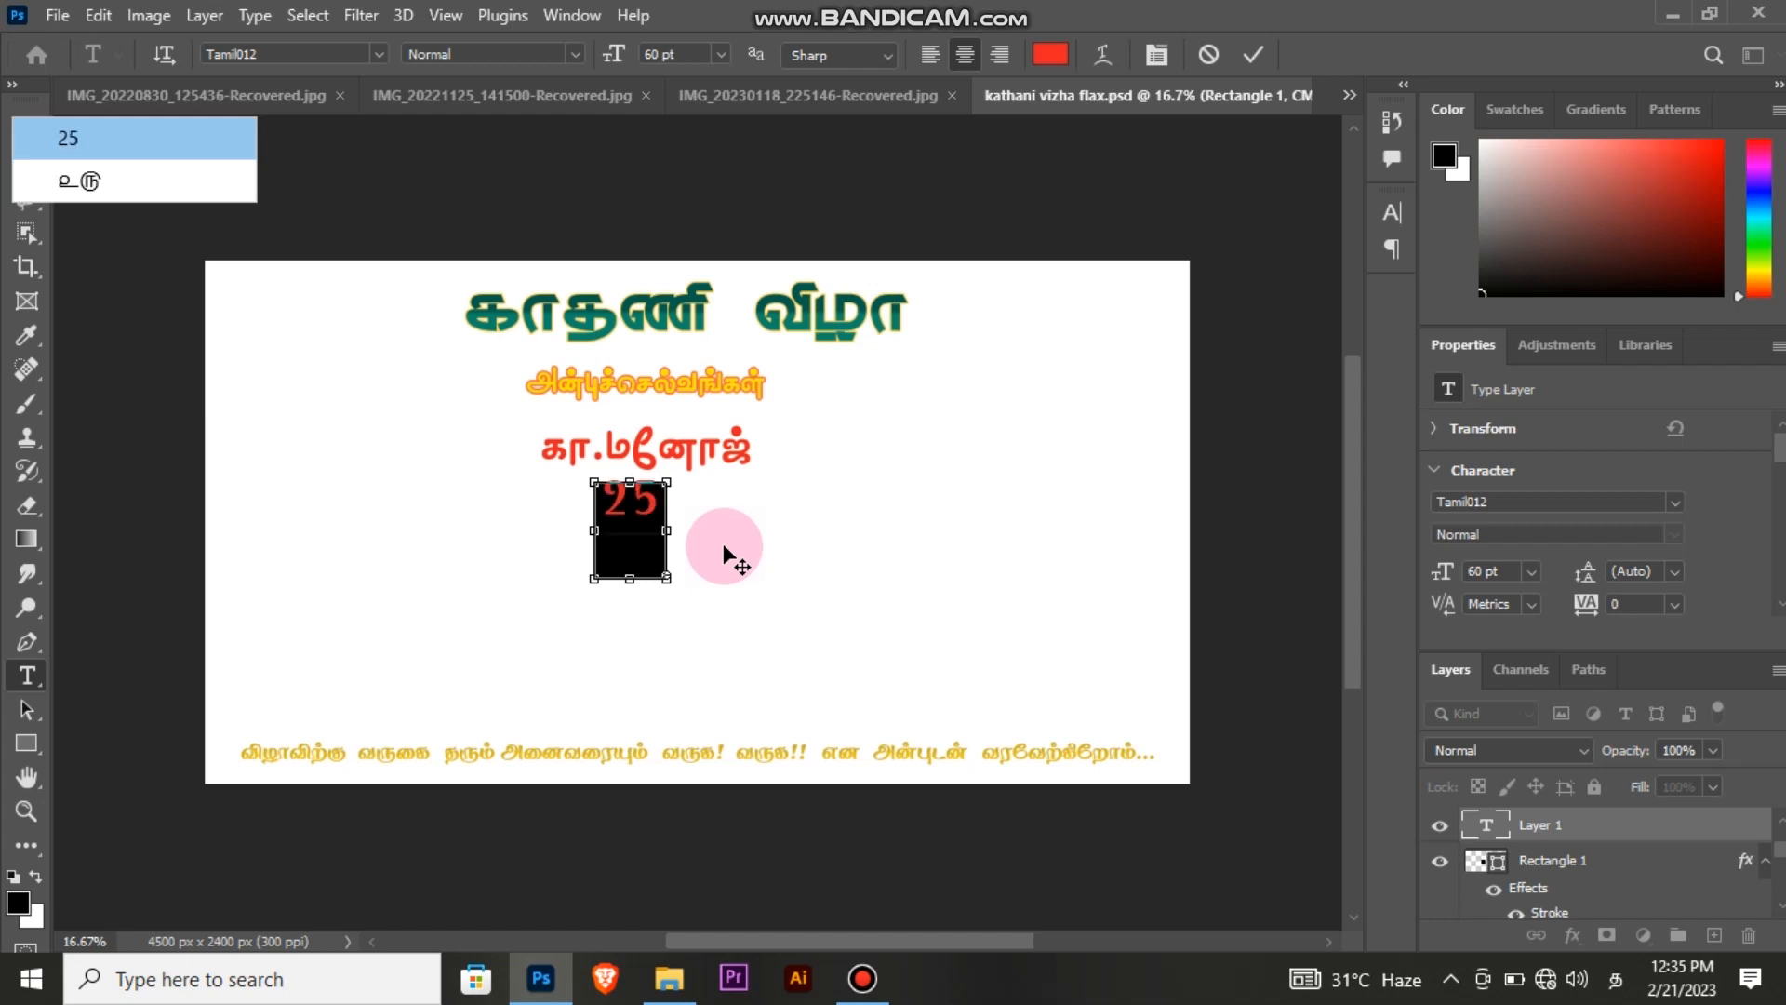
pyautogui.press('BackSpace')
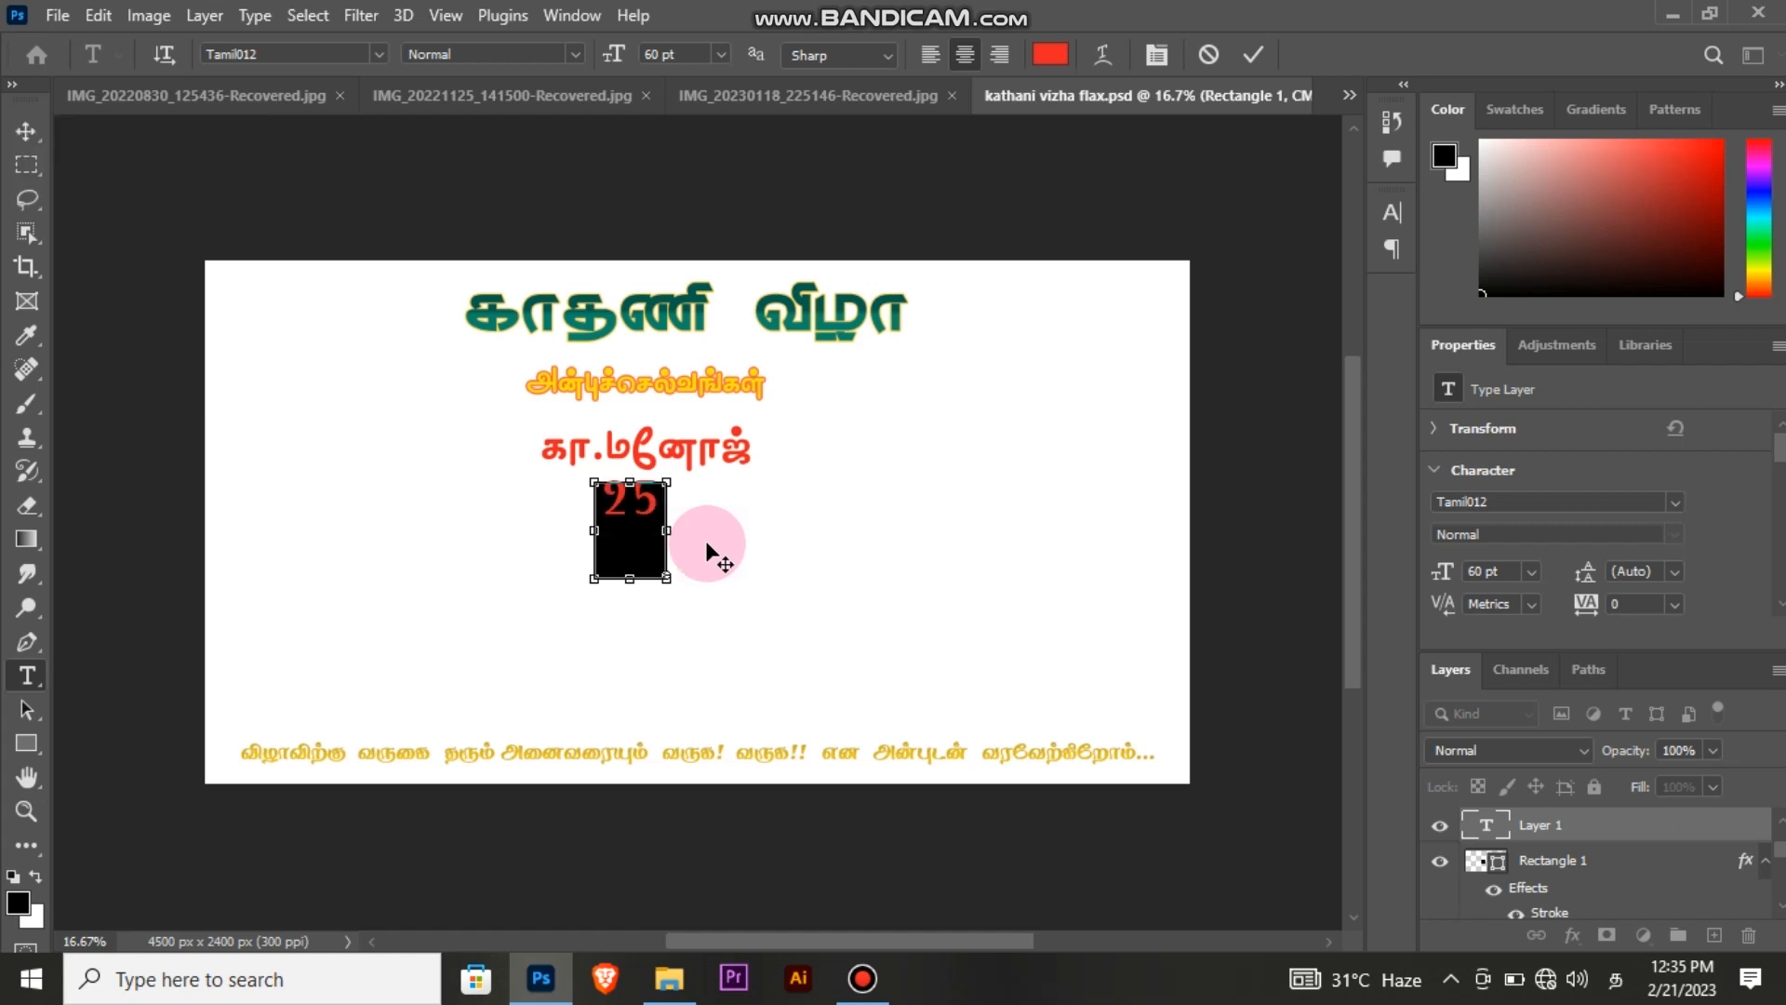
pyautogui.write('o')
pyautogui.press('BackSpace')
# Step: Widen the text box well beyond the rectangle's right side and re-enter its text as "25"
pyautogui.moveTo(667, 530); pyautogui.dragTo(867, 492)
pyautogui.write('j')
pyautogui.press('BackSpace')
pyautogui.press('BackSpace')
pyautogui.press('BackSpace')
pyautogui.write('25')
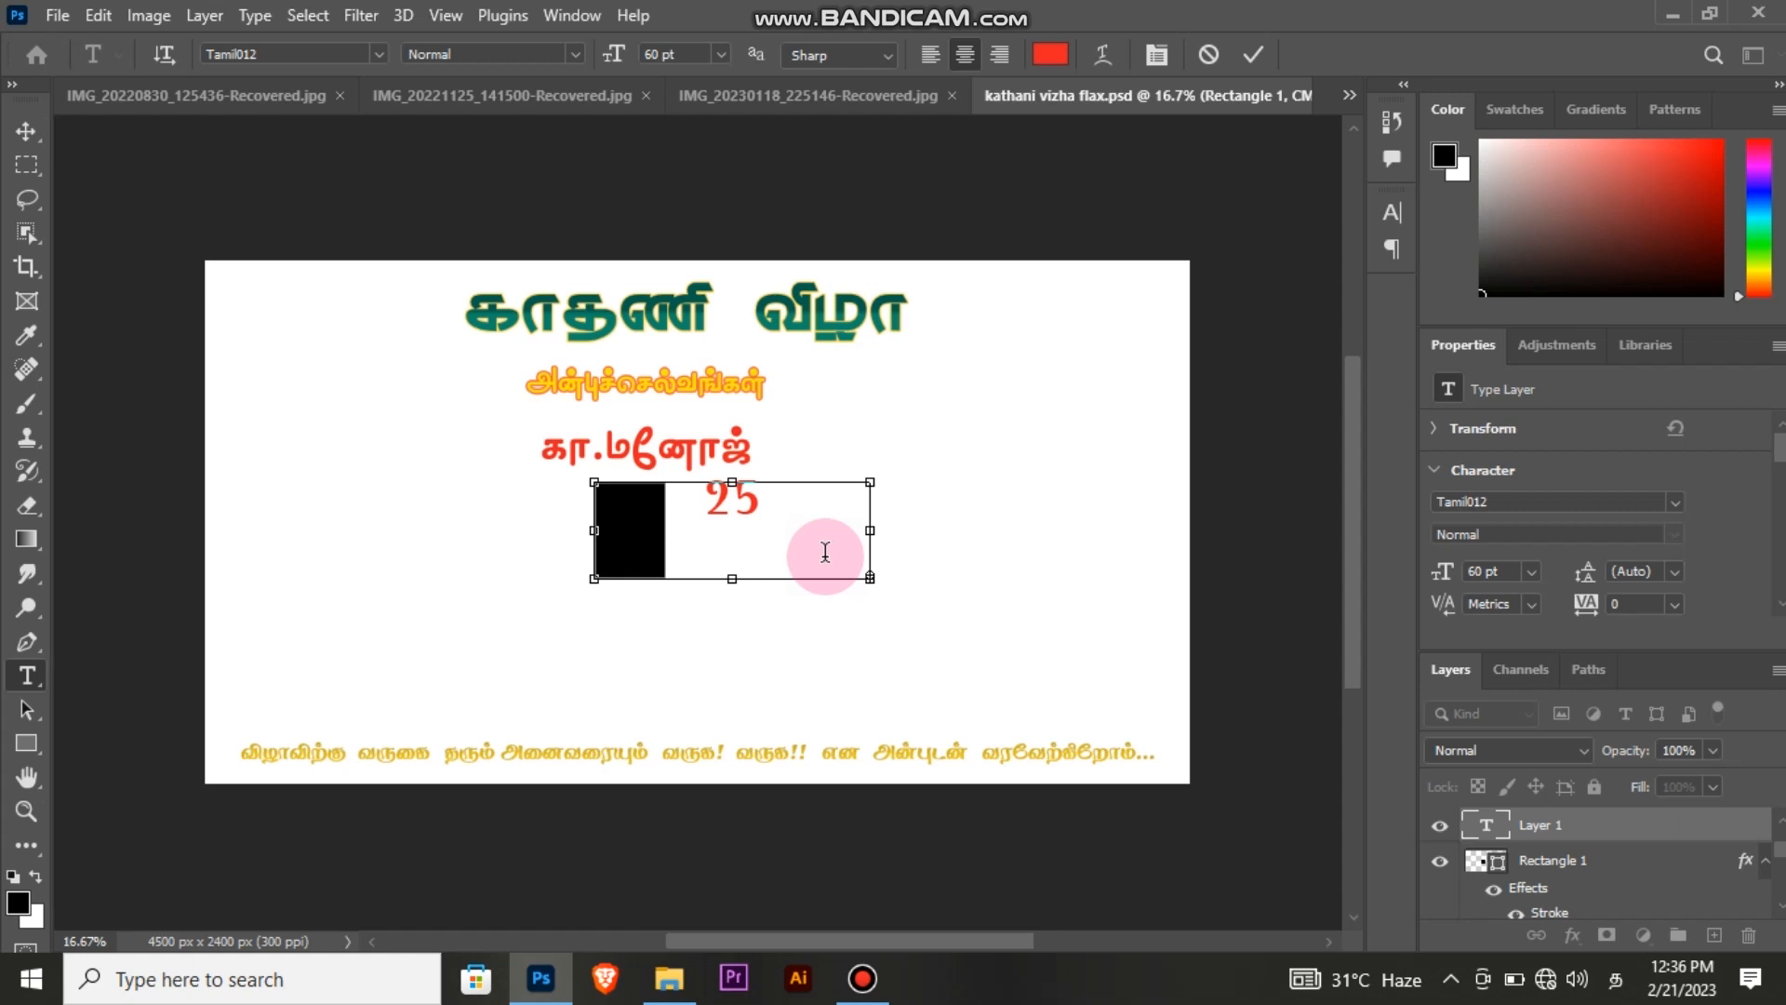
pyautogui.click(1253, 54)
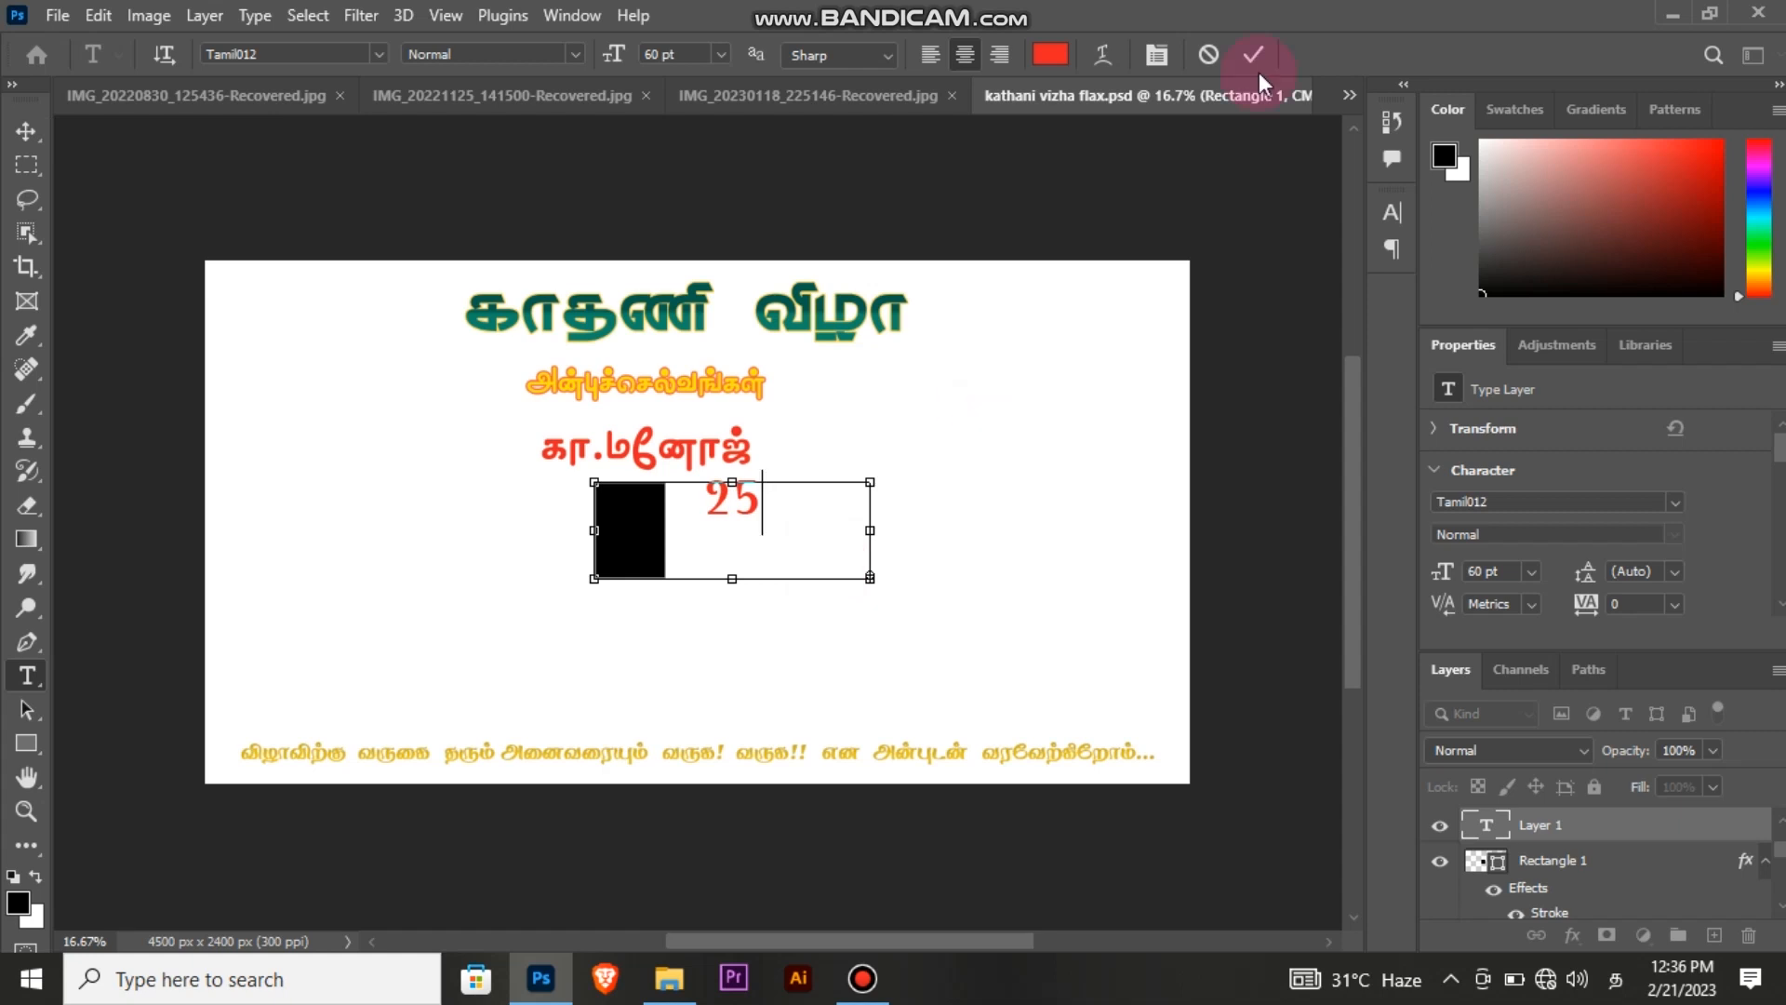
# Step: Delete the "25" text next to the black rectangle
pyautogui.click(763, 521)
pyautogui.press('BackSpace')
pyautogui.hotkey('ctrl', 'z')
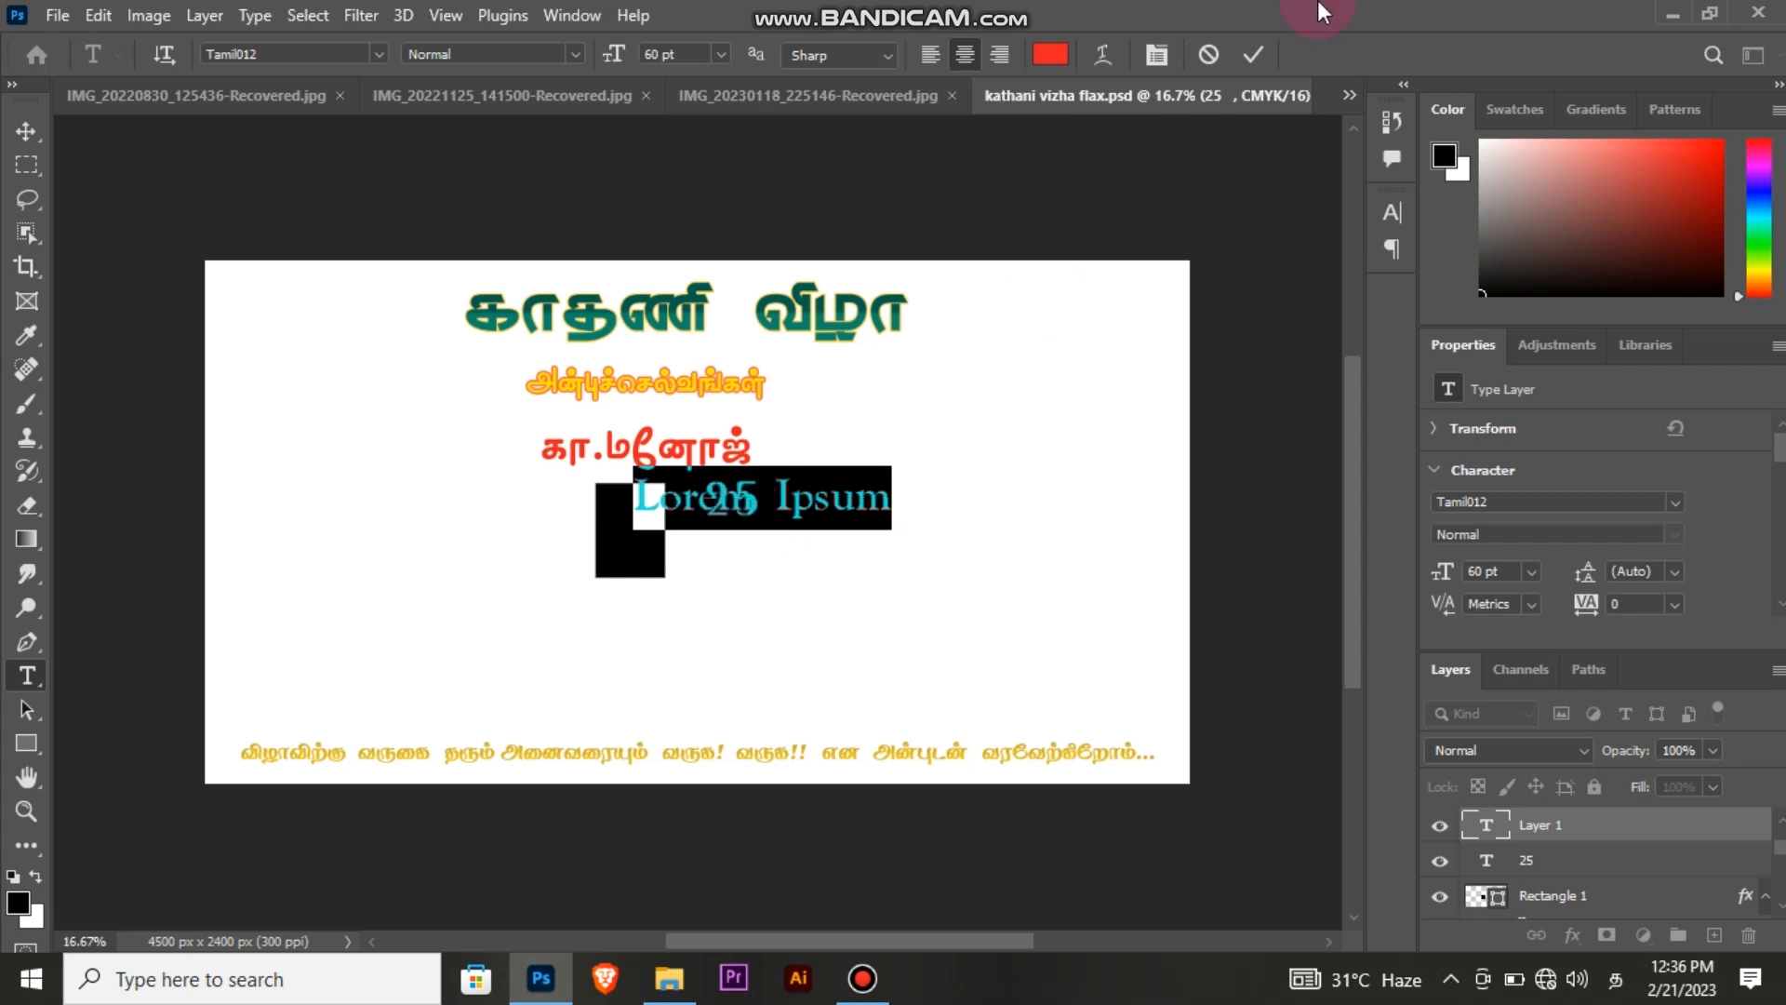
pyautogui.click(1143, 441)
pyautogui.hotkey('ctrl', 'z')
pyautogui.click(26, 132)
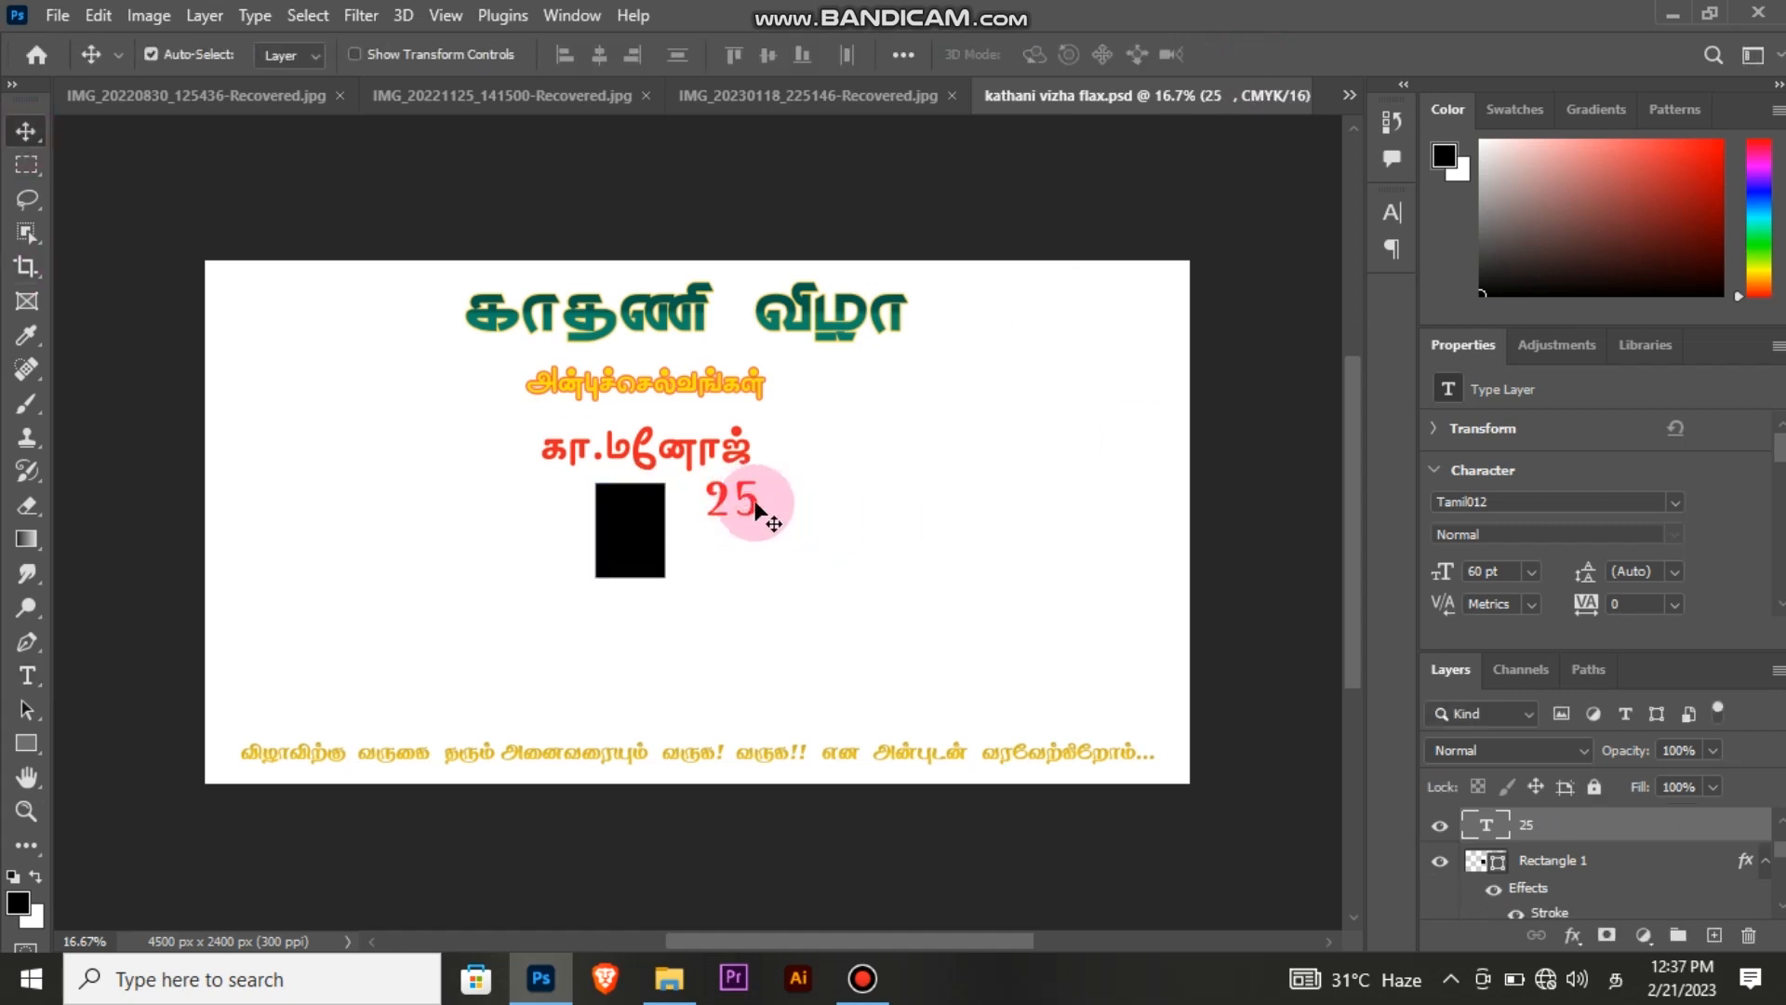
pyautogui.moveTo(752, 503); pyautogui.dragTo(778, 550)
pyautogui.press('Delete')
# Step: Place a point text reading "25" in the blank area to the right of the black rectangle
pyautogui.click(26, 676)
pyautogui.click(897, 539)
pyautogui.write('25')
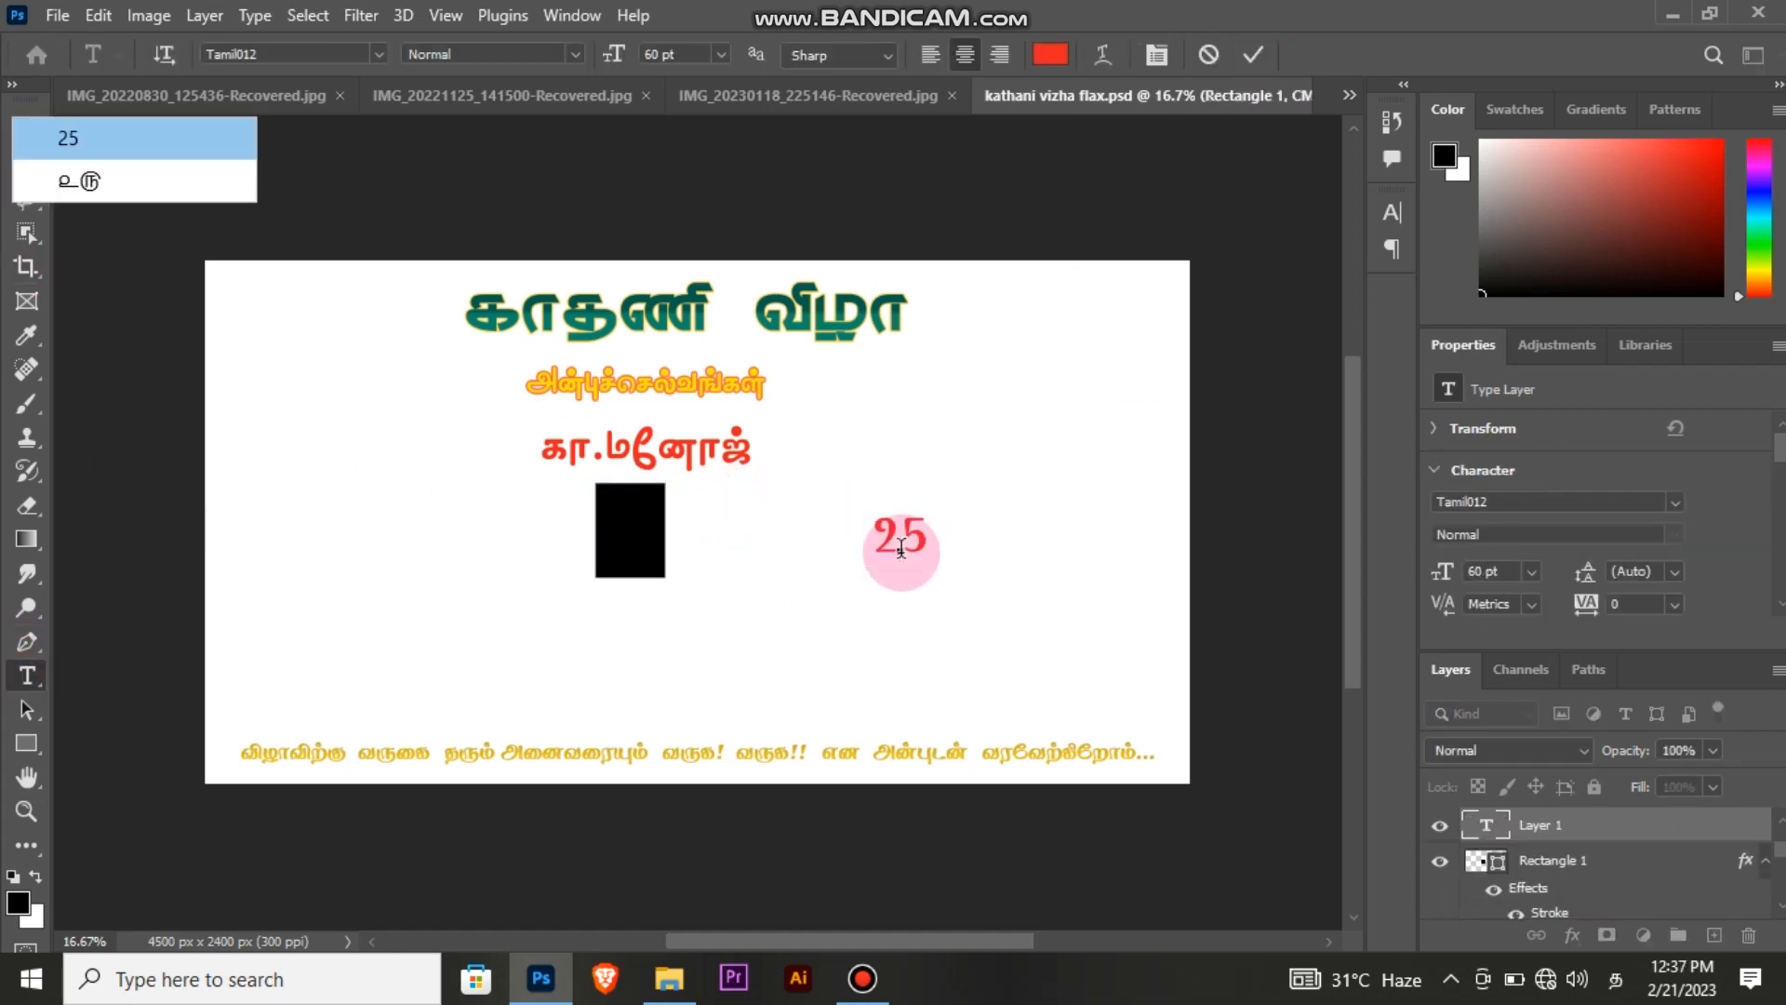
pyautogui.press('BackSpace')
pyautogui.rightClick(28, 678)
pyautogui.click(111, 696)
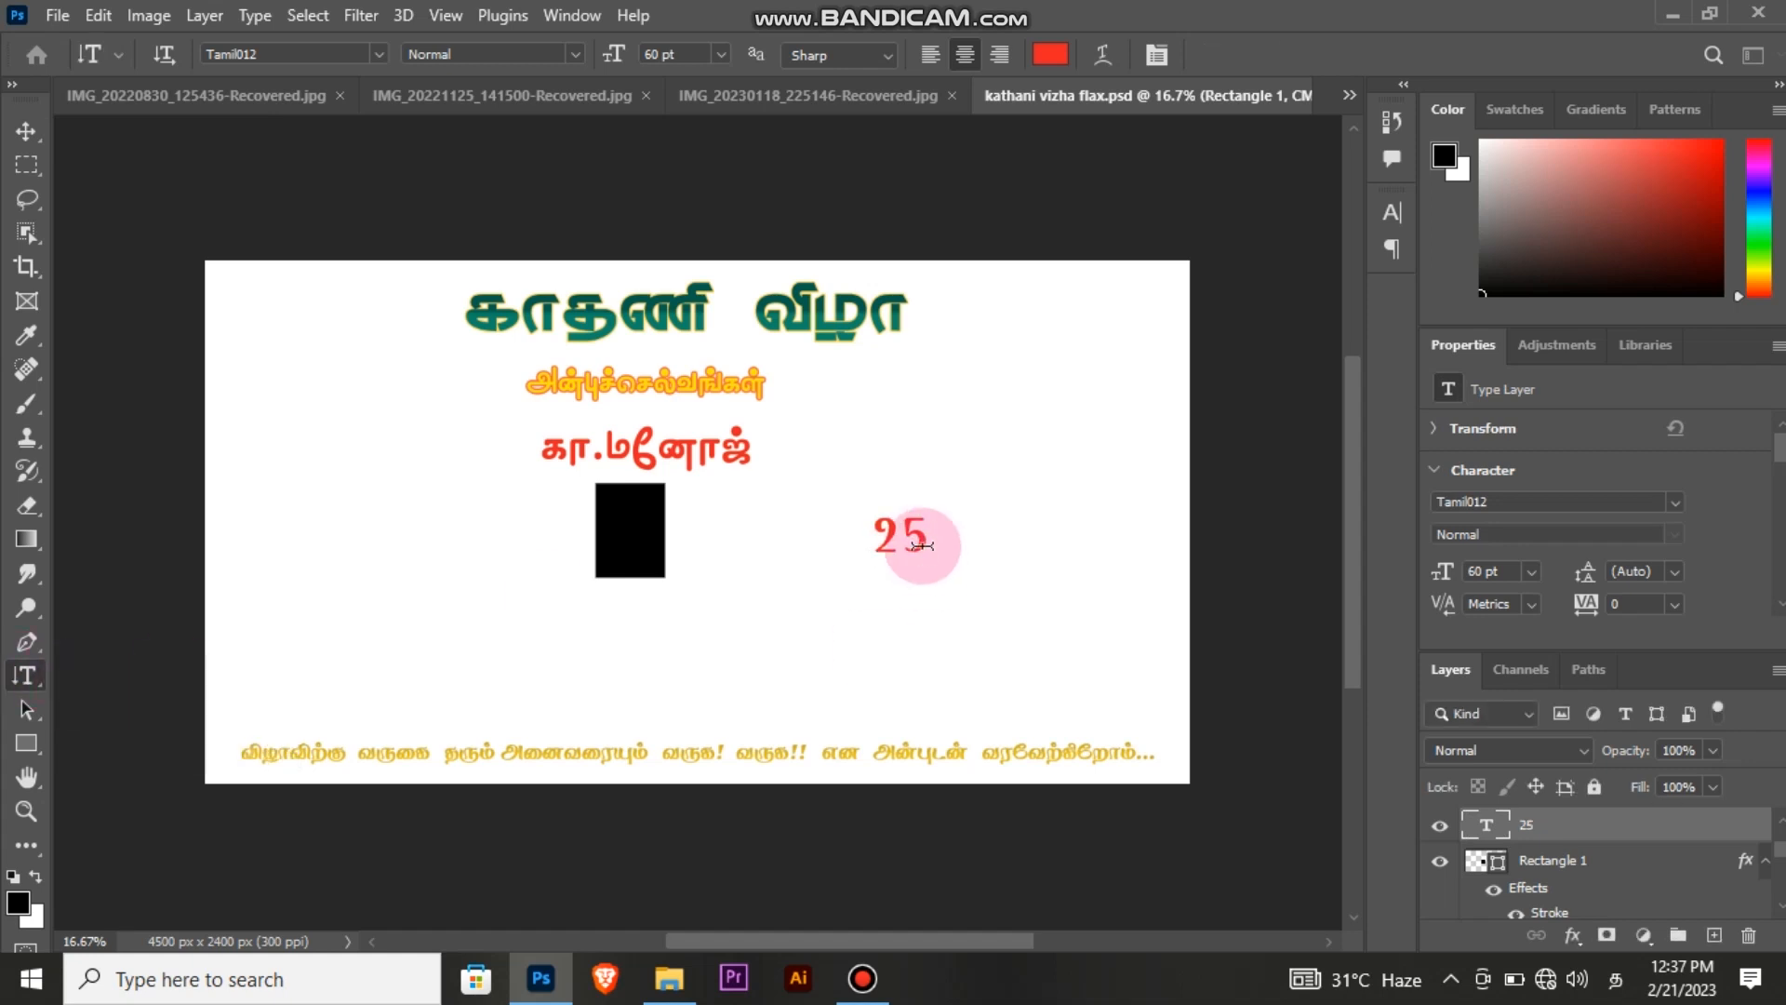
# Step: Add "02" and "2023" as separate lines below "25" and move the date text slightly up
pyautogui.click(925, 556)
pyautogui.press('Return')
pyautogui.write('02')
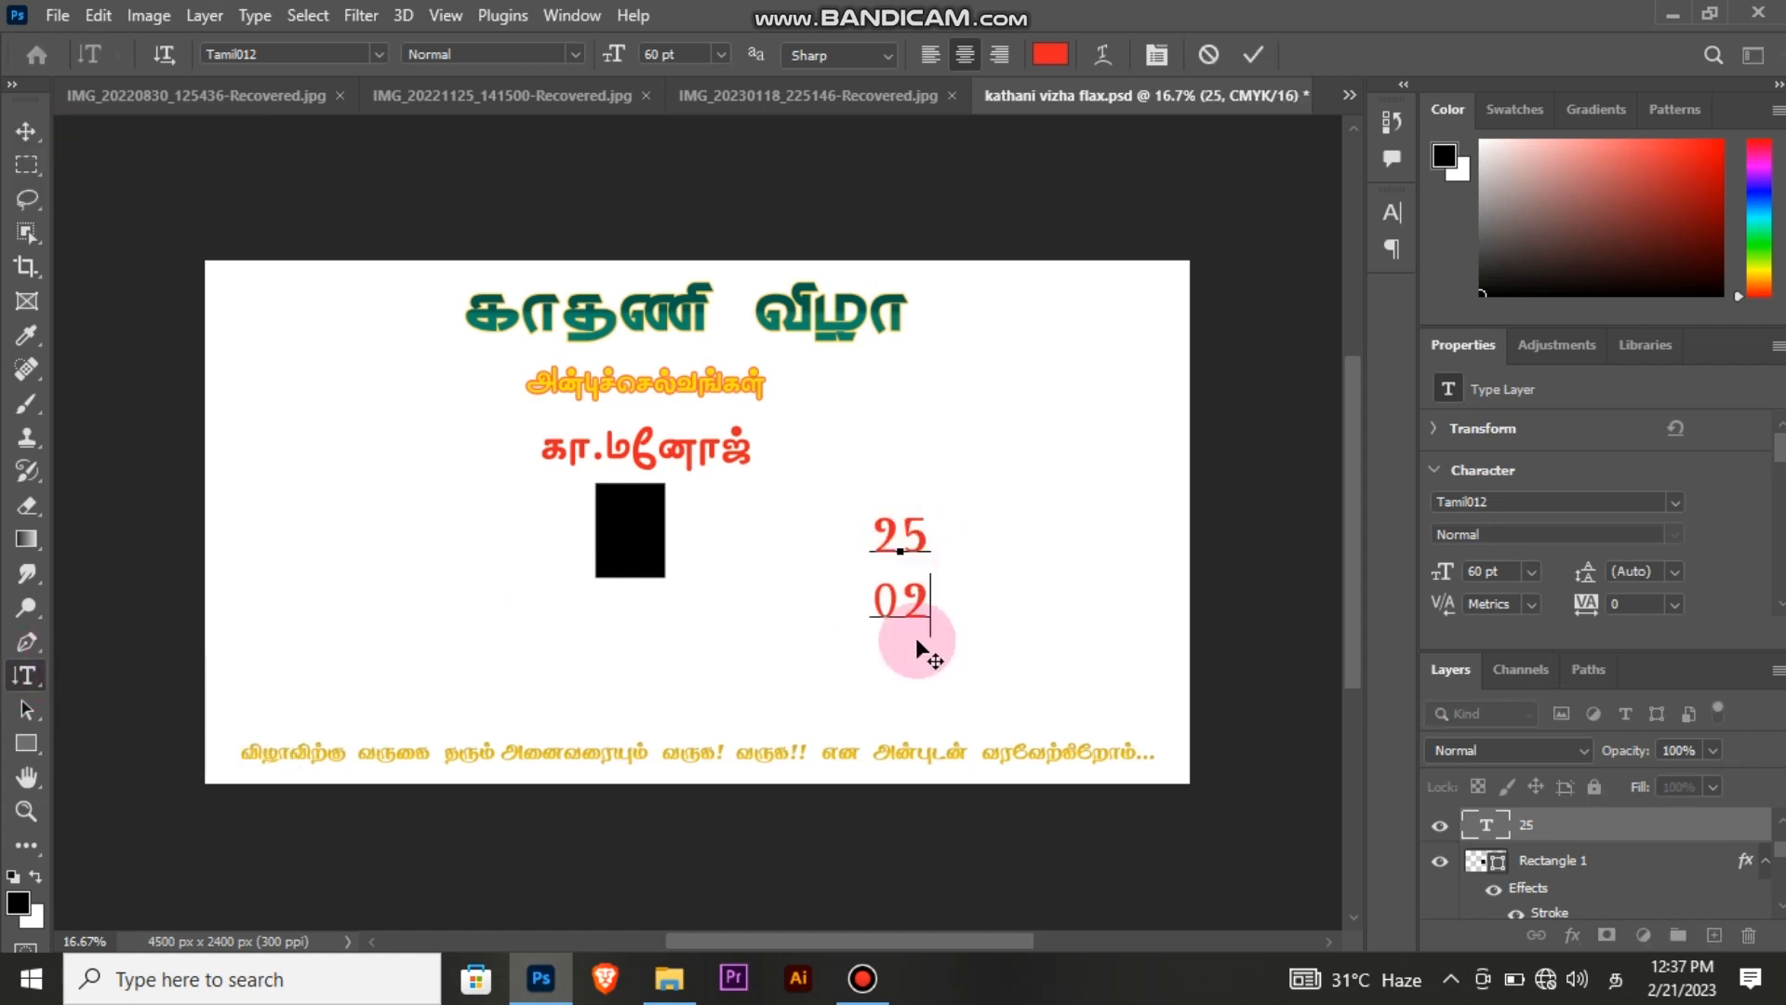
pyautogui.press('Return')
pyautogui.write('2023')
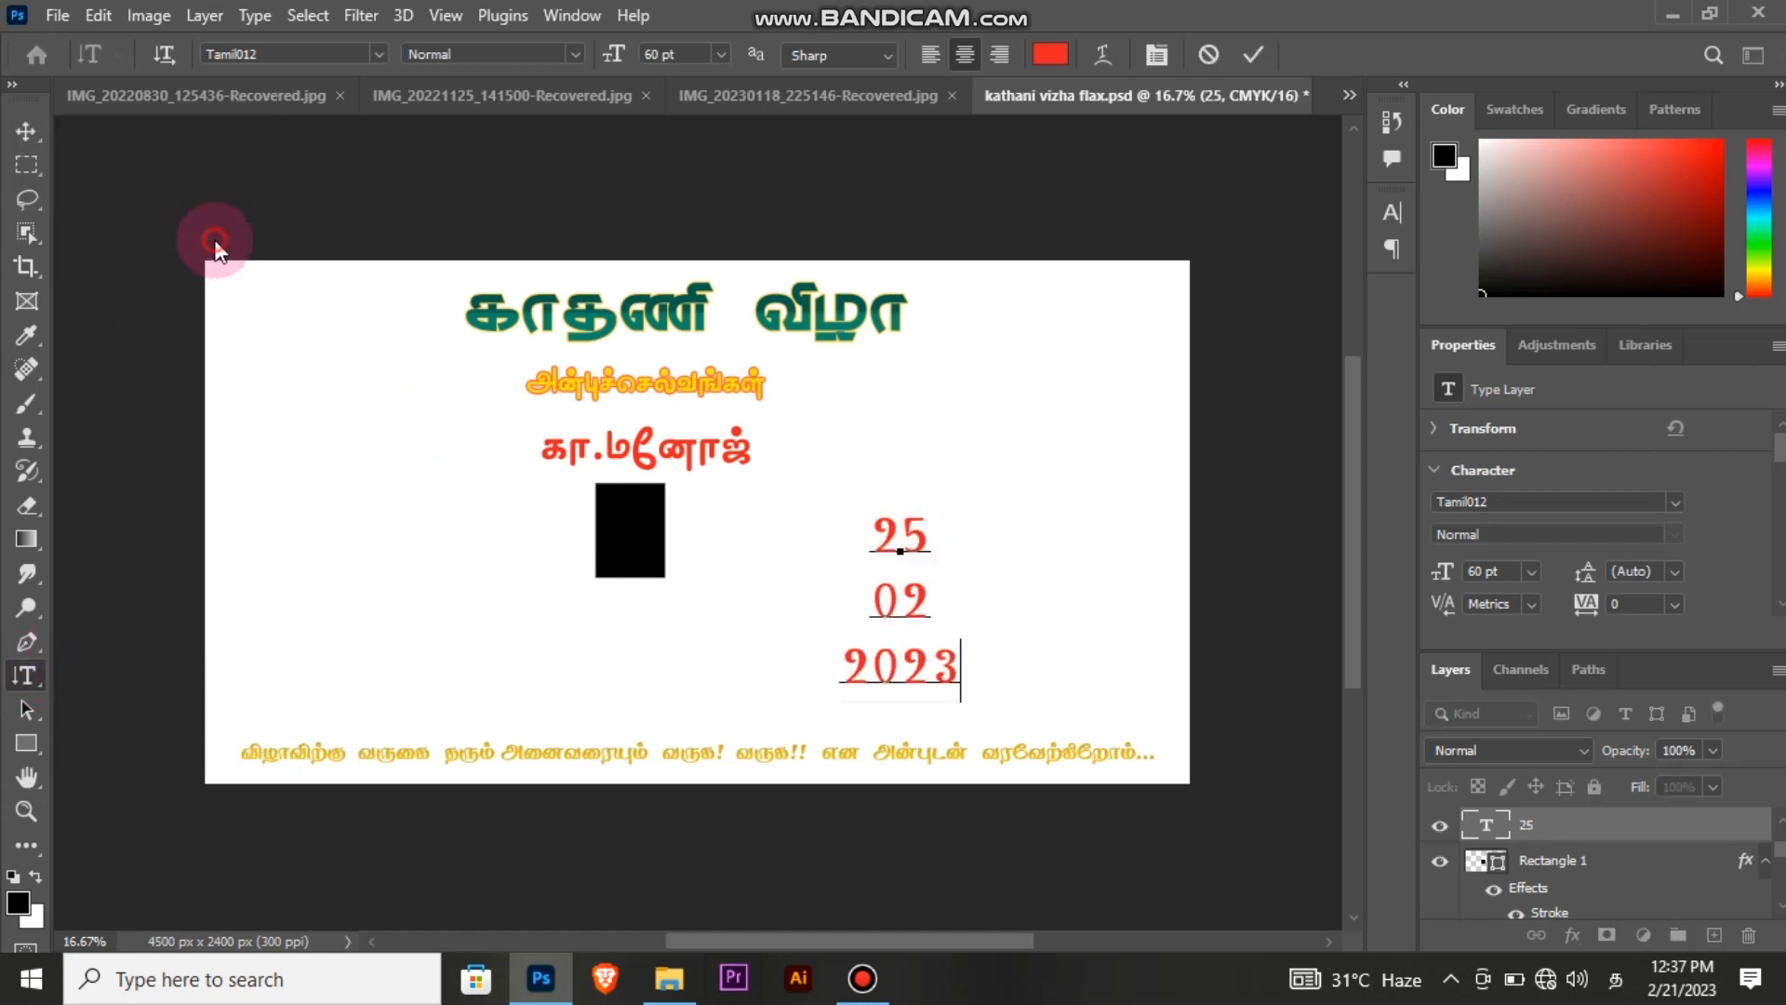
pyautogui.click(26, 132)
pyautogui.moveTo(912, 544); pyautogui.dragTo(888, 502)
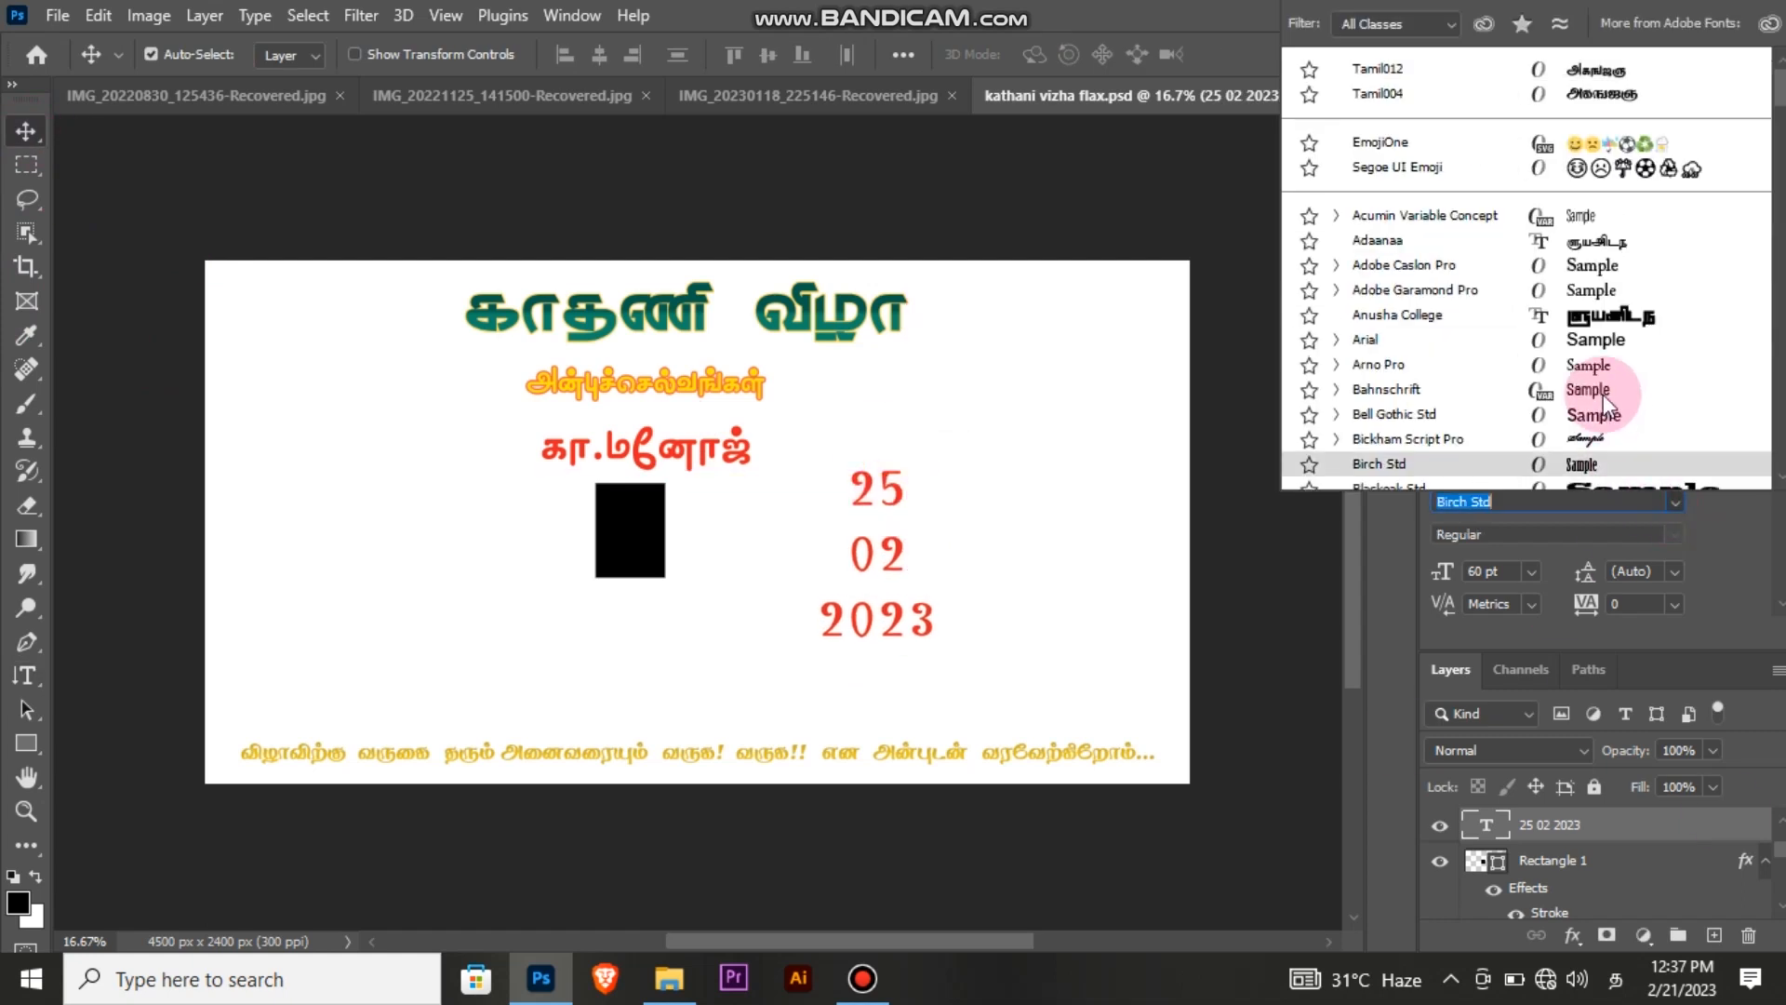
# Step: Try several fonts on the date text and set it to Burnstown Dam
pyautogui.click(1665, 503)
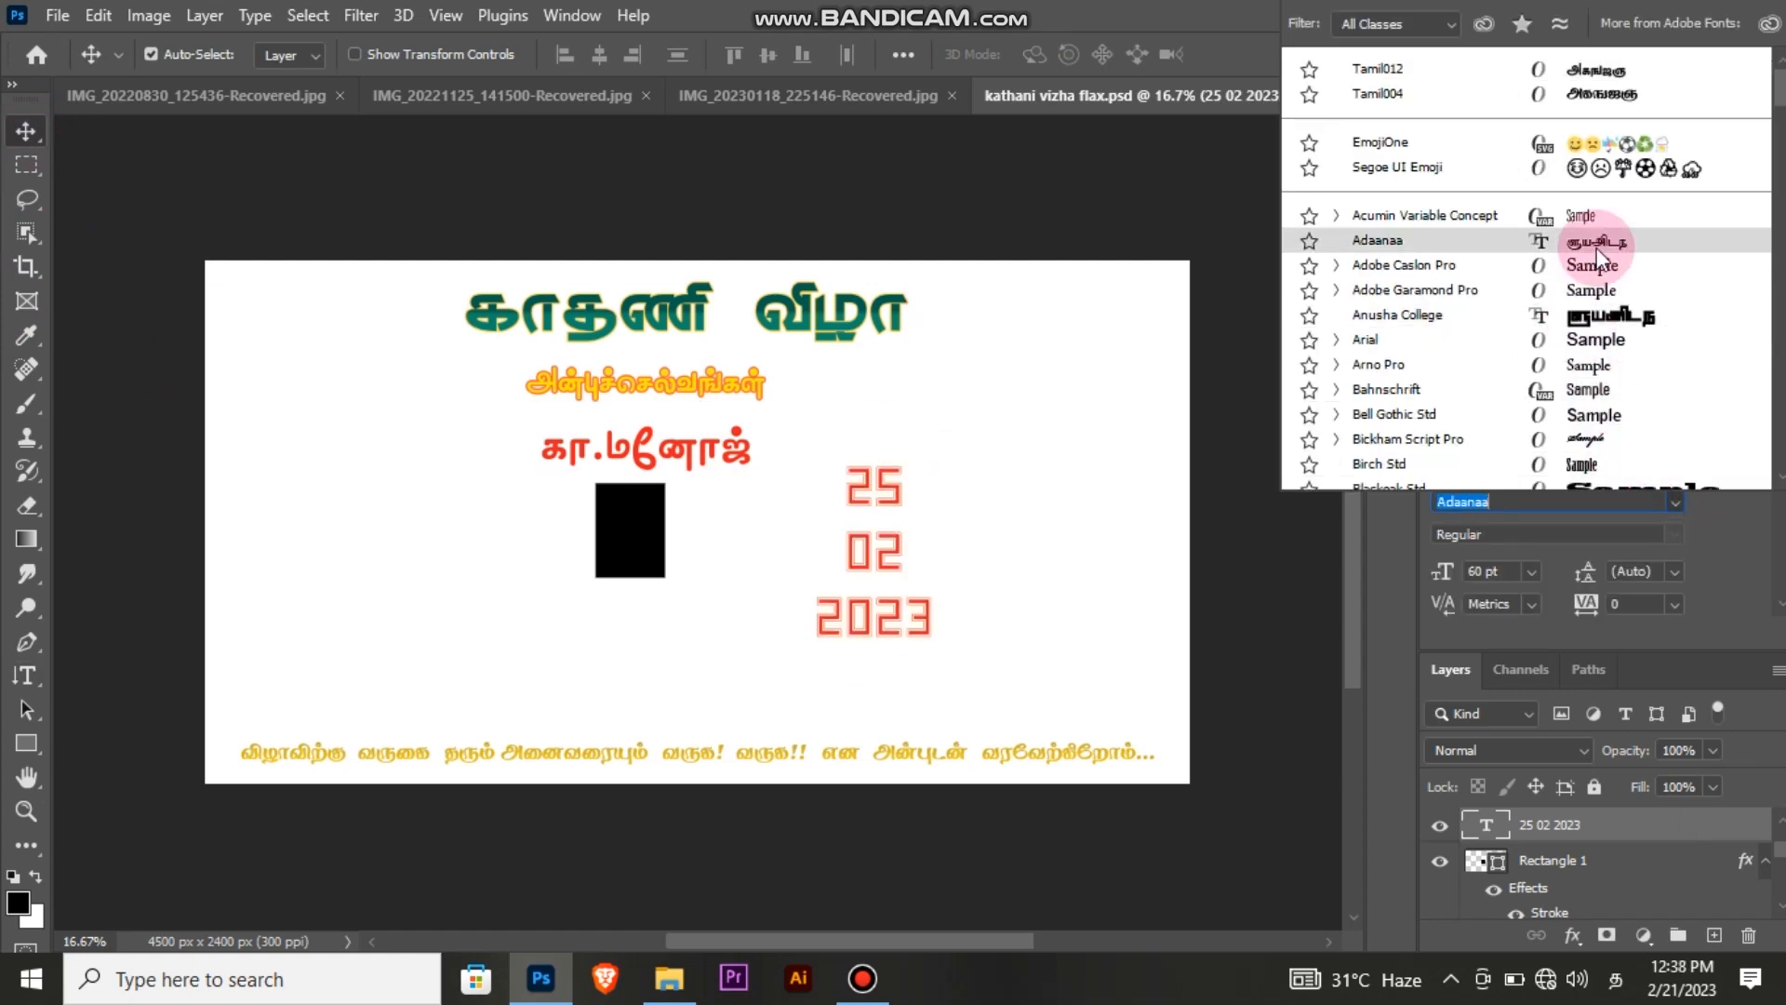
pyautogui.click(1679, 504)
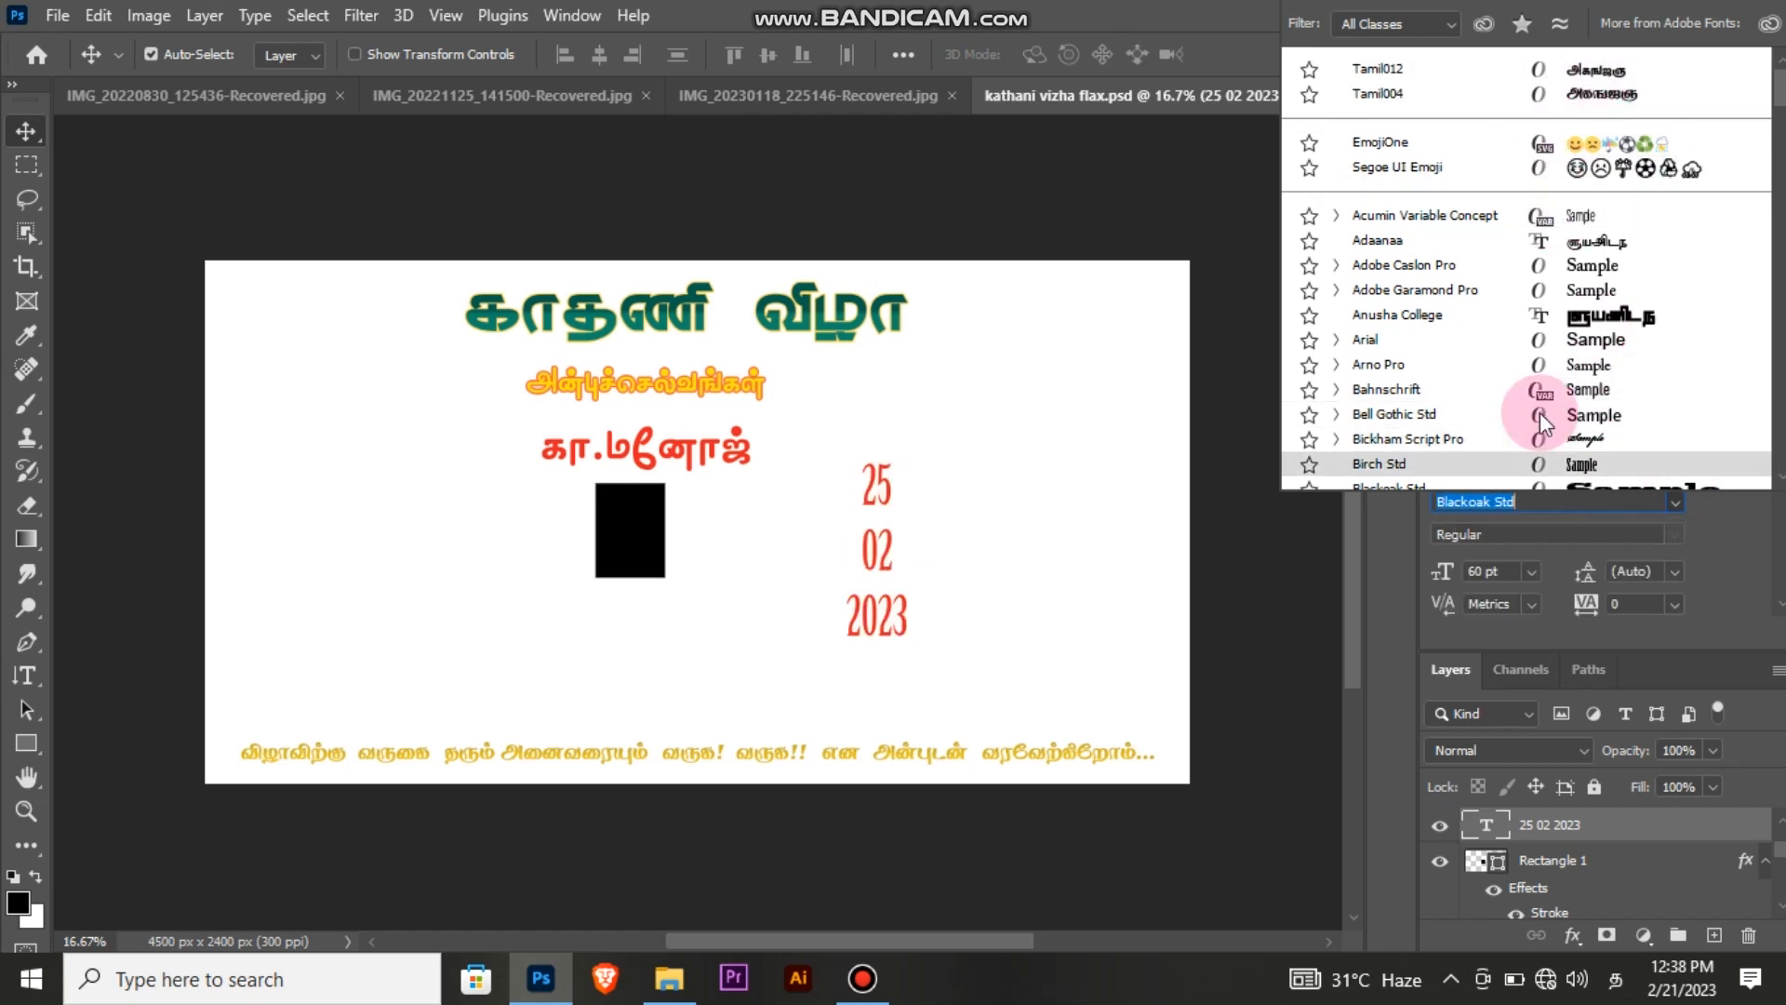
pyautogui.press('Down')
pyautogui.press('Down')
pyautogui.press('Down')
pyautogui.press('Down')
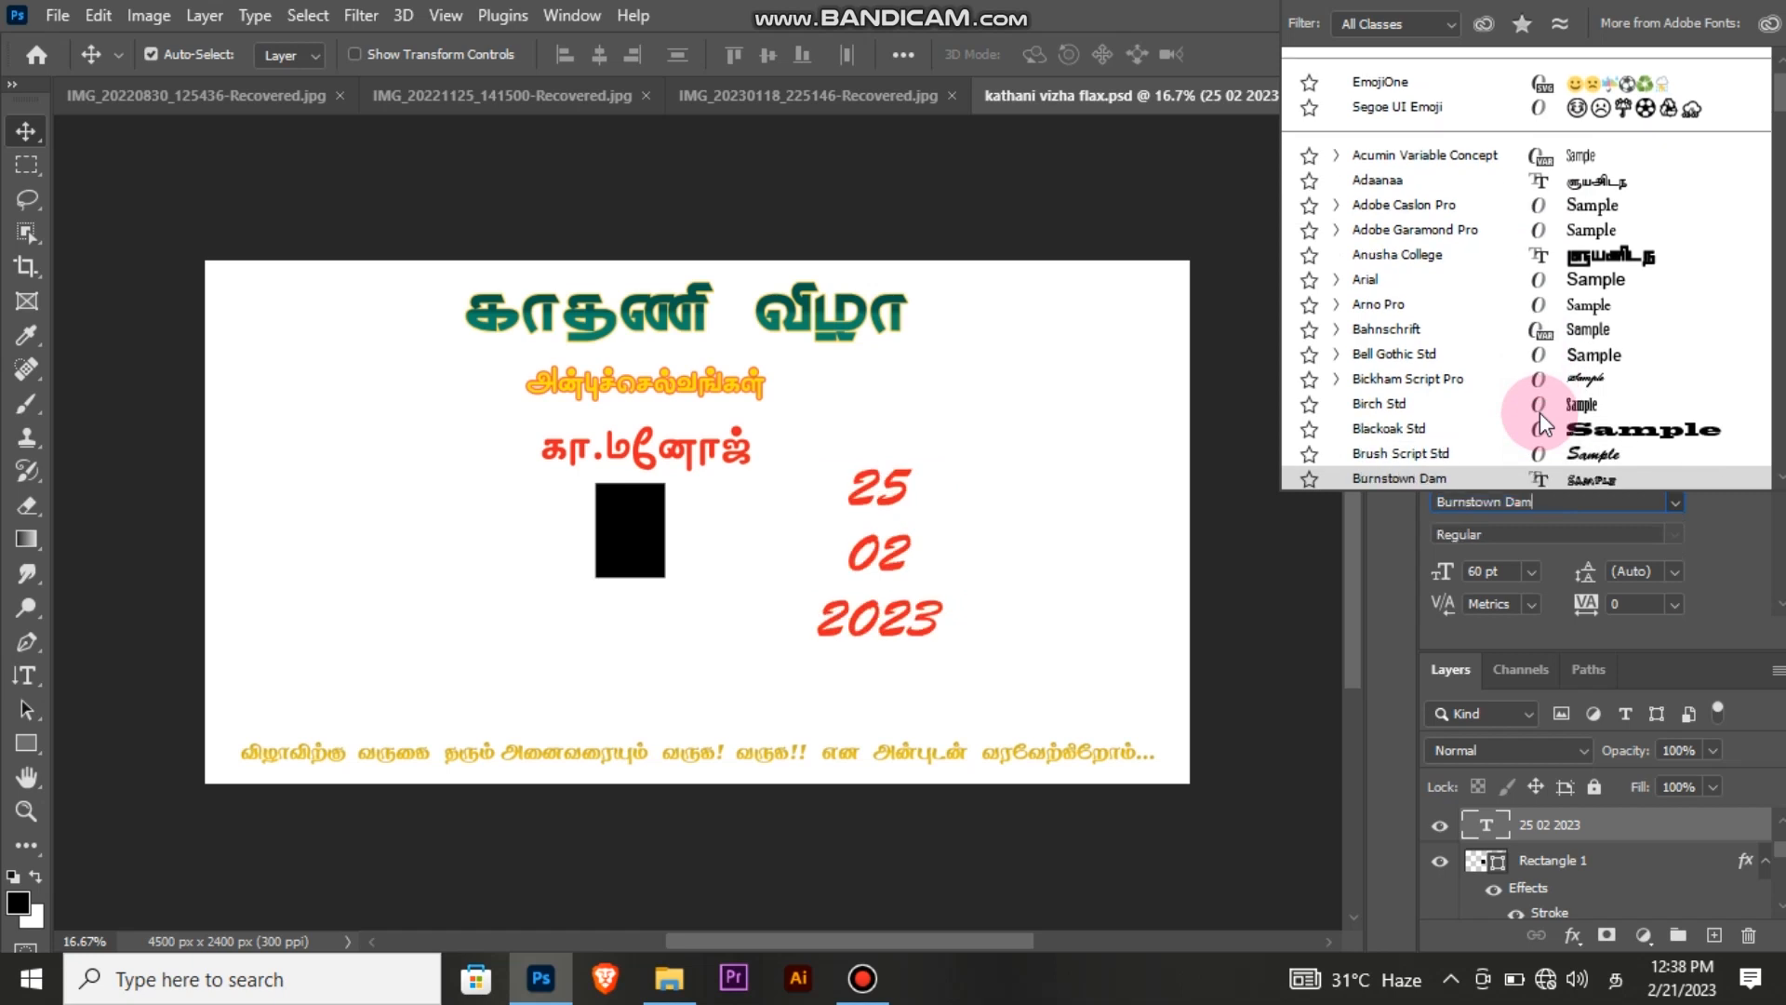
pyautogui.press('Up')
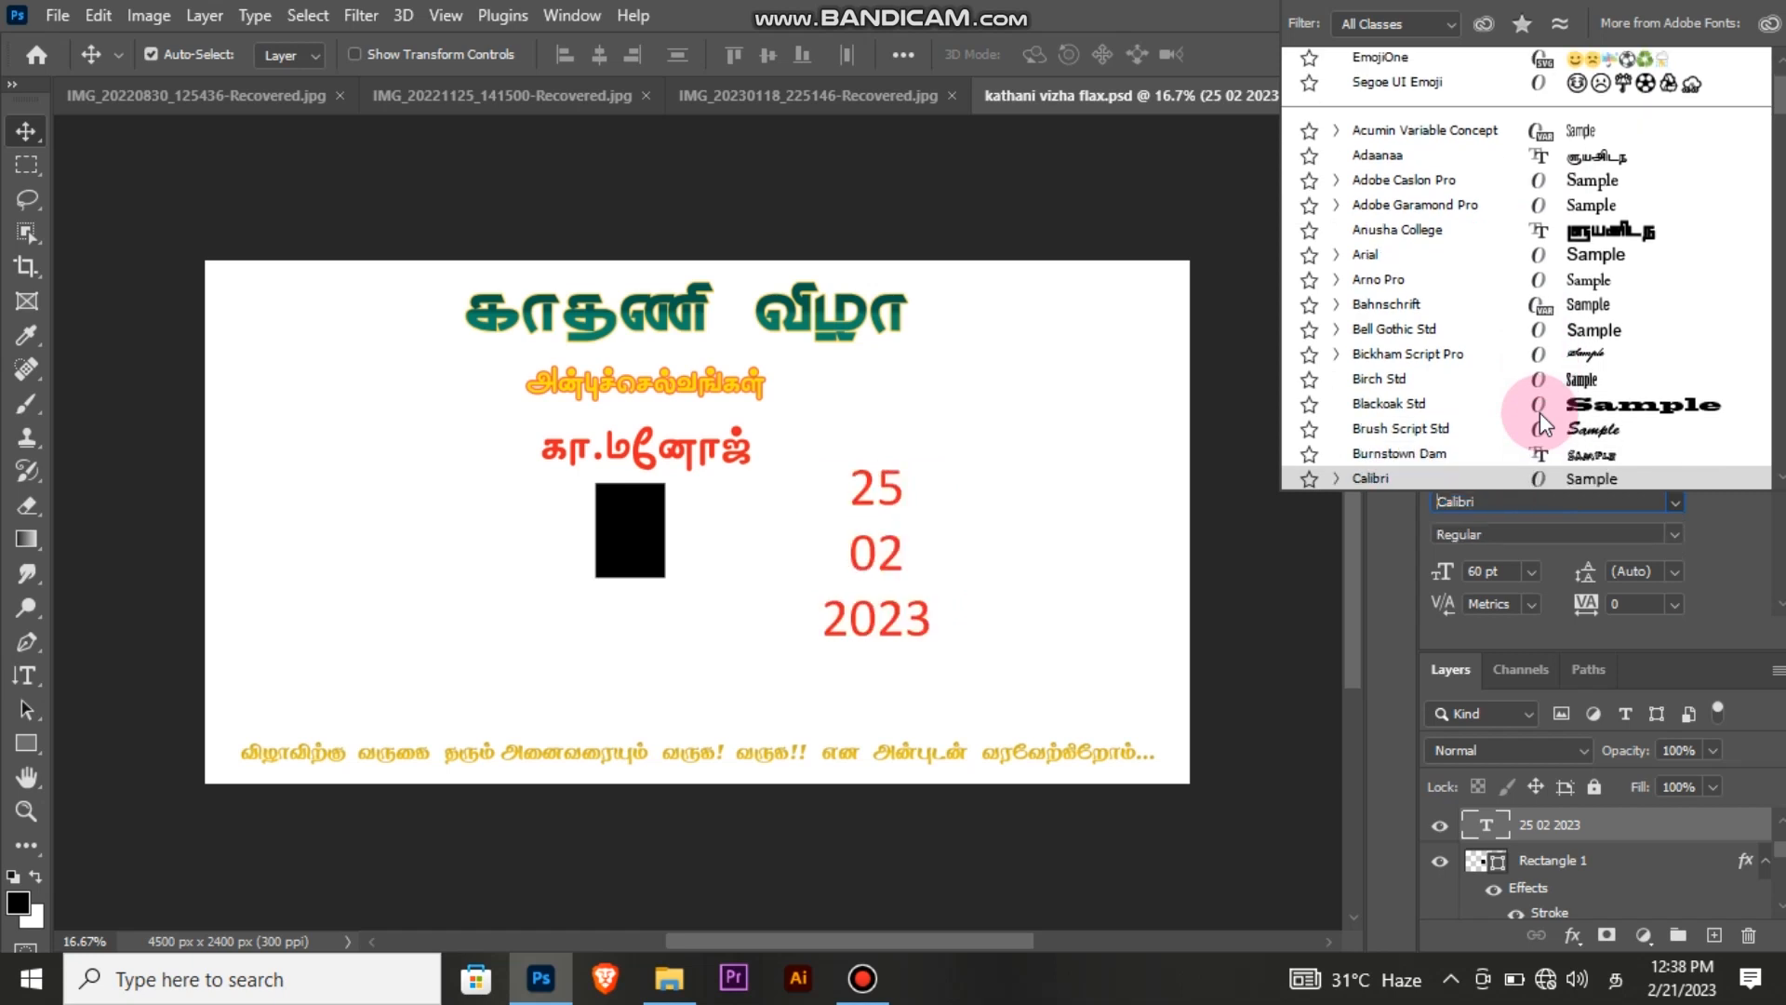
pyautogui.press('Return')
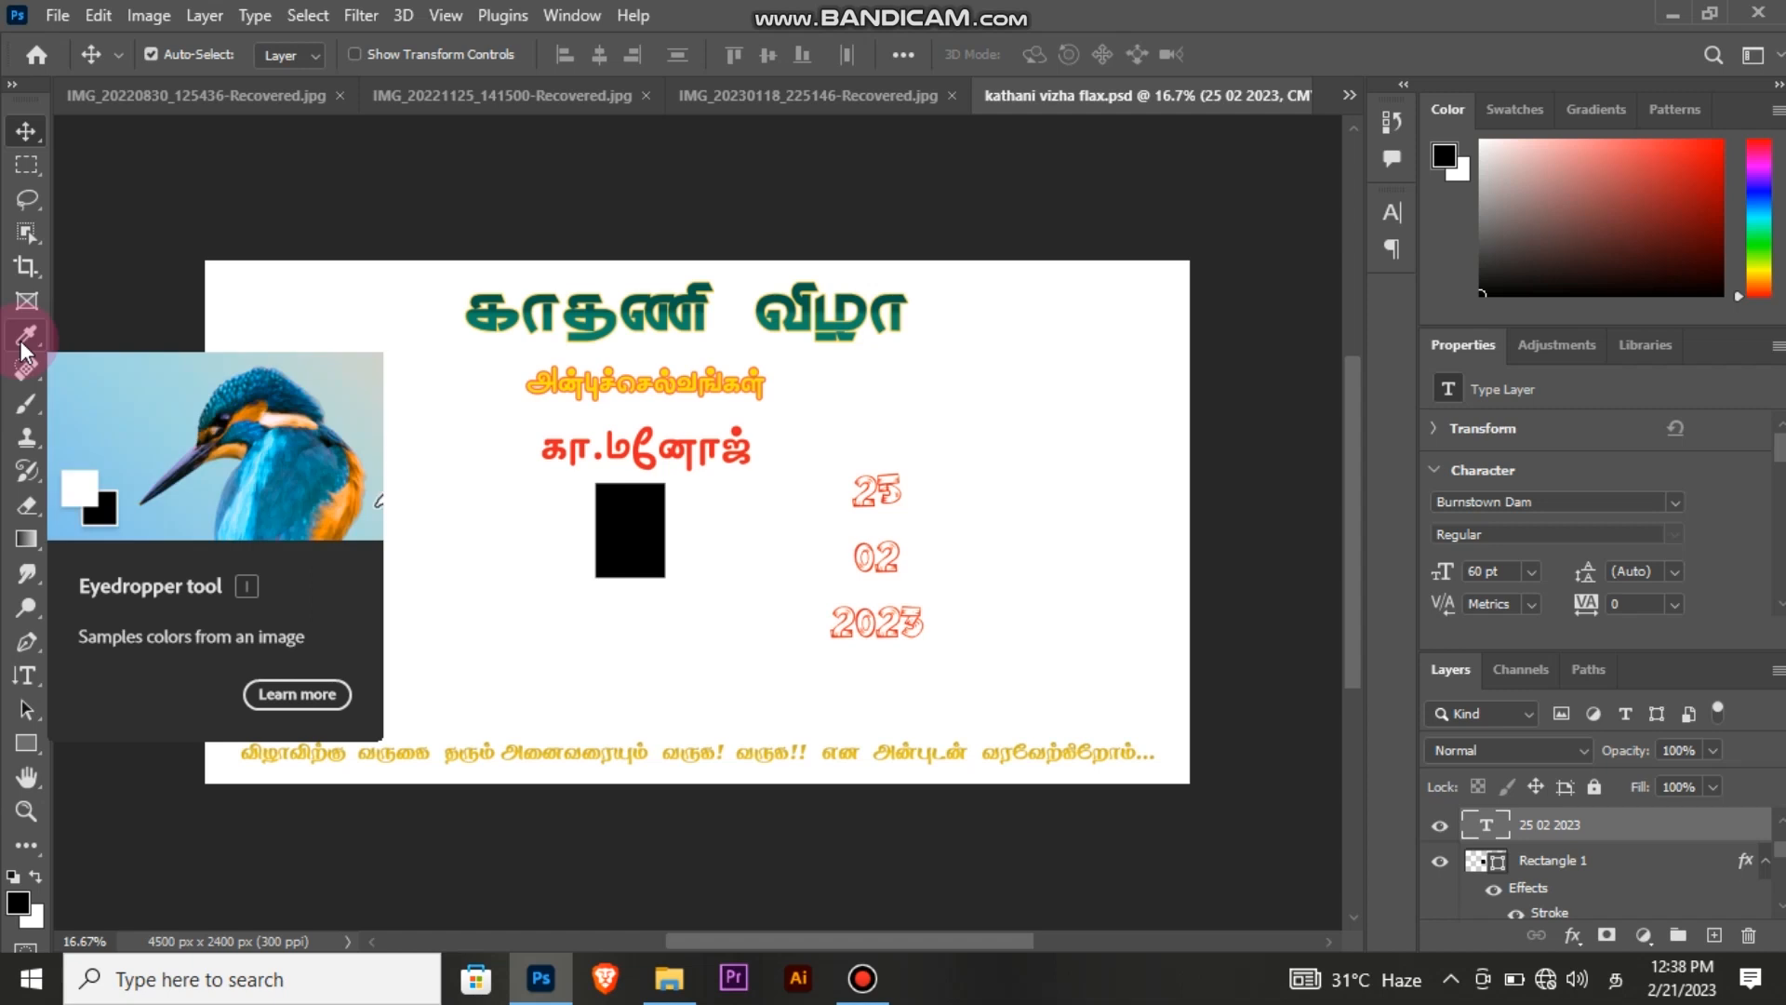
# Step: Scale the date text down to about 28.57 pt and fit it centred inside the black rectangle
pyautogui.press('ctrl')
pyautogui.hotkey('ctrl', 't')
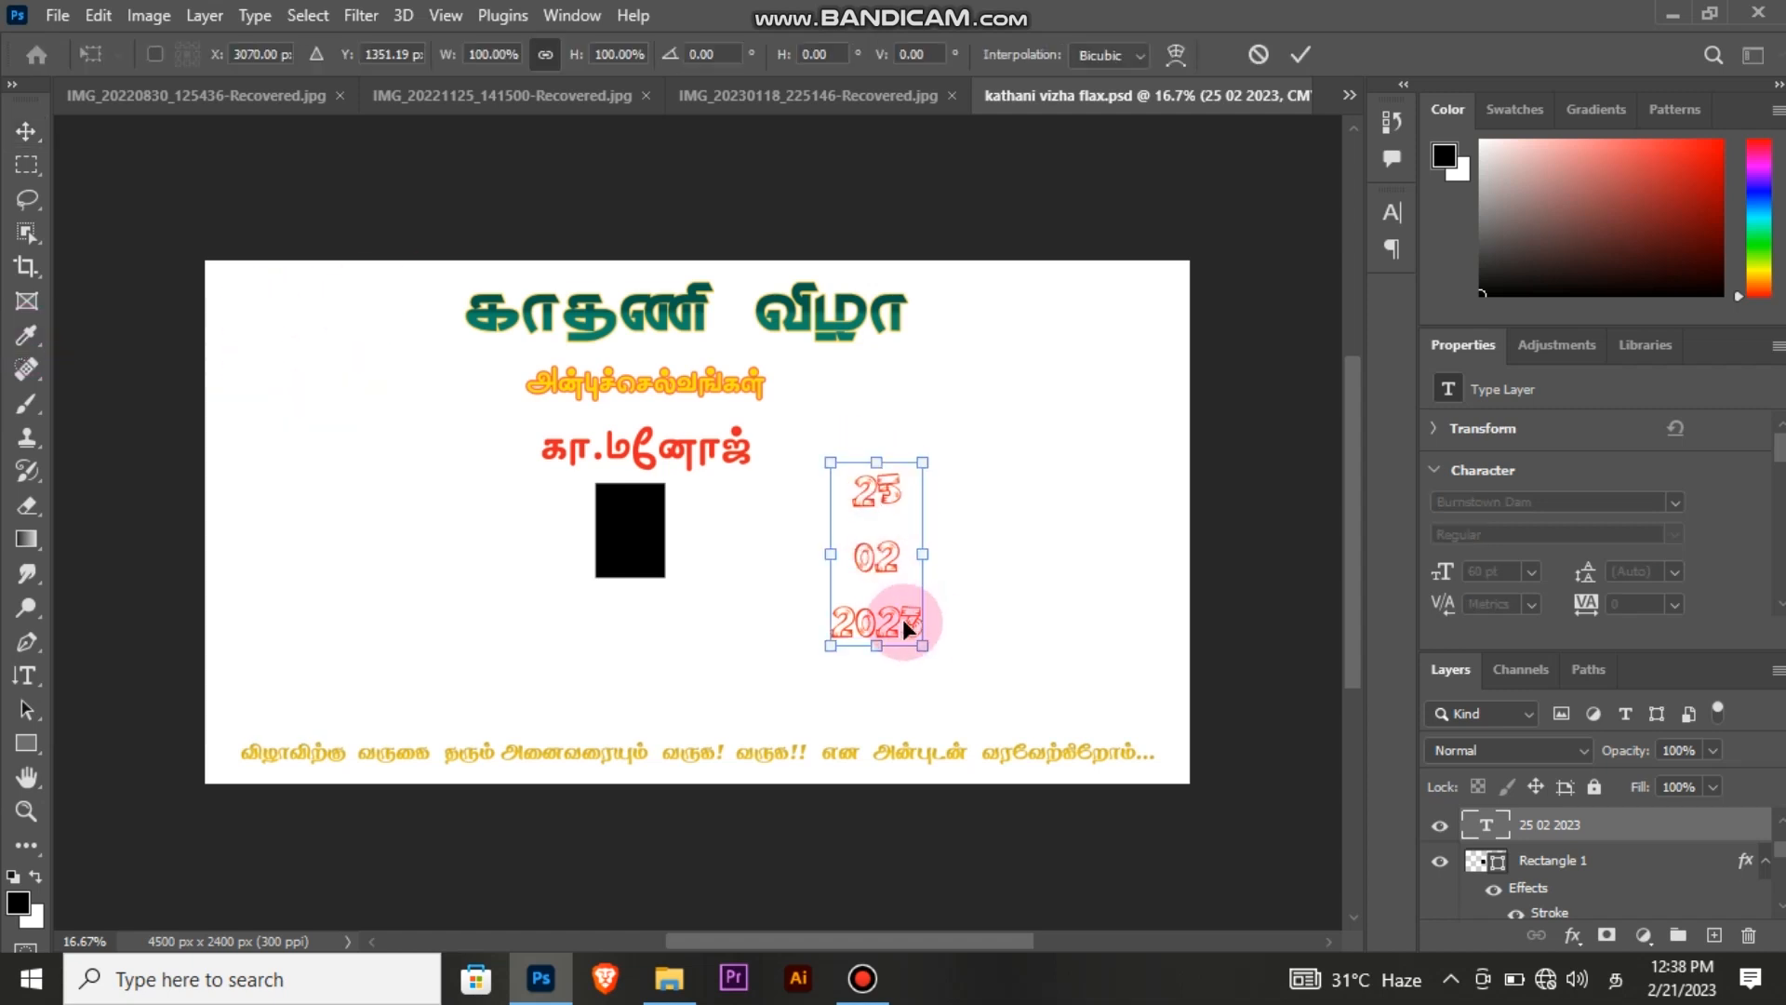
pyautogui.moveTo(902, 623); pyautogui.dragTo(656, 593)
pyautogui.press('Return')
pyautogui.click(876, 524)
pyautogui.hotkey('ctrl', 't')
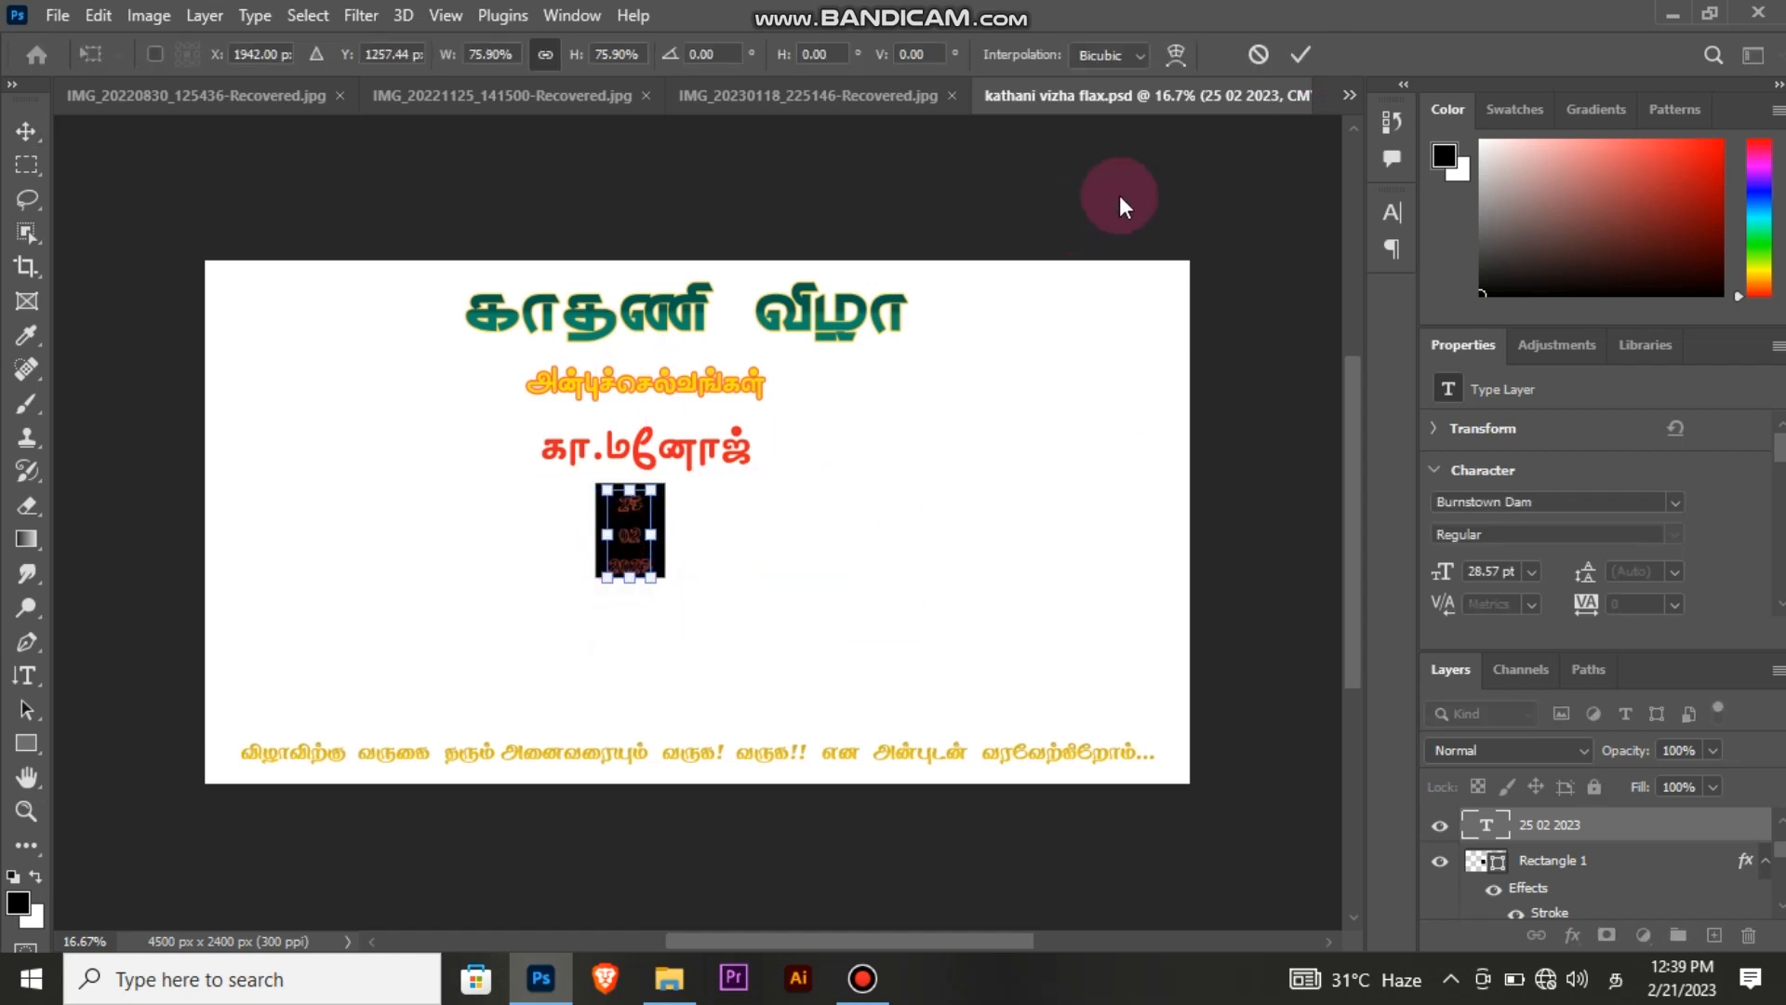
pyautogui.click(1309, 54)
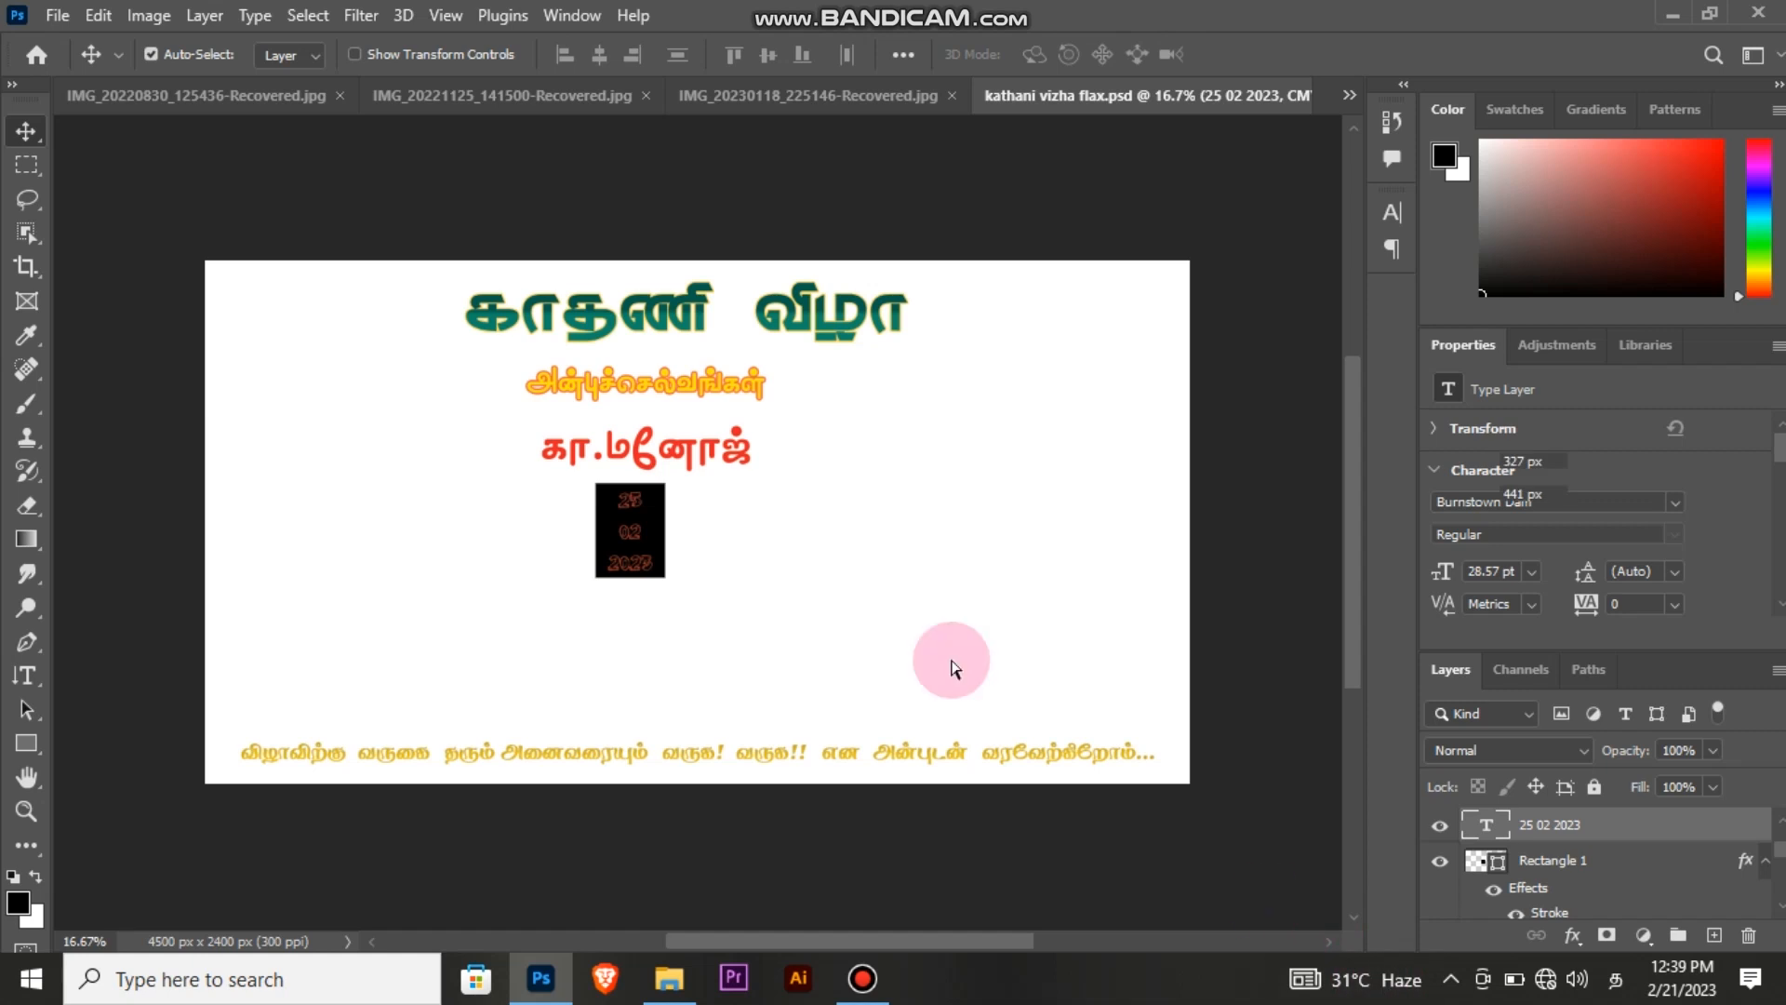
pyautogui.keyDown('ctrl'); pyautogui.click(1569, 856); pyautogui.keyUp('ctrl')
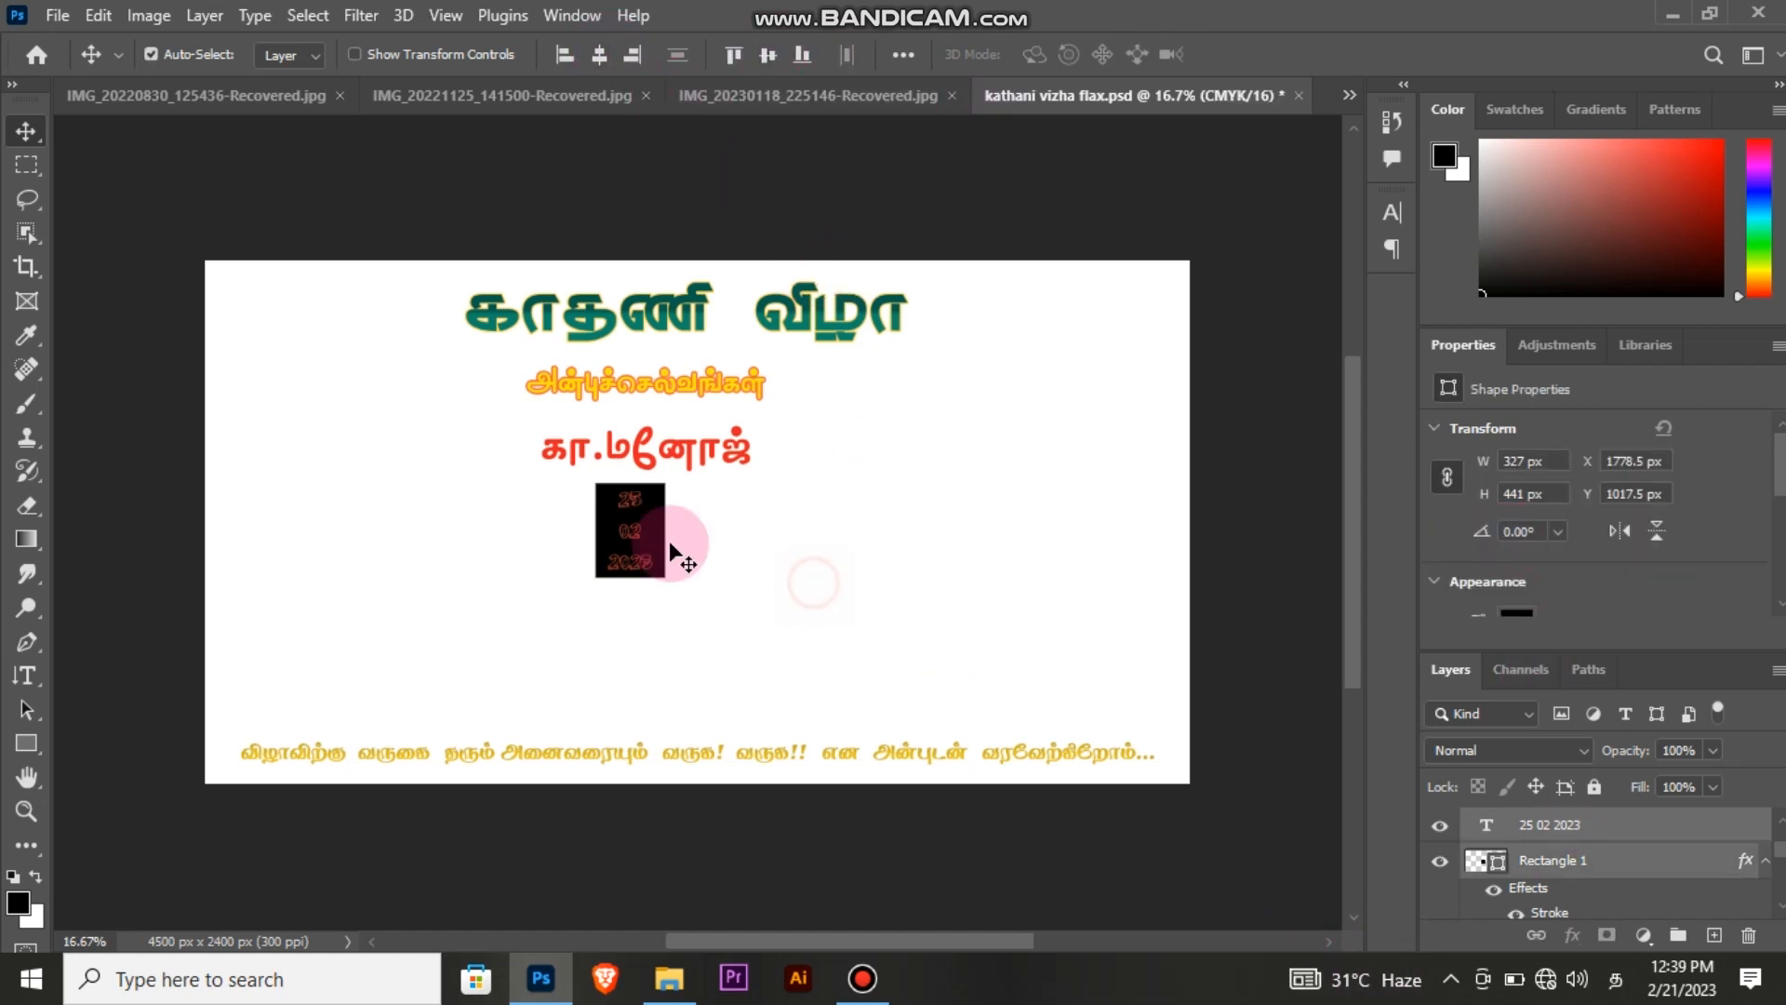
# Step: Try white as the date text's colour, and undo the change
pyautogui.click(625, 526)
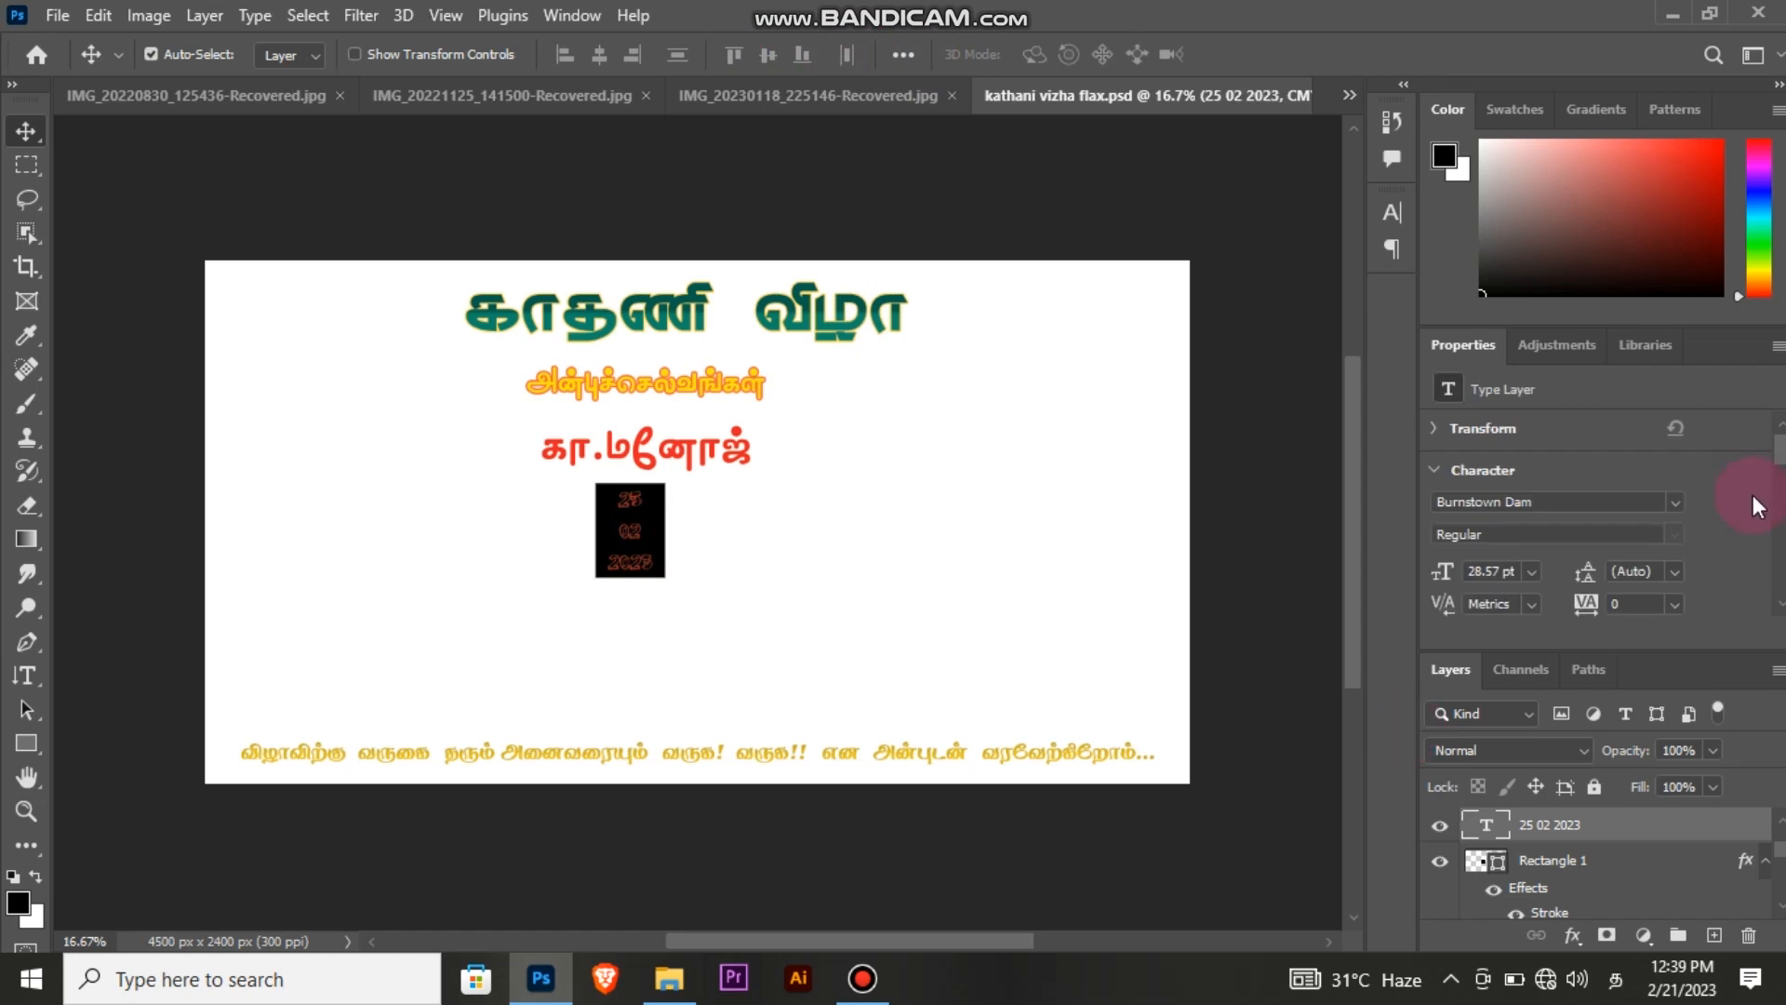
pyautogui.click(1633, 593)
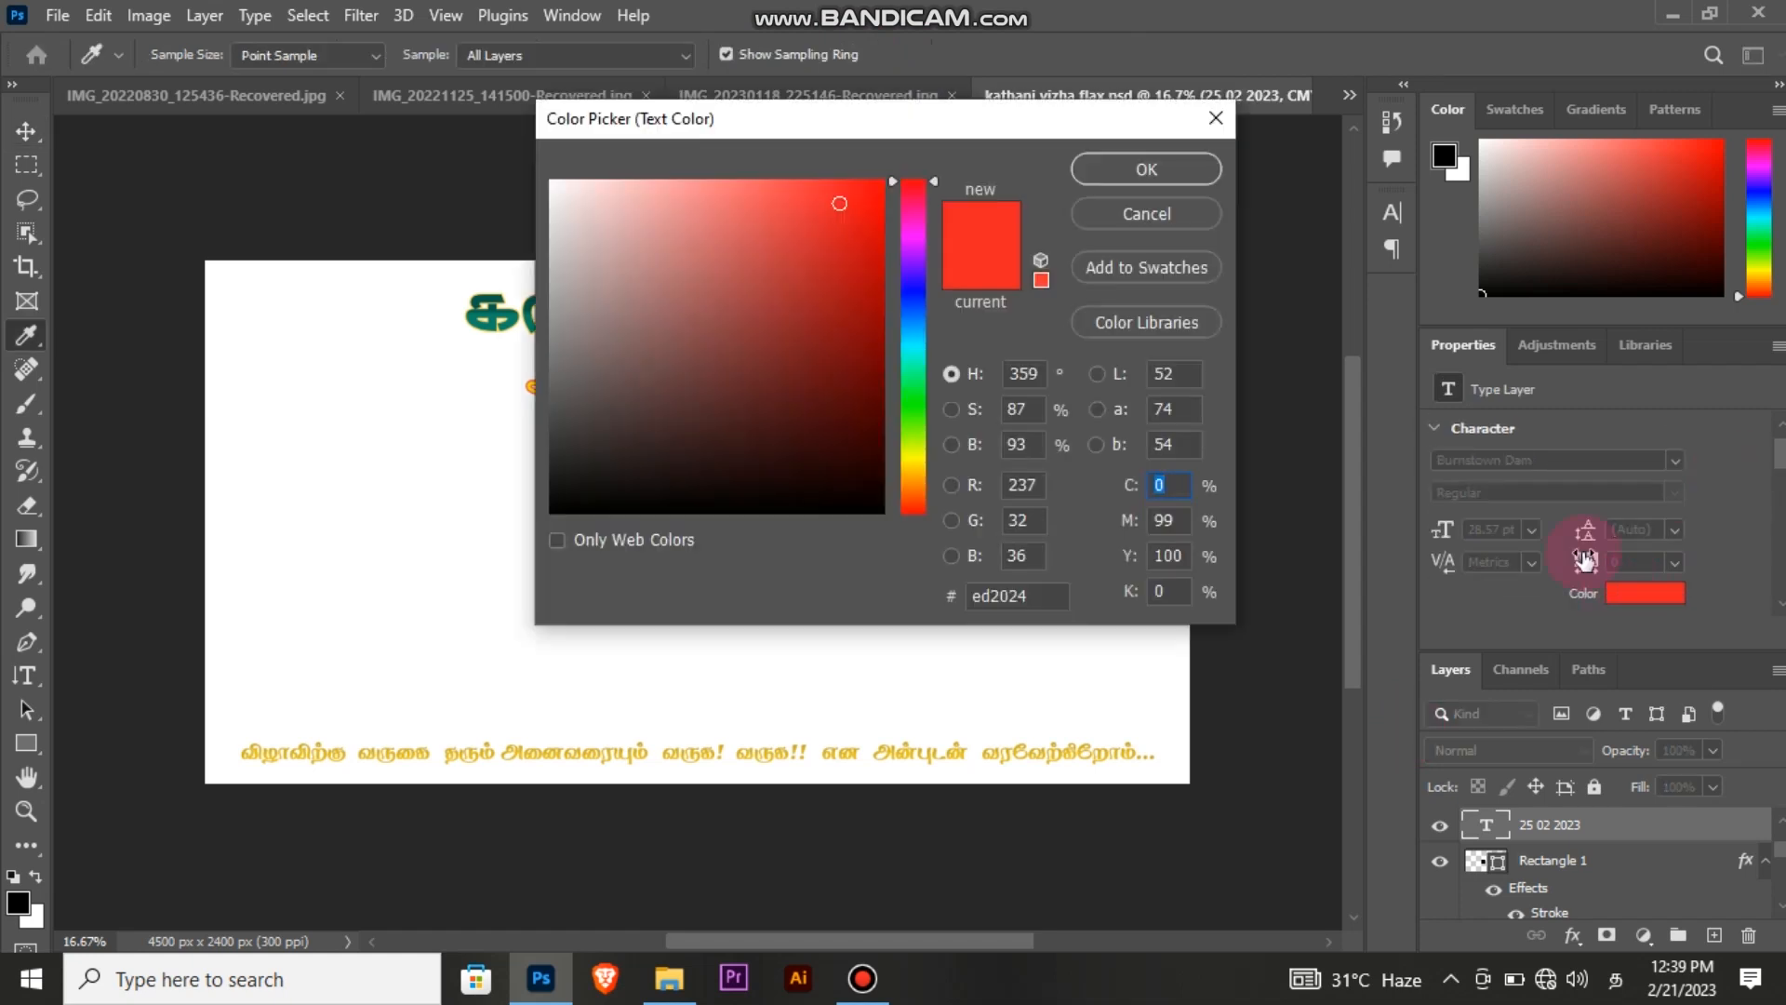
pyautogui.moveTo(573, 203); pyautogui.dragTo(550, 178)
pyautogui.click(1146, 168)
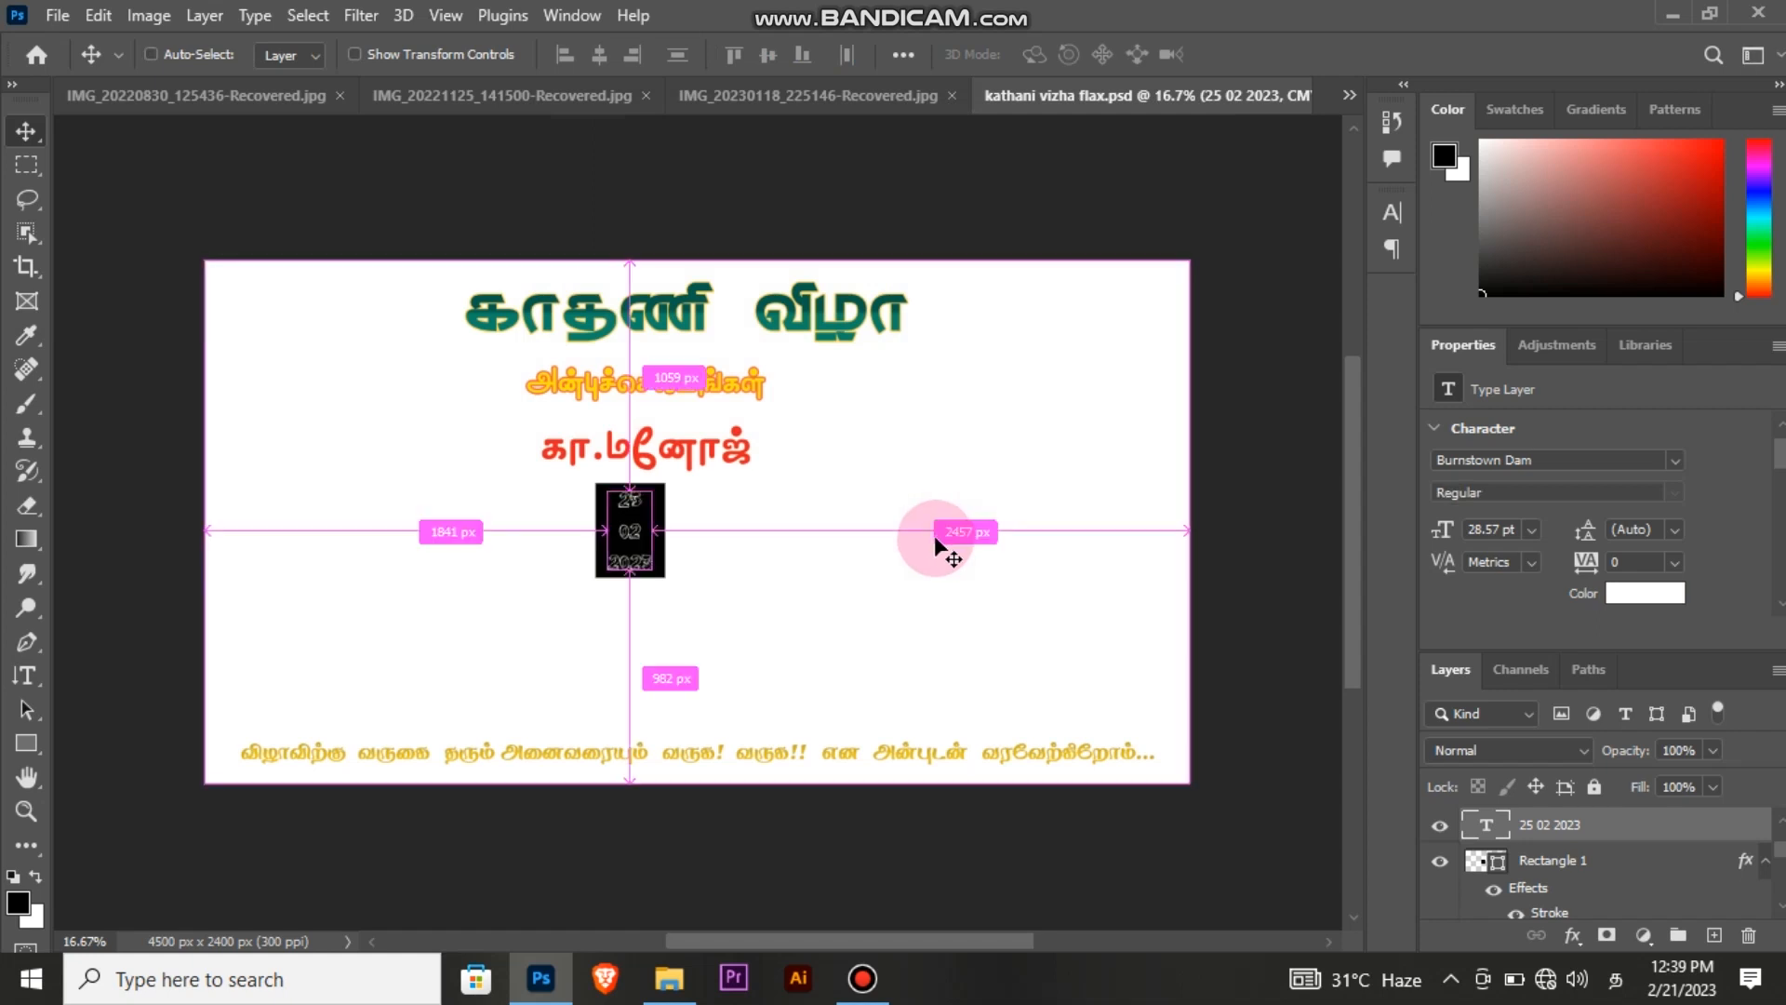
pyautogui.hotkey('ctrl', 'z')
# Step: Set the date text's colour to yellow, ffd200
pyautogui.click(666, 512)
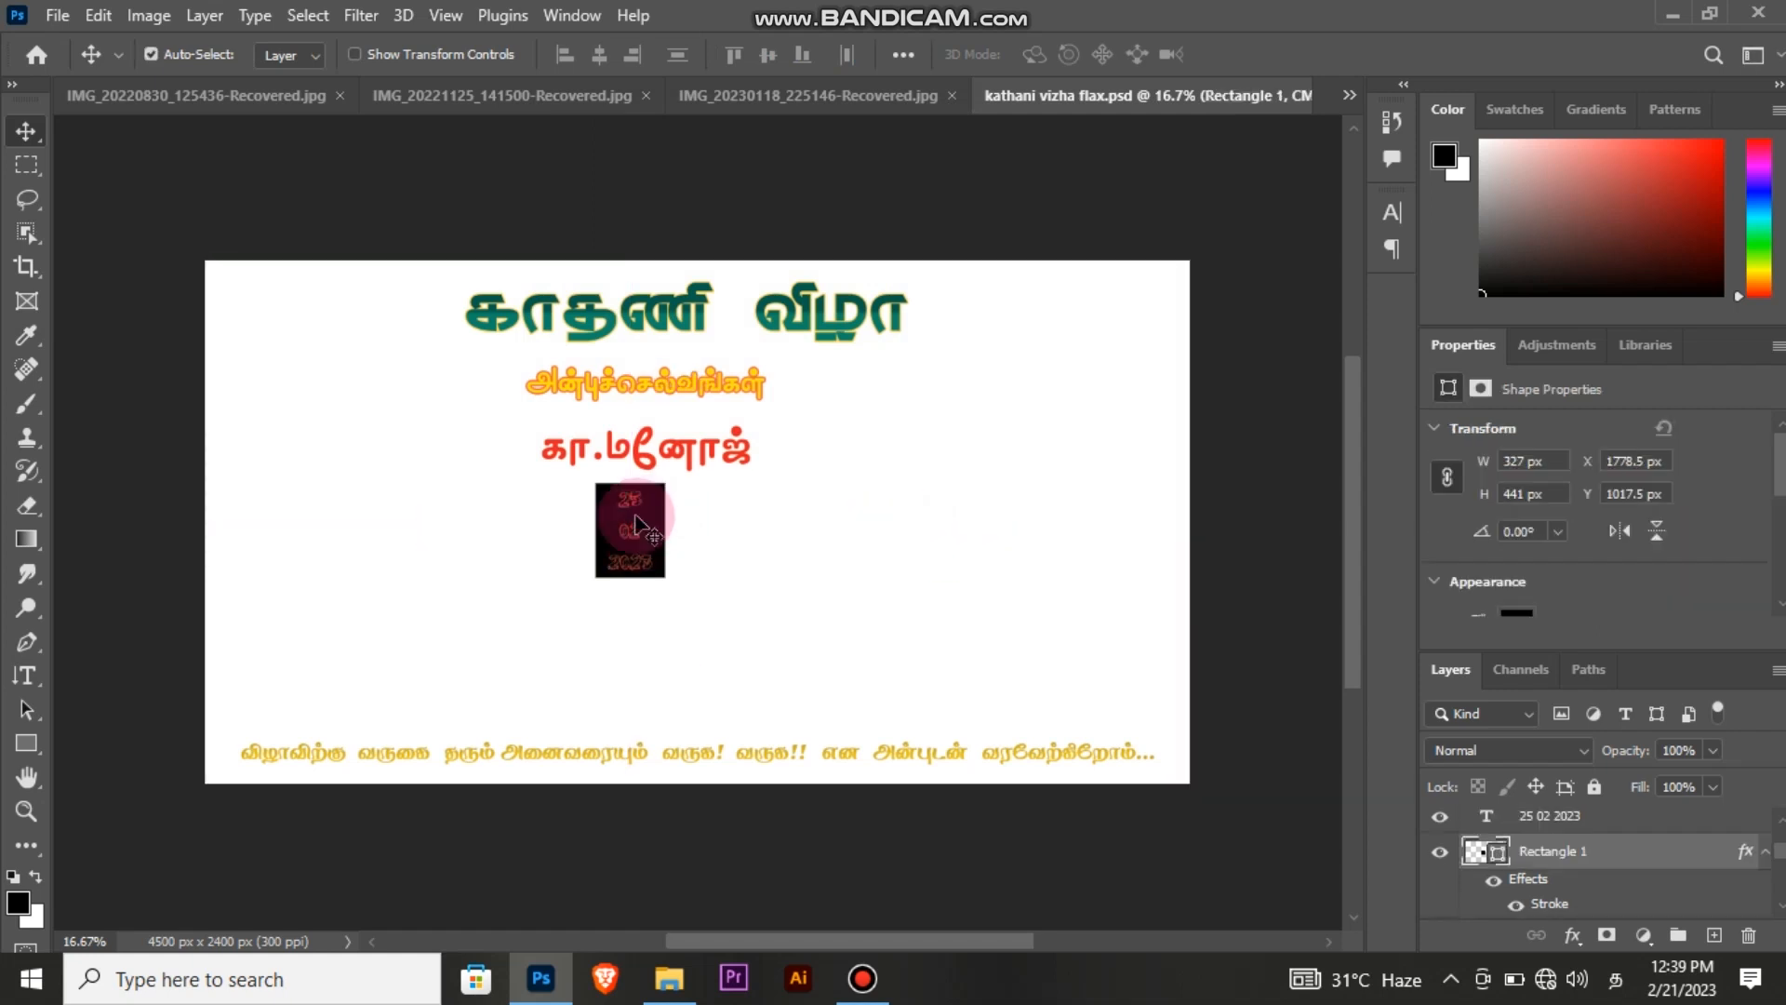
pyautogui.click(1641, 596)
pyautogui.moveTo(921, 485)
pyautogui.mouseDown()
pyautogui.moveTo(919, 450)
pyautogui.moveTo(918, 468)
pyautogui.mouseUp()
pyautogui.click(882, 181)
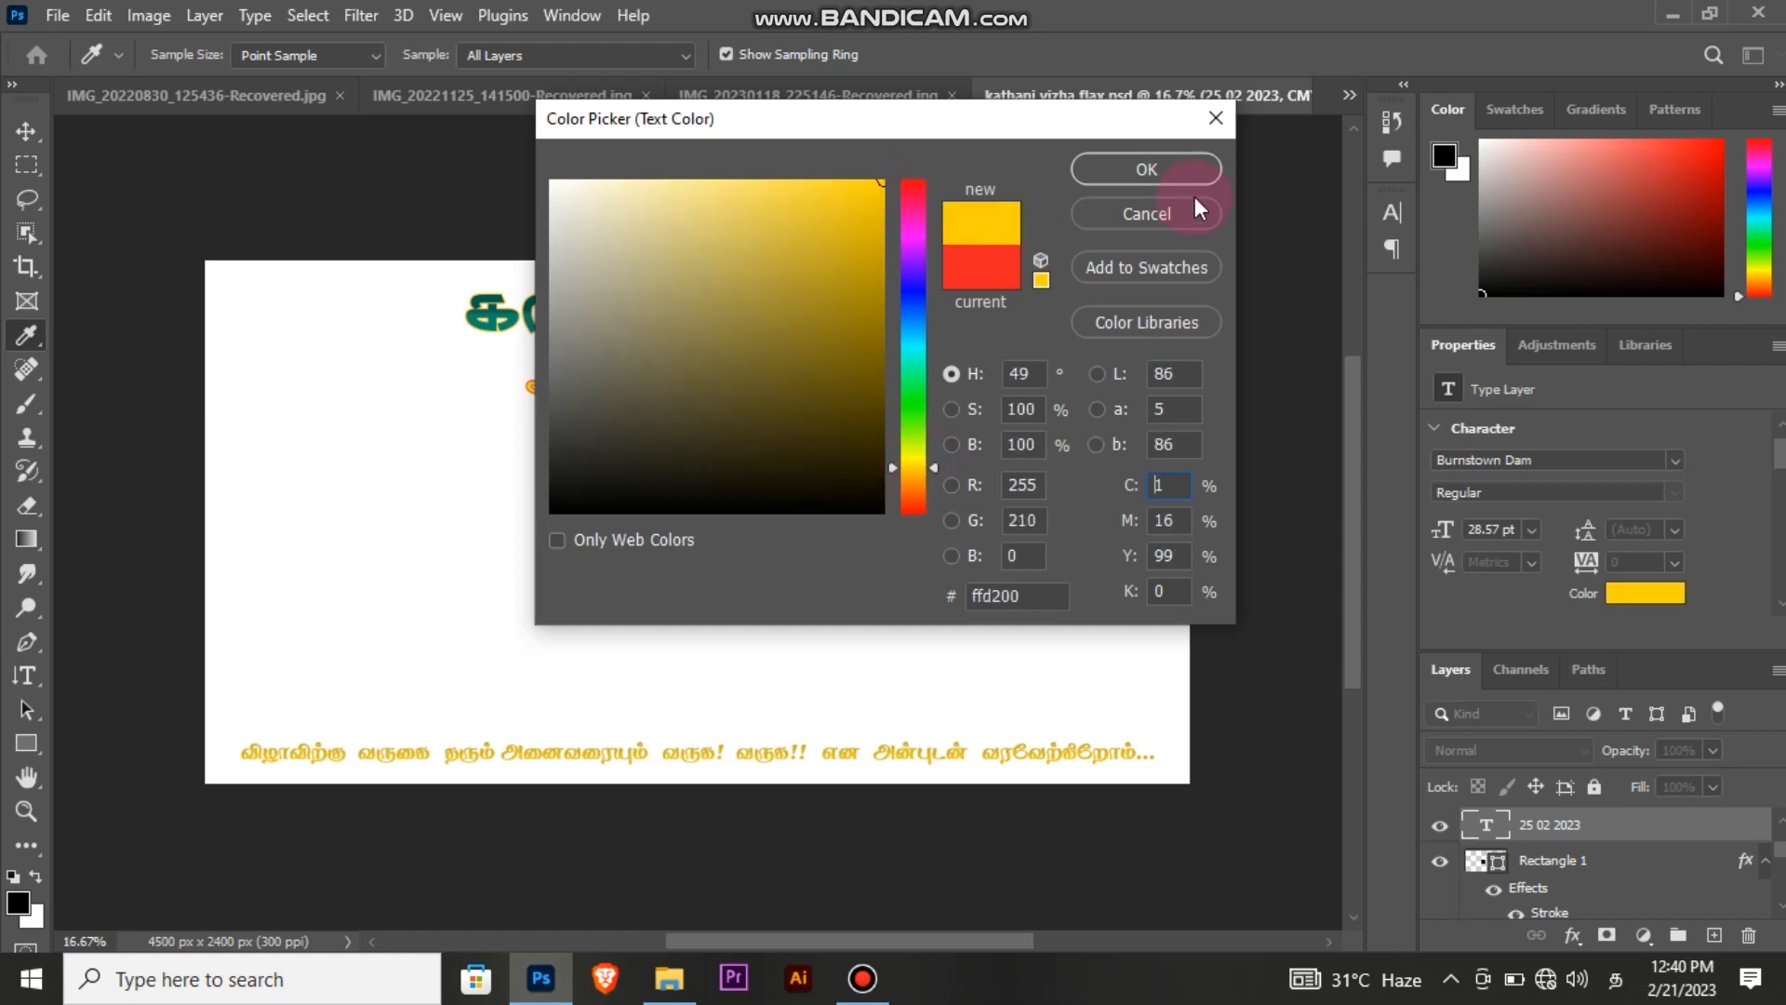
pyautogui.click(1146, 170)
# Step: Try white, red and off-white fills on the rectangle behind the date, and set its fill back to black
pyautogui.click(662, 507)
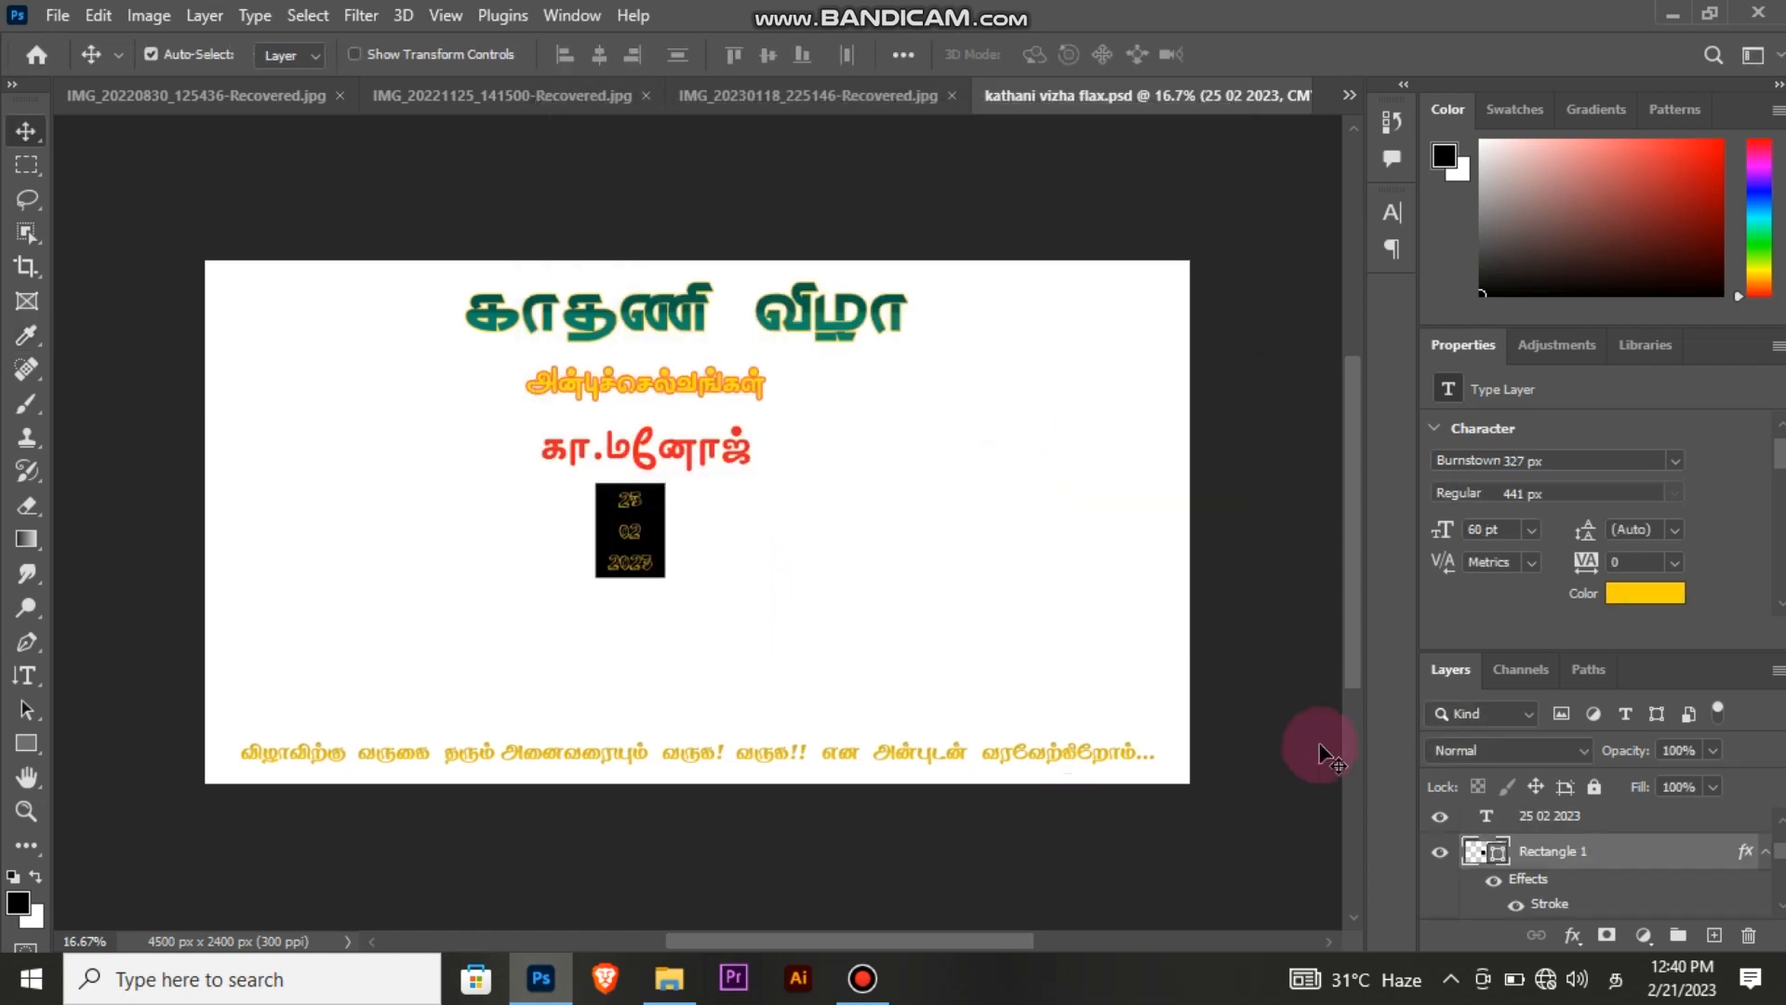
pyautogui.scroll(-1, 1550, 581)
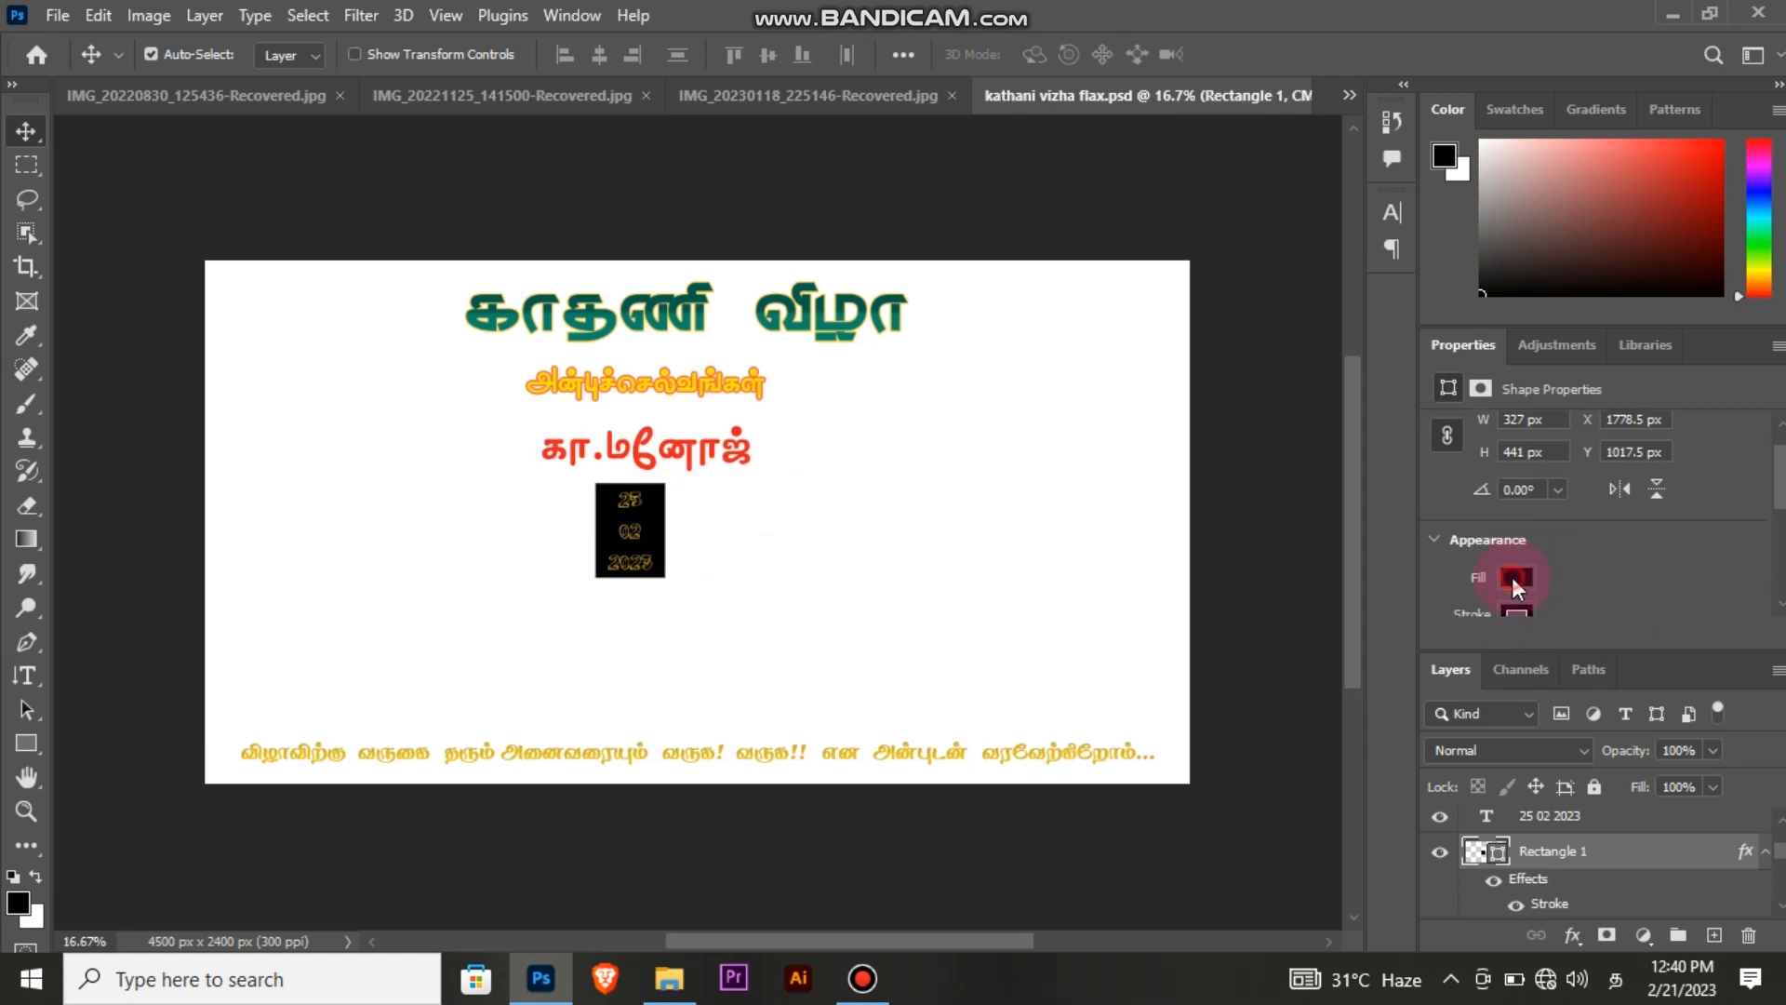
pyautogui.click(1513, 579)
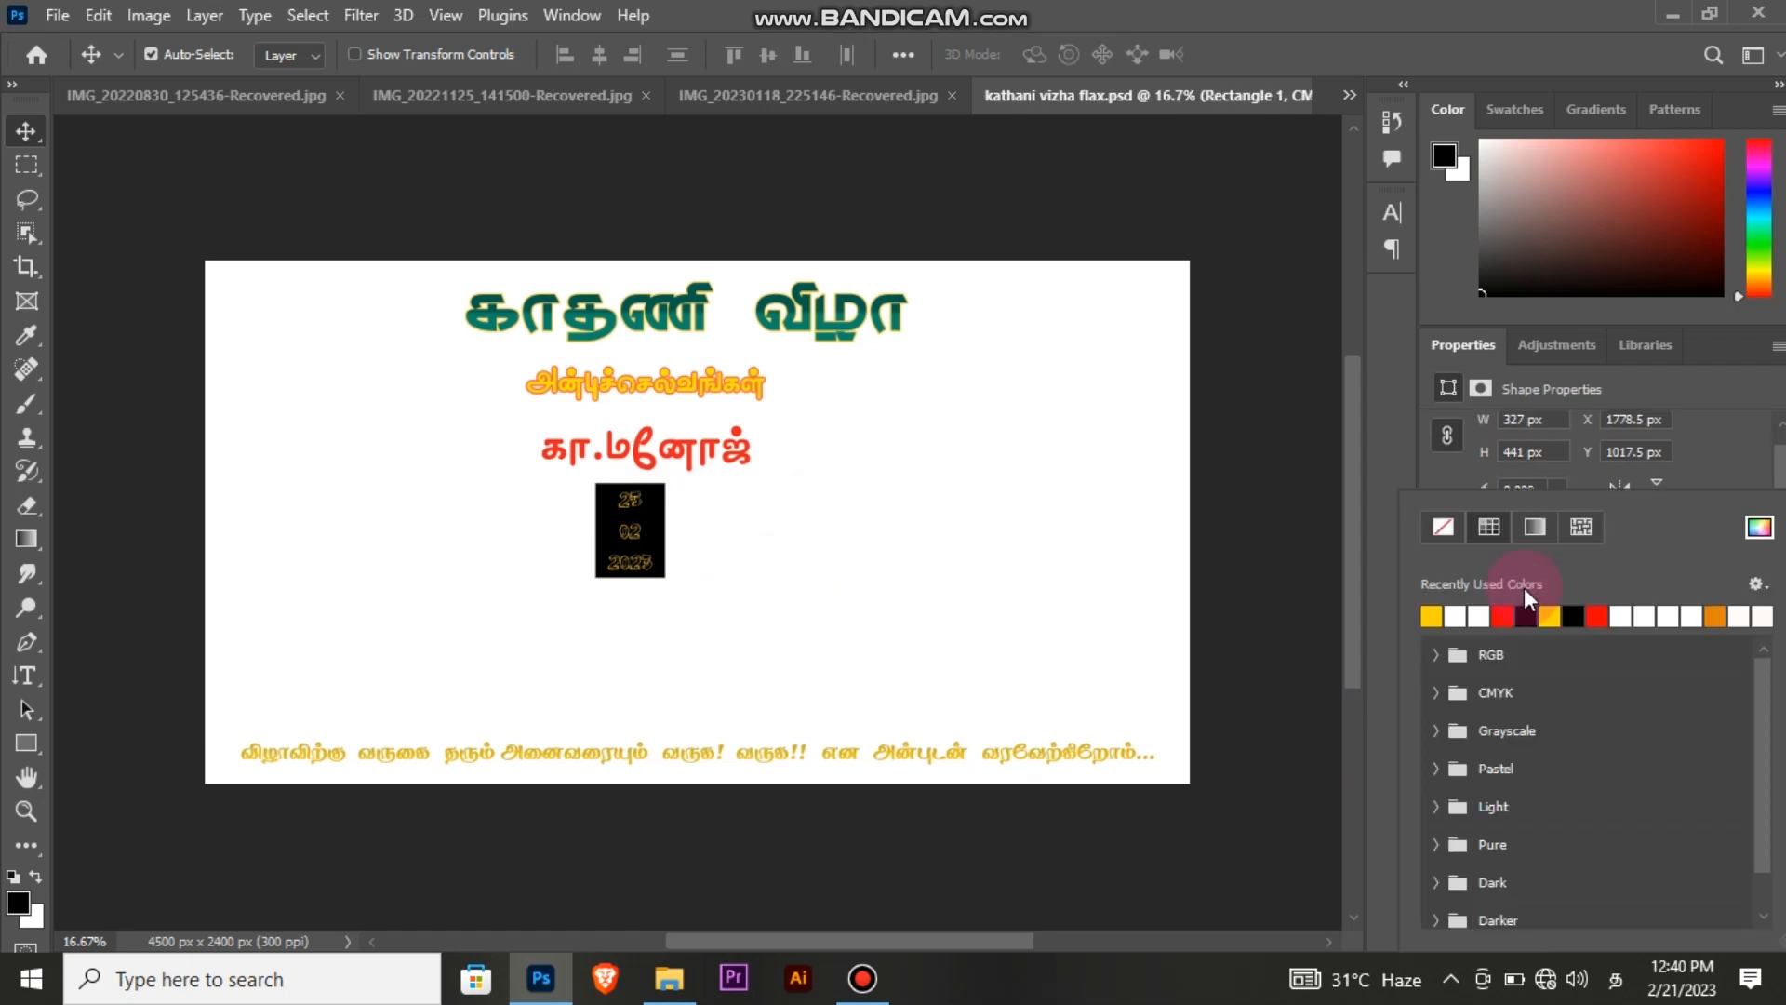
pyautogui.click(1448, 617)
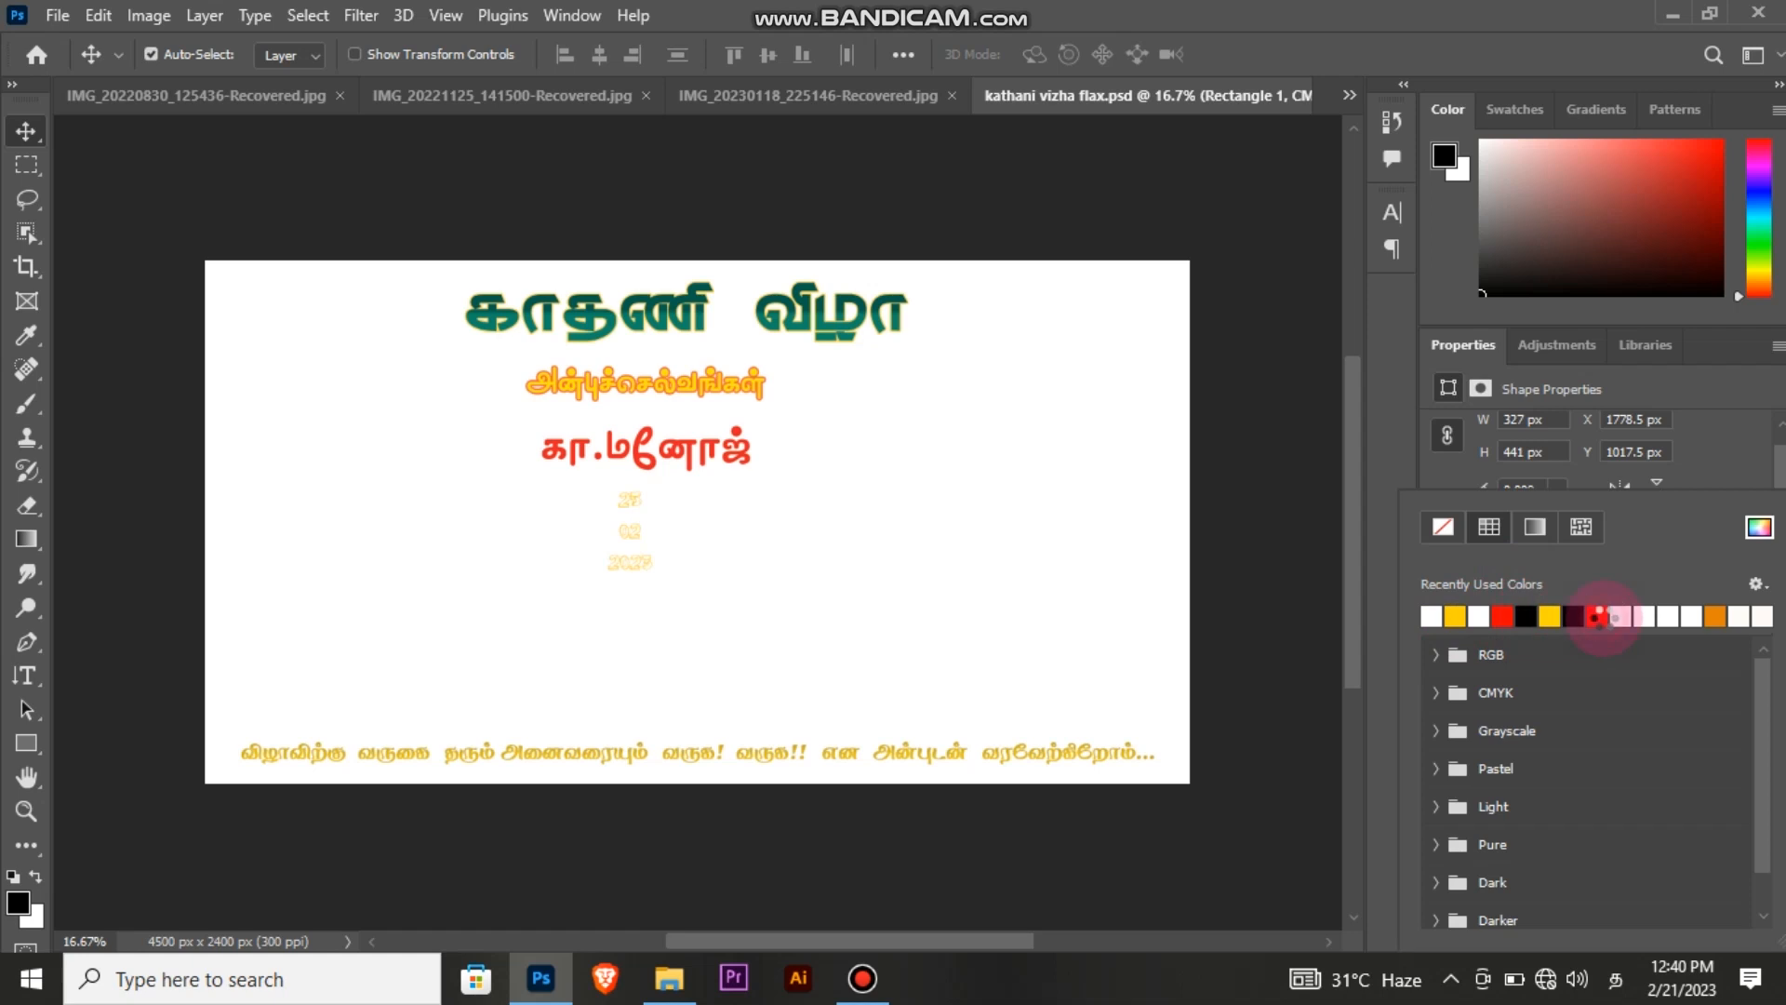
pyautogui.click(1598, 617)
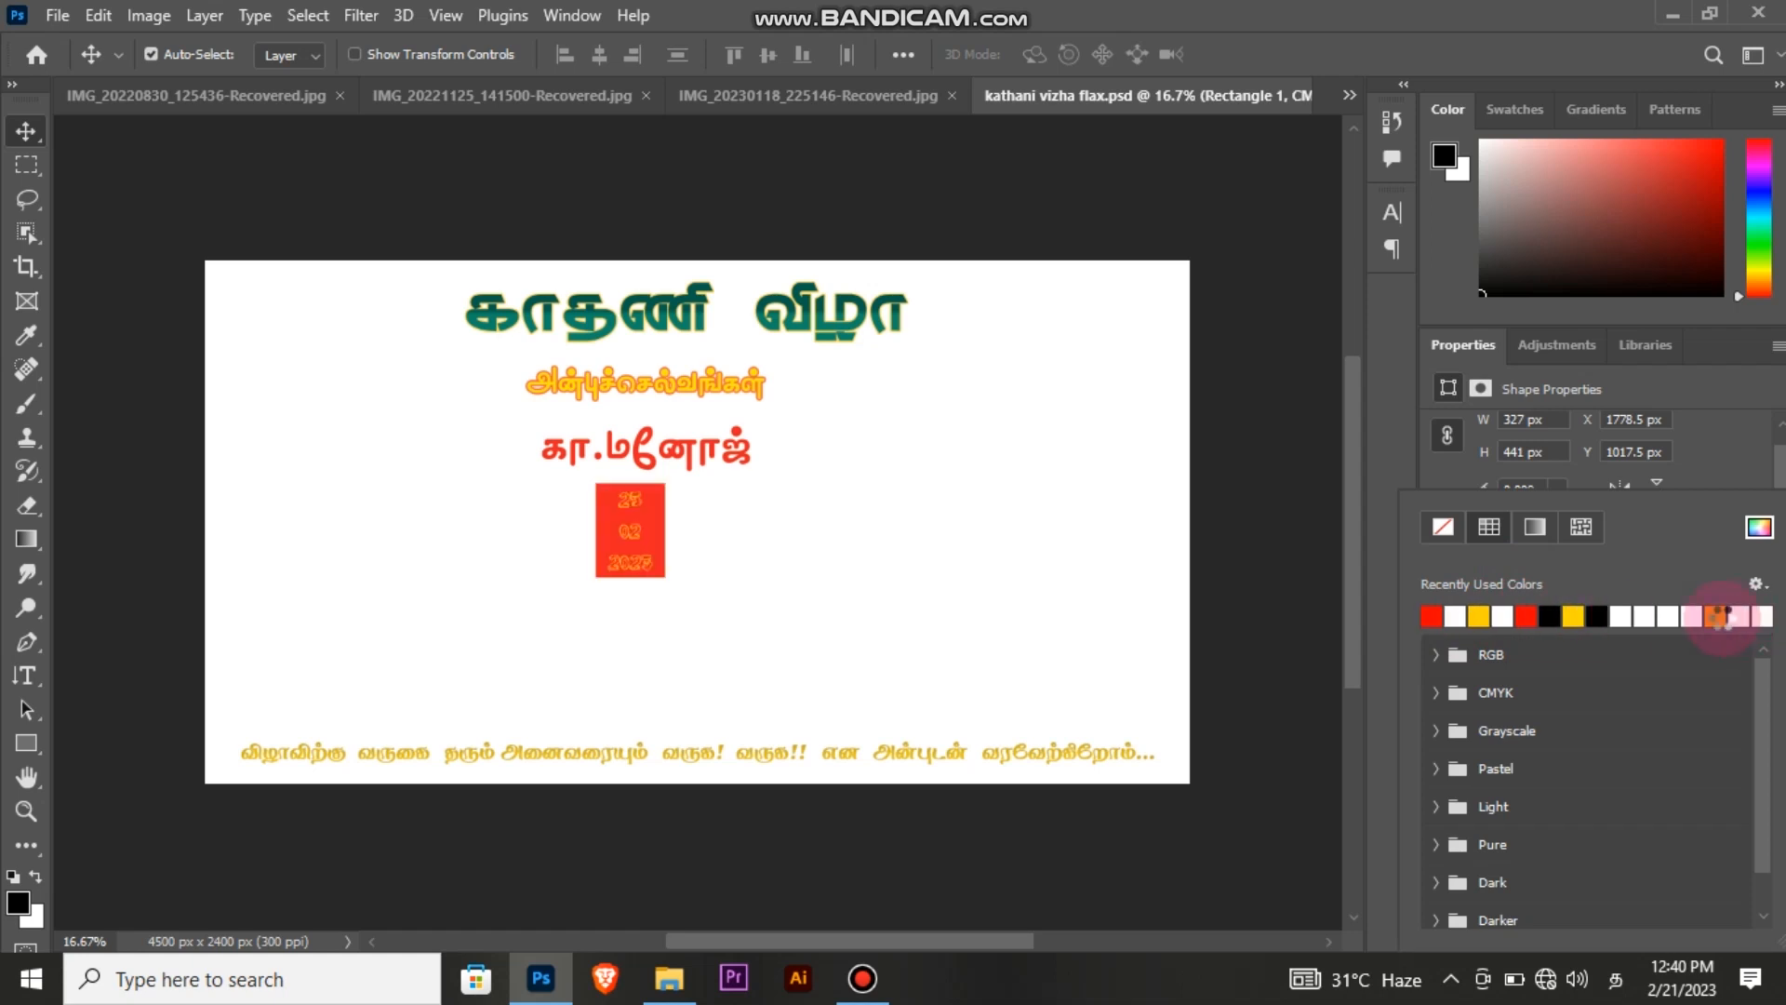
pyautogui.click(1537, 596)
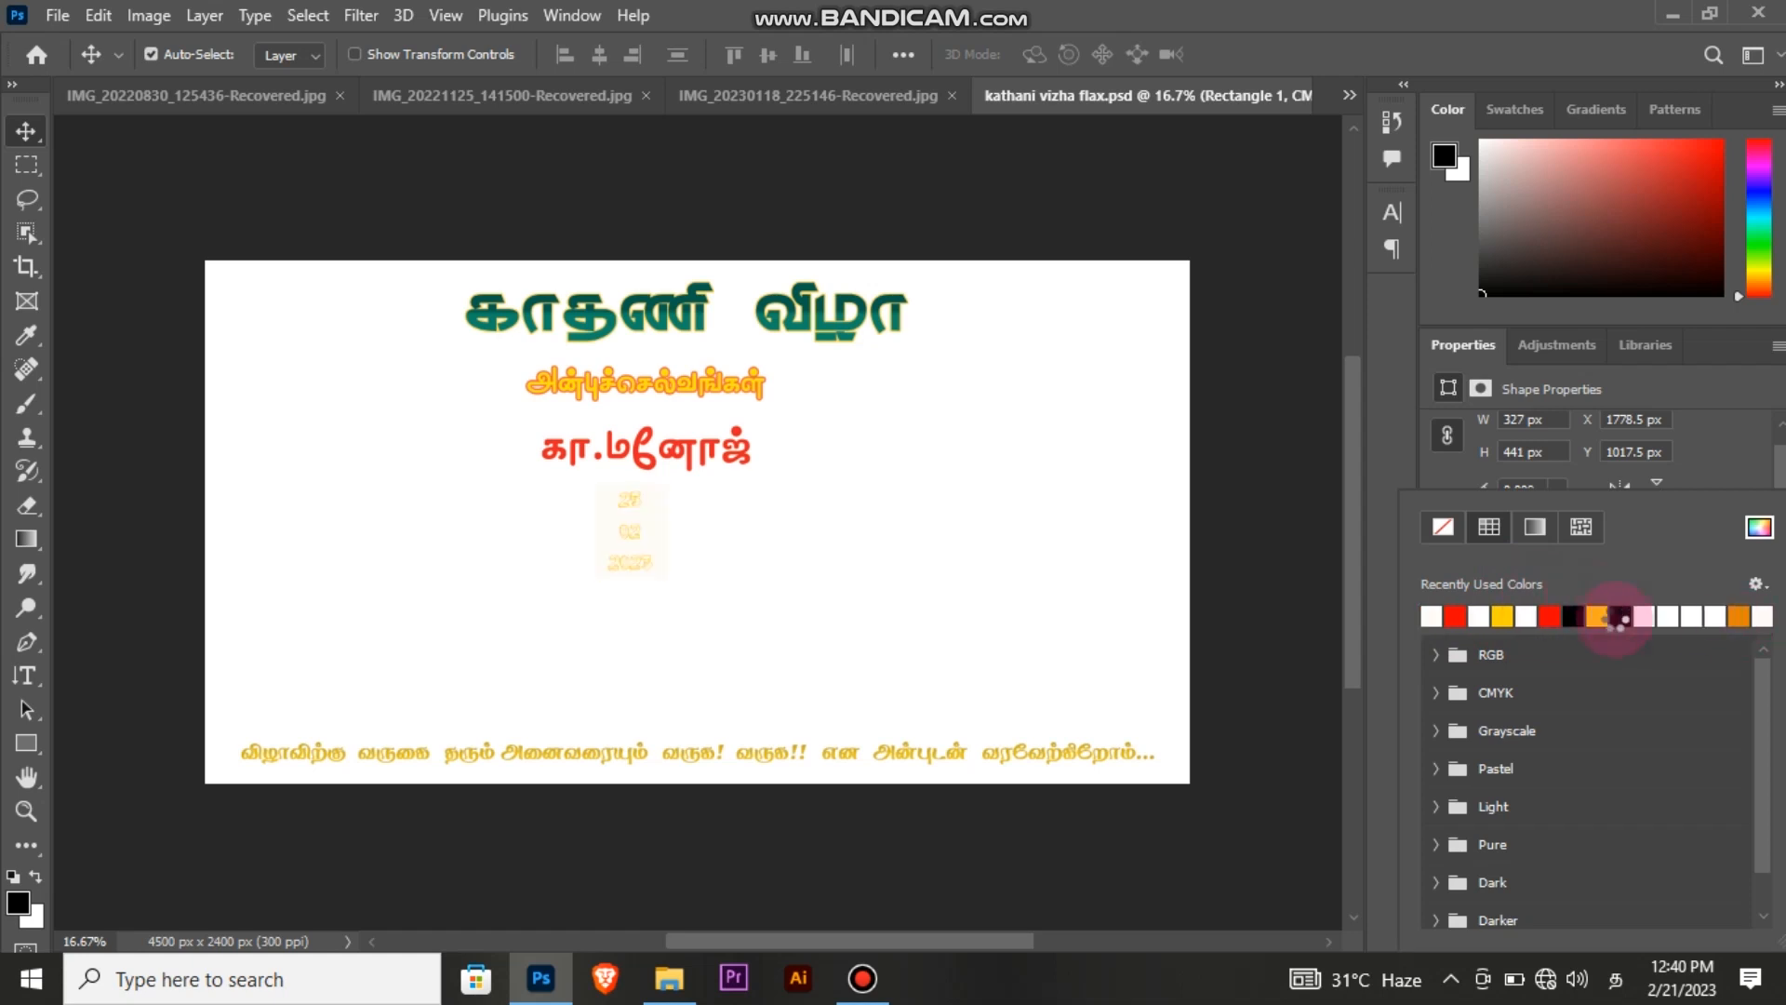
pyautogui.click(1615, 618)
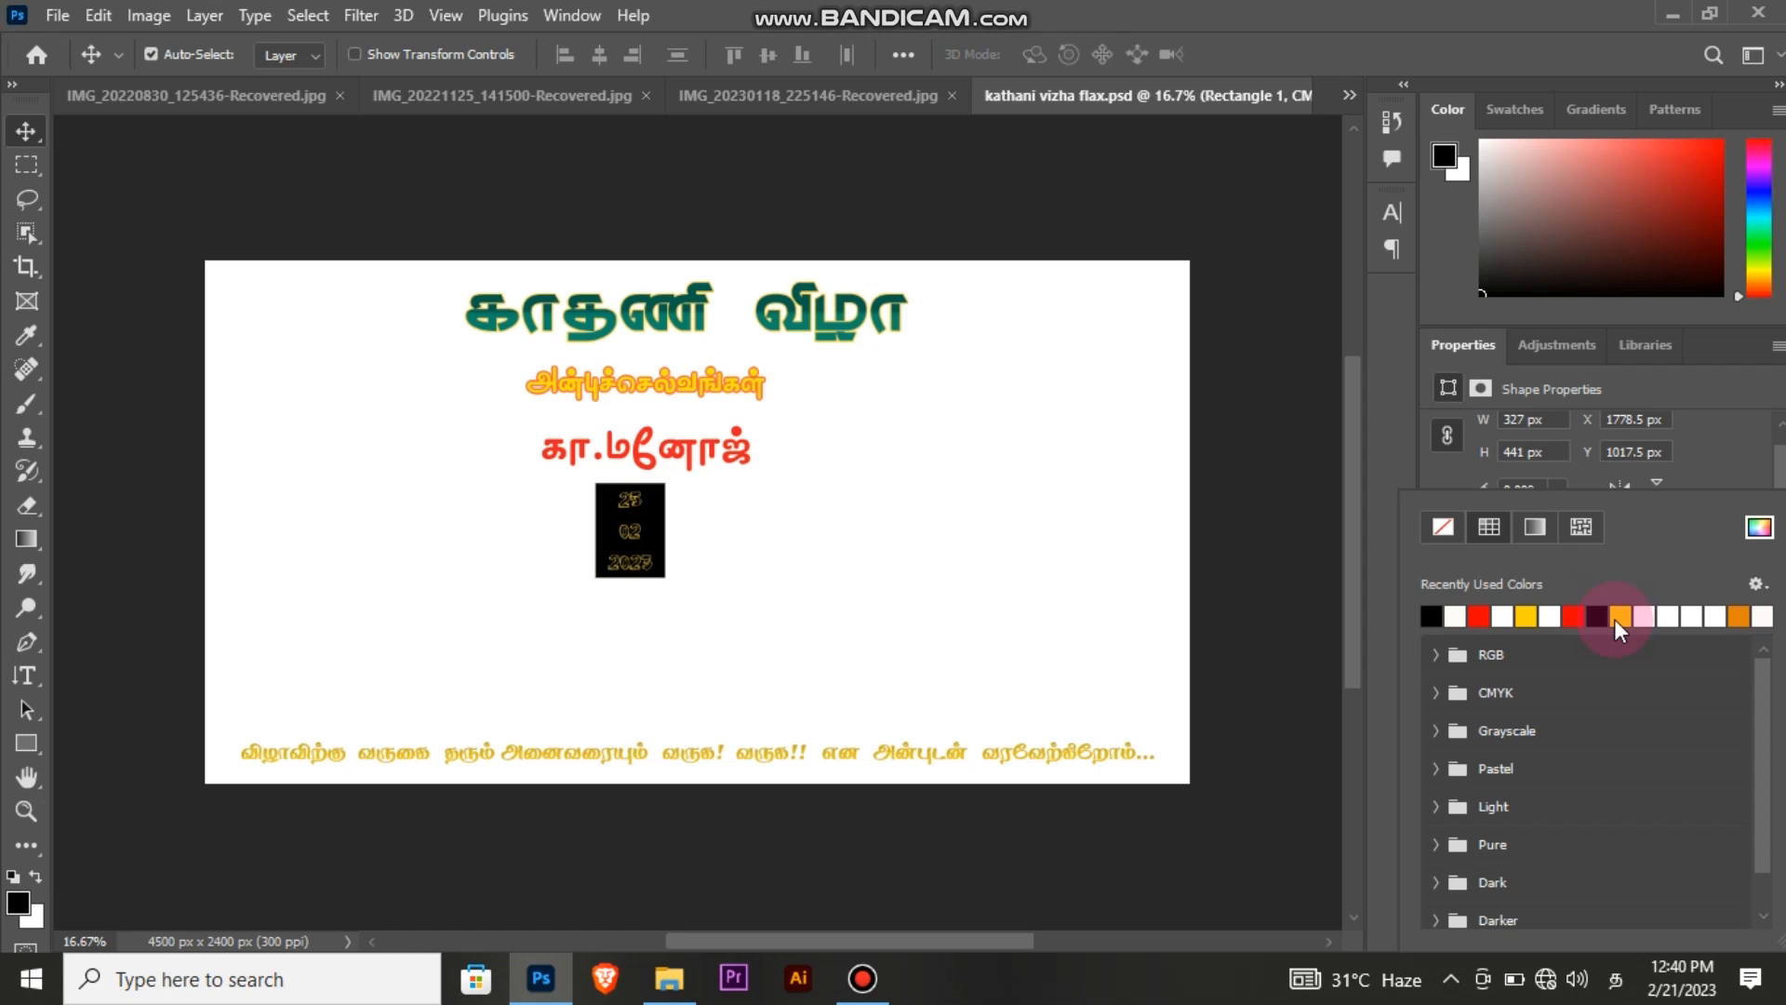
# Step: Lower the opacity of the black rectangle behind the date to about 83%
pyautogui.click(1767, 484)
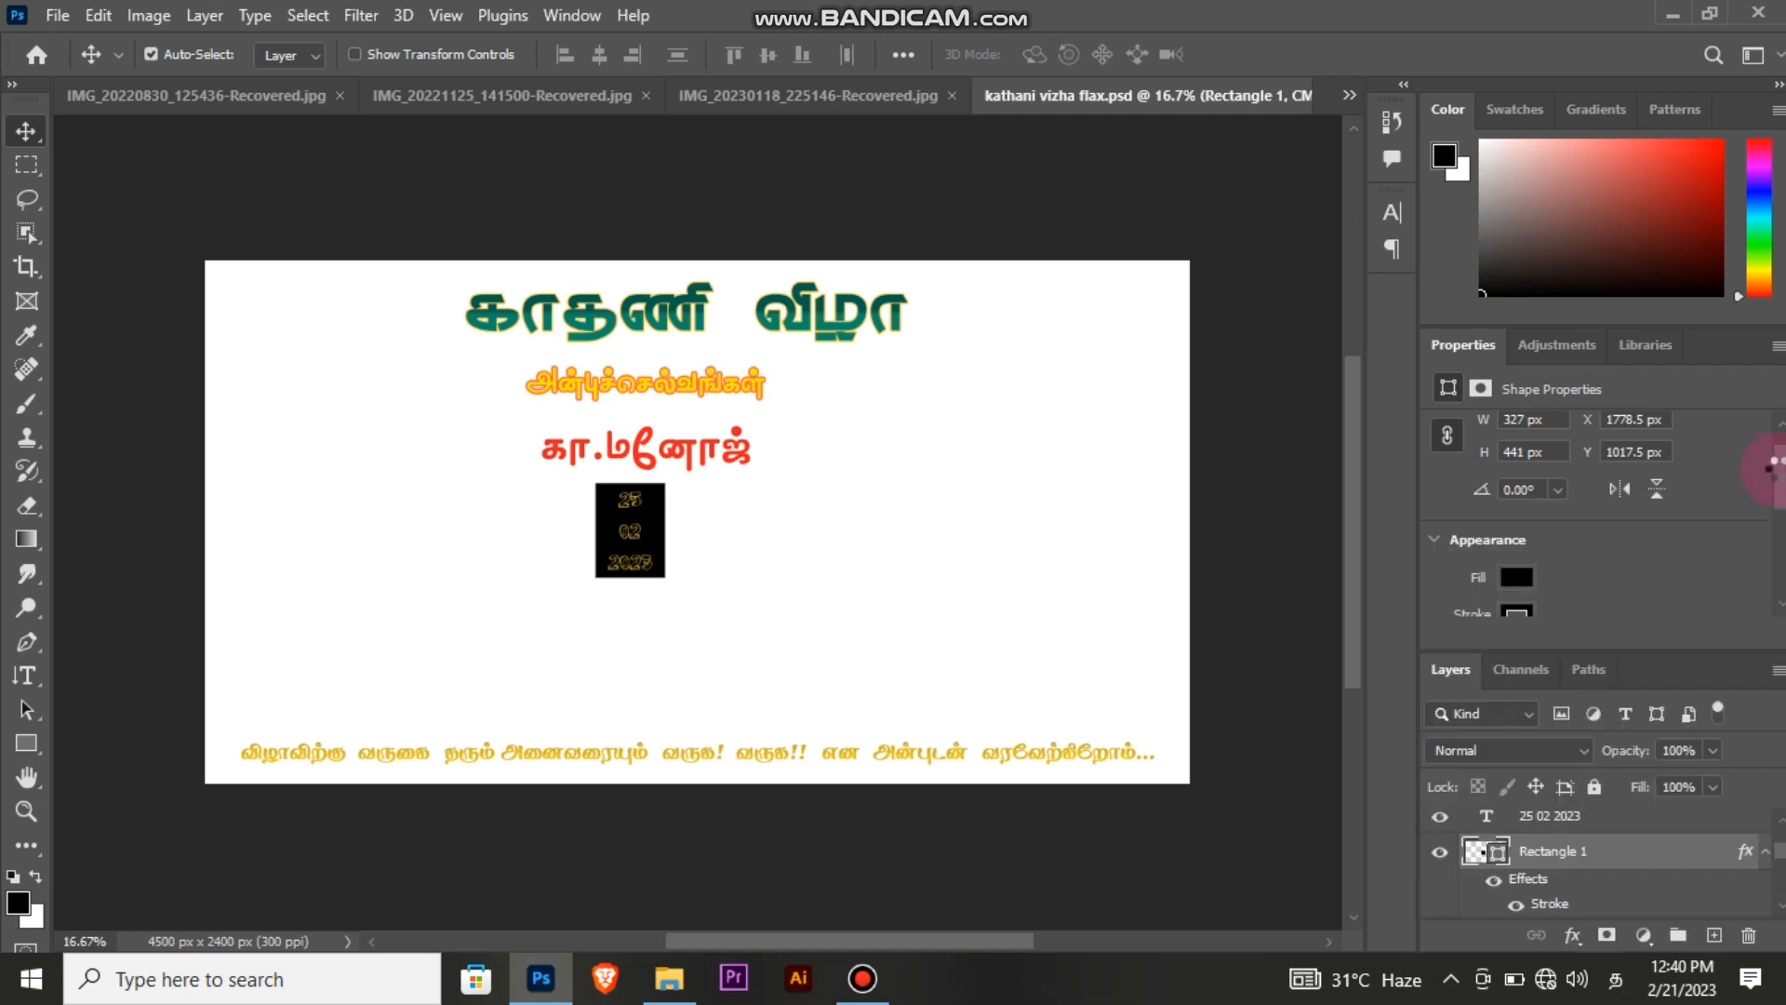
pyautogui.scroll(-1, 1630, 589)
pyautogui.click(1630, 589)
pyautogui.click(1514, 575)
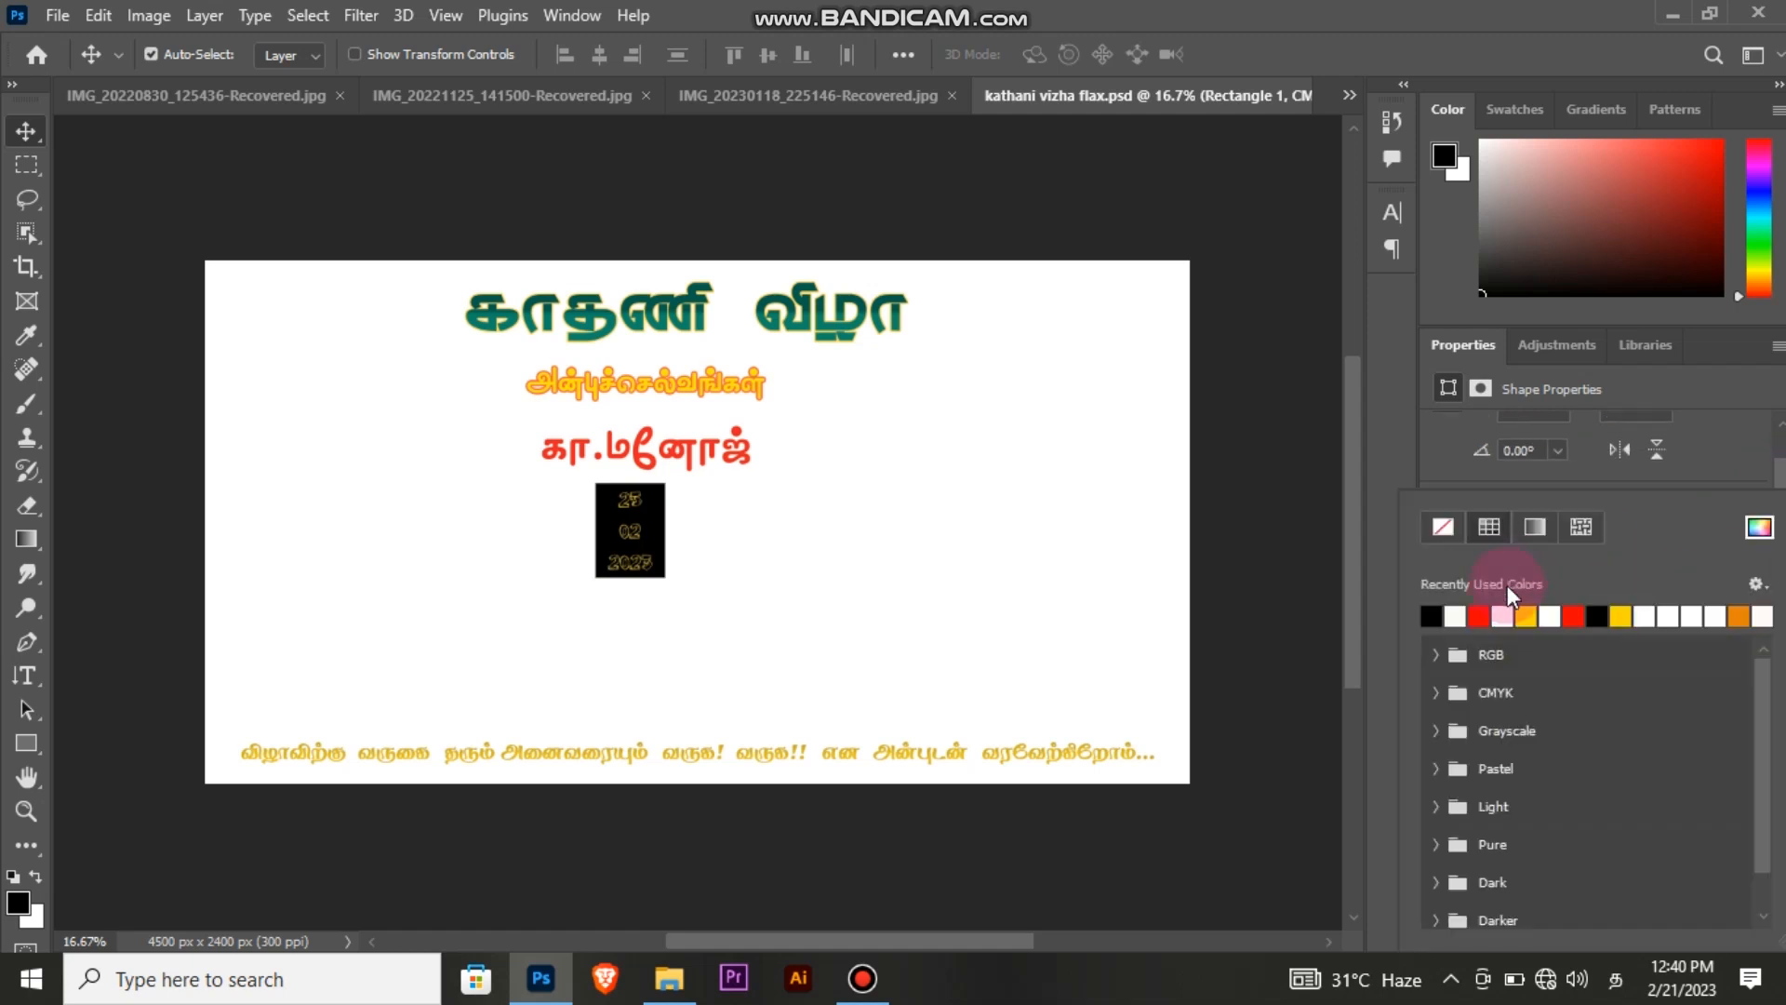
pyautogui.click(1710, 467)
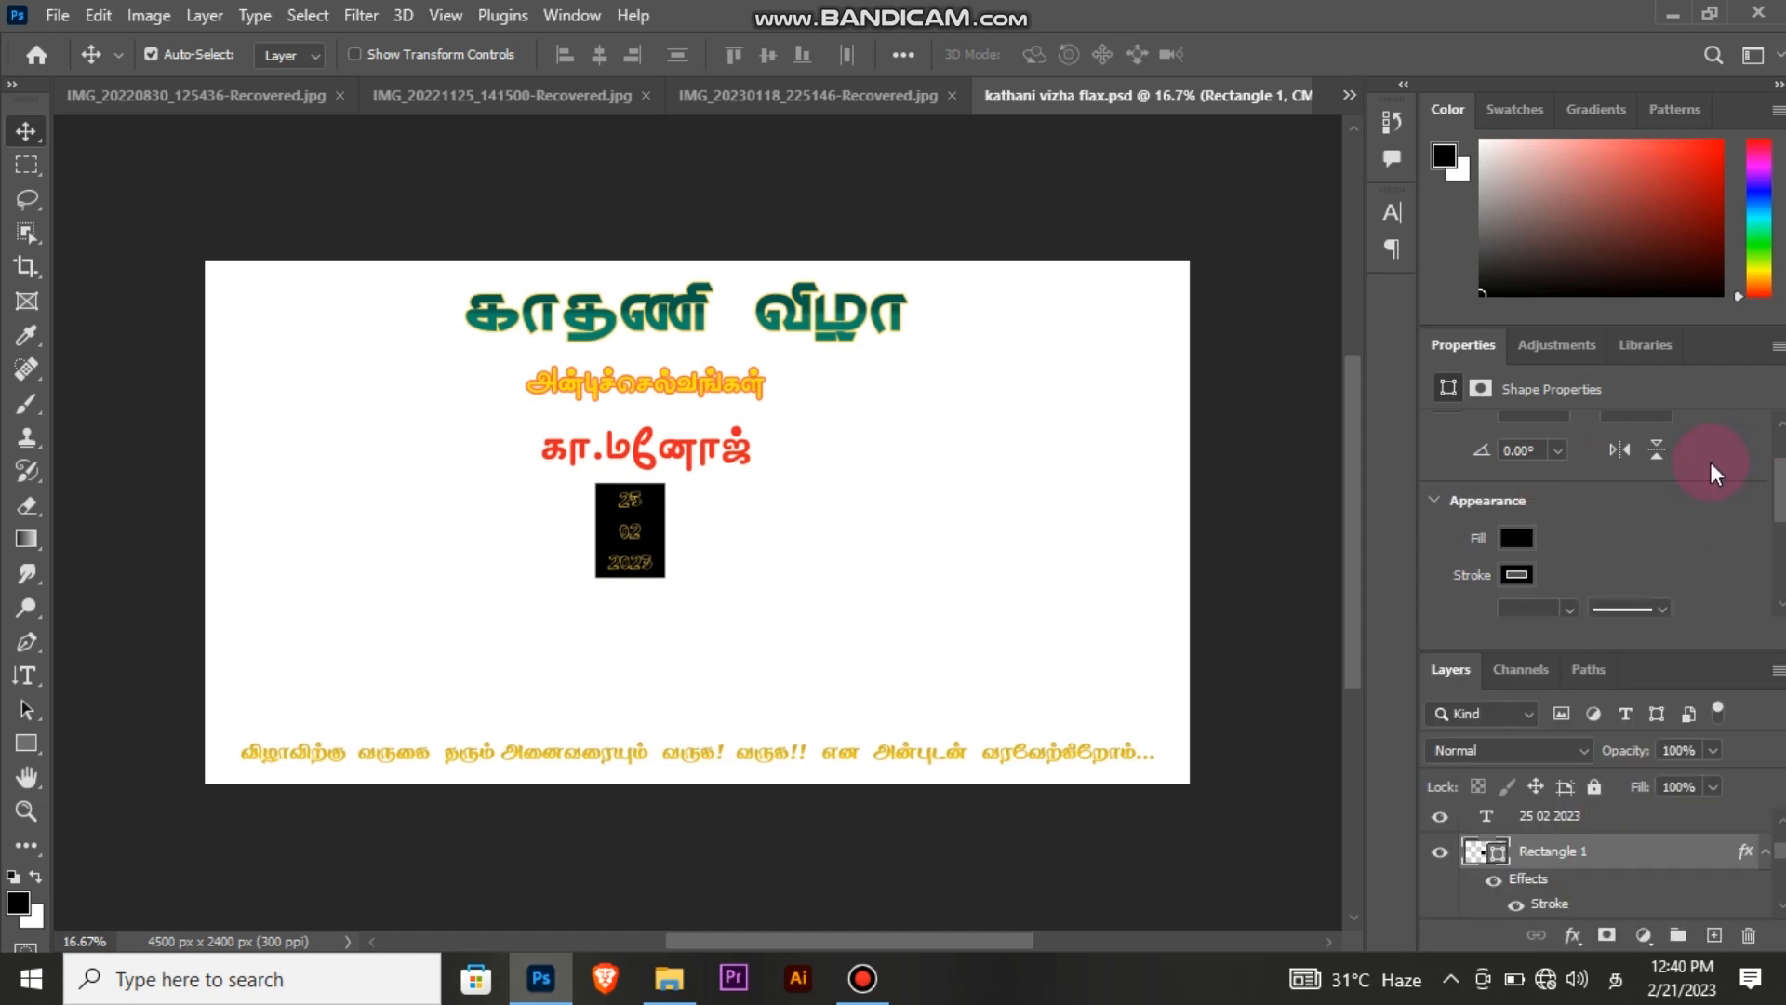
pyautogui.moveTo(1780, 491); pyautogui.dragTo(1780, 549)
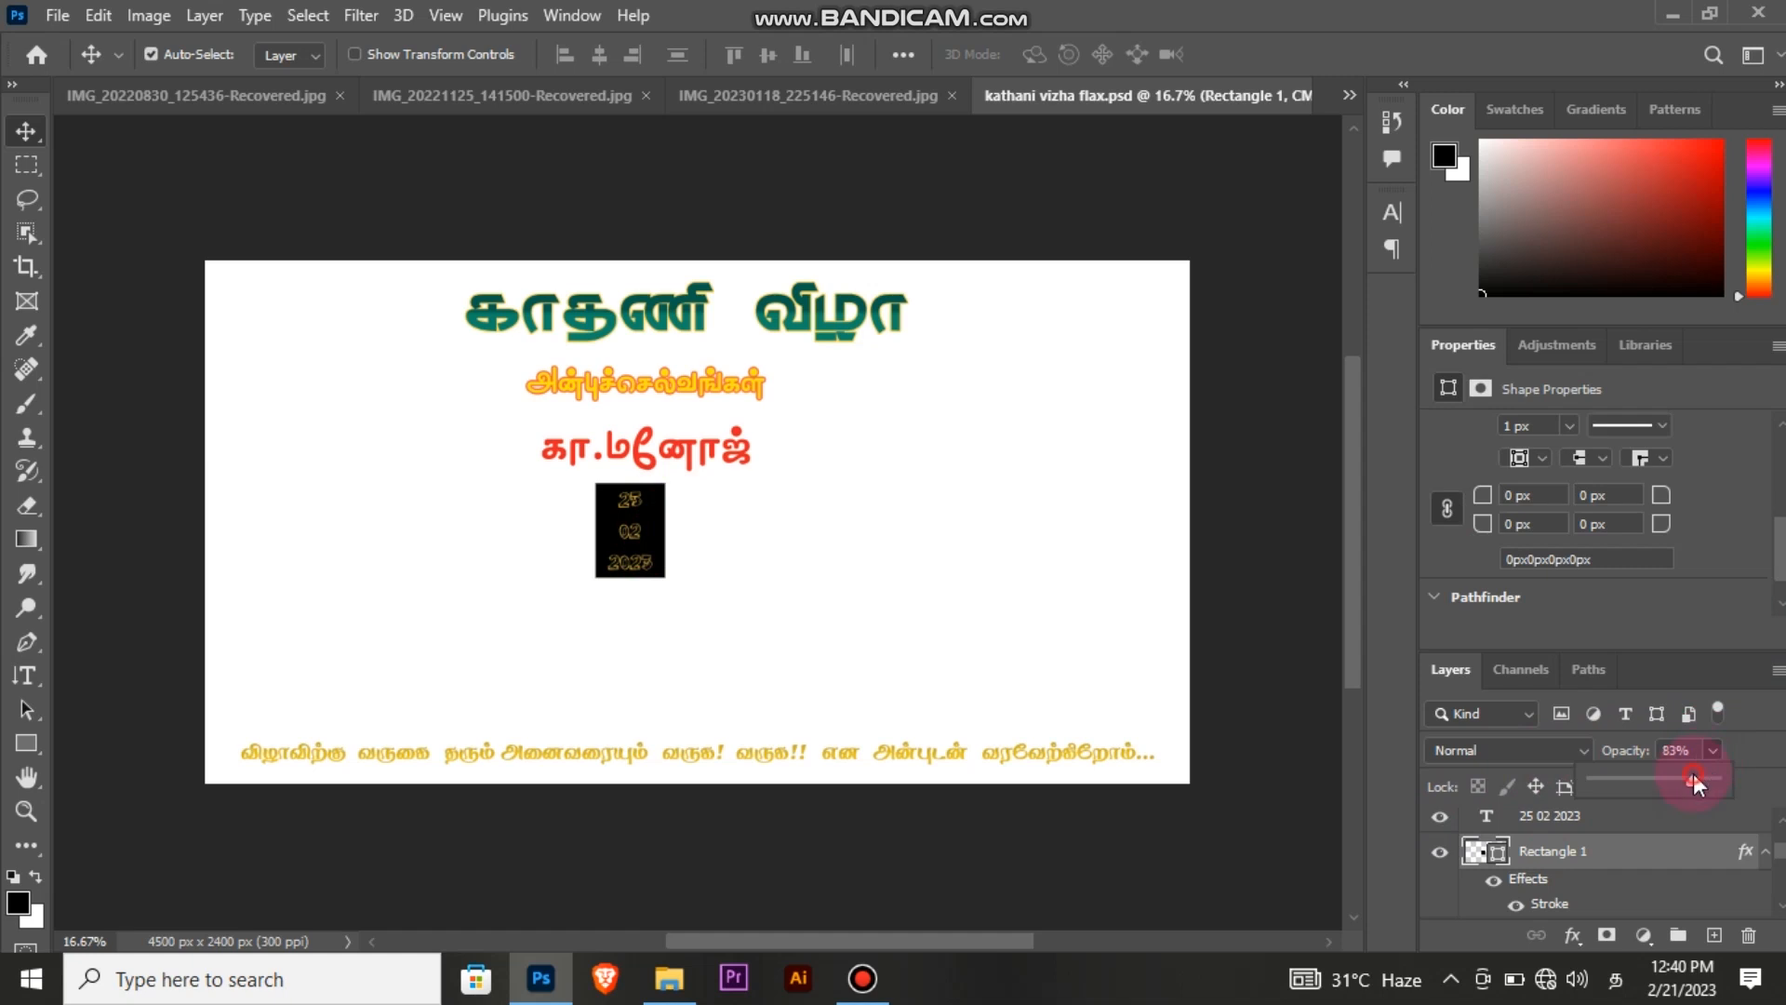
pyautogui.click(651, 512)
pyautogui.scroll(3, 651, 511)
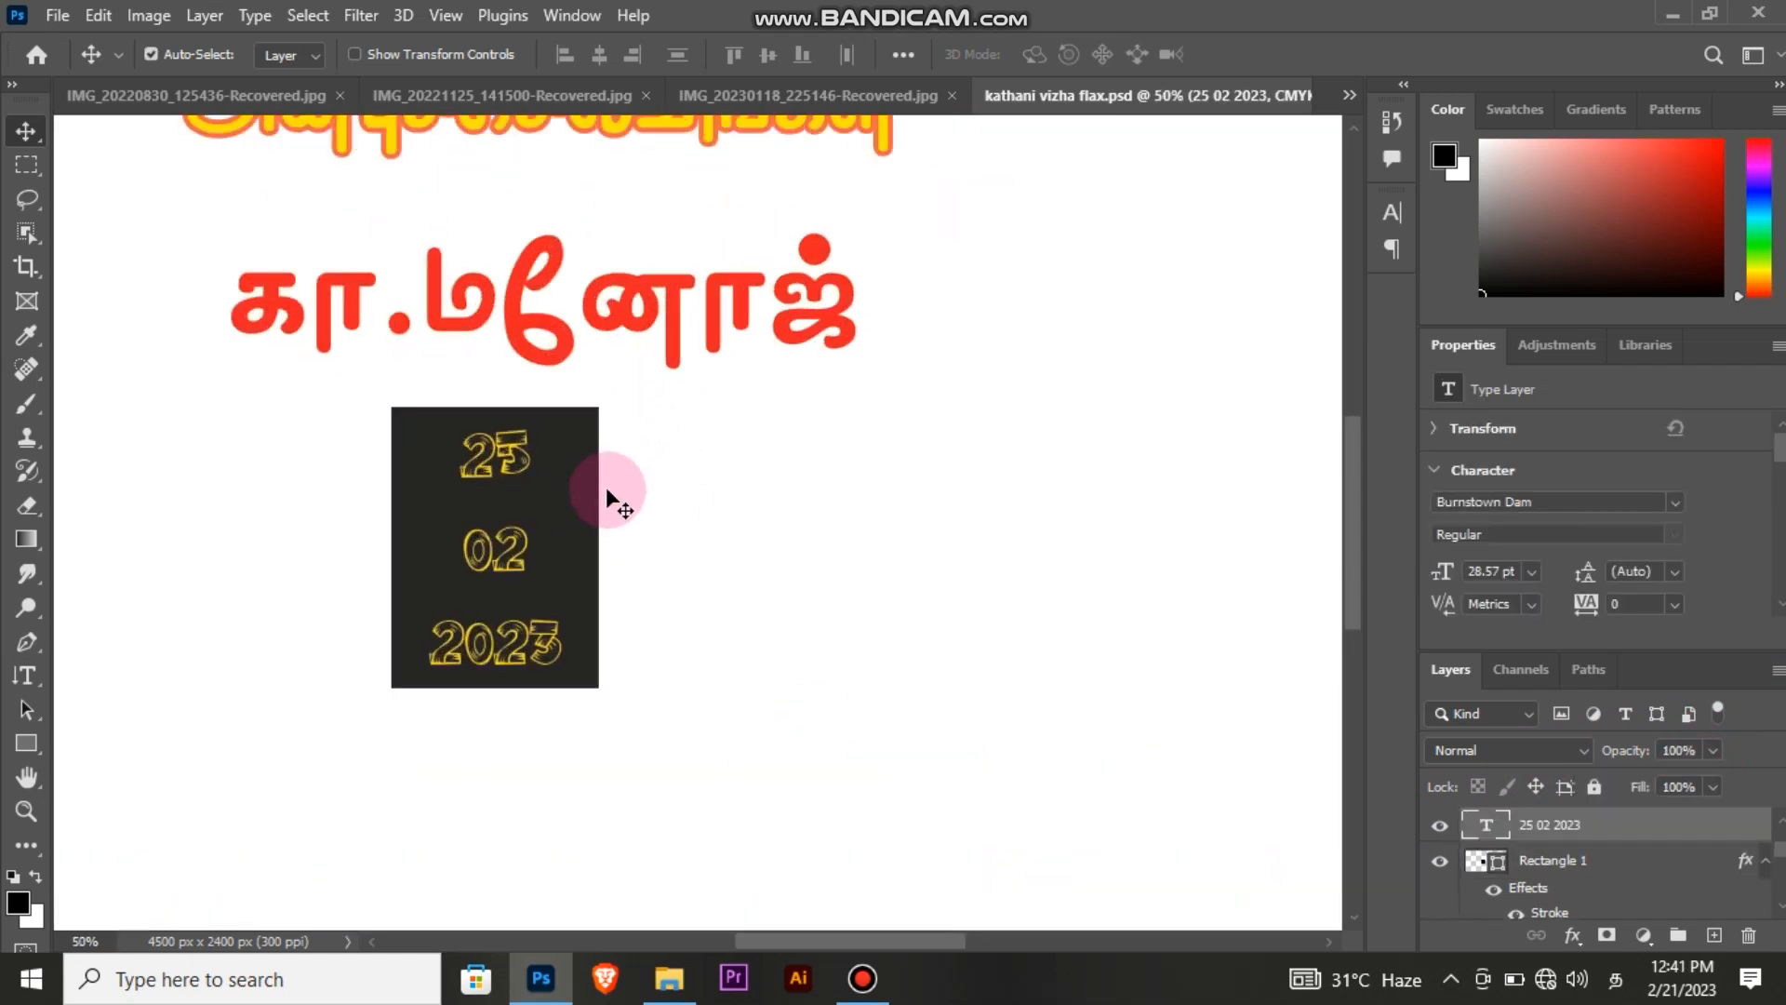
pyautogui.hotkey('ctrl', 't')
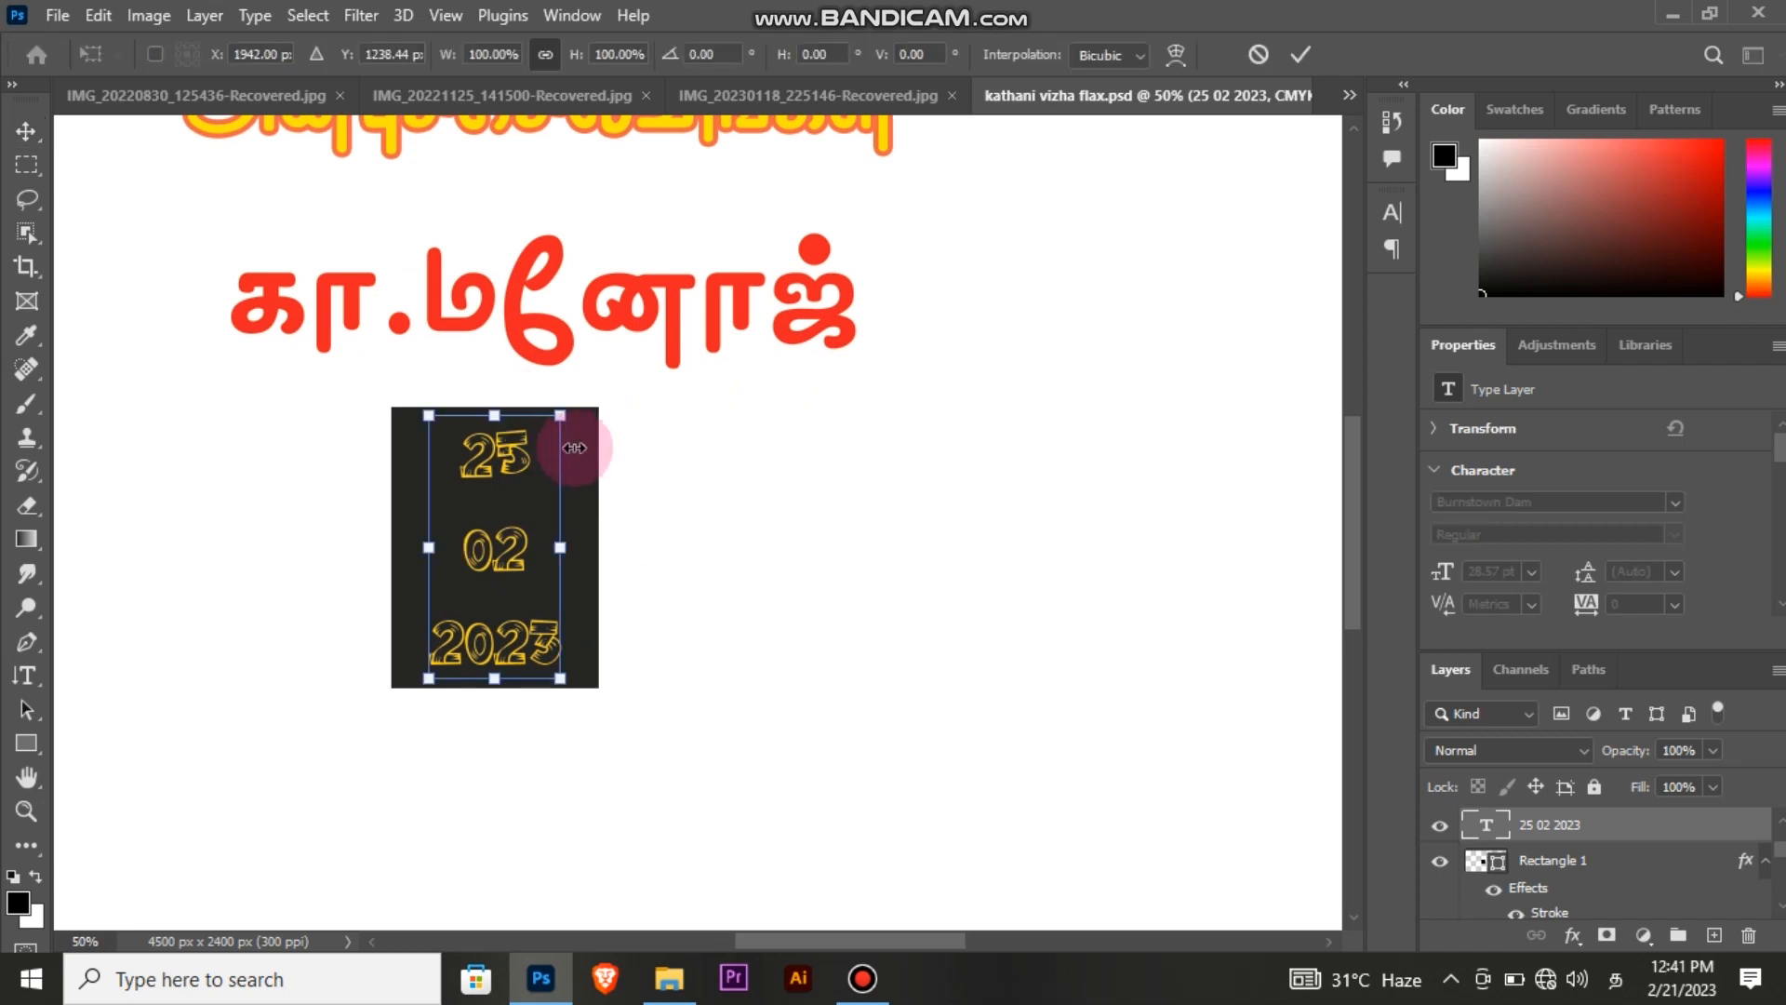
pyautogui.click(1298, 57)
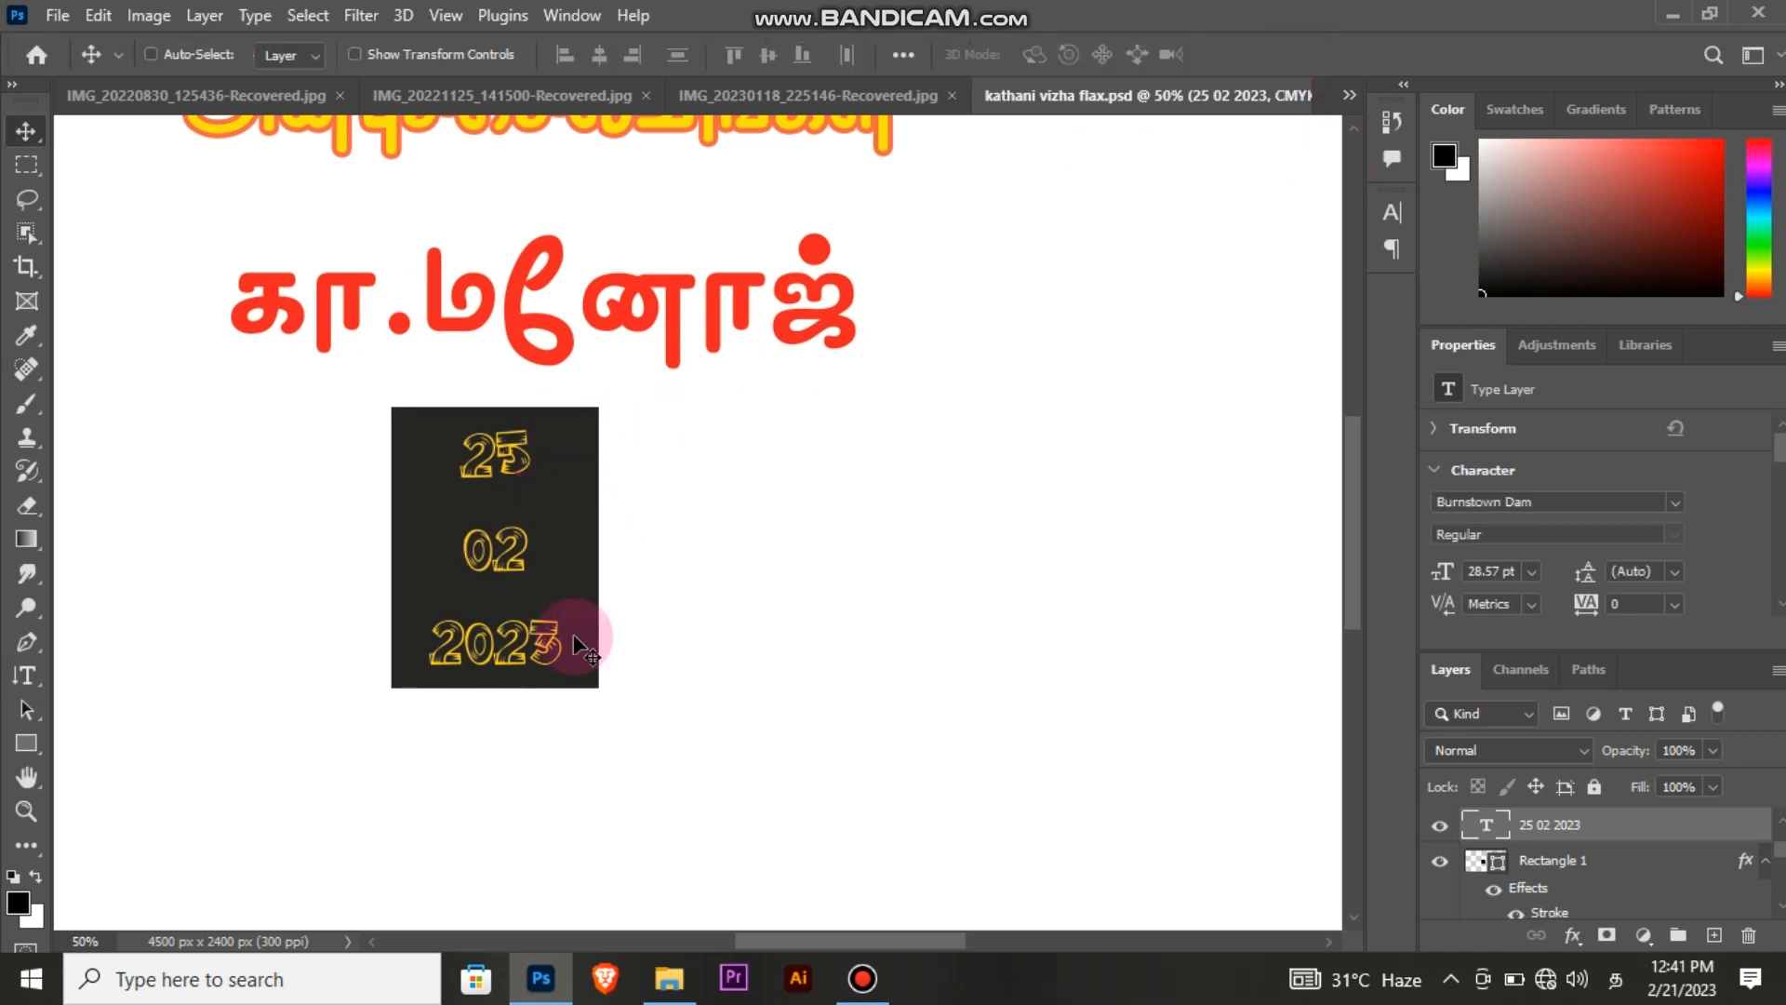
# Step: Round the corners of the black rectangle behind the date slightly
pyautogui.hotkey('ctrl', '+')
pyautogui.keyDown('ctrl'); pyautogui.click(540, 532); pyautogui.keyUp('ctrl')
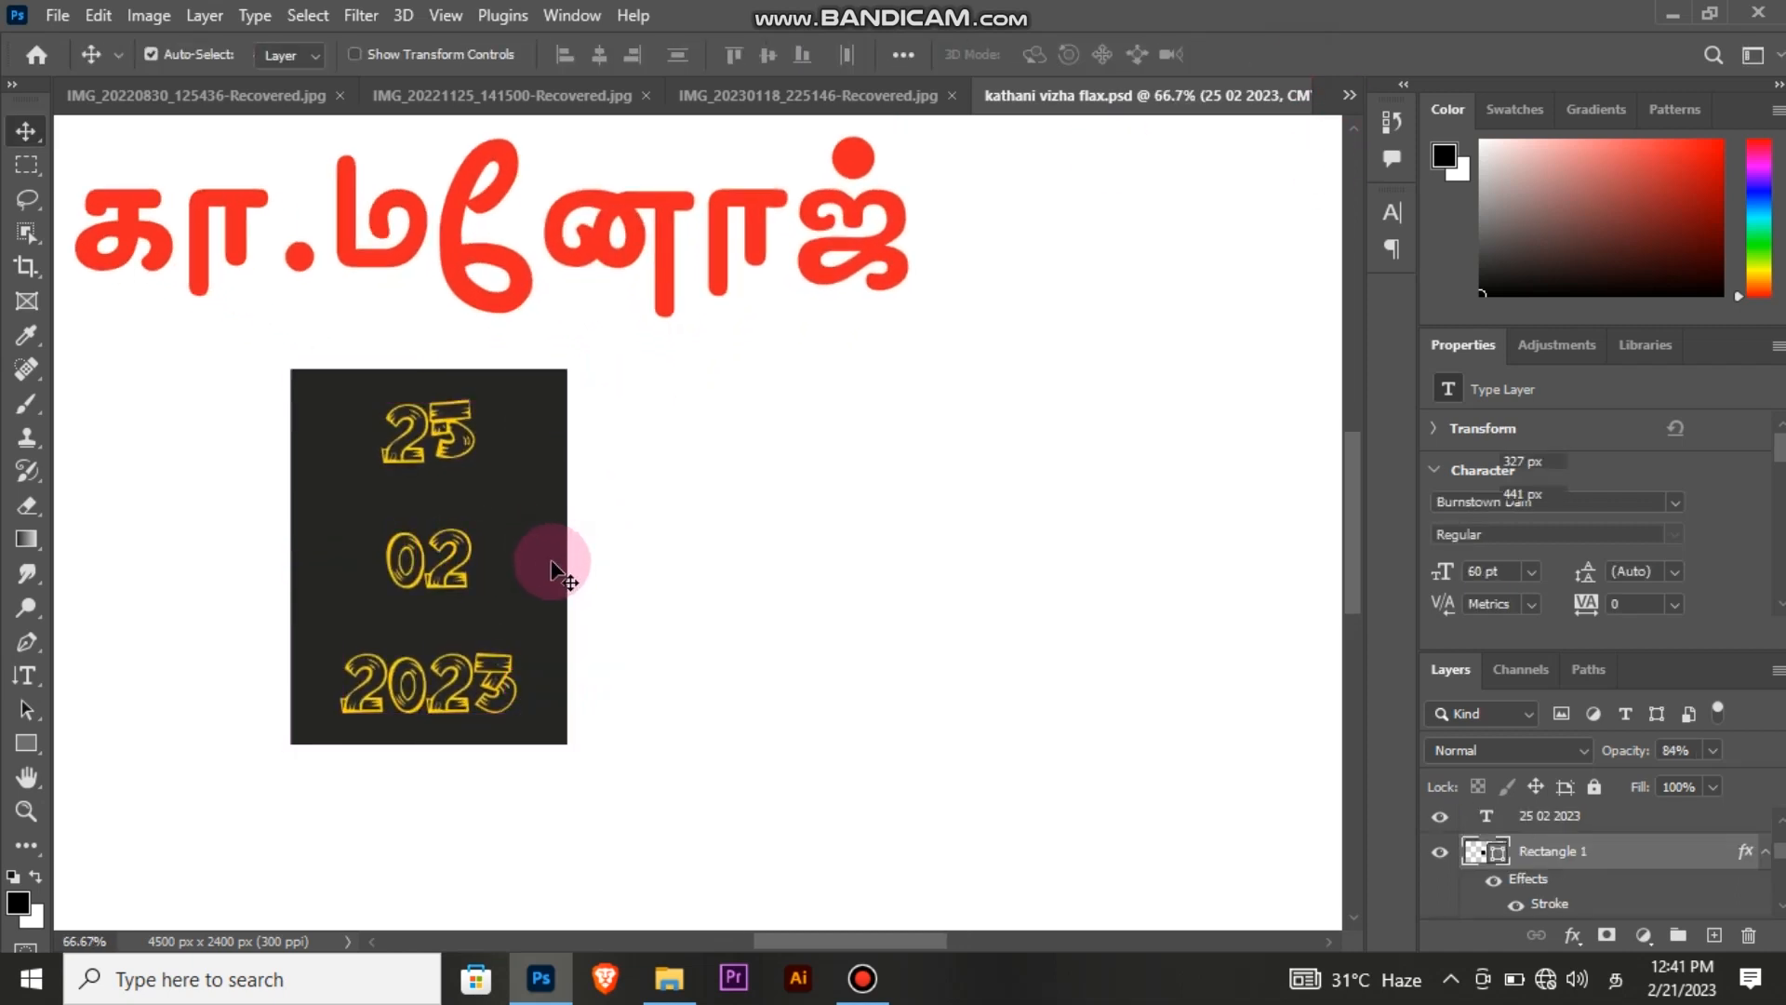
pyautogui.hotkey('ctrl', 't')
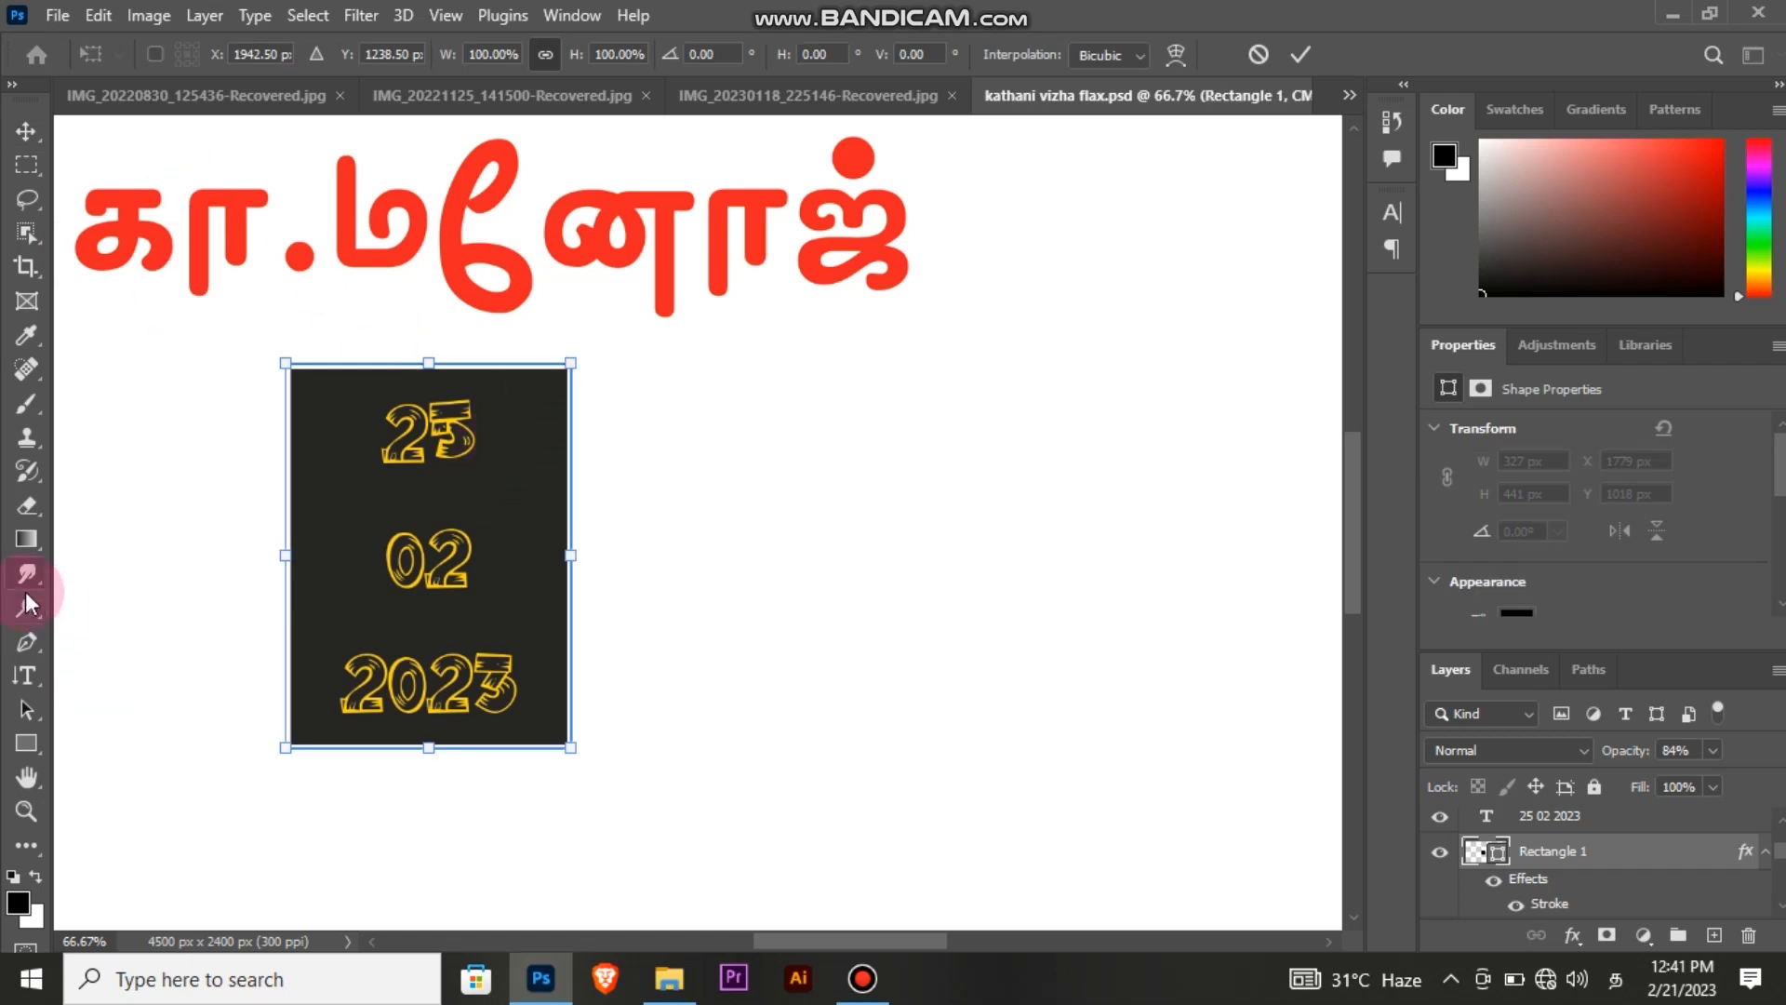
pyautogui.click(26, 709)
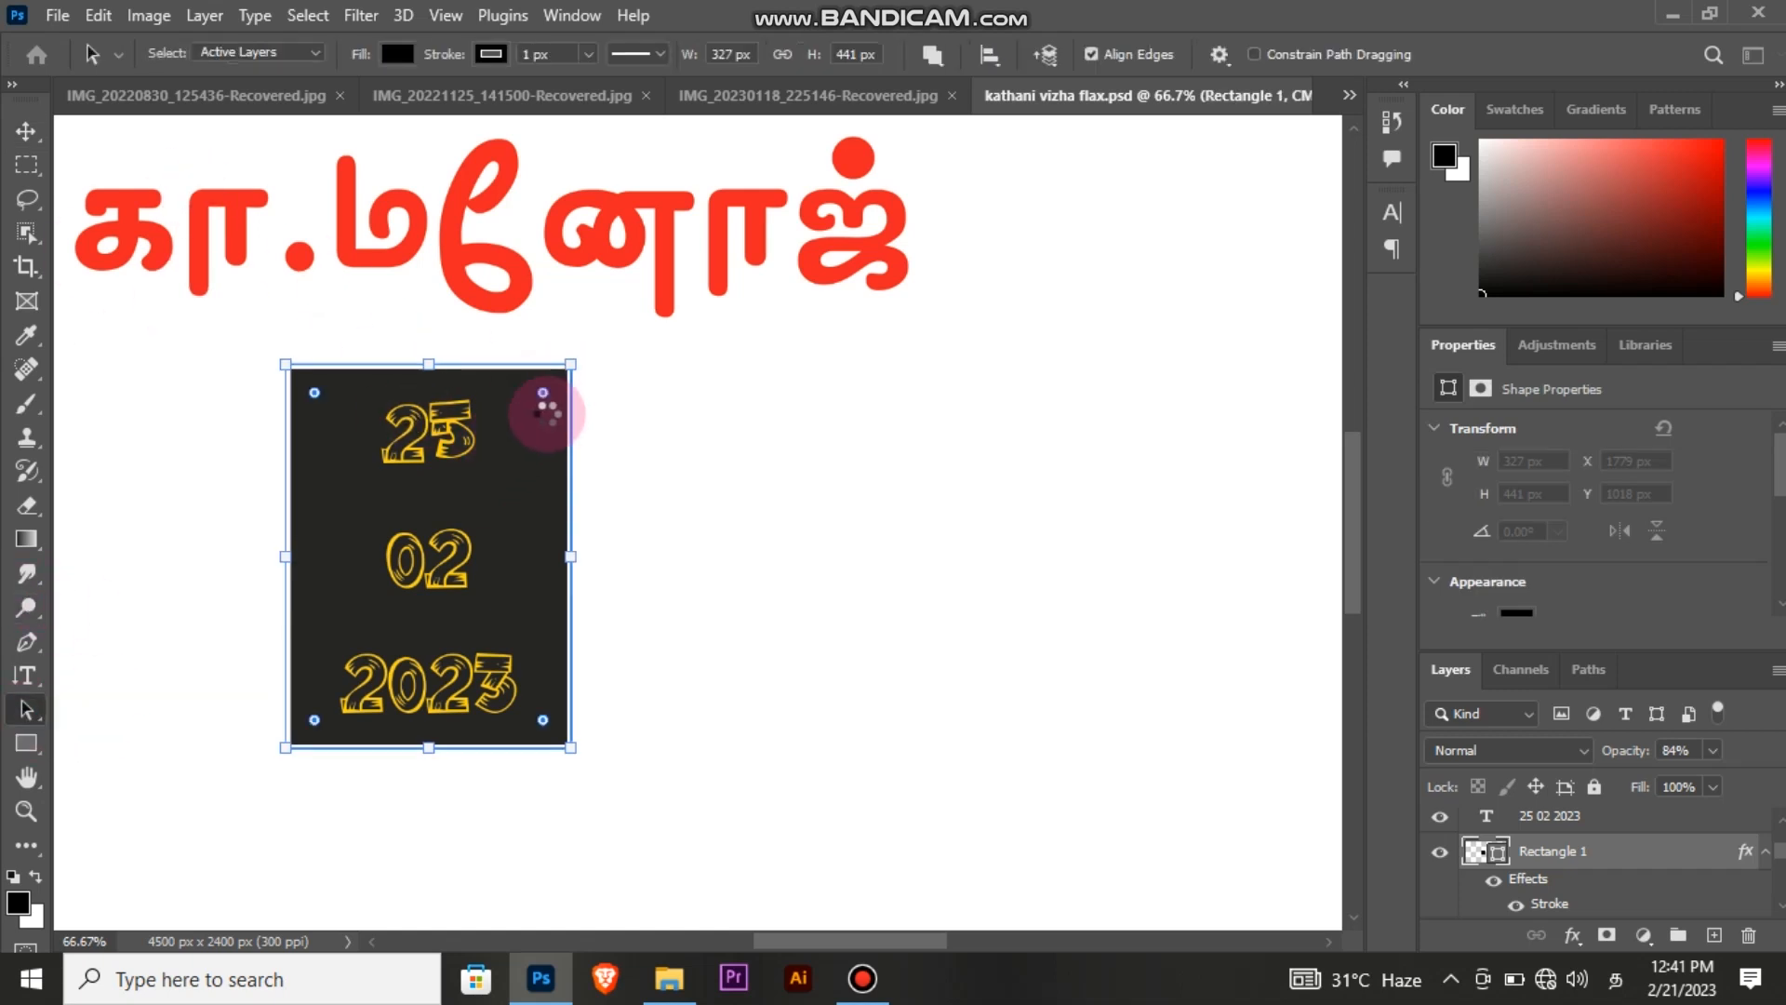
pyautogui.moveTo(547, 389)
pyautogui.mouseDown()
pyautogui.moveTo(519, 411)
pyautogui.moveTo(558, 355)
pyautogui.moveTo(579, 376)
pyautogui.mouseUp()
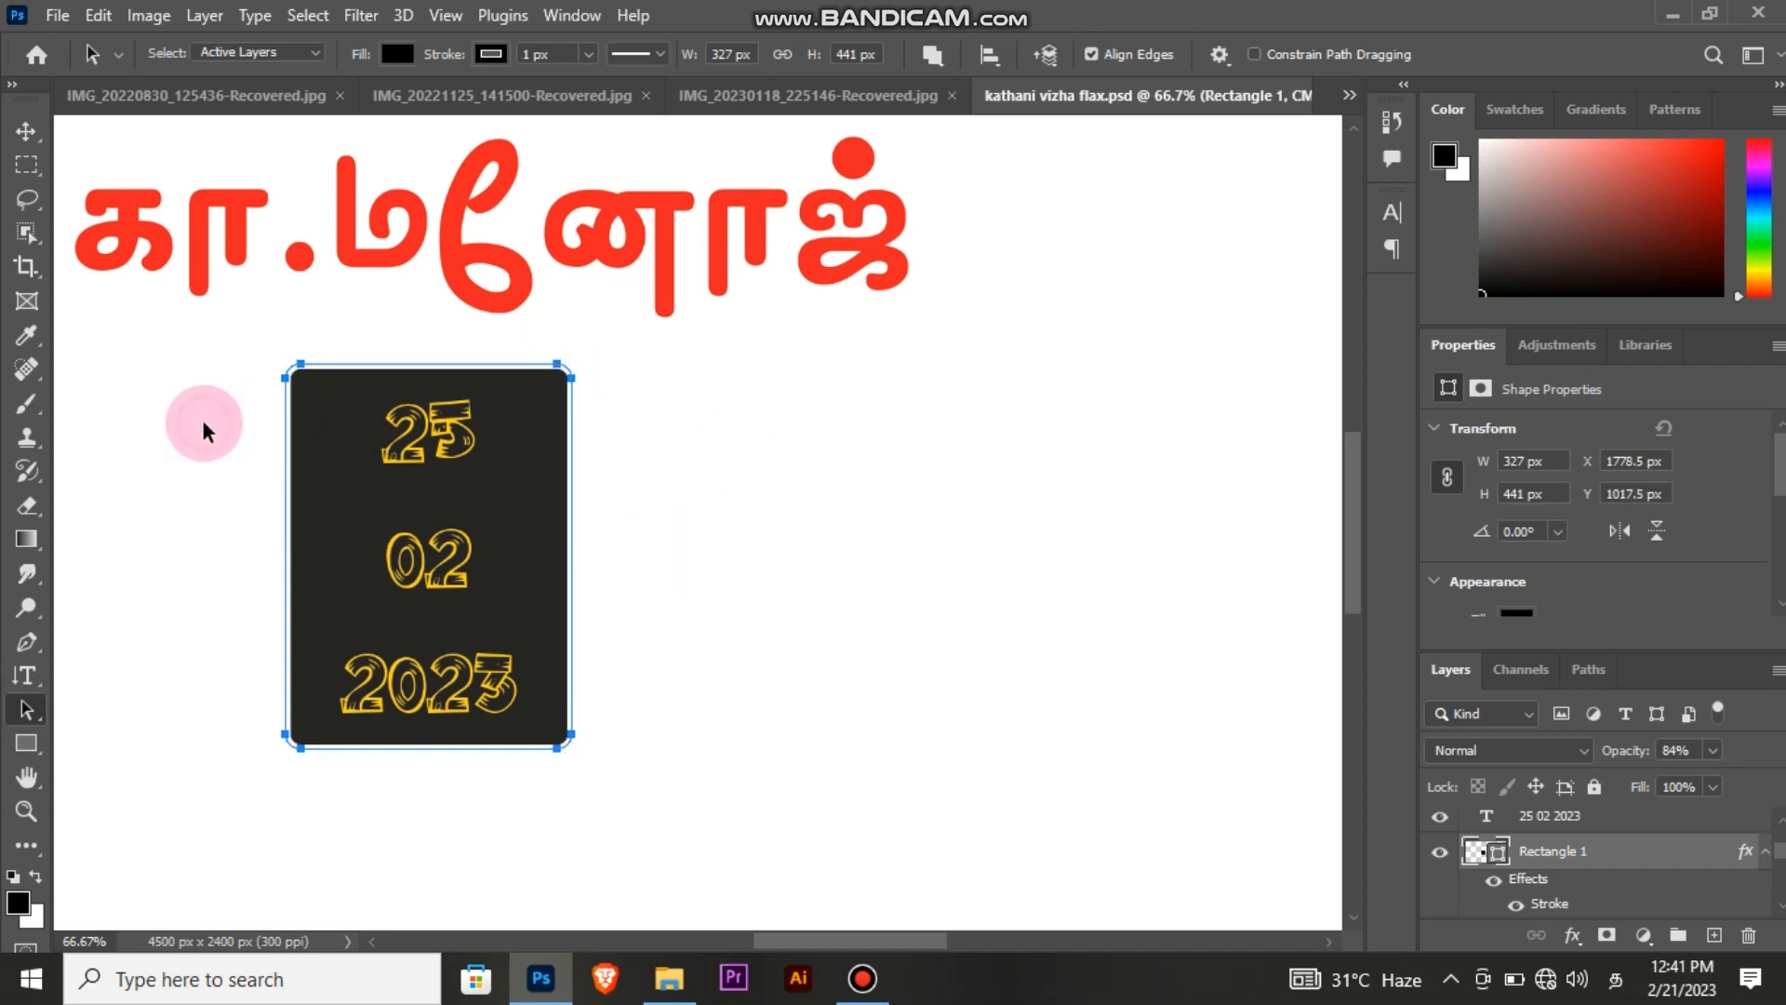
pyautogui.click(27, 130)
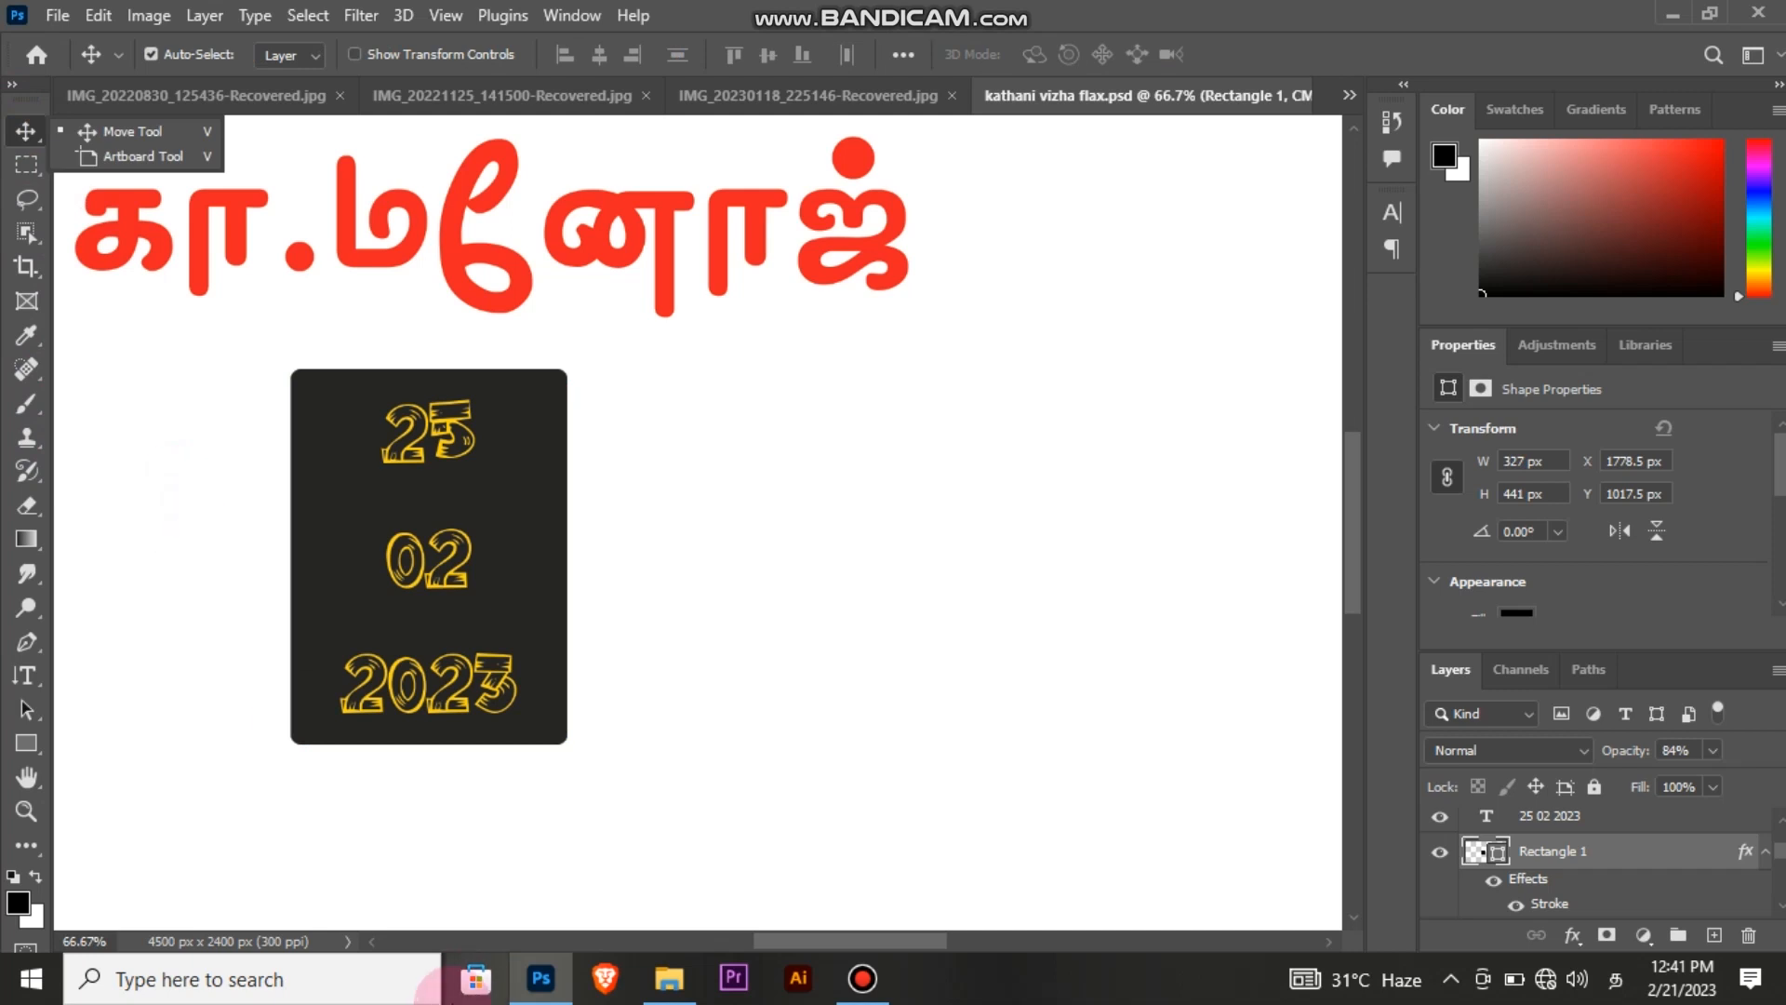
# Step: Set the stroke colour of the black rectangle behind the date to white
pyautogui.click(519, 487)
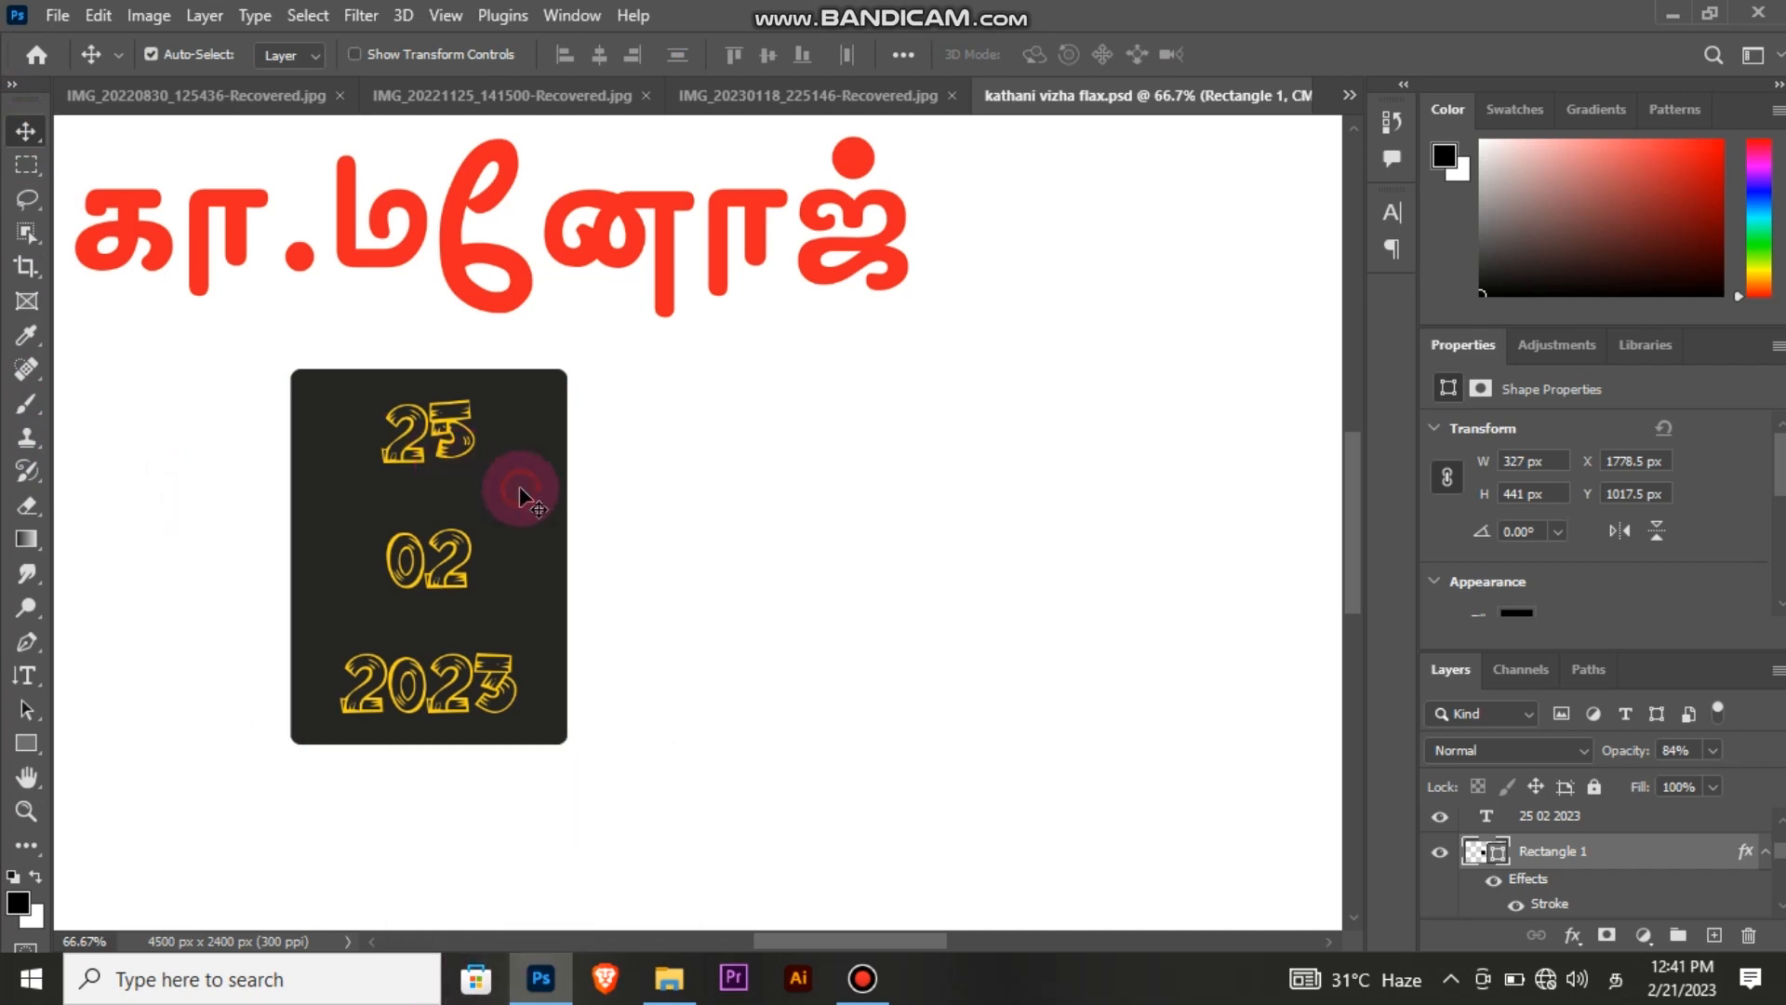
pyautogui.scroll(-3, 1587, 567)
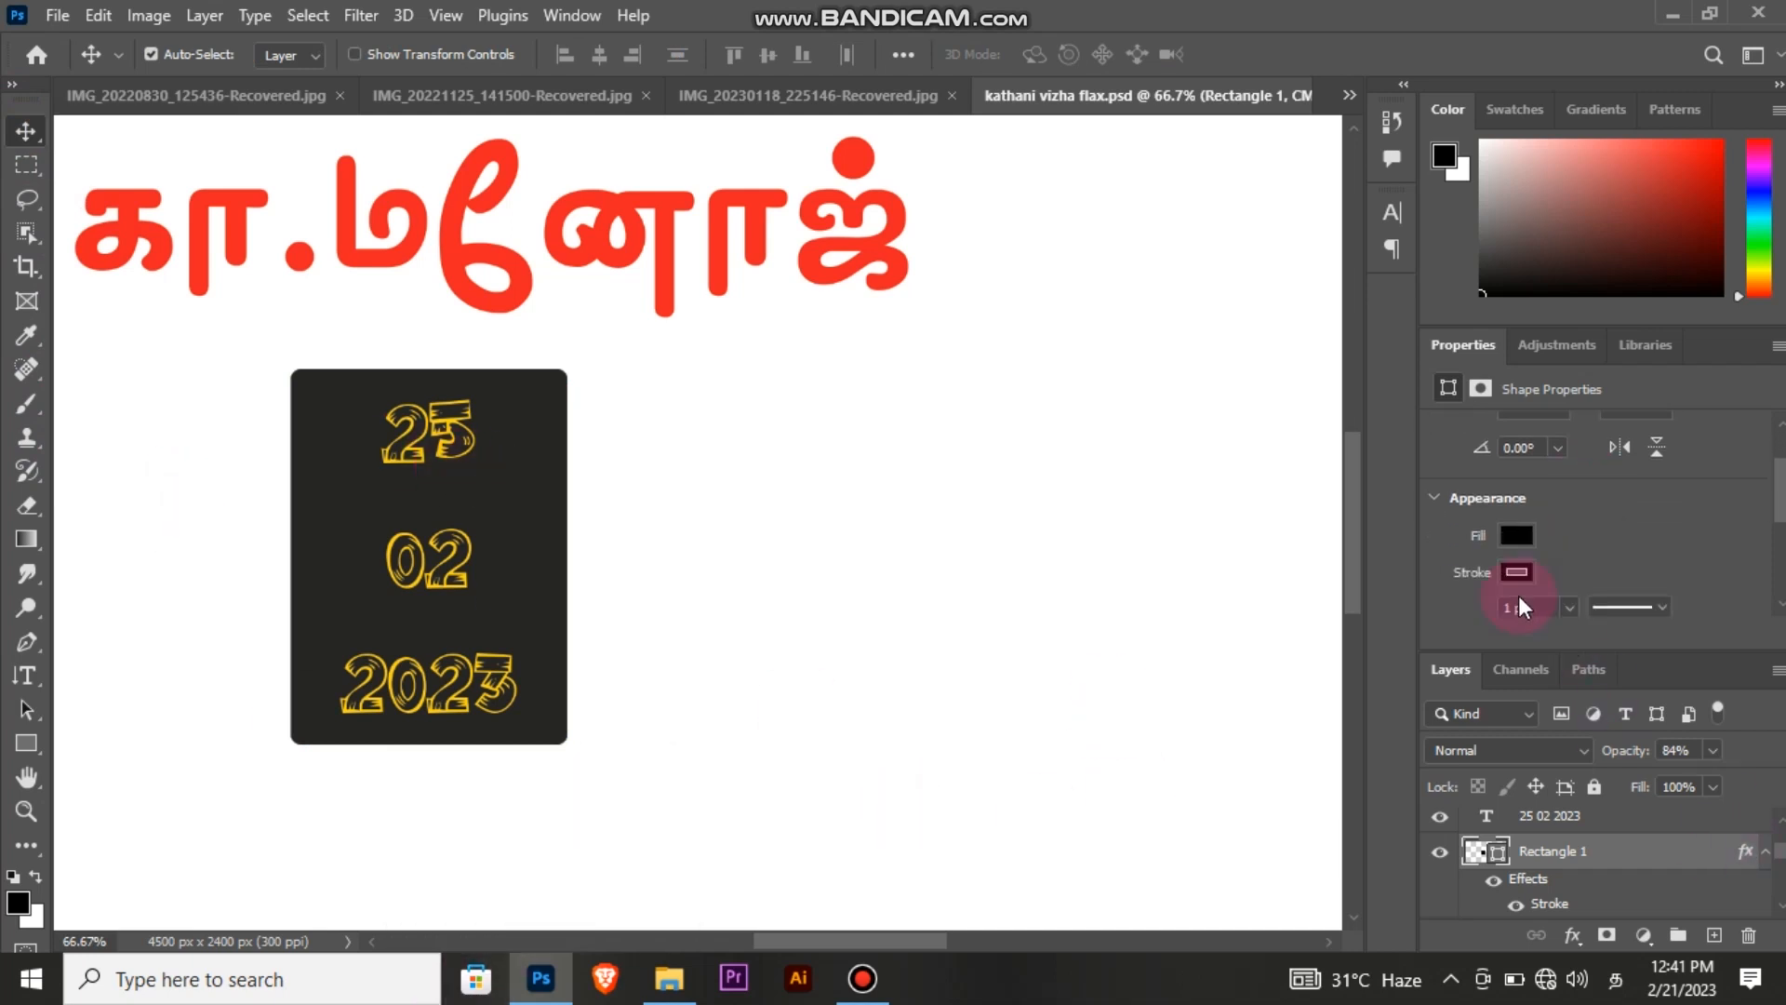
pyautogui.click(1518, 572)
pyautogui.click(1449, 617)
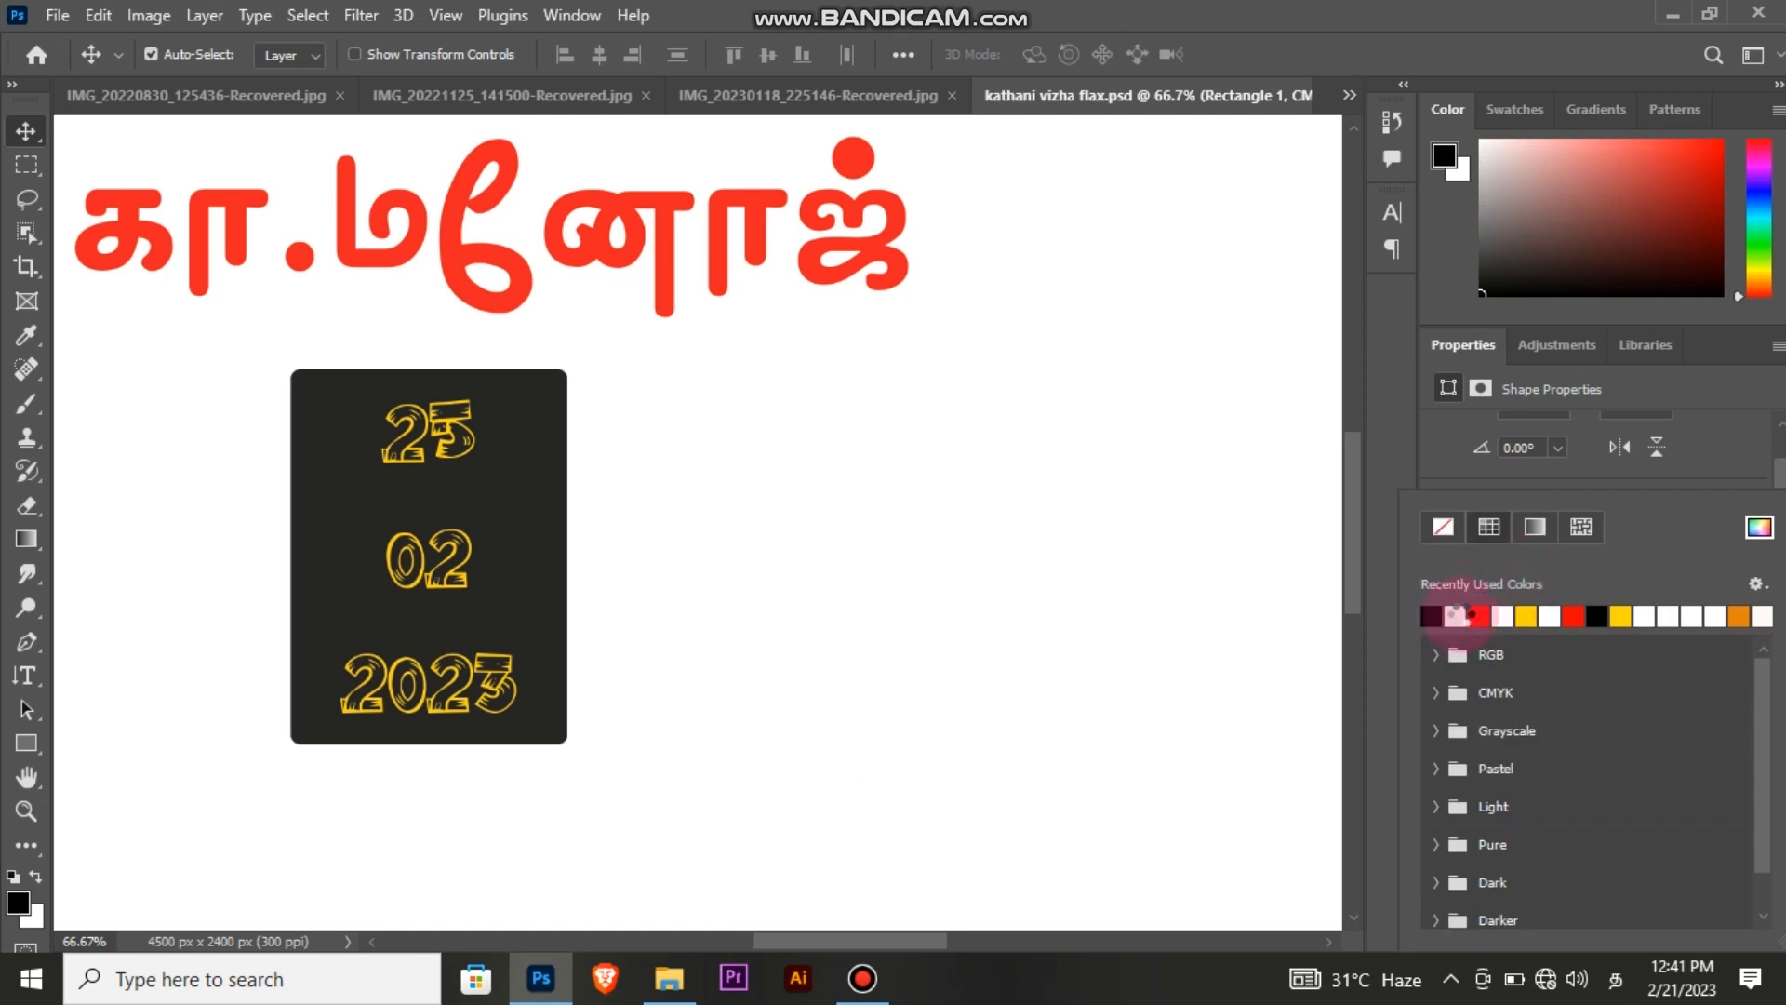
pyautogui.click(140, 430)
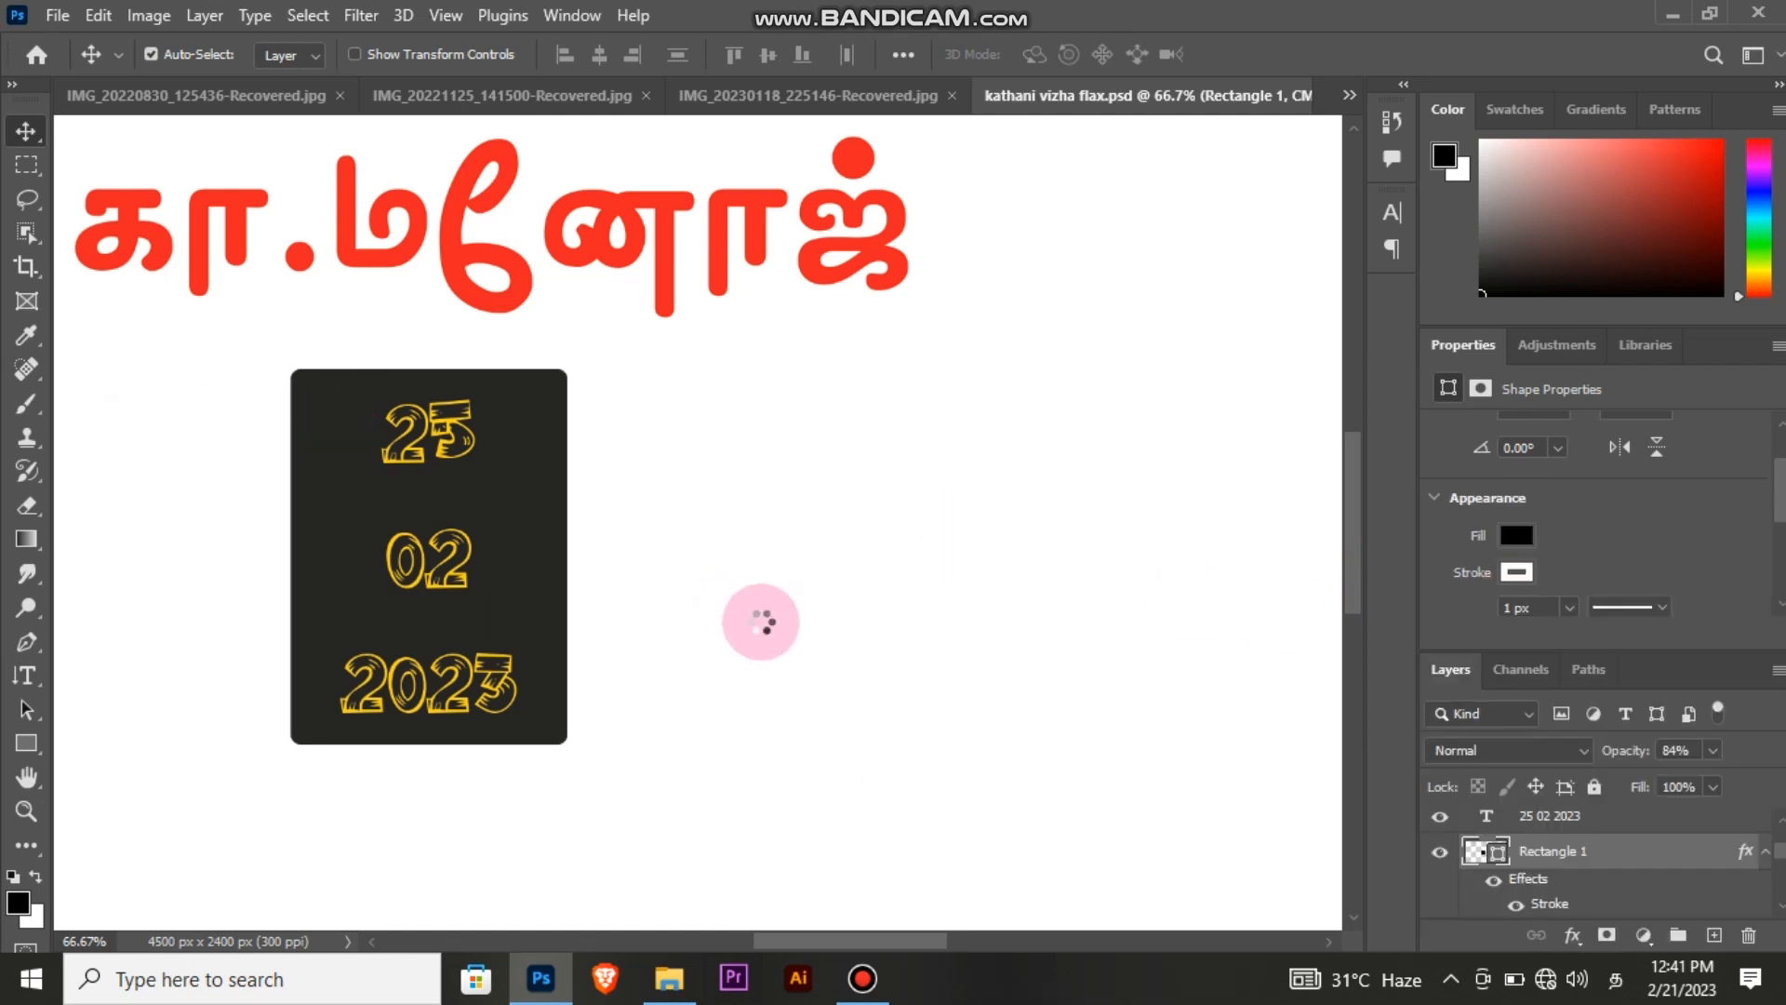
pyautogui.scroll(1, 759, 618)
pyautogui.scroll(1, 759, 618)
pyautogui.hotkey('ctrl', '-')
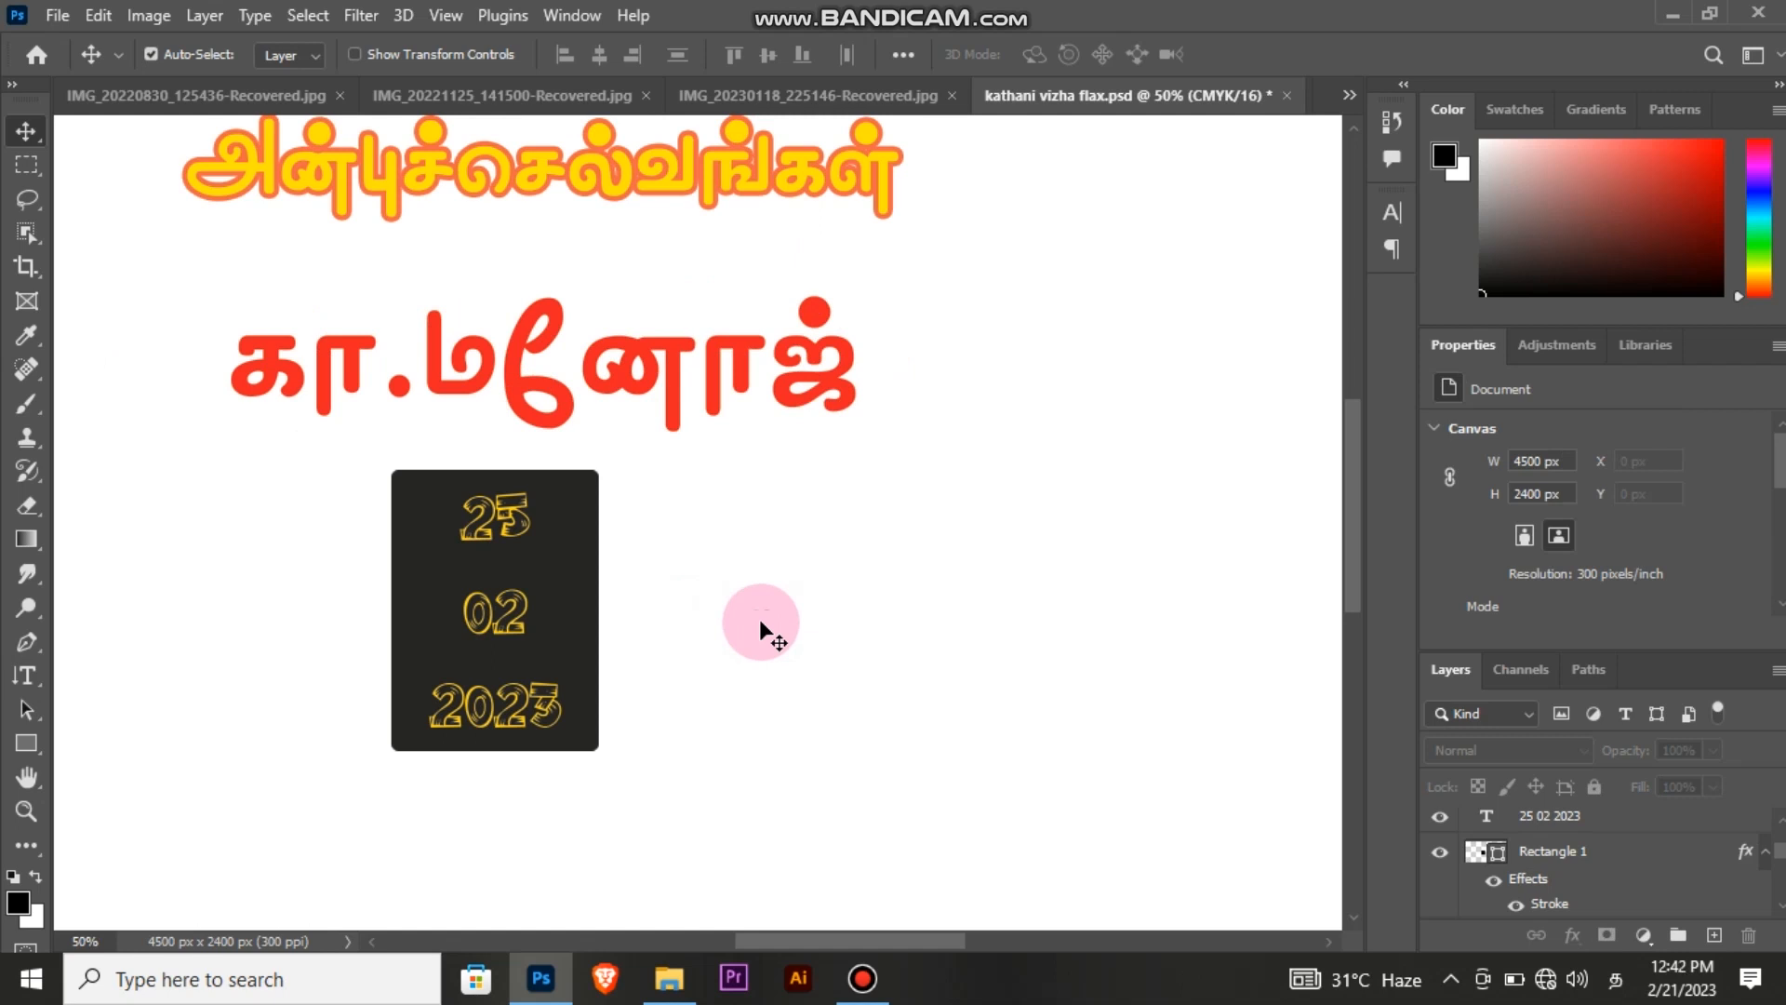
# Step: Move the child's name up close beneath the subtitle and align the two texts on their horizontal centres
pyautogui.scroll(4, 759, 618)
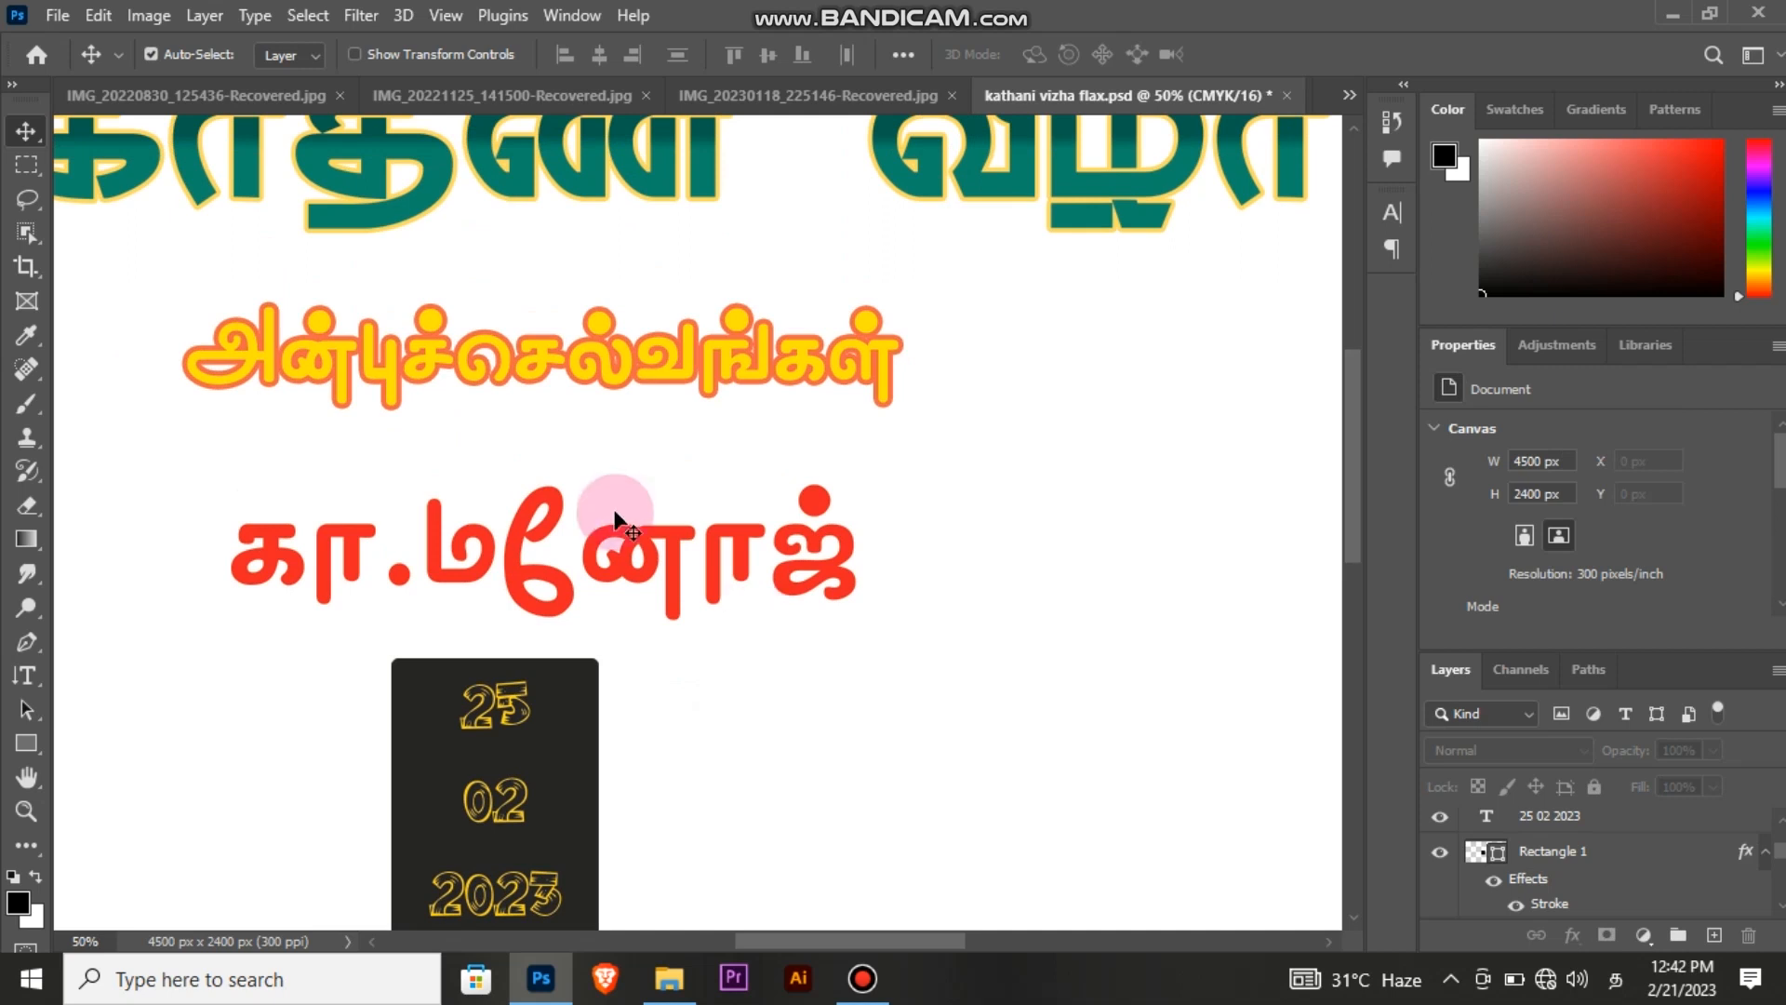
pyautogui.moveTo(616, 528); pyautogui.dragTo(625, 482)
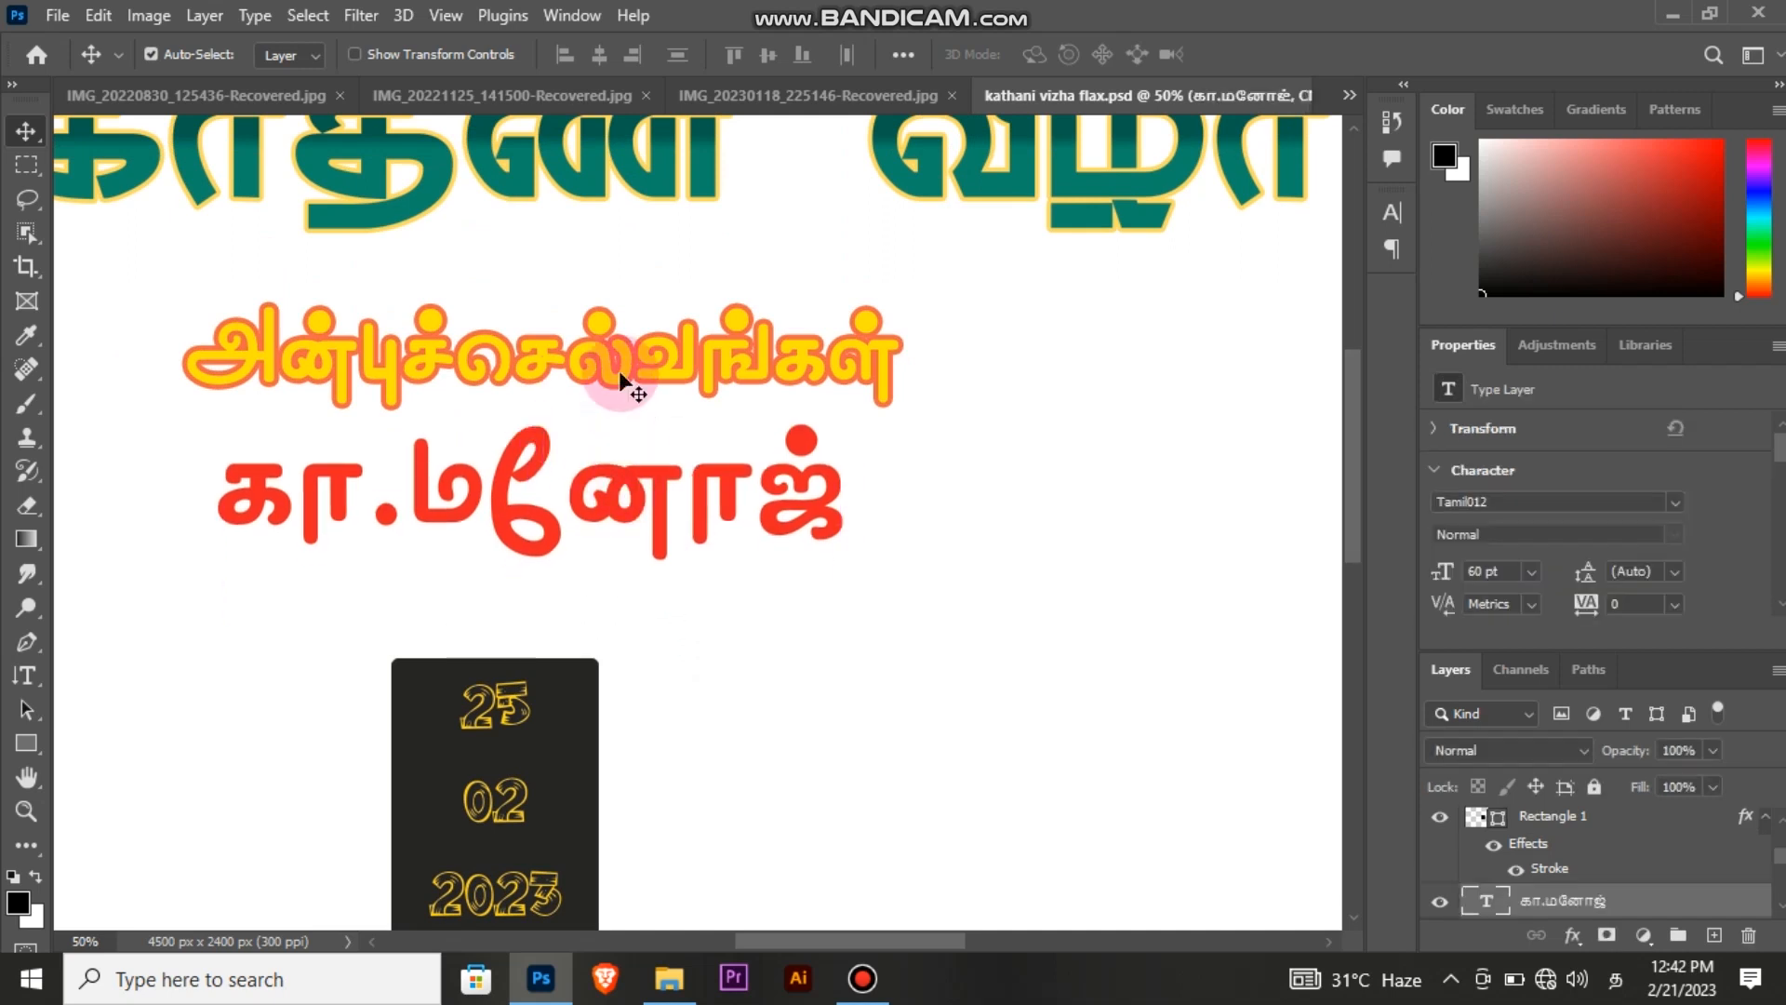
pyautogui.click(683, 394)
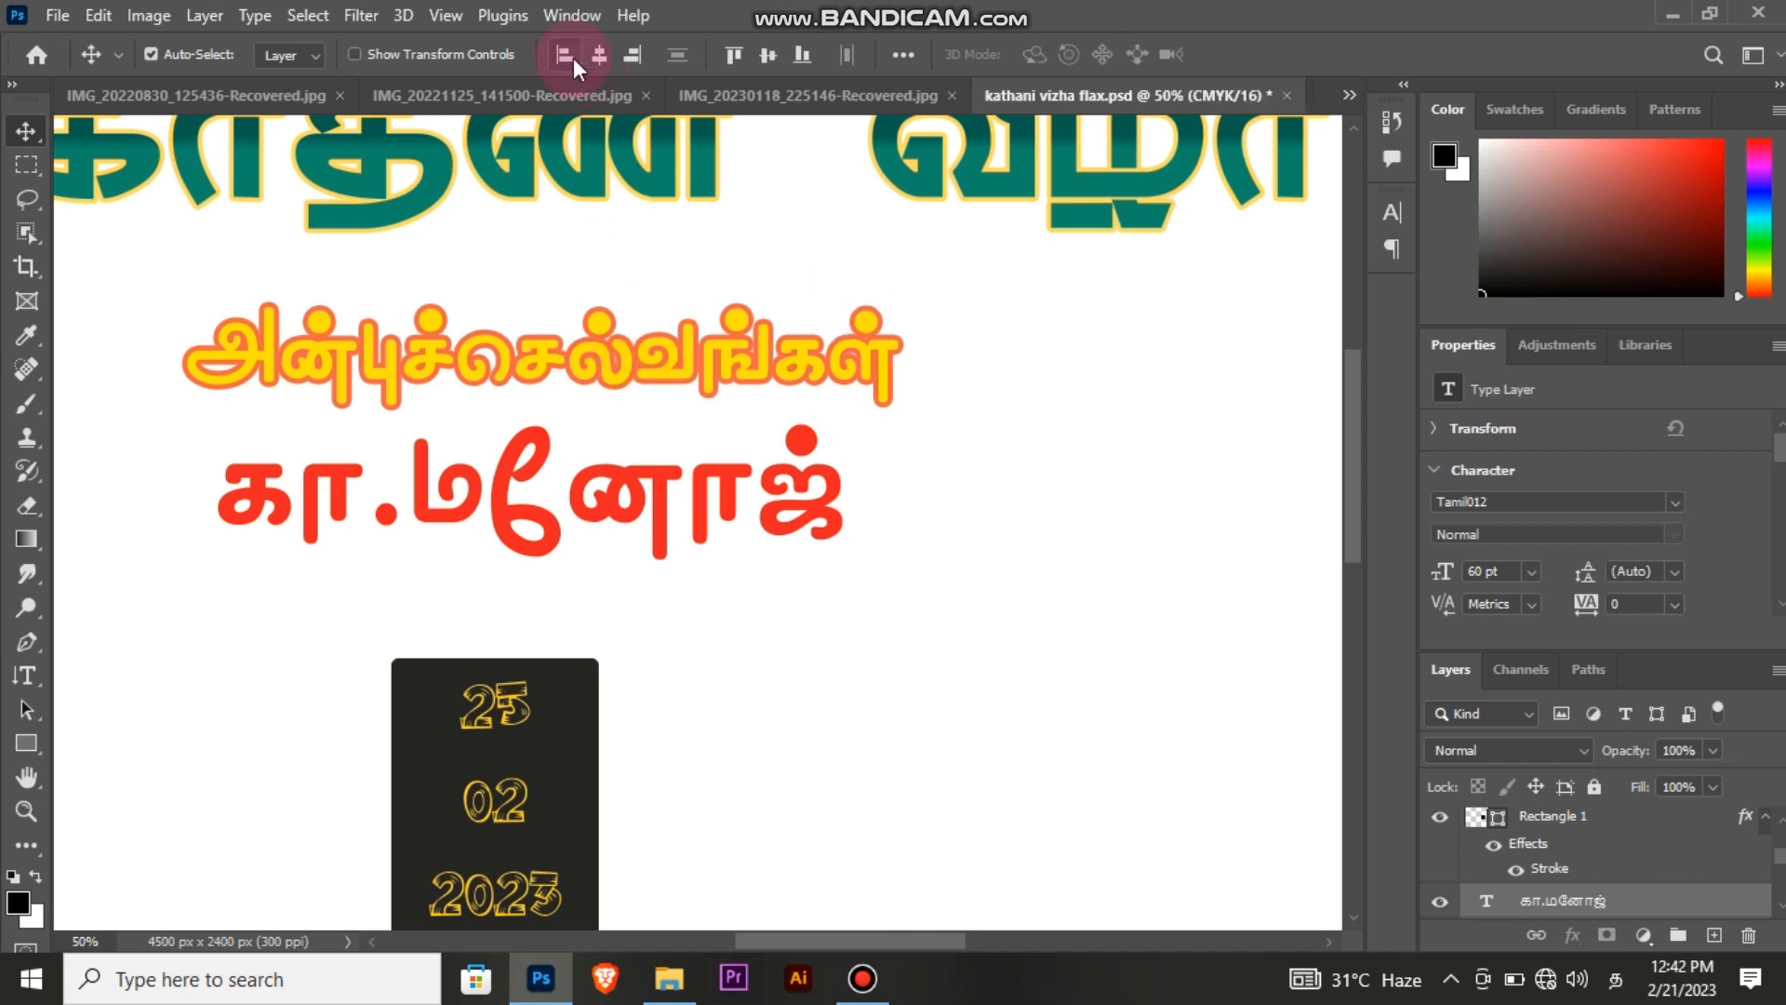
pyautogui.click(600, 55)
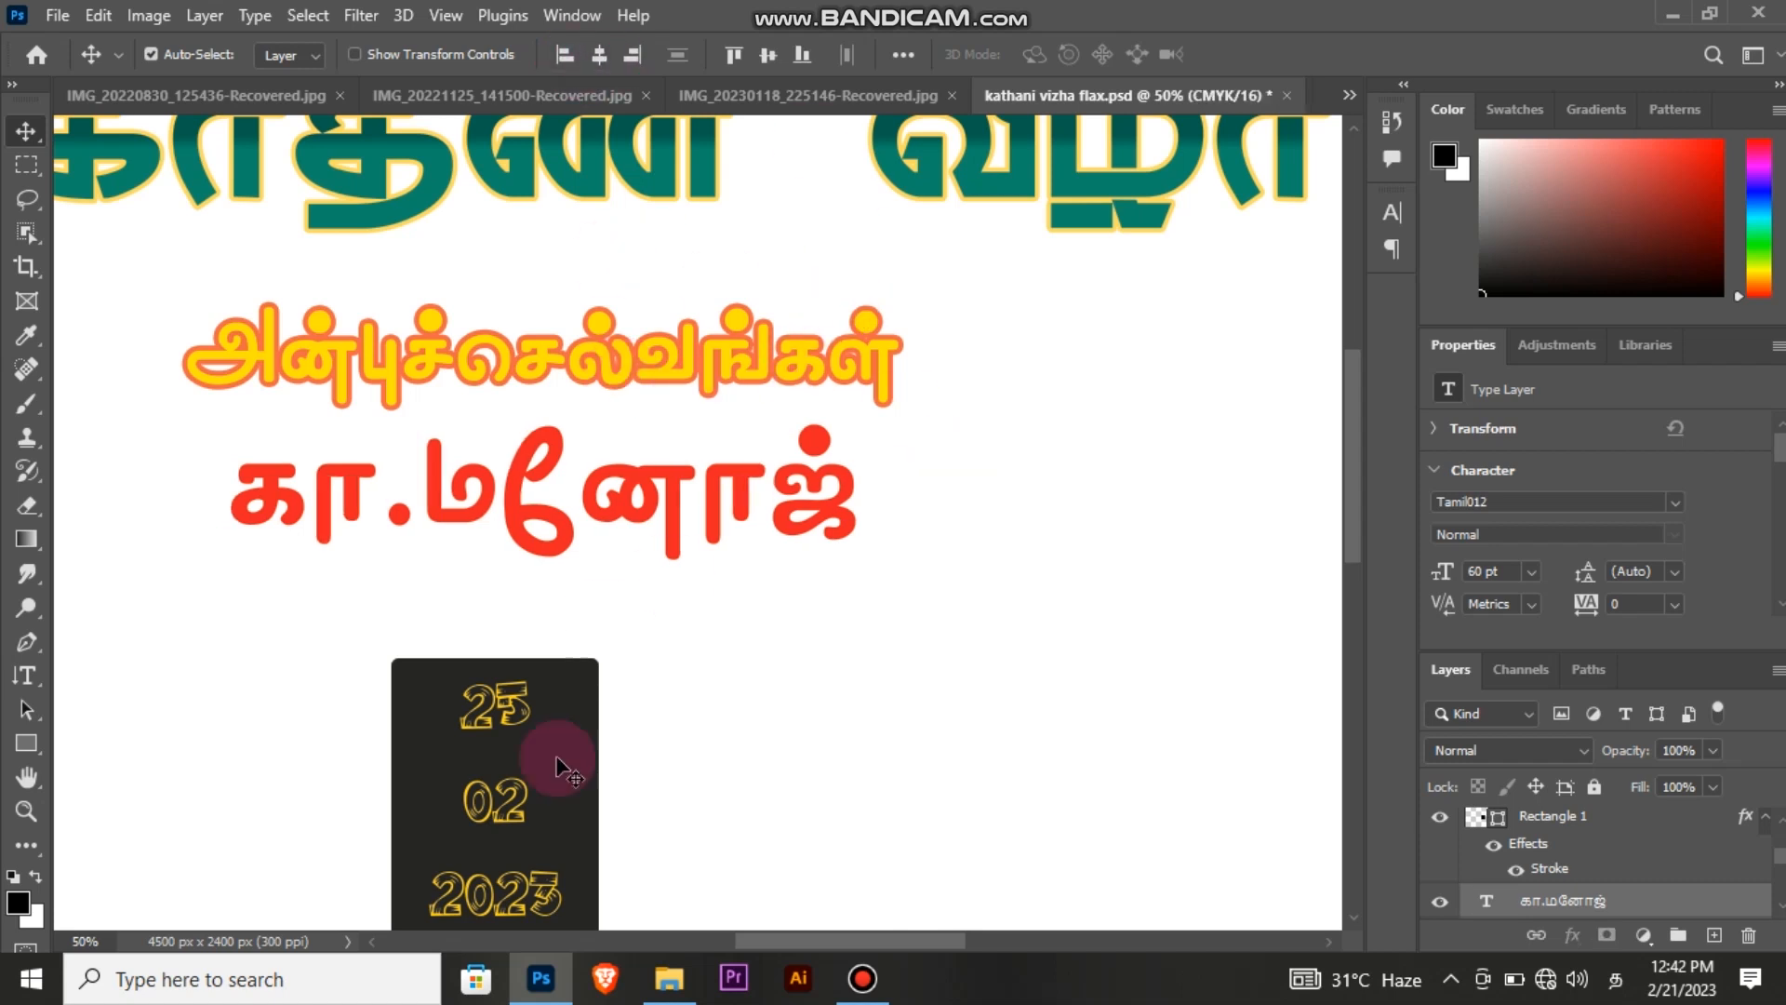
# Step: Move the date text together with its black rectangle up to just below the child's name
pyautogui.click(534, 723)
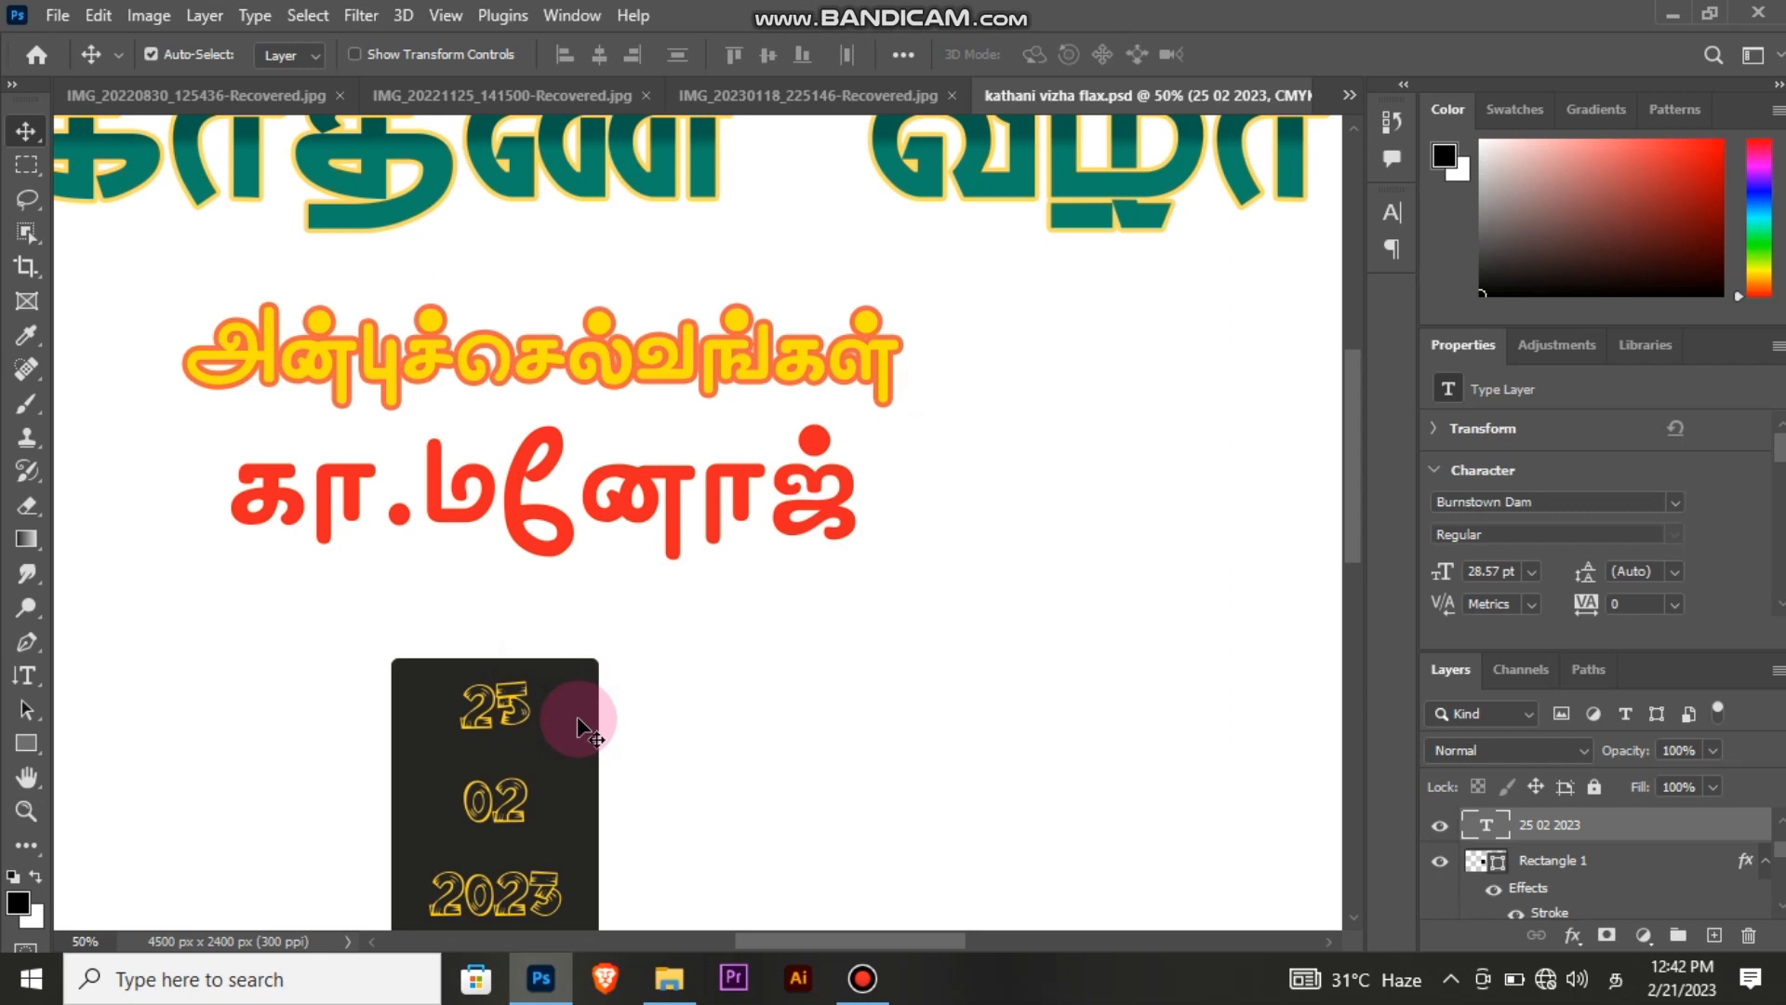
pyautogui.click(577, 716)
pyautogui.click(590, 707)
pyautogui.click(592, 860)
pyautogui.moveTo(556, 802); pyautogui.dragTo(578, 717)
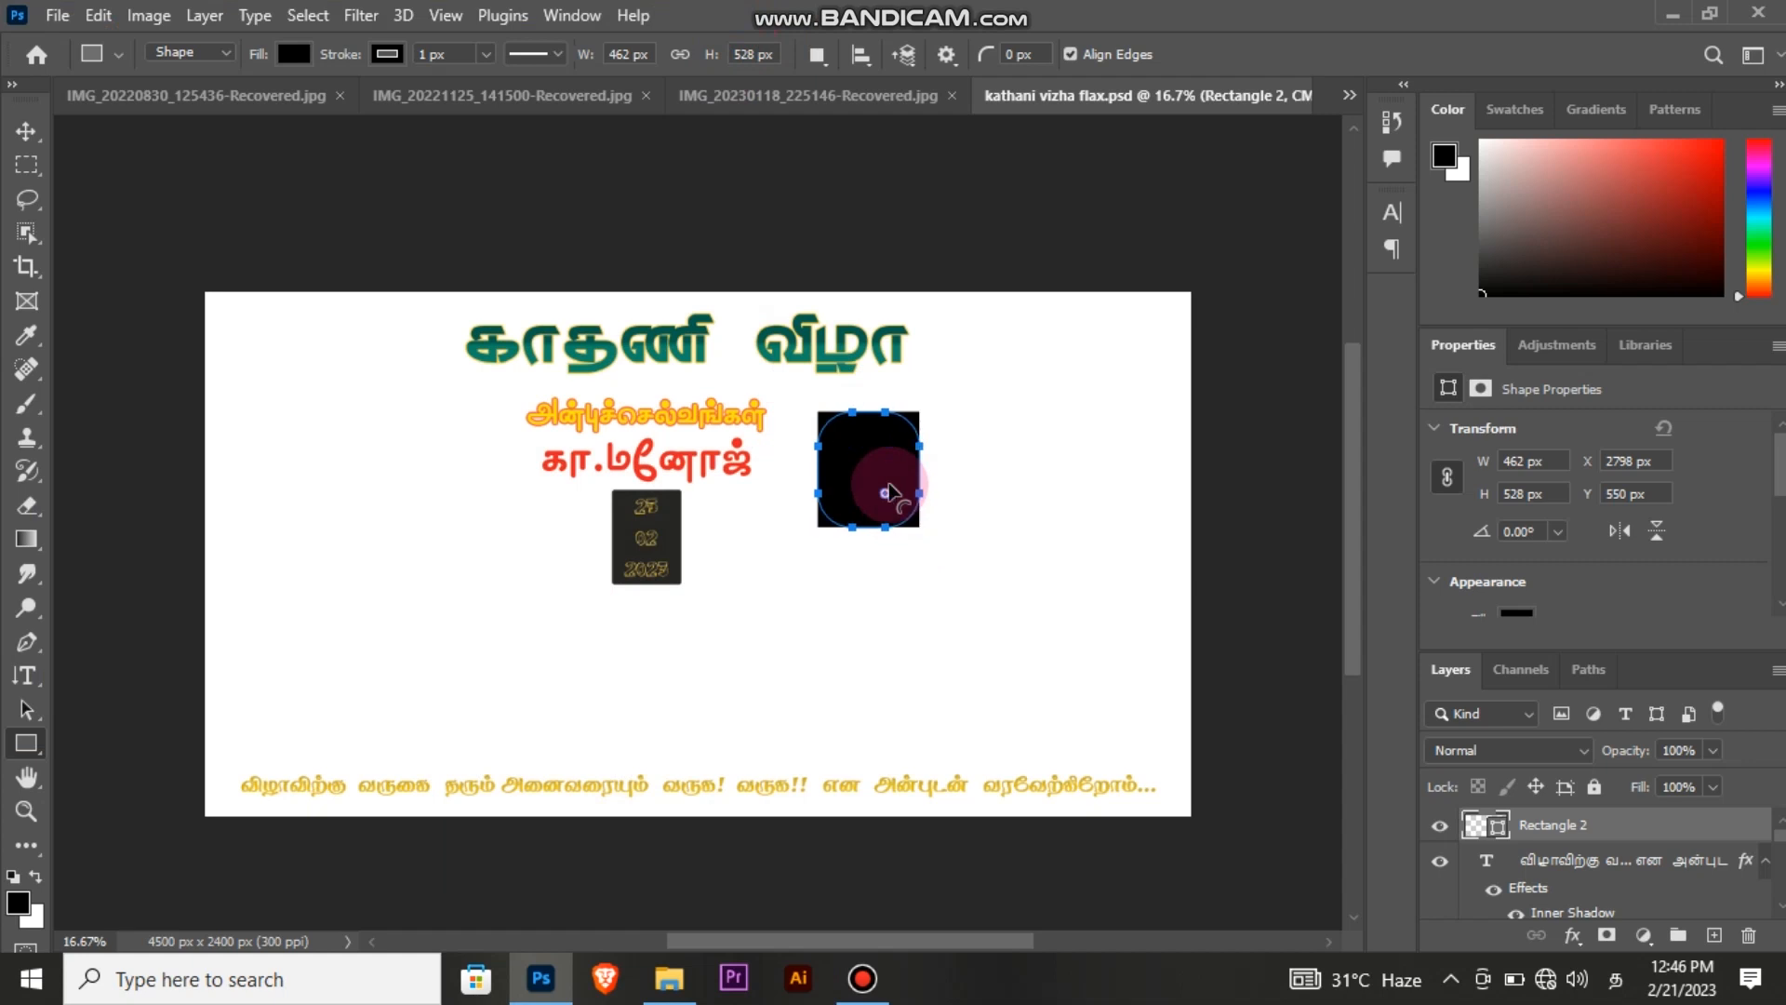
# Step: Round the corners of the 462 x 528 px black rectangle slightly and add a white 9 px inside stroke at 75% opacity
pyautogui.moveTo(877, 487); pyautogui.dragTo(910, 527)
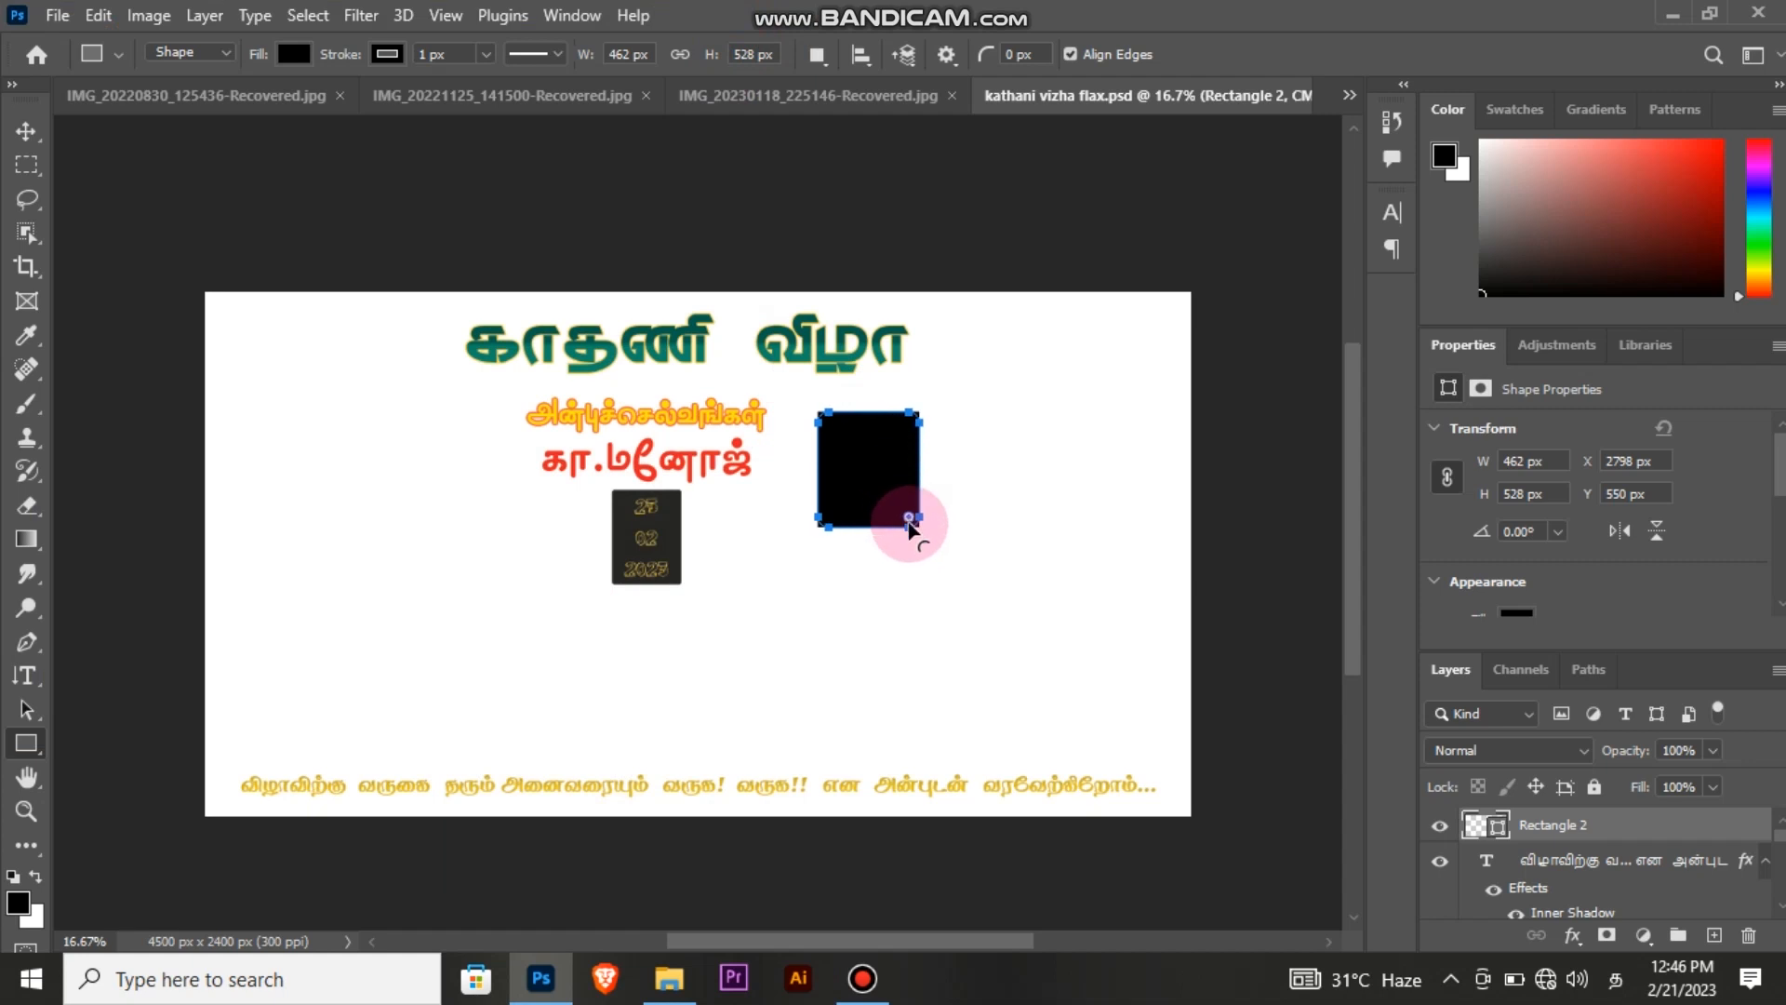
pyautogui.click(1729, 835)
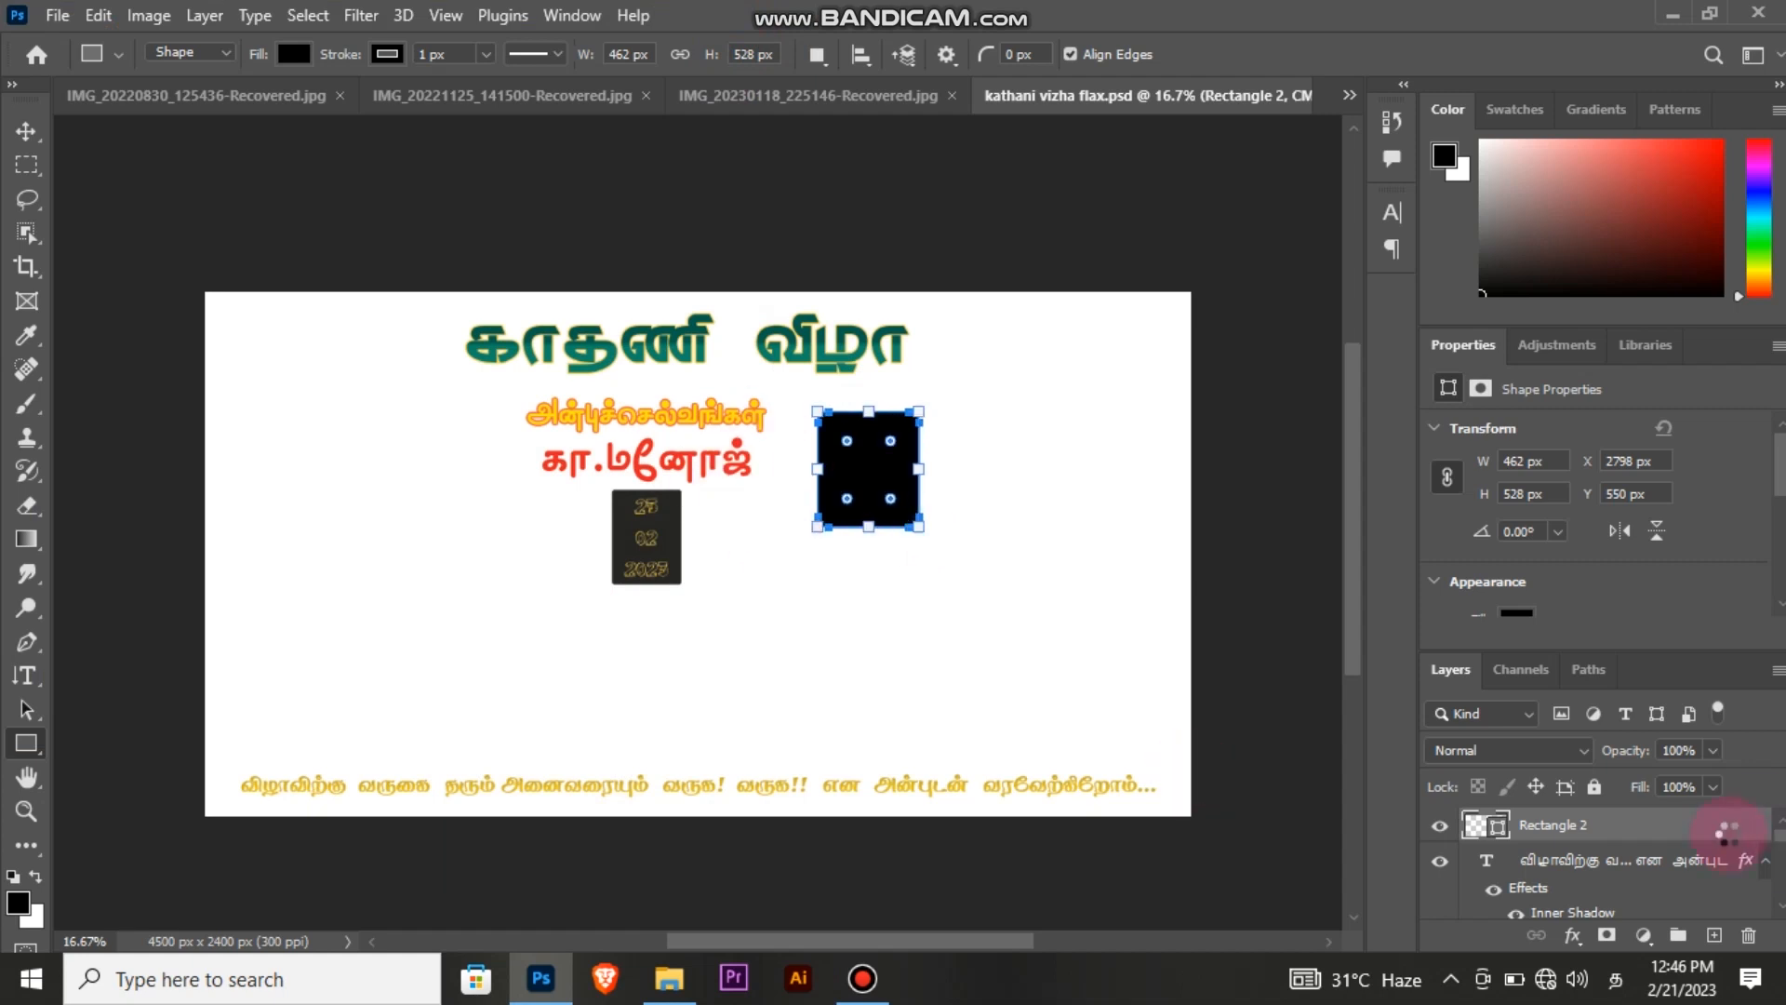
pyautogui.doubleClick(1672, 828)
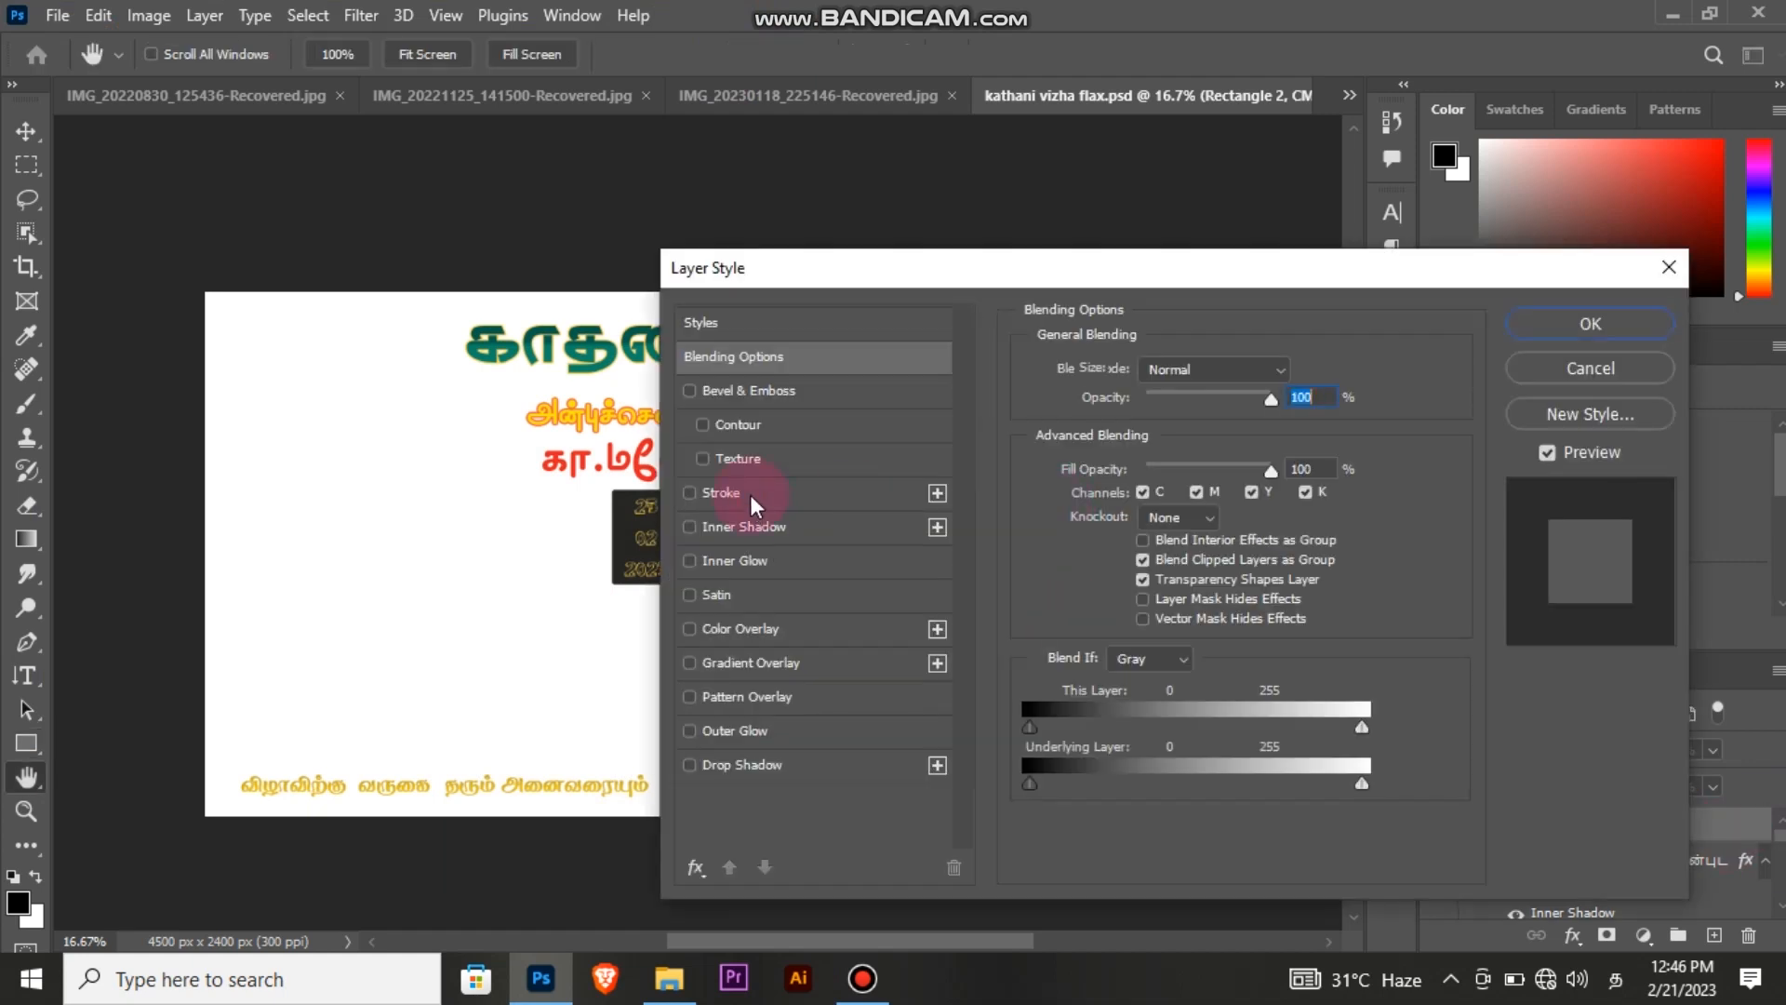
pyautogui.click(750, 494)
pyautogui.moveTo(1142, 381); pyautogui.dragTo(1135, 366)
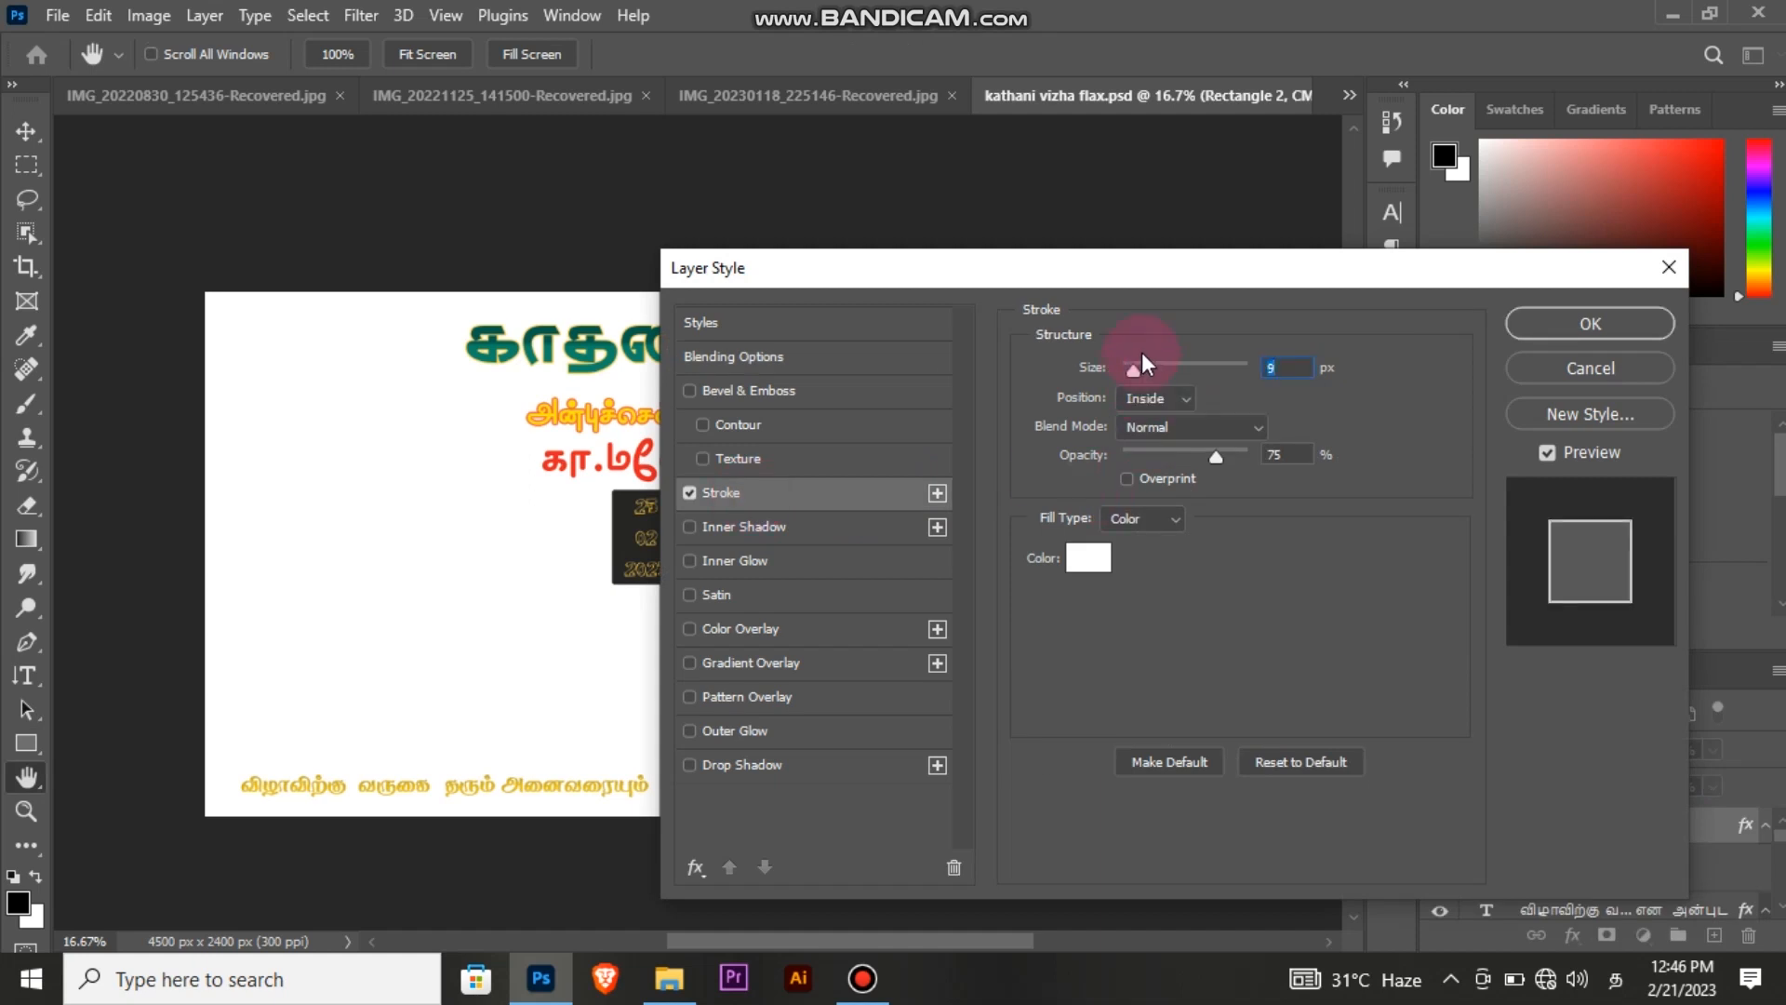
pyautogui.click(1535, 335)
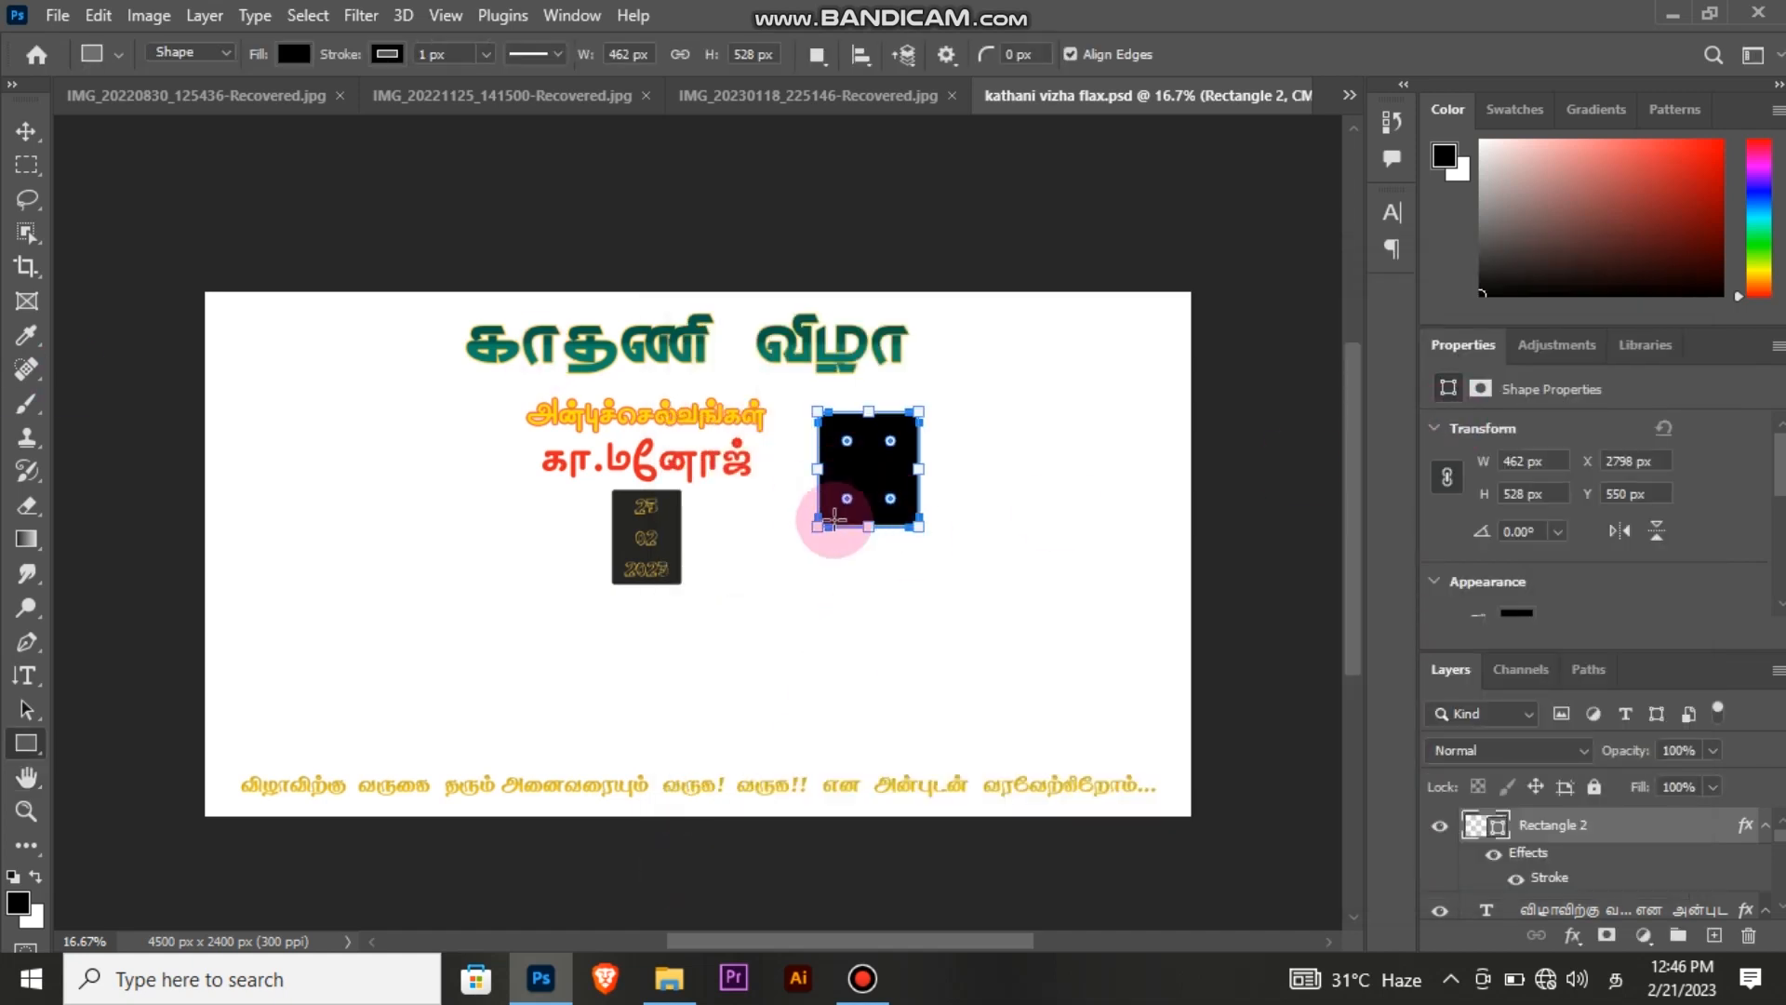
# Step: Duplicate the rounded black rectangle twice towards the banner's right edge to form a row of three
pyautogui.press('v')
pyautogui.click(894, 466)
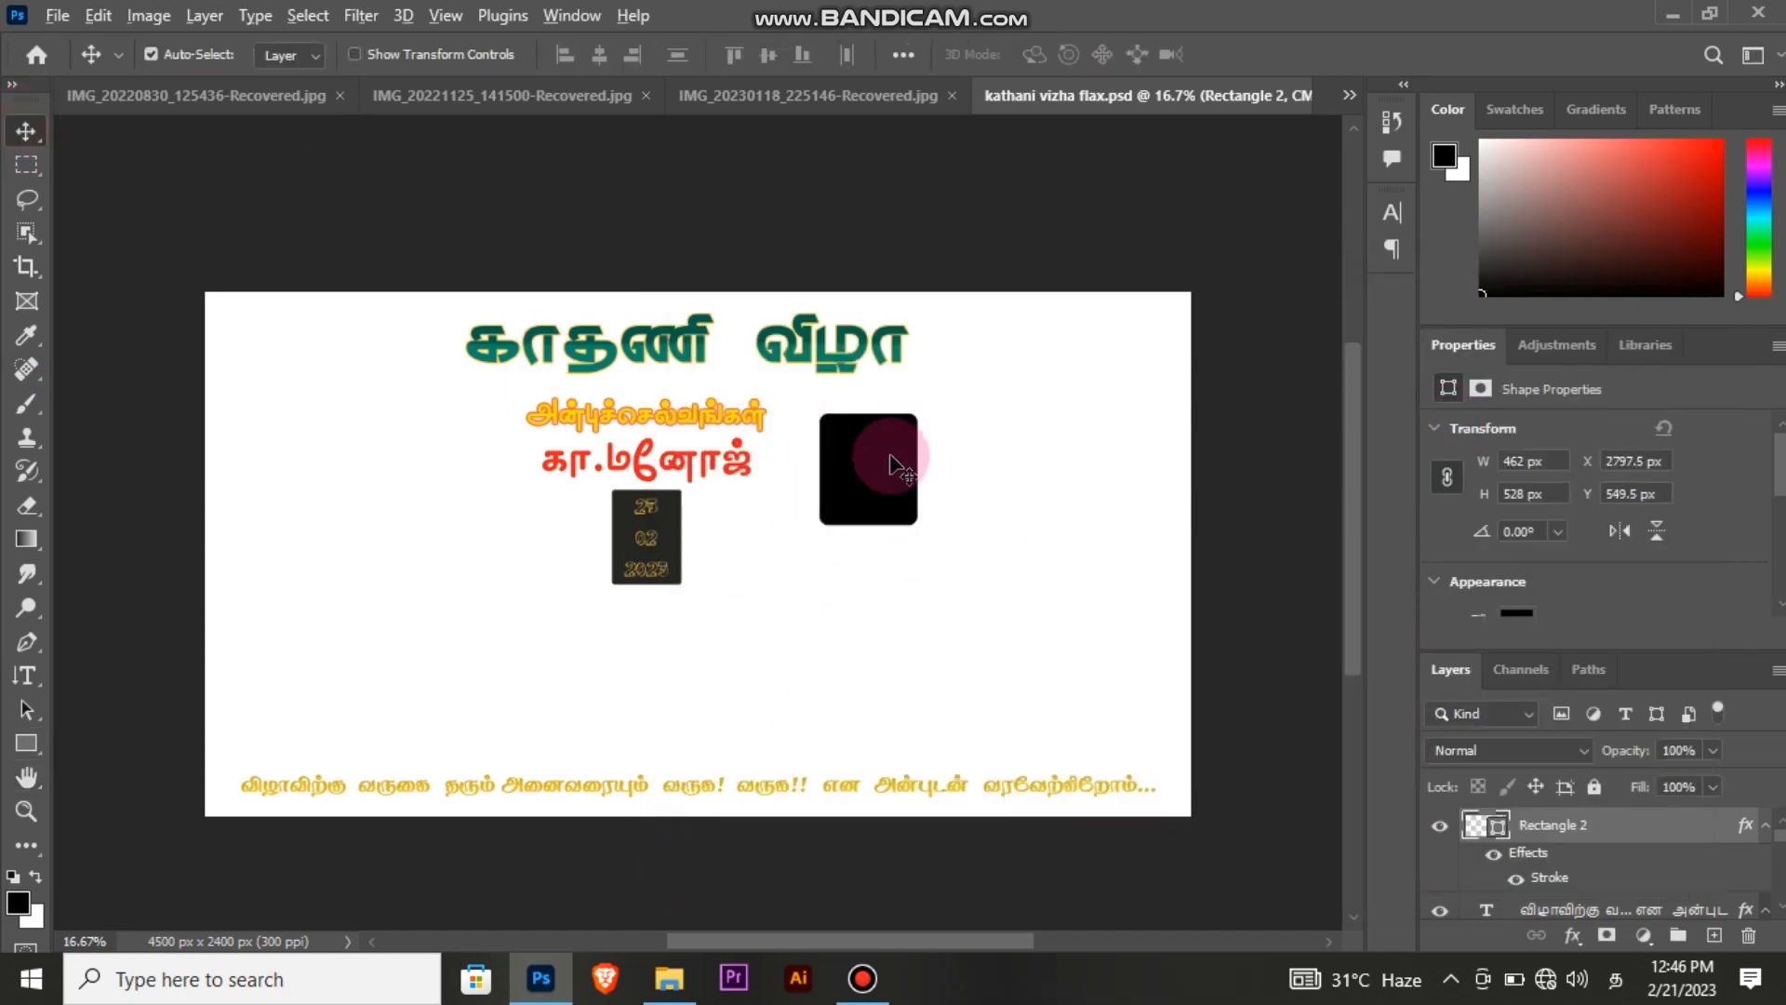
pyautogui.moveTo(893, 460); pyautogui.dragTo(1162, 456)
# Step: Align the three black rectangles in the row on their vertical centres
pyautogui.moveTo(875, 615); pyautogui.dragTo(1102, 484)
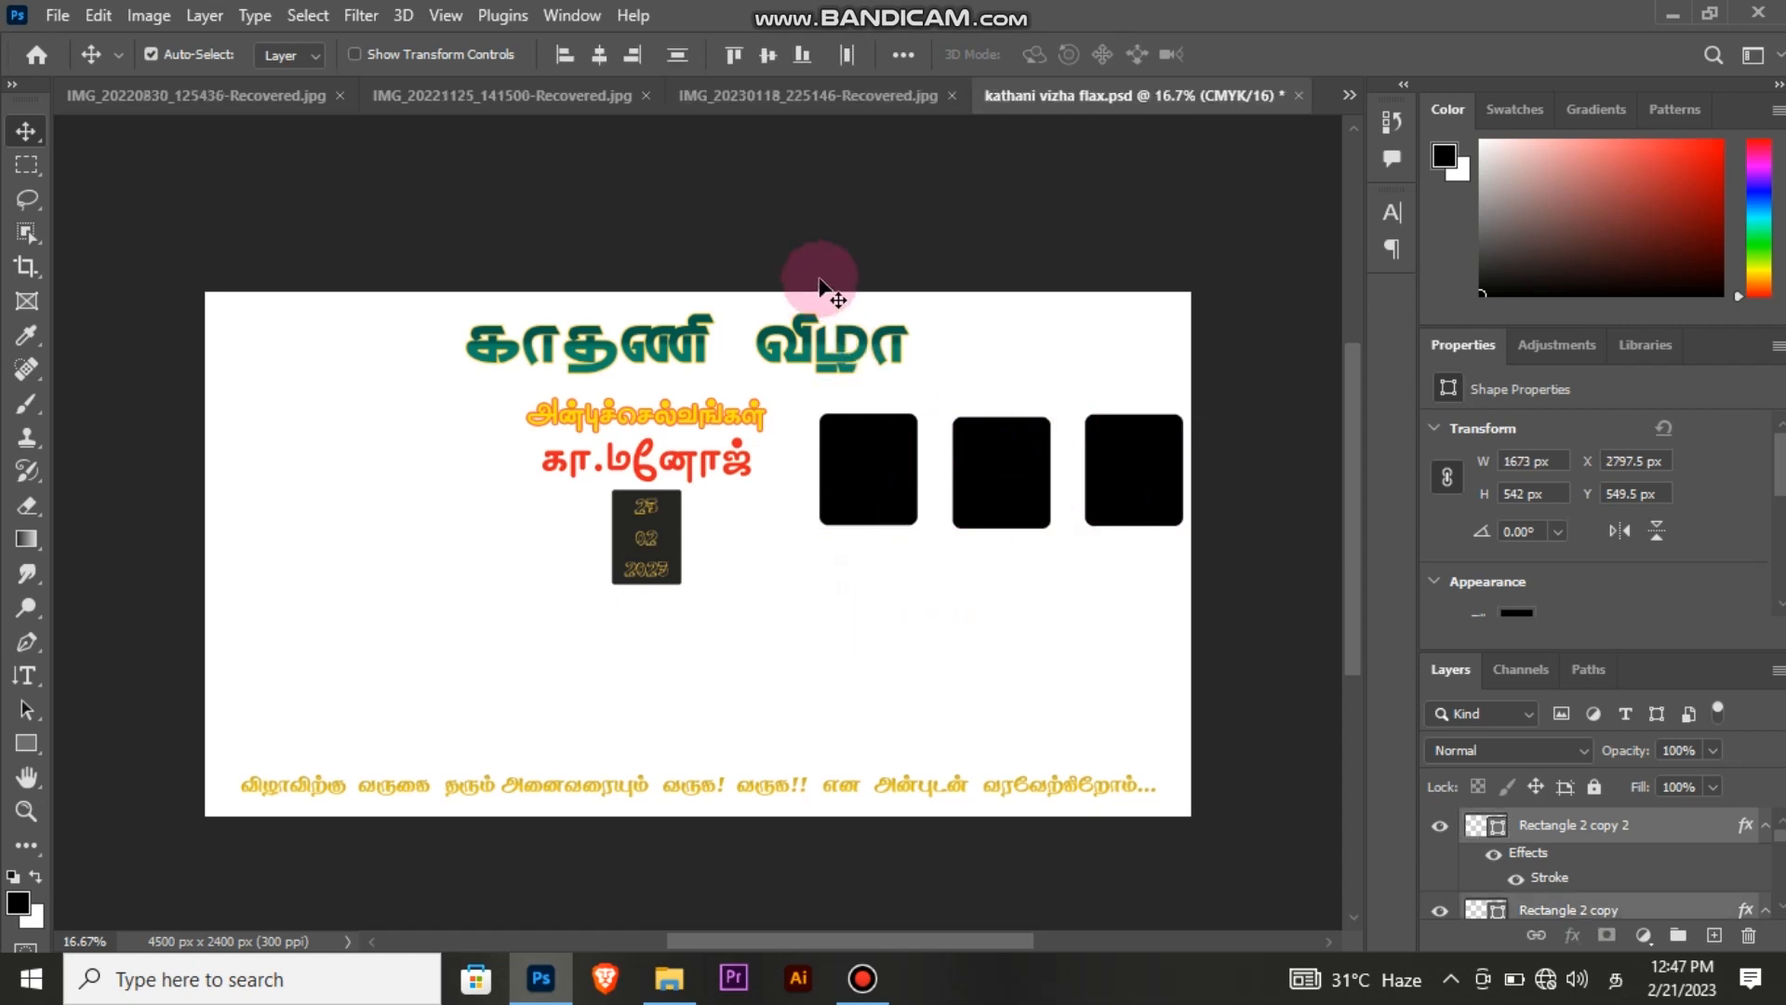
pyautogui.click(584, 56)
pyautogui.hotkey('ctrl', 'z')
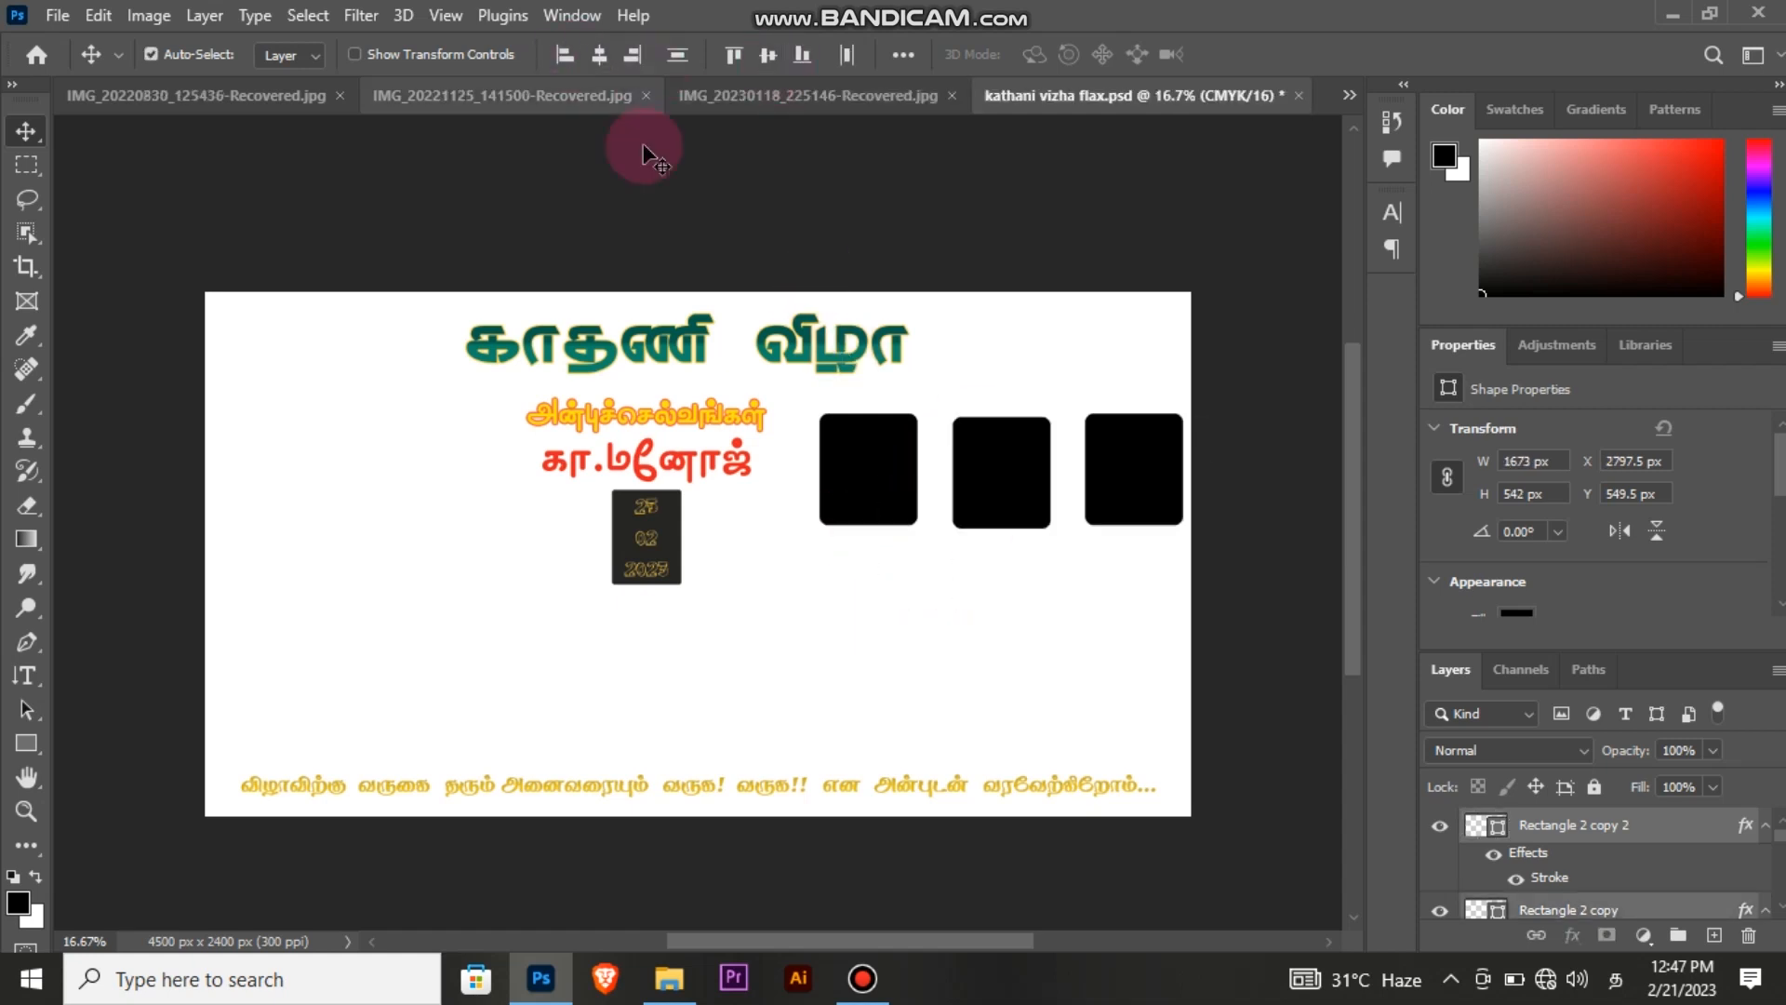
pyautogui.click(768, 56)
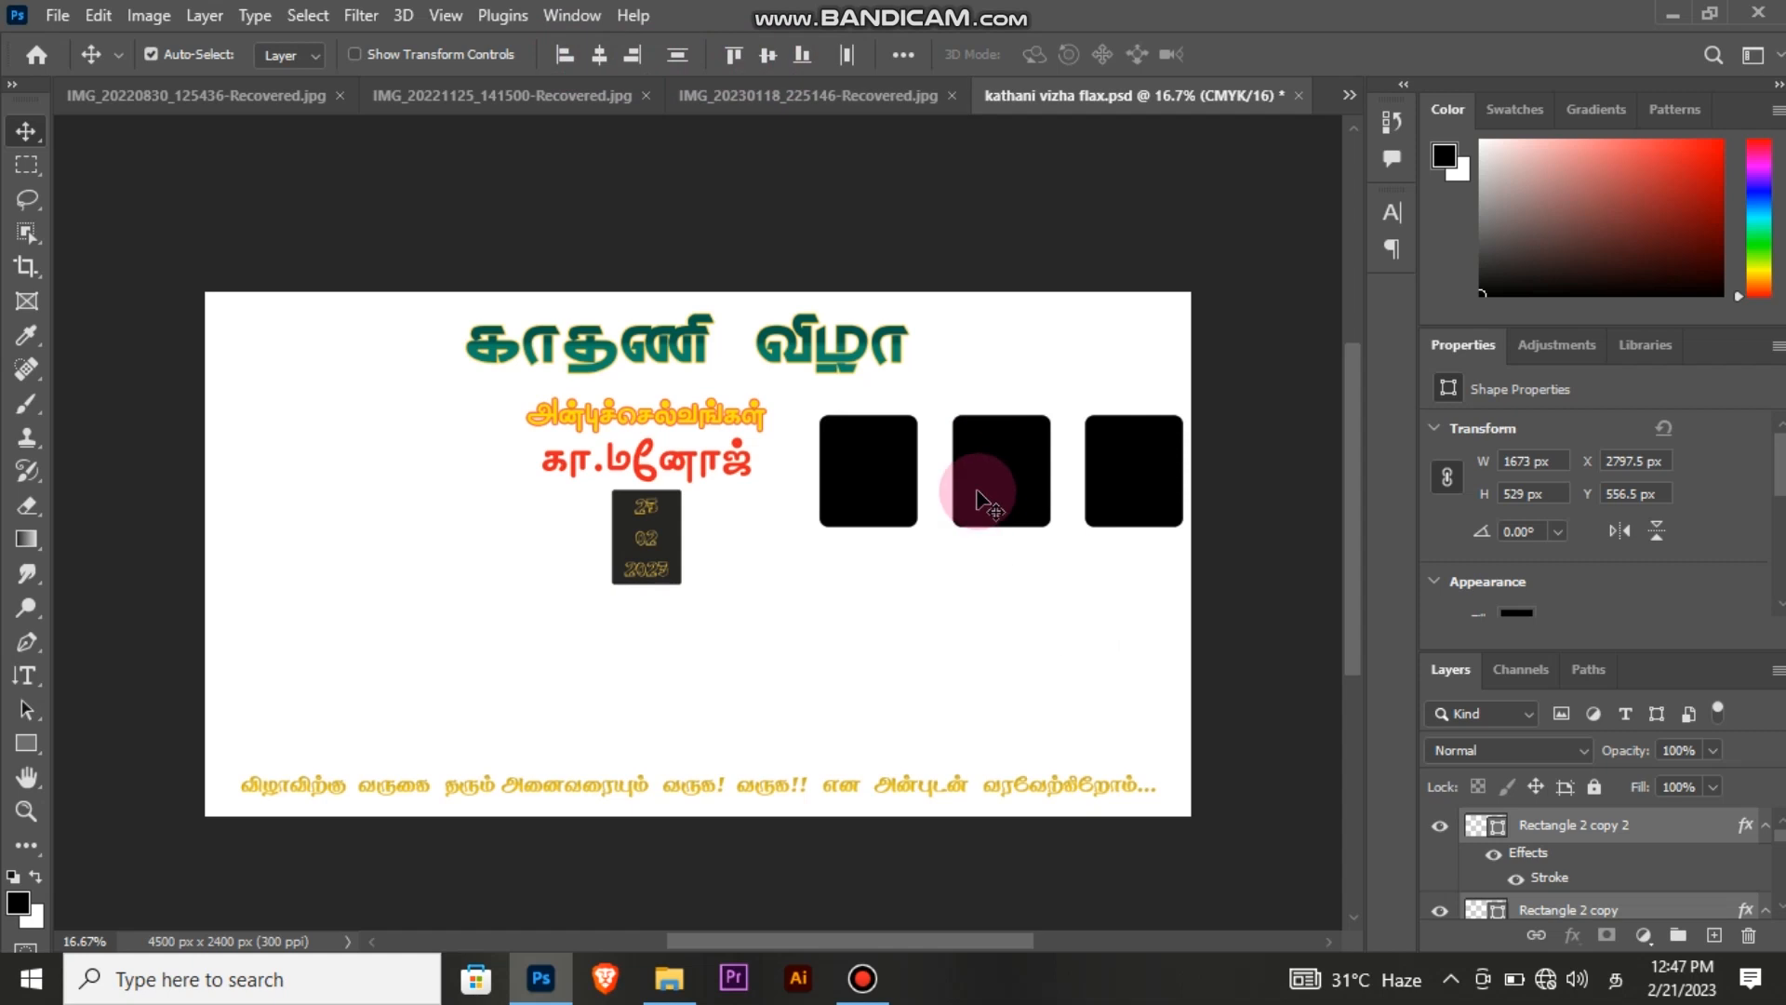
# Step: Duplicate the row of rectangles twice downwards to build an evenly spaced grid of three by three
pyautogui.moveTo(843, 523); pyautogui.dragTo(894, 761)
pyautogui.moveTo(758, 607); pyautogui.dragTo(1107, 596)
pyautogui.moveTo(773, 704); pyautogui.dragTo(1113, 732)
pyautogui.moveTo(1002, 731); pyautogui.dragTo(991, 722)
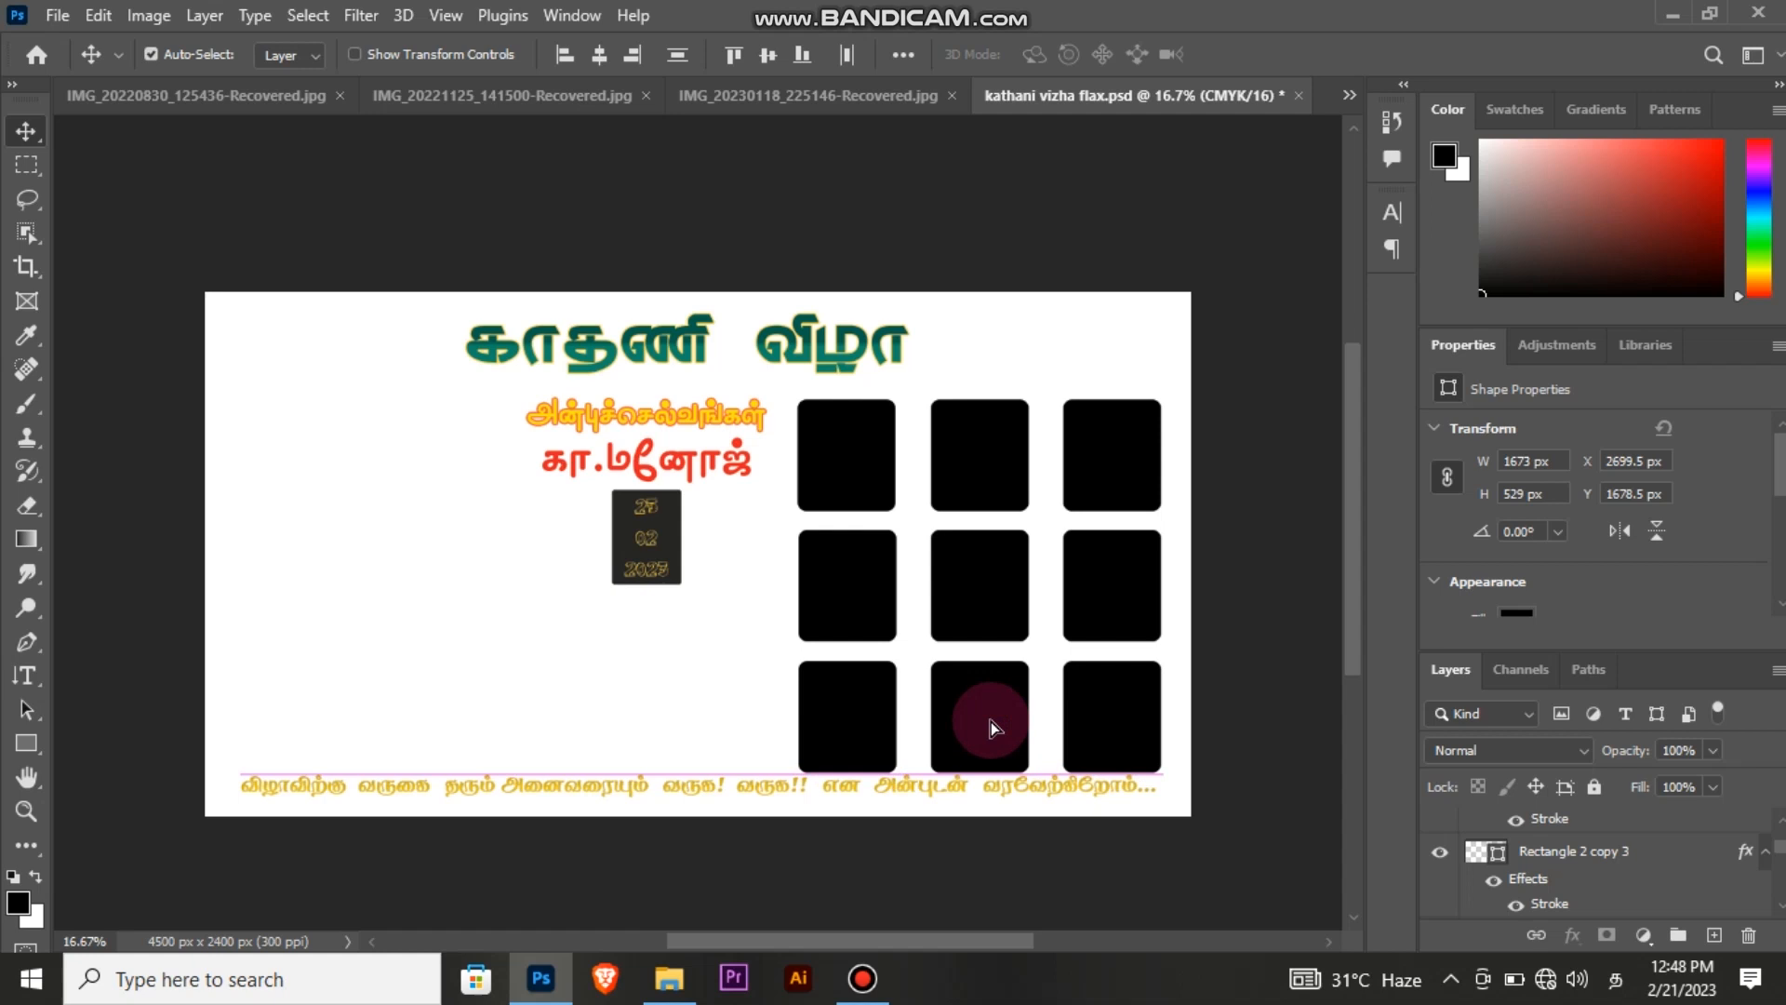
# Step: Scale the nine-rectangle grid down to about 1594 x 1640 px and place it clear of the welcome line
pyautogui.click(744, 676)
pyautogui.moveTo(1170, 383); pyautogui.dragTo(791, 740)
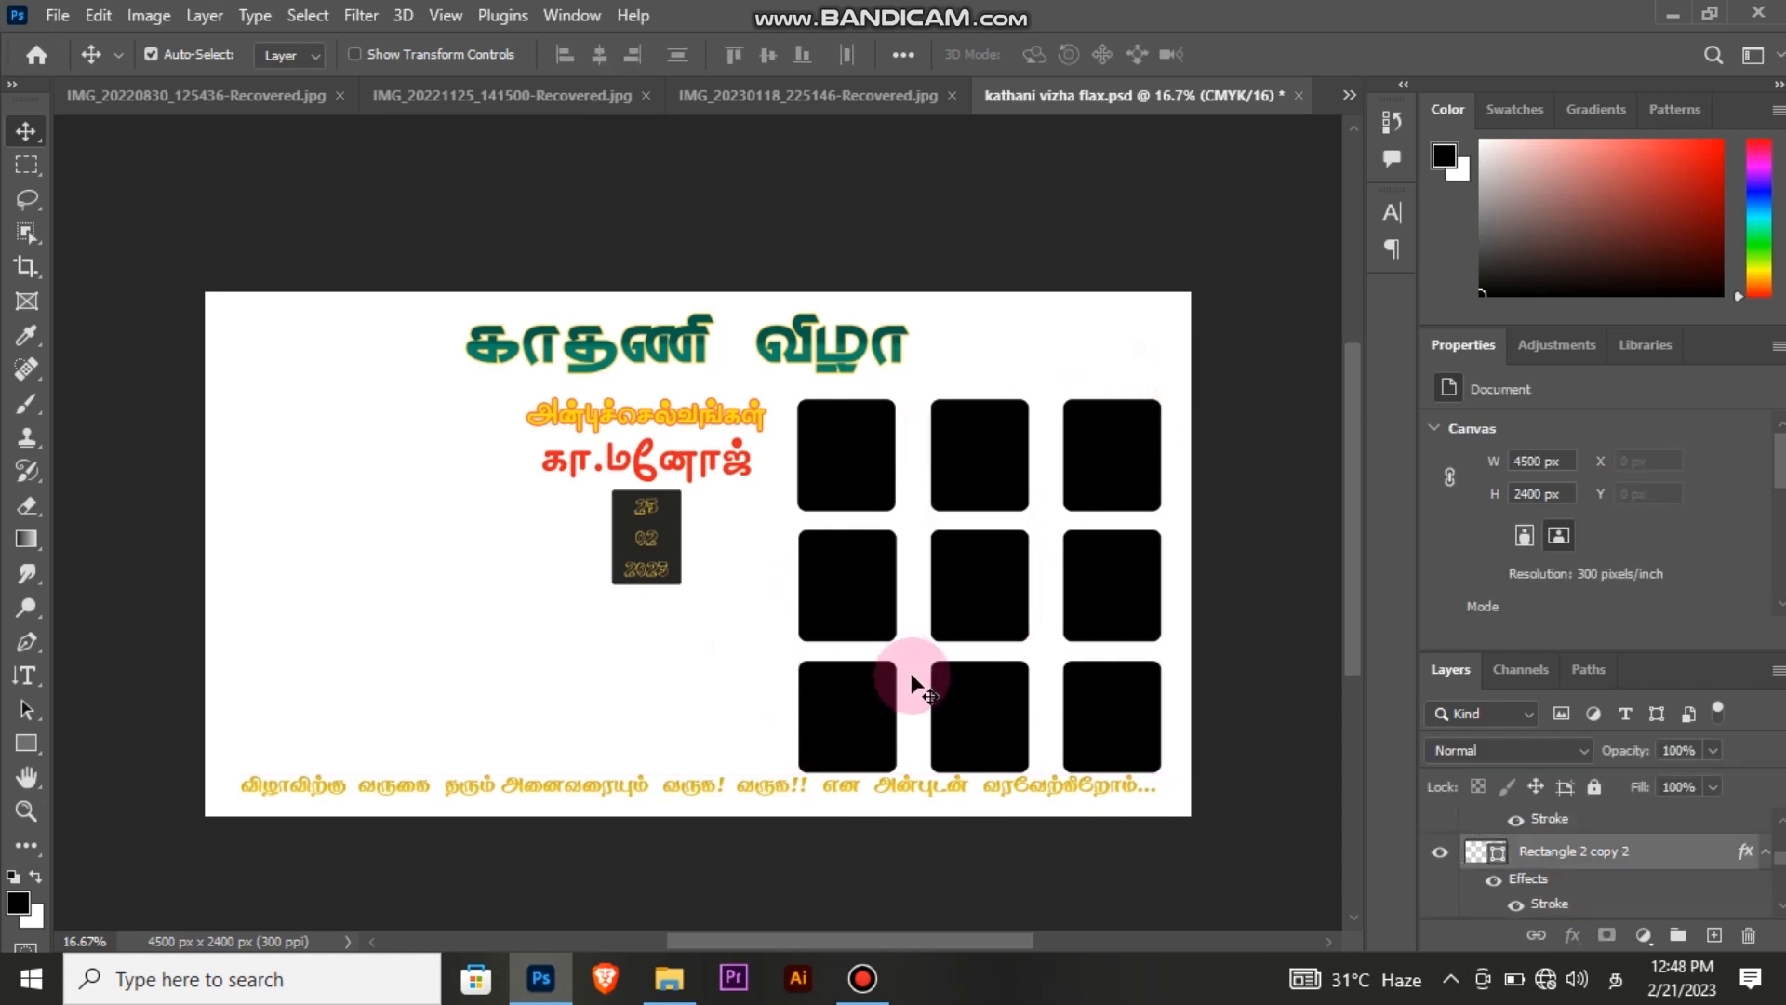
pyautogui.hotkey('ctrl', 't')
pyautogui.moveTo(961, 790); pyautogui.dragTo(973, 753)
pyautogui.press('Up')
pyautogui.press('Up')
pyautogui.press('Up')
pyautogui.press('Right')
pyautogui.press('Right')
pyautogui.press('Right')
pyautogui.press('Right')
pyautogui.press('Right')
pyautogui.press('Right')
pyautogui.click(1287, 57)
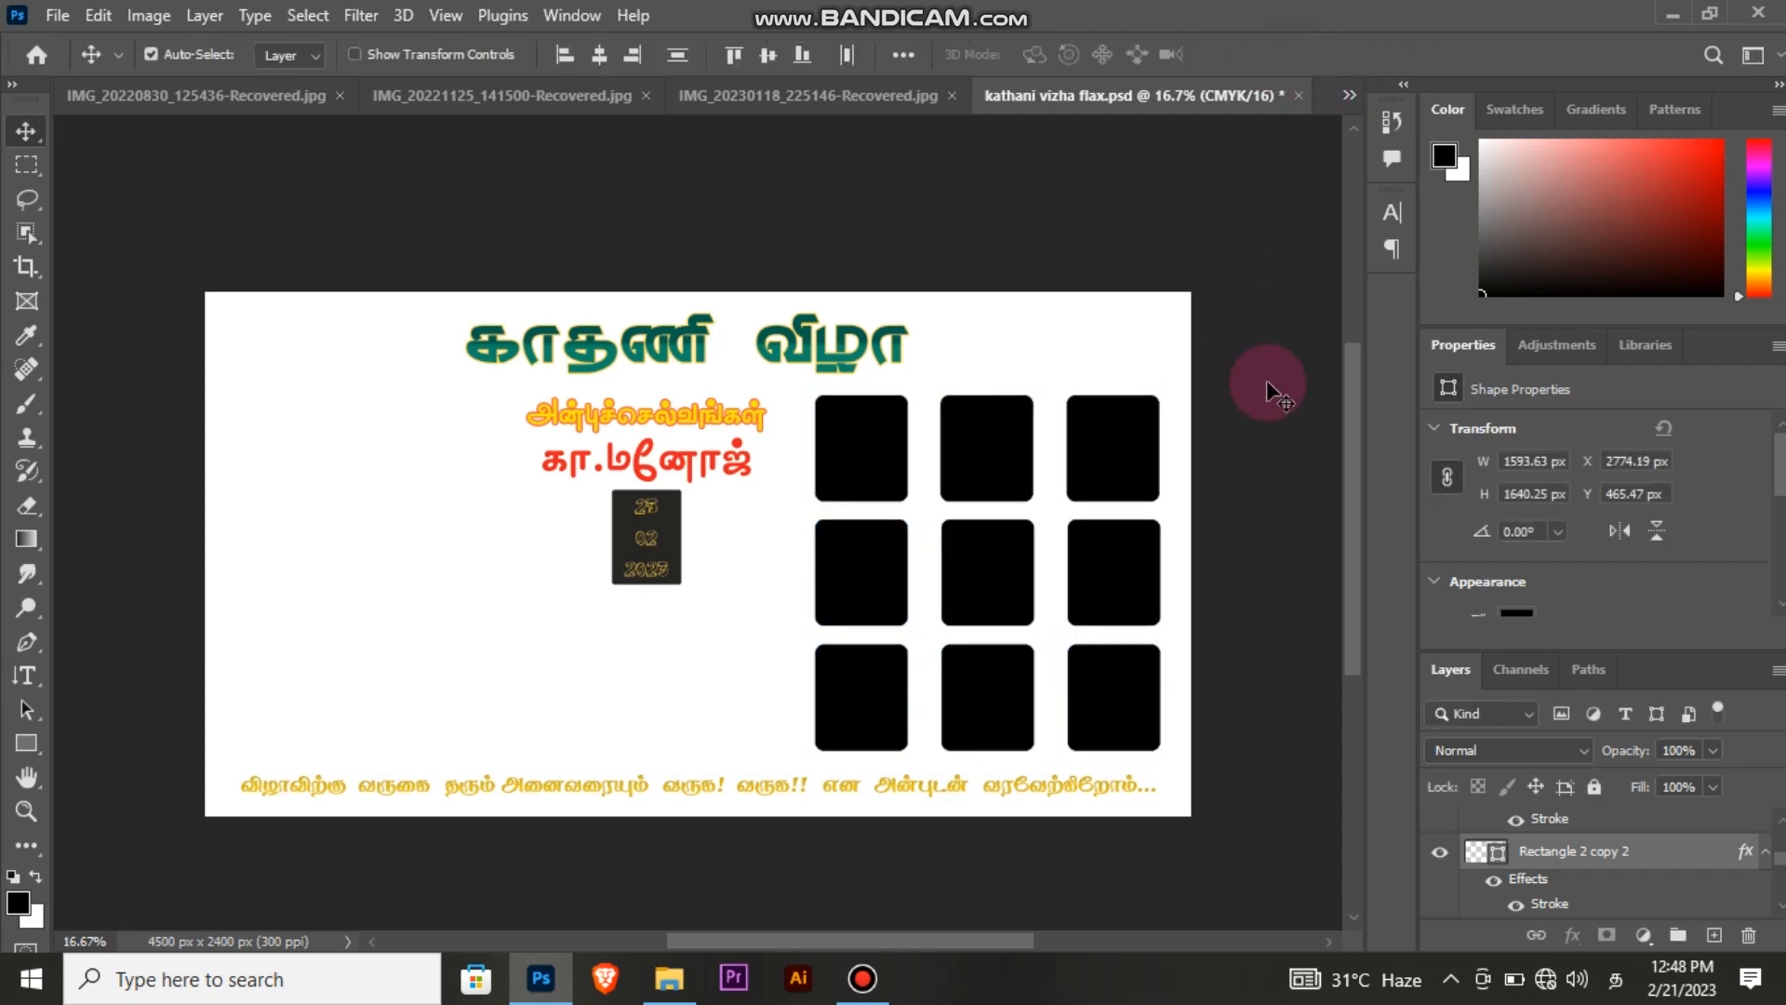
pyautogui.click(1270, 389)
pyautogui.click(1271, 596)
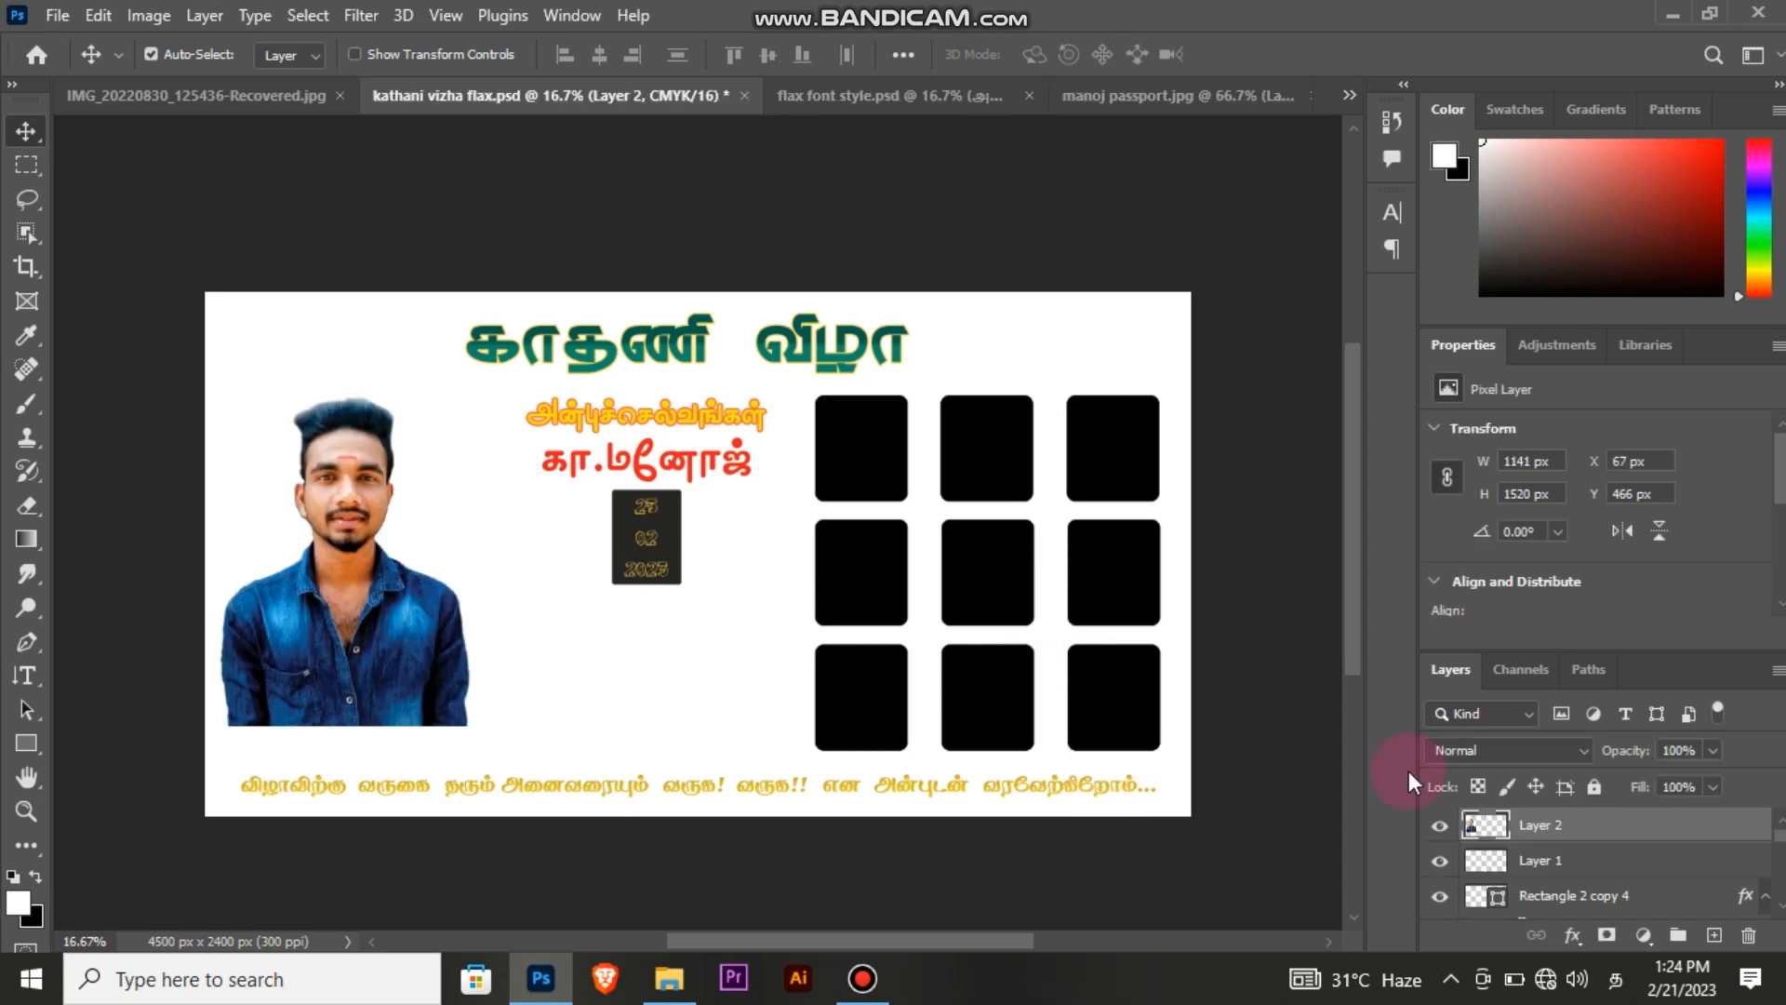
# Step: Try a Reveal All layer mask on the layer with the man's photo, and undo it
pyautogui.rightClick(1632, 839)
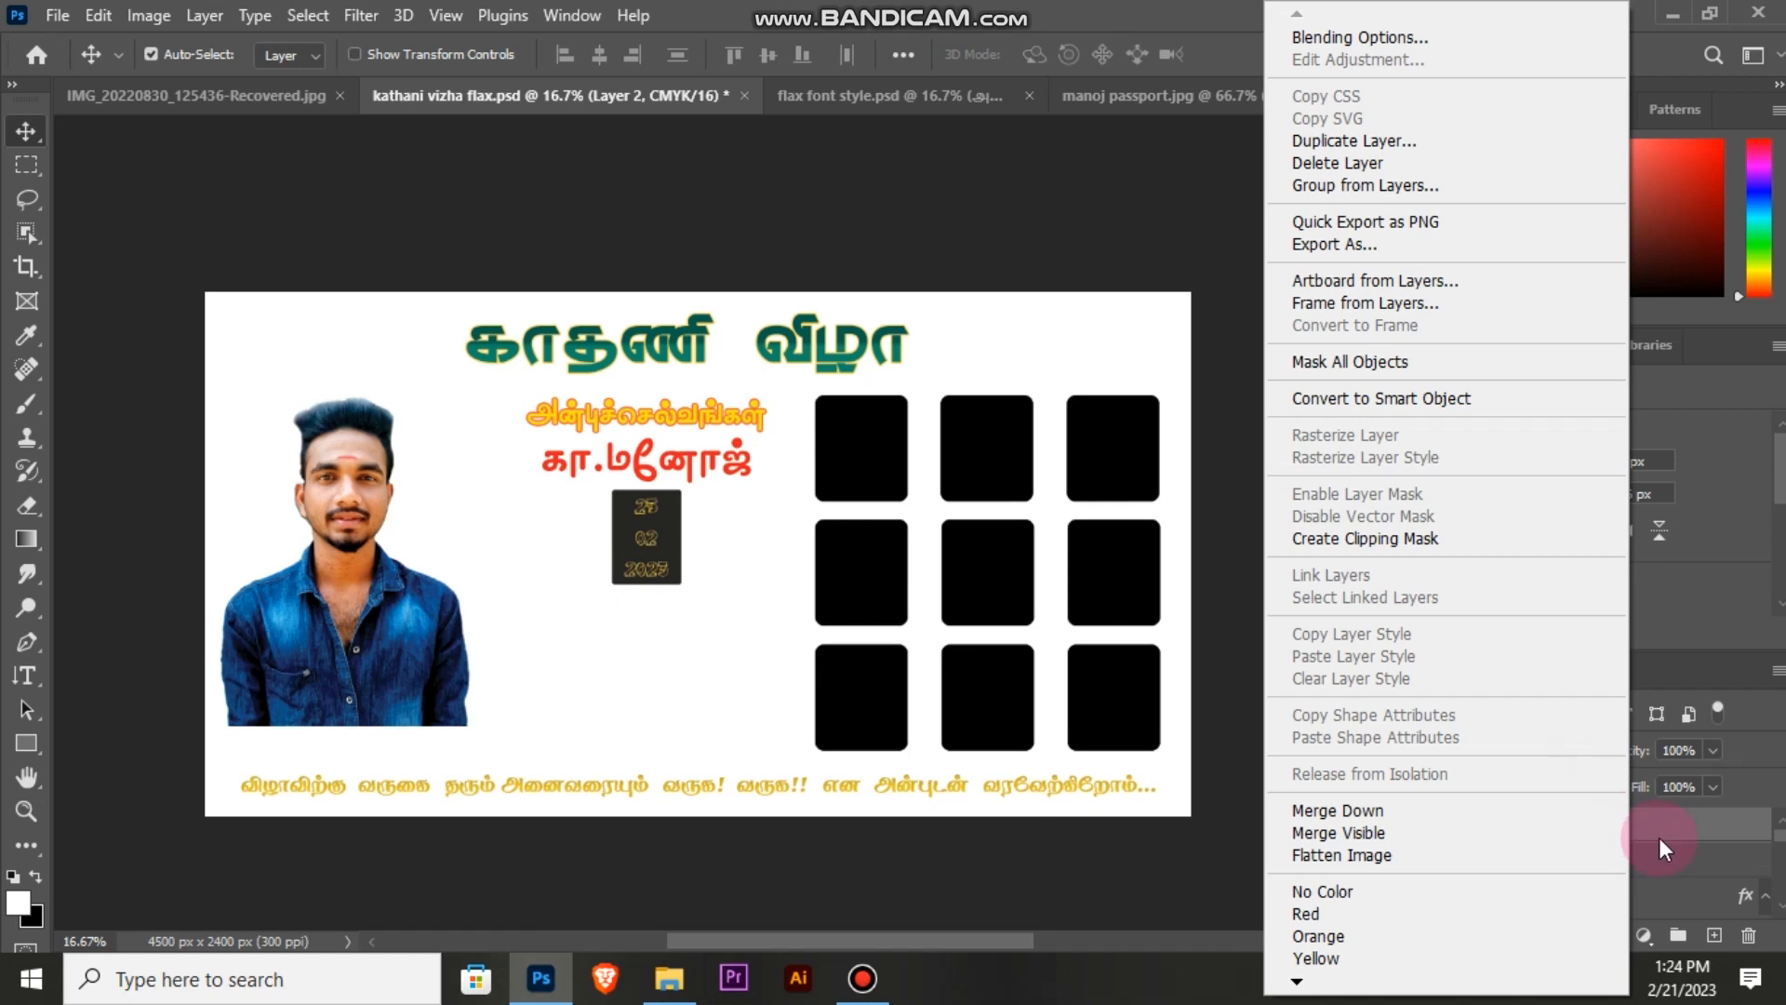
pyautogui.click(1660, 837)
pyautogui.click(205, 15)
pyautogui.moveTo(510, 332)
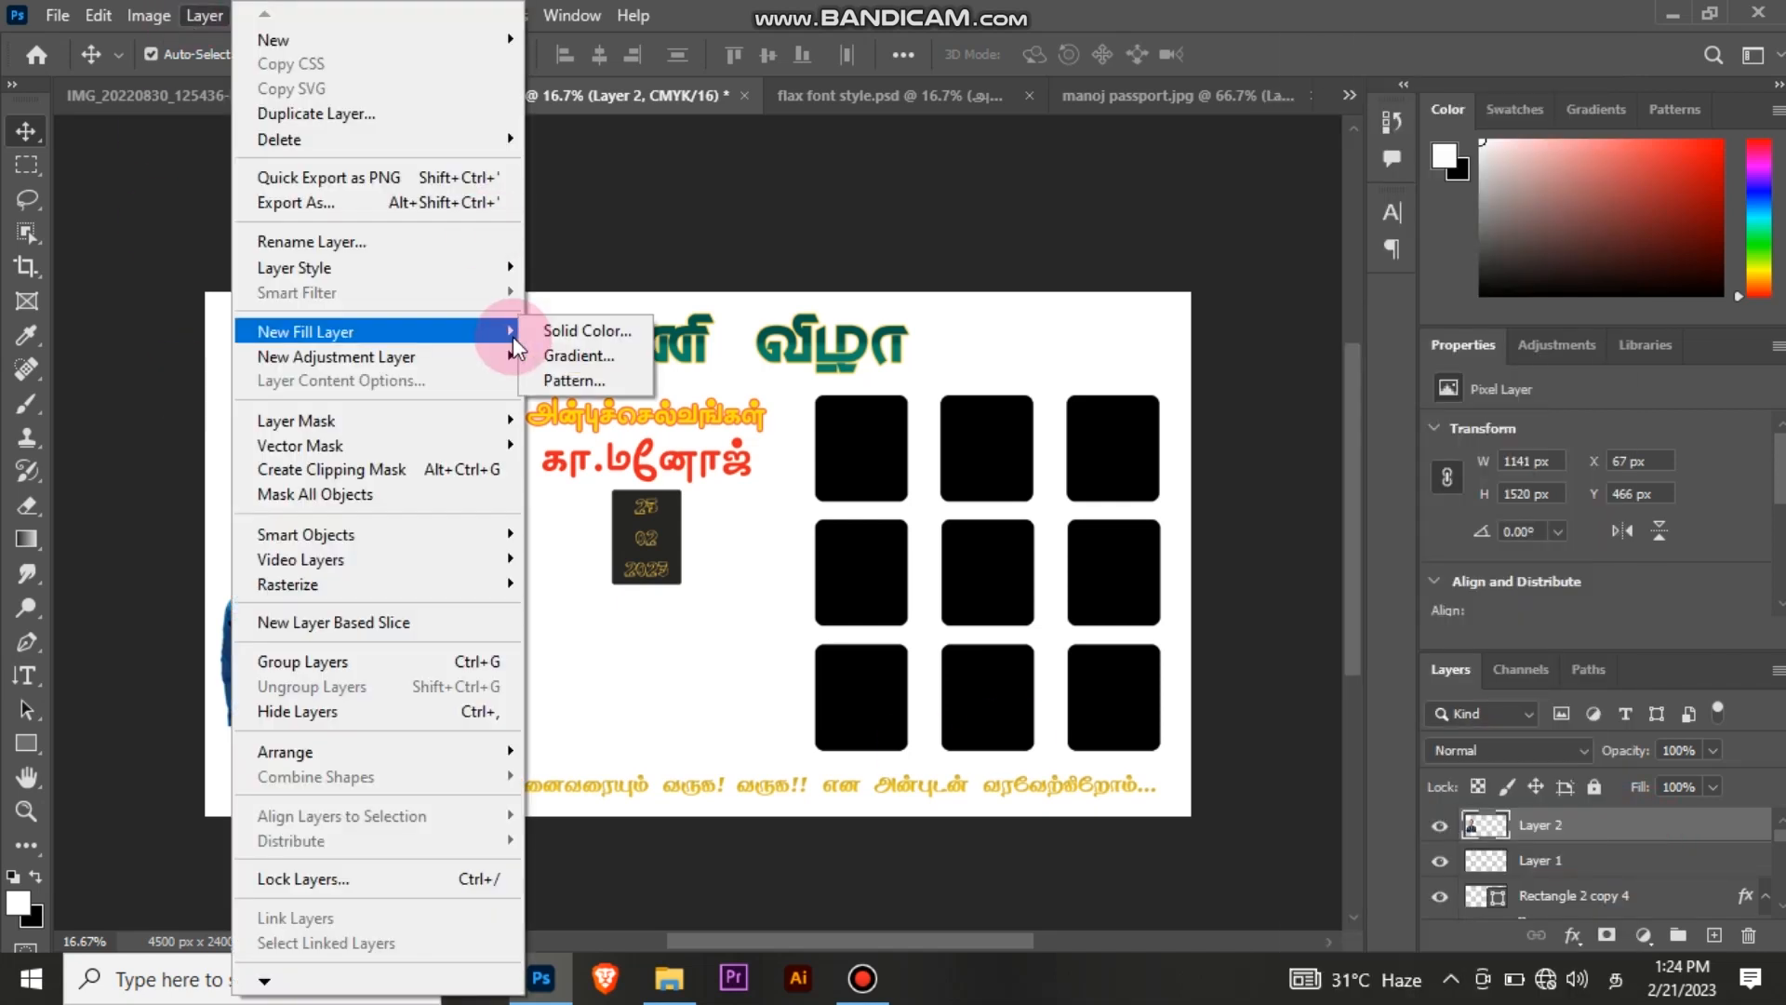
pyautogui.moveTo(400, 278)
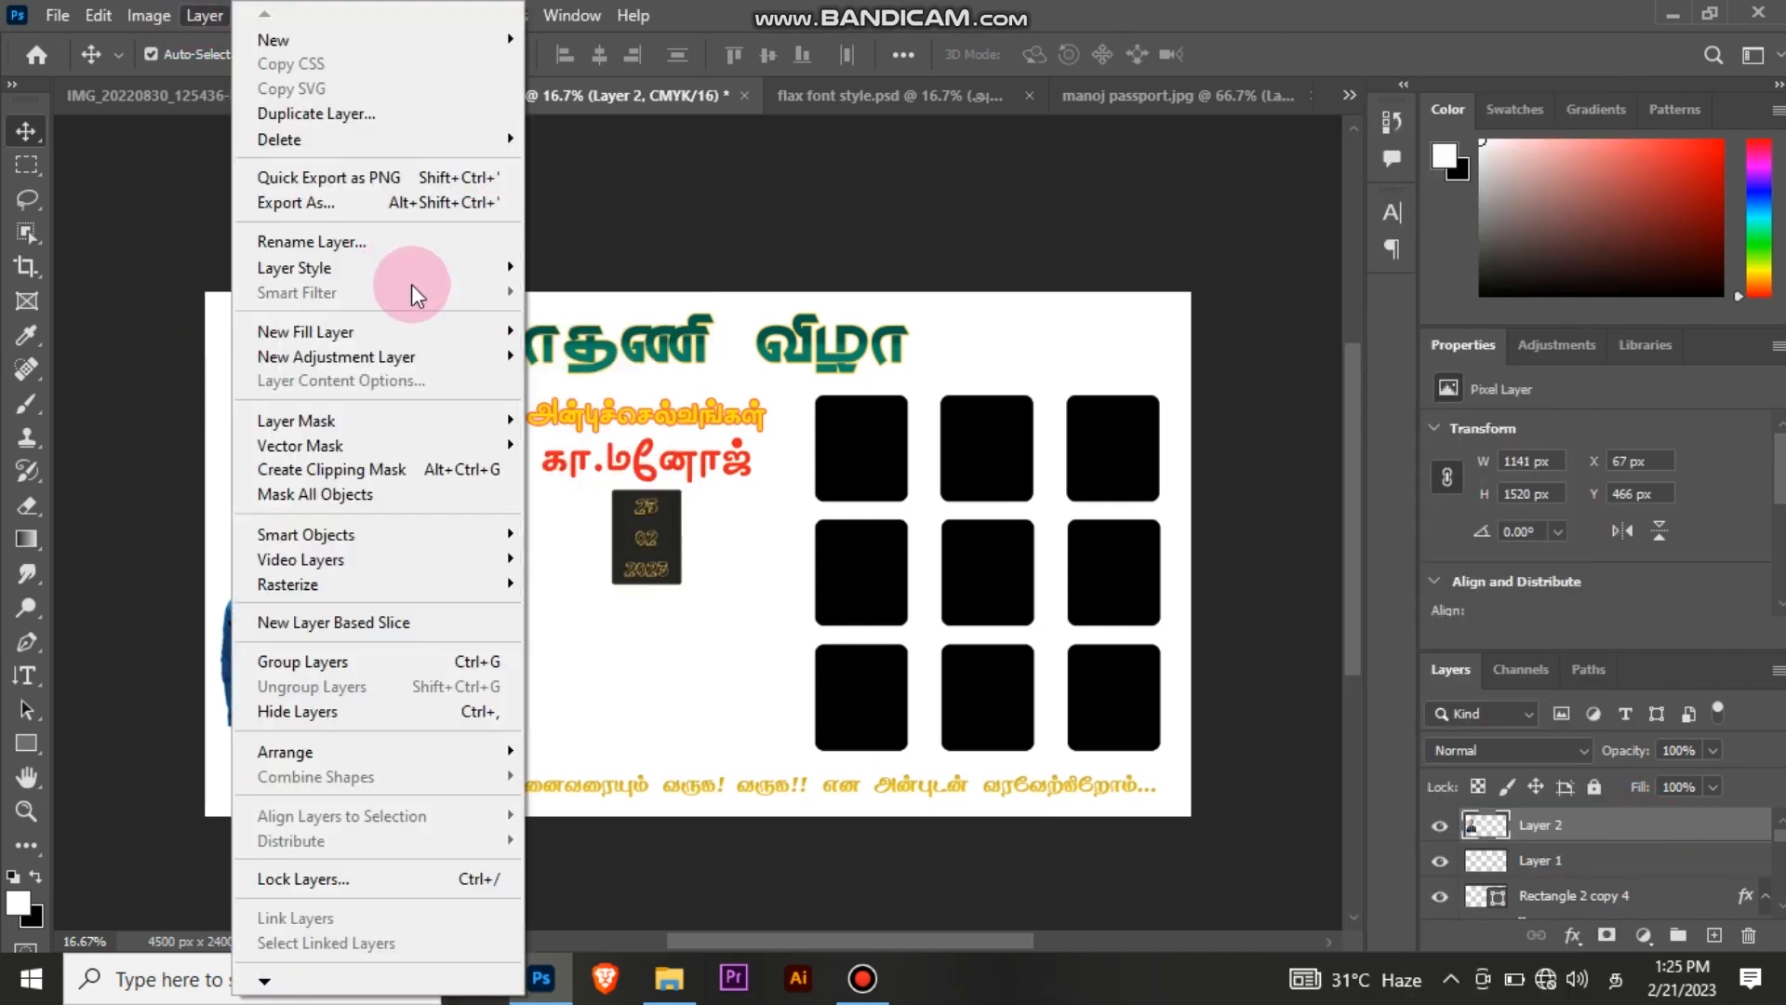
pyautogui.moveTo(484, 421)
pyautogui.click(568, 420)
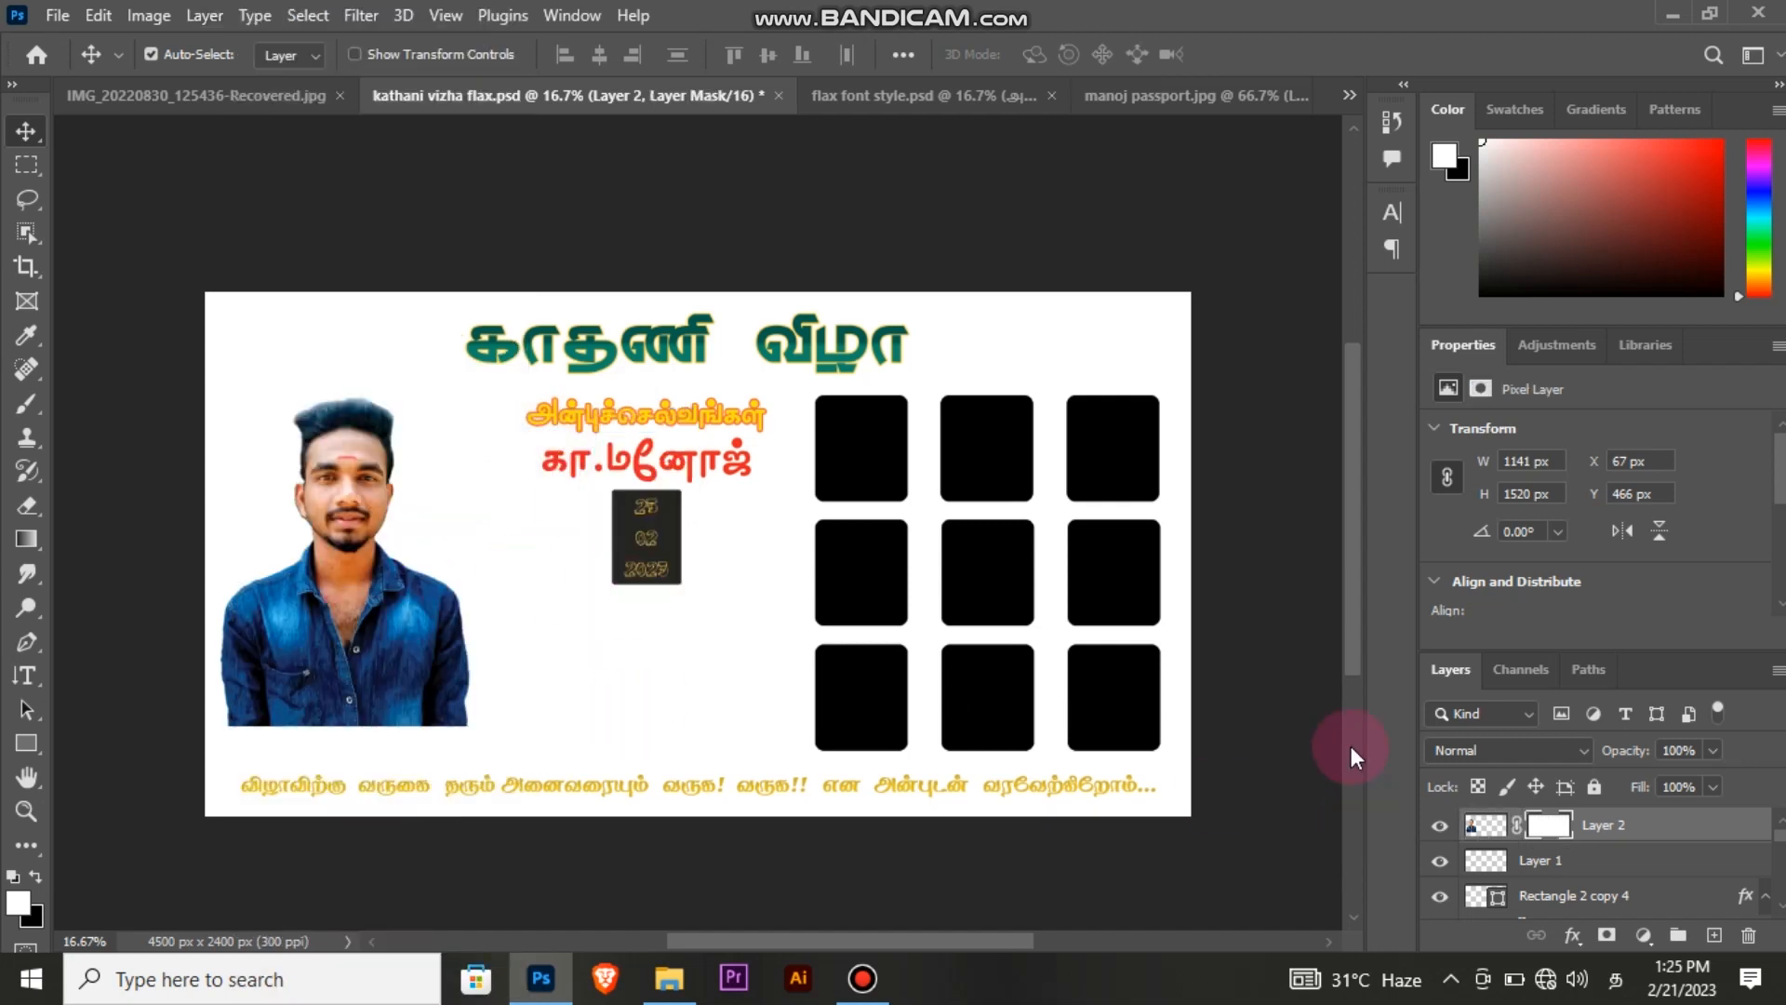
pyautogui.hotkey('ctrl', 'z')
pyautogui.hotkey('ctrl', 'z')
pyautogui.hotkey('ctrl', 'shift', 'z')
pyautogui.hotkey('ctrl', 'shift', 'z')
pyautogui.hotkey('ctrl', 'shift', 'z')
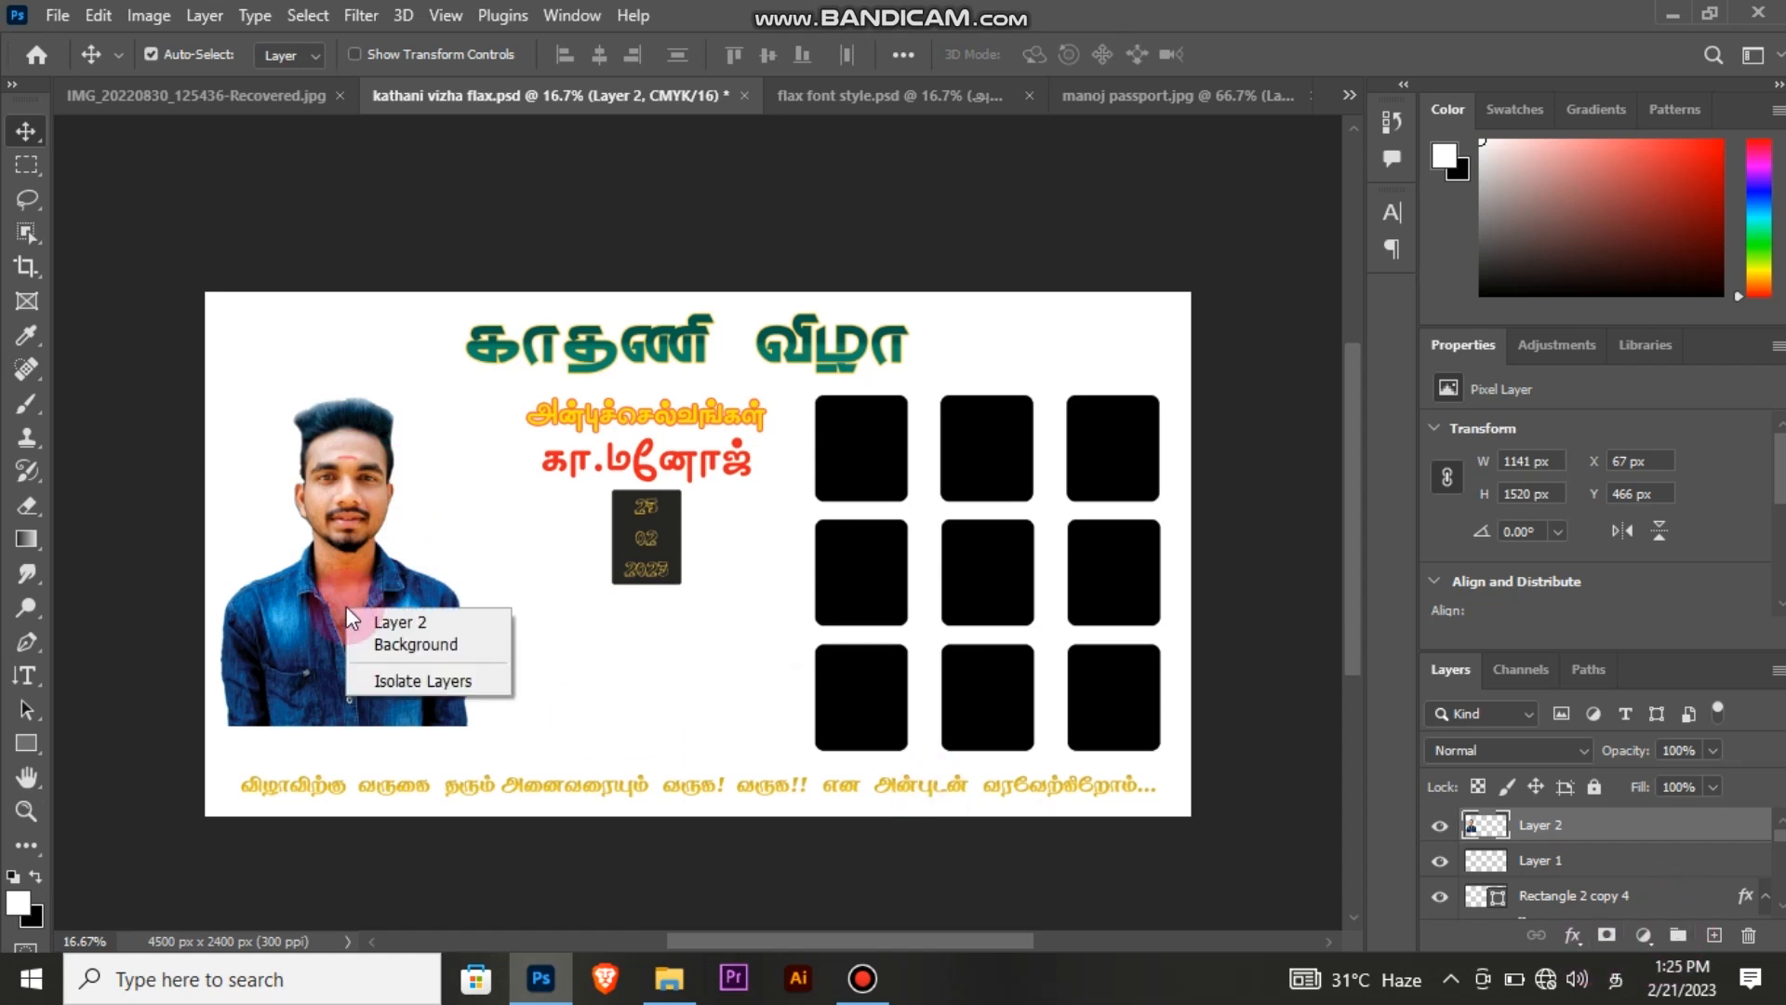
# Step: Try a Hide All layer mask on the man's photo and paint his face back in with a soft white brush
pyautogui.click(204, 16)
pyautogui.moveTo(479, 419)
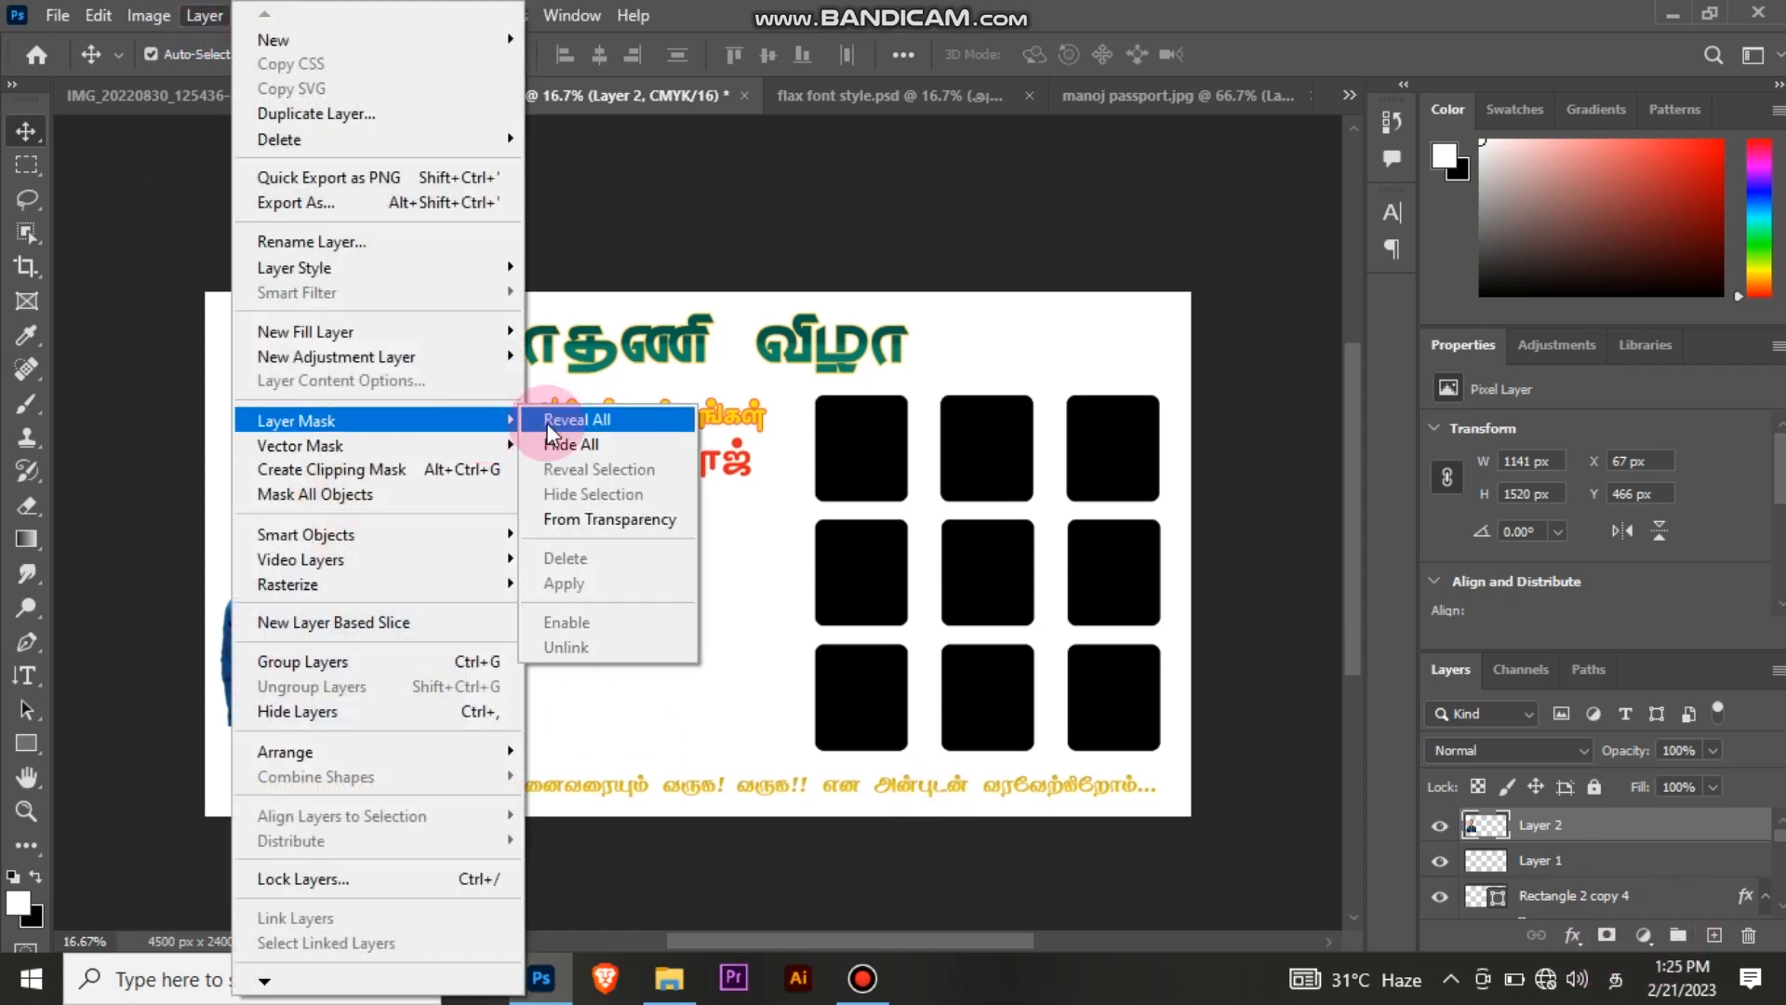
pyautogui.click(596, 445)
pyautogui.click(33, 414)
pyautogui.rightClick(406, 596)
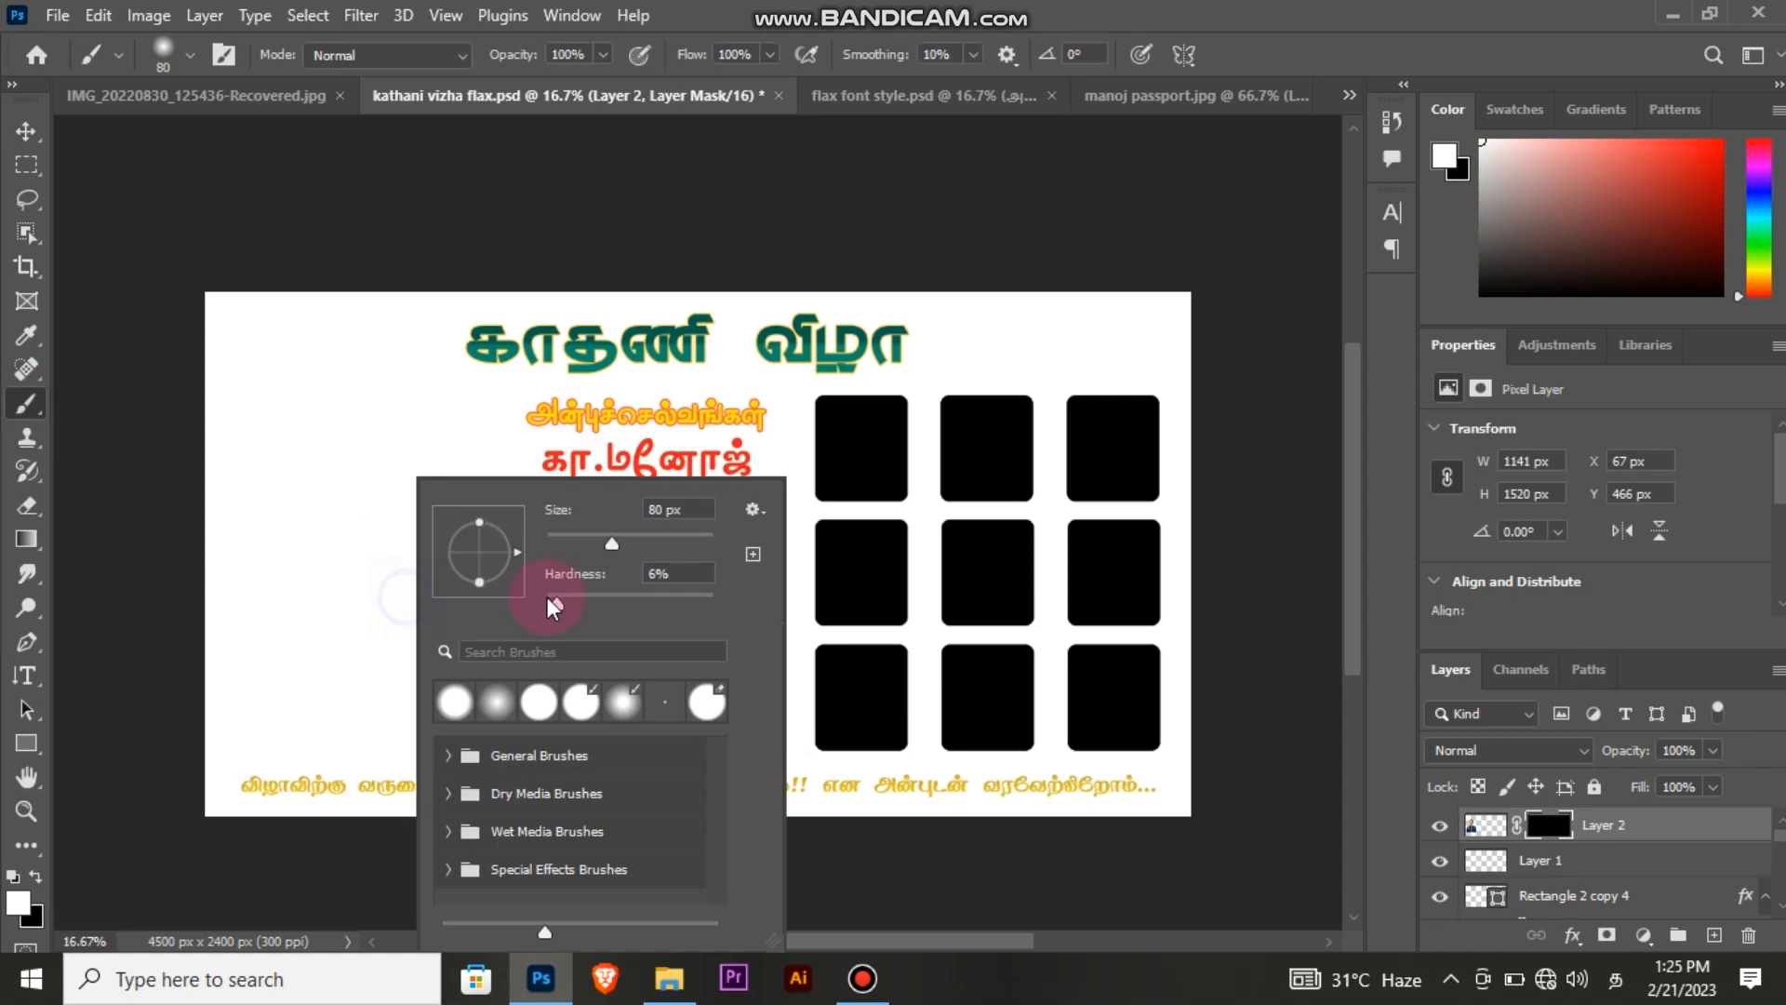
pyautogui.moveTo(344, 493)
pyautogui.mouseDown()
pyautogui.moveTo(302, 575)
pyautogui.moveTo(290, 460)
pyautogui.moveTo(365, 467)
pyautogui.moveTo(330, 458)
pyautogui.moveTo(299, 531)
pyautogui.mouseUp()
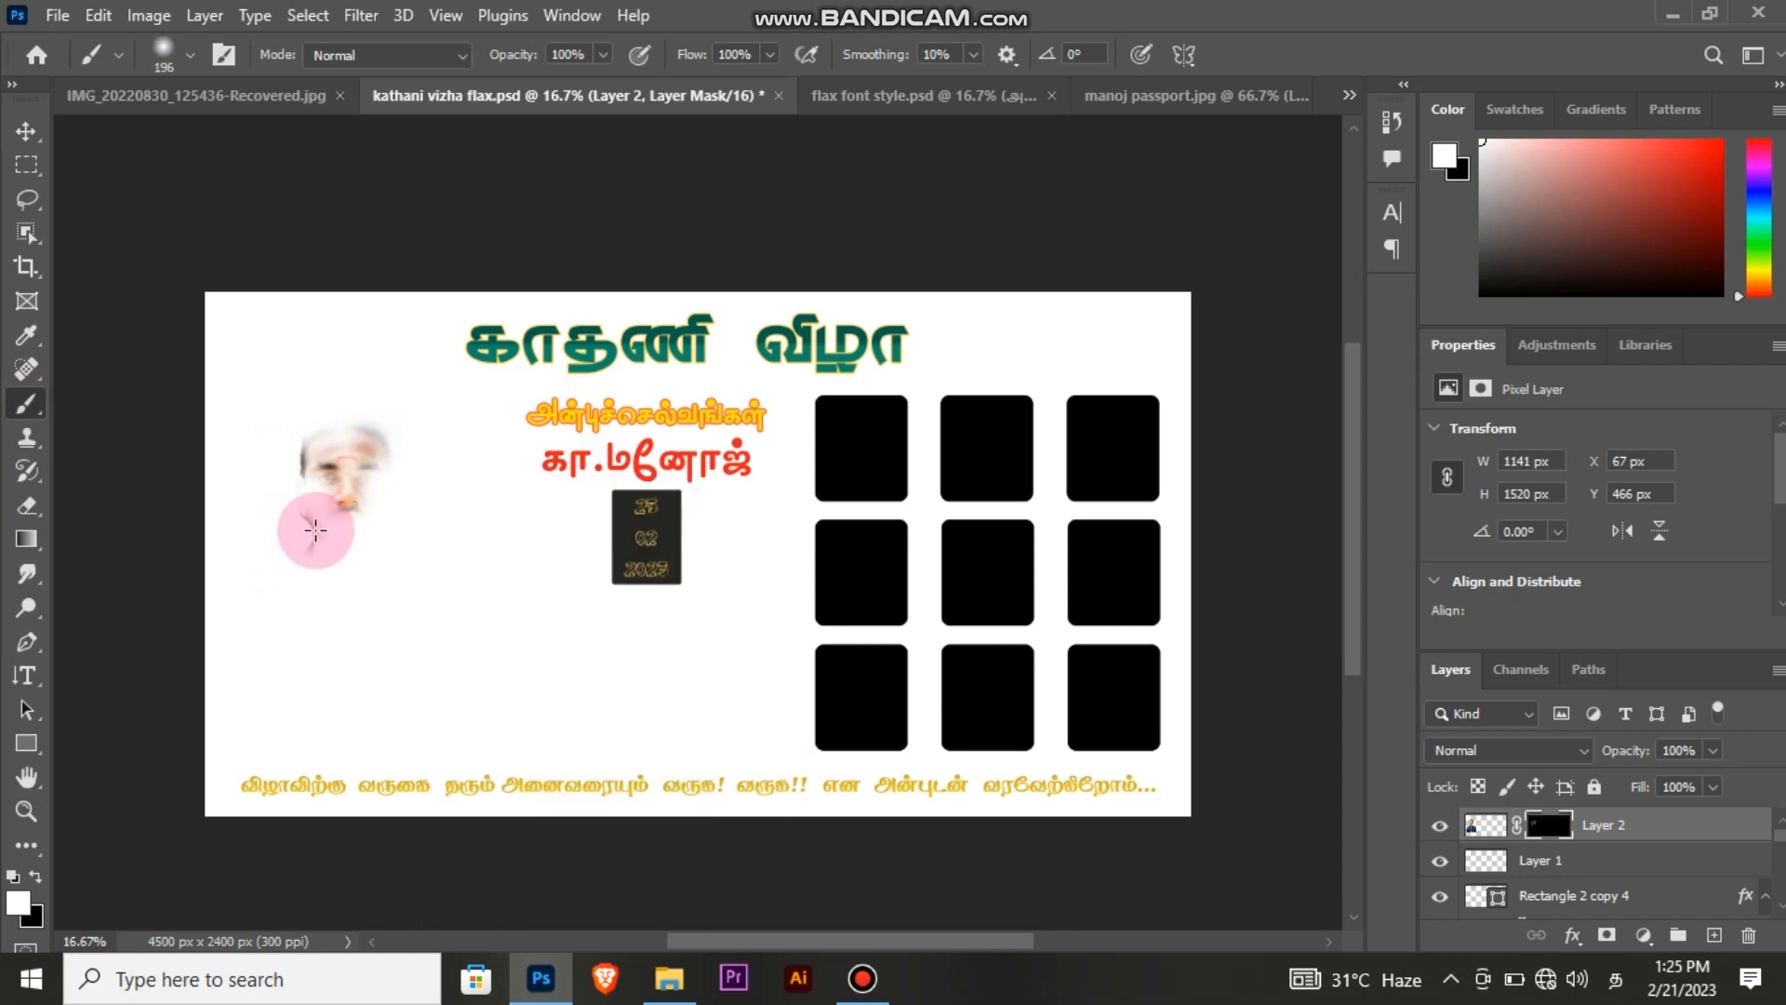
# Step: Try a 5000 px brush to reveal the whole portrait on the mask, and undo the strokes and the mask
pyautogui.rightClick(405, 607)
pyautogui.moveTo(651, 556); pyautogui.dragTo(687, 545)
pyautogui.press('Return')
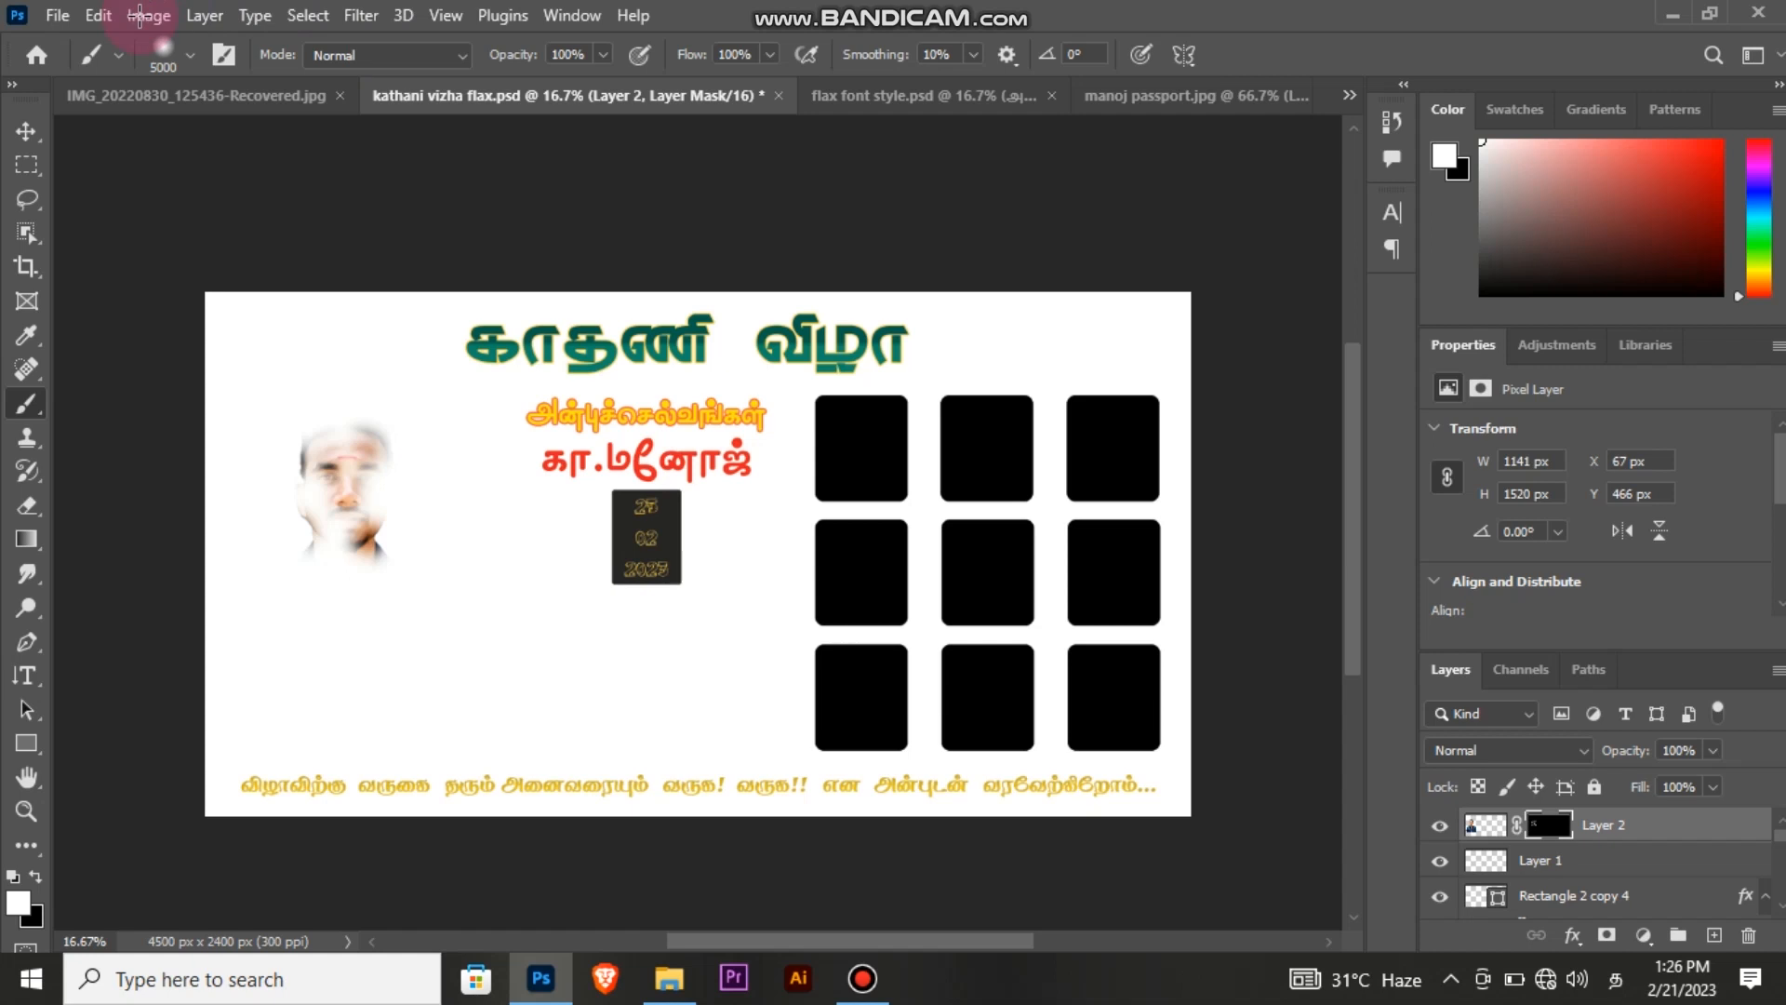
pyautogui.moveTo(139, 16)
pyautogui.mouseDown()
pyautogui.moveTo(162, 33)
pyautogui.moveTo(15, 168)
pyautogui.mouseUp()
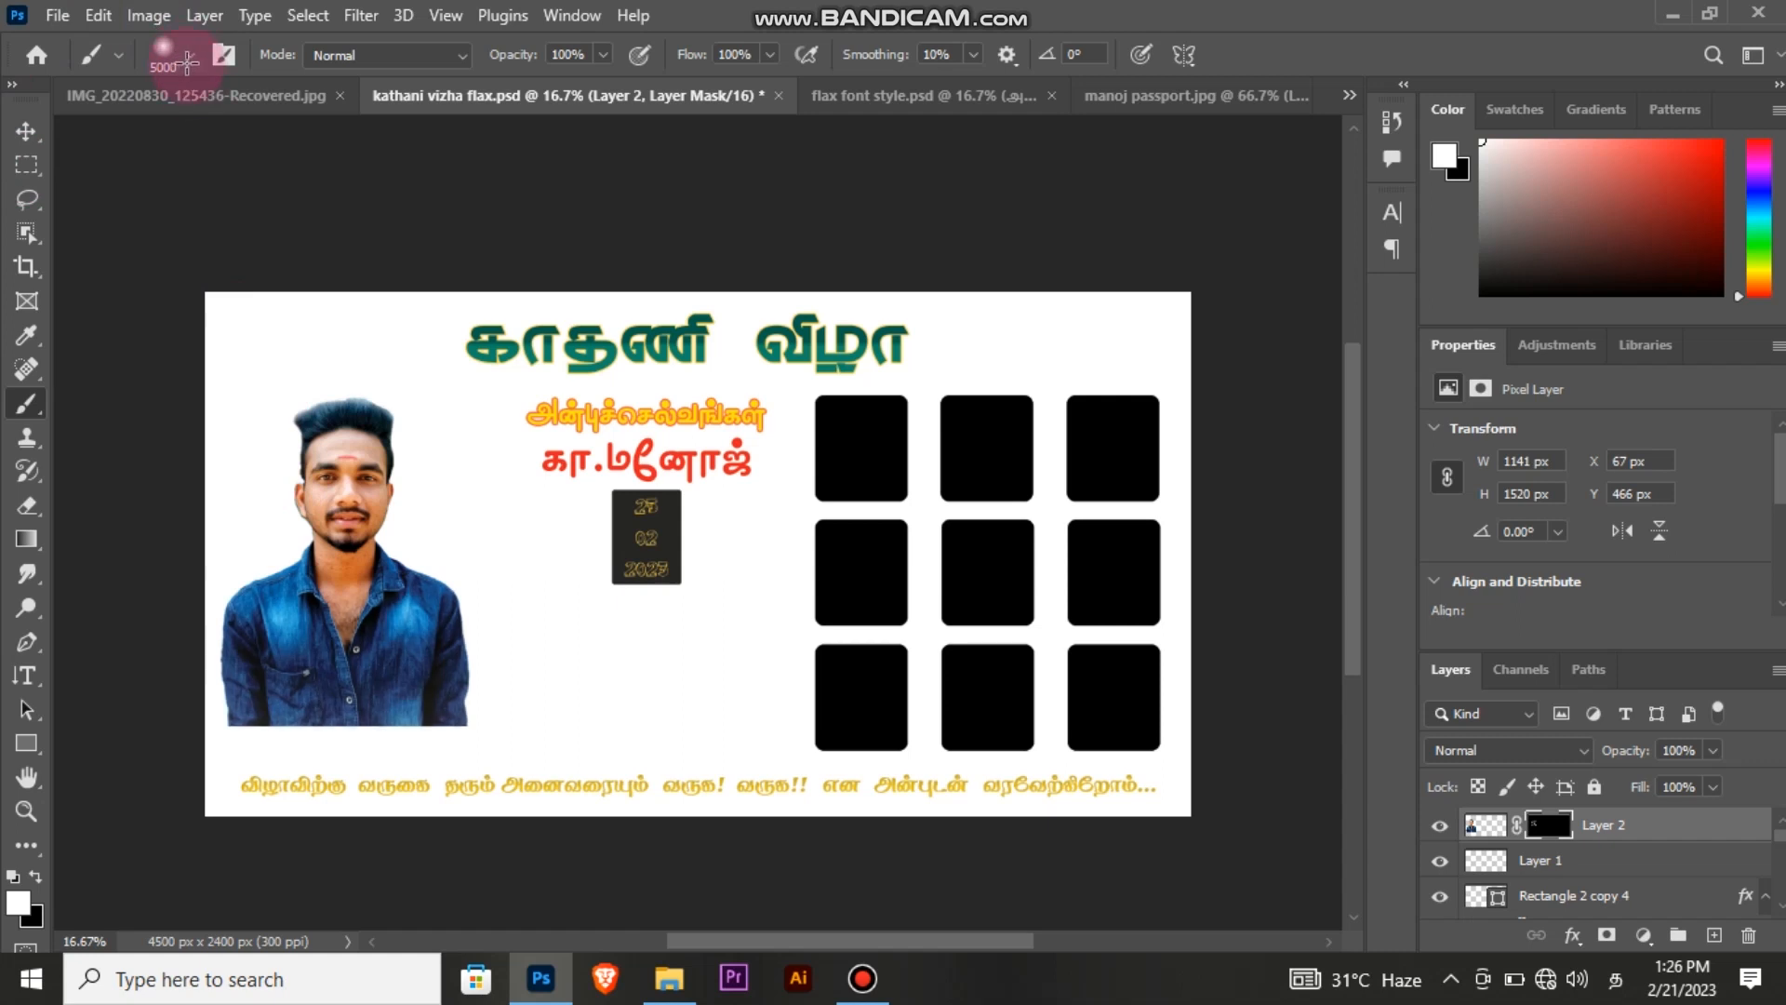
pyautogui.click(823, 570)
pyautogui.hotkey('ctrl', 'z')
pyautogui.hotkey('ctrl', 'z')
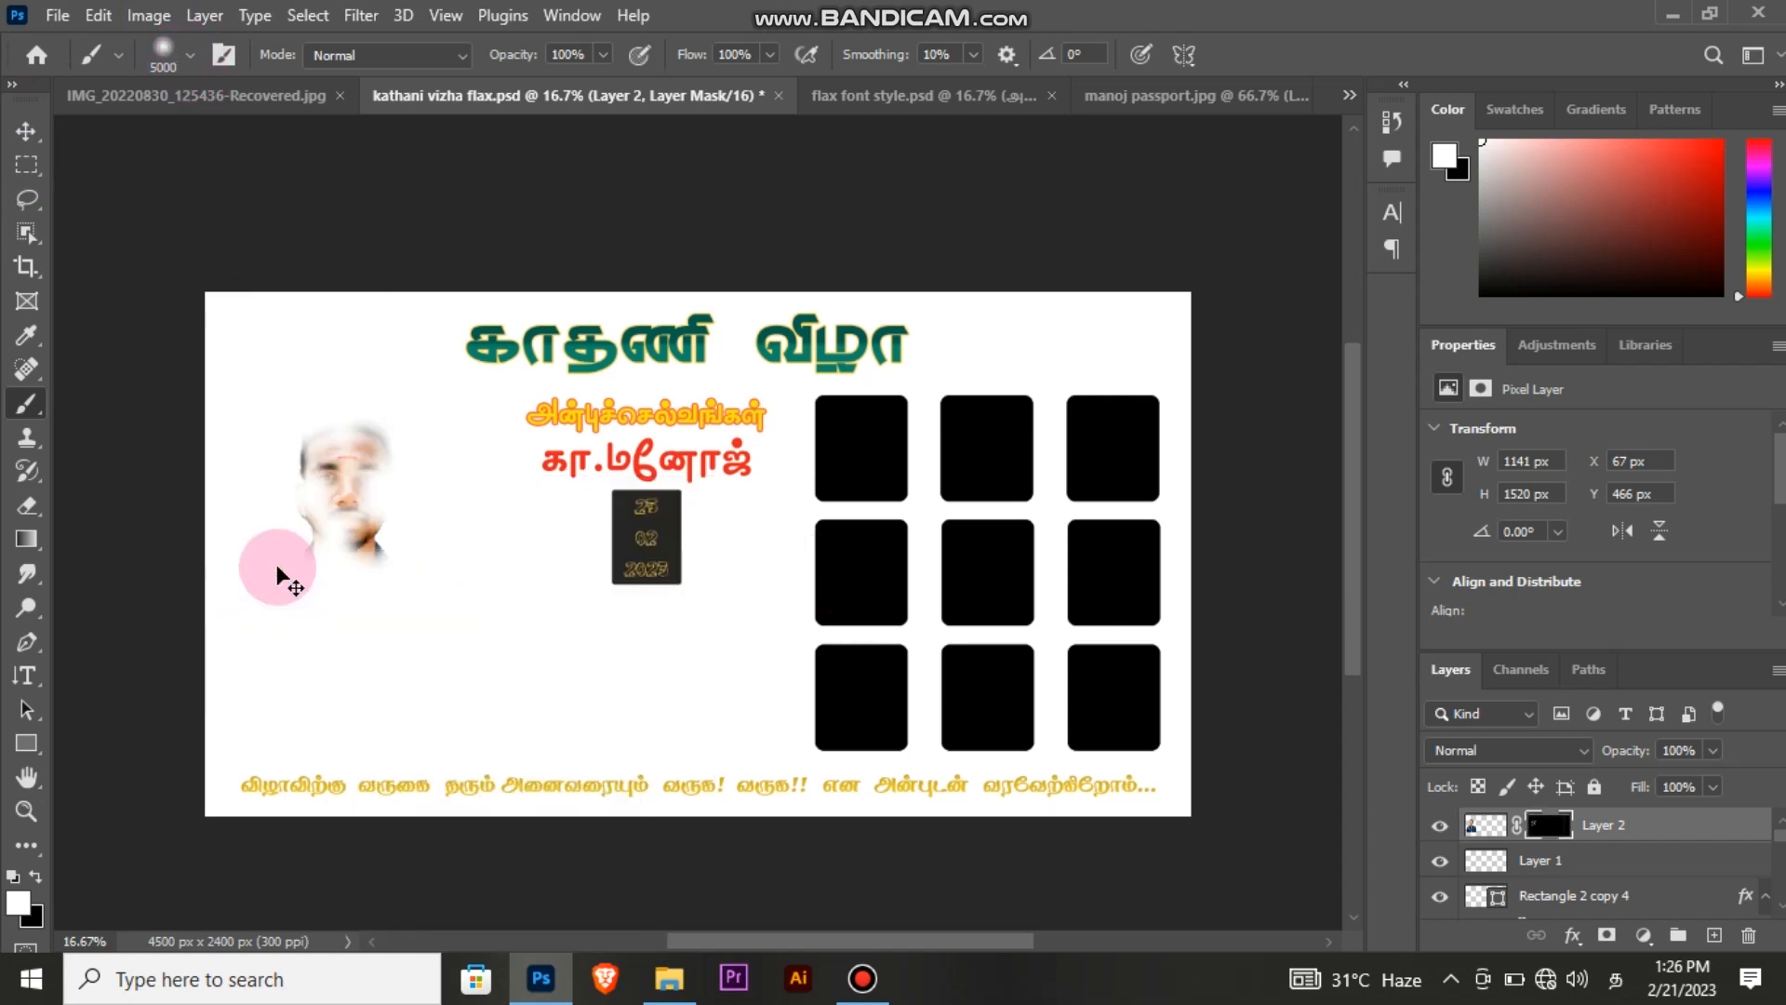
pyautogui.hotkey('ctrl', 'z')
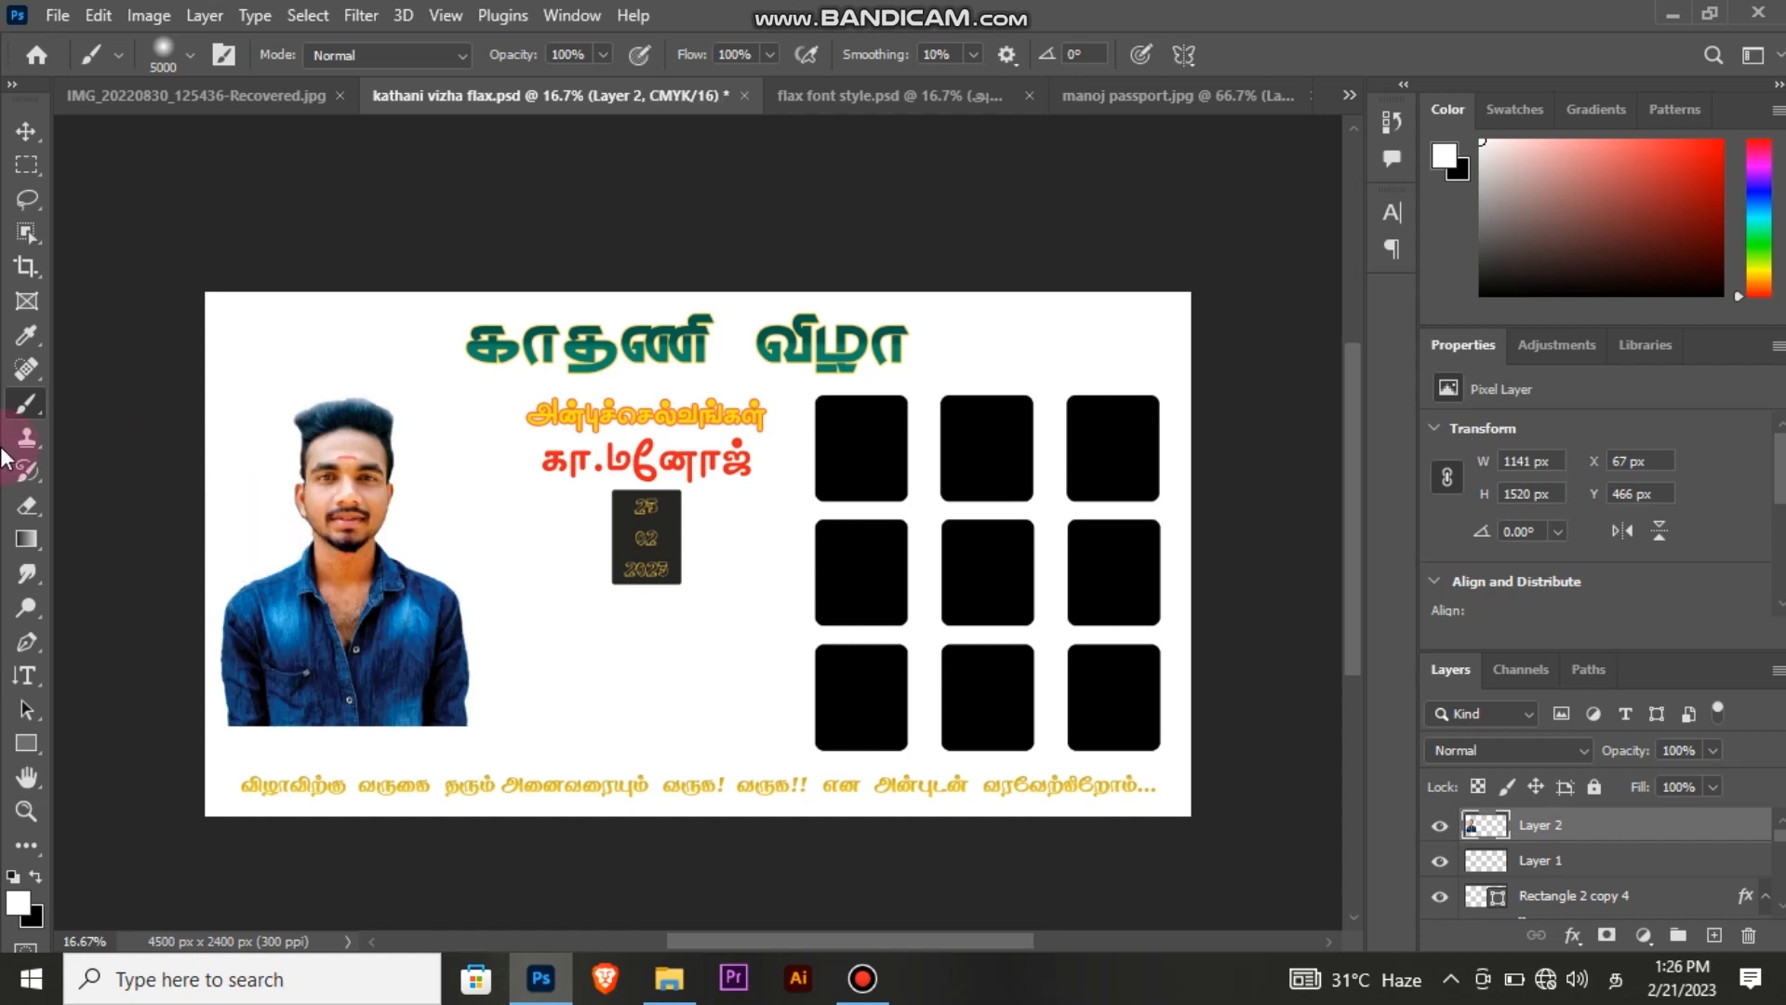
# Step: Fade the lower edges and corners of the man's photo with a soft 183 px eraser at 15% hardness
pyautogui.click(26, 505)
pyautogui.rightClick(512, 743)
pyautogui.moveTo(741, 600); pyautogui.dragTo(678, 602)
pyautogui.click(501, 720)
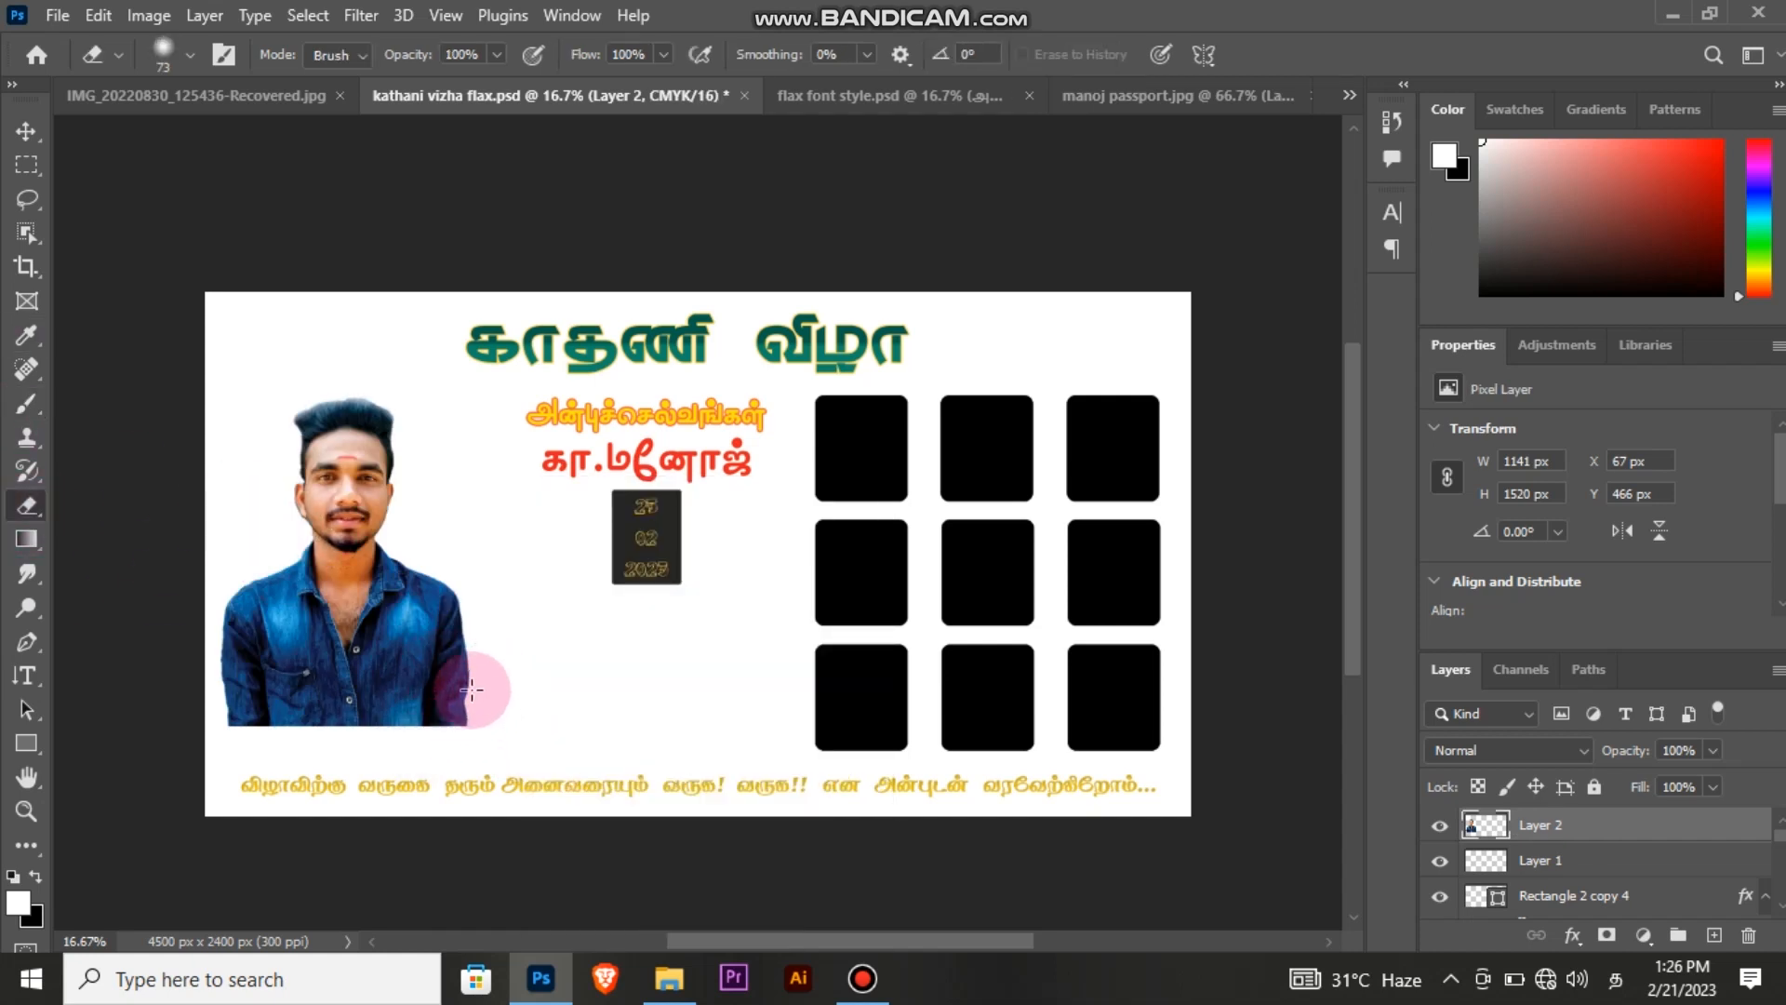
pyautogui.rightClick(501, 707)
pyautogui.click(759, 538)
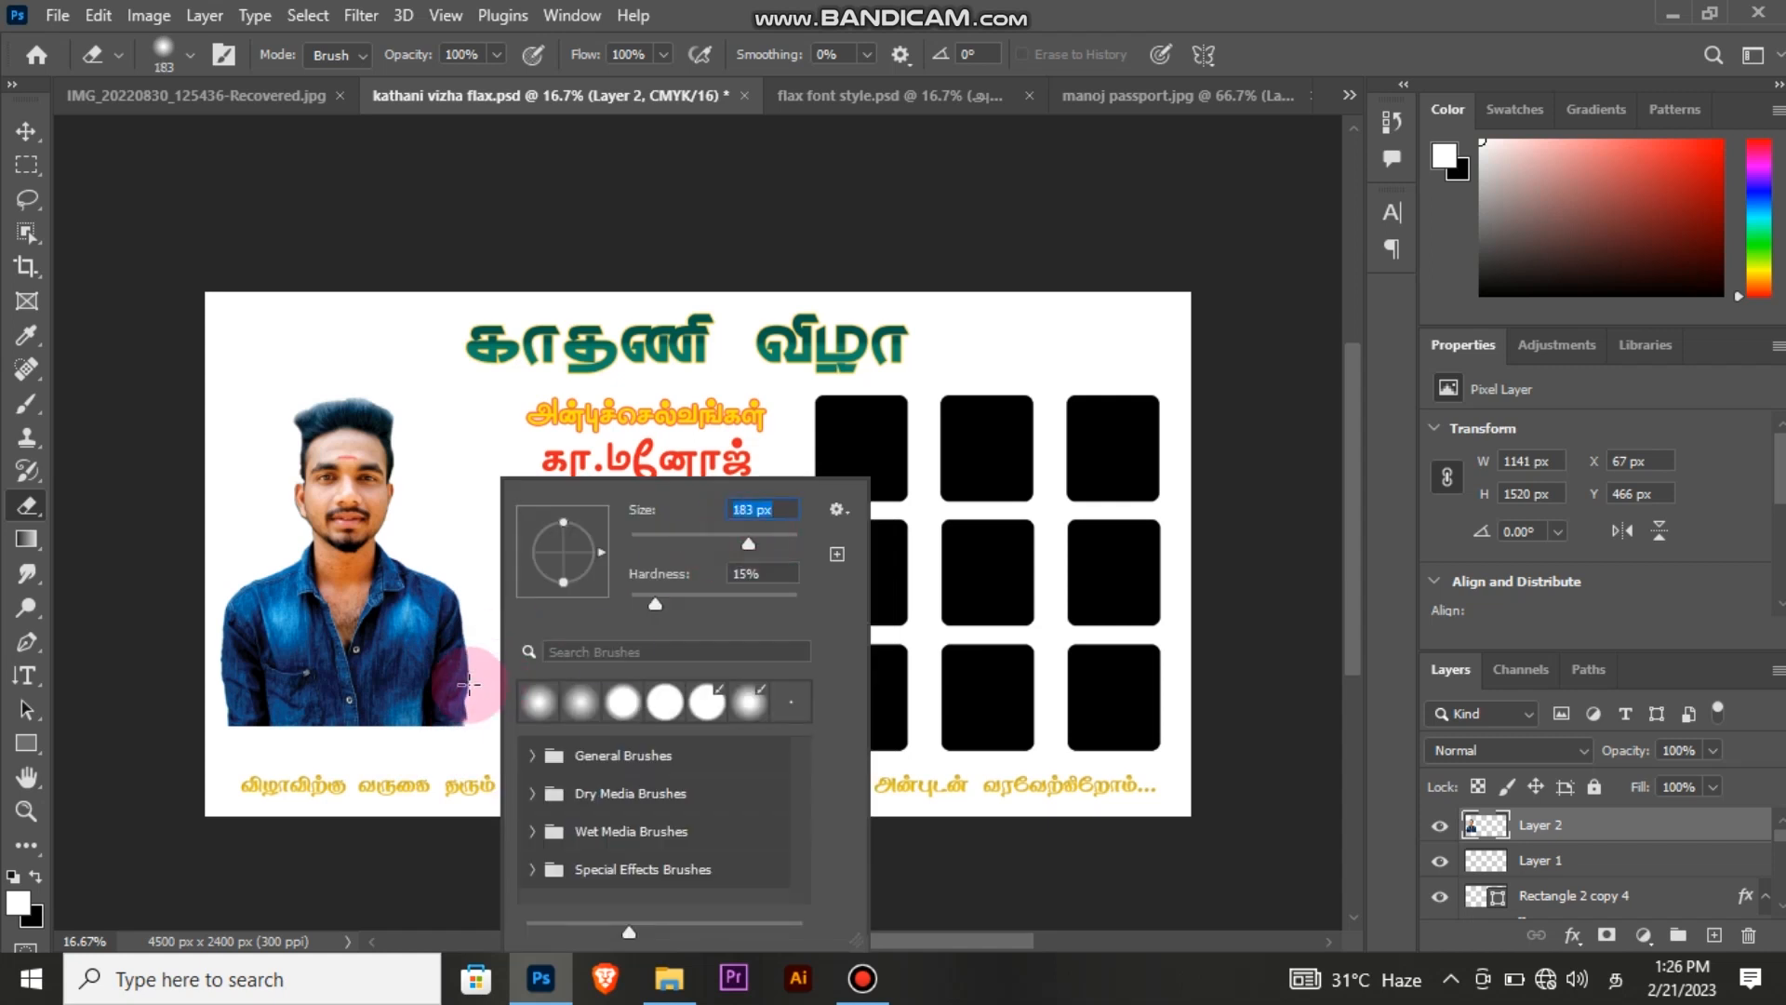
pyautogui.click(484, 721)
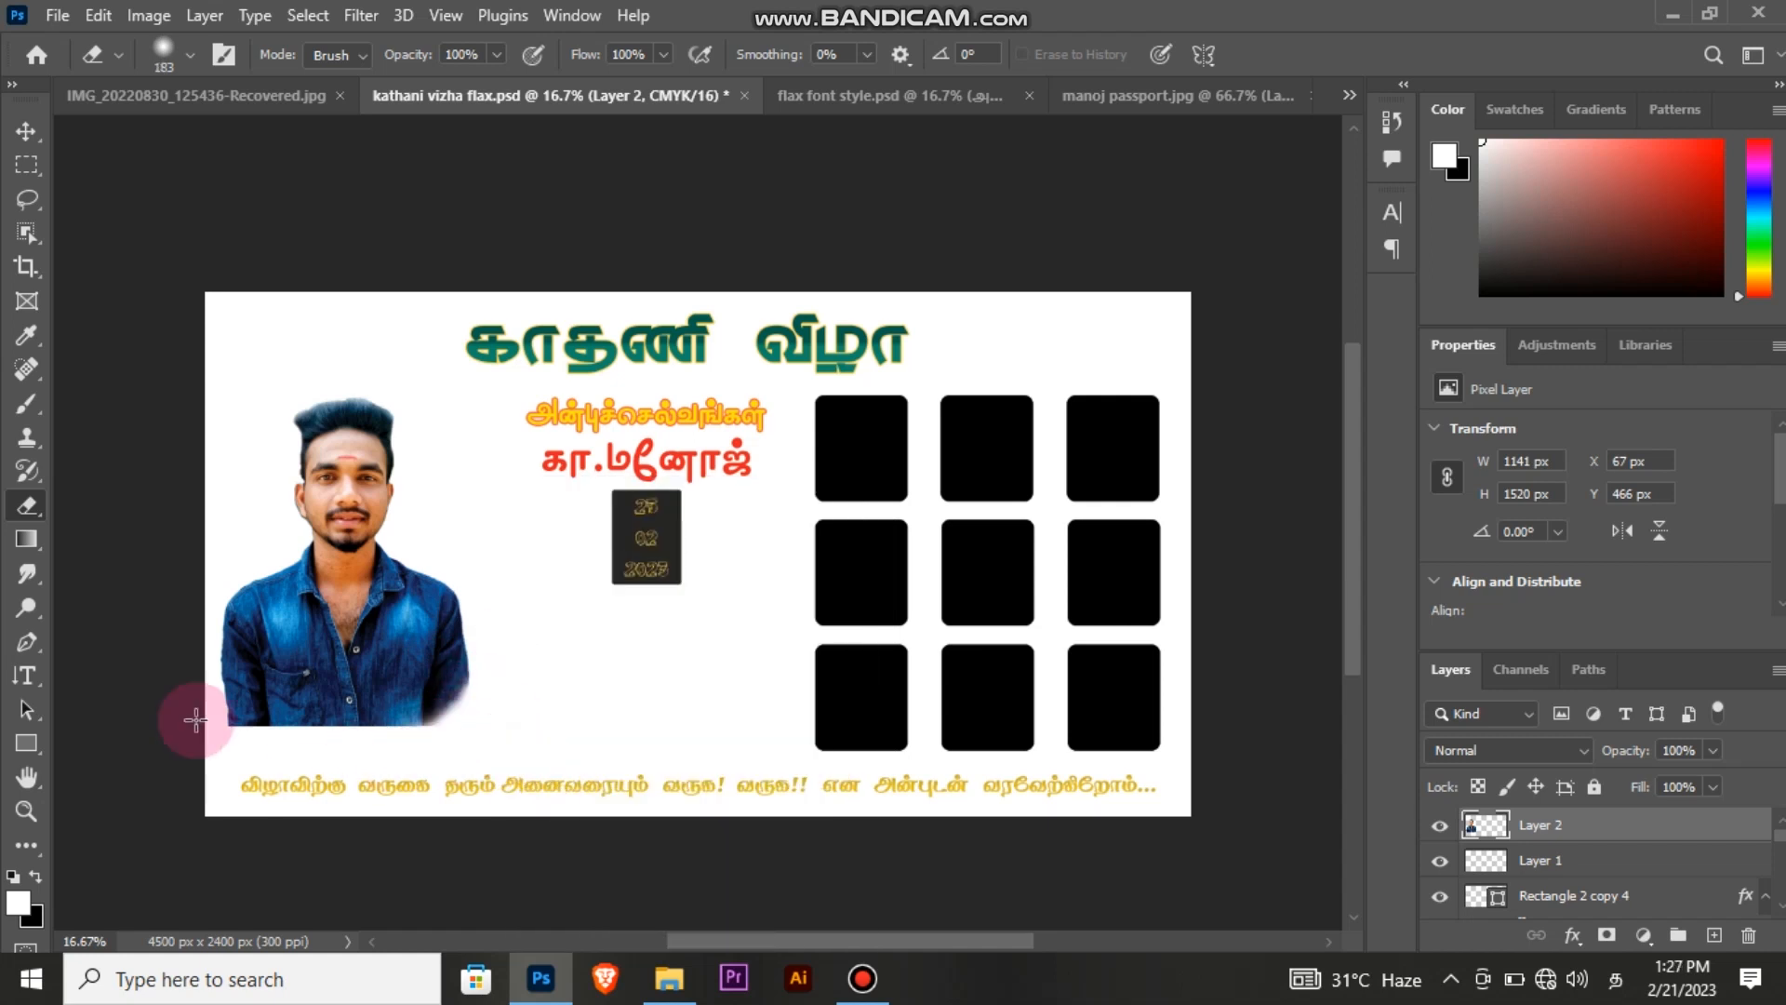
pyautogui.rightClick(381, 741)
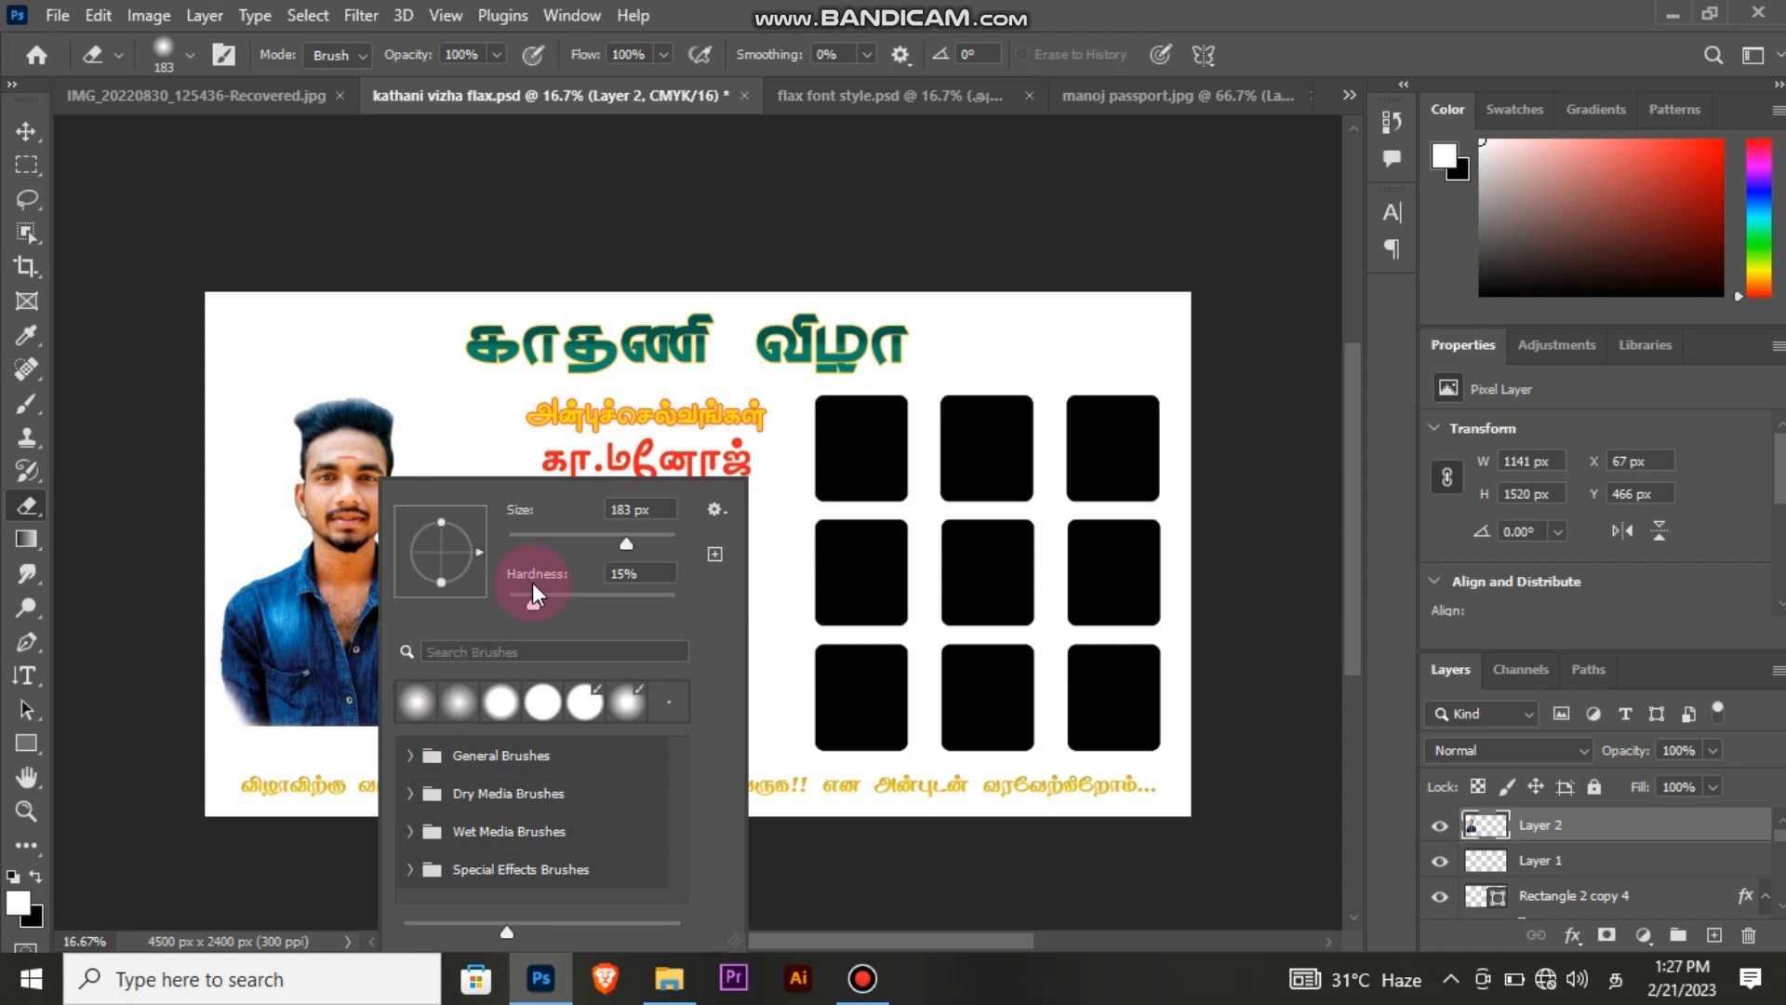
pyautogui.click(332, 744)
pyautogui.moveTo(420, 737)
pyautogui.mouseDown()
pyautogui.moveTo(328, 737)
pyautogui.moveTo(378, 747)
pyautogui.mouseUp()
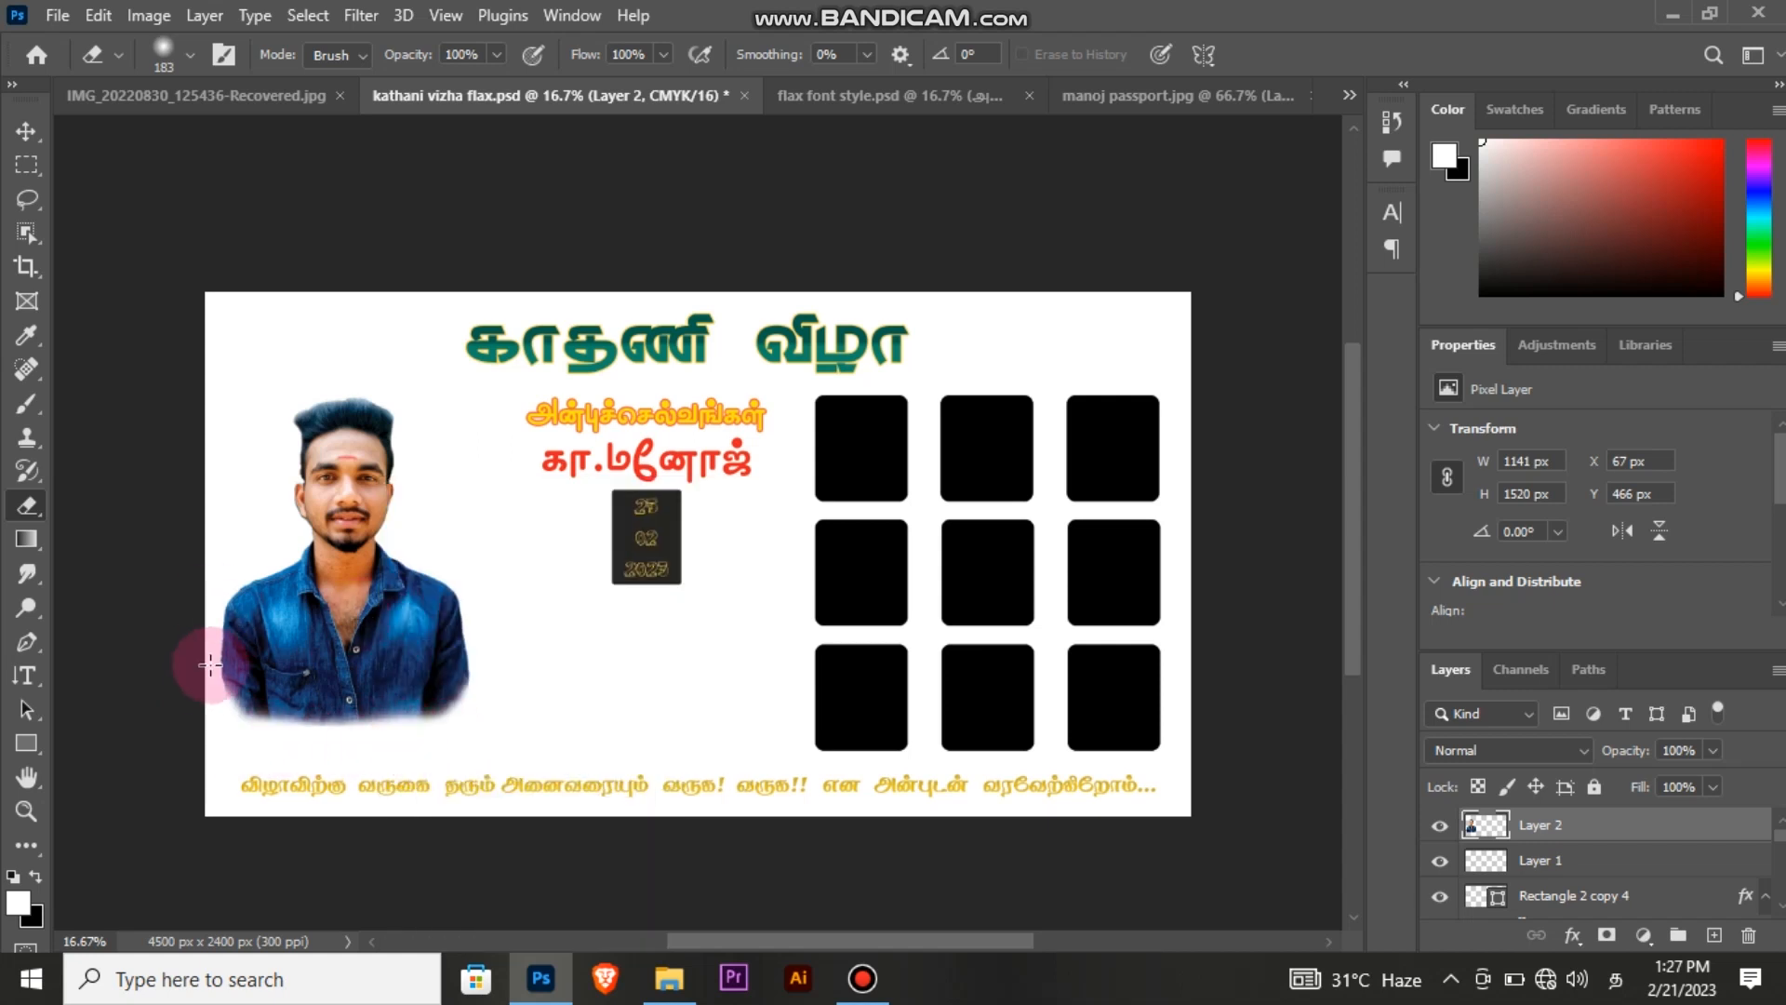
# Step: Scale the man's photo up to about 122.85% (1402 x 1867 px) and move it up beside the title
pyautogui.hotkey('ctrl', 't')
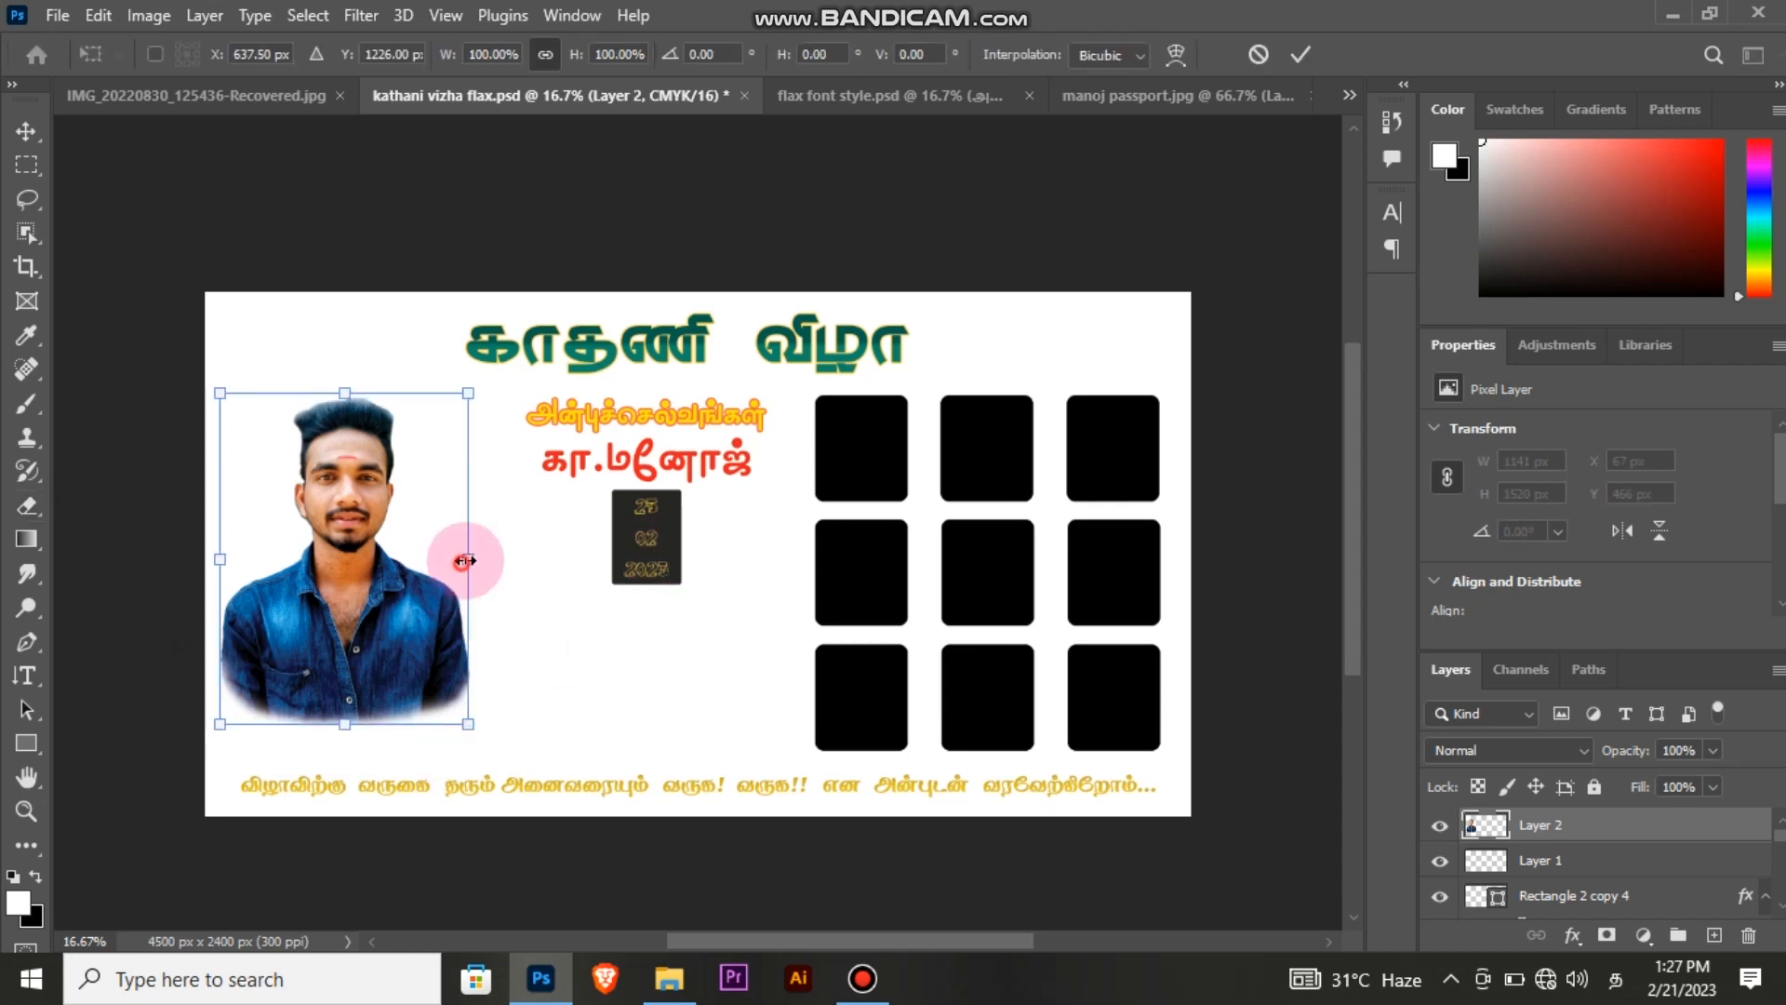
pyautogui.moveTo(466, 562); pyautogui.dragTo(525, 559)
pyautogui.moveTo(388, 577); pyautogui.dragTo(372, 529)
pyautogui.click(1300, 54)
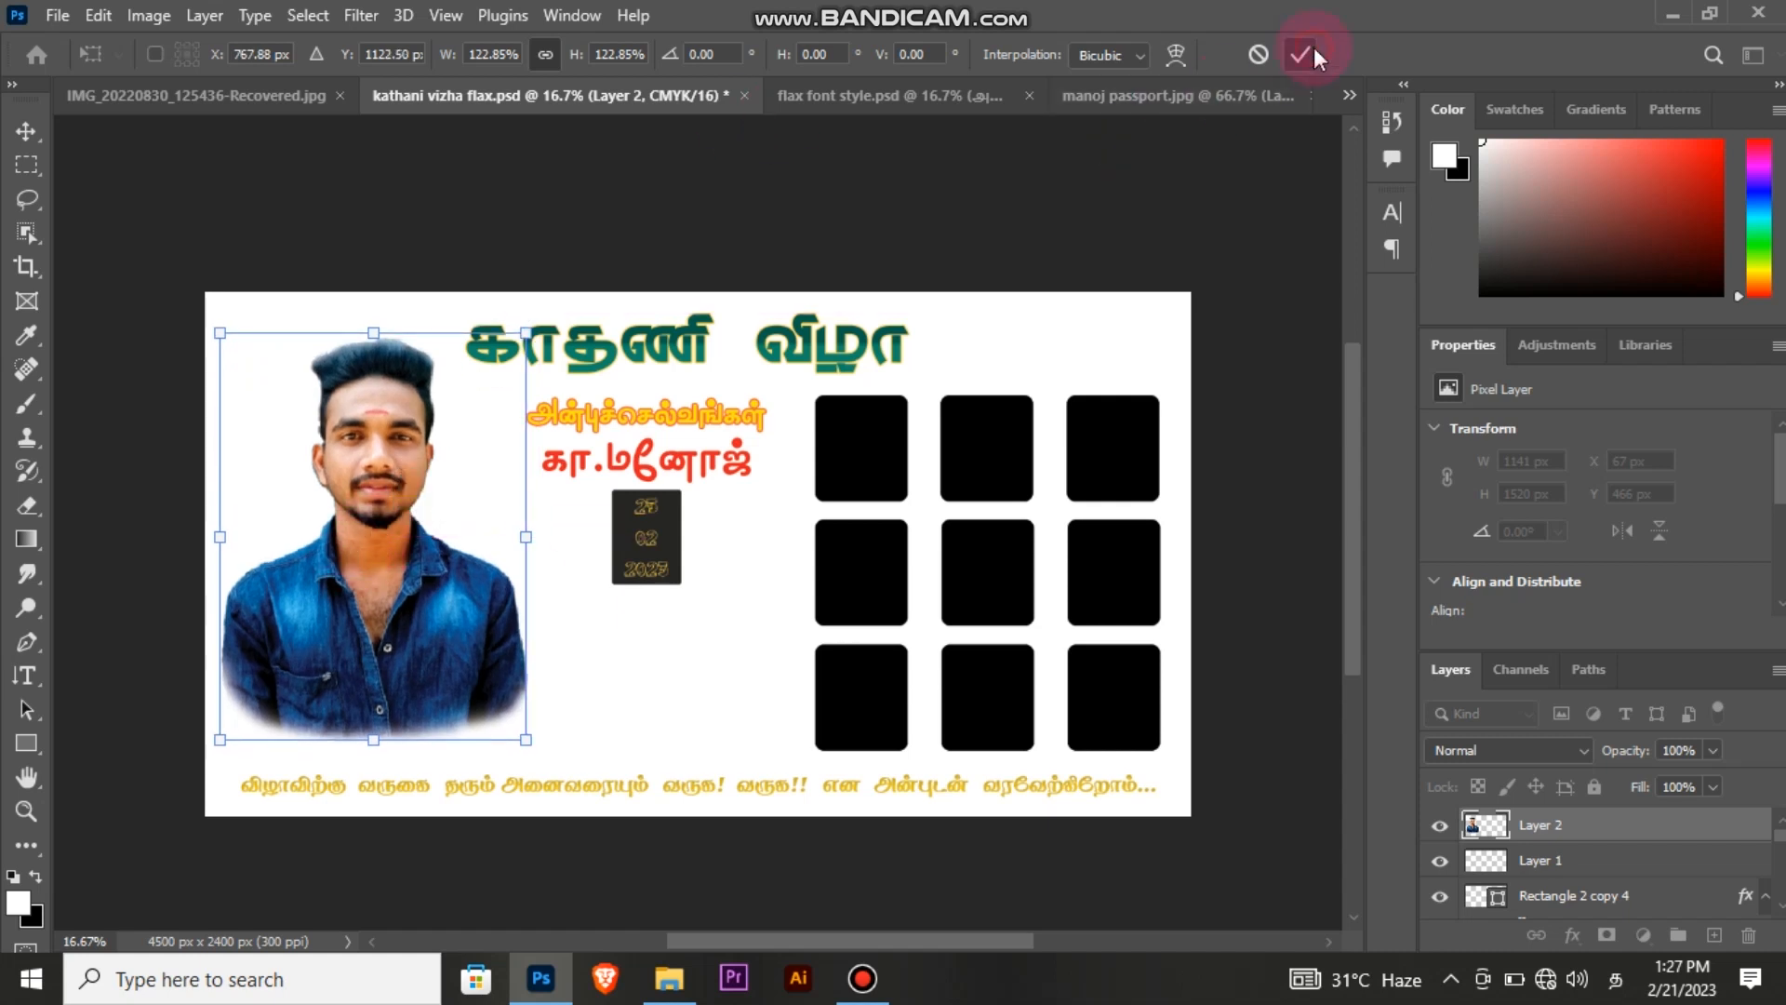
pyautogui.press('e')
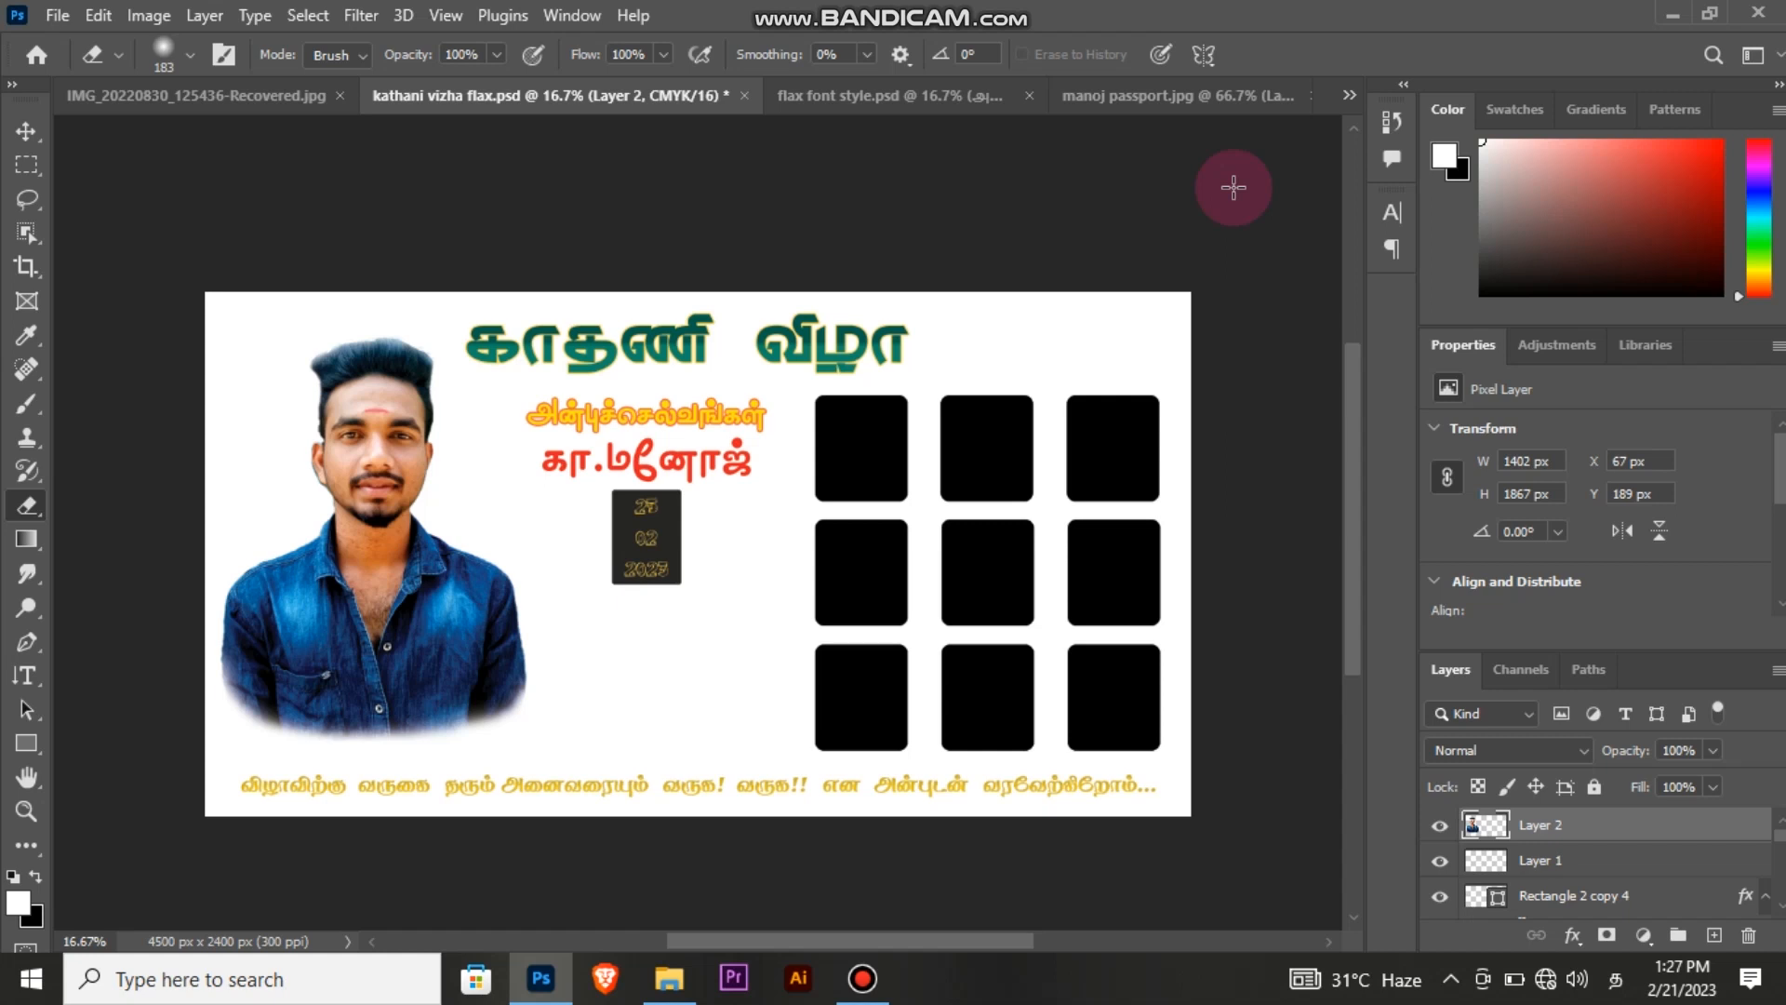
pyautogui.moveTo(782, 618); pyautogui.dragTo(689, 598)
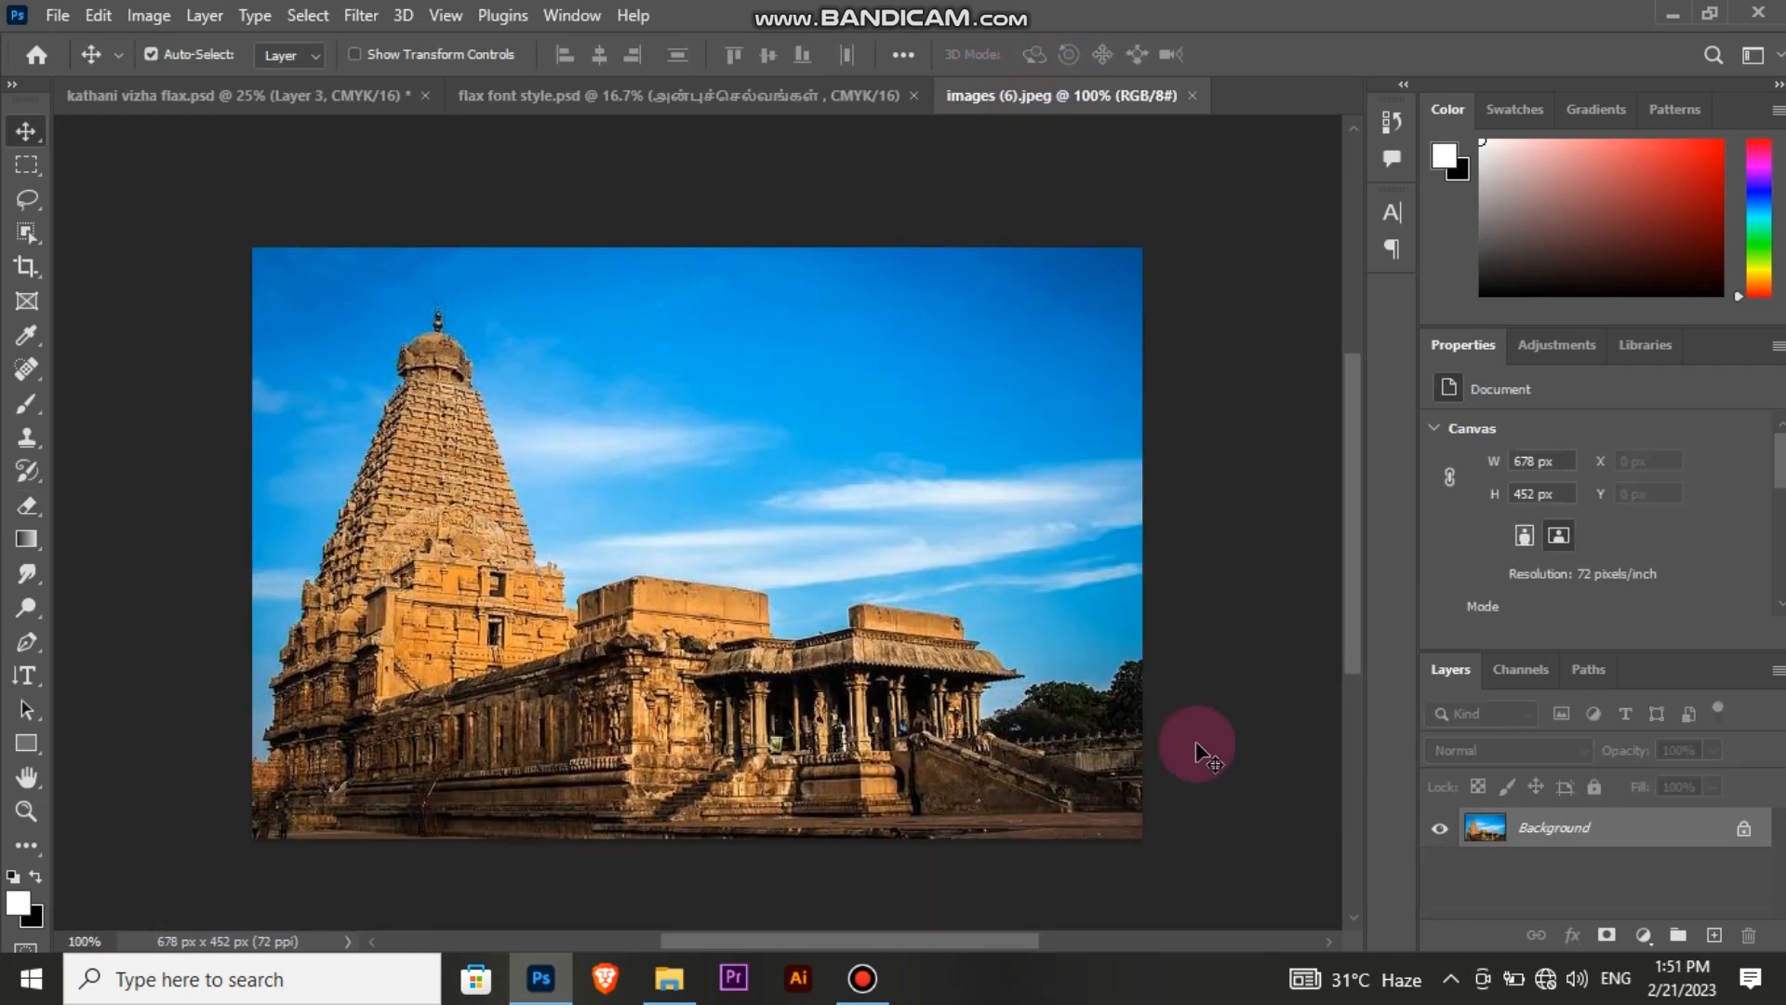
pyautogui.press('j')
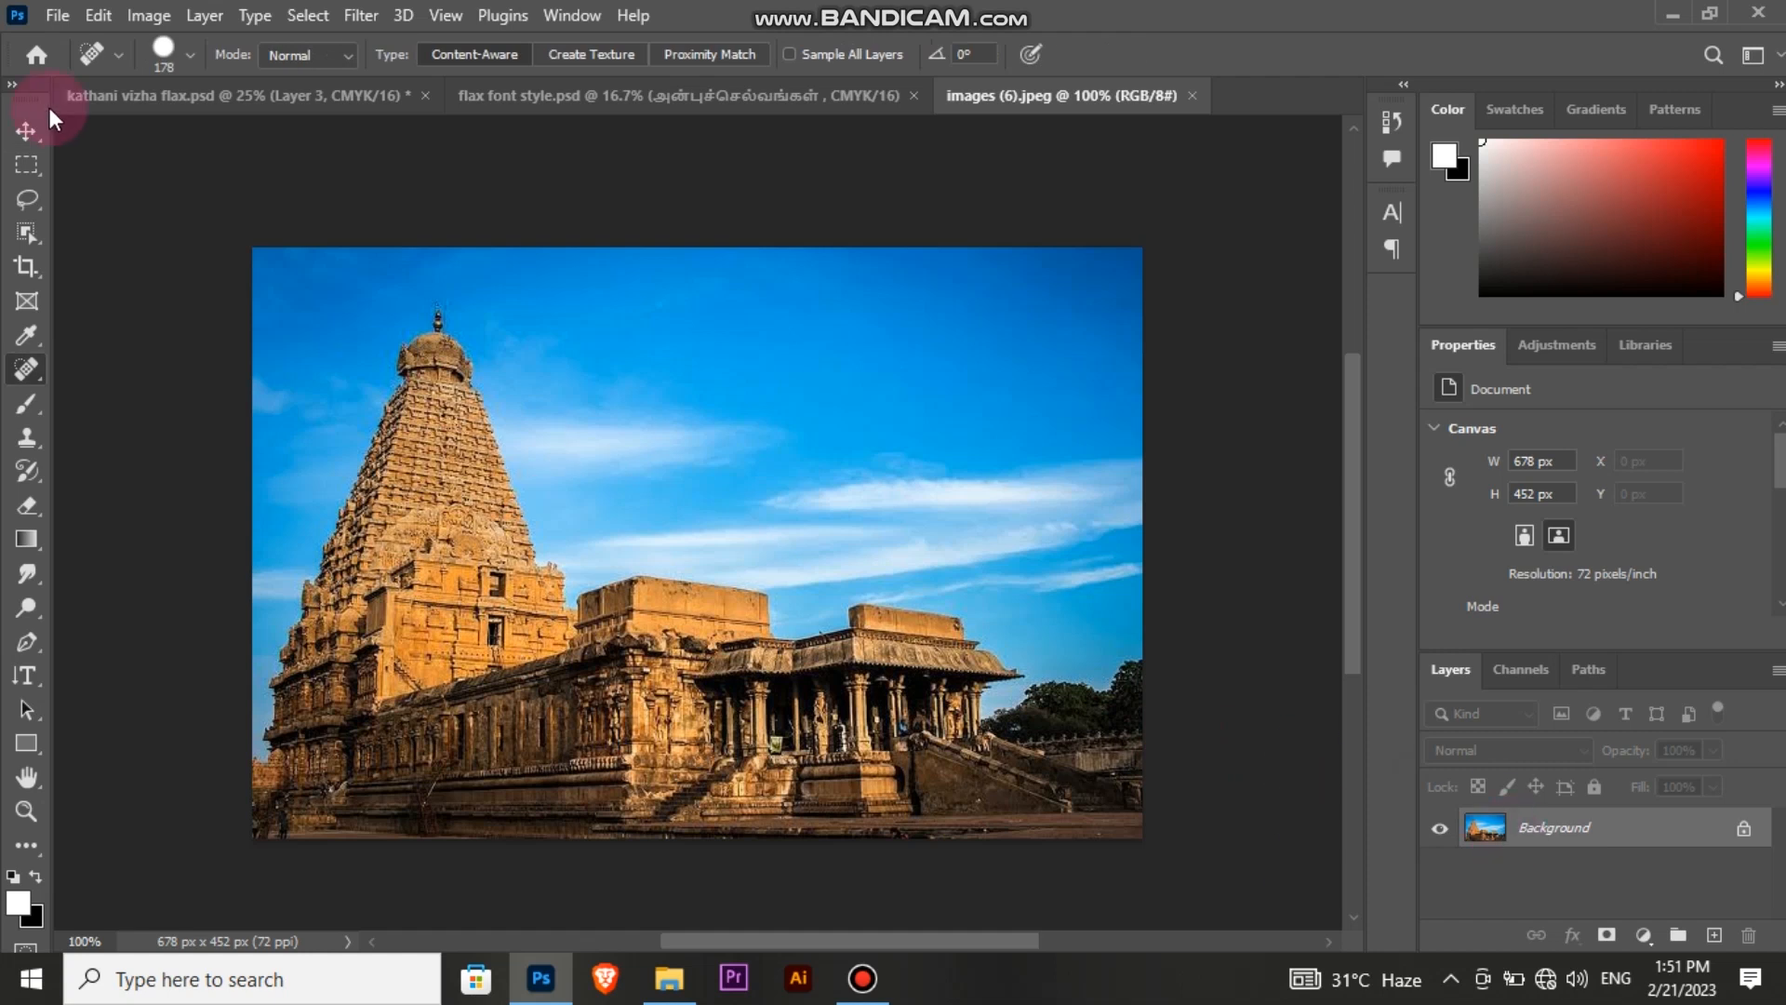
# Step: Duplicate the background layer of the temple image and apply Levels with inputs 43, 1.36 and 248 to the copy
pyautogui.press('v')
pyautogui.hotkey('ctrl', 'j')
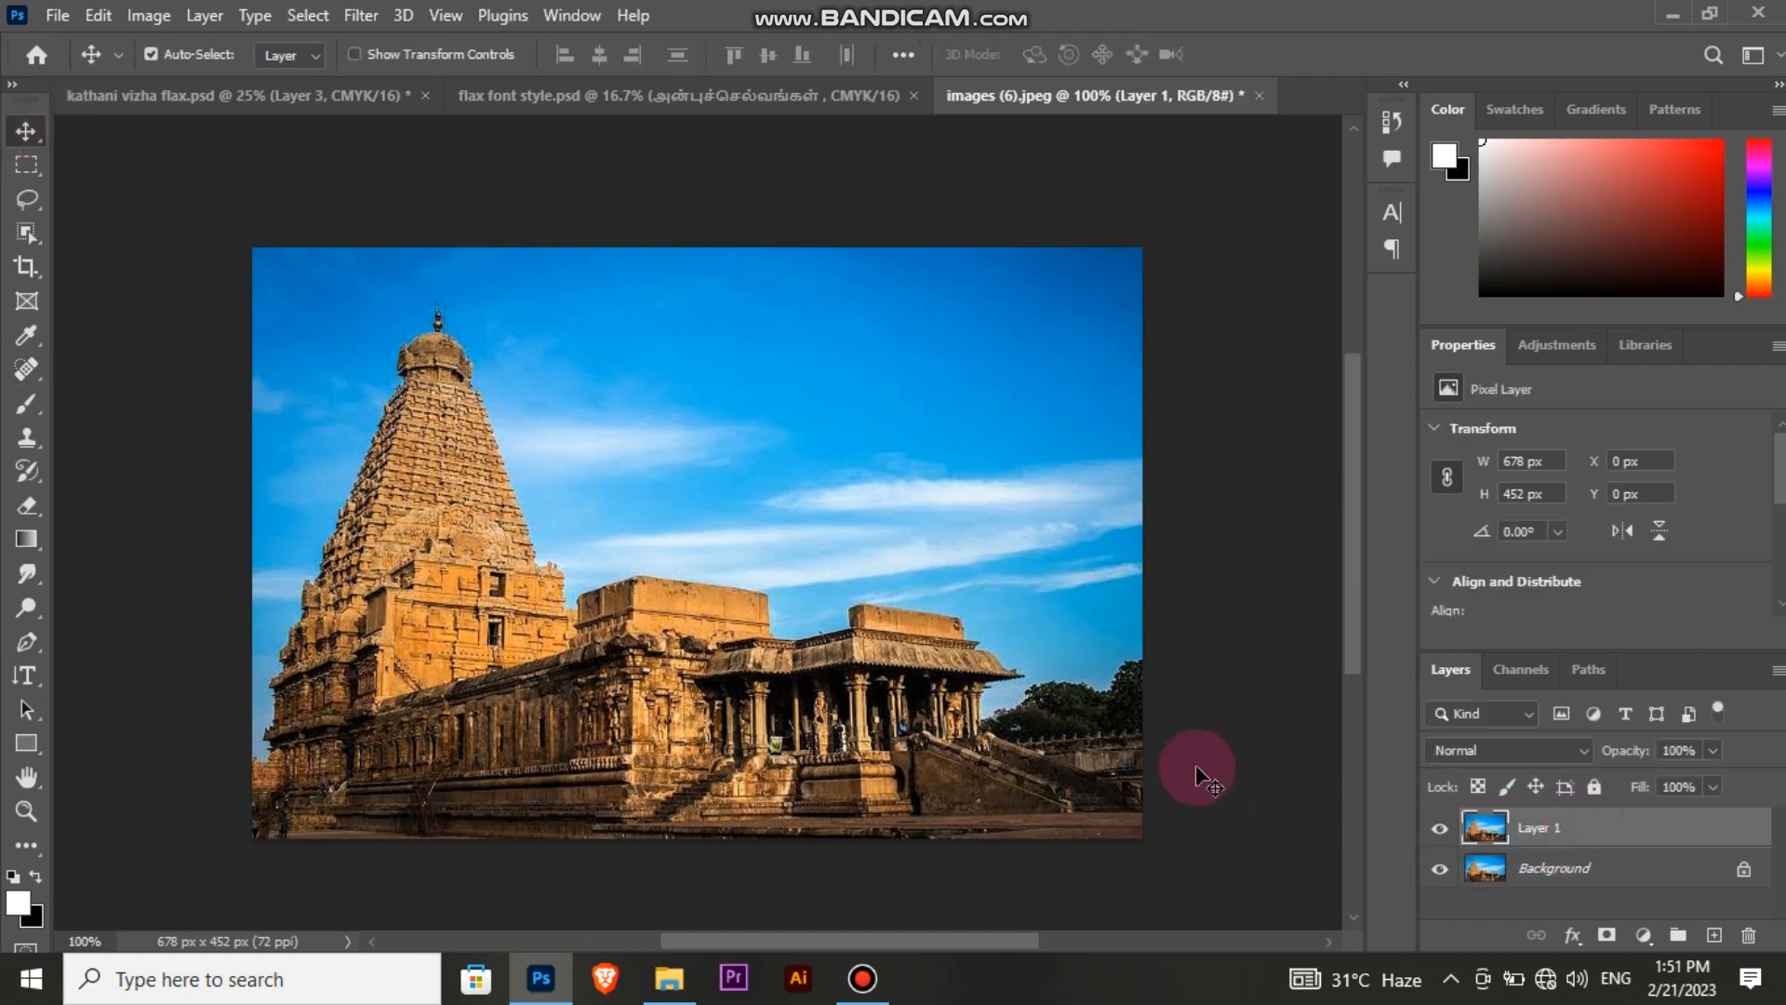
pyautogui.hotkey('ctrl', 'l')
pyautogui.moveTo(937, 521); pyautogui.dragTo(996, 527)
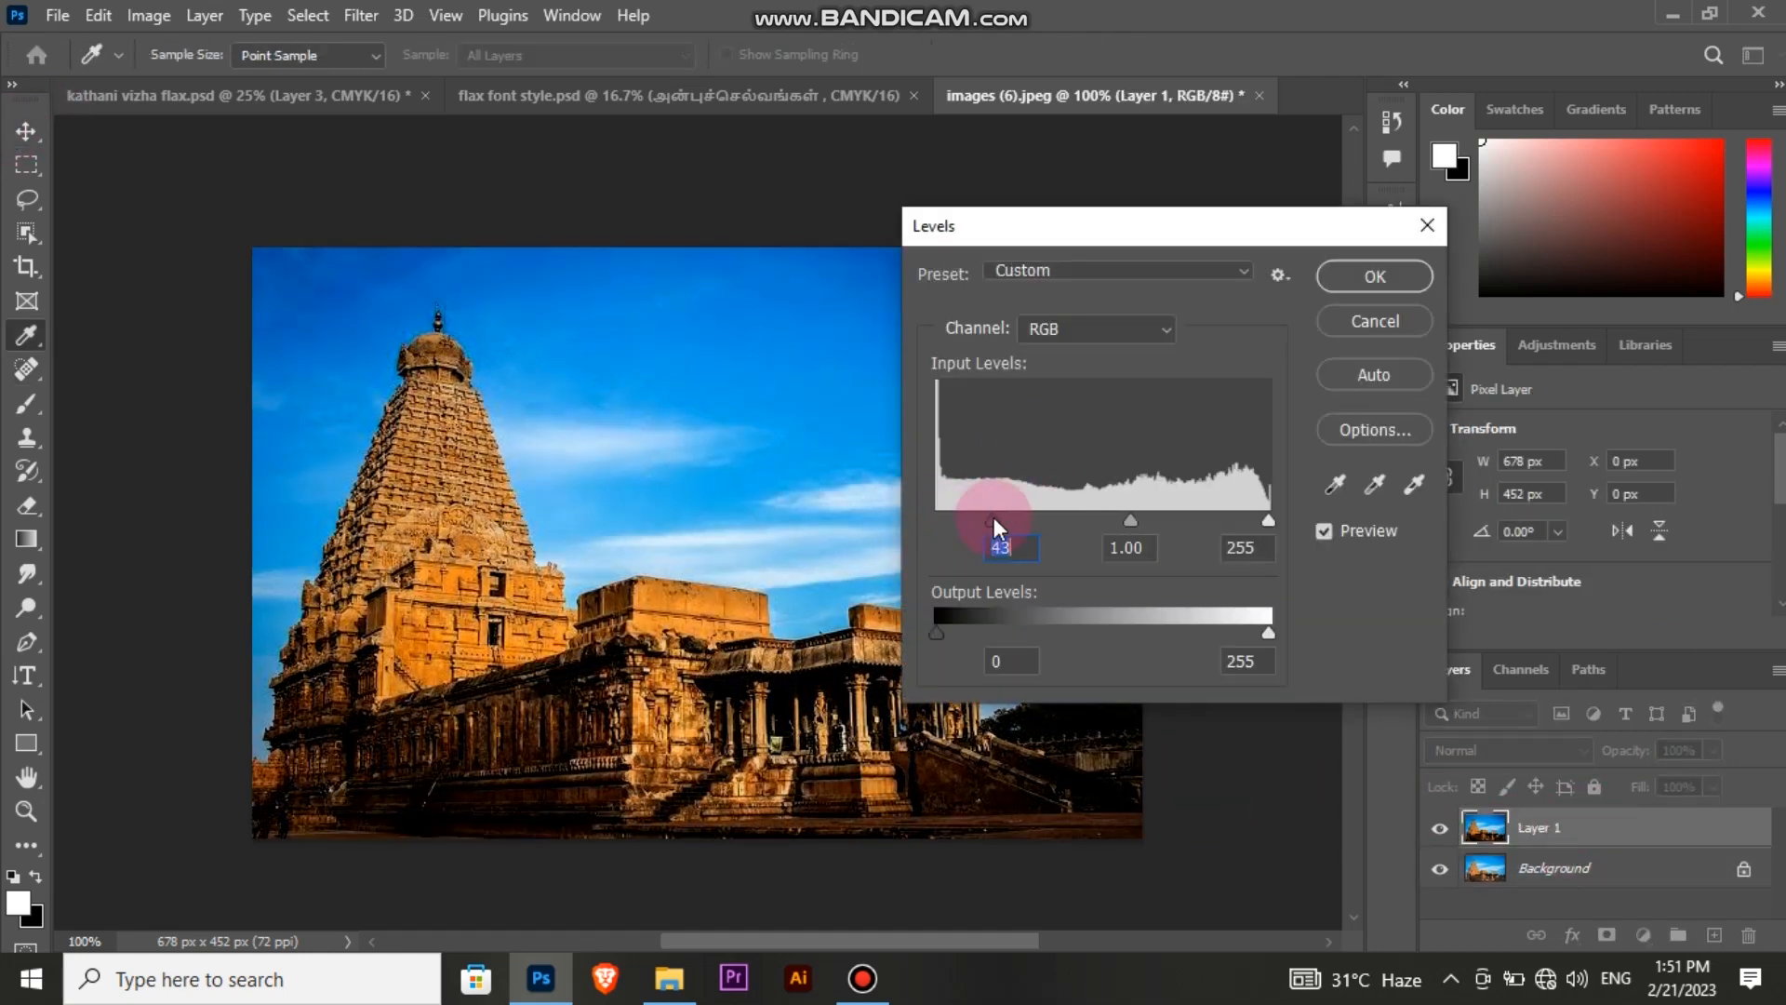
pyautogui.moveTo(1133, 522); pyautogui.dragTo(1096, 522)
pyautogui.moveTo(1269, 522); pyautogui.dragTo(1260, 522)
pyautogui.click(1372, 279)
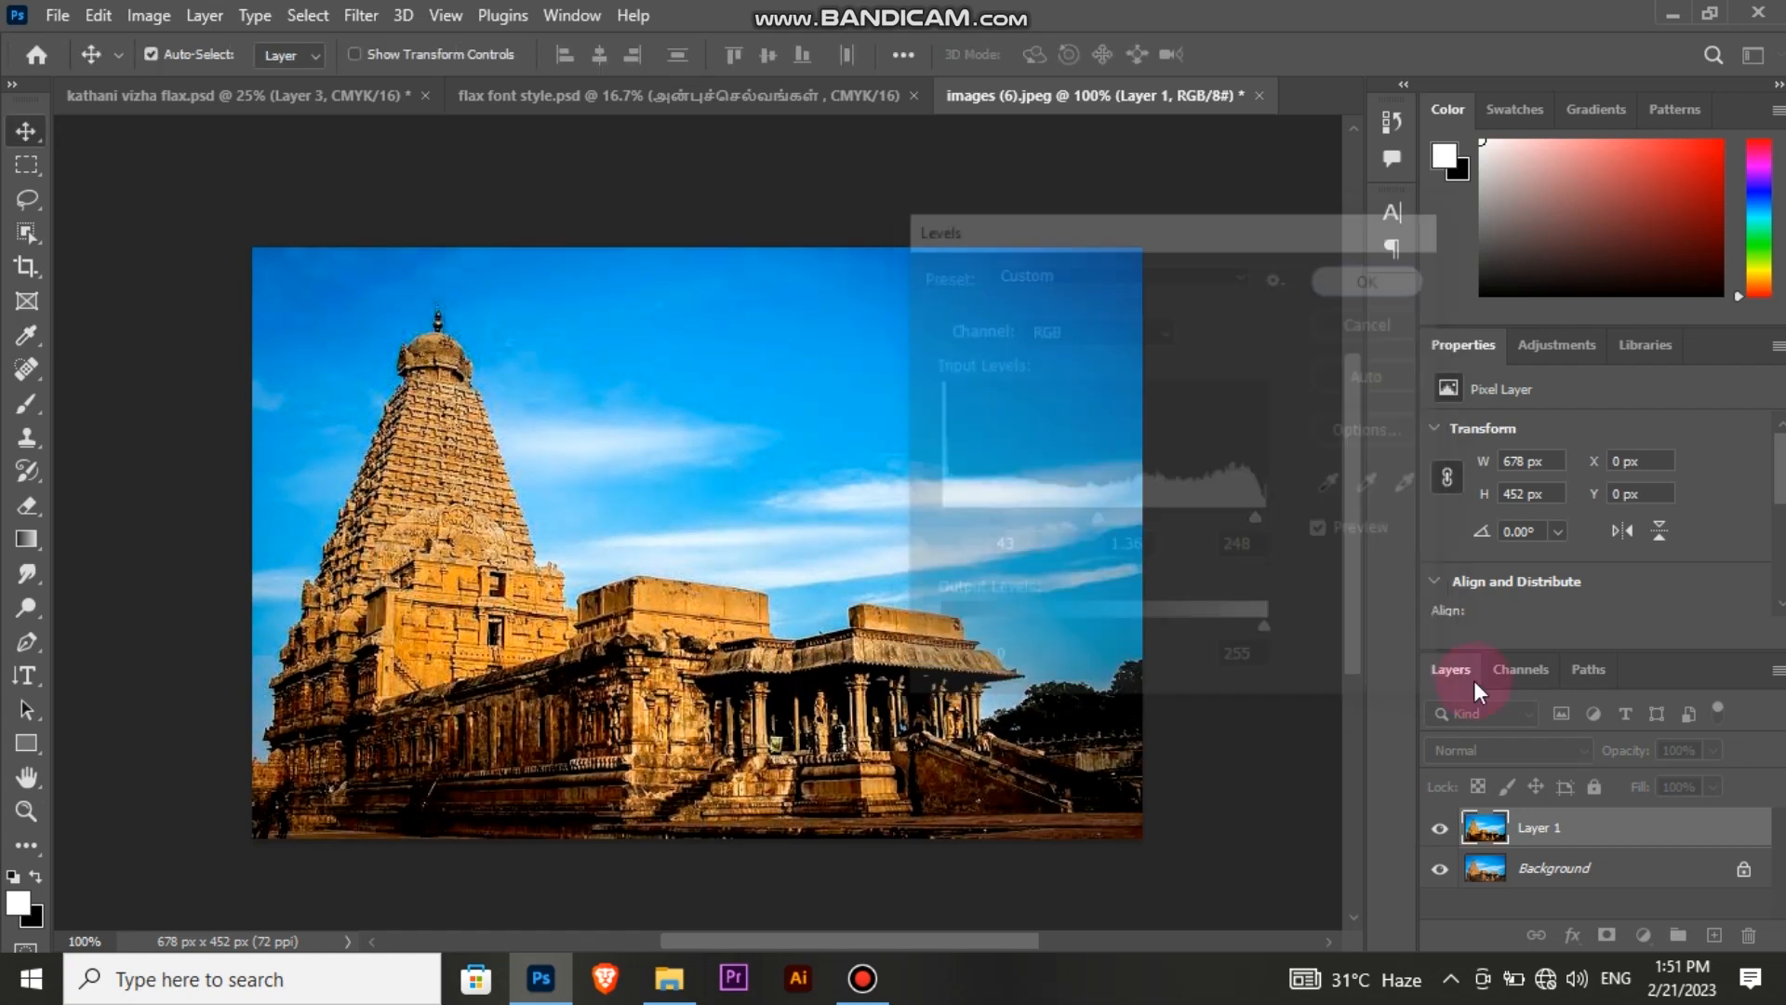
# Step: Copy the adjusted temple layer into kathani vizha flax.psd and scale it to 291.93% between the portrait and the black frames
pyautogui.moveTo(1497, 837); pyautogui.dragTo(442, 493)
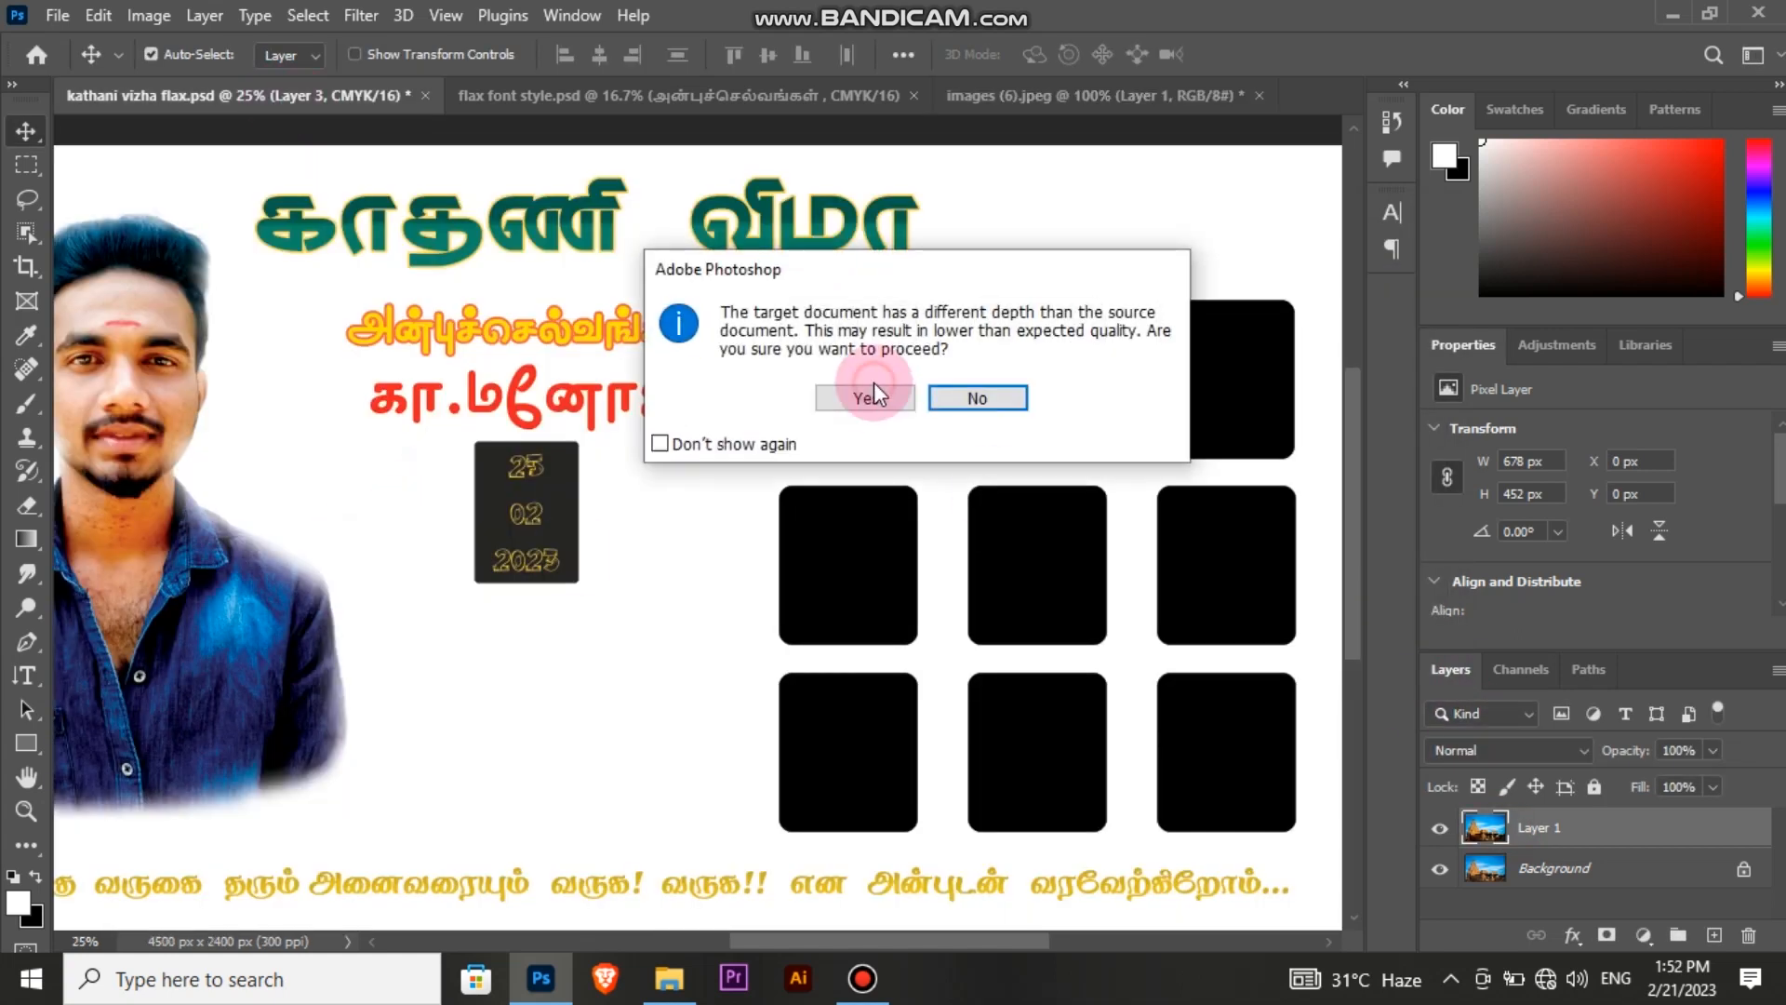
pyautogui.click(866, 399)
pyautogui.hotkey('ctrl', 't')
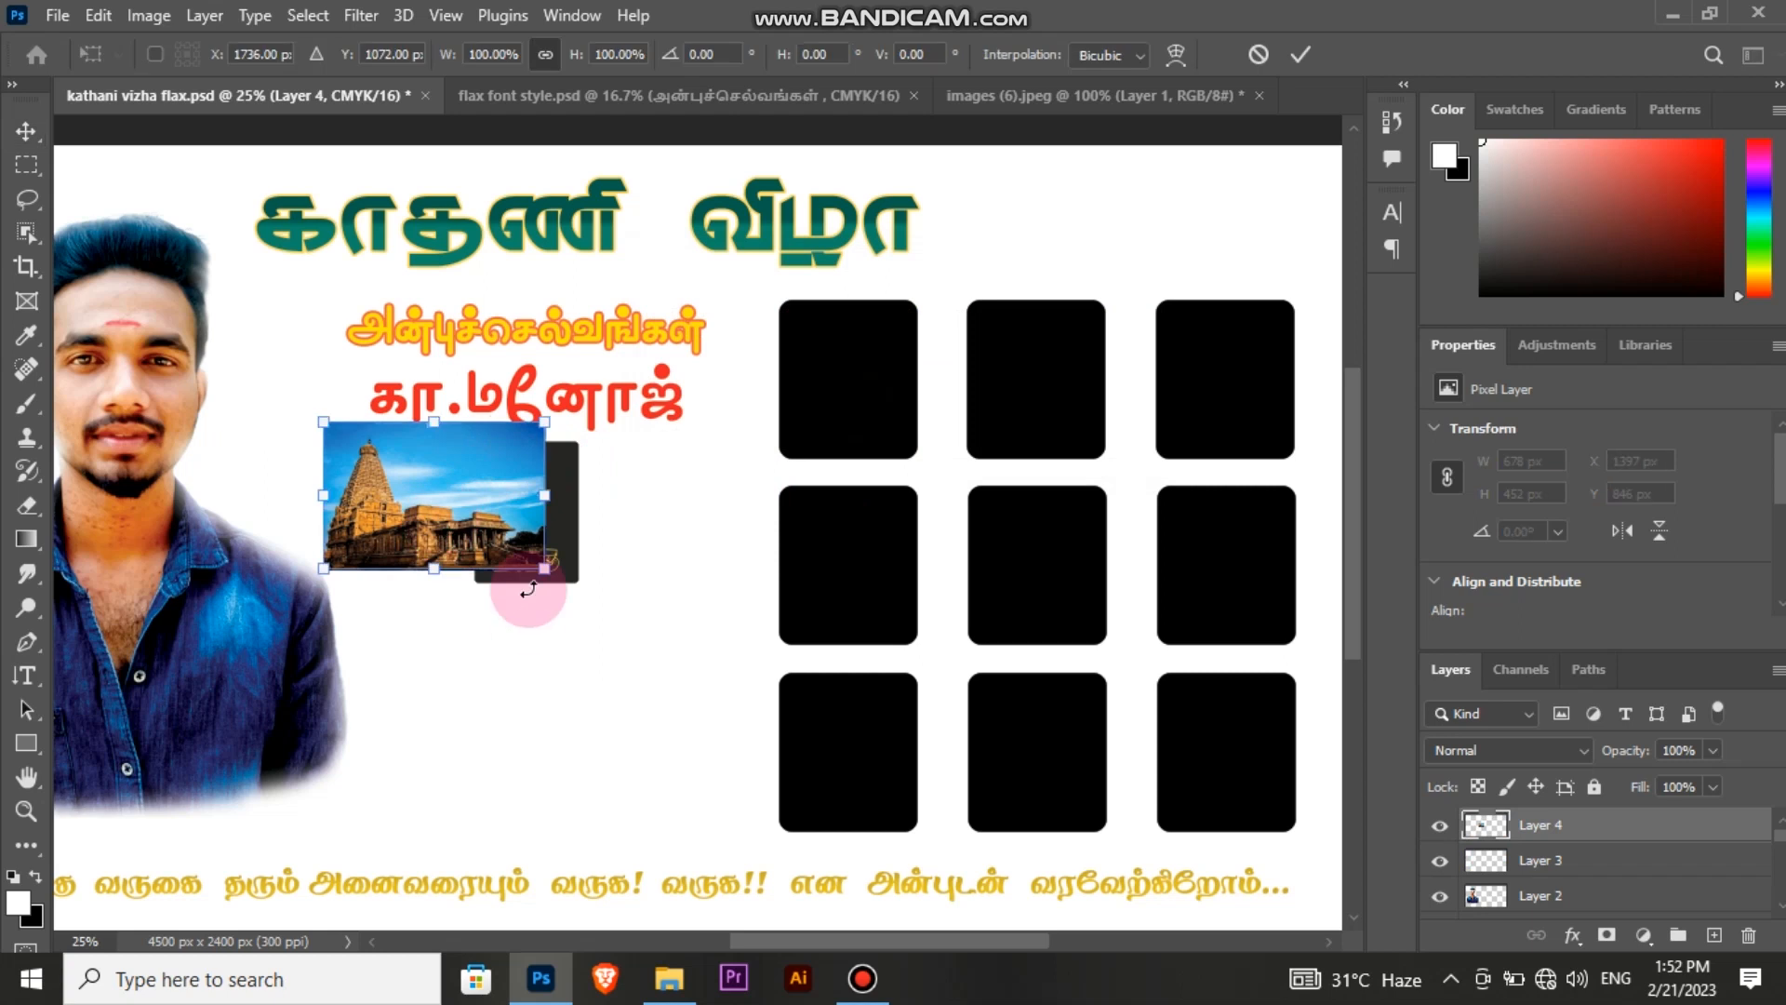
pyautogui.moveTo(544, 563); pyautogui.dragTo(735, 697)
pyautogui.moveTo(528, 613); pyautogui.dragTo(580, 779)
pyautogui.moveTo(379, 587); pyautogui.dragTo(276, 427)
pyautogui.moveTo(498, 463); pyautogui.dragTo(498, 428)
pyautogui.moveTo(437, 568); pyautogui.dragTo(471, 549)
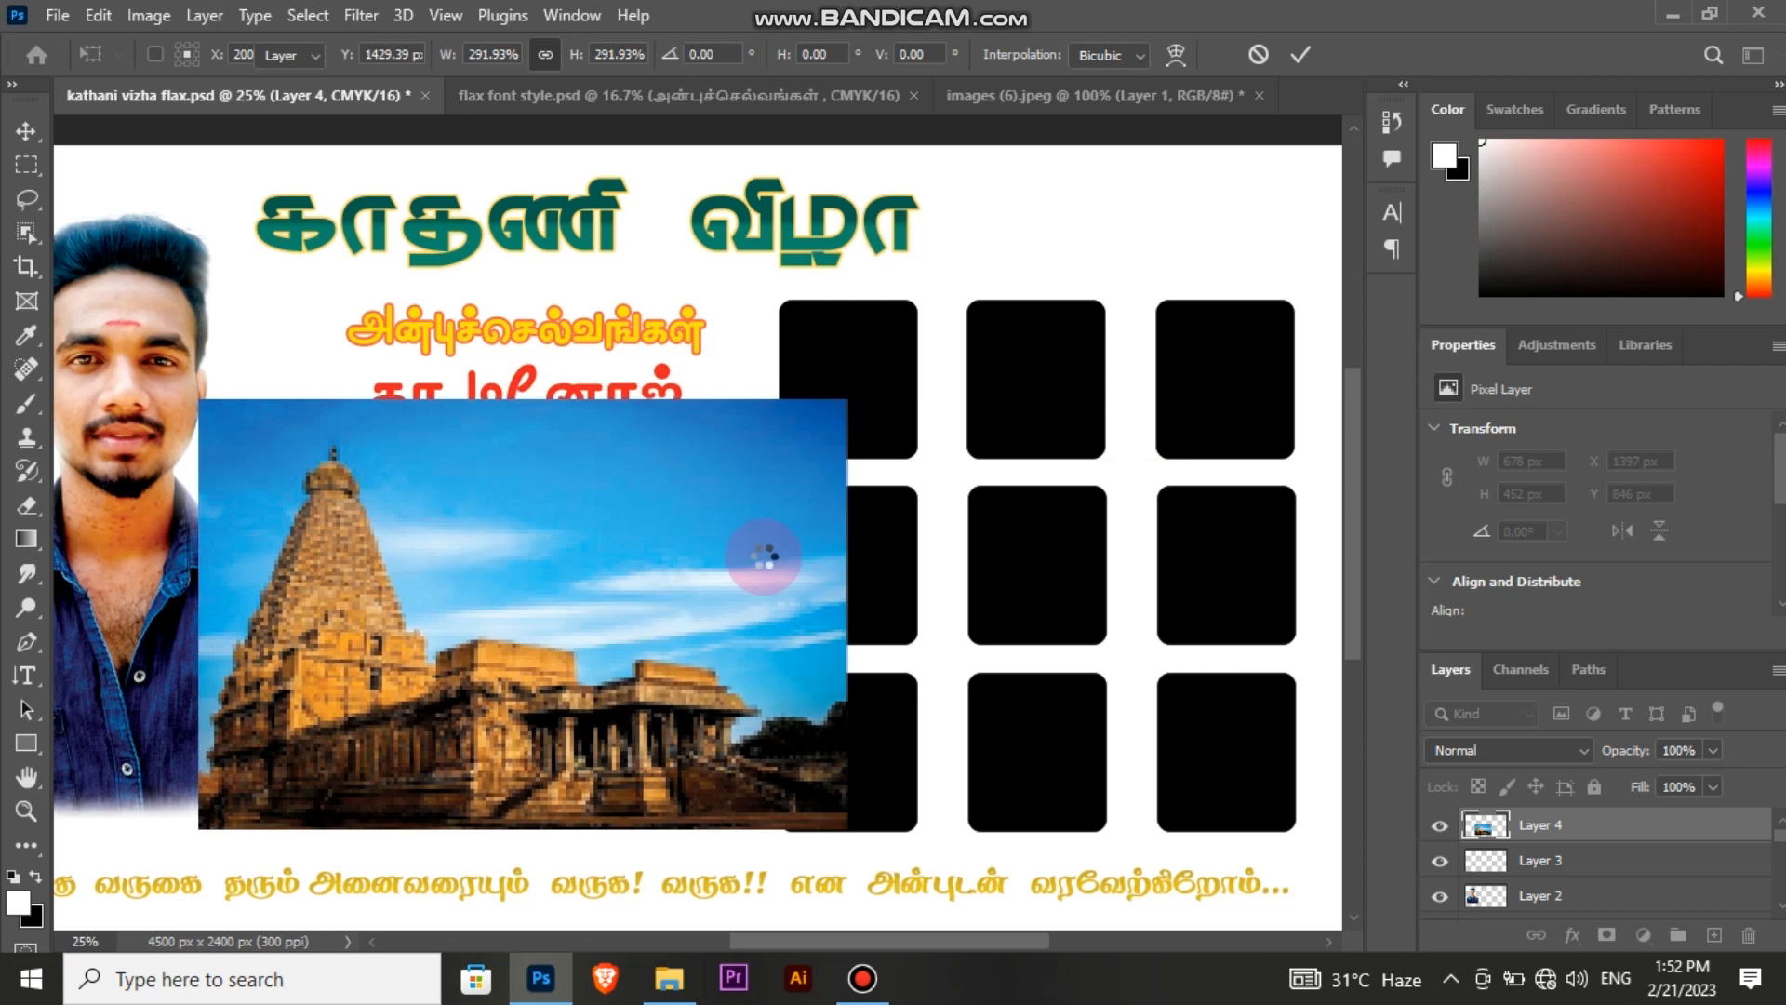
pyautogui.press('Return')
# Step: Add a Hide All mask to the temple layer and paint the temple back in with a soft white brush of about 495 px
pyautogui.click(205, 16)
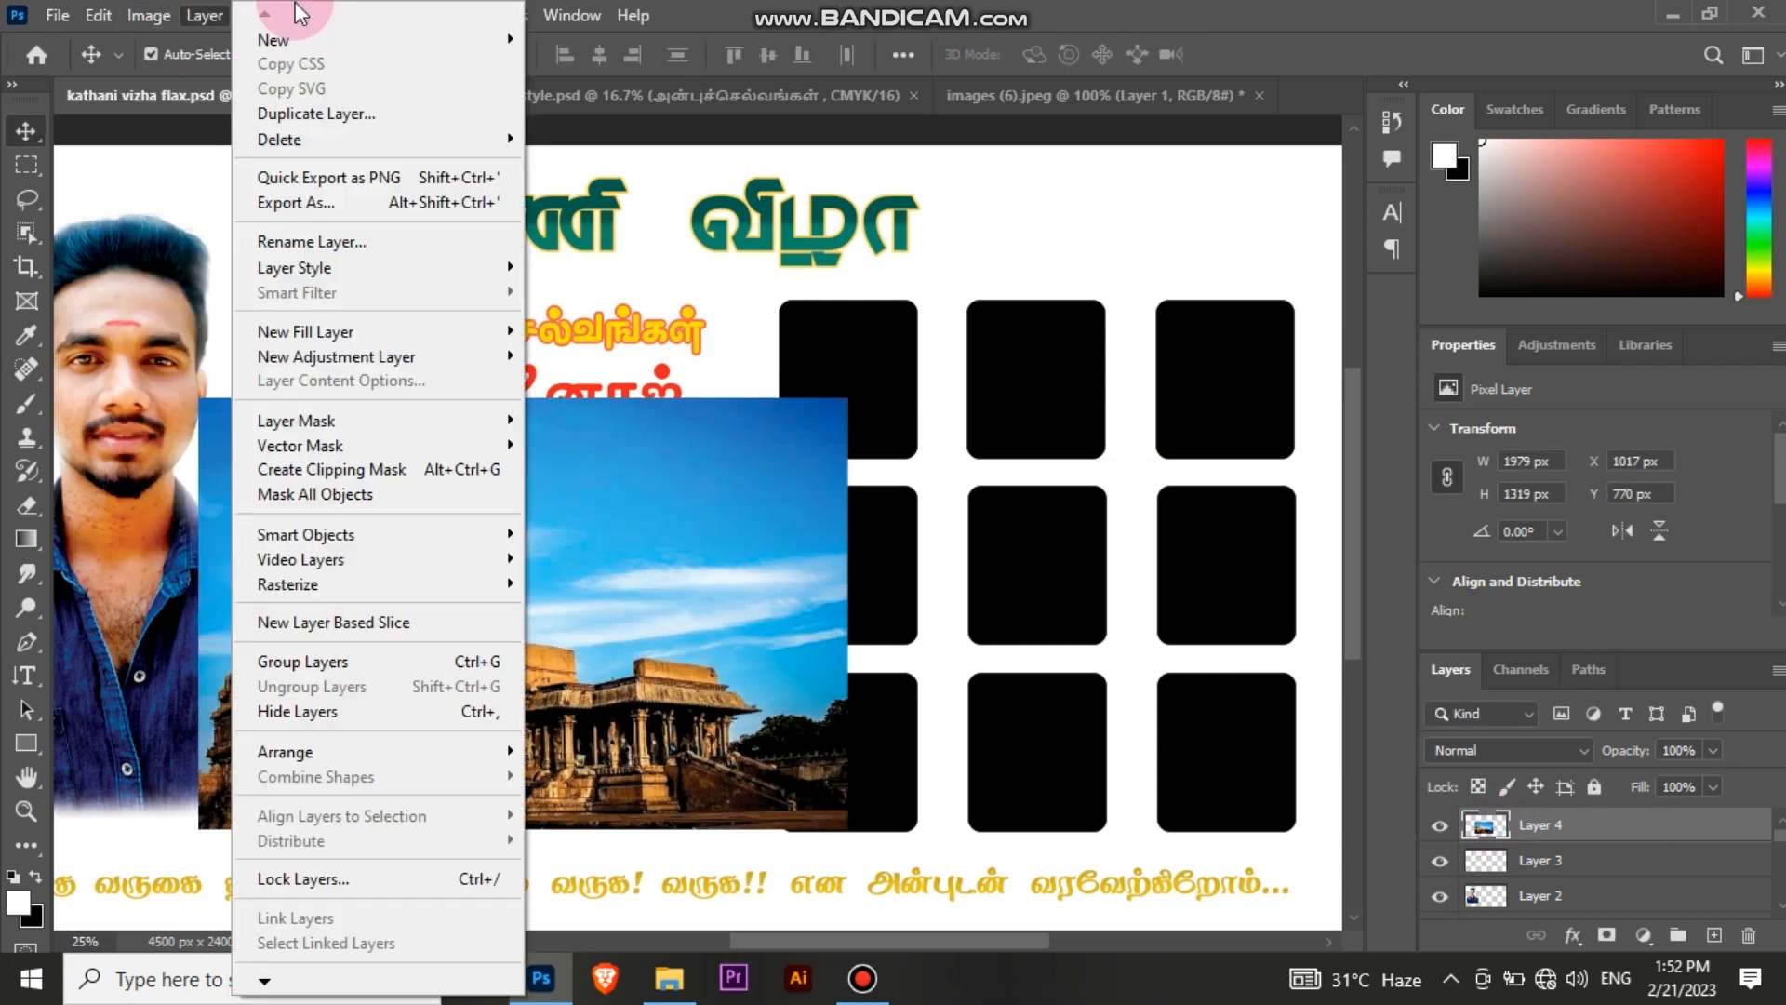
pyautogui.moveTo(458, 427)
pyautogui.click(577, 440)
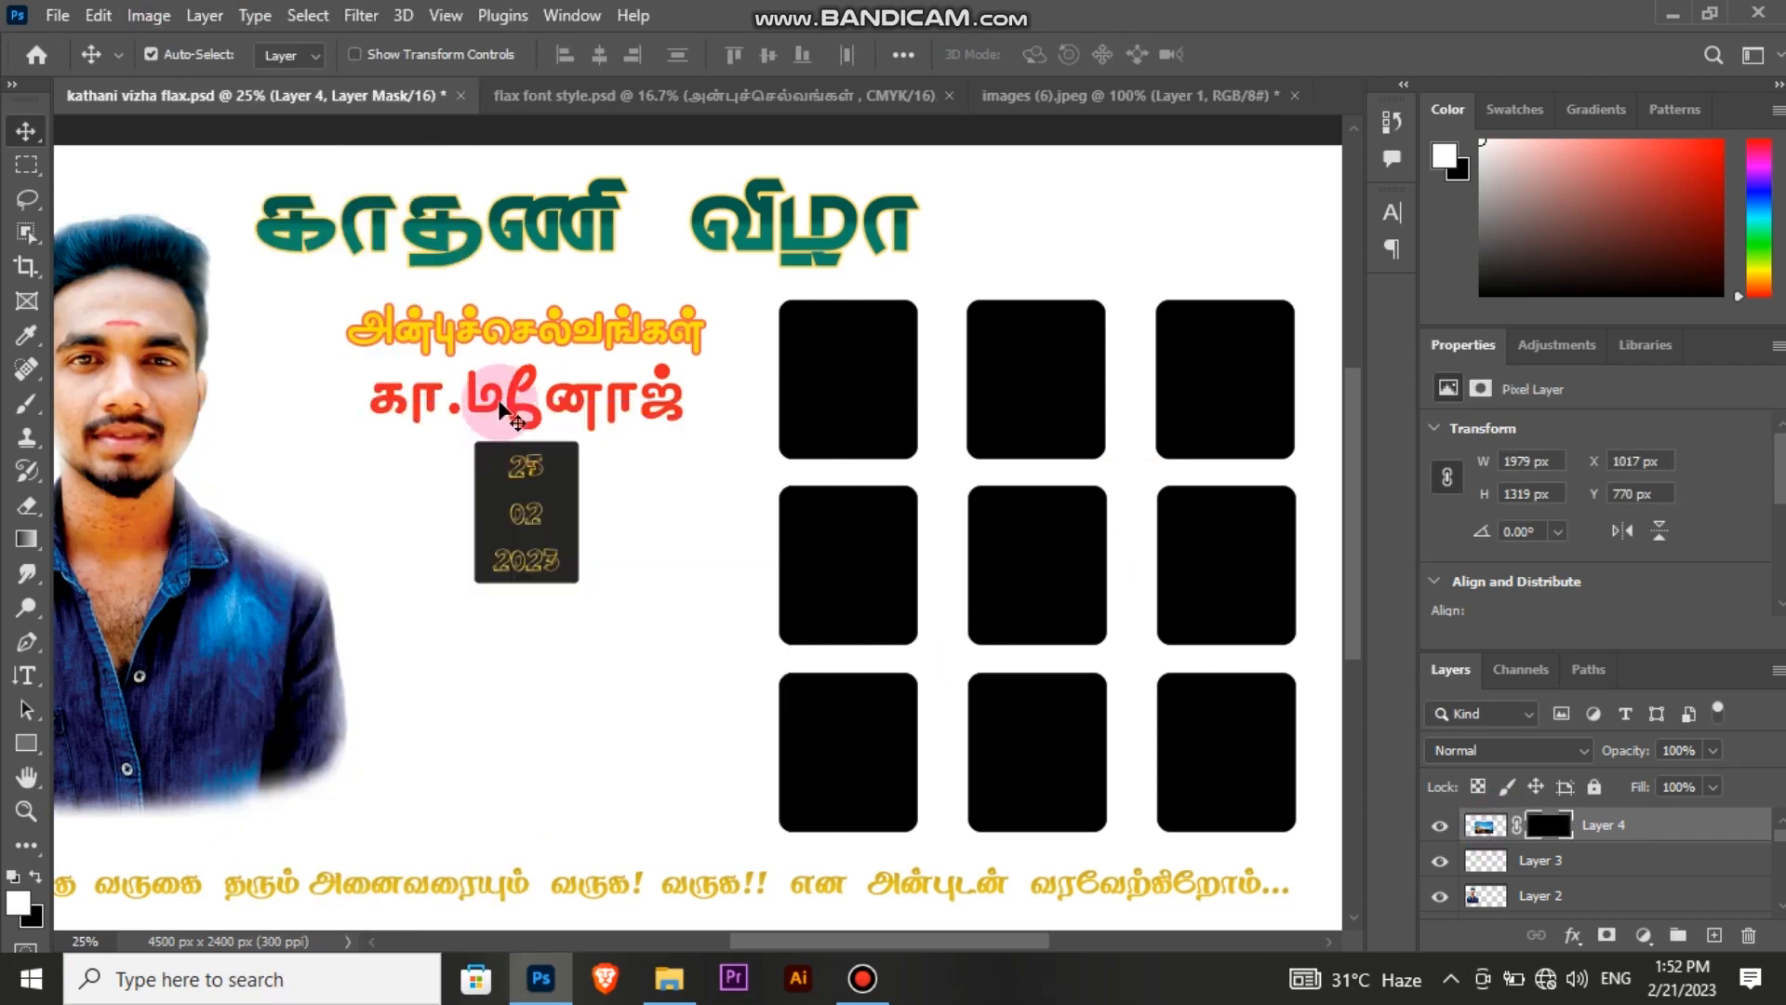
pyautogui.press('b')
pyautogui.rightClick(495, 670)
pyautogui.moveTo(463, 638)
pyautogui.mouseDown()
pyautogui.moveTo(535, 622)
pyautogui.moveTo(498, 630)
pyautogui.moveTo(559, 642)
pyautogui.mouseUp()
pyautogui.rightClick(572, 642)
pyautogui.moveTo(842, 546); pyautogui.dragTo(851, 547)
pyautogui.moveTo(400, 586)
pyautogui.mouseDown()
pyautogui.moveTo(405, 539)
pyautogui.moveTo(314, 496)
pyautogui.moveTo(380, 472)
pyautogui.moveTo(354, 616)
pyautogui.moveTo(258, 540)
pyautogui.moveTo(298, 701)
pyautogui.moveTo(269, 681)
pyautogui.moveTo(324, 767)
pyautogui.moveTo(361, 786)
pyautogui.moveTo(456, 716)
pyautogui.moveTo(503, 725)
pyautogui.moveTo(521, 625)
pyautogui.moveTo(485, 495)
pyautogui.moveTo(432, 634)
pyautogui.moveTo(549, 786)
pyautogui.moveTo(596, 708)
pyautogui.moveTo(580, 556)
pyautogui.moveTo(629, 673)
pyautogui.moveTo(664, 634)
pyautogui.moveTo(498, 746)
pyautogui.moveTo(665, 756)
pyautogui.moveTo(723, 800)
pyautogui.moveTo(746, 763)
pyautogui.moveTo(586, 649)
pyautogui.moveTo(422, 771)
pyautogui.moveTo(446, 747)
pyautogui.moveTo(351, 676)
pyautogui.moveTo(314, 770)
pyautogui.moveTo(273, 622)
pyautogui.moveTo(333, 457)
pyautogui.moveTo(291, 512)
pyautogui.moveTo(372, 679)
pyautogui.moveTo(465, 751)
pyautogui.mouseUp()
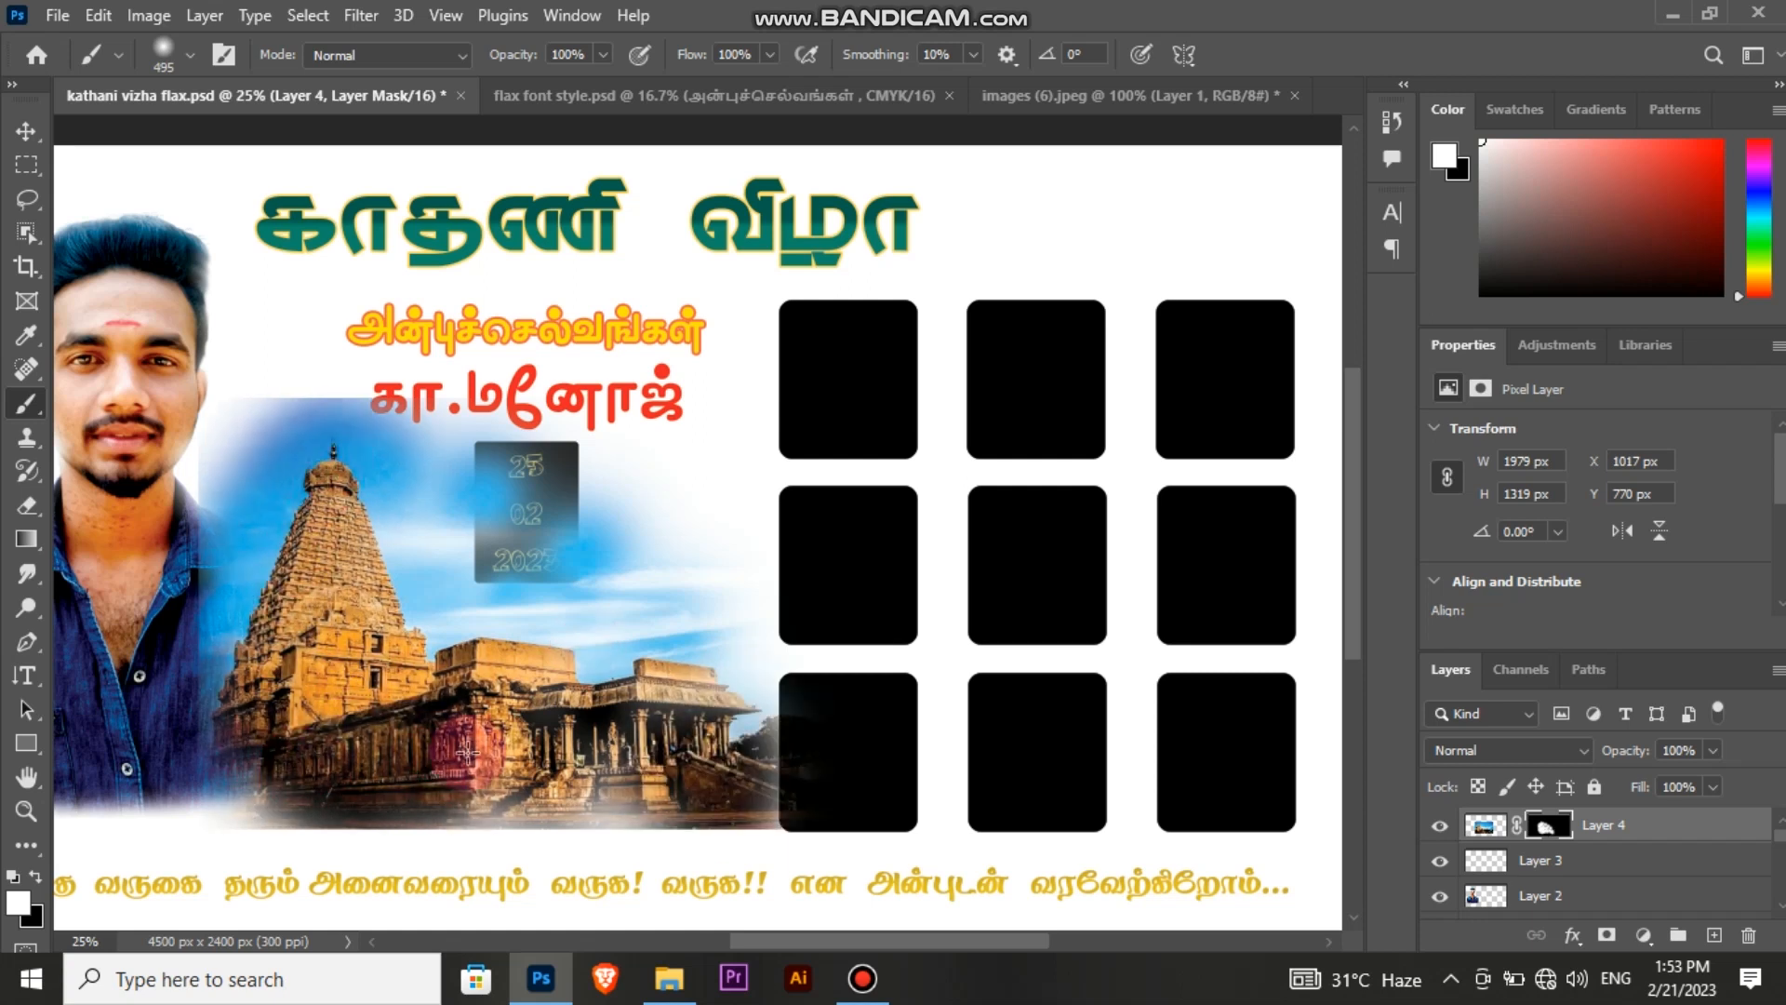
# Step: Soften the top and bottom edges of the temple on its mask with a 259 px eraser, undoing the last stroke
pyautogui.click(26, 506)
pyautogui.moveTo(239, 349)
pyautogui.mouseDown()
pyautogui.moveTo(463, 382)
pyautogui.moveTo(428, 372)
pyautogui.mouseUp()
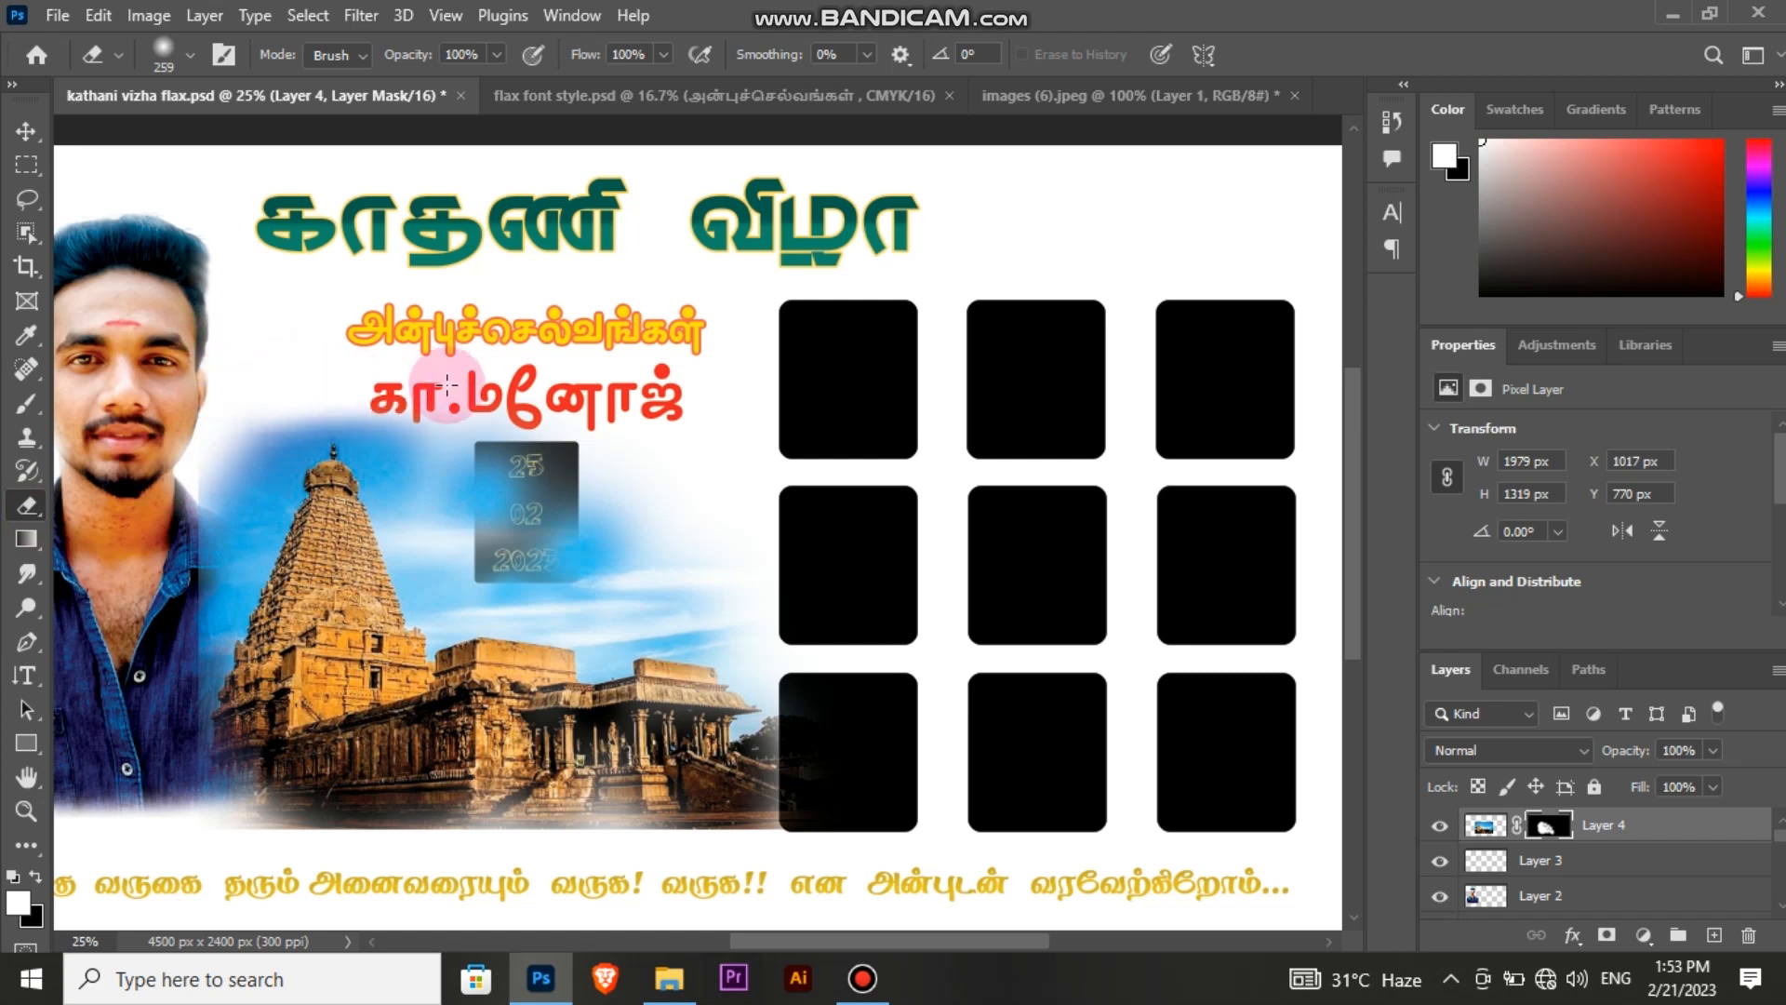
pyautogui.moveTo(785, 797)
pyautogui.mouseDown()
pyautogui.moveTo(710, 844)
pyautogui.moveTo(267, 801)
pyautogui.moveTo(275, 841)
pyautogui.moveTo(826, 844)
pyautogui.moveTo(344, 846)
pyautogui.moveTo(750, 847)
pyautogui.moveTo(820, 812)
pyautogui.mouseUp()
pyautogui.hotkey('ctrl', 'z')
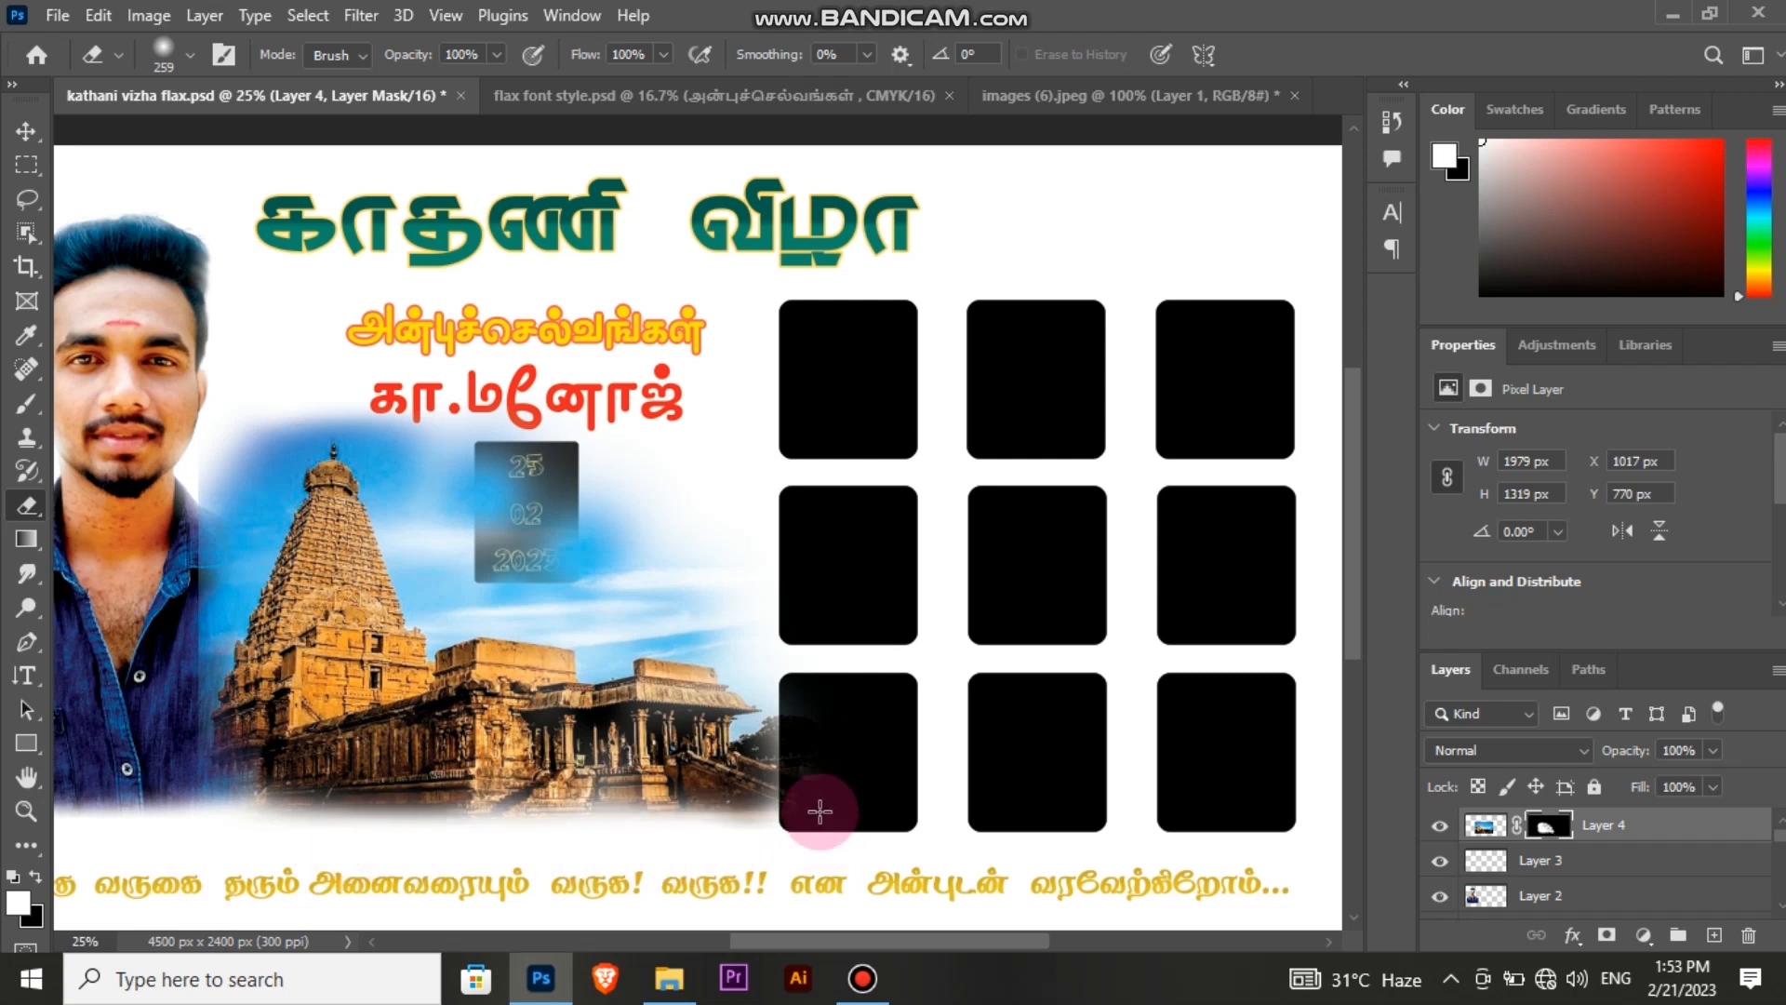
# Step: Reposition the masked temple image beside the man's photo at about X 1305 px, Y 768 px
pyautogui.press('v')
pyautogui.moveTo(385, 656)
pyautogui.mouseDown()
pyautogui.moveTo(427, 624)
pyautogui.moveTo(454, 666)
pyautogui.moveTo(433, 633)
pyautogui.moveTo(394, 655)
pyautogui.moveTo(415, 577)
pyautogui.moveTo(331, 511)
pyautogui.moveTo(248, 487)
pyautogui.moveTo(277, 686)
pyautogui.moveTo(201, 784)
pyautogui.moveTo(264, 521)
pyautogui.moveTo(286, 575)
pyautogui.mouseUp()
pyautogui.click(28, 509)
pyautogui.hotkey('ctrl', 't')
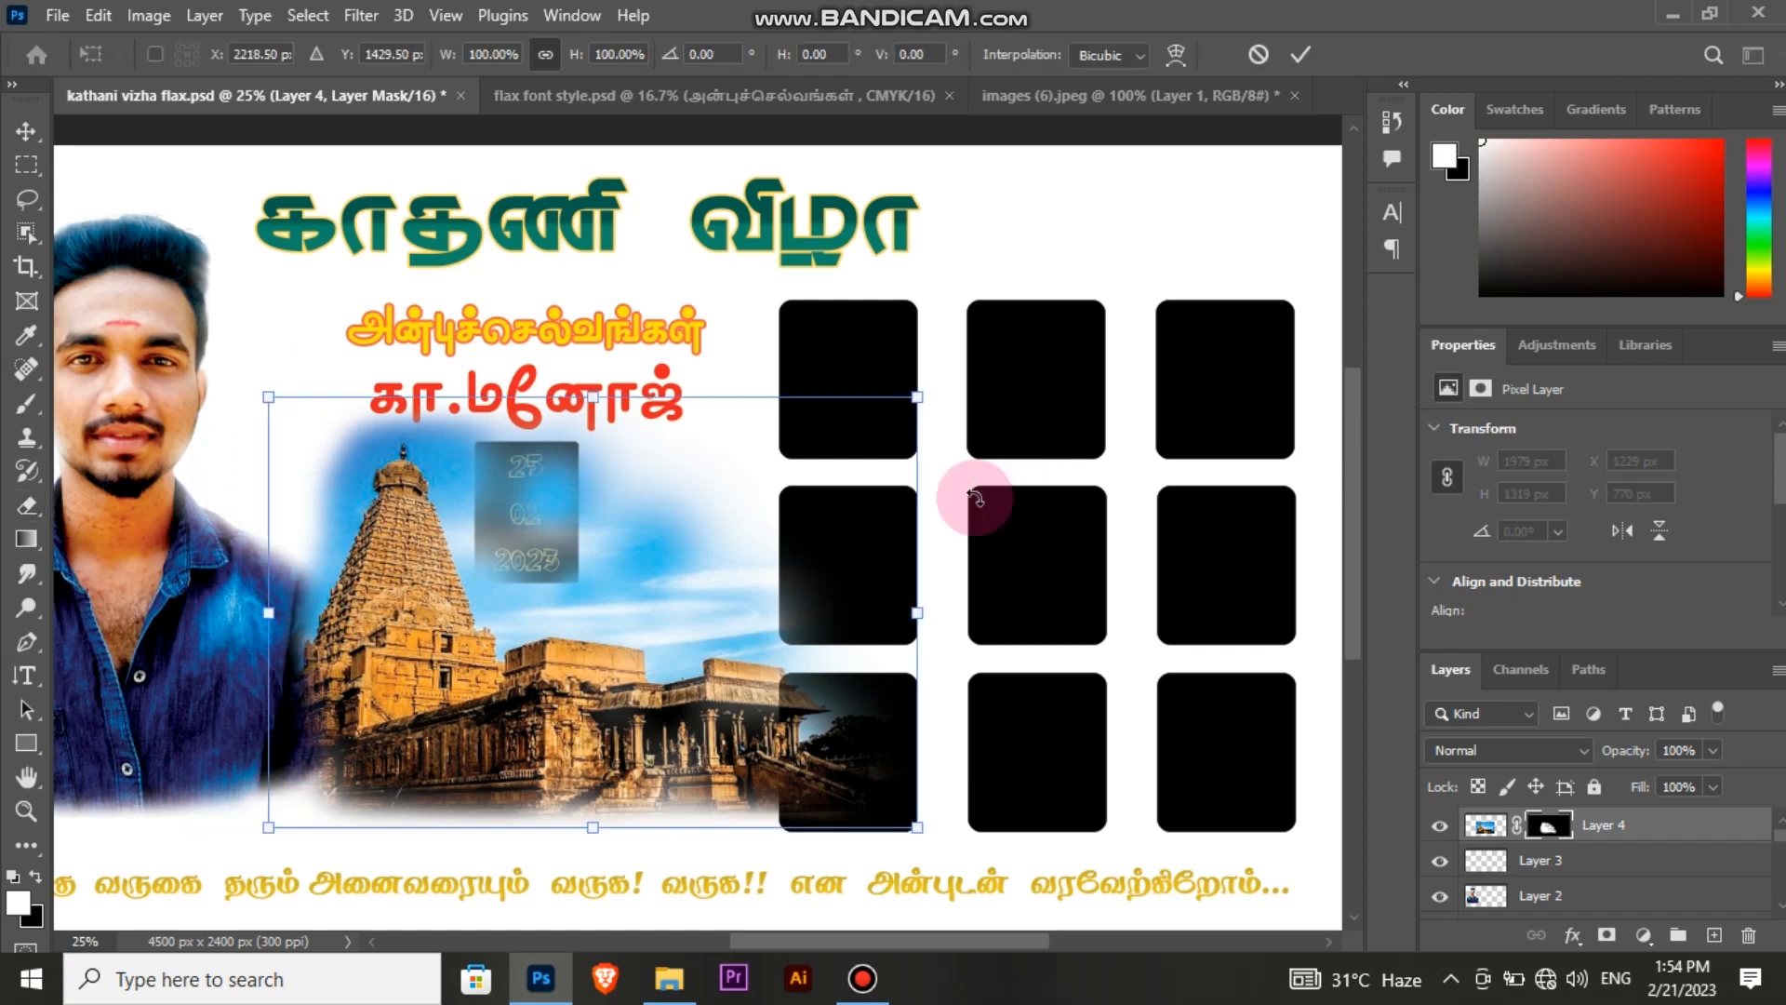
pyautogui.click(481, 594)
pyautogui.moveTo(478, 583); pyautogui.dragTo(558, 547)
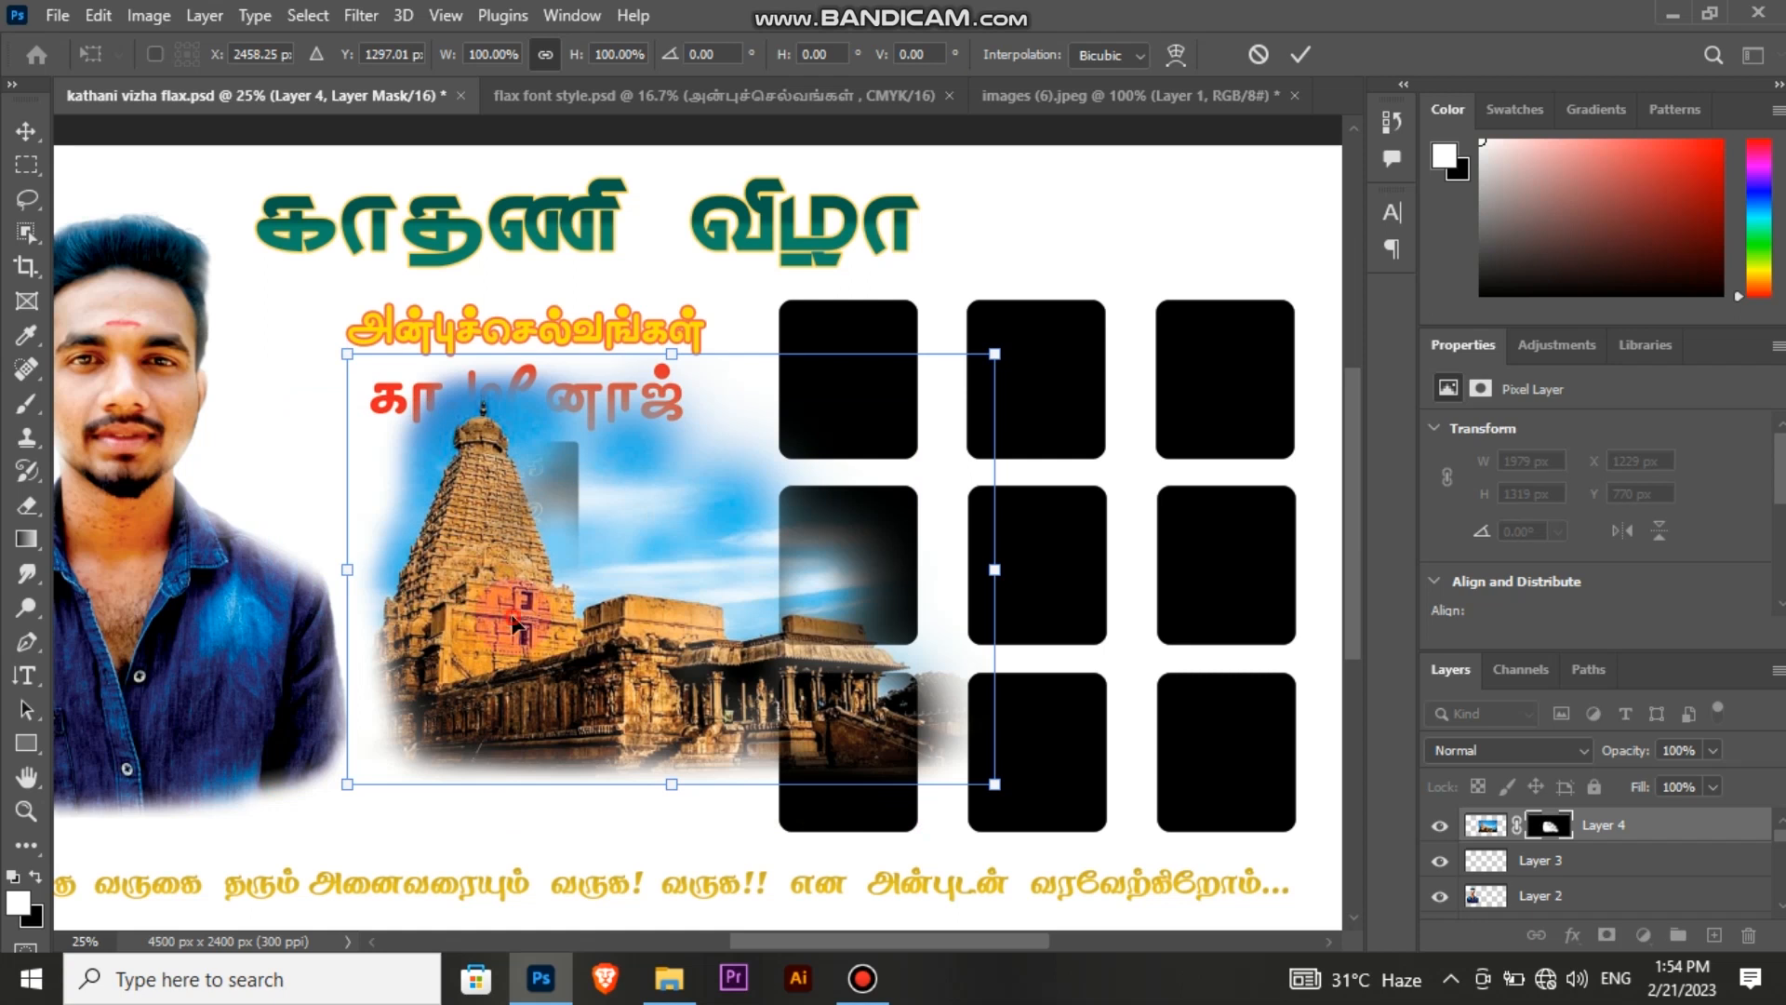
pyautogui.press('Return')
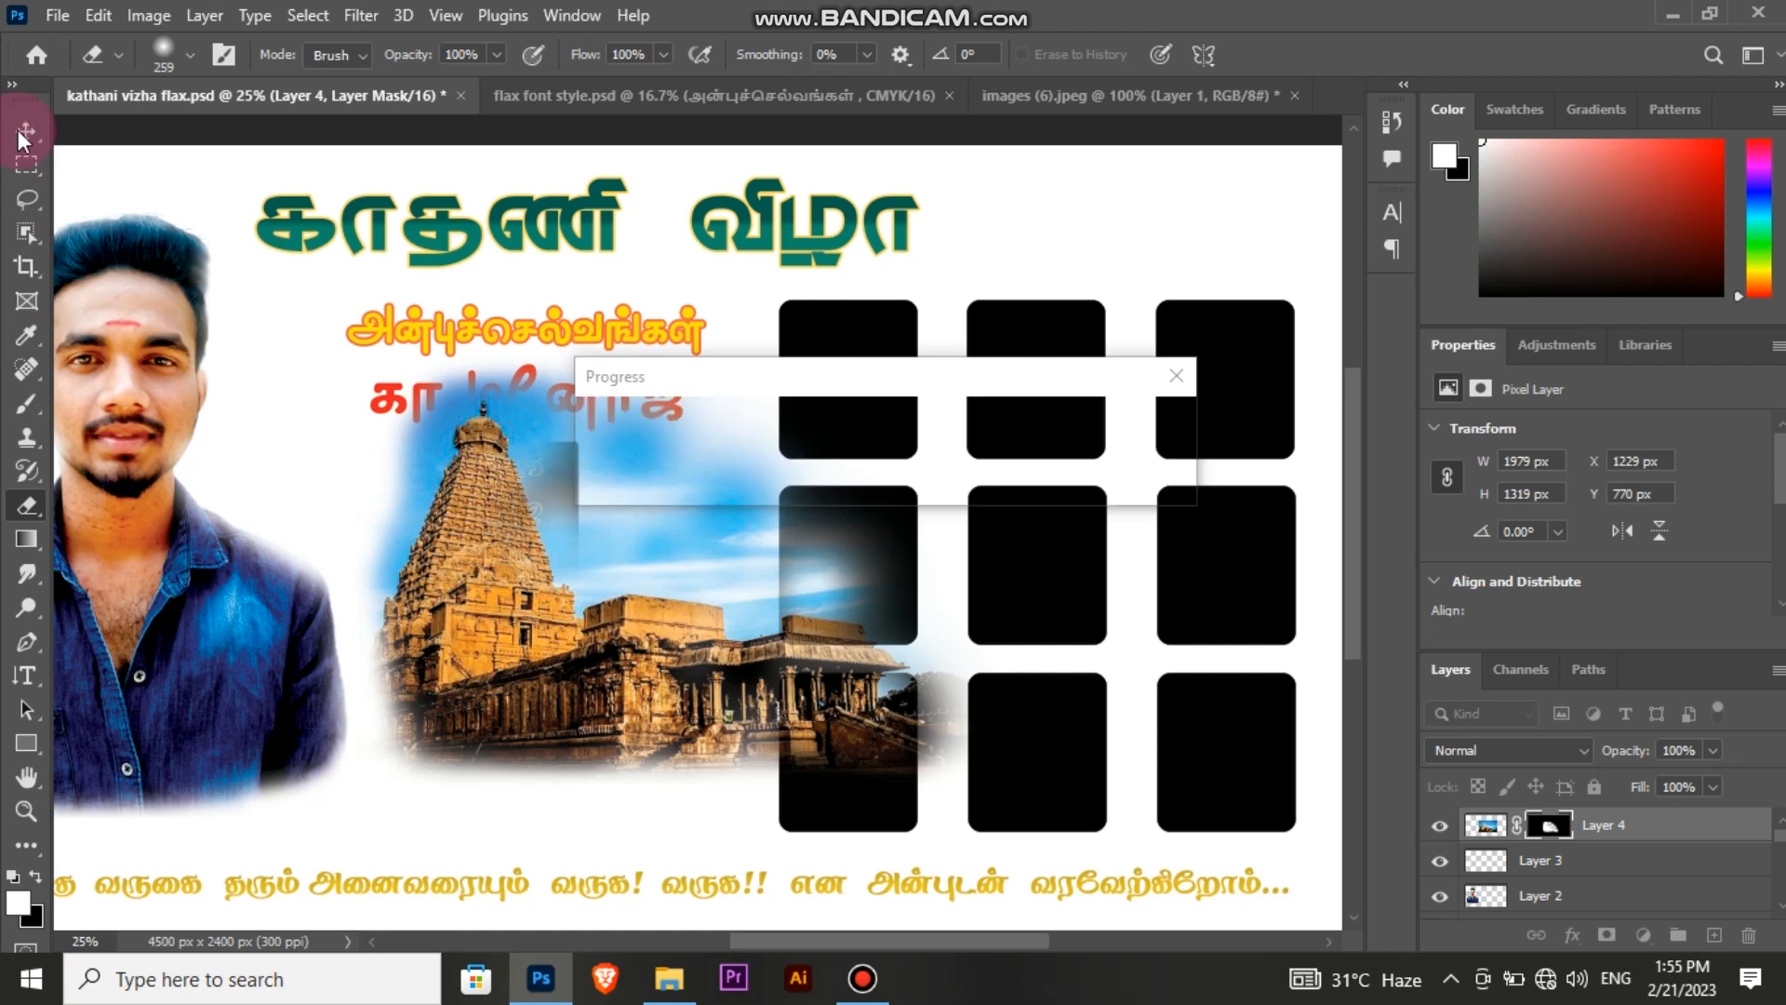
pyautogui.click(26, 135)
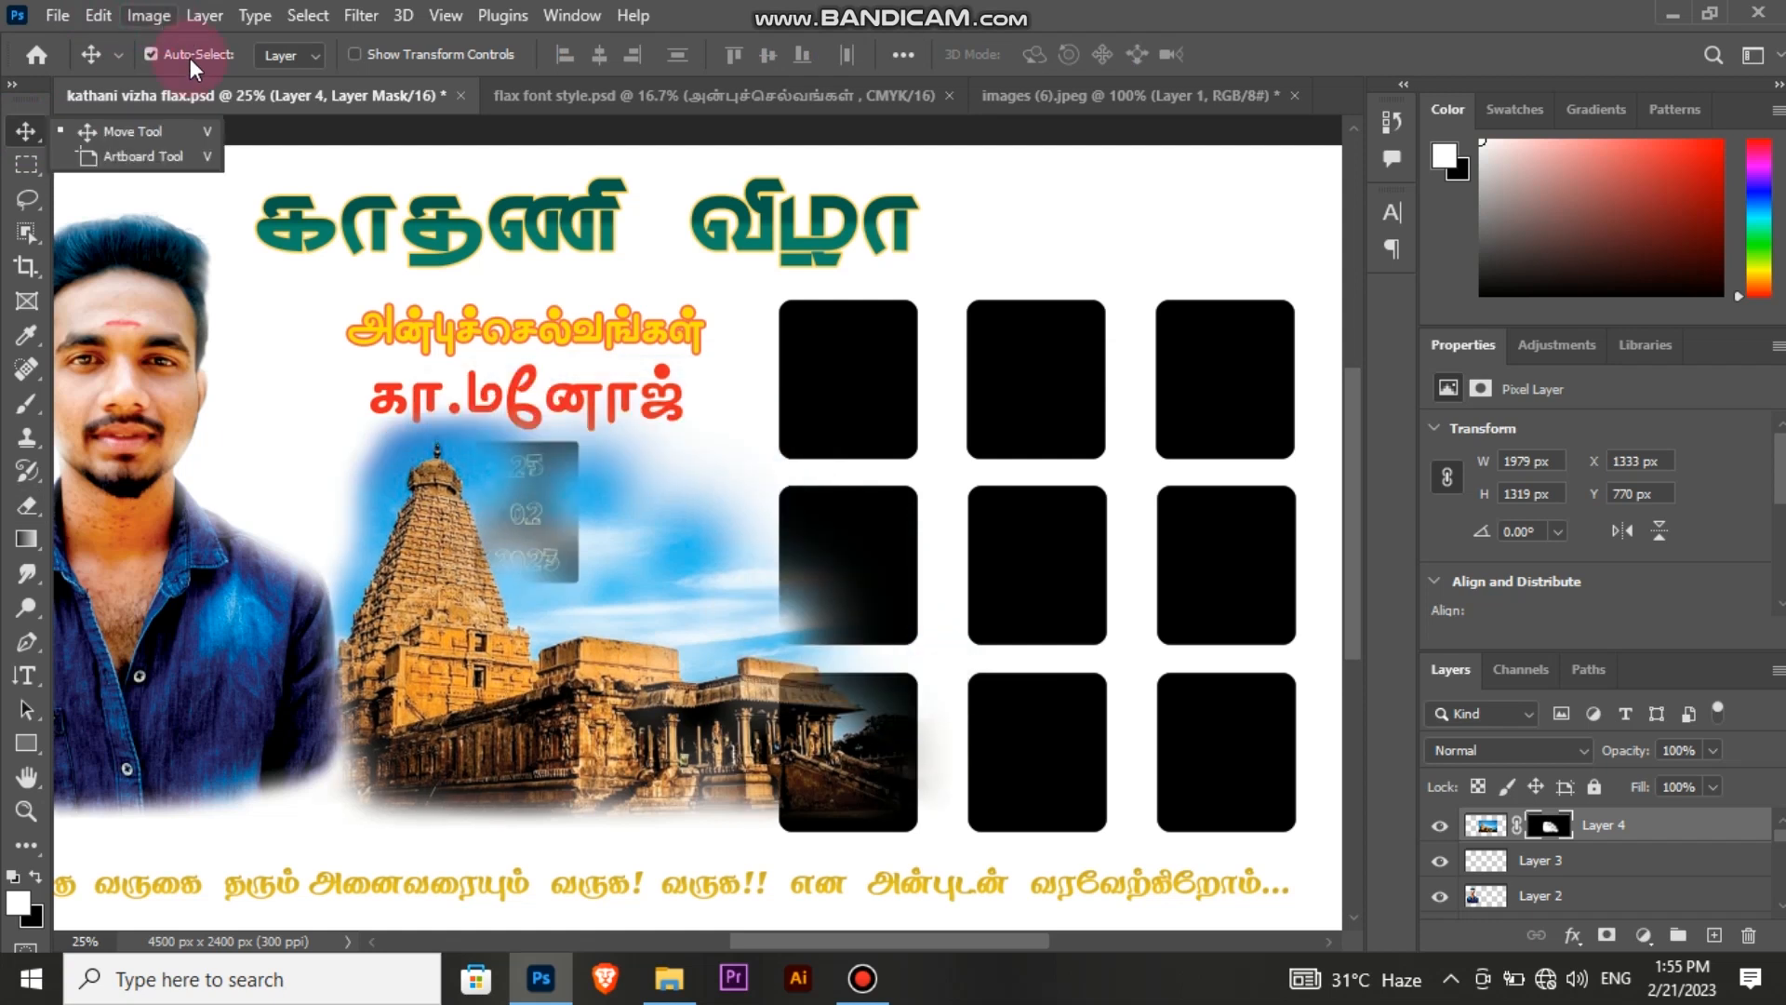
pyautogui.moveTo(426, 607)
pyautogui.mouseDown()
pyautogui.moveTo(375, 620)
pyautogui.moveTo(418, 606)
pyautogui.mouseUp()
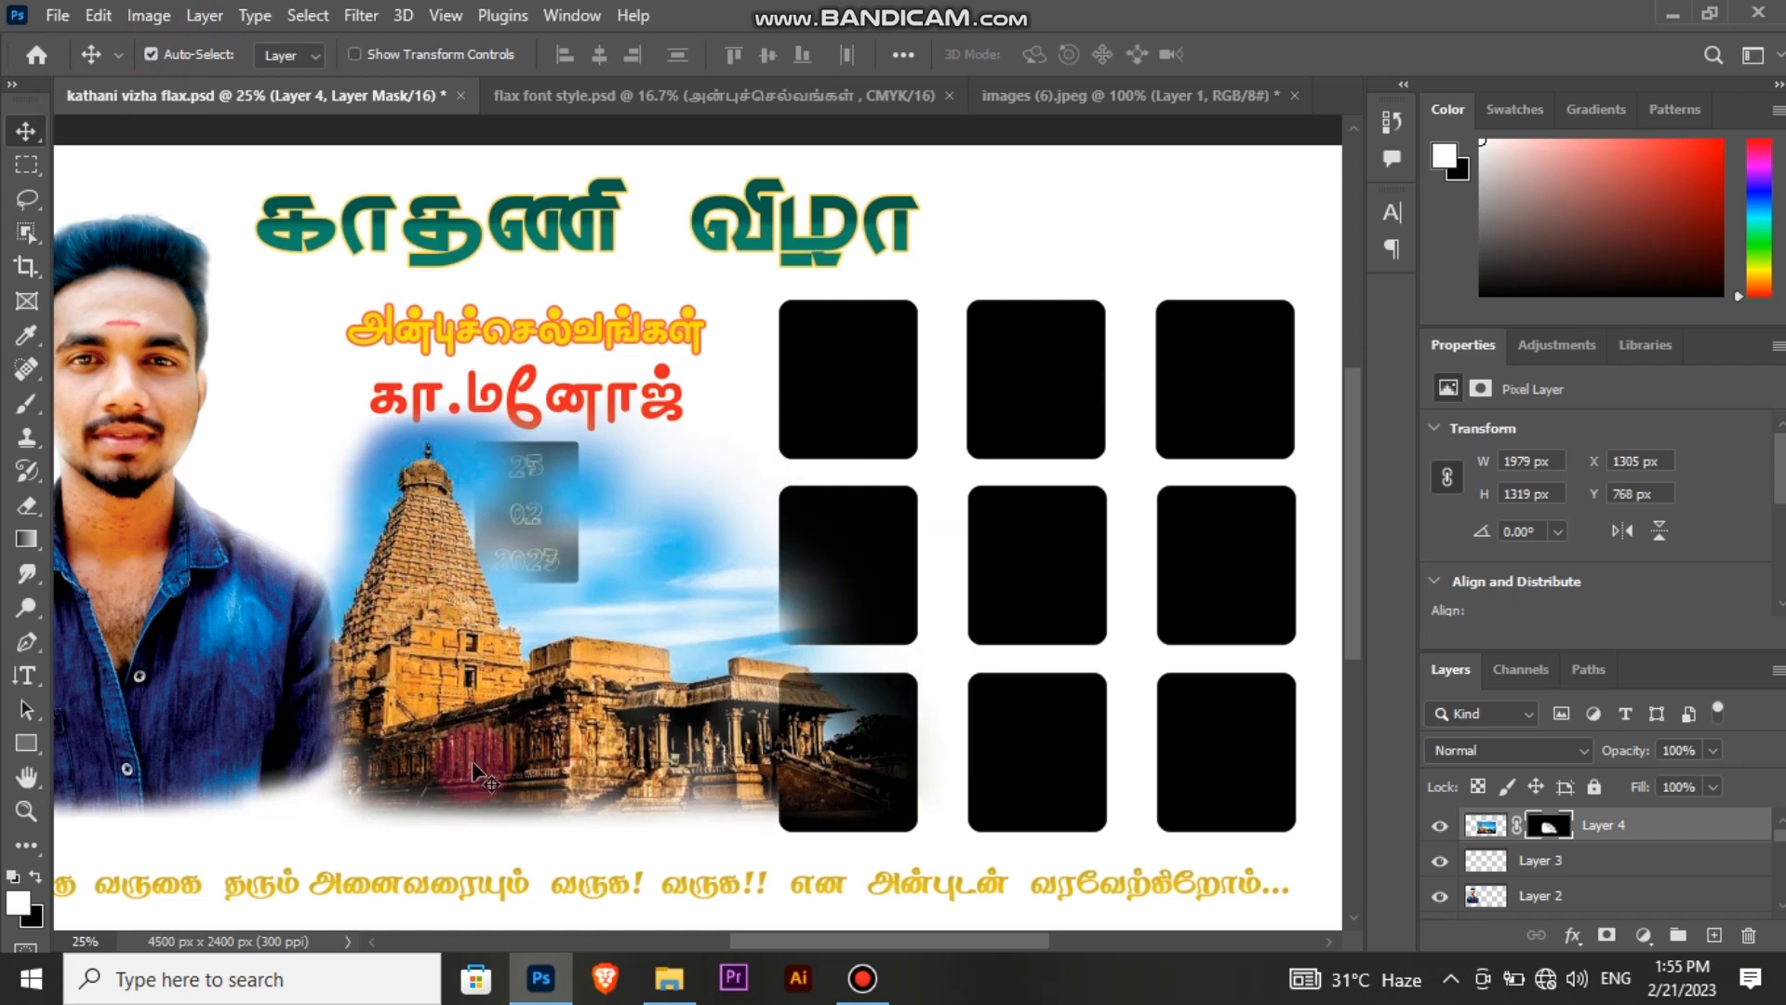
# Step: Lower the temple layer's opacity to 86% and move it directly above the Background layer, behind the date block and photo frames
pyautogui.click(1621, 837)
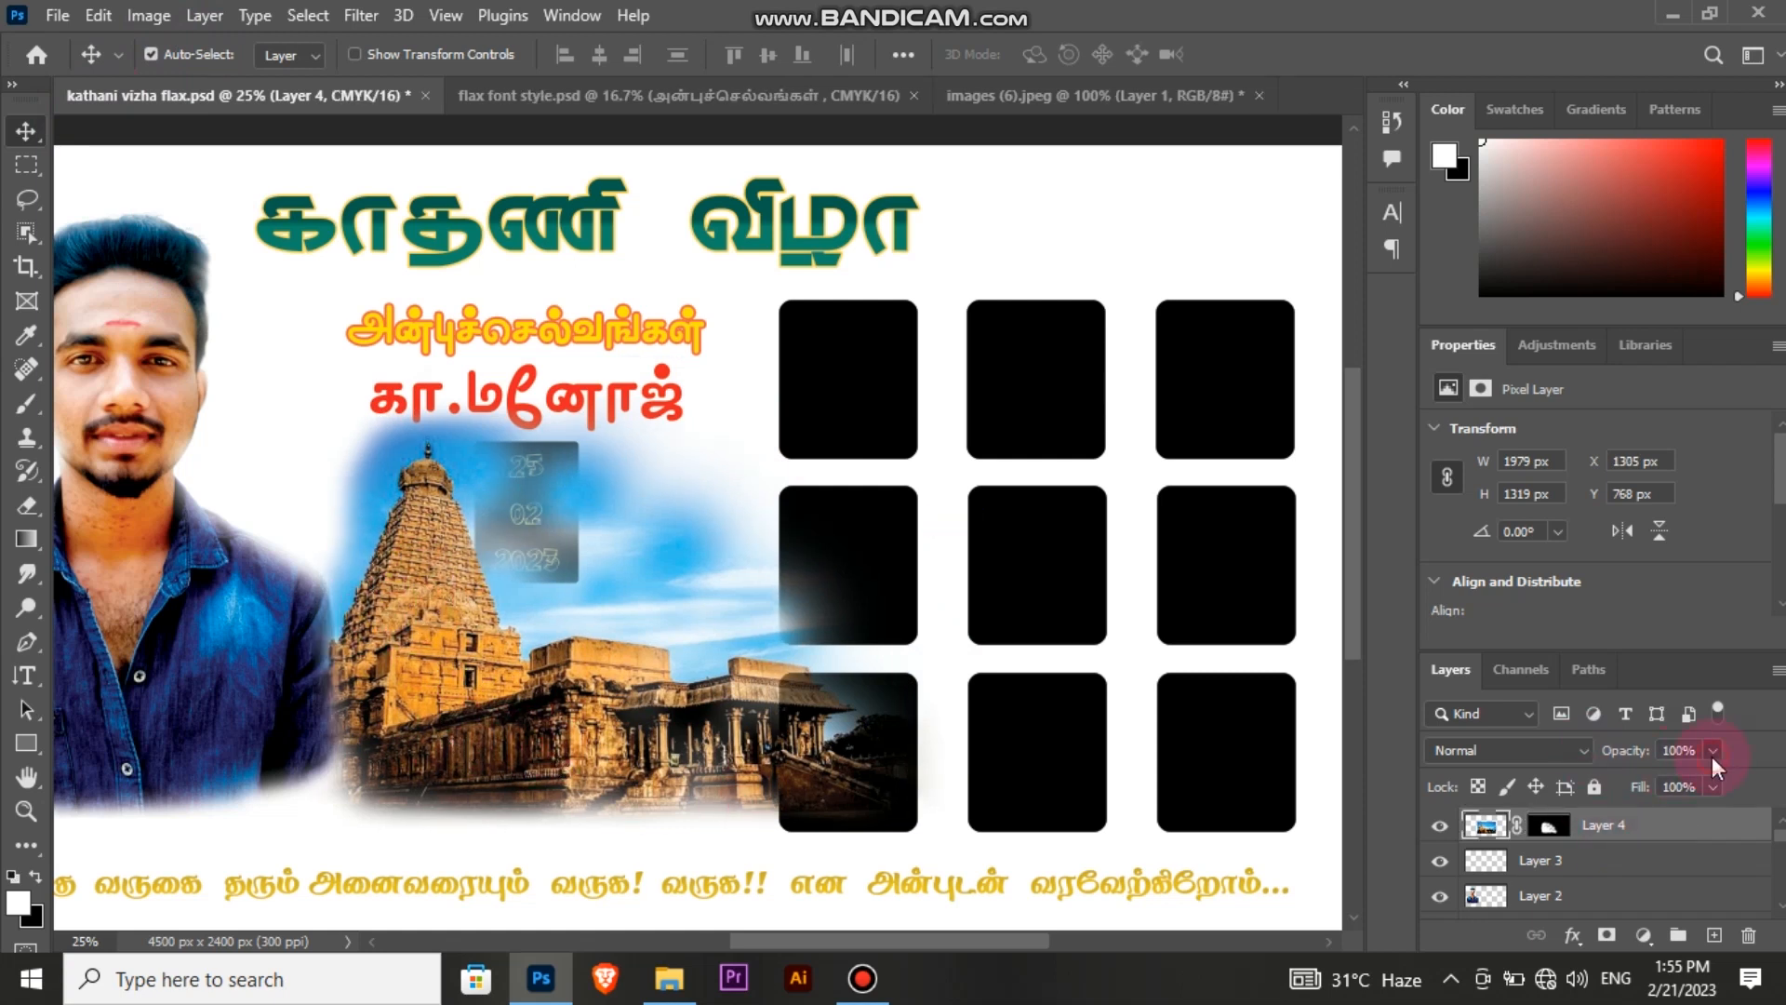
pyautogui.click(1712, 752)
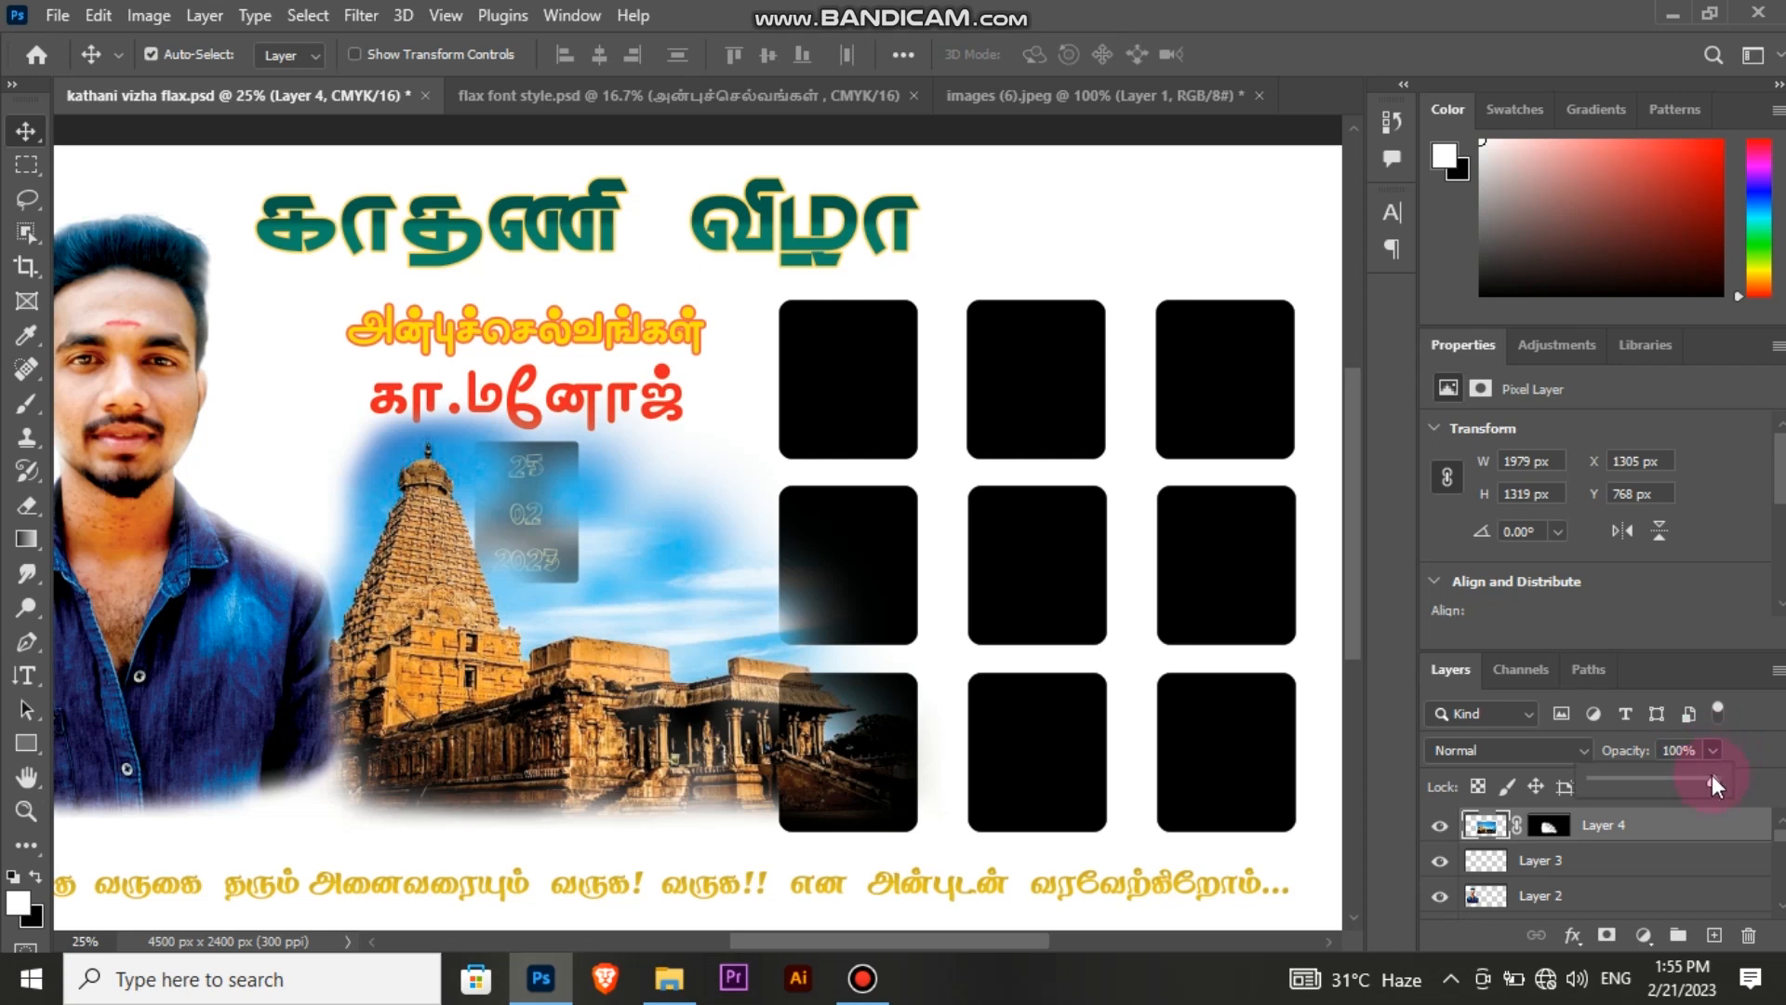
pyautogui.click(1169, 173)
pyautogui.click(555, 466)
pyautogui.moveTo(1650, 824)
pyautogui.mouseDown()
pyautogui.moveTo(1694, 921)
pyautogui.moveTo(1644, 925)
pyautogui.moveTo(1649, 870)
pyautogui.mouseUp()
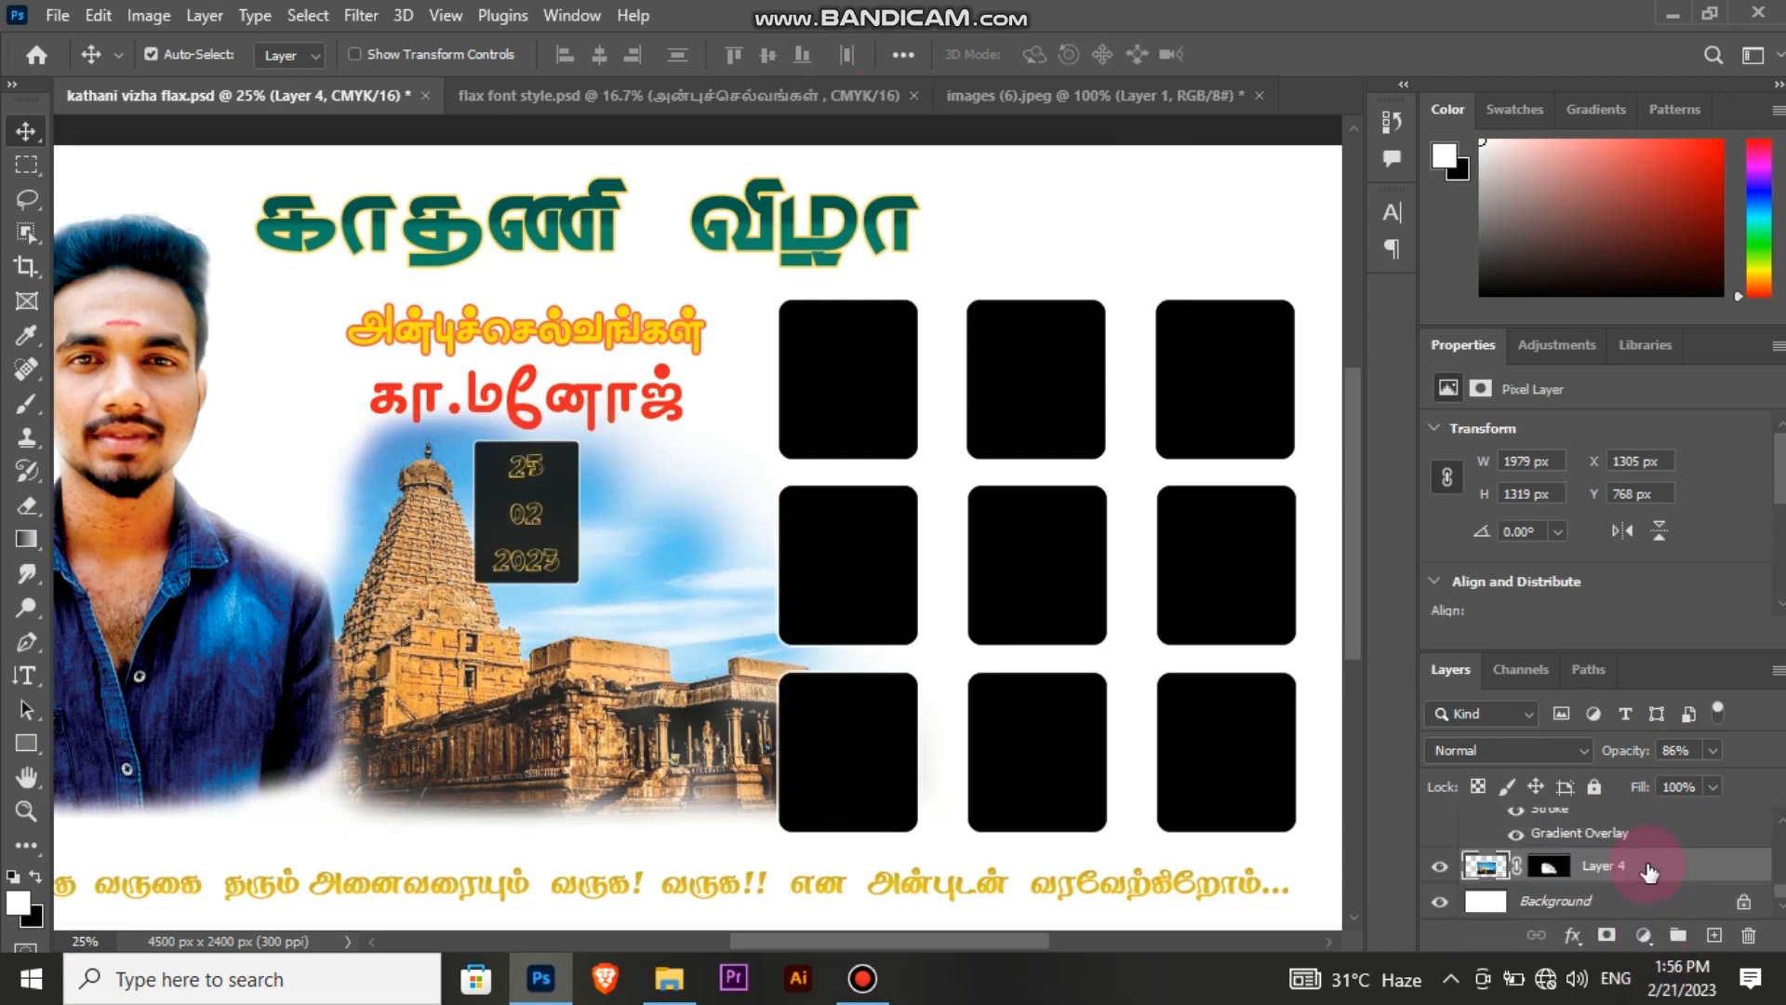
# Step: Scale the temple layer up to 119.59% so that it extends behind the man's photo and the Tamil name
pyautogui.click(569, 538)
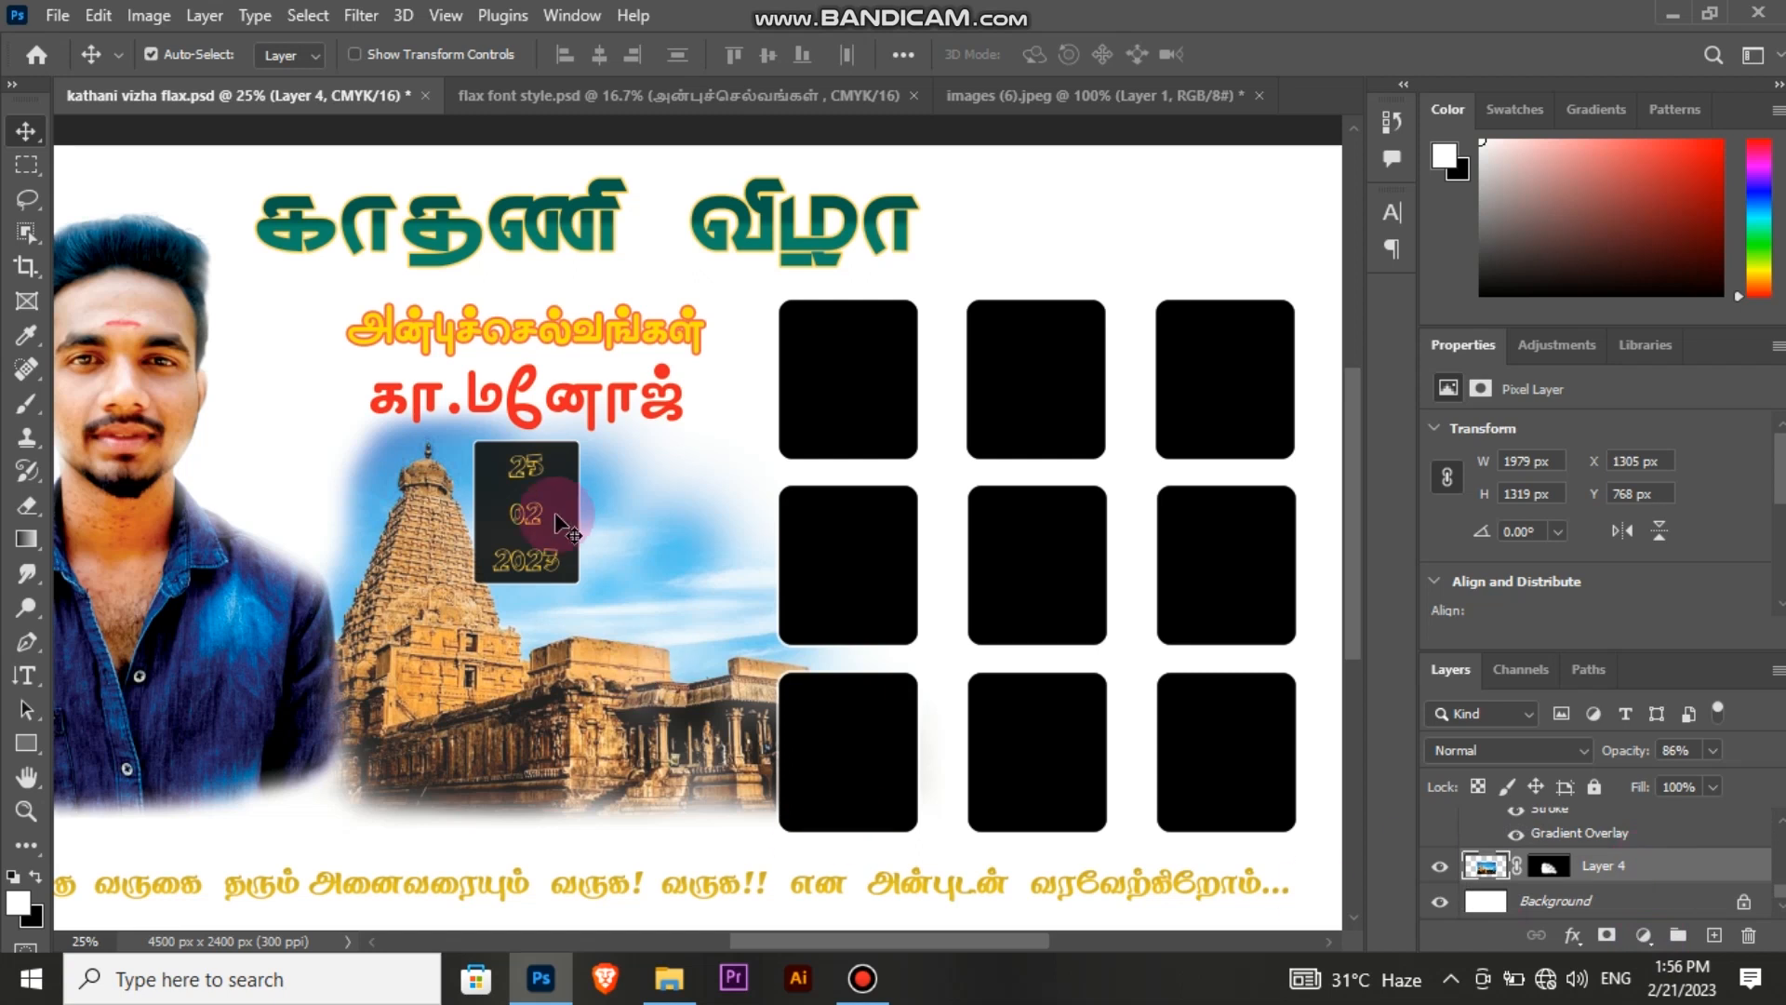
pyautogui.click(554, 513)
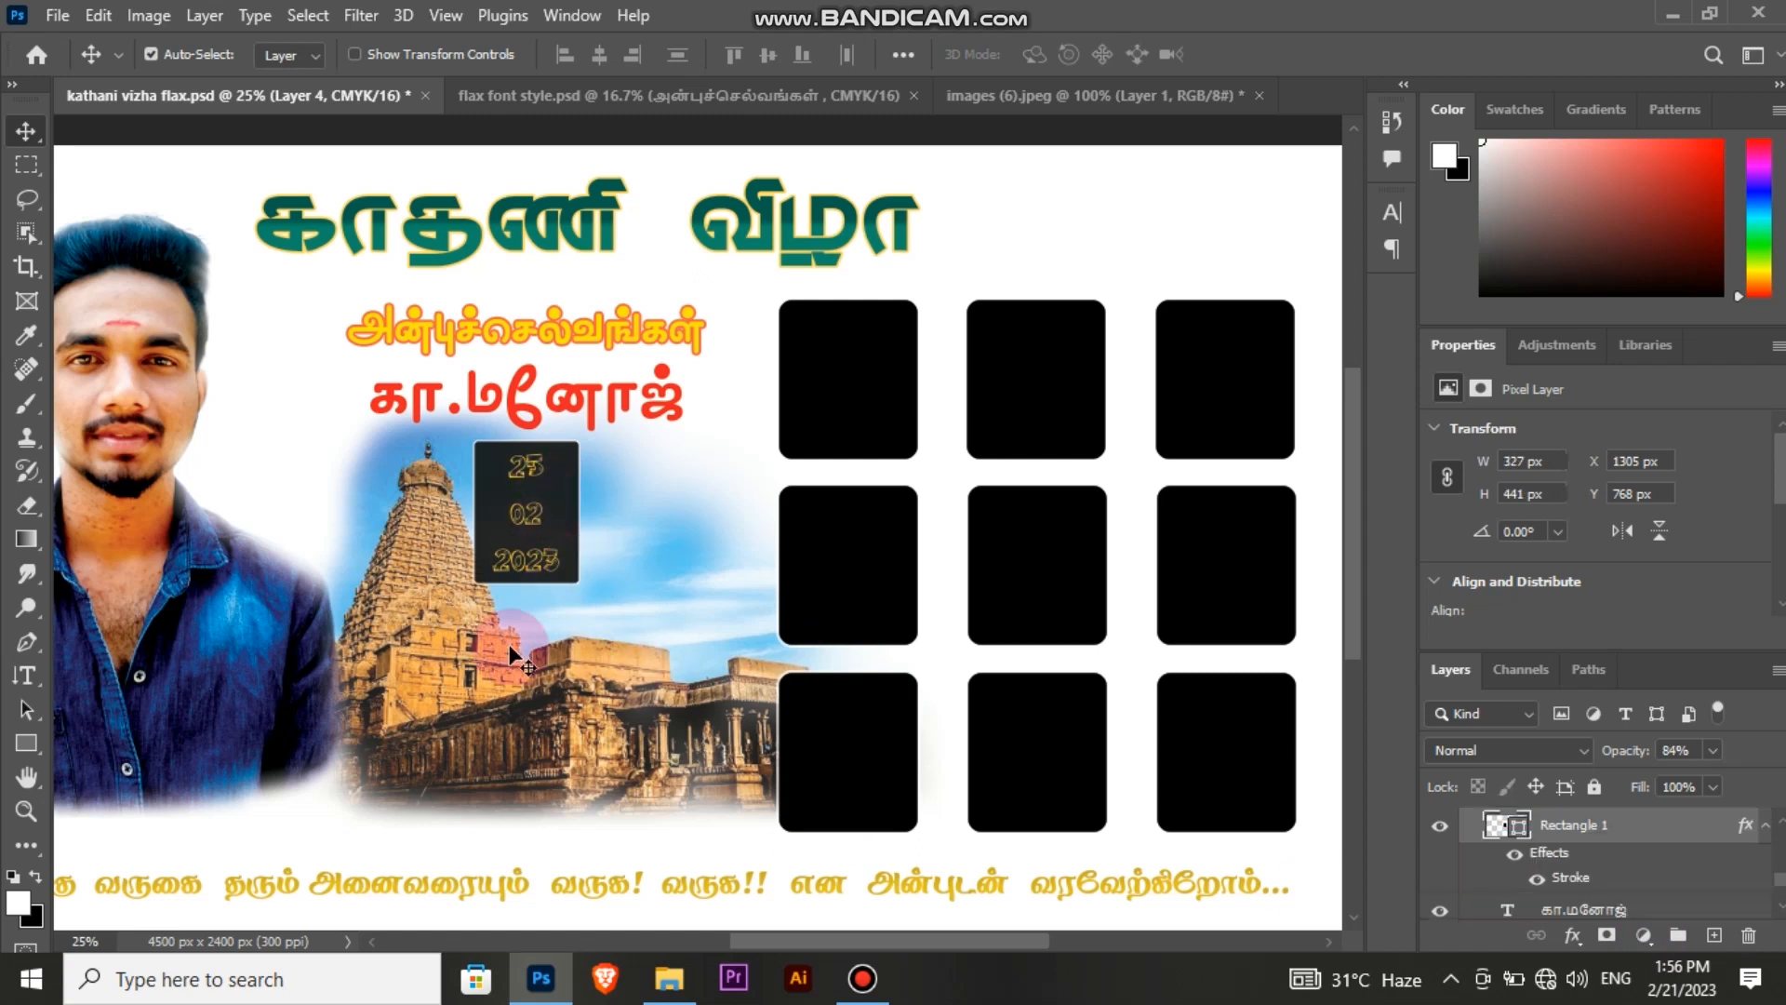
pyautogui.click(360, 473)
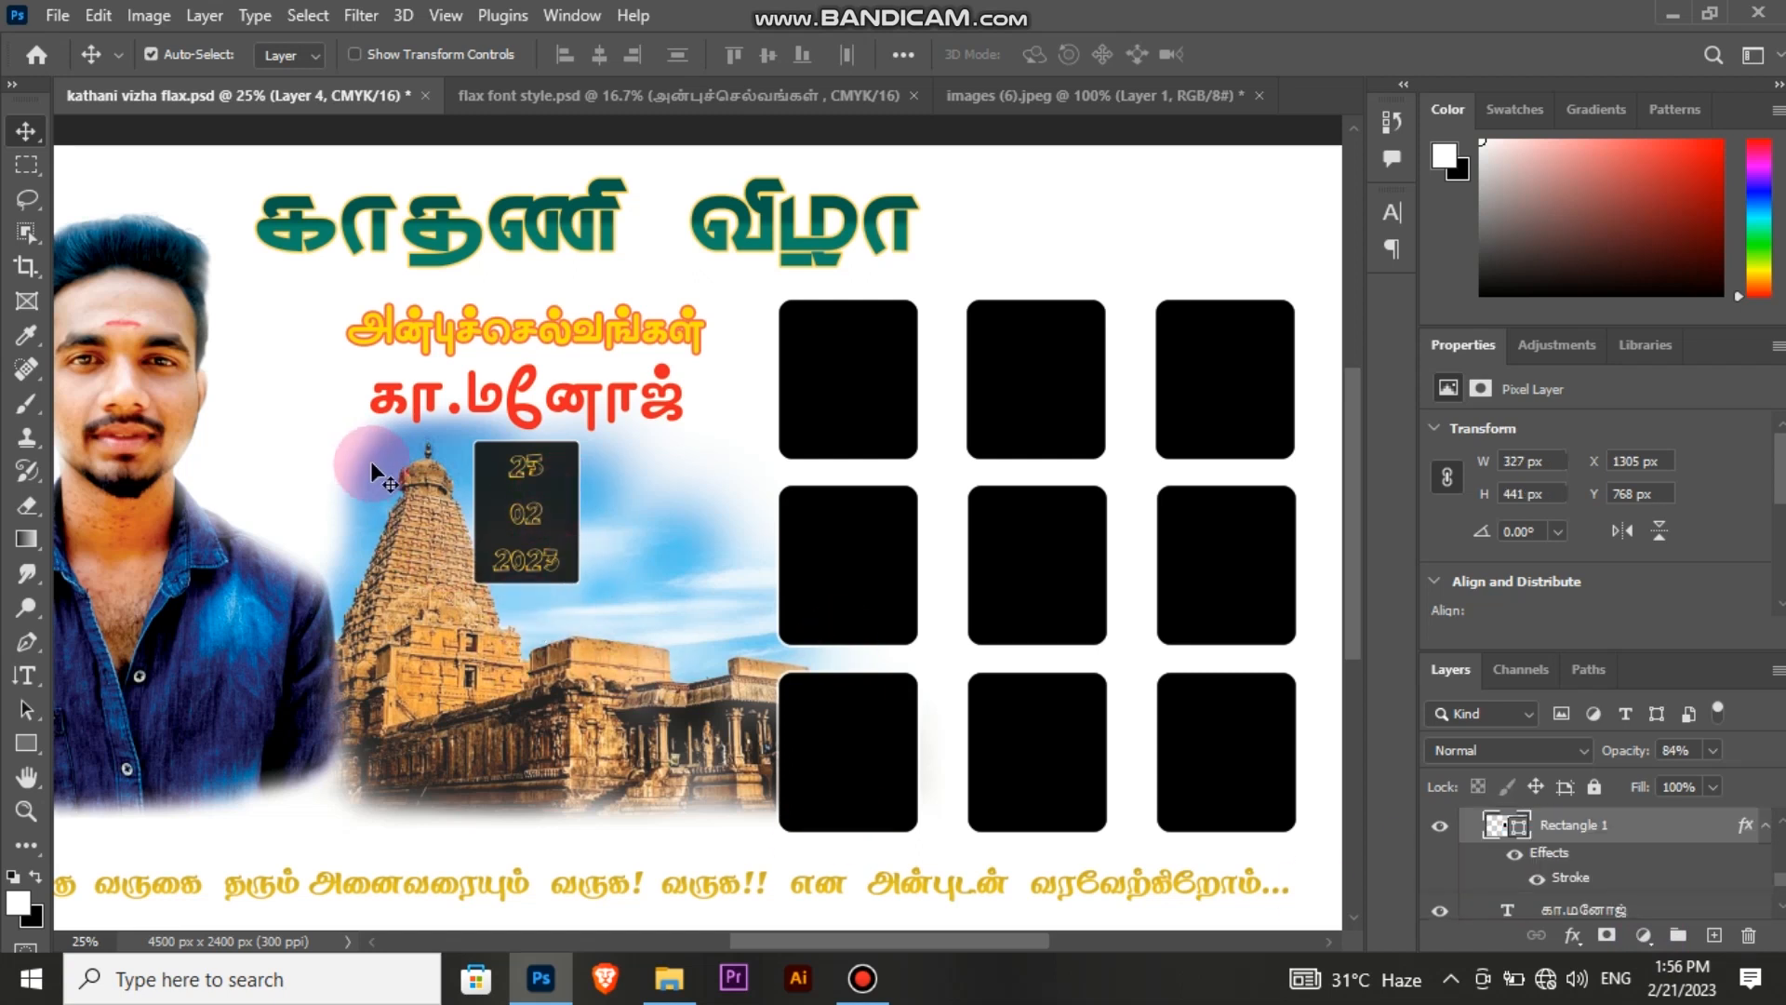
pyautogui.click(446, 579)
pyautogui.hotkey('ctrl', 't')
pyautogui.moveTo(298, 399); pyautogui.dragTo(166, 309)
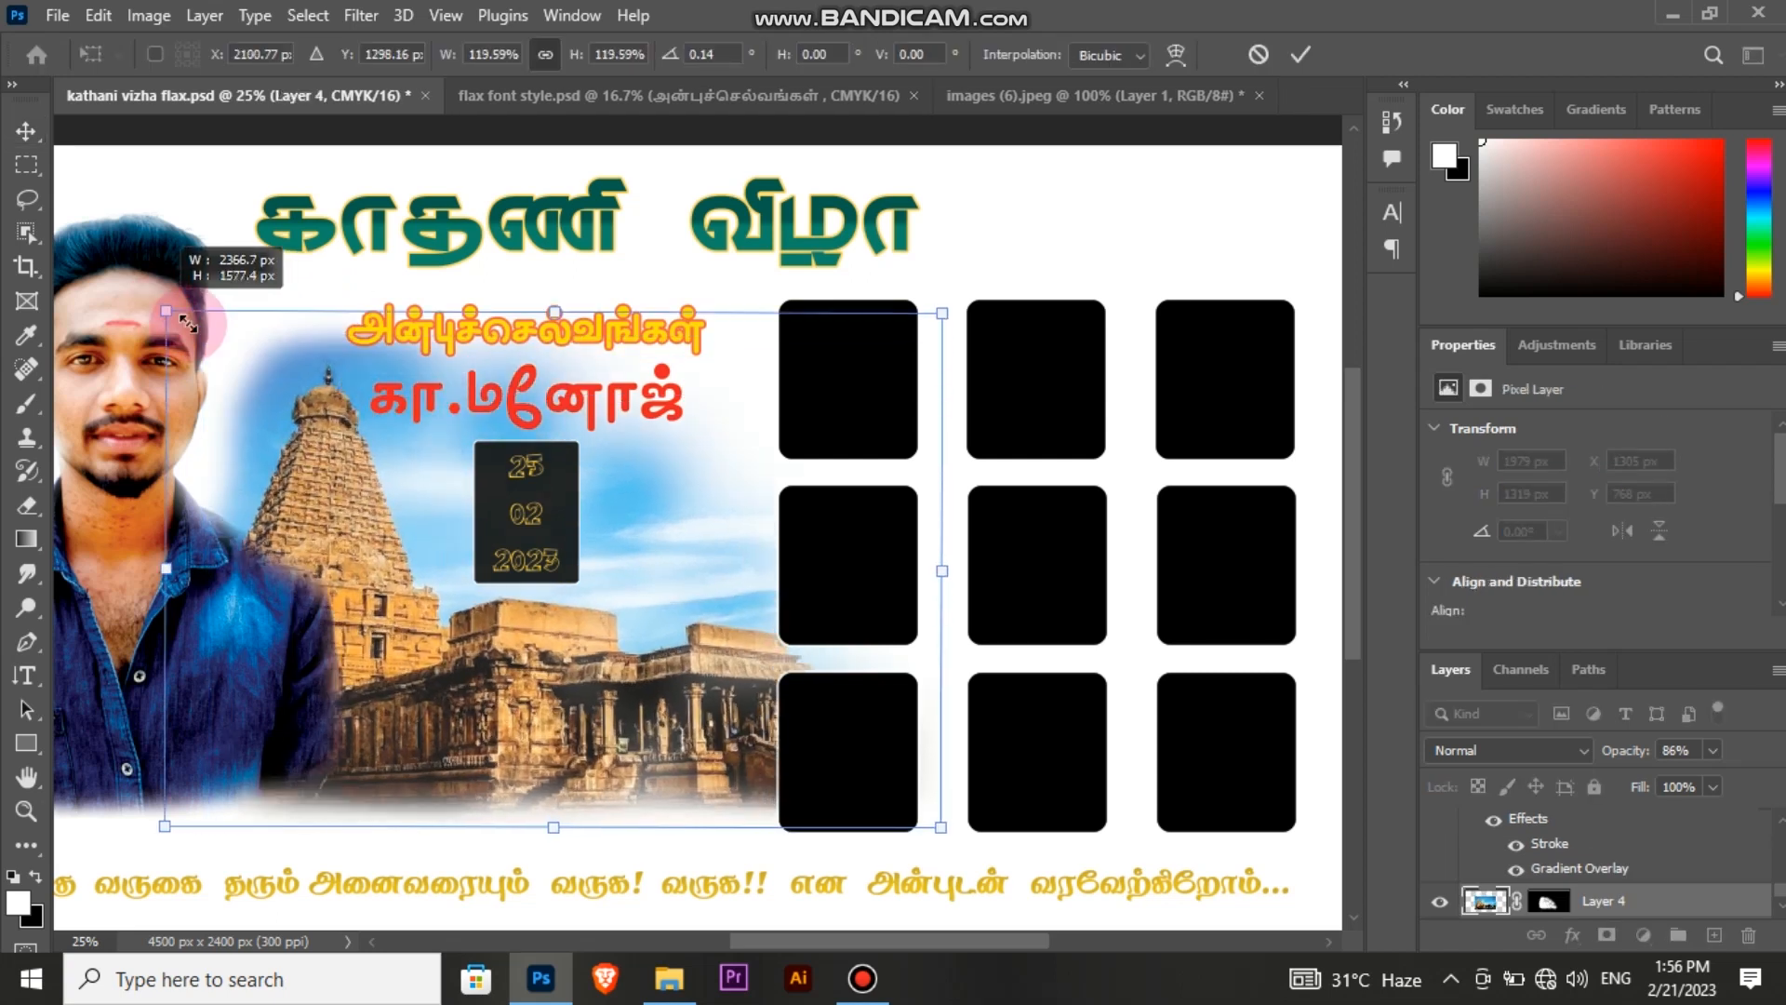
pyautogui.click(1300, 54)
# Step: Set the white inside stroke of the first photo frame, Rectangle 2, to 20 px
pyautogui.click(1665, 858)
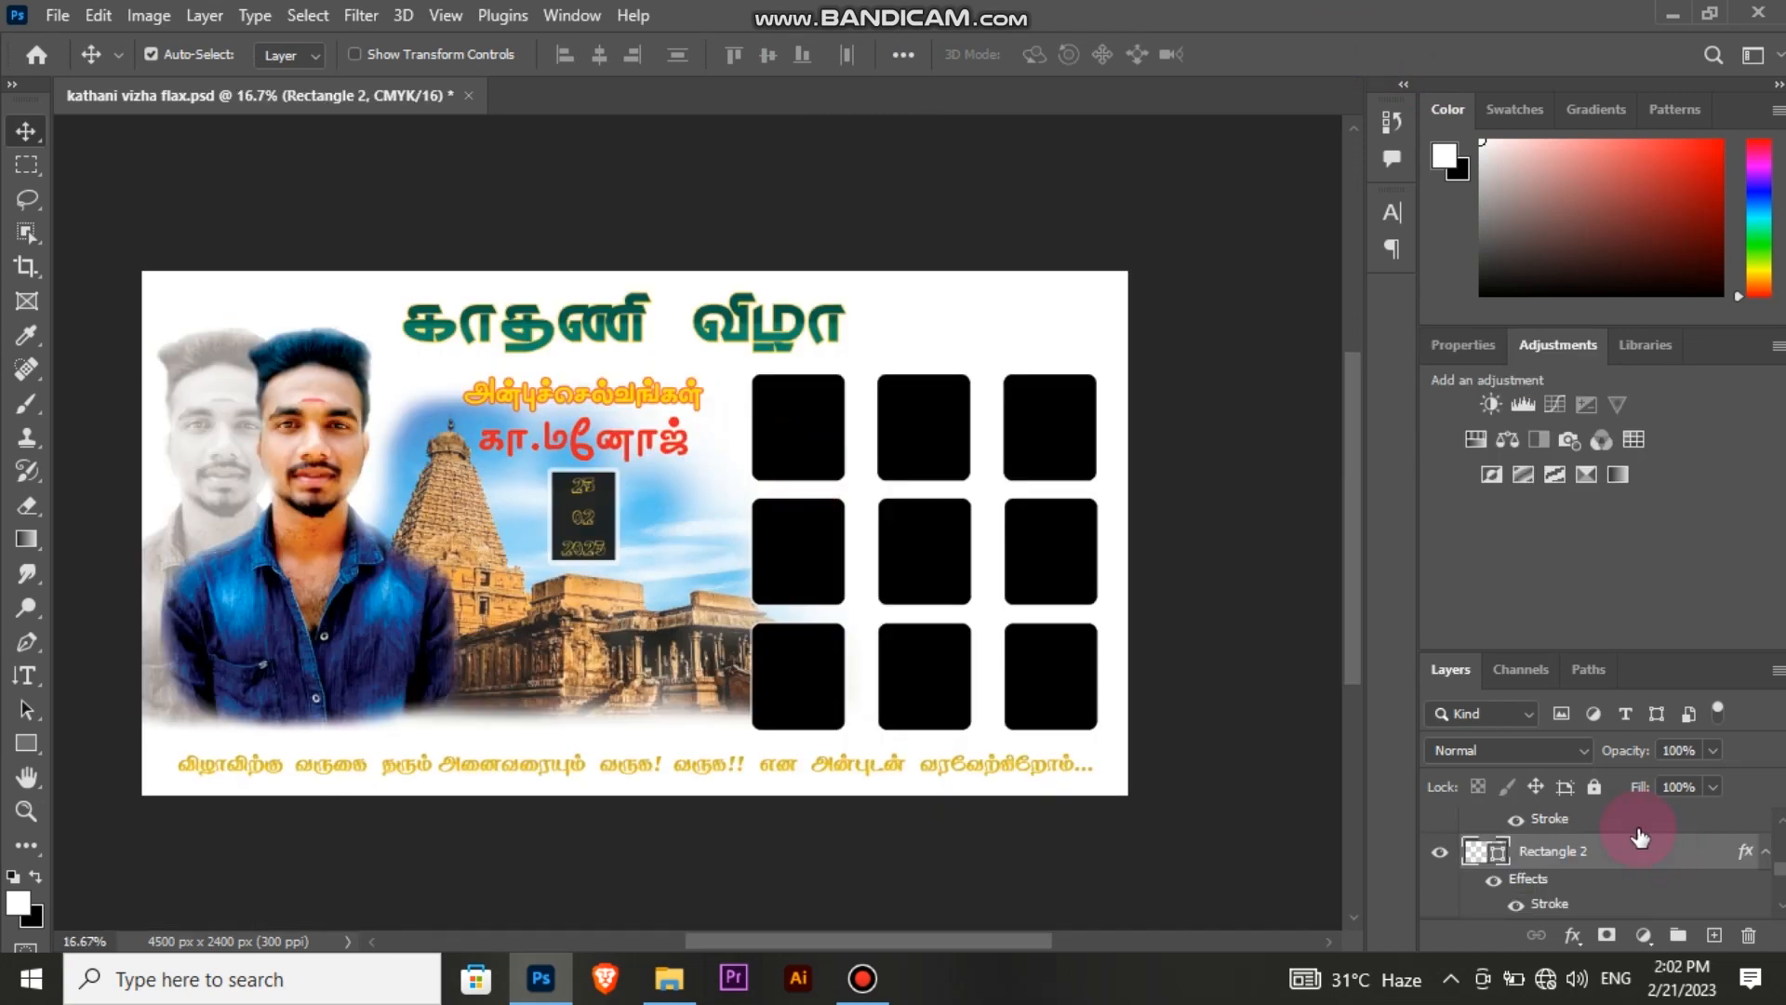
pyautogui.doubleClick(1607, 814)
pyautogui.click(832, 490)
pyautogui.moveTo(1146, 372); pyautogui.dragTo(1136, 361)
pyautogui.moveTo(1200, 279); pyautogui.dragTo(1342, 302)
pyautogui.moveTo(1275, 392)
pyautogui.mouseDown()
pyautogui.moveTo(1299, 391)
pyautogui.moveTo(1281, 393)
pyautogui.mouseUp()
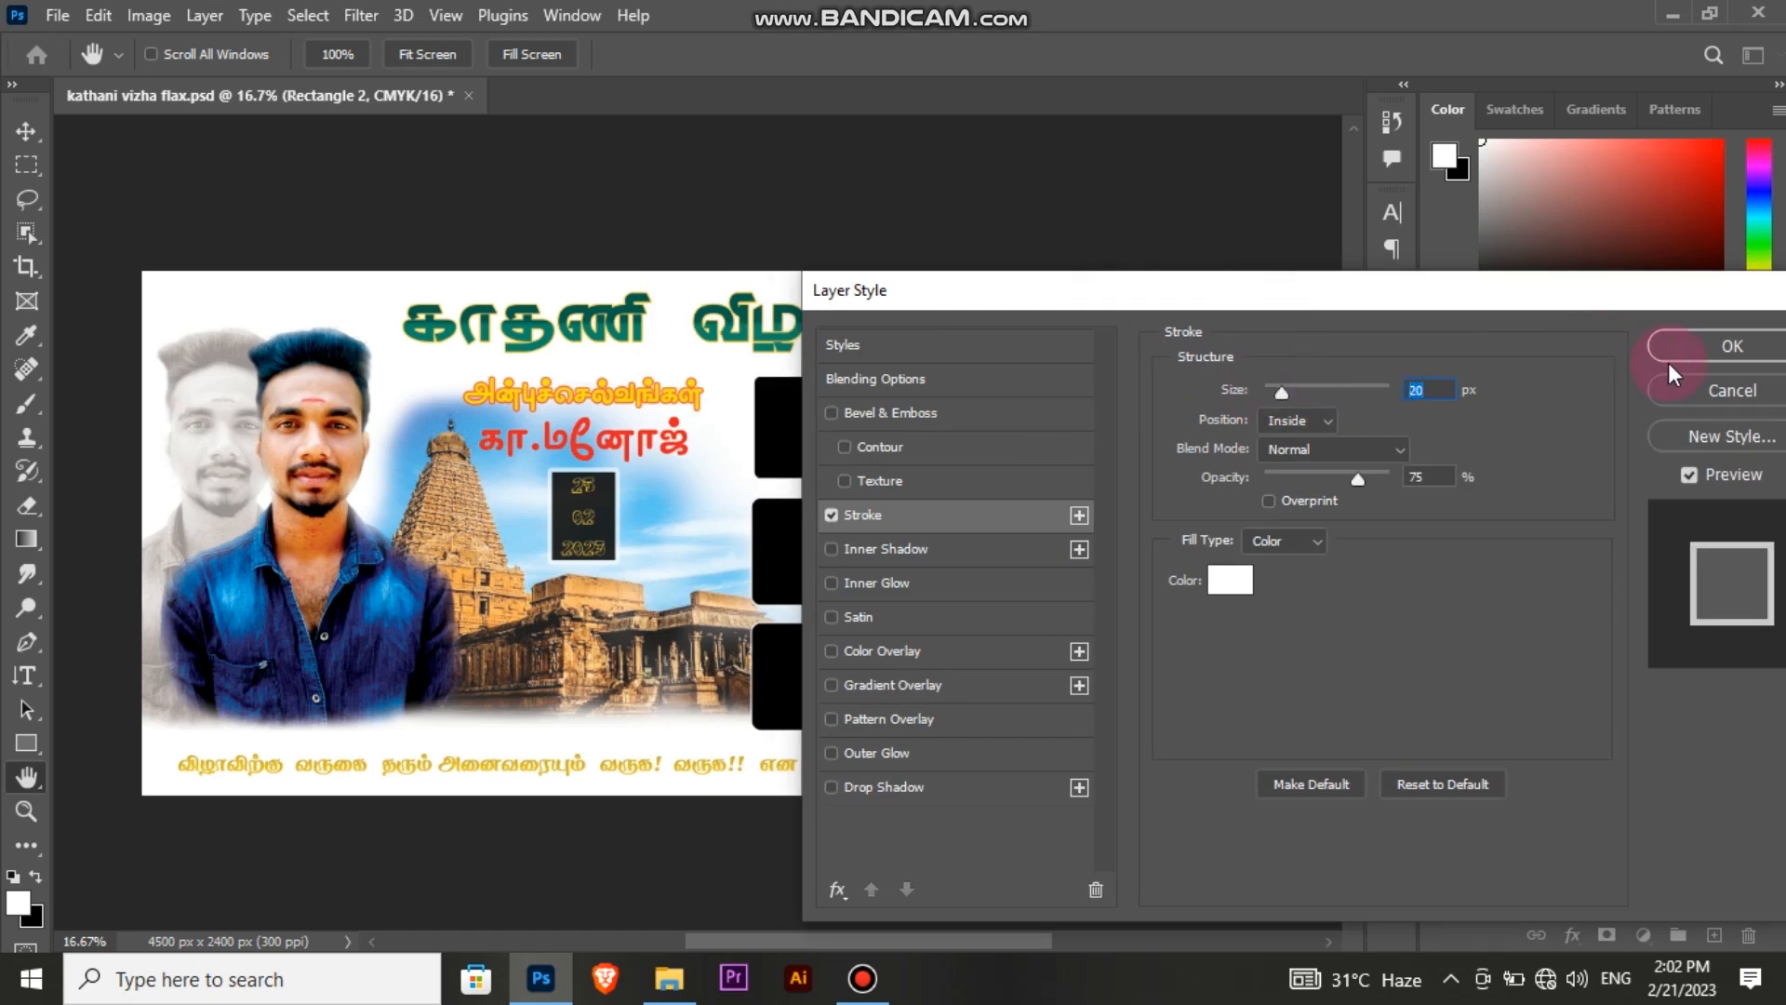
pyautogui.click(1703, 342)
pyautogui.click(989, 299)
# Step: Convert the locked Background into an editable layer named Layer 0
pyautogui.scroll(-3, 1680, 860)
pyautogui.click(1508, 916)
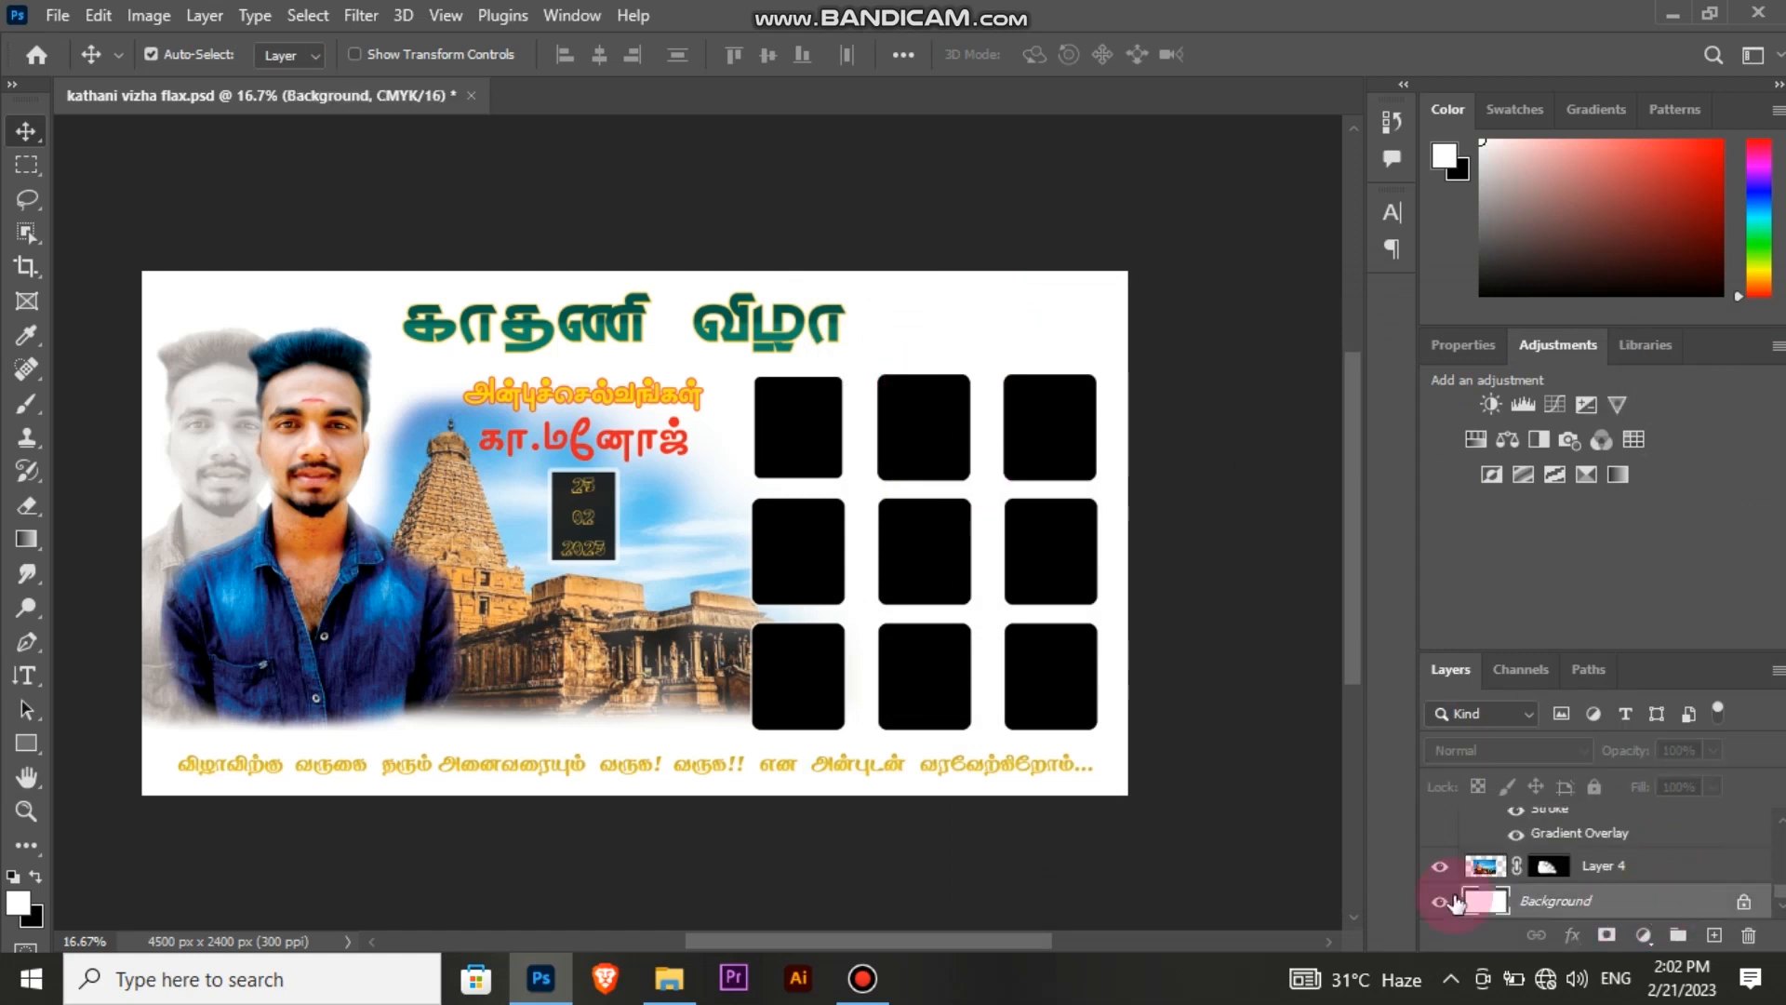
pyautogui.doubleClick(1672, 908)
pyautogui.click(1099, 277)
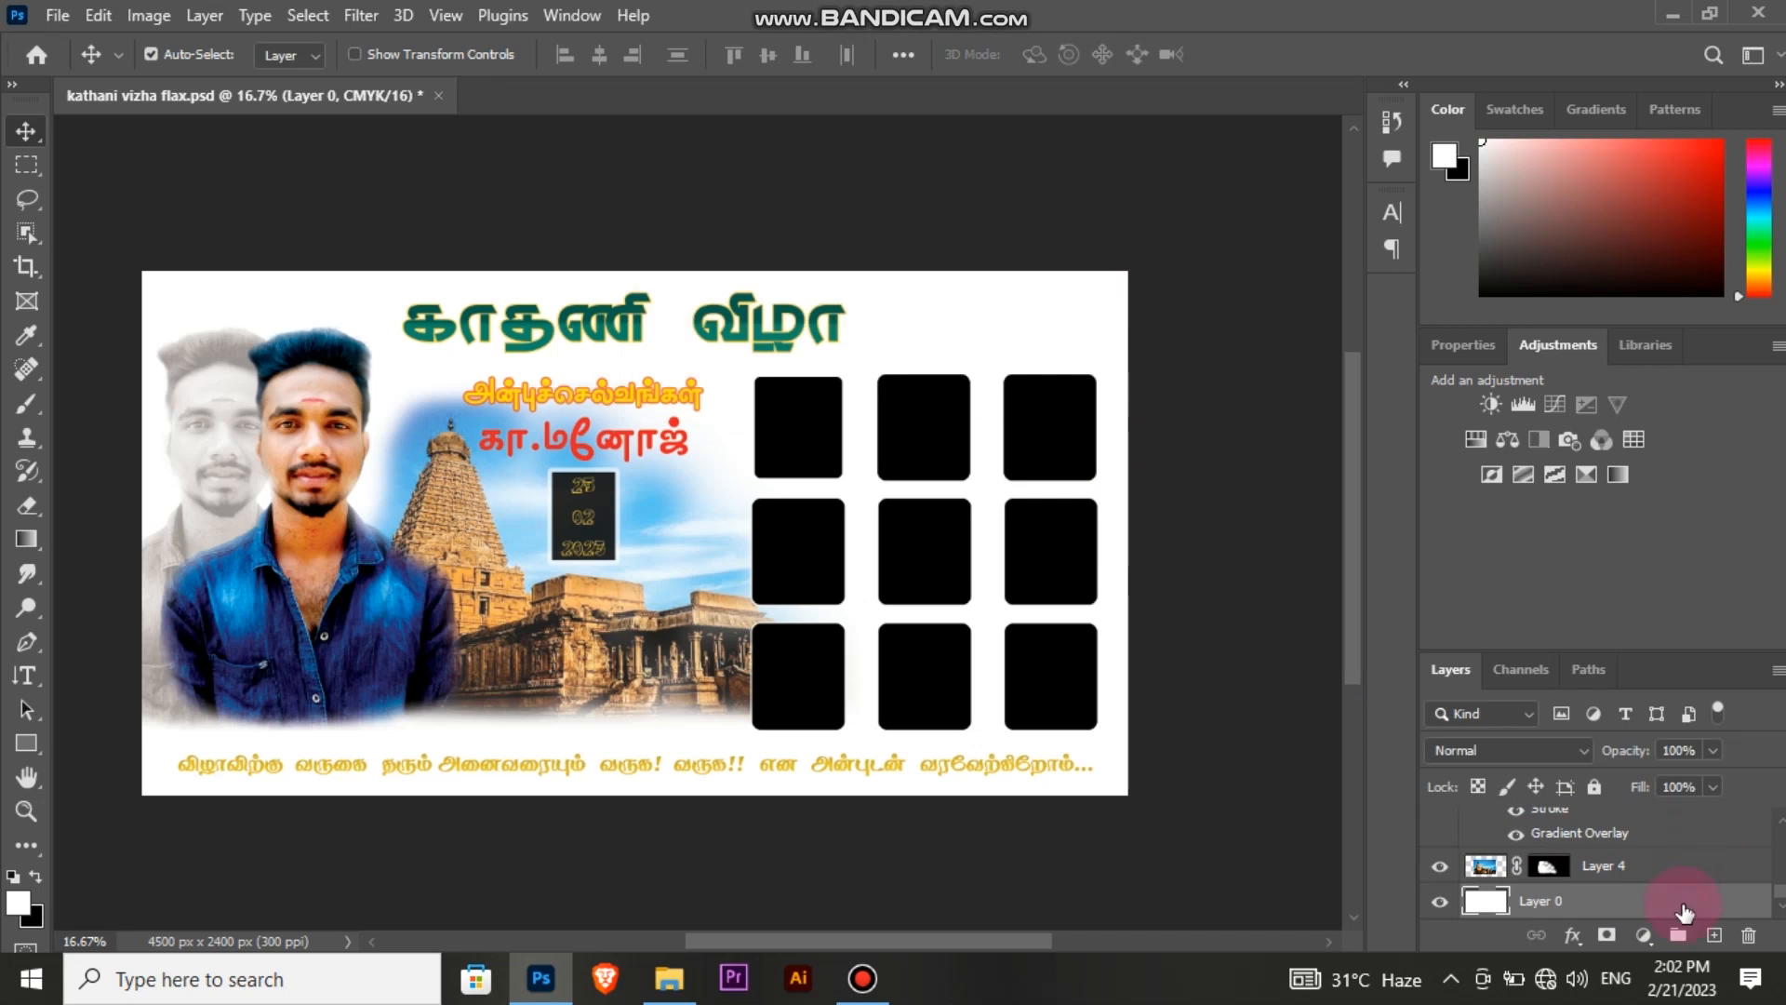
# Step: Fill Layer 0 with a white-to-black linear gradient, trying several directions and ending with white at the top and black at the bottom
pyautogui.rightClick(26, 540)
pyautogui.click(121, 546)
pyautogui.moveTo(180, 288); pyautogui.dragTo(1017, 757)
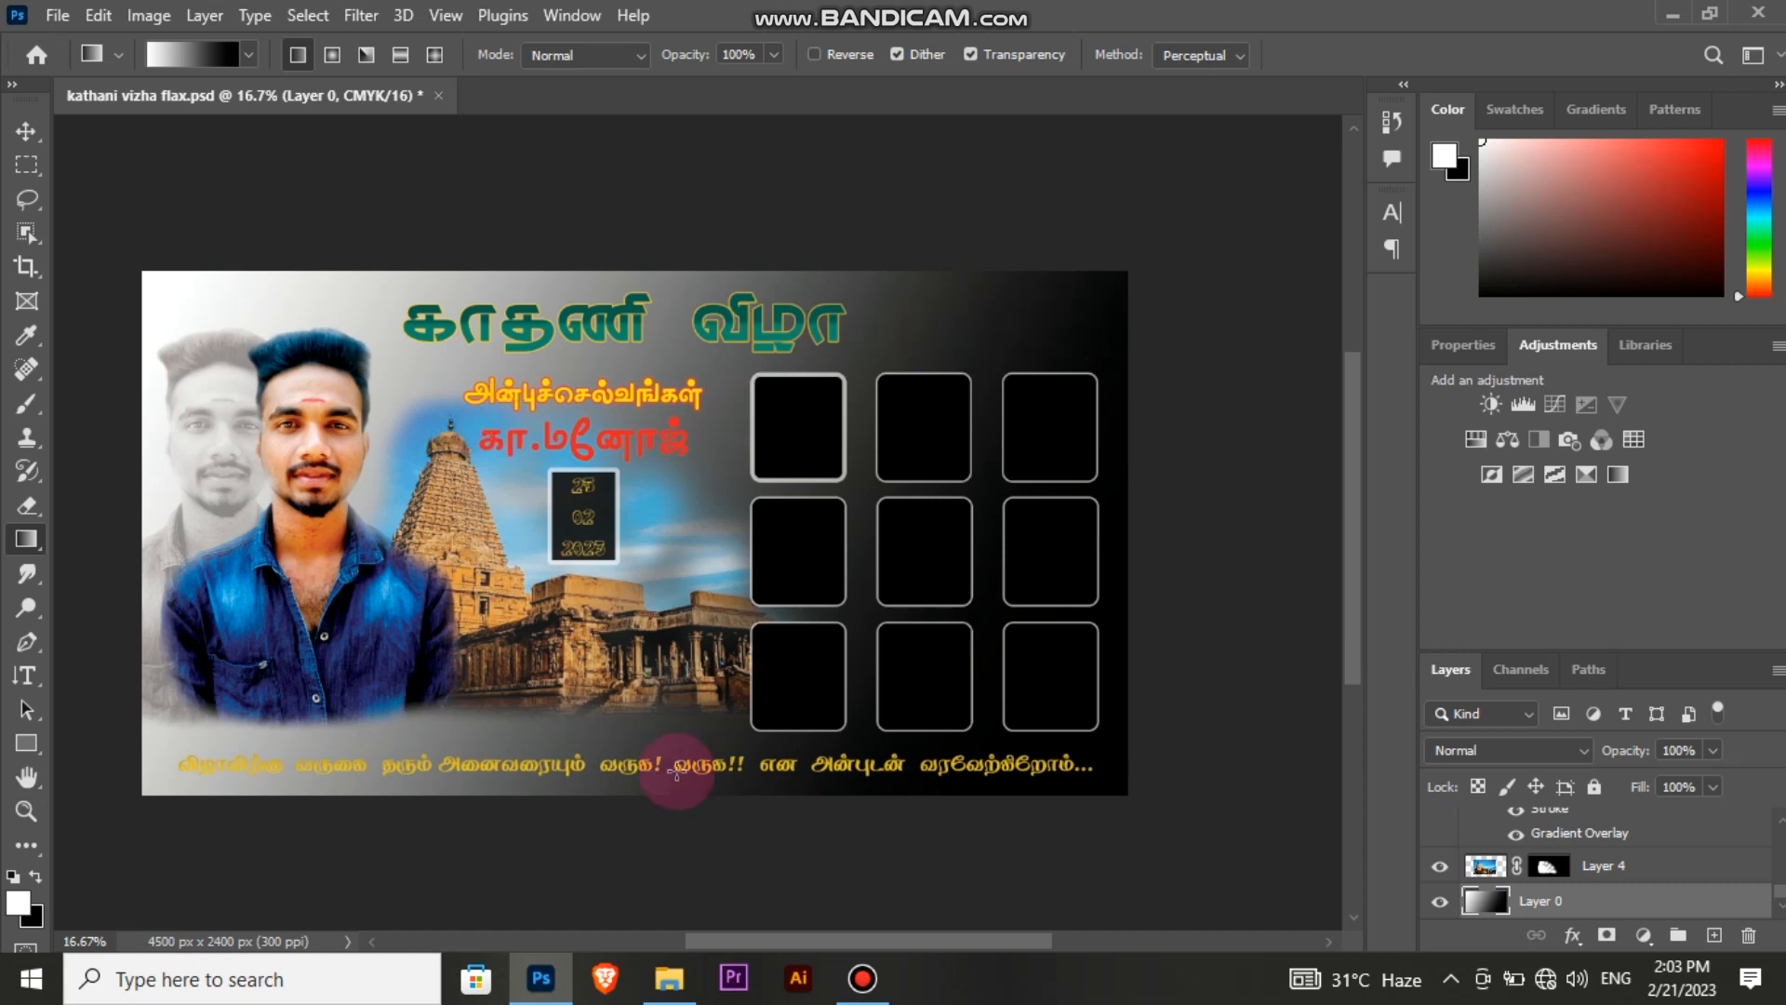
pyautogui.moveTo(329, 750); pyautogui.dragTo(944, 335)
pyautogui.moveTo(946, 336); pyautogui.dragTo(955, 375)
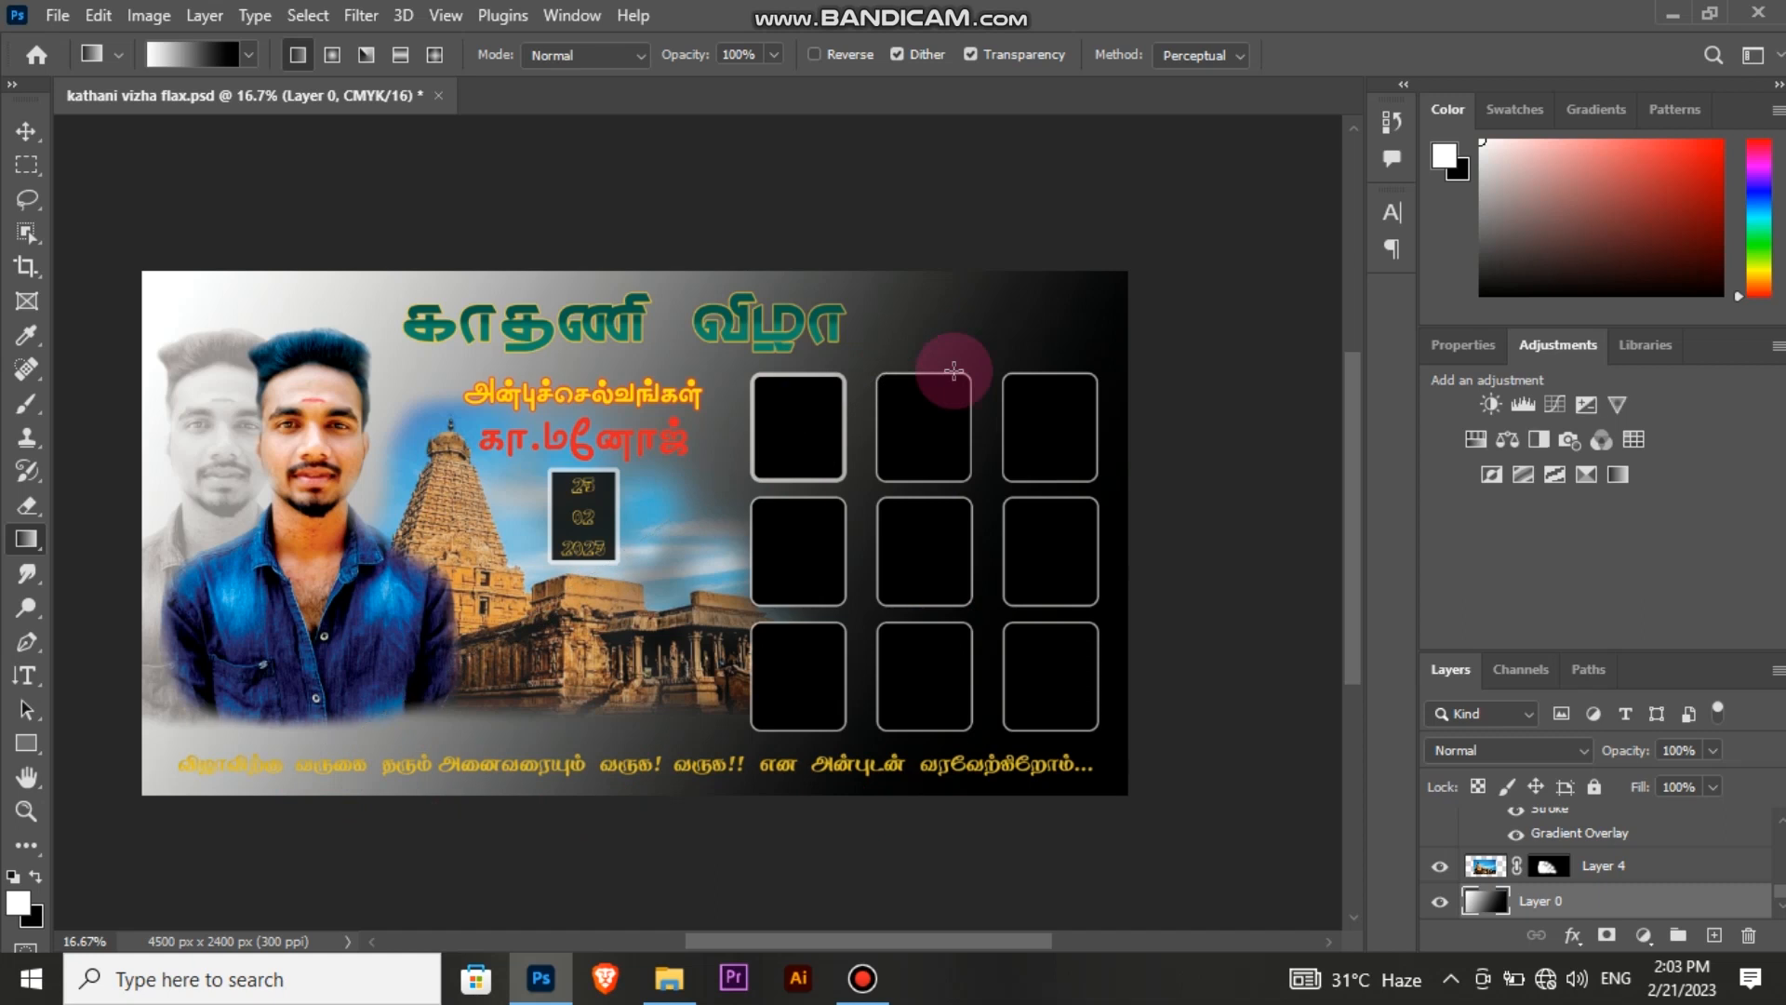
pyautogui.moveTo(1002, 296); pyautogui.dragTo(439, 616)
pyautogui.moveTo(557, 283); pyautogui.dragTo(668, 732)
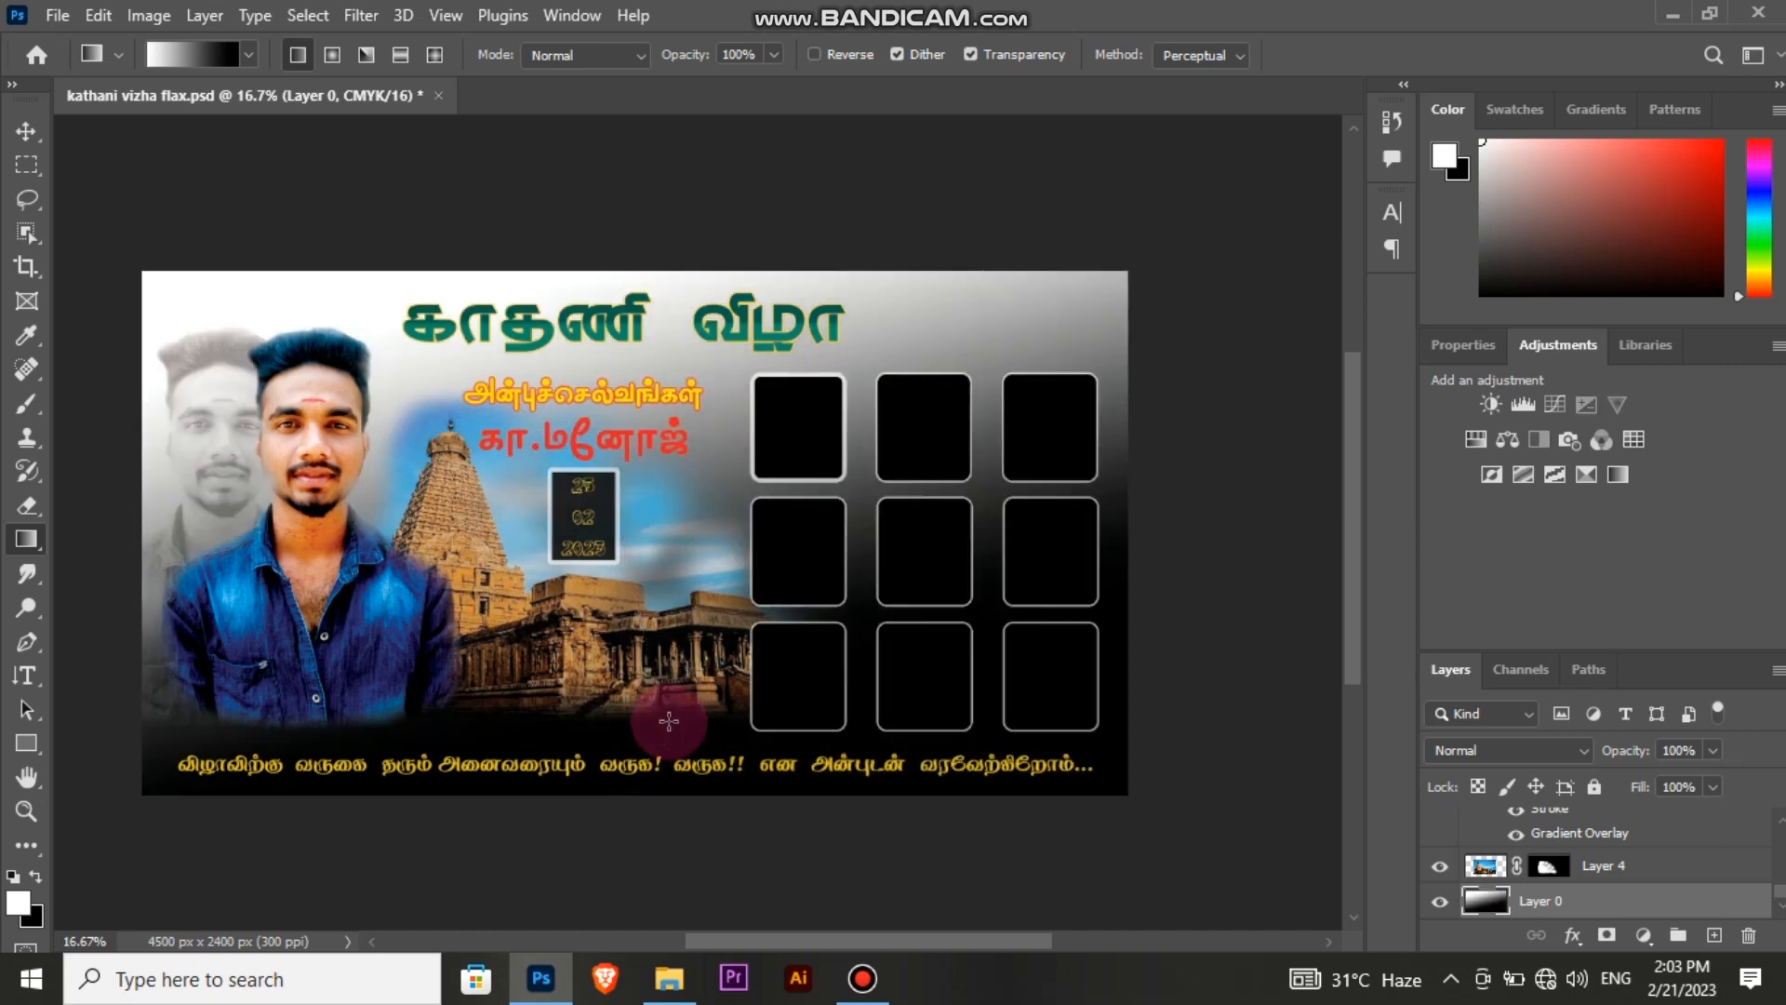
# Step: Examine the banner's text, photo frames, temple image and gradient background up close and as a whole
pyautogui.click(24, 130)
pyautogui.click(418, 207)
pyautogui.hotkey('ctrl', '+')
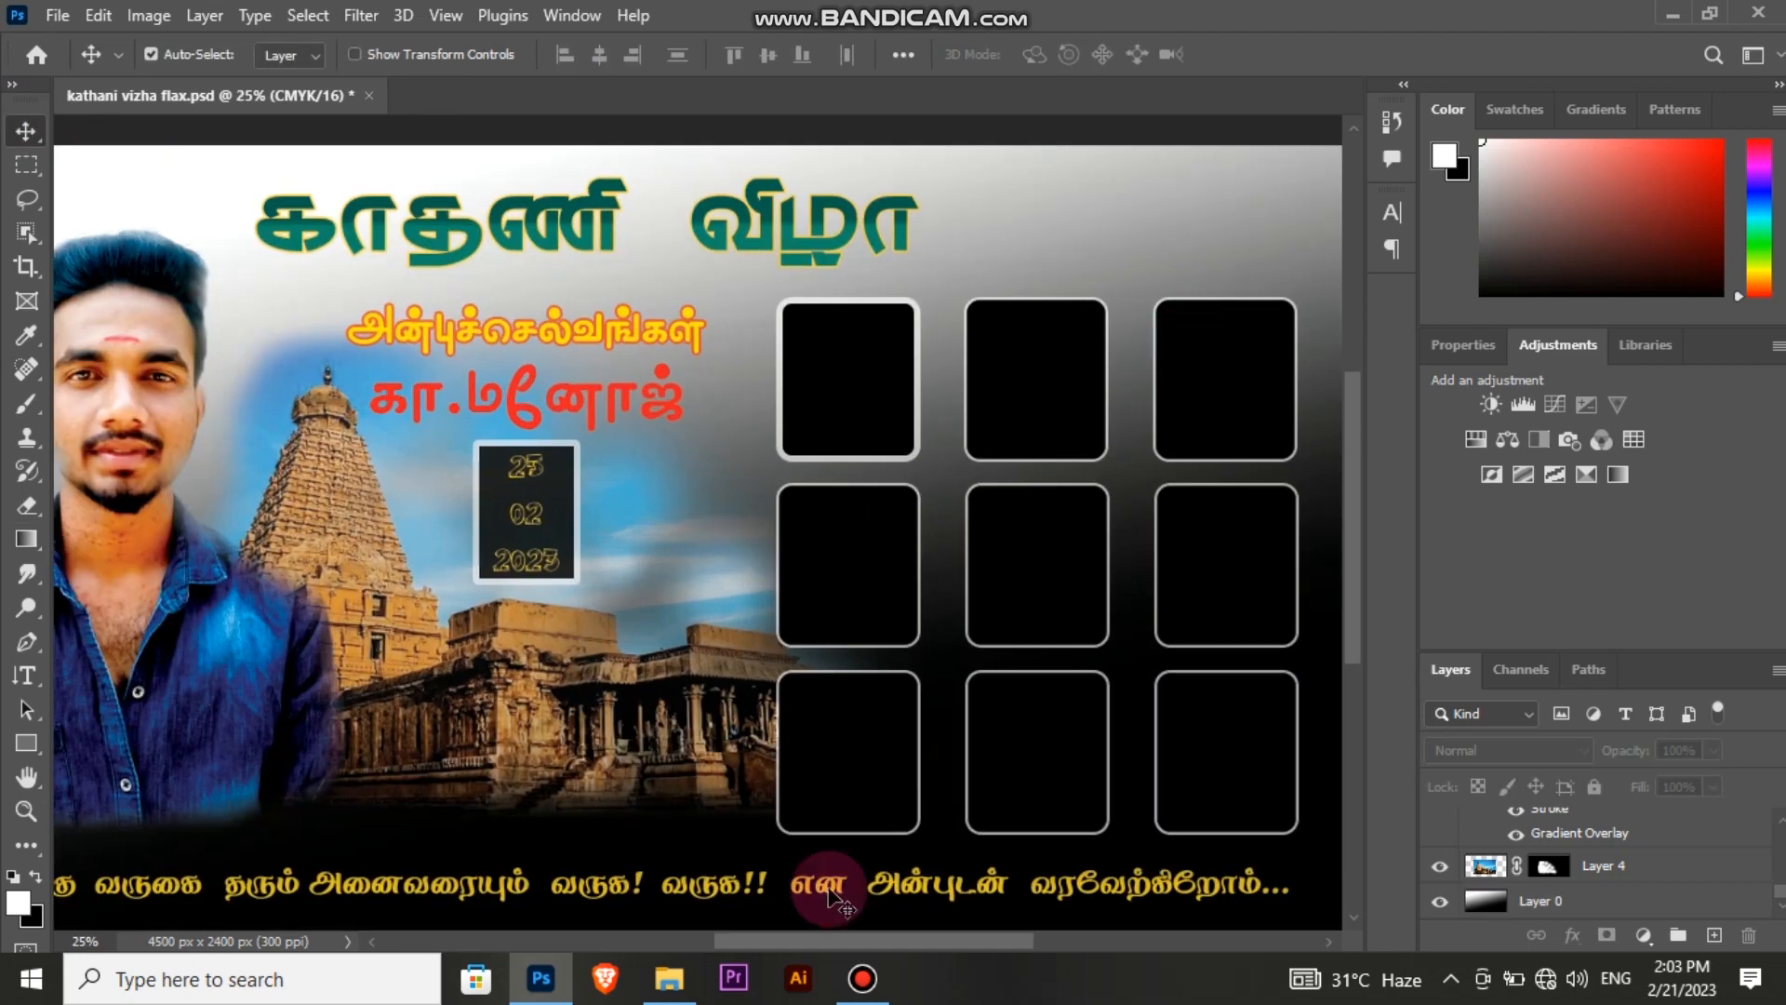
pyautogui.moveTo(849, 941); pyautogui.dragTo(924, 934)
pyautogui.hotkey('ctrl', '-')
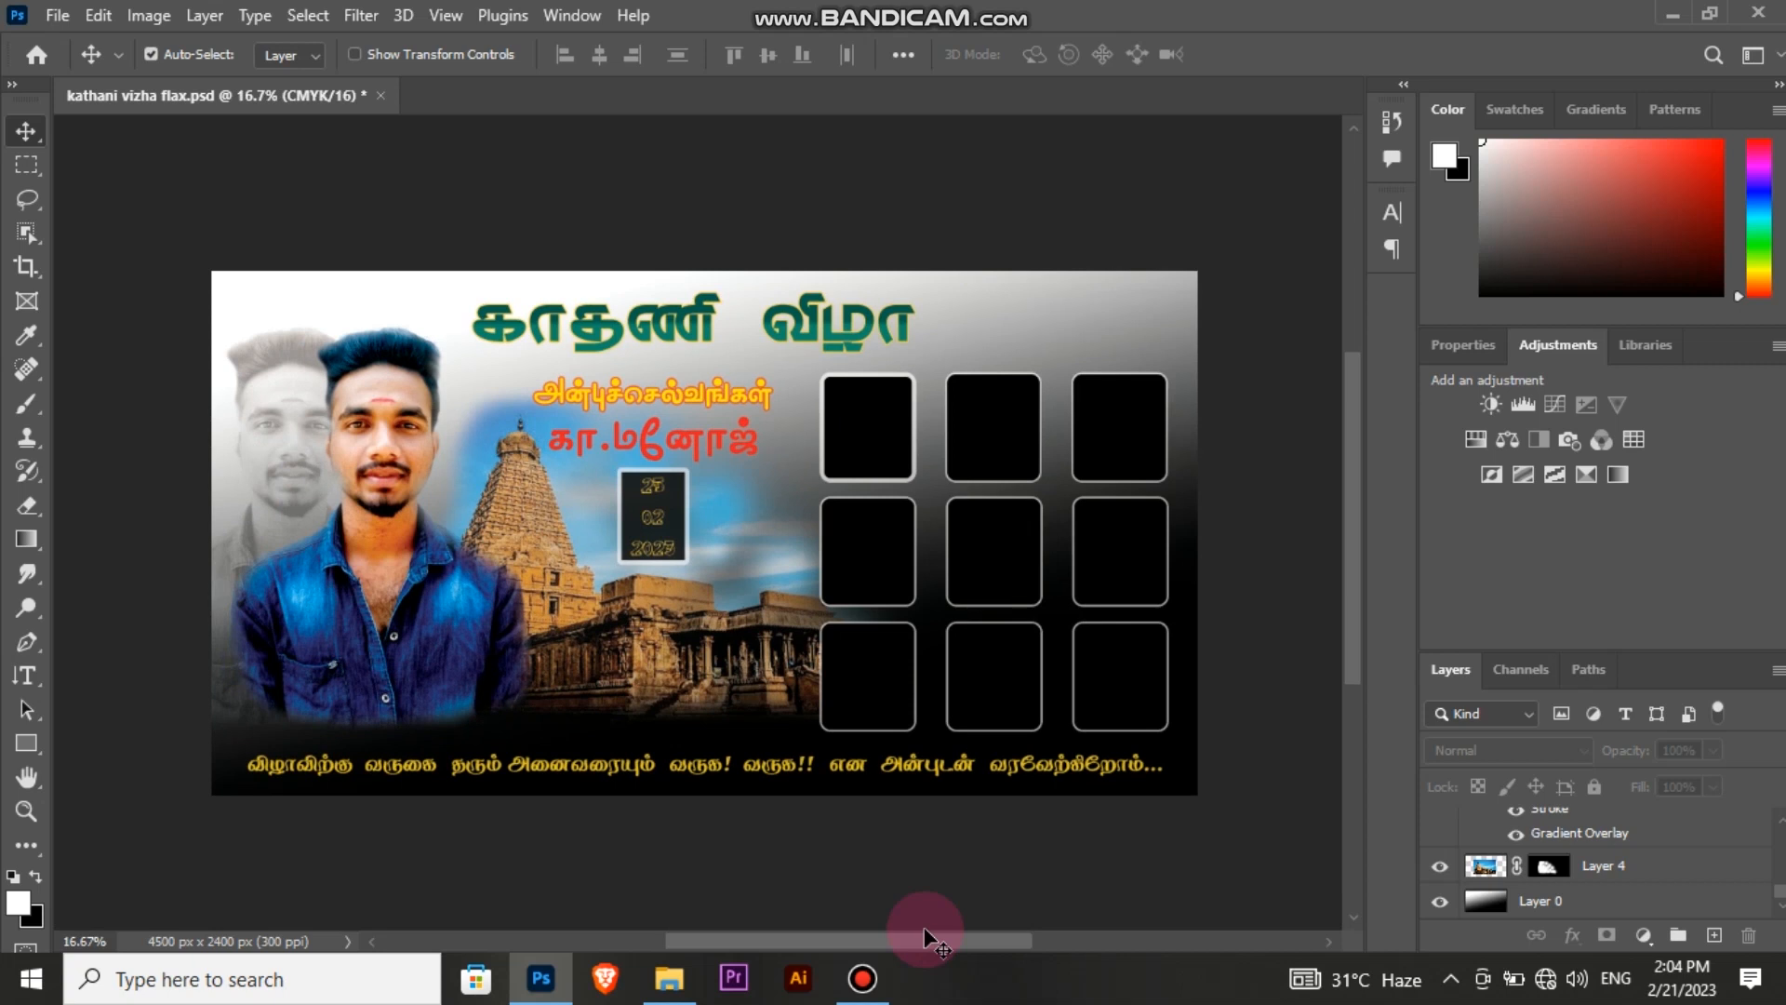
pyautogui.click(57, 16)
pyautogui.click(56, 304)
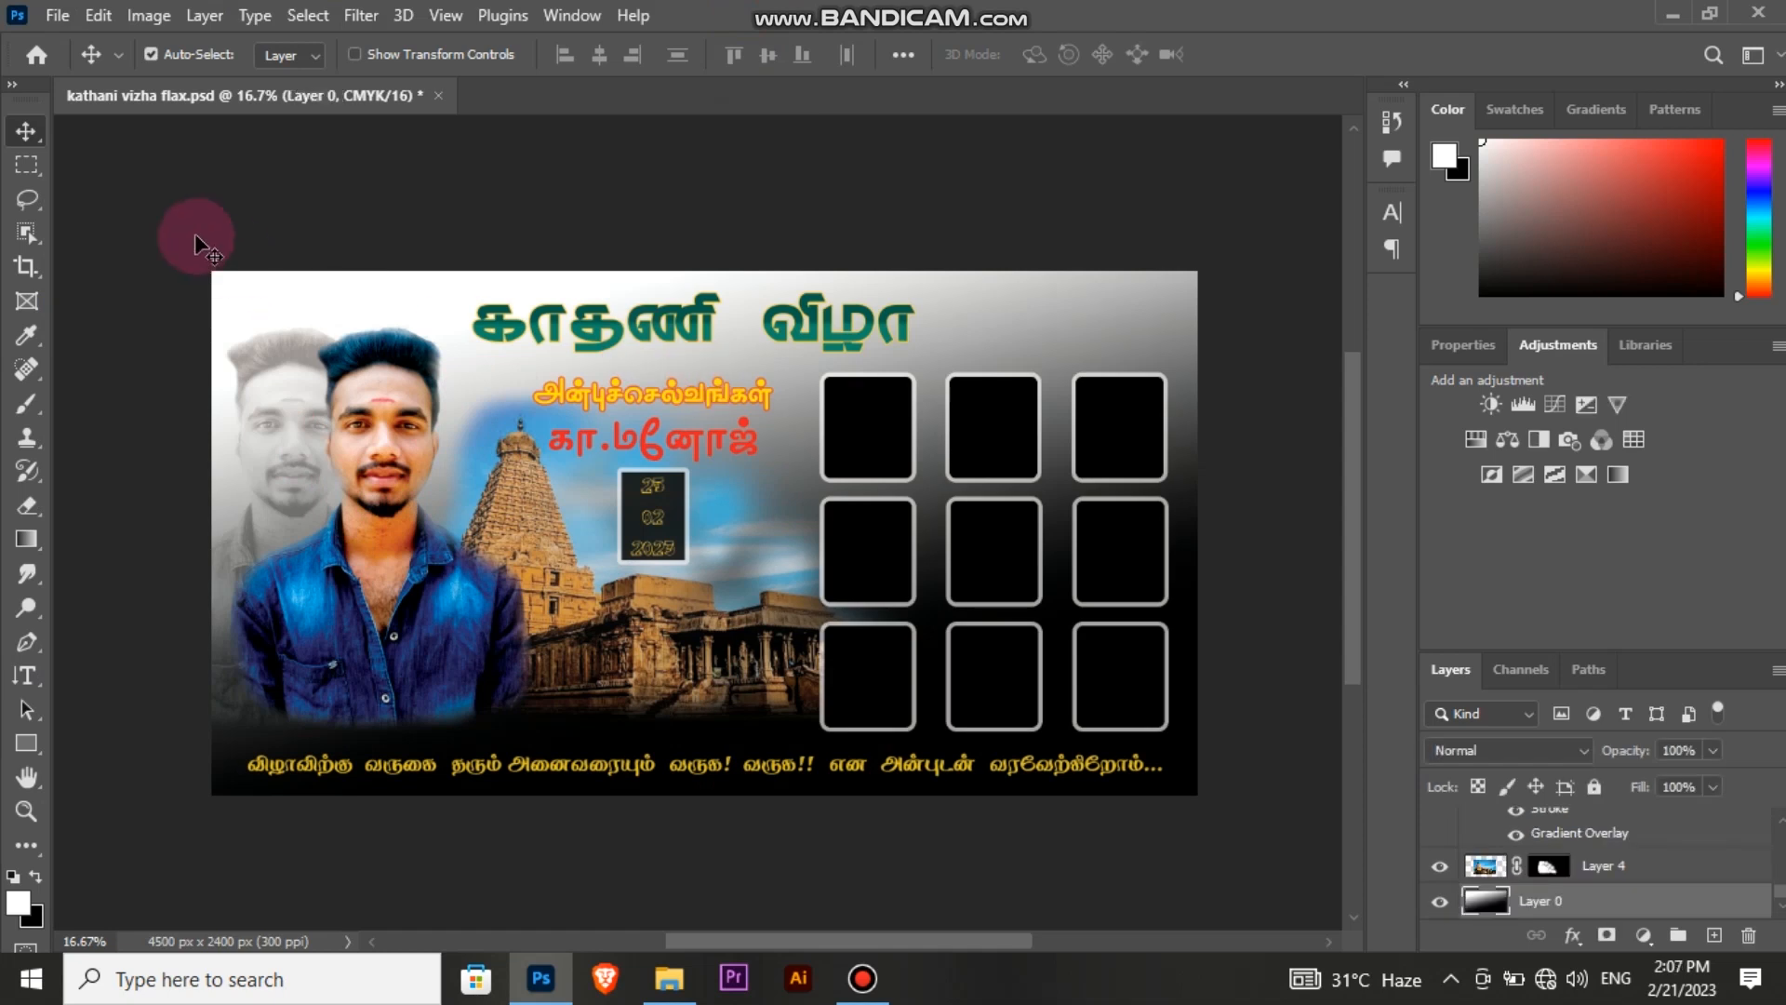
pyautogui.click(195, 236)
pyautogui.moveTo(443, 406); pyautogui.dragTo(1088, 758)
pyautogui.moveTo(949, 946); pyautogui.dragTo(907, 936)
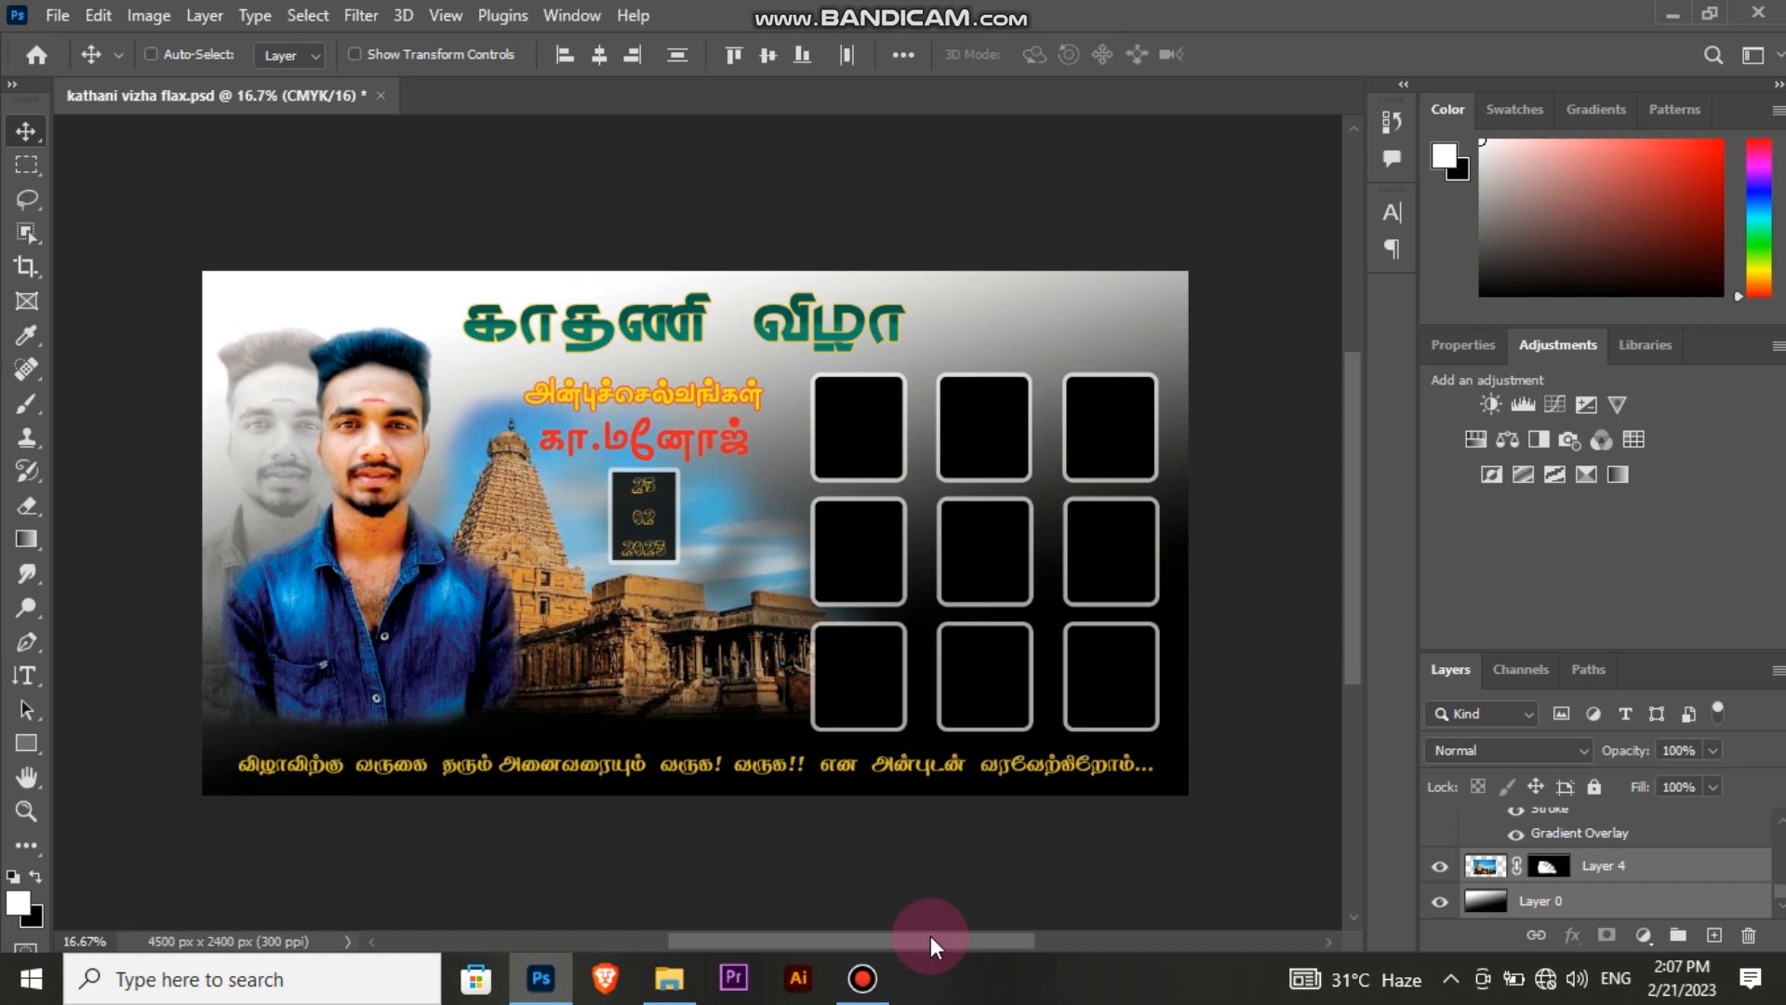
pyautogui.hotkey('ctrl', '+')
pyautogui.hotkey('ctrl', '-')
pyautogui.hotkey('ctrl', '+')
pyautogui.hotkey('ctrl', '+')
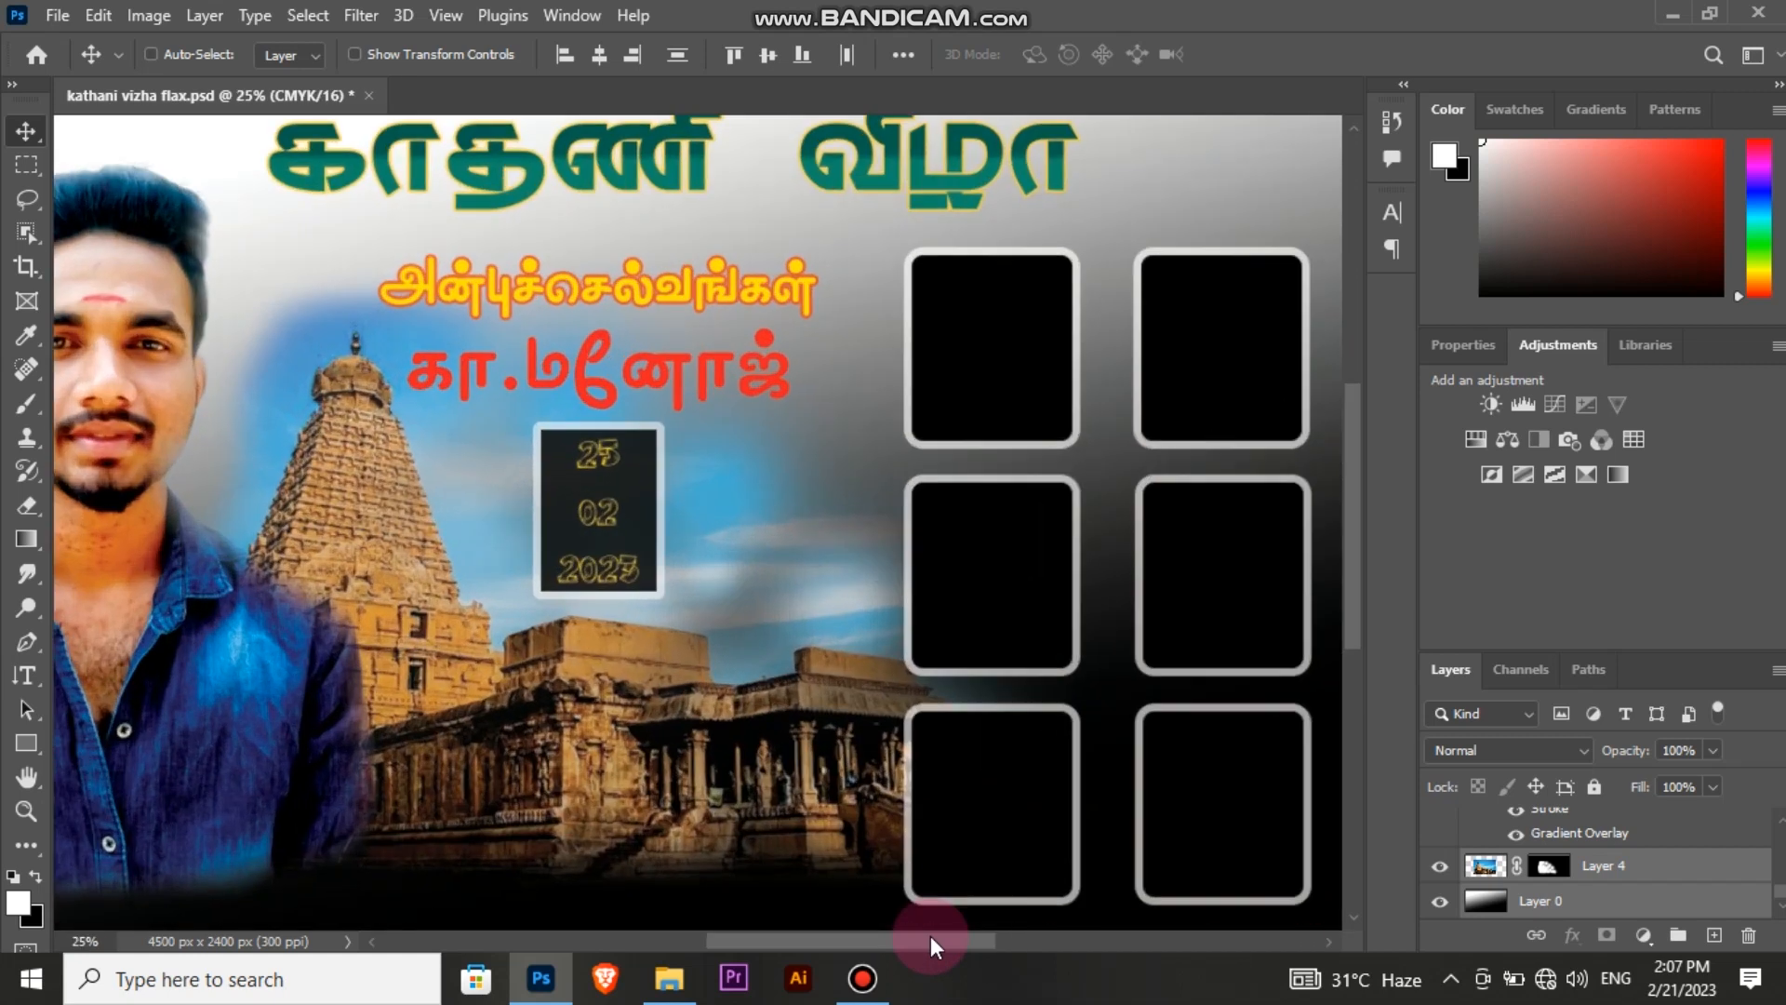
pyautogui.hotkey('ctrl', '-')
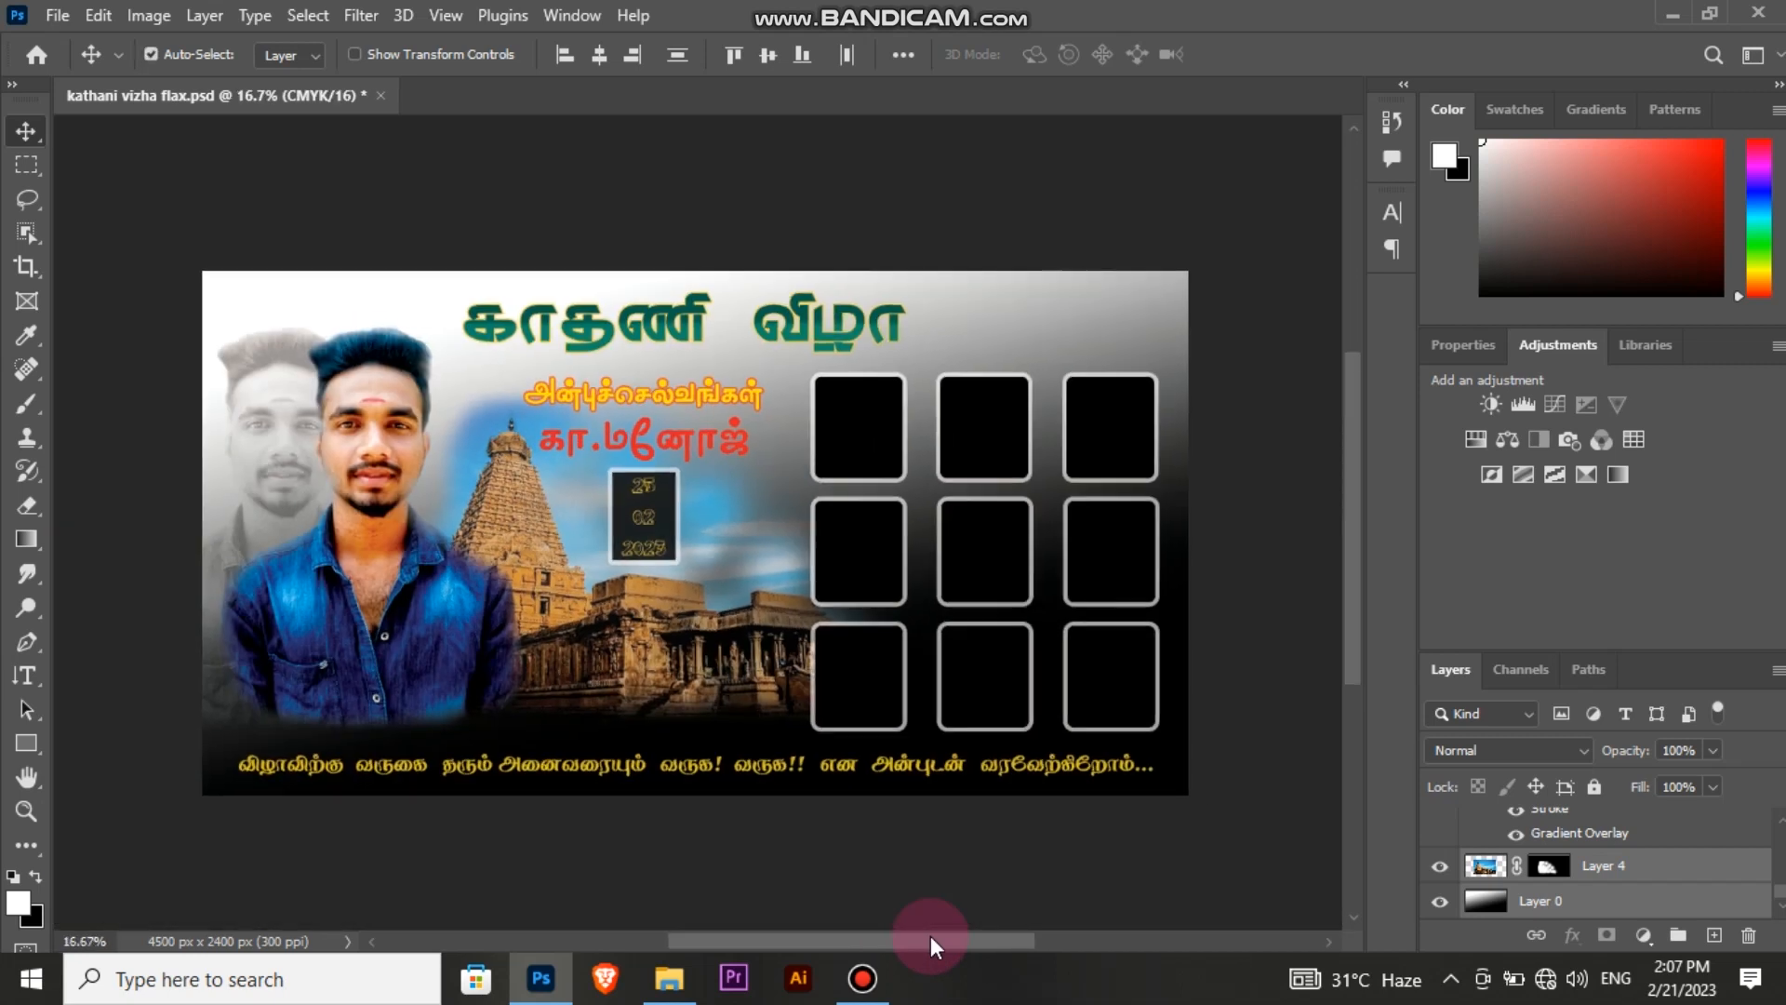